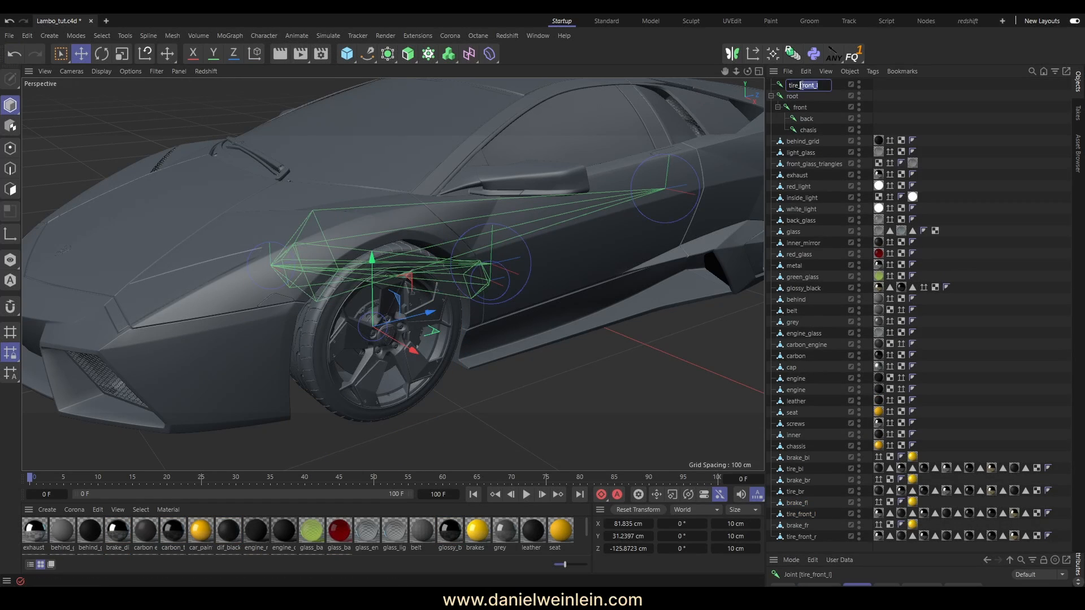
- Rename the front-left wheel's joint as wheel_fl in the joint hierarchy
{"action": "type", "text": "wheel_fl"}
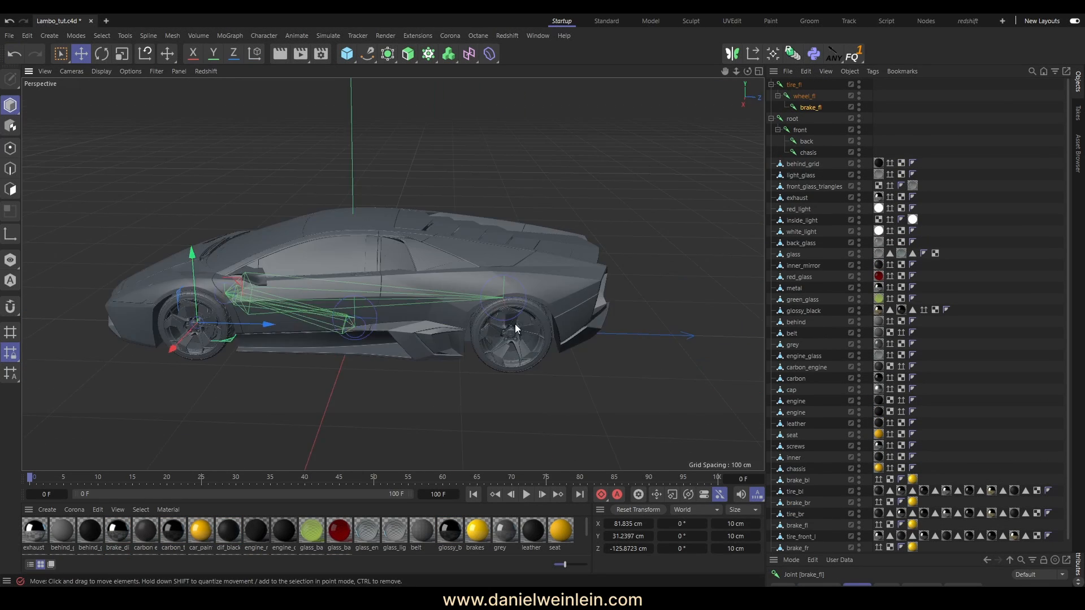
{"action": "left_click_drag", "start_coordinate": [514, 324], "coordinate": [619, 262], "text": "alt"}
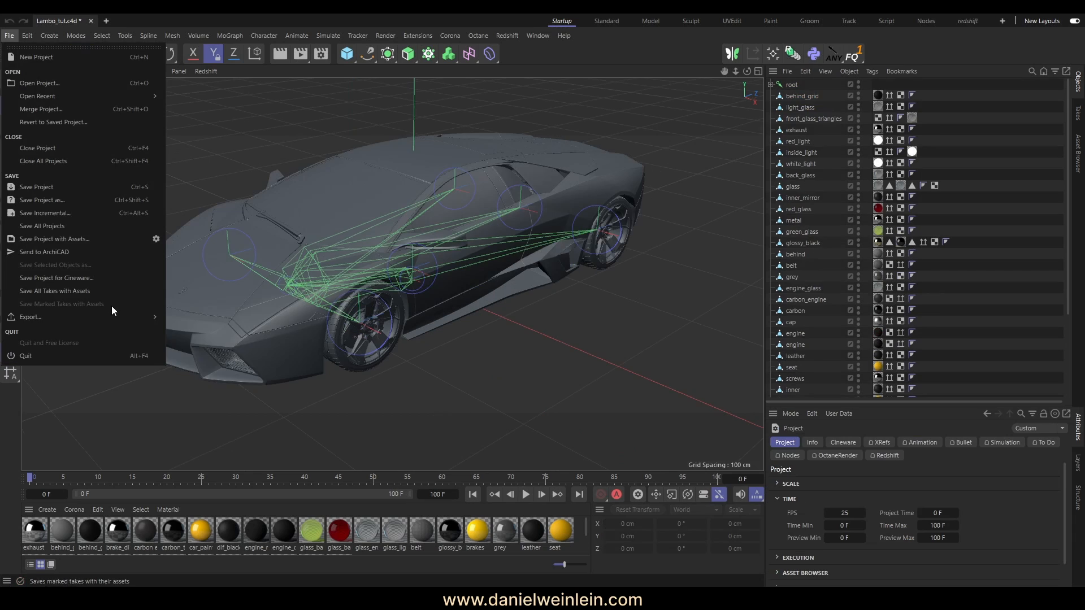
{"action": "mouse_move", "coordinate": [116, 316]}
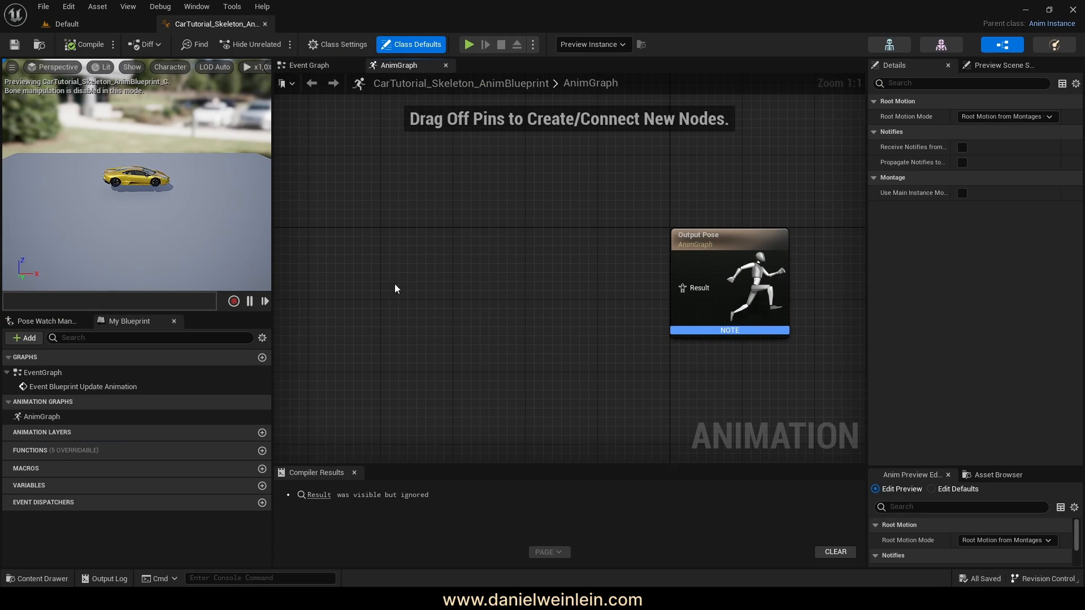
- Add the node matching "mesh r" to the car's AnimGraph and connect it to the Result of Output Pose
{"action": "right_click", "coordinate": [395, 269]}
{"action": "type", "text": "mesh r"}
{"action": "key", "text": "Return"}
{"action": "left_click_drag", "start_coordinate": [497, 284], "coordinate": [696, 289]}
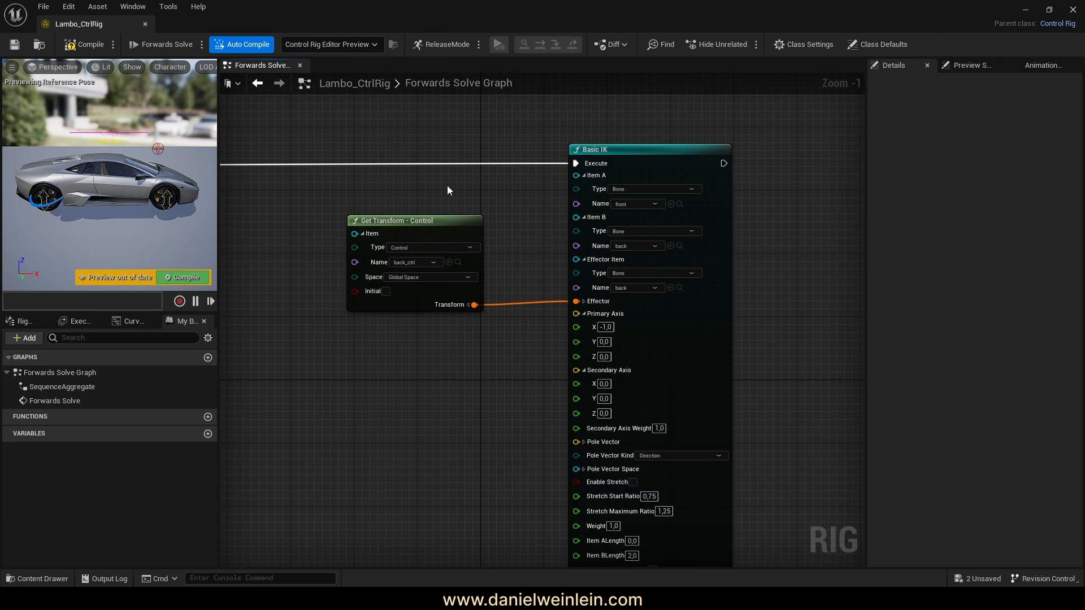
{"action": "right_click_drag", "start_coordinate": [447, 186], "coordinate": [596, 357]}
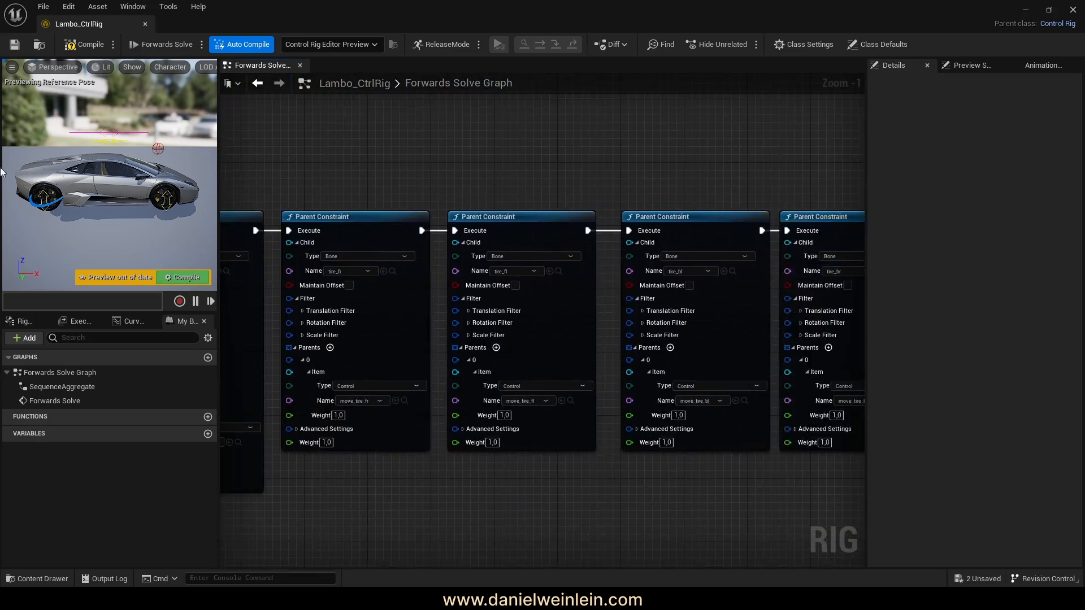
{"action": "left_click_drag", "start_coordinate": [218, 440], "coordinate": [450, 441]}
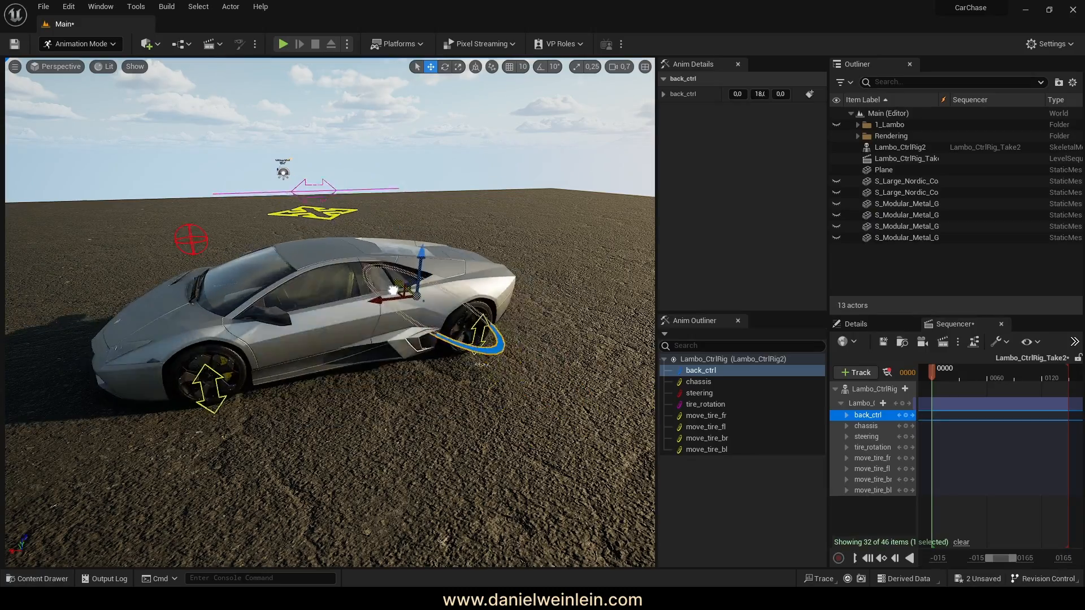
- Nudge the back_ctrl control slightly and rotate the steering control to about -10° on its third axis
{"action": "right_click_drag", "start_coordinate": [325, 283], "coordinate": [407, 271]}
{"action": "mouse_move", "coordinate": [403, 225]}
{"action": "left_mouse_down"}
{"action": "mouse_move", "coordinate": [391, 227]}
{"action": "mouse_move", "coordinate": [400, 225]}
{"action": "left_mouse_up"}
{"action": "right_click_drag", "start_coordinate": [400, 238], "coordinate": [435, 226]}
{"action": "left_click", "coordinate": [279, 247]}
{"action": "left_click", "coordinate": [448, 64]}
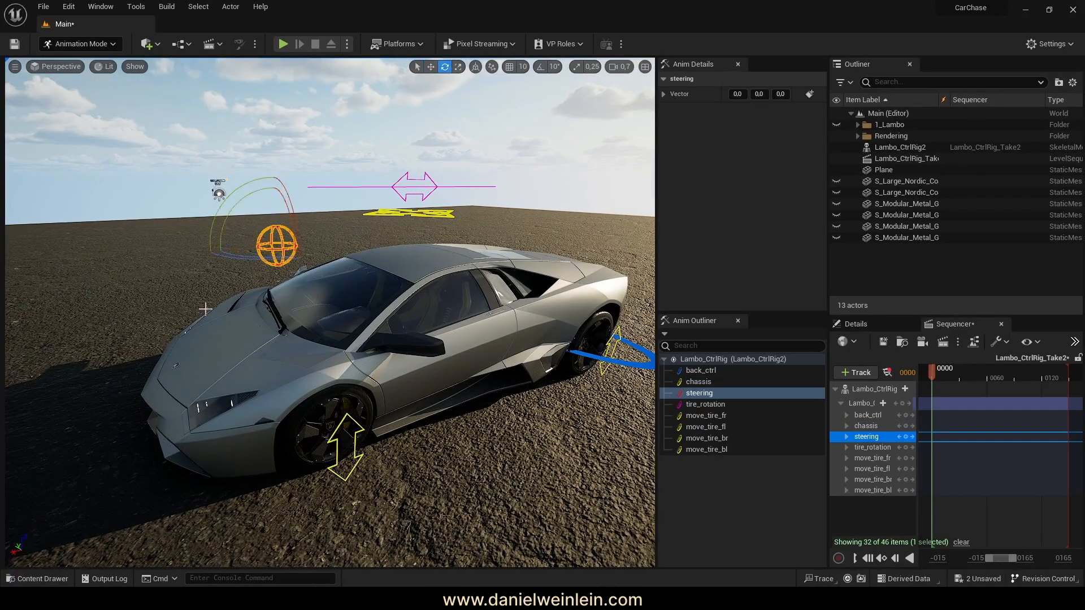
{"action": "mouse_move", "coordinate": [218, 254]}
{"action": "left_mouse_down"}
{"action": "mouse_move", "coordinate": [249, 260]}
{"action": "mouse_move", "coordinate": [234, 259]}
{"action": "left_mouse_up"}
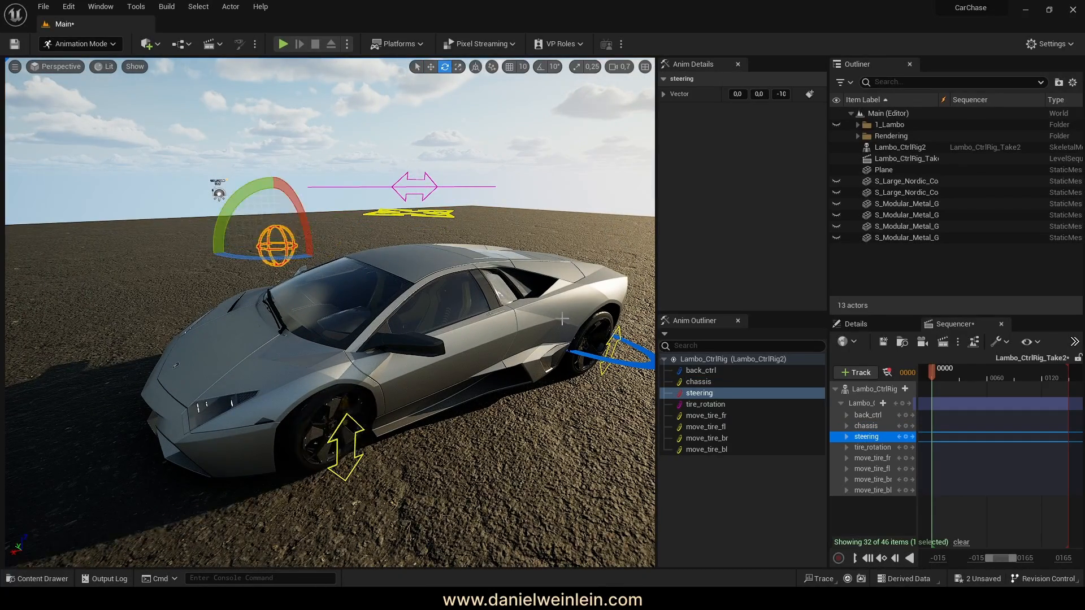
- Shift the tire_rotation control along its line above the car and move the move_tire_bl control downward
{"action": "right_click_drag", "start_coordinate": [465, 400], "coordinate": [402, 397]}
{"action": "left_click", "coordinate": [180, 147]}
{"action": "right_click_drag", "start_coordinate": [180, 147], "coordinate": [231, 136]}
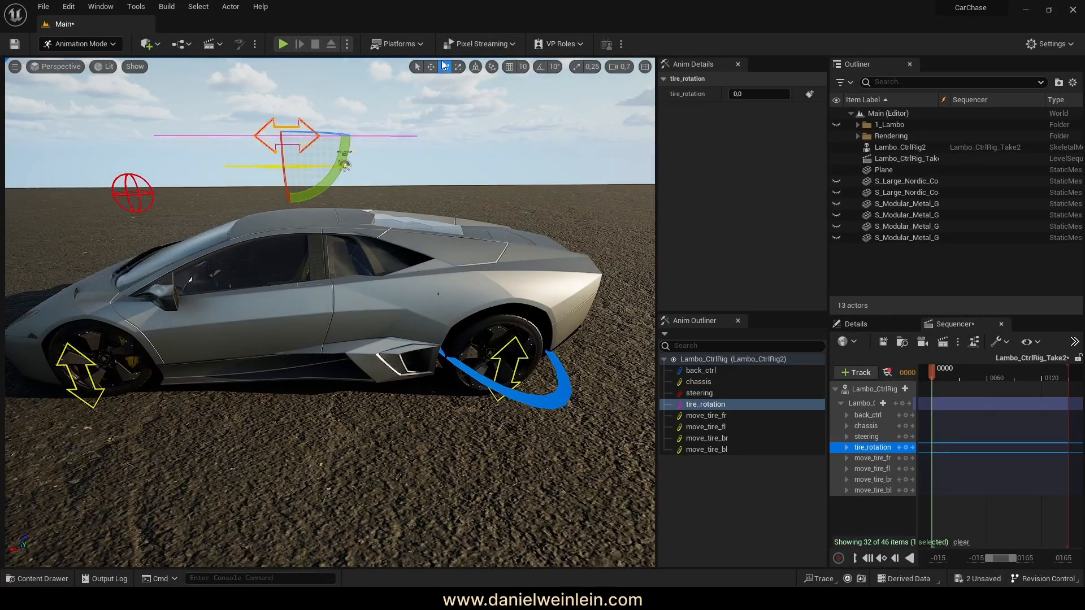
{"action": "key", "text": "w"}
{"action": "left_click_drag", "start_coordinate": [231, 136], "coordinate": [245, 136]}
{"action": "left_click", "coordinate": [499, 352]}
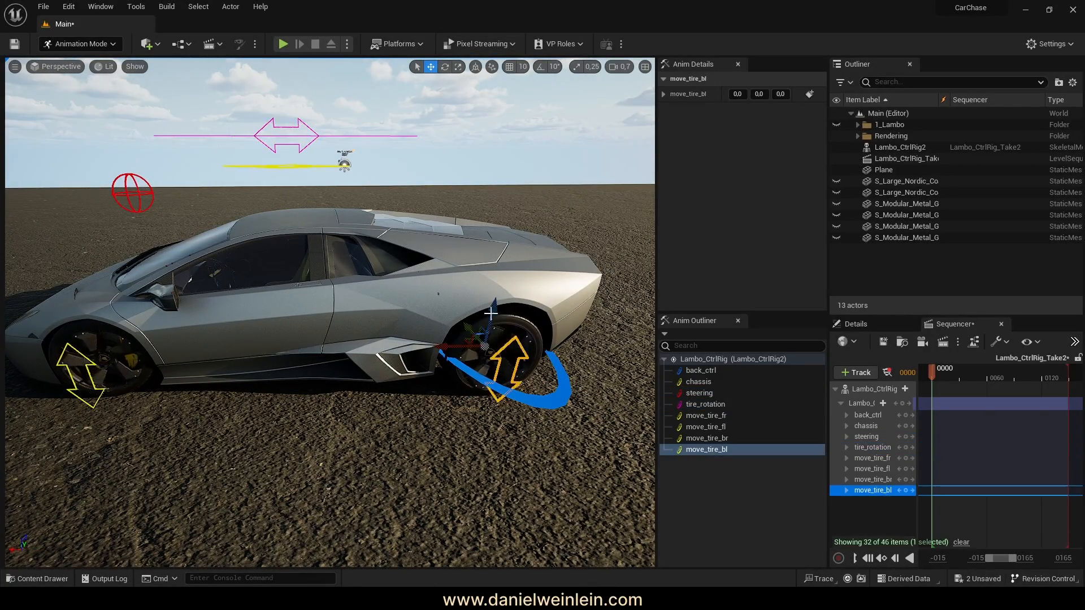
{"action": "left_click_drag", "start_coordinate": [495, 310], "coordinate": [493, 339]}
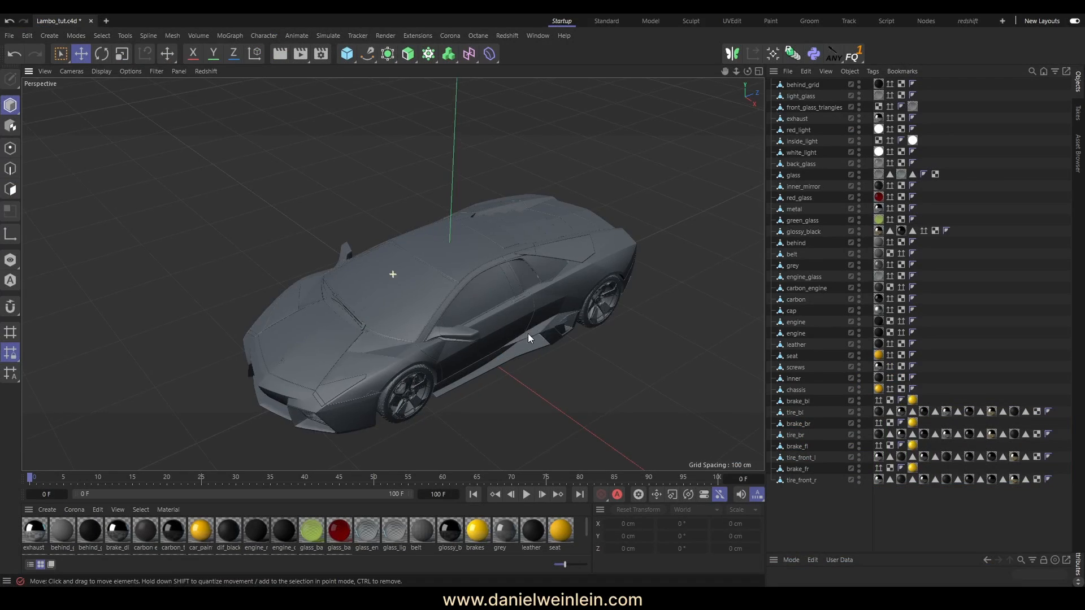
{"action": "left_click_drag", "start_coordinate": [528, 333], "coordinate": [615, 247], "text": "alt"}
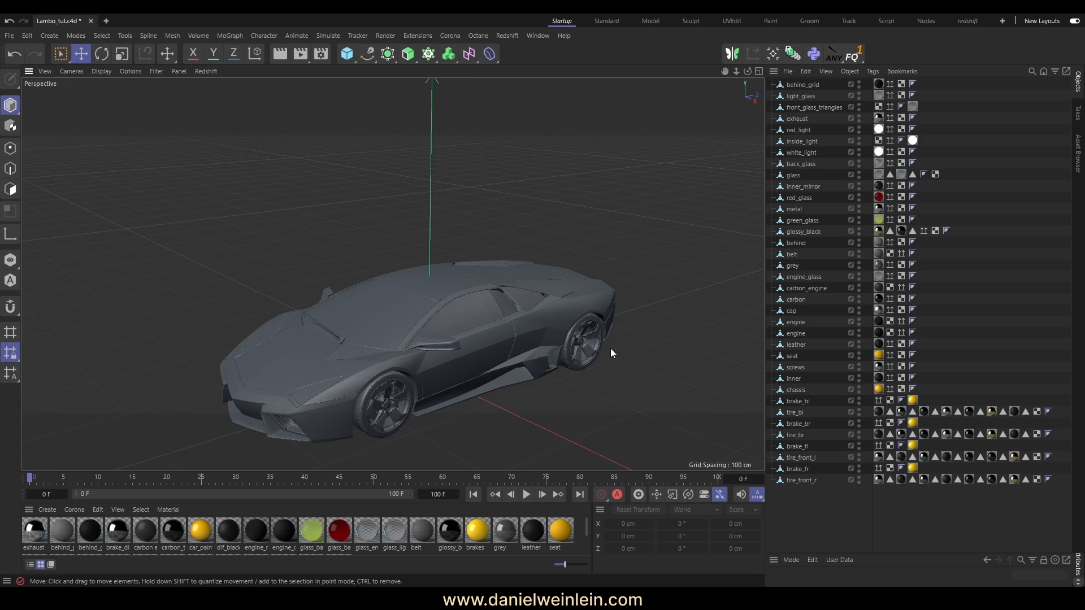
{"action": "middle_click_drag", "start_coordinate": [522, 380], "coordinate": [519, 311], "text": "alt"}
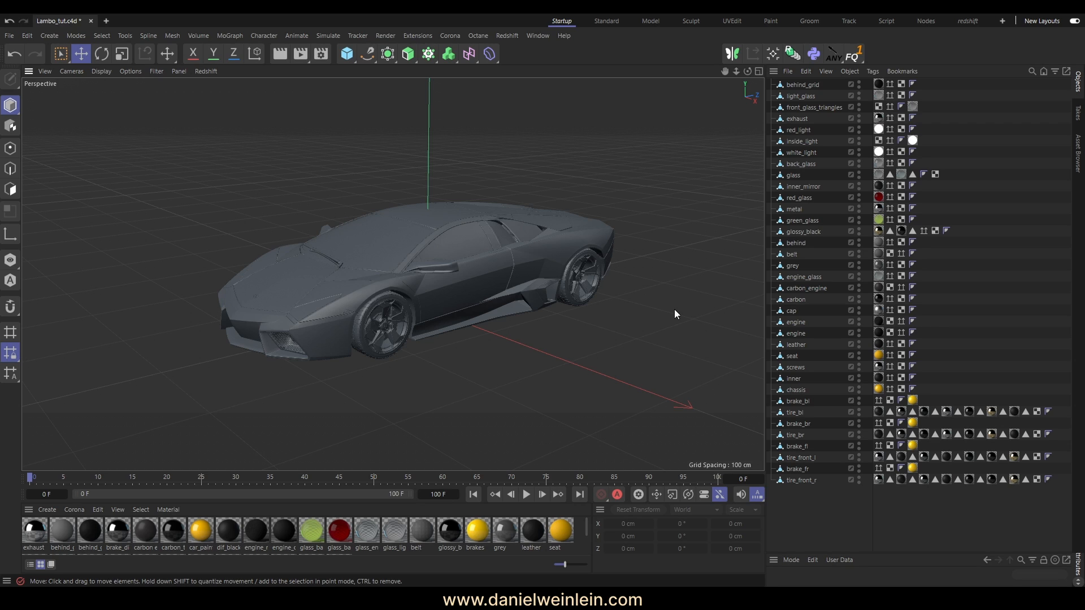
{"action": "left_click_drag", "start_coordinate": [460, 283], "coordinate": [551, 312], "text": "alt"}
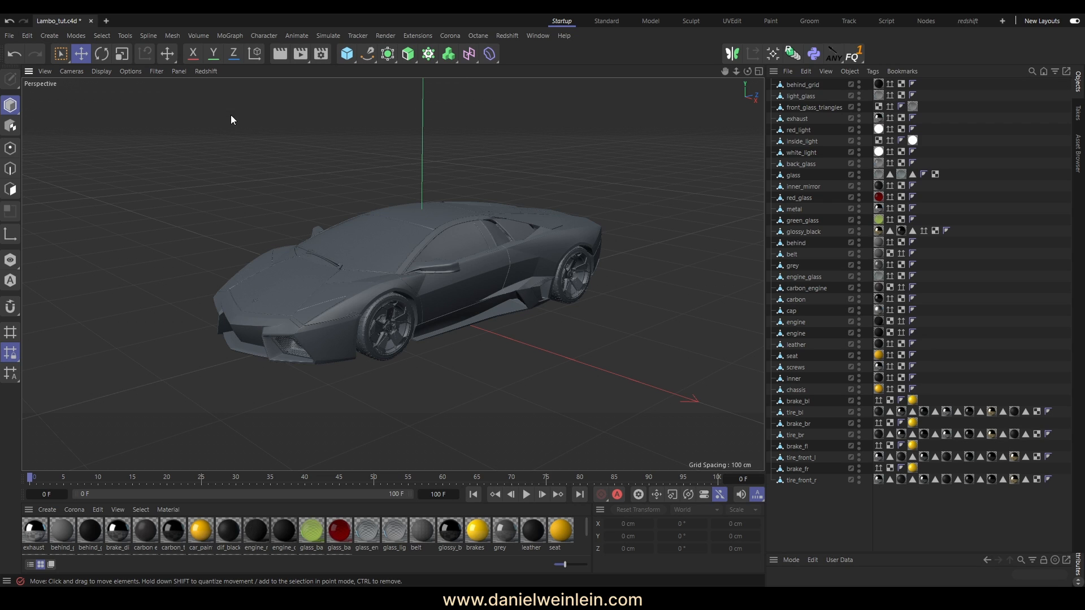
- Add a joint at the scene origin and name it root
{"action": "left_click", "coordinate": [268, 37]}
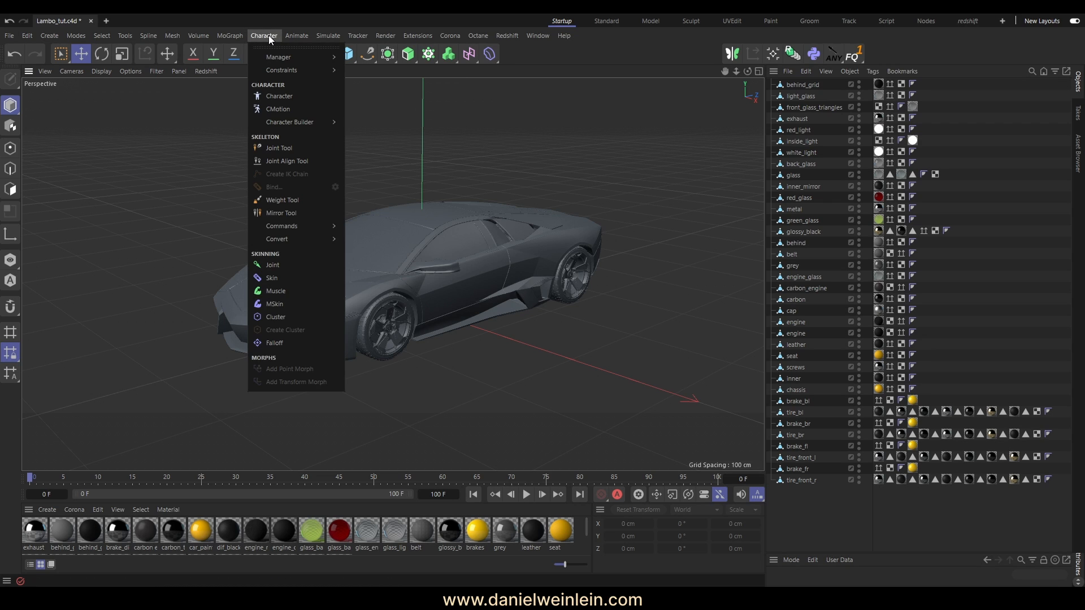
{"action": "left_click", "coordinate": [273, 267]}
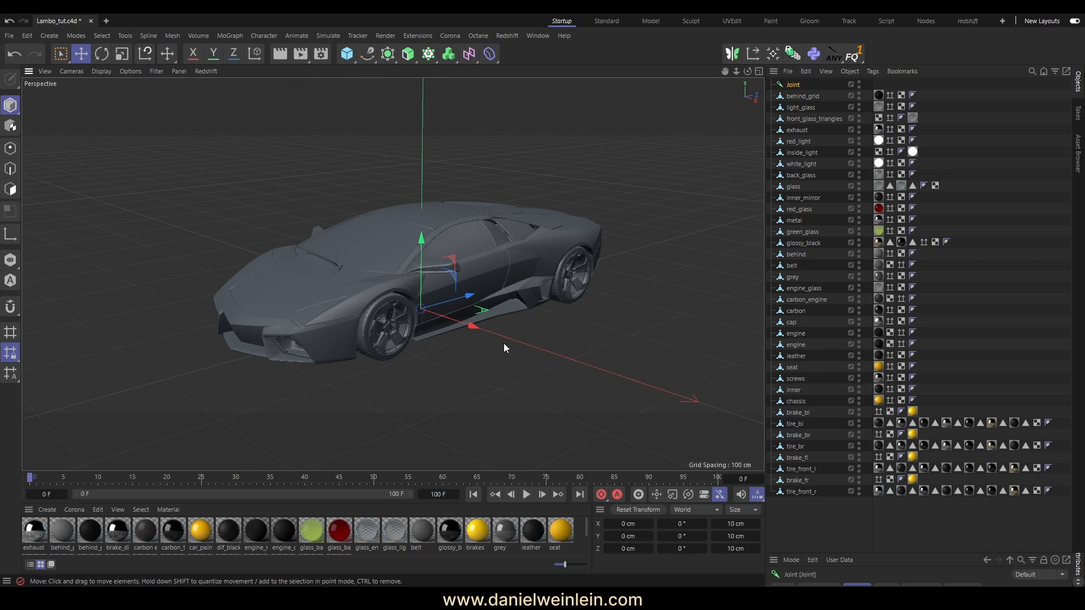
{"action": "double_click", "coordinate": [800, 85]}
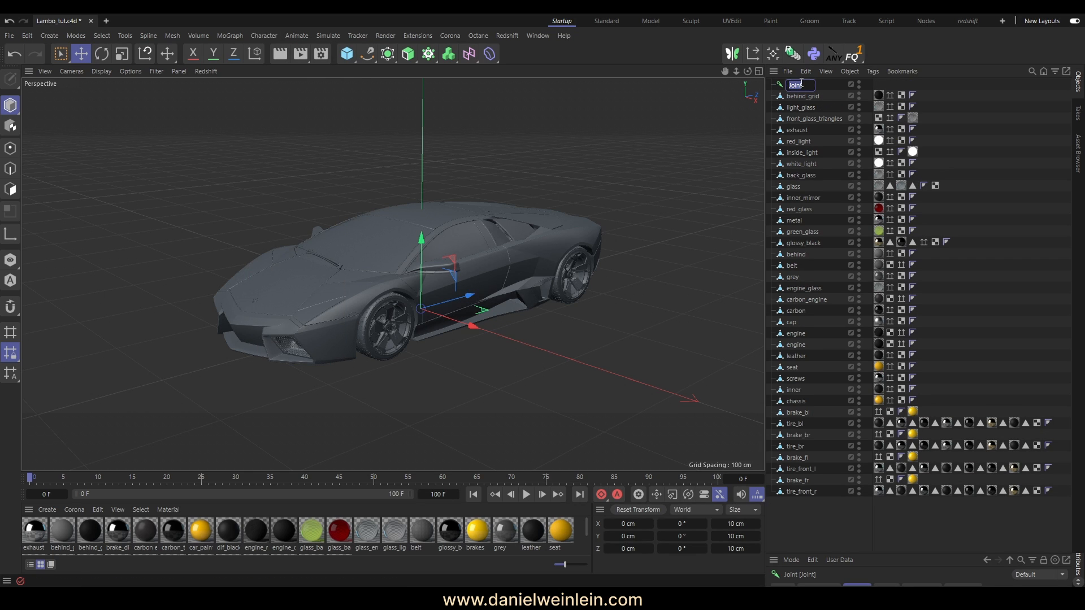
{"action": "type", "text": "root"}
{"action": "key", "text": "Return"}
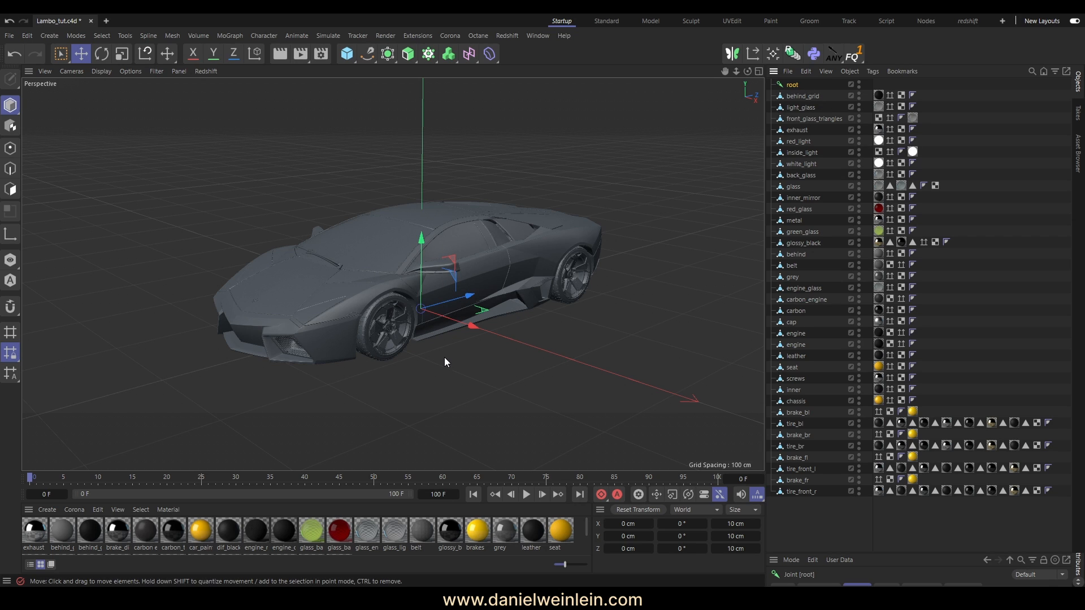
- Duplicate the root joint and name the copy chasis
{"action": "left_click_drag", "start_coordinate": [795, 84], "coordinate": [798, 91], "text": "ctrl"}
{"action": "double_click", "coordinate": [799, 96]}
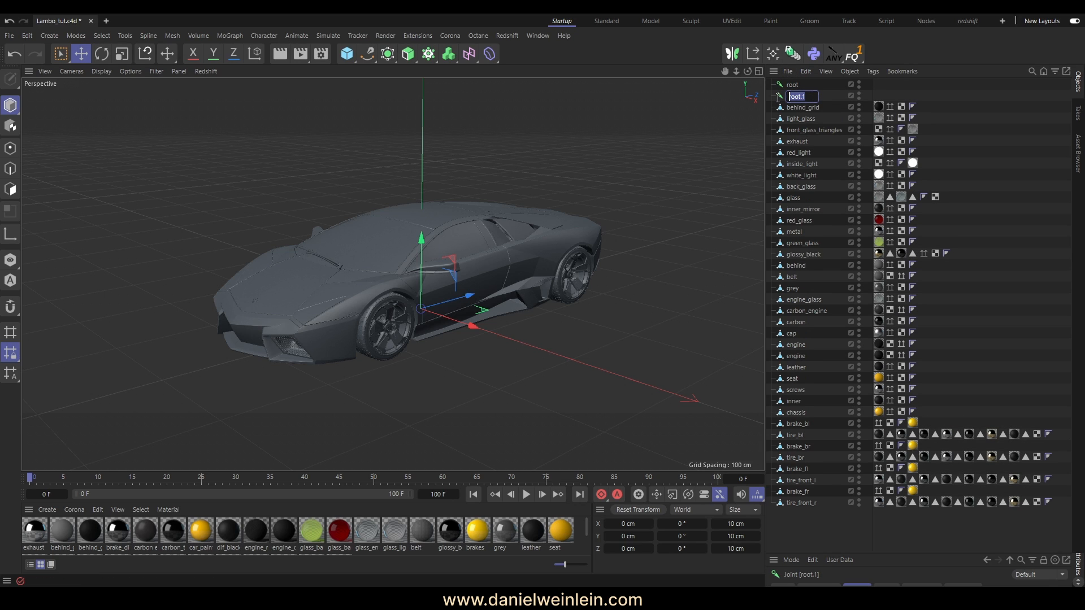
{"action": "type", "text": "chasis"}
{"action": "key", "text": "Return"}
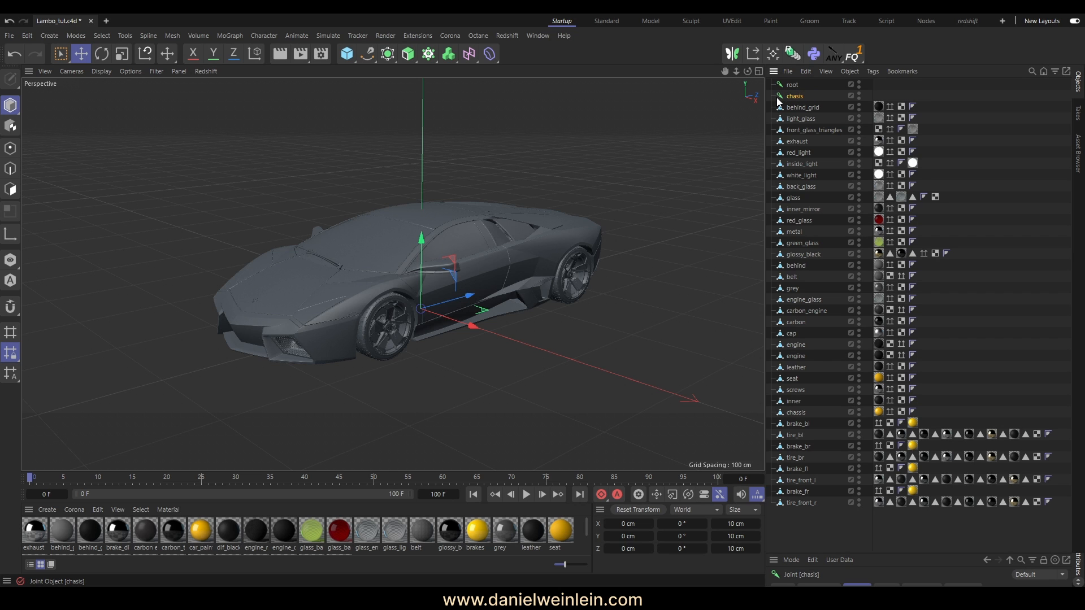
- Raise the chasis joint in the Right view to the underside of the car body, at about Y 9.4 cm
{"action": "middle_click", "coordinate": [391, 367]}
{"action": "middle_click", "coordinate": [385, 376]}
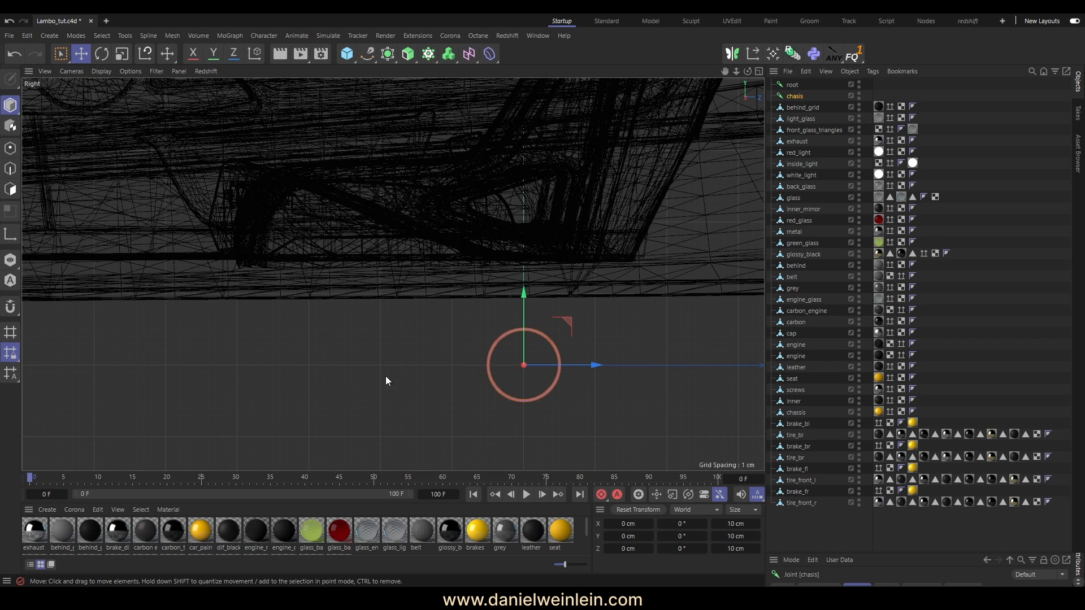
{"action": "left_click_drag", "start_coordinate": [527, 290], "coordinate": [528, 226]}
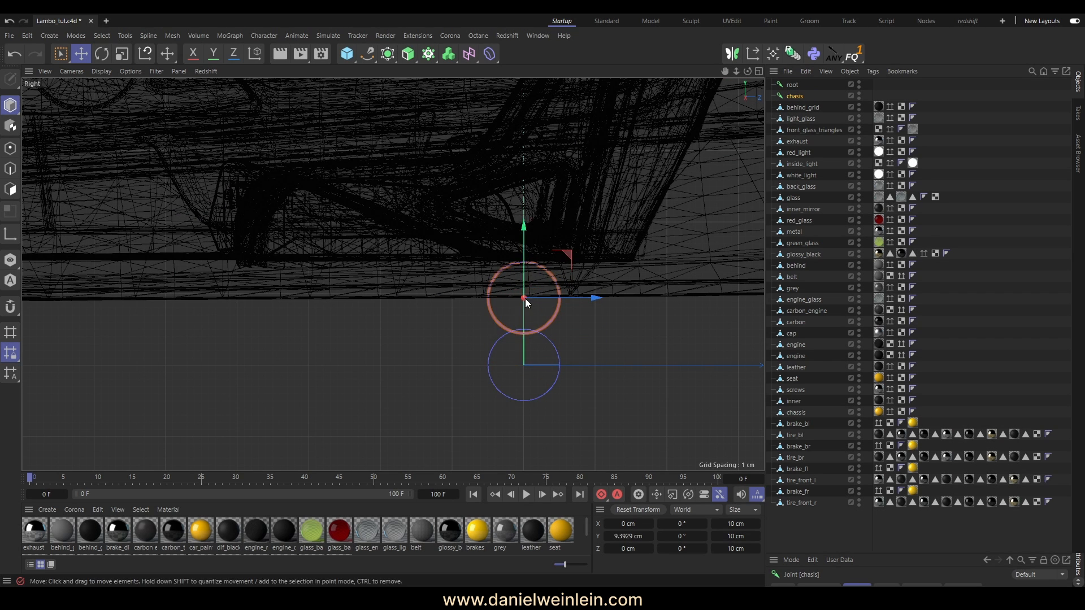
{"action": "scroll", "coordinate": [528, 290], "scroll_direction": "up", "scroll_amount": 5}
{"action": "scroll", "coordinate": [611, 282], "scroll_direction": "up", "scroll_amount": 4}
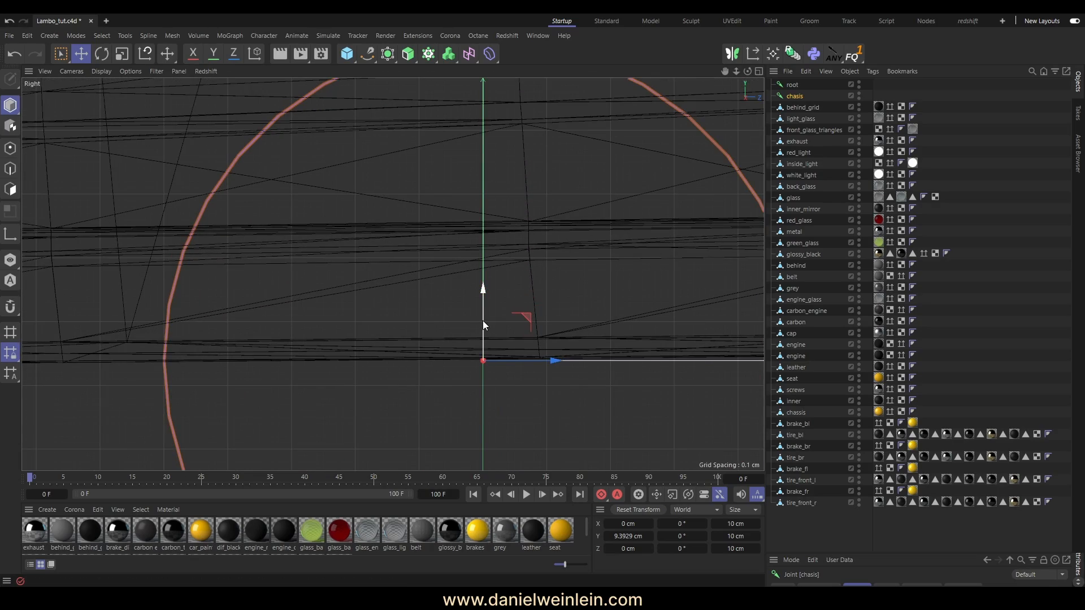
{"action": "left_click_drag", "start_coordinate": [483, 321], "coordinate": [484, 323]}
{"action": "scroll", "coordinate": [538, 294], "scroll_direction": "down", "scroll_amount": 8}
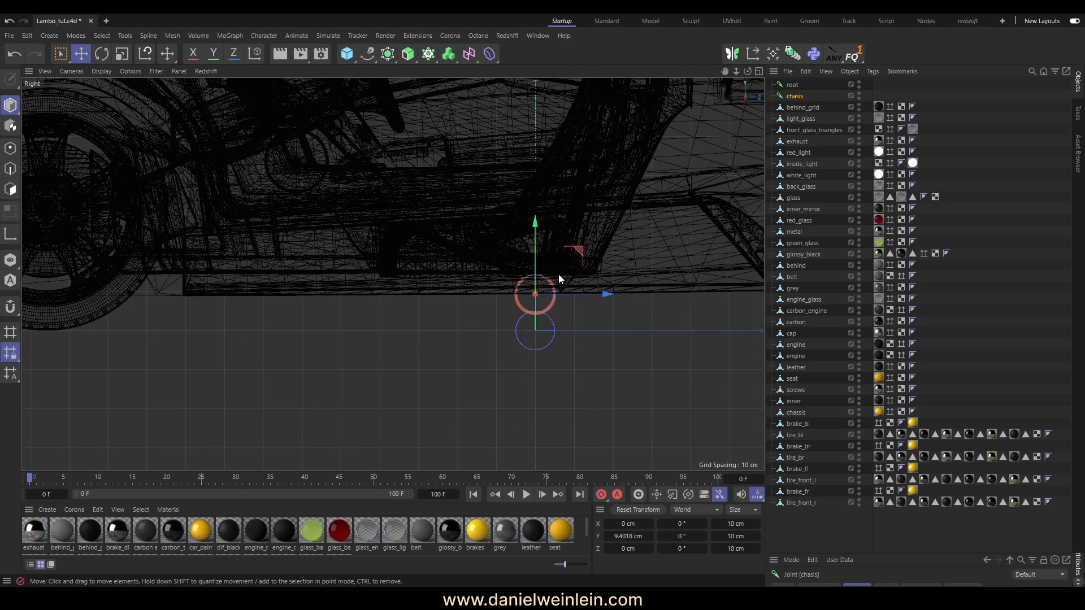
{"action": "middle_click", "coordinate": [568, 260]}
{"action": "middle_click", "coordinate": [254, 157]}
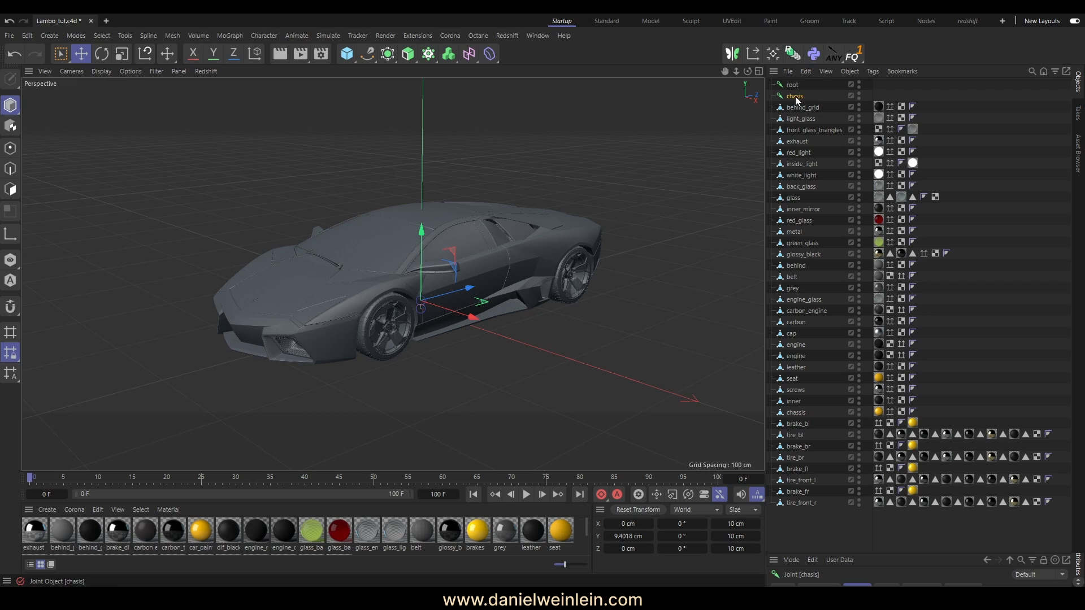
- Create a joint at each of the two left tires, tire_front_l and tire_bl
{"action": "left_click_drag", "start_coordinate": [486, 303], "coordinate": [408, 358], "text": "alt"}
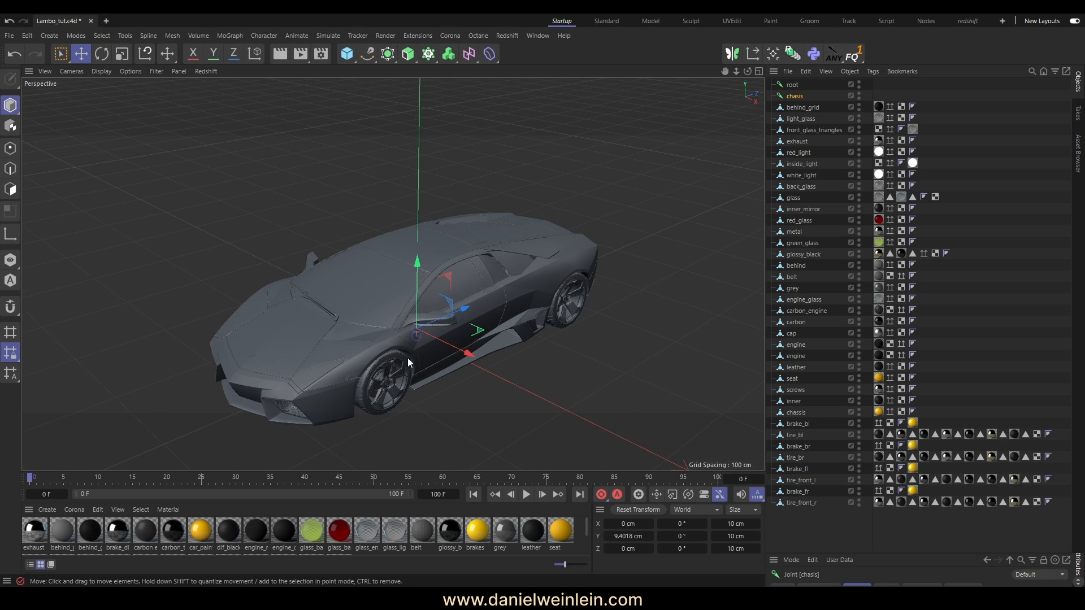
{"action": "left_click", "coordinate": [385, 389]}
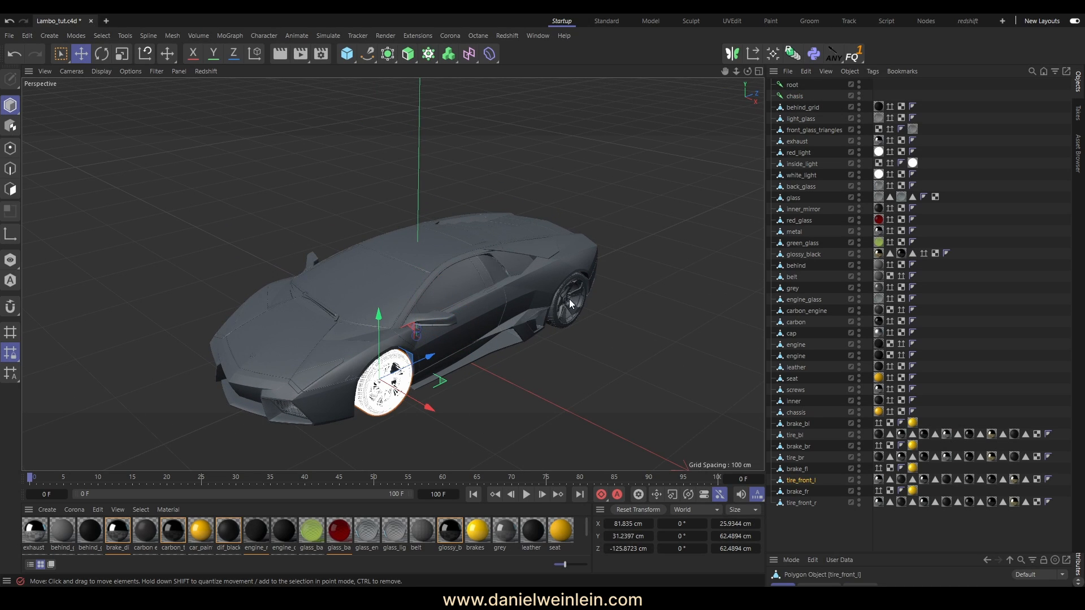
{"action": "left_click", "coordinate": [569, 304], "text": "shift"}
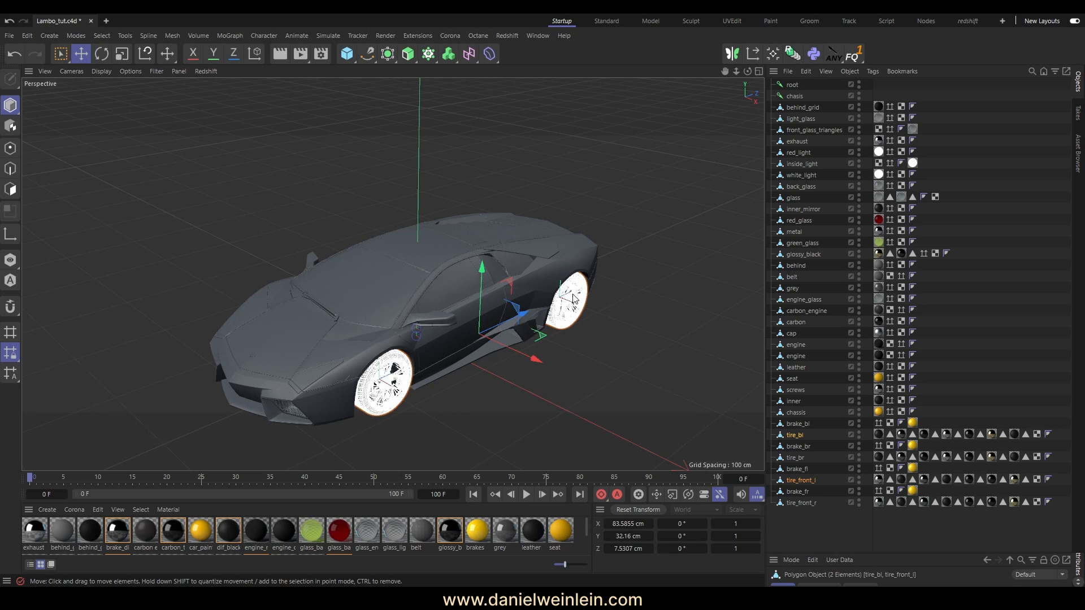
{"action": "left_click", "coordinate": [257, 35]}
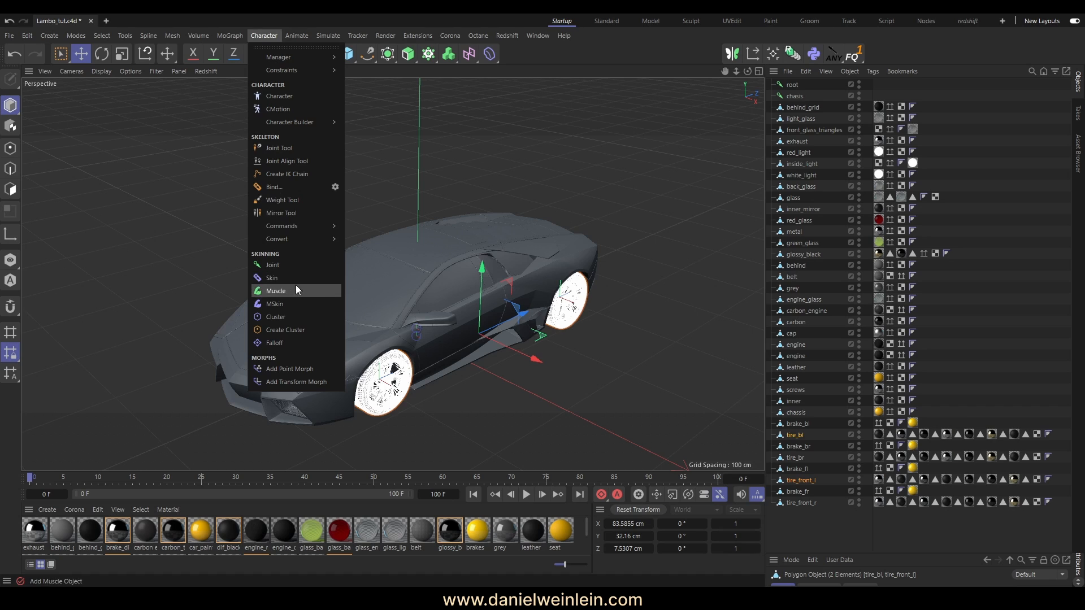
{"action": "left_click", "coordinate": [286, 266]}
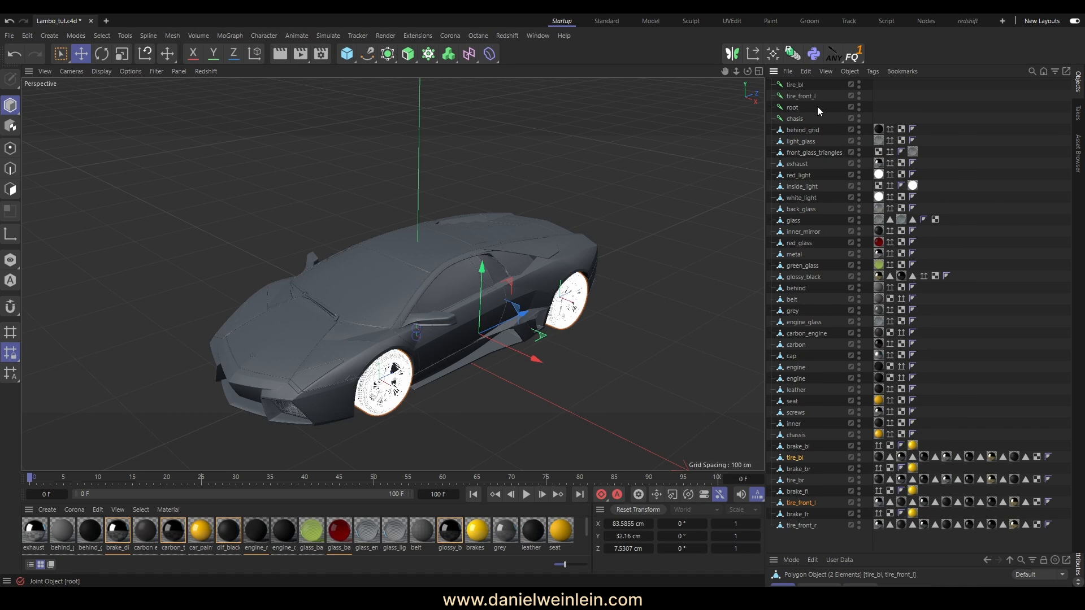
- Rename the tire_front_l joint as front and center it on the car by setting its X position to 0 cm
{"action": "left_click", "coordinate": [796, 98]}
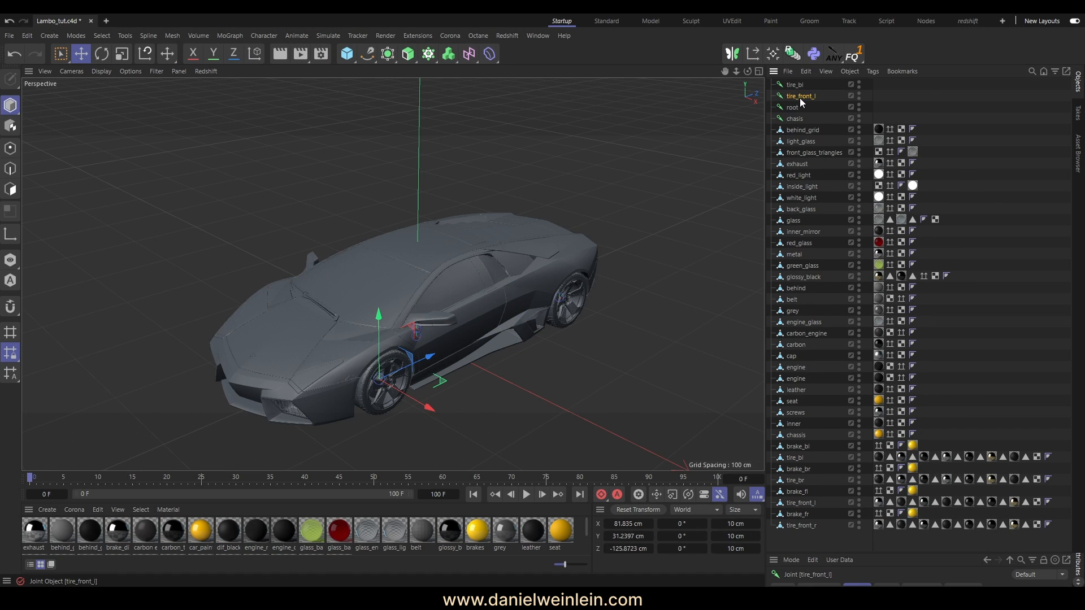
{"action": "double_click", "coordinate": [800, 97]}
{"action": "key", "text": "BackSpace"}
{"action": "type", "text": "front"}
{"action": "key", "text": "Return"}
{"action": "left_click", "coordinate": [639, 524]}
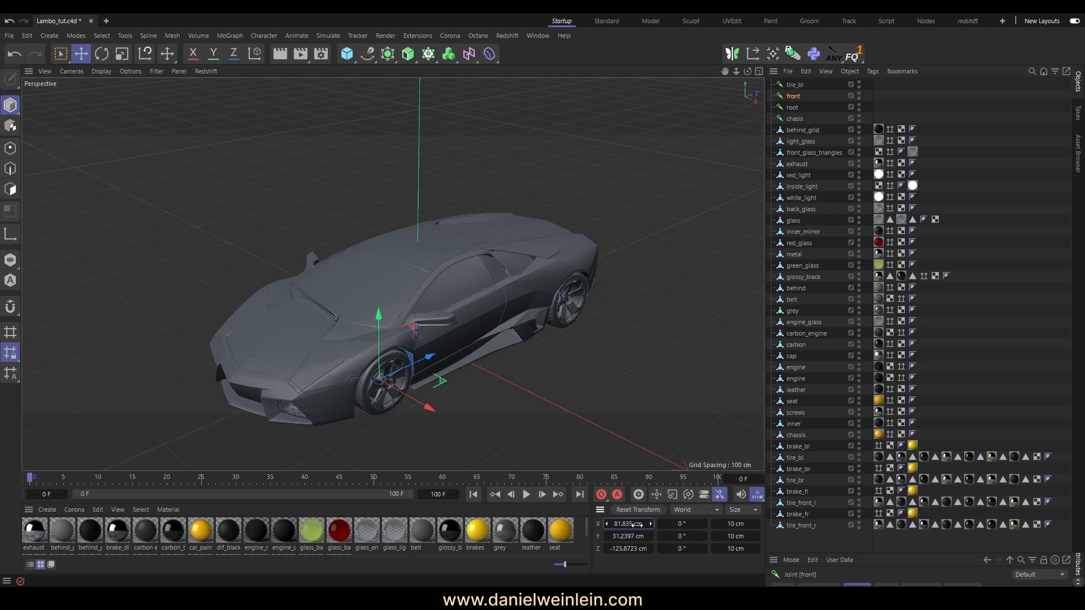
{"action": "type", "text": "0"}
{"action": "key", "text": "Return"}
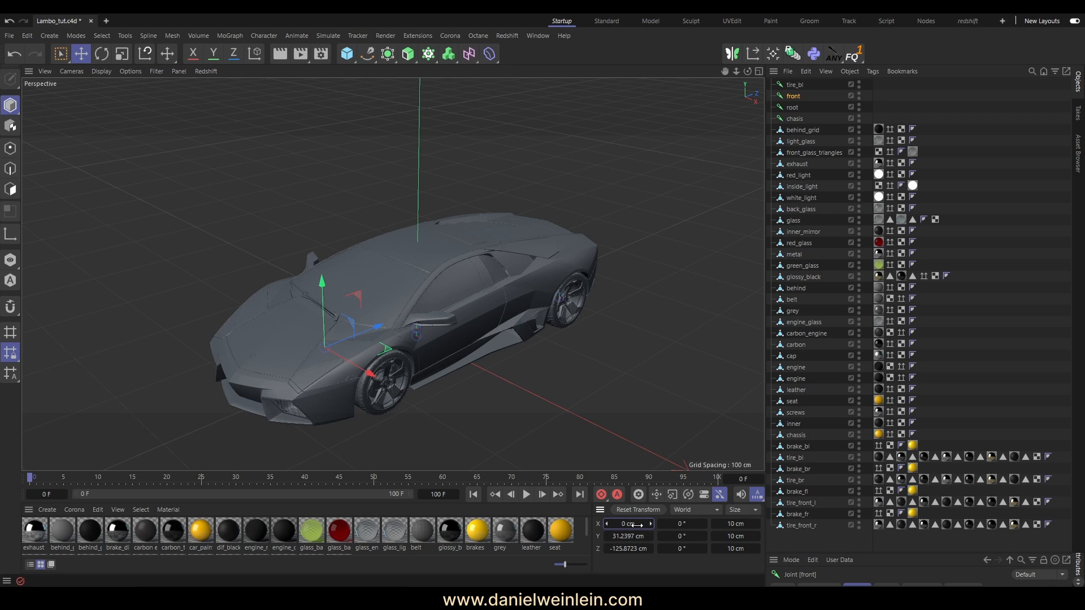
- Rename the tire_bl joint as back
{"action": "left_click_drag", "start_coordinate": [402, 367], "coordinate": [254, 362], "text": "alt"}
{"action": "left_click", "coordinate": [786, 87]}
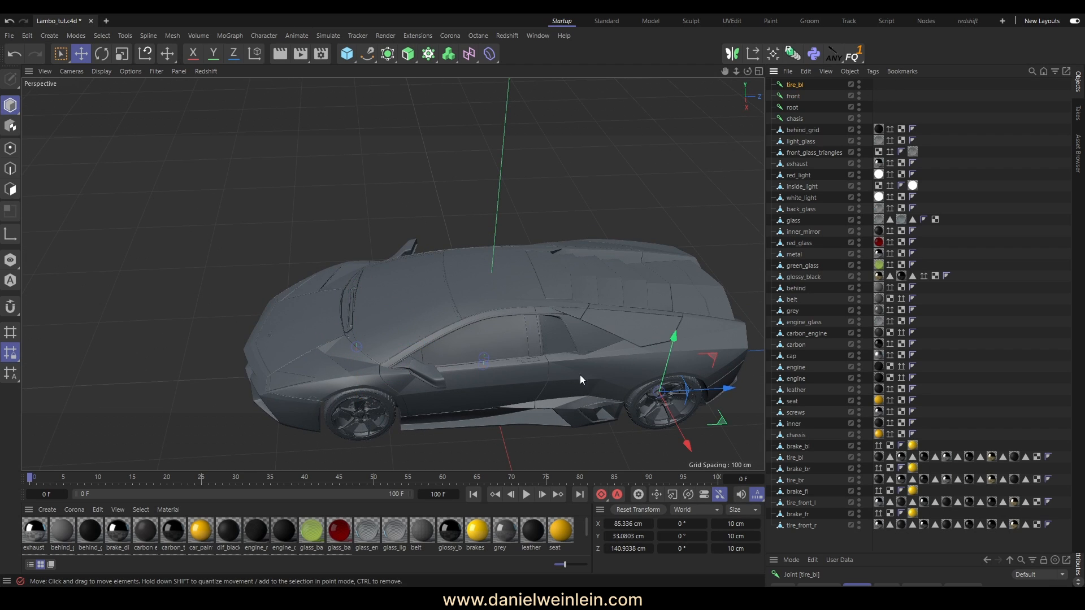
{"action": "middle_click_drag", "start_coordinate": [624, 373], "coordinate": [367, 349], "text": "alt"}
{"action": "left_click_drag", "start_coordinate": [367, 349], "coordinate": [440, 320], "text": "alt"}
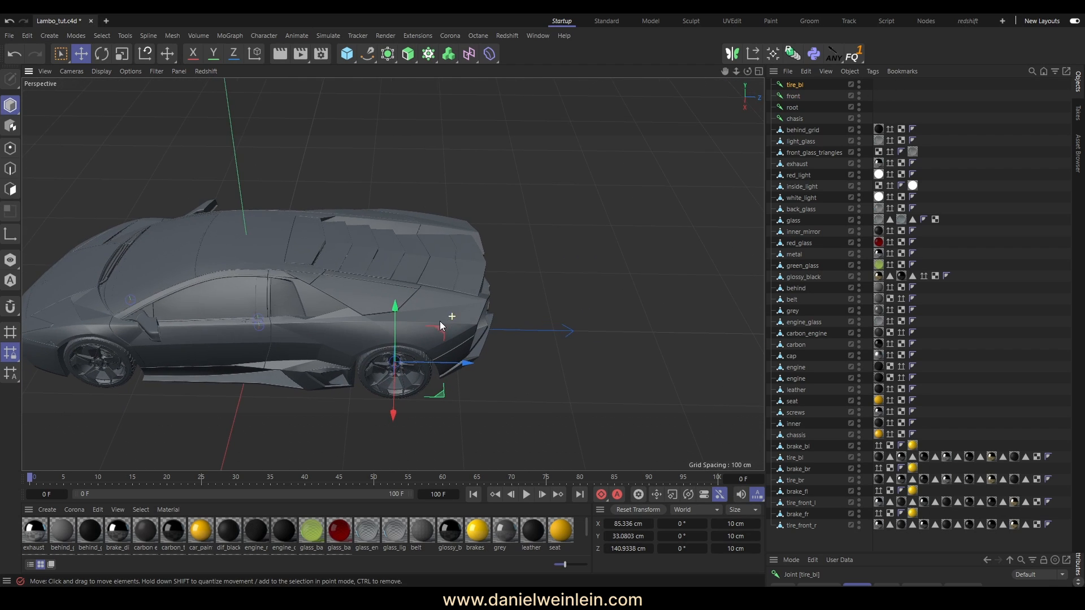
{"action": "double_click", "coordinate": [797, 85]}
{"action": "type", "text": "back"}
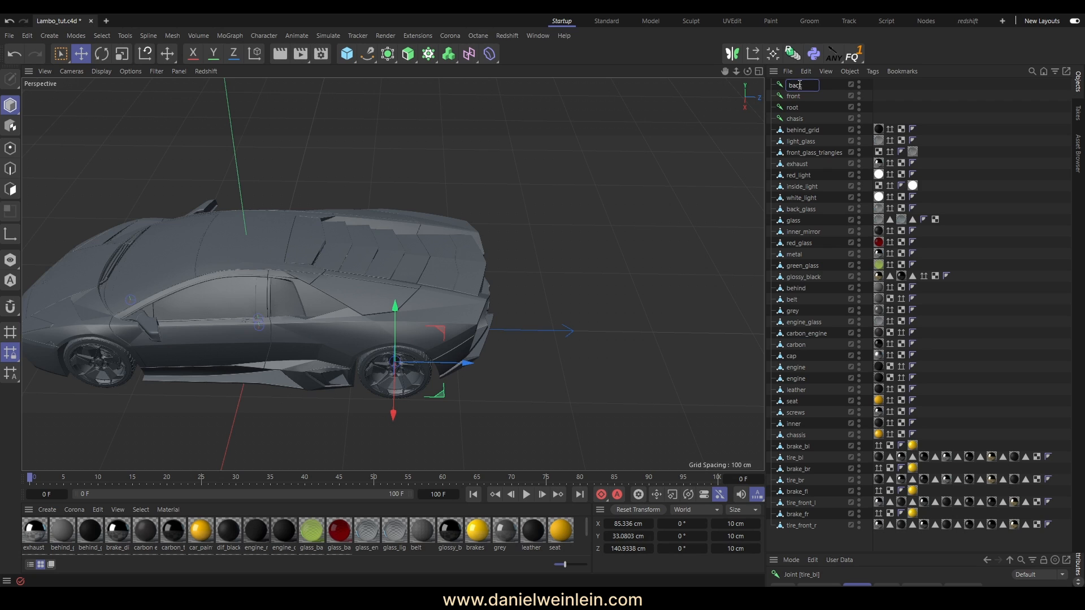
{"action": "key", "text": "Return"}
- Center the back joint on the car by setting its X position to 0 cm
{"action": "left_click_drag", "start_coordinate": [282, 270], "coordinate": [486, 276], "text": "alt"}
{"action": "left_click", "coordinate": [630, 525]}
{"action": "type", "text": "0"}
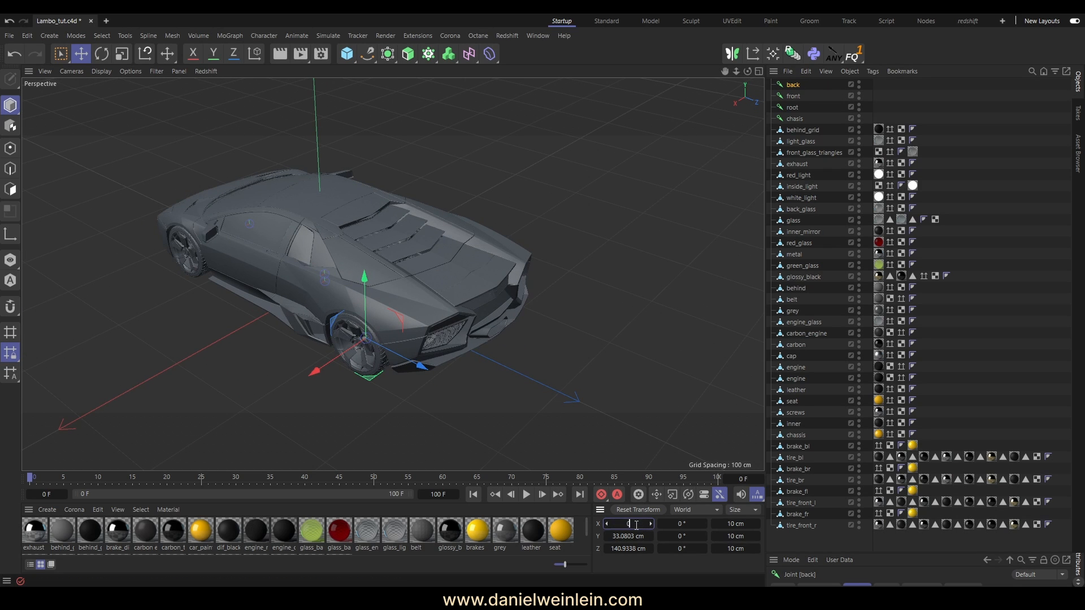
{"action": "key", "text": "Return"}
{"action": "left_click_drag", "start_coordinate": [435, 364], "coordinate": [340, 273], "text": "alt"}
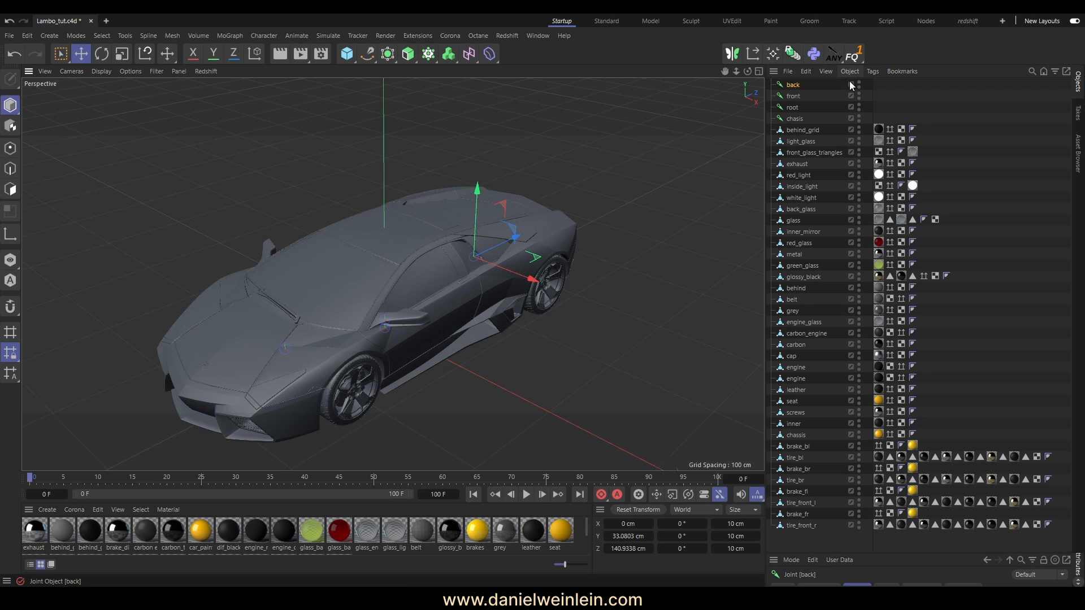
- Make the back joint a child of front, and parent front under the root joint
{"action": "left_click", "coordinate": [793, 96]}
{"action": "left_click_drag", "start_coordinate": [793, 86], "coordinate": [795, 94]}
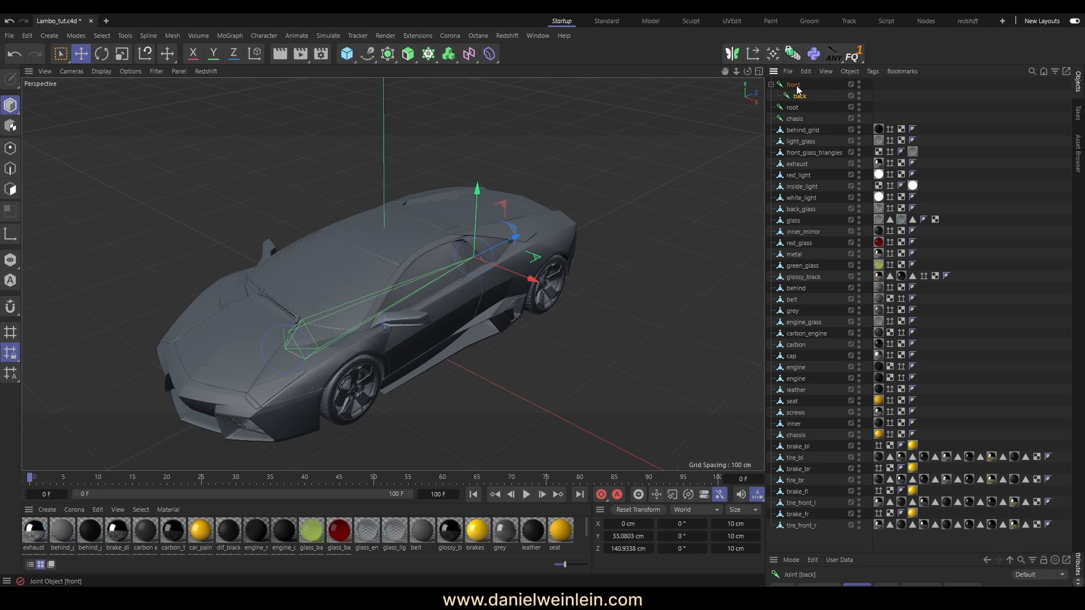
{"action": "left_click", "coordinate": [795, 85]}
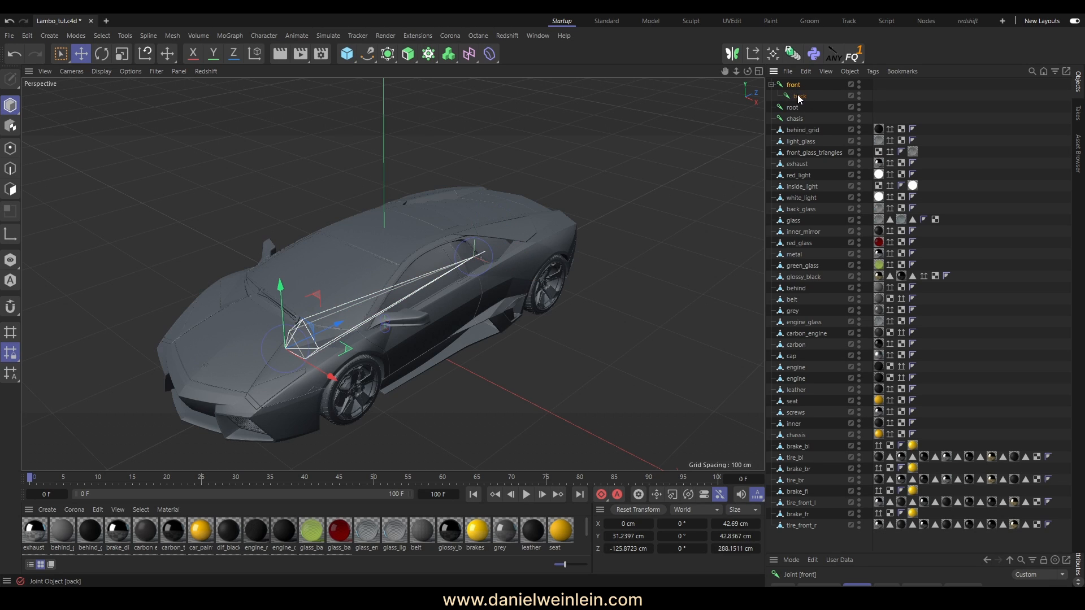
{"action": "left_click_drag", "start_coordinate": [794, 86], "coordinate": [793, 107]}
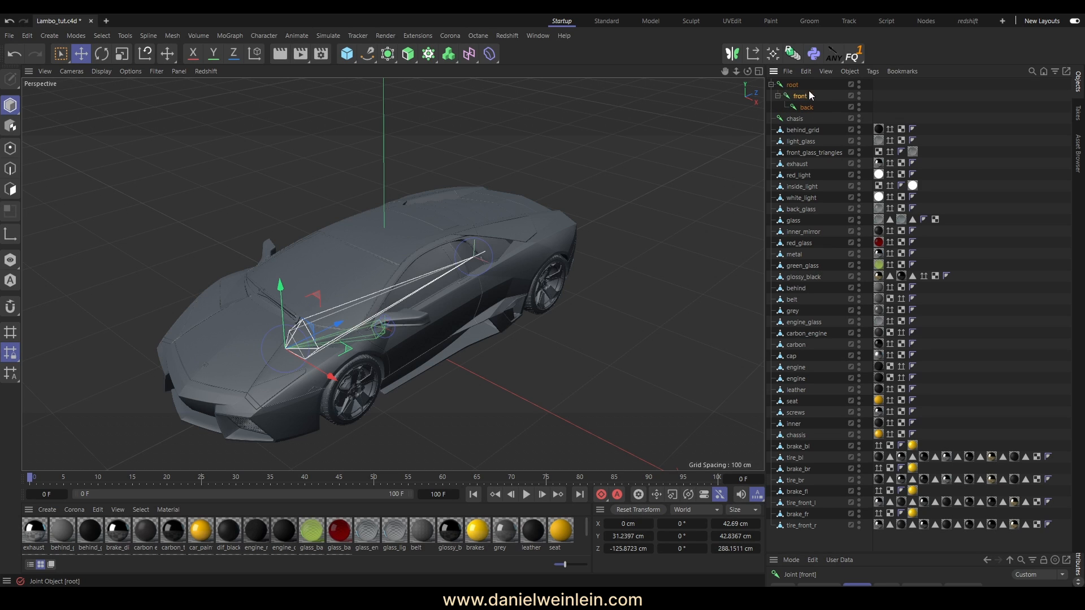
- Parent the chasis joint under front, alongside back, and clear the selection
{"action": "left_click", "coordinate": [795, 121]}
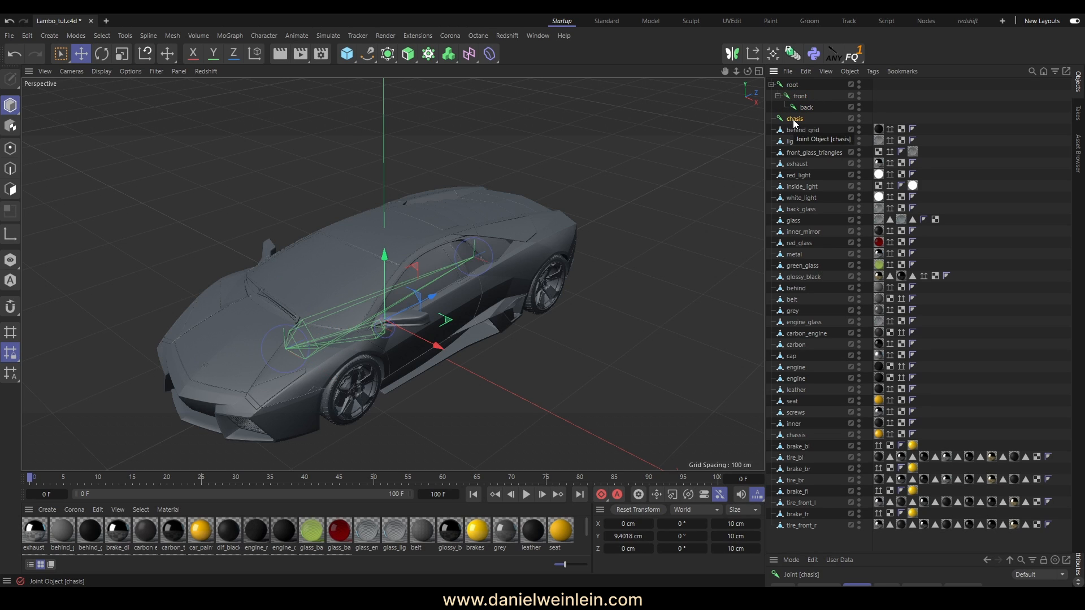
{"action": "left_click_drag", "start_coordinate": [794, 123], "coordinate": [800, 115]}
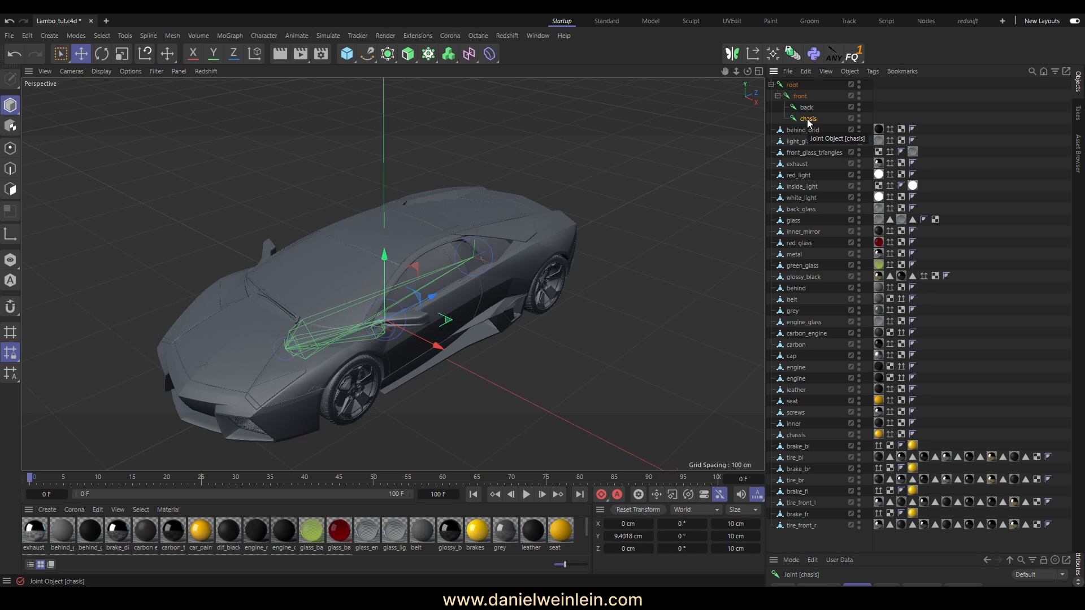
{"action": "key", "text": "ctrl+shift+a"}
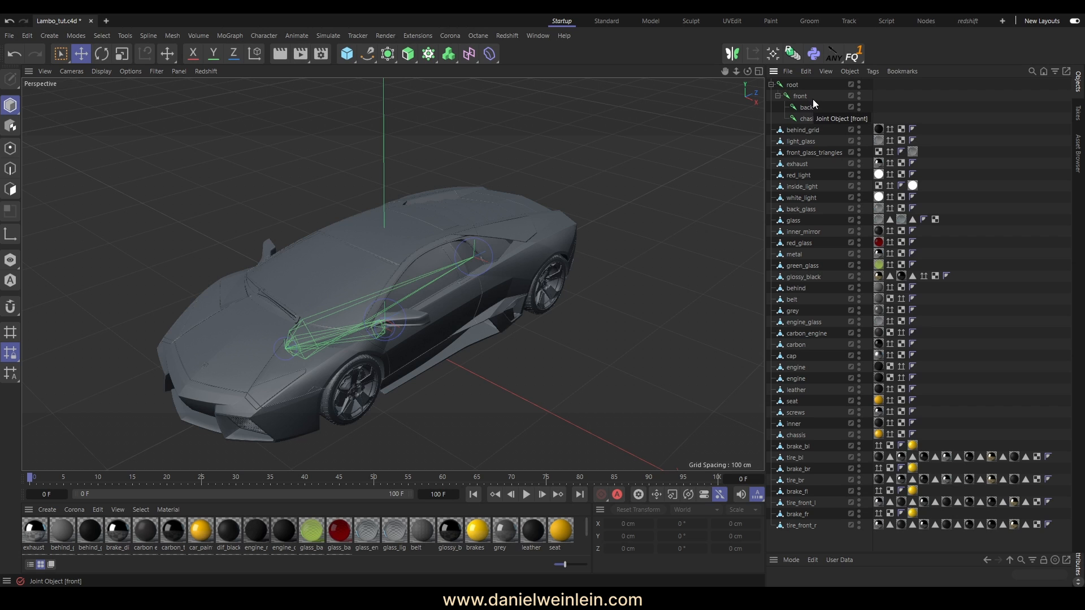
- Try rotating the front left tire about 17° around its axle, and undo the rotation
{"action": "left_click_drag", "start_coordinate": [480, 292], "coordinate": [441, 215], "text": "alt"}
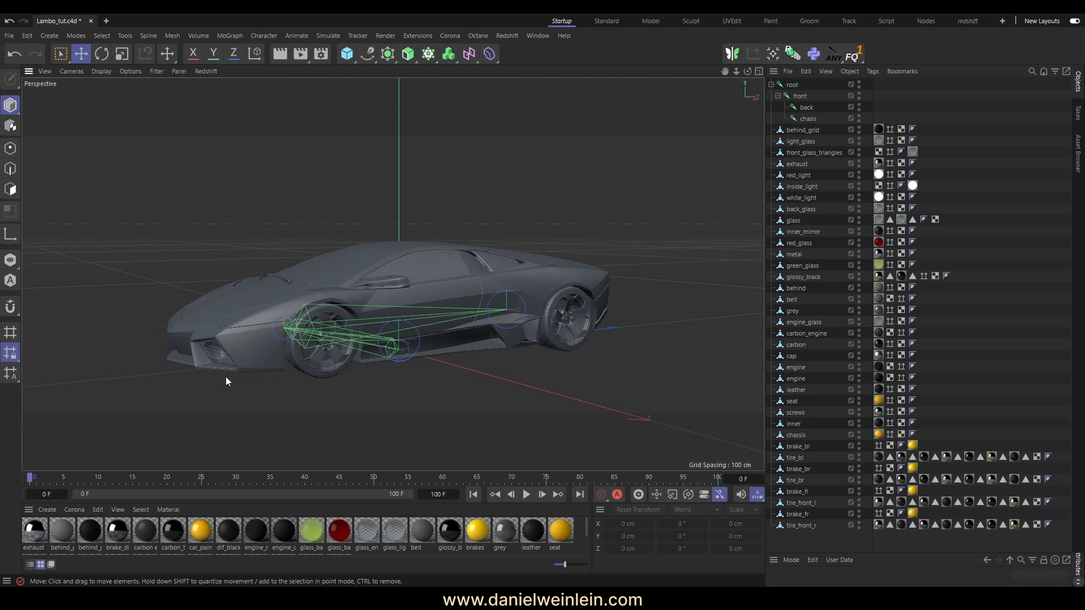
{"action": "scroll", "coordinate": [347, 336], "scroll_direction": "up", "scroll_amount": 8}
{"action": "left_click_drag", "start_coordinate": [395, 317], "coordinate": [324, 349], "text": "alt"}
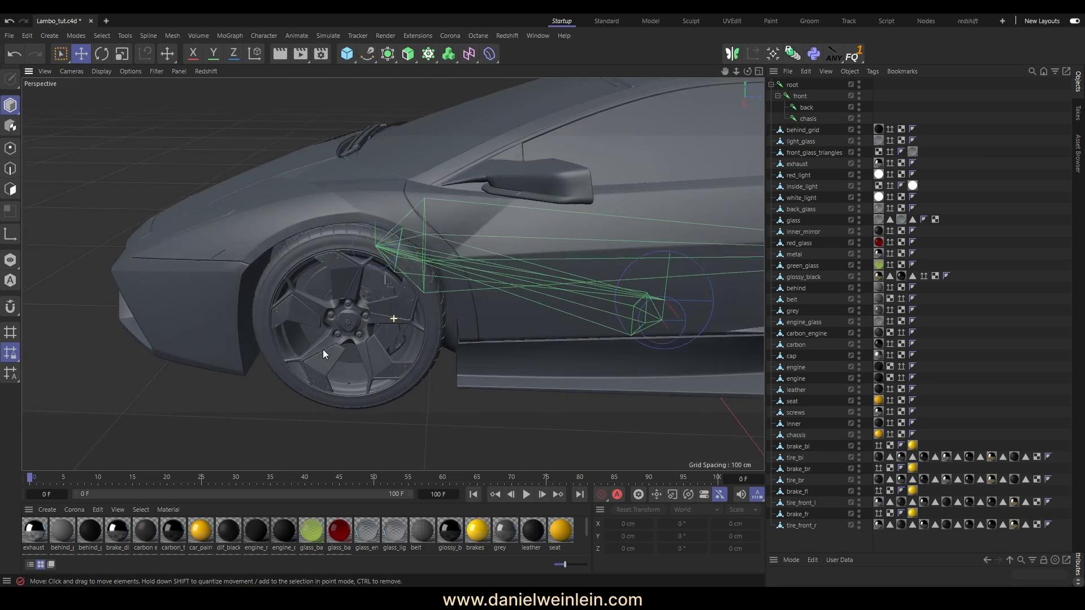
{"action": "left_click", "coordinate": [374, 340]}
{"action": "scroll", "coordinate": [374, 340], "scroll_direction": "up", "scroll_amount": 5}
{"action": "left_click", "coordinate": [102, 53]}
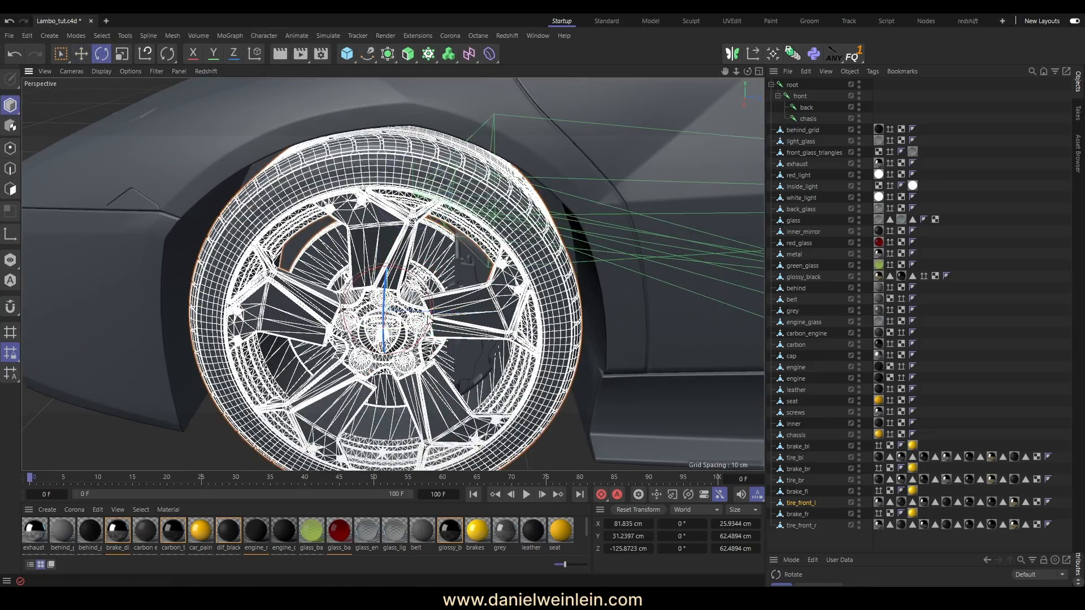
{"action": "left_click_drag", "start_coordinate": [423, 289], "coordinate": [357, 228]}
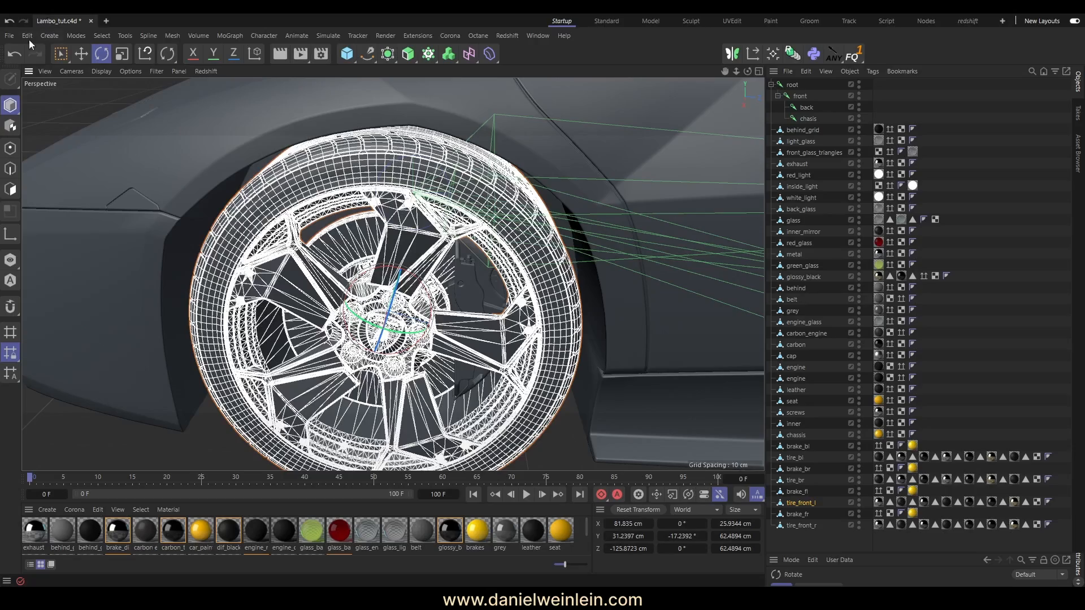
{"action": "key", "text": "ctrl+z"}
{"action": "left_click_drag", "start_coordinate": [468, 331], "coordinate": [445, 263], "text": "alt"}
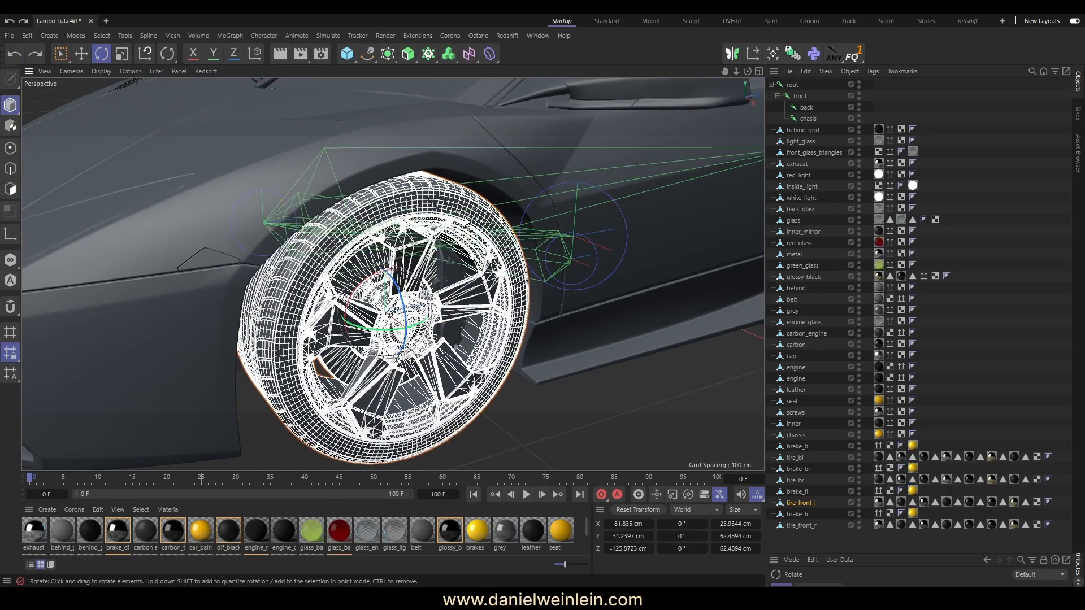
- Select the front left brake and the front left tire in turn to check that they are separate objects
{"action": "left_click", "coordinate": [938, 173]}
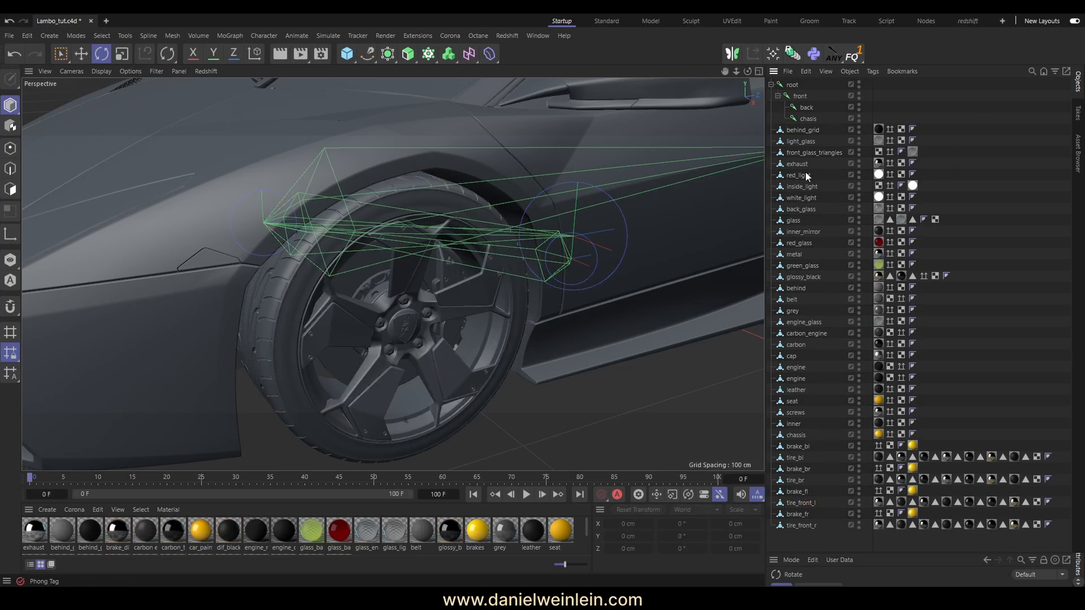
{"action": "left_click", "coordinate": [446, 280]}
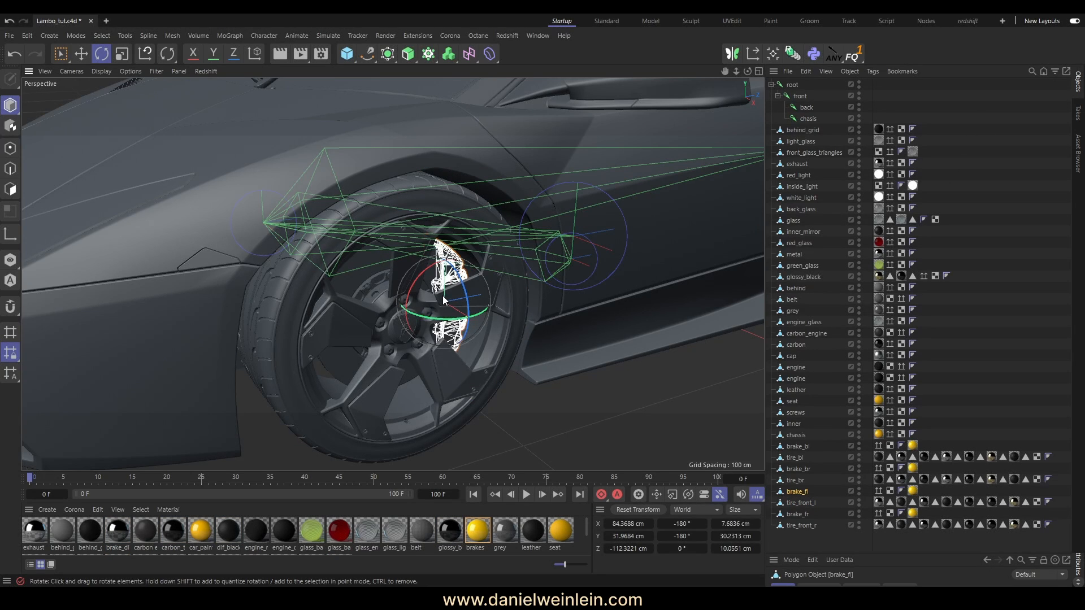
{"action": "left_click", "coordinate": [408, 355]}
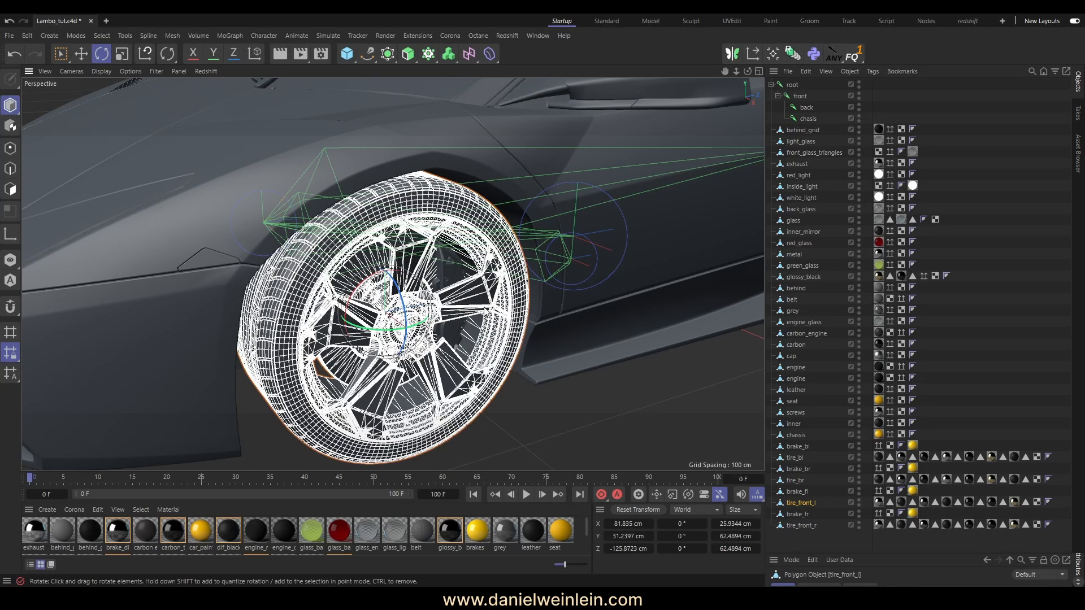
{"action": "left_click", "coordinate": [971, 108]}
- Try lowering the front left tire to about Y 14.8 cm, and undo the move
{"action": "scroll", "coordinate": [473, 266], "scroll_direction": "down", "scroll_amount": 5}
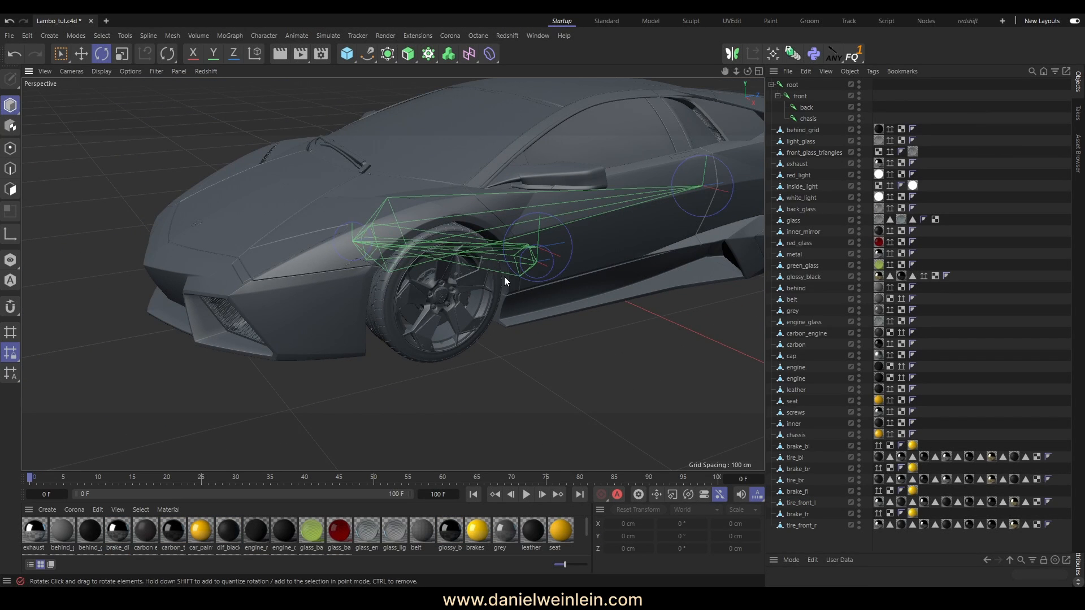
{"action": "left_click_drag", "start_coordinate": [504, 277], "coordinate": [386, 341], "text": "alt"}
{"action": "left_click", "coordinate": [386, 341]}
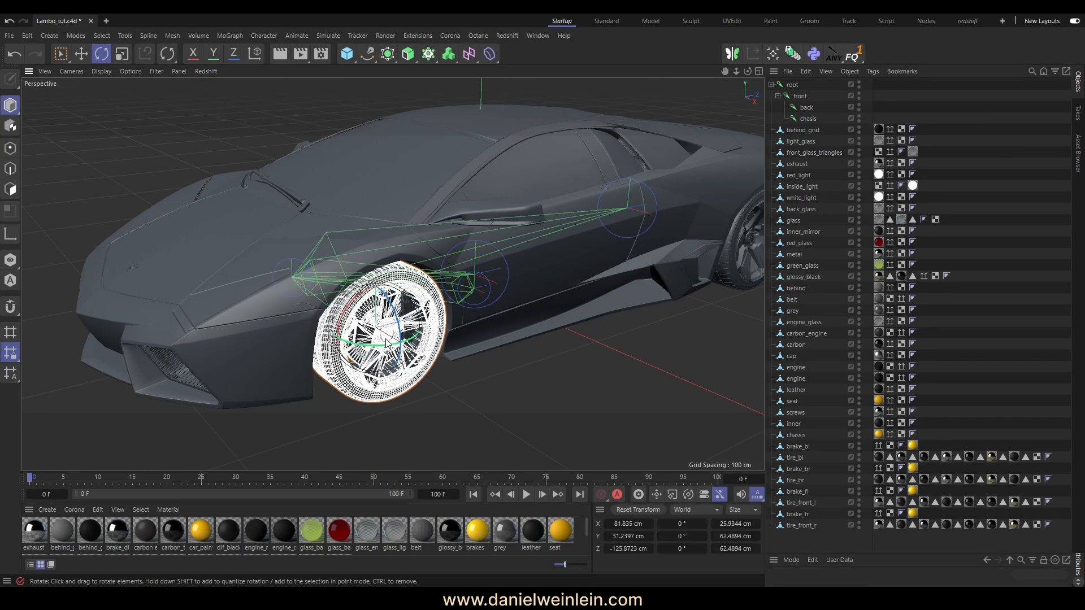
{"action": "key", "text": "e"}
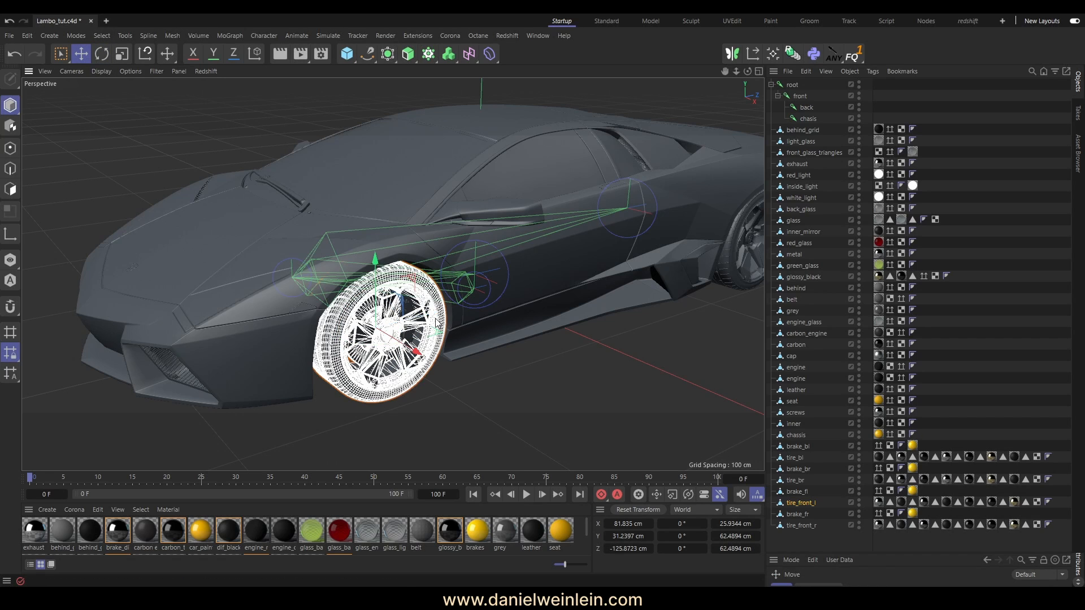
{"action": "scroll", "coordinate": [405, 320], "scroll_direction": "up", "scroll_amount": 2}
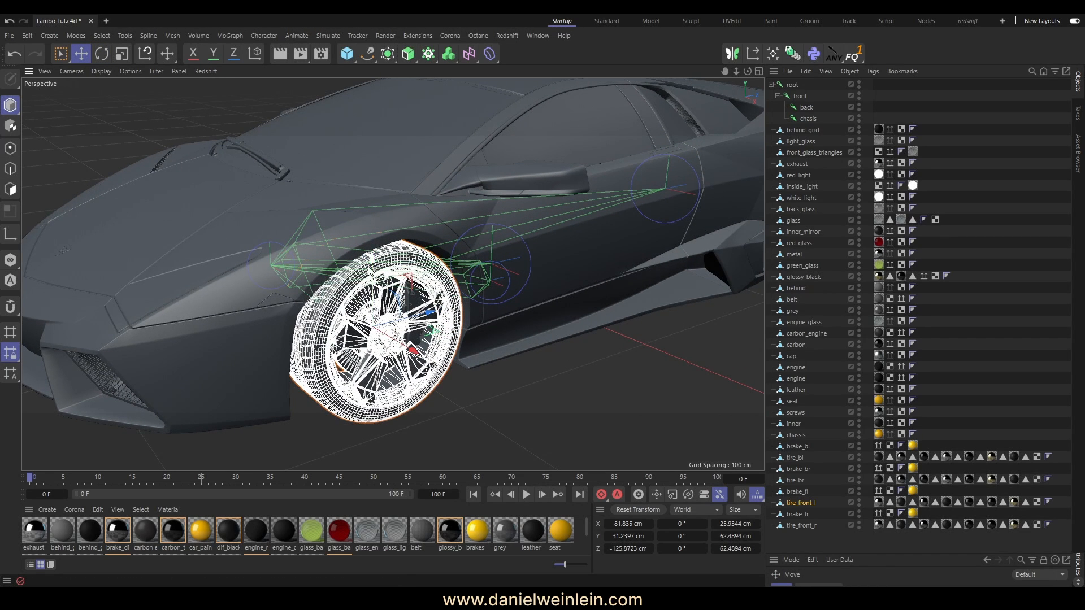
{"action": "left_click_drag", "start_coordinate": [371, 262], "coordinate": [376, 233]}
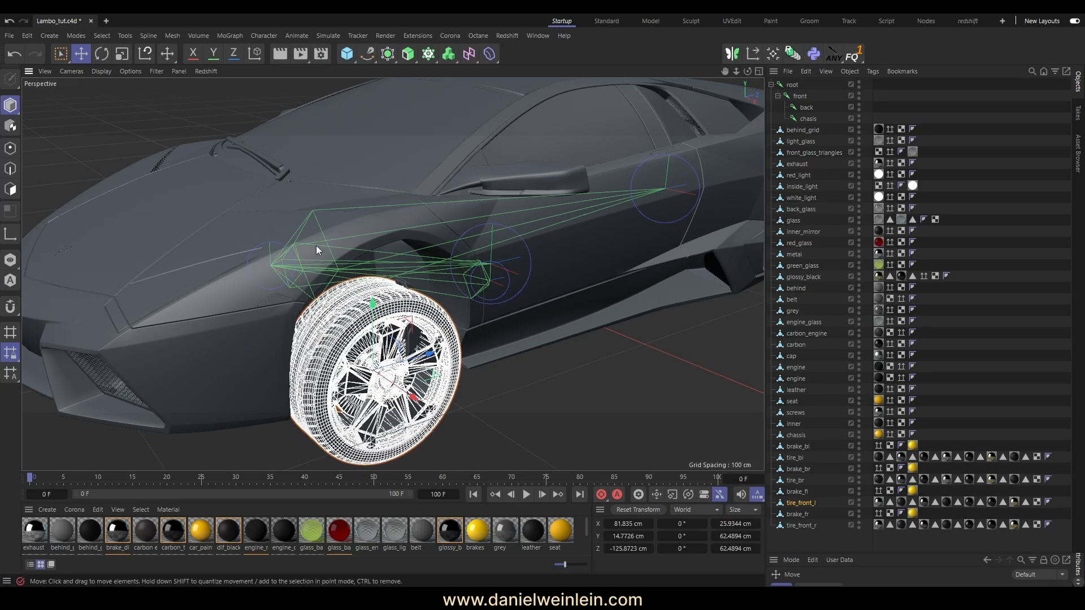
{"action": "left_click", "coordinate": [15, 54]}
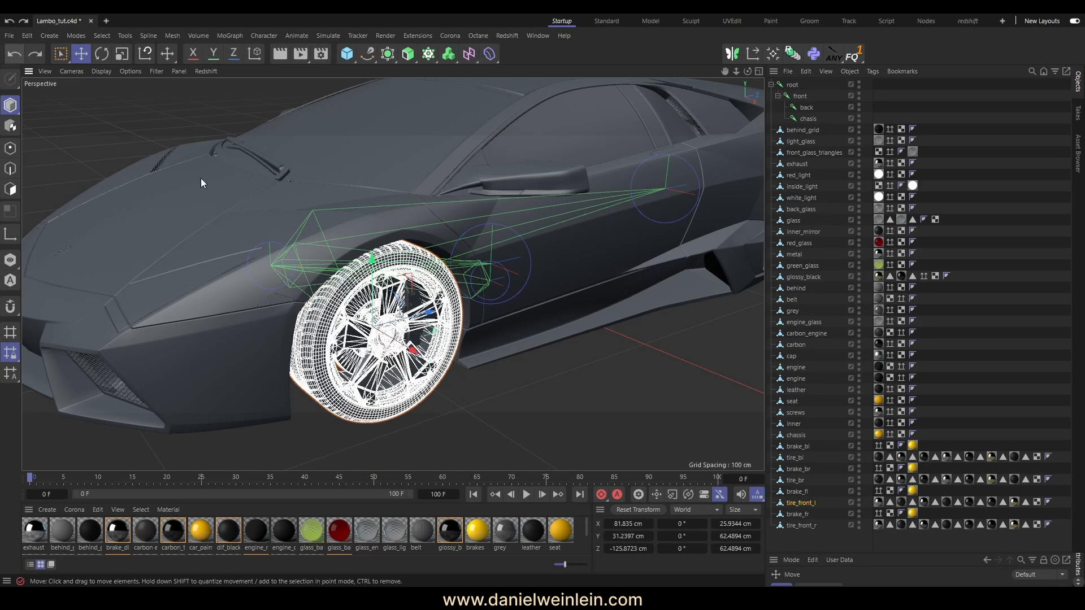
- Create a new joint at the position of the front left tire mesh
{"action": "left_click", "coordinate": [947, 130]}
{"action": "left_click", "coordinate": [391, 352]}
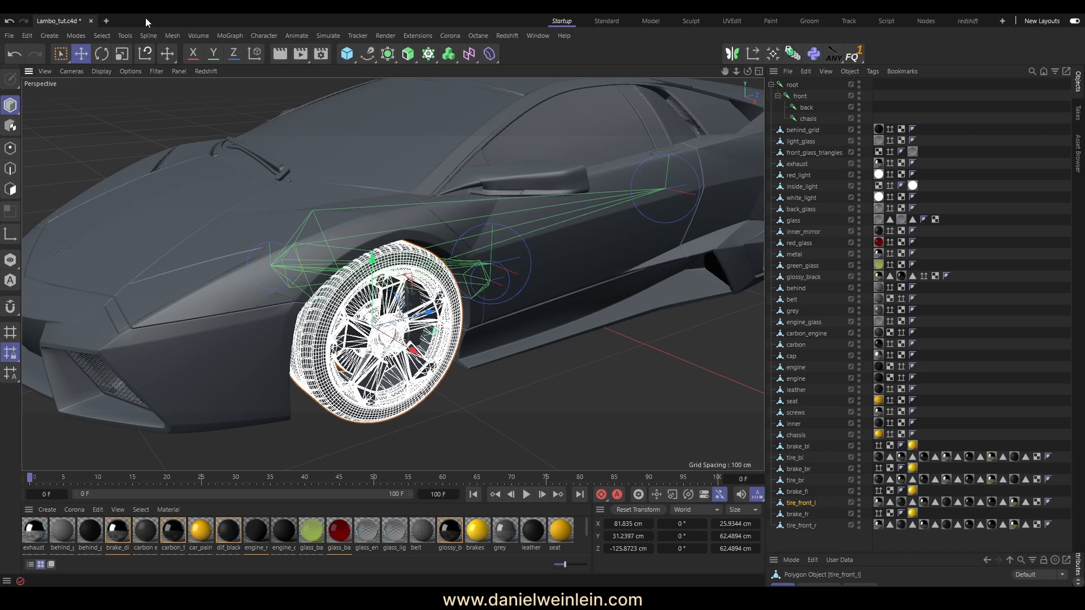
{"action": "left_click", "coordinate": [261, 36]}
{"action": "mouse_move", "coordinate": [301, 237]}
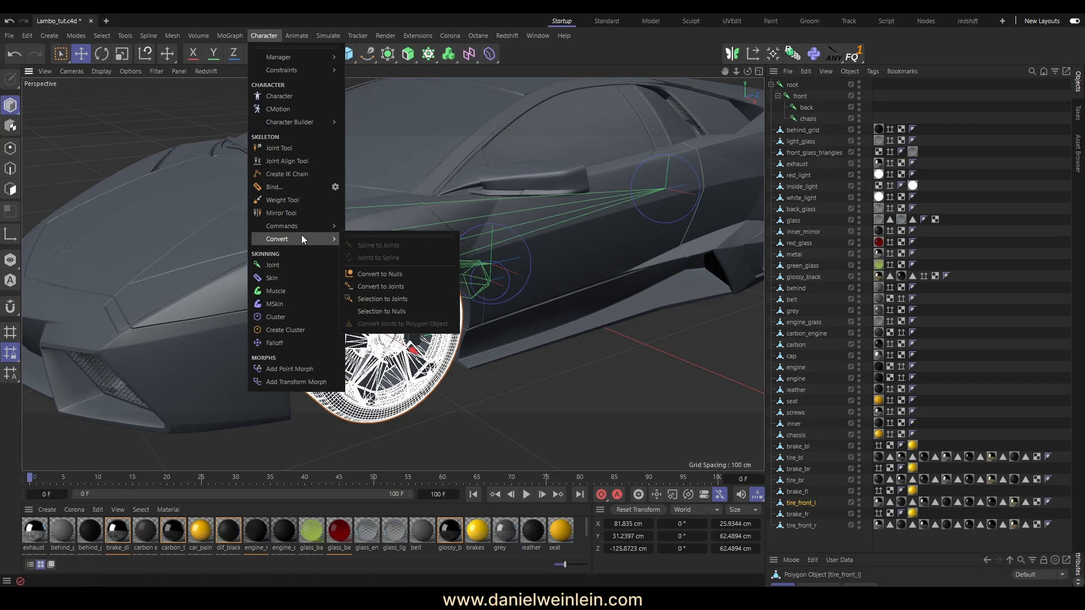
{"action": "left_click", "coordinate": [402, 283]}
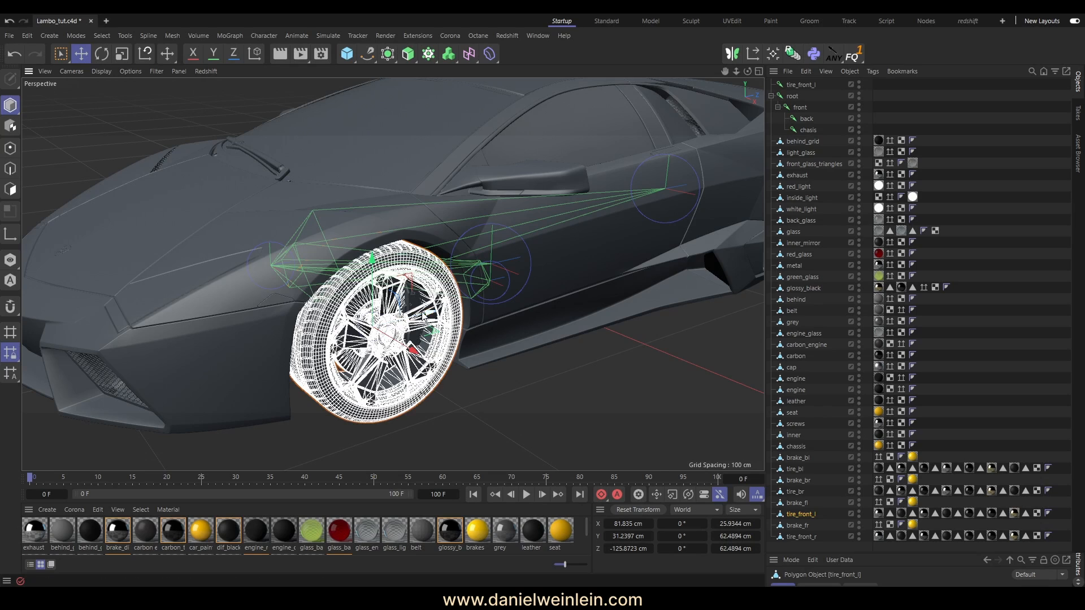
- Rename the new tire_front_l joint as tire_fl
{"action": "double_click", "coordinate": [810, 85]}
{"action": "left_click_drag", "start_coordinate": [821, 86], "coordinate": [801, 85]}
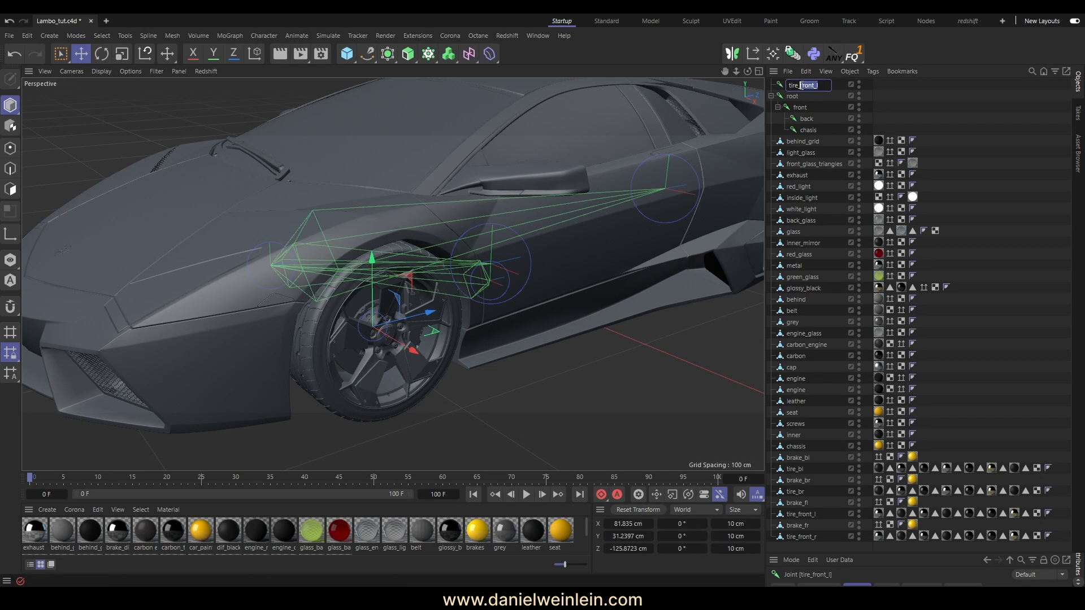
{"action": "type", "text": "l"}
{"action": "key", "text": "Return"}
{"action": "left_click", "coordinate": [805, 86]}
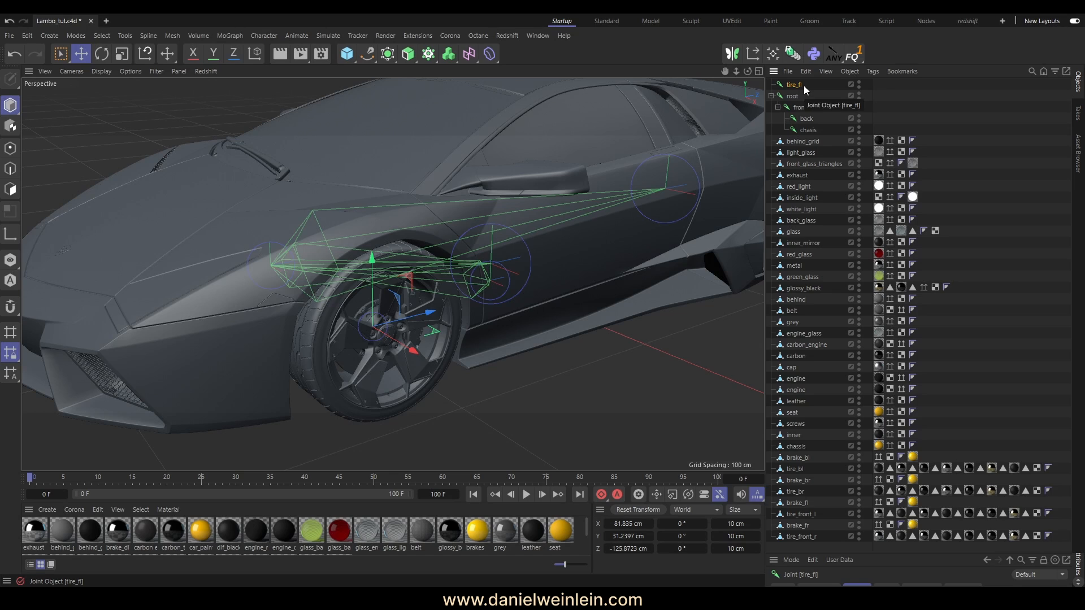
{"action": "key", "text": "Return"}
- Duplicate the tire_fl joint, nest the copy under the original and name it wheel_fl
{"action": "left_click_drag", "start_coordinate": [796, 86], "coordinate": [798, 88], "text": "ctrl"}
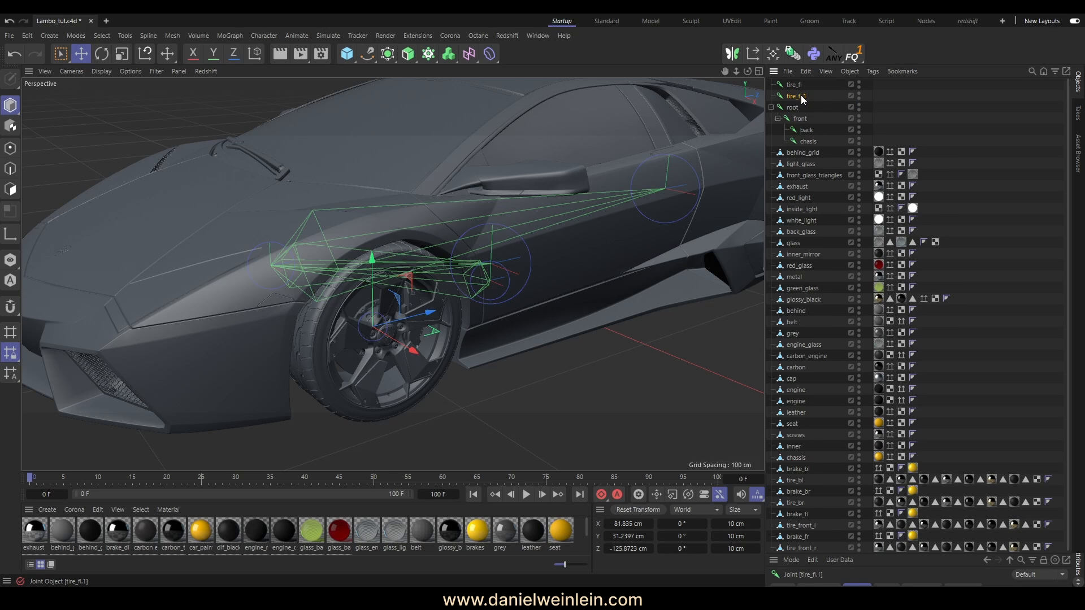
{"action": "double_click", "coordinate": [808, 96]}
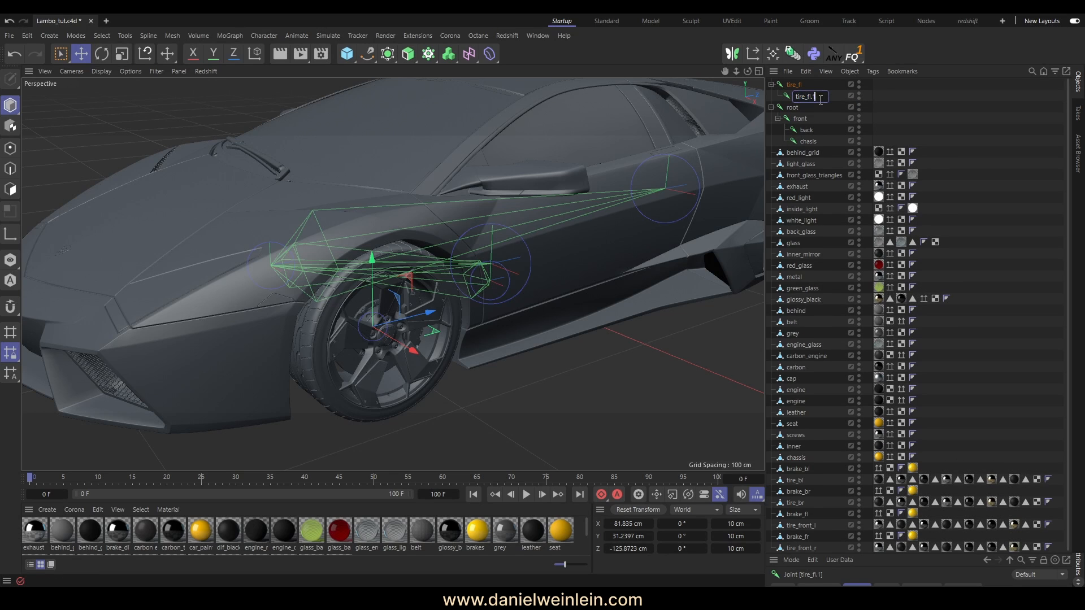
{"action": "type", "text": "wheel_"}
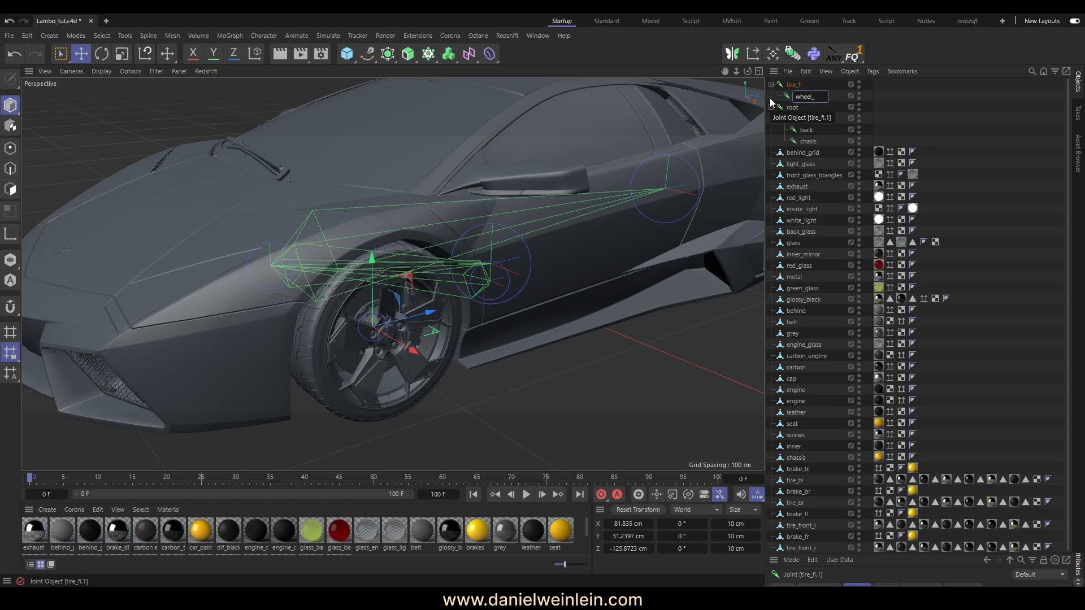
{"action": "type", "text": "fl"}
{"action": "key", "text": "Return"}
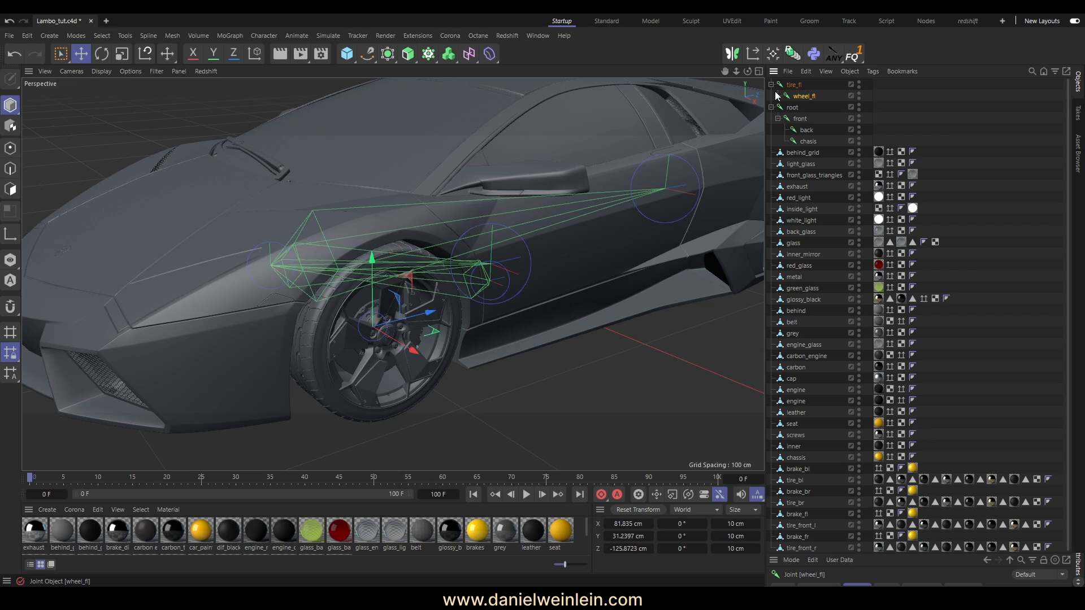
- Duplicate the wheel_fl joint, nest the copy under the original and name it brake_fl
{"action": "mouse_move", "coordinate": [808, 97]}
{"action": "left_mouse_down", "text": "ctrl"}
{"action": "mouse_move", "coordinate": [809, 108]}
{"action": "mouse_move", "coordinate": [814, 97]}
{"action": "left_mouse_up", "text": "ctrl"}
{"action": "double_click", "coordinate": [822, 108]}
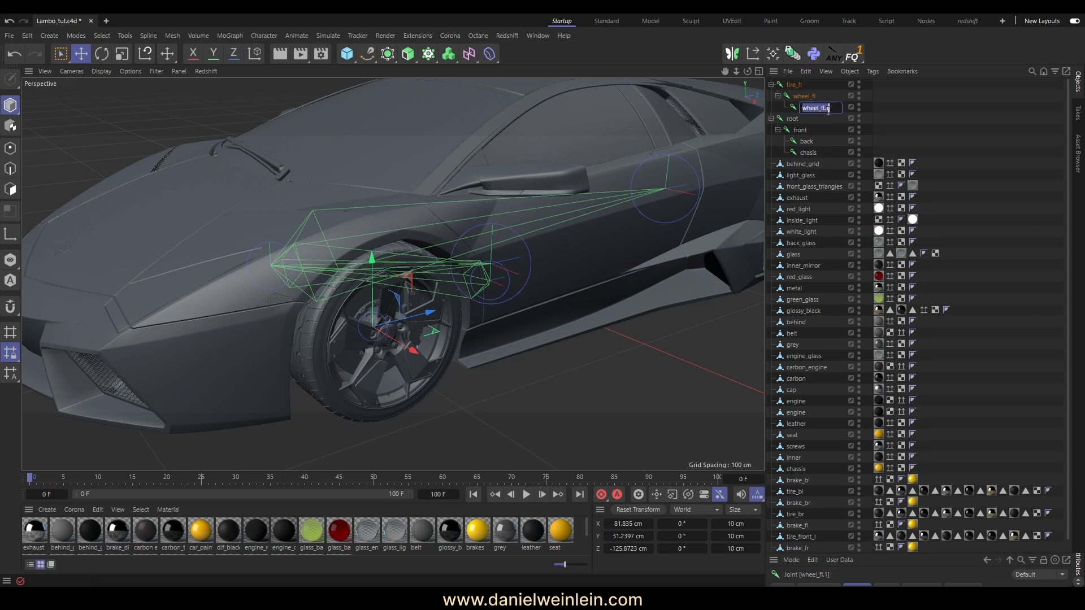
{"action": "type", "text": "brake_fl"}
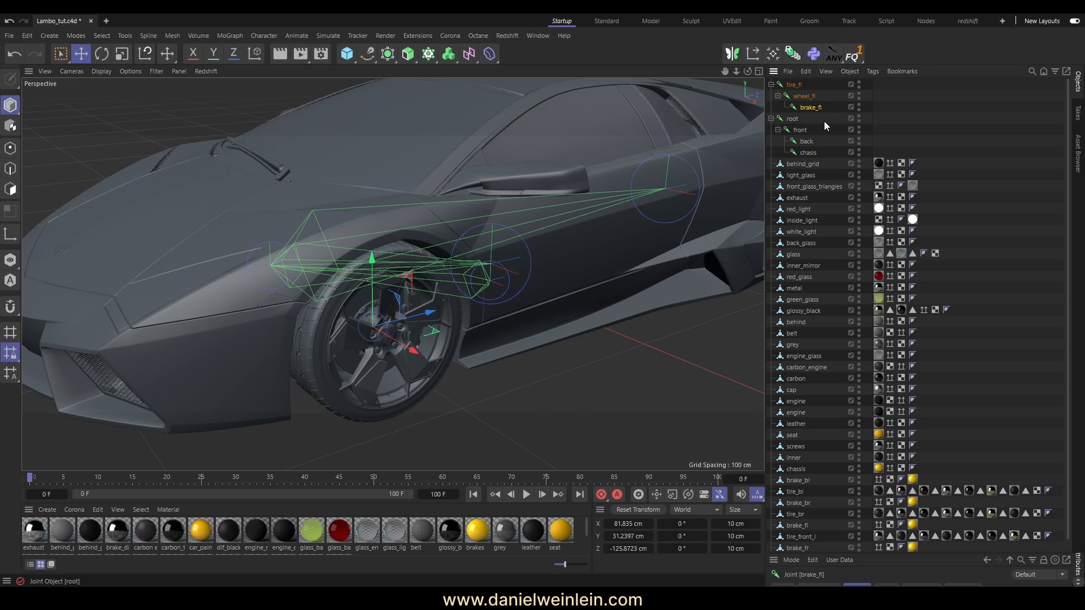
{"action": "key", "text": "Return"}
- Convert the tire_bl, tire_br and tire_front_r mesh selection to joints
{"action": "scroll", "coordinate": [357, 324], "scroll_direction": "down", "scroll_amount": 5}
{"action": "scroll", "coordinate": [382, 256], "scroll_direction": "up", "scroll_amount": 2}
{"action": "left_click_drag", "start_coordinate": [382, 252], "coordinate": [324, 338], "text": "alt"}
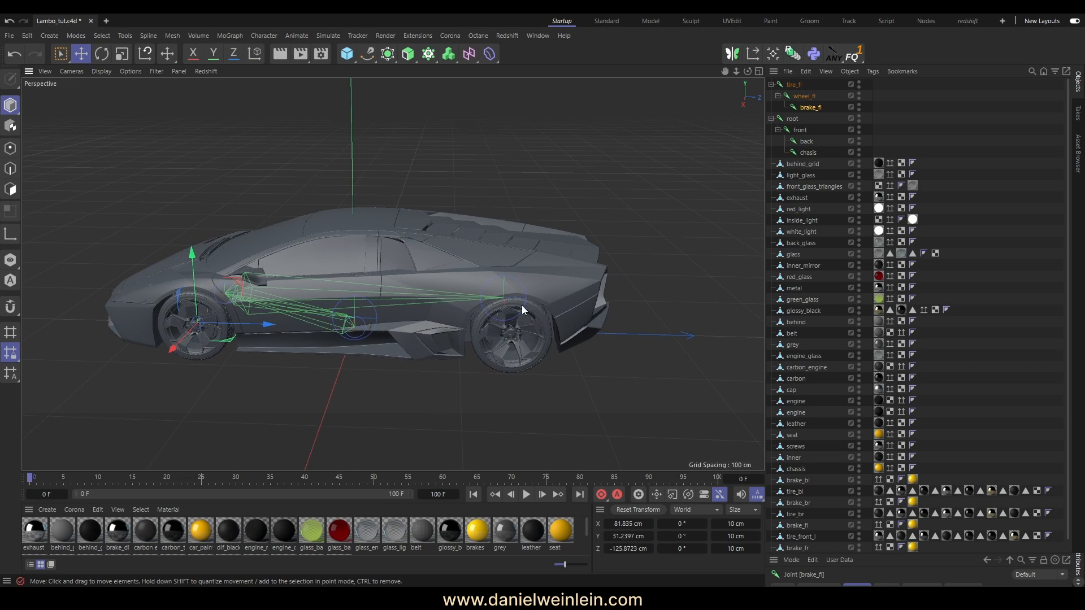
{"action": "left_click_drag", "start_coordinate": [342, 269], "coordinate": [430, 258], "text": "alt"}
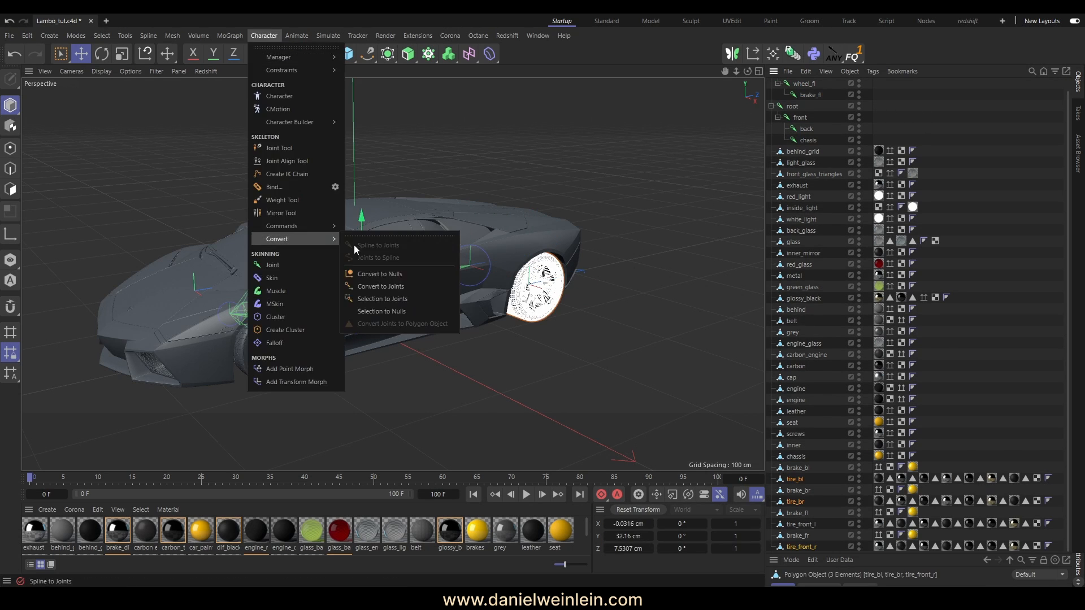
{"action": "left_click", "coordinate": [380, 286]}
- Nest wheel and brake joints under each of the three new tire joints and name the chains with the suffixes bl, br and fr
{"action": "left_click", "coordinate": [802, 86]}
{"action": "double_click", "coordinate": [811, 107]}
{"action": "left_click", "coordinate": [639, 511]}
{"action": "double_click", "coordinate": [807, 163]}
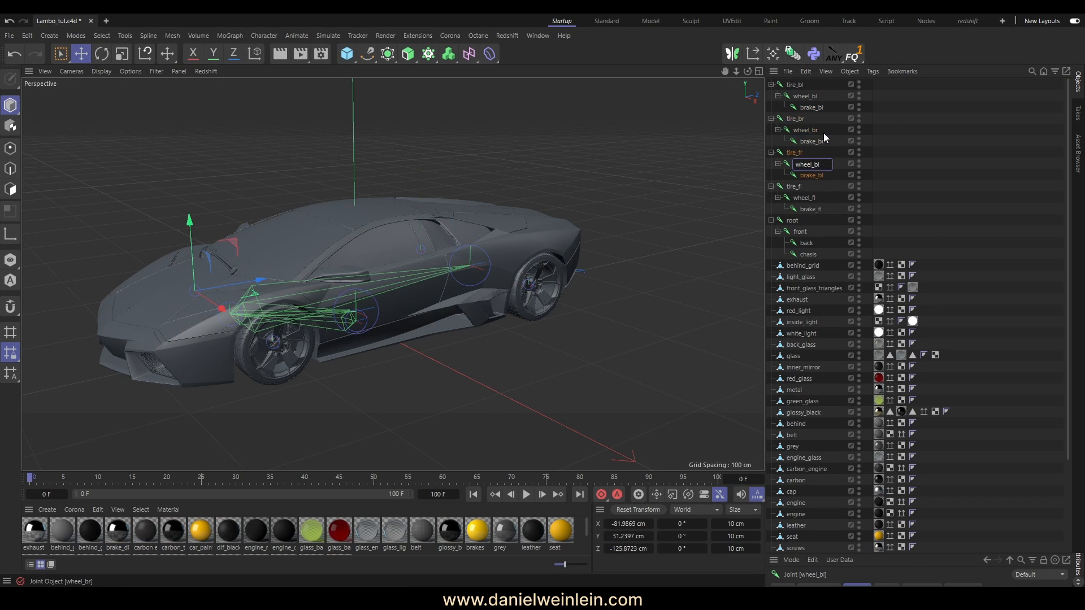
{"action": "key", "text": "BackSpace"}
{"action": "key", "text": "BackSpace"}
{"action": "type", "text": "fr"}
{"action": "left_click", "coordinate": [931, 169]}
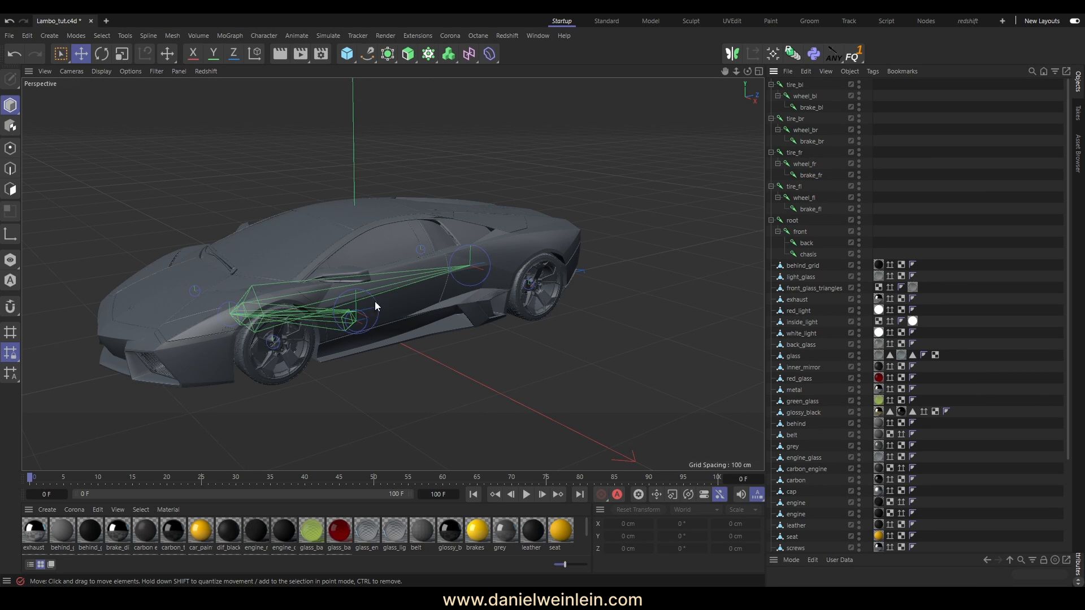
- Nest the tire_bl, tire_br, tire_fr and tire_fl joint chains under the front joint
{"action": "middle_click_drag", "start_coordinate": [375, 301], "coordinate": [565, 265], "text": "alt"}
{"action": "left_click", "coordinate": [795, 86]}
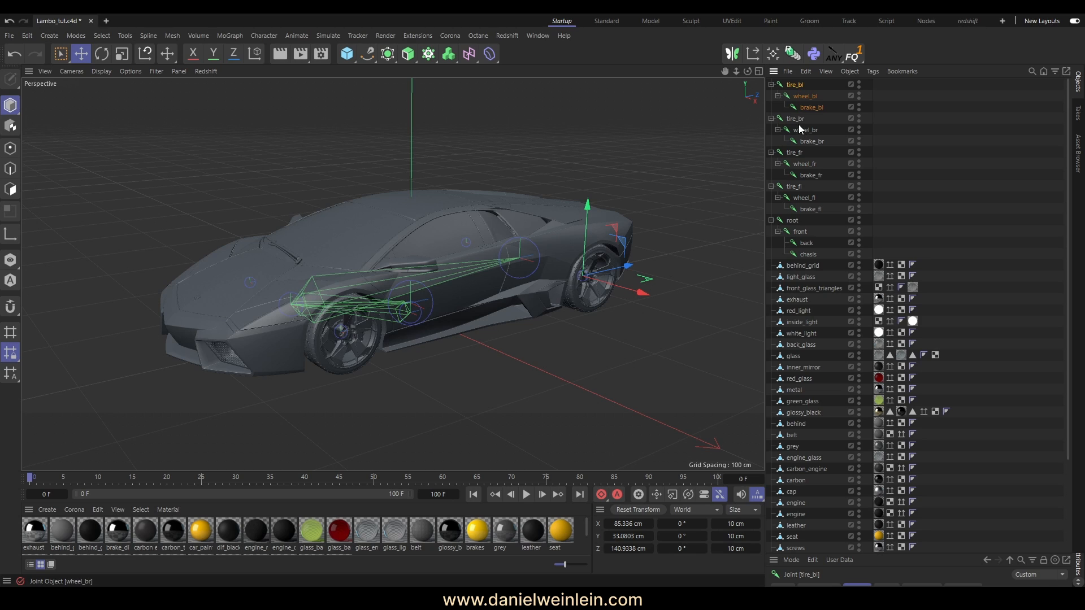
{"action": "left_click", "coordinate": [797, 119], "text": "ctrl"}
{"action": "left_click", "coordinate": [797, 153], "text": "ctrl"}
{"action": "left_click", "coordinate": [798, 187], "text": "ctrl"}
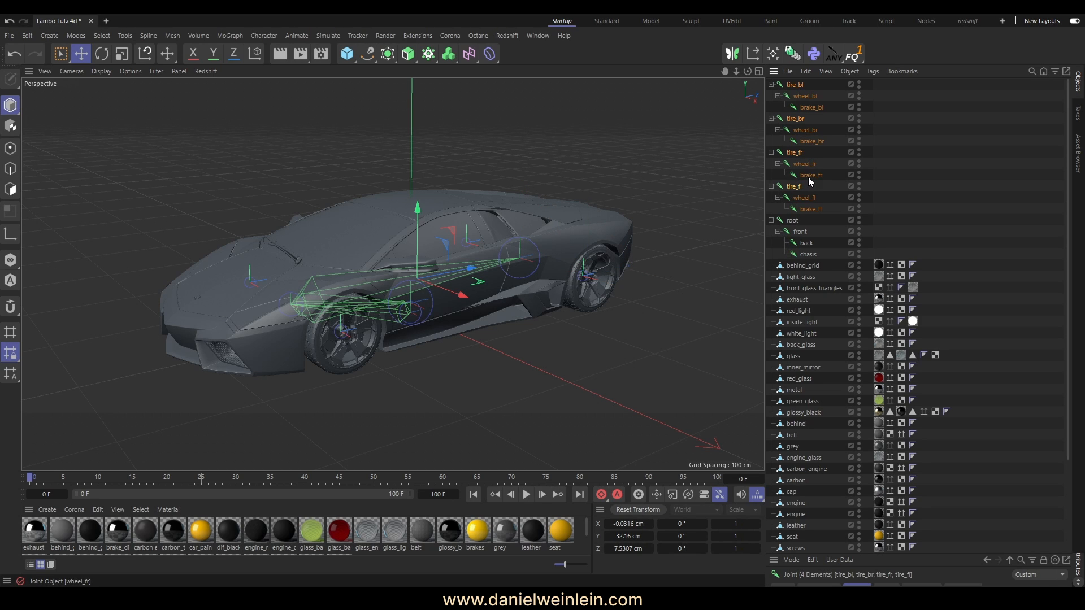
{"action": "left_click_drag", "start_coordinate": [803, 194], "coordinate": [814, 260]}
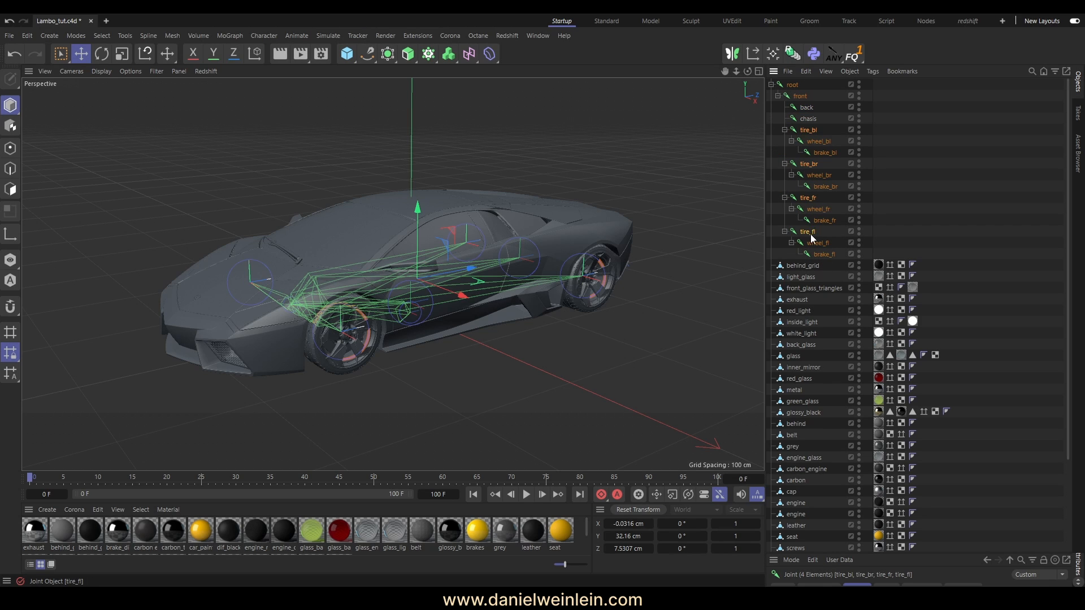
{"action": "left_click", "coordinate": [920, 157]}
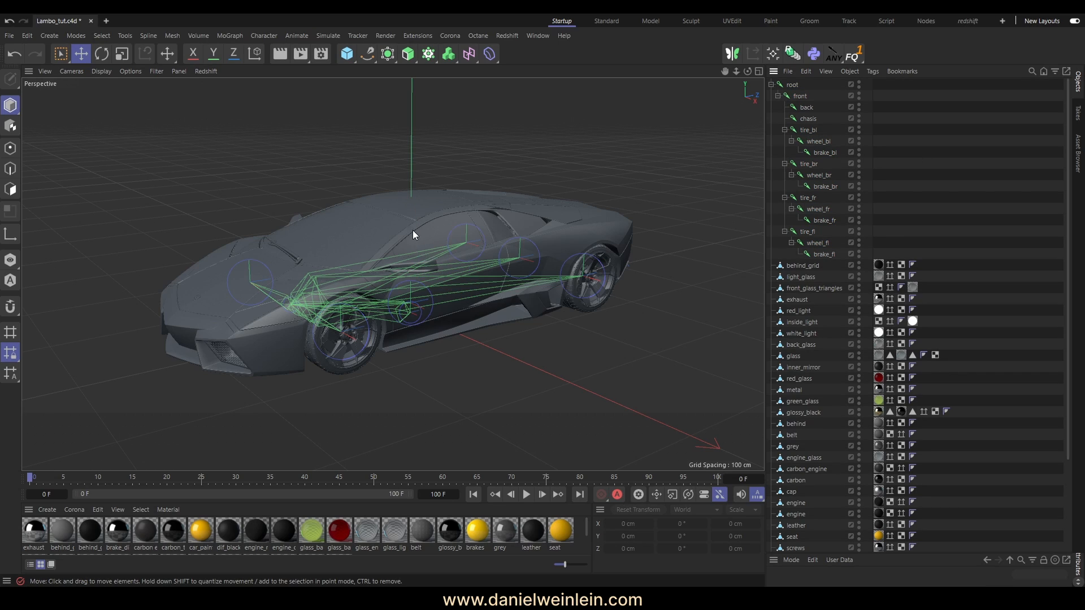
{"action": "mouse_move", "coordinate": [413, 234]}
{"action": "left_mouse_down", "text": "alt"}
{"action": "mouse_move", "coordinate": [564, 232]}
{"action": "mouse_move", "coordinate": [595, 249]}
{"action": "mouse_move", "coordinate": [540, 286]}
{"action": "mouse_move", "coordinate": [510, 283]}
{"action": "mouse_move", "coordinate": [409, 226]}
{"action": "mouse_move", "coordinate": [261, 222]}
{"action": "mouse_move", "coordinate": [396, 233]}
{"action": "left_mouse_up", "text": "alt"}
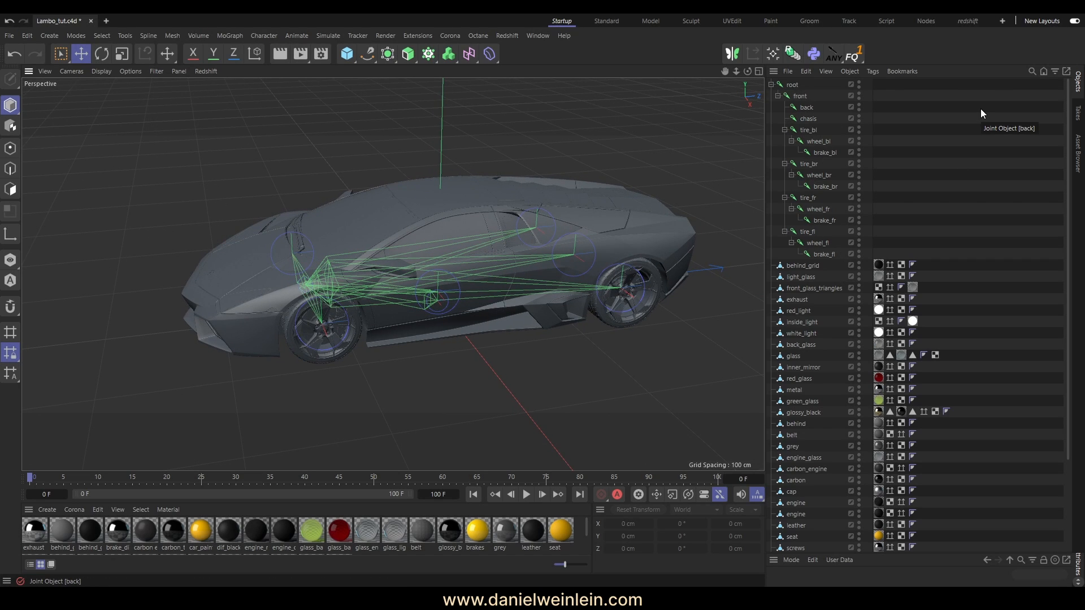
{"action": "scroll", "coordinate": [967, 144], "scroll_direction": "down", "scroll_amount": 5}
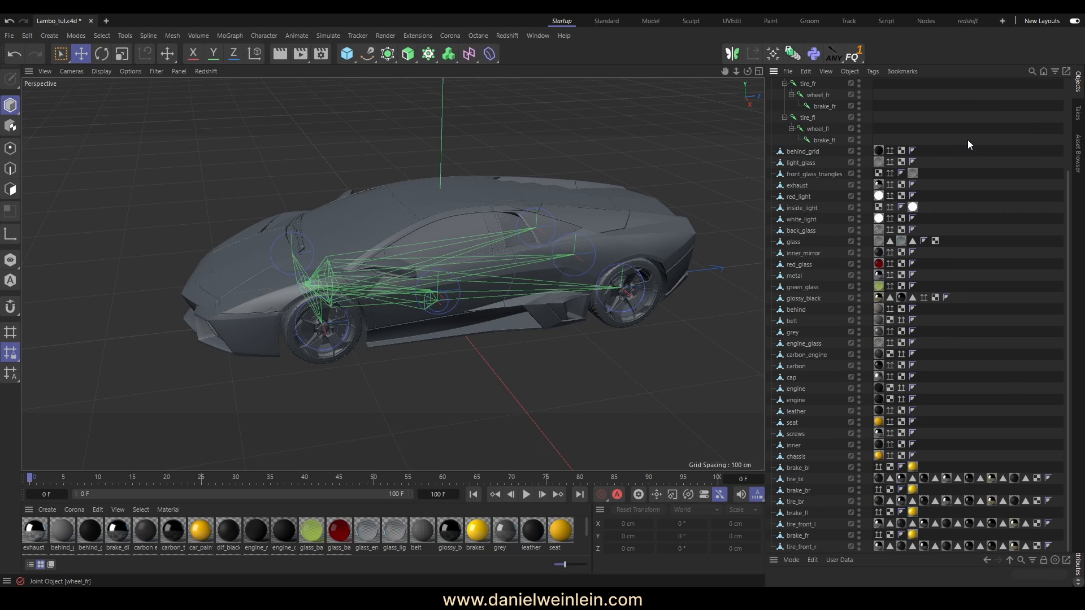
{"action": "scroll", "coordinate": [949, 158], "scroll_direction": "up", "scroll_amount": 5}
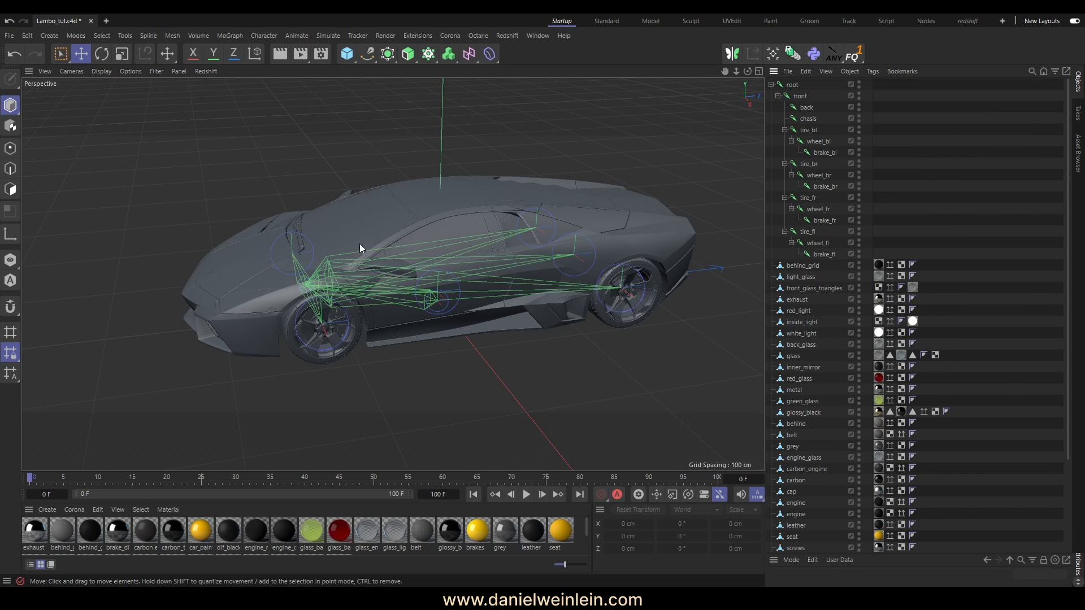
{"action": "left_click_drag", "start_coordinate": [490, 221], "coordinate": [521, 249], "text": "alt"}
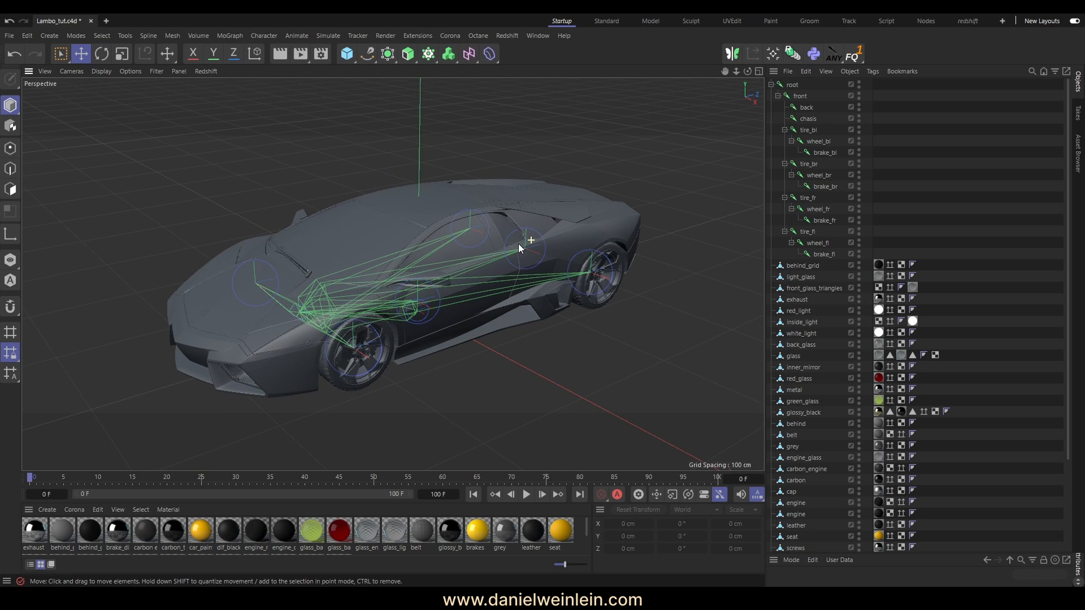
- Bind the tire_front_l mesh to the wheel_fl joint
{"action": "scroll", "coordinate": [350, 362], "scroll_direction": "up", "scroll_amount": 8}
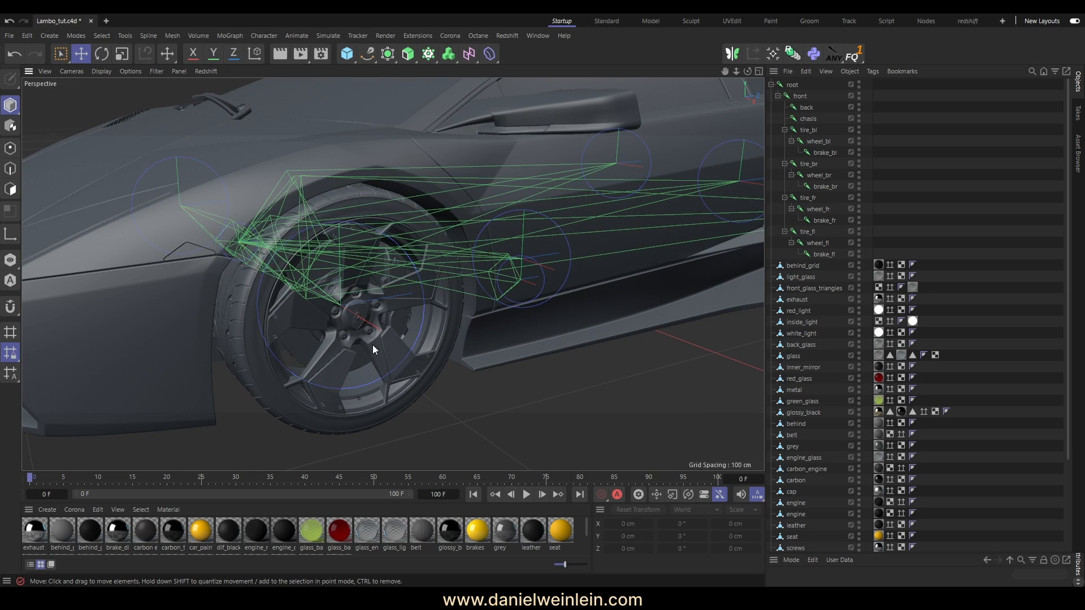
{"action": "left_click", "coordinate": [380, 341]}
{"action": "scroll", "coordinate": [879, 387], "scroll_direction": "down", "scroll_amount": 3}
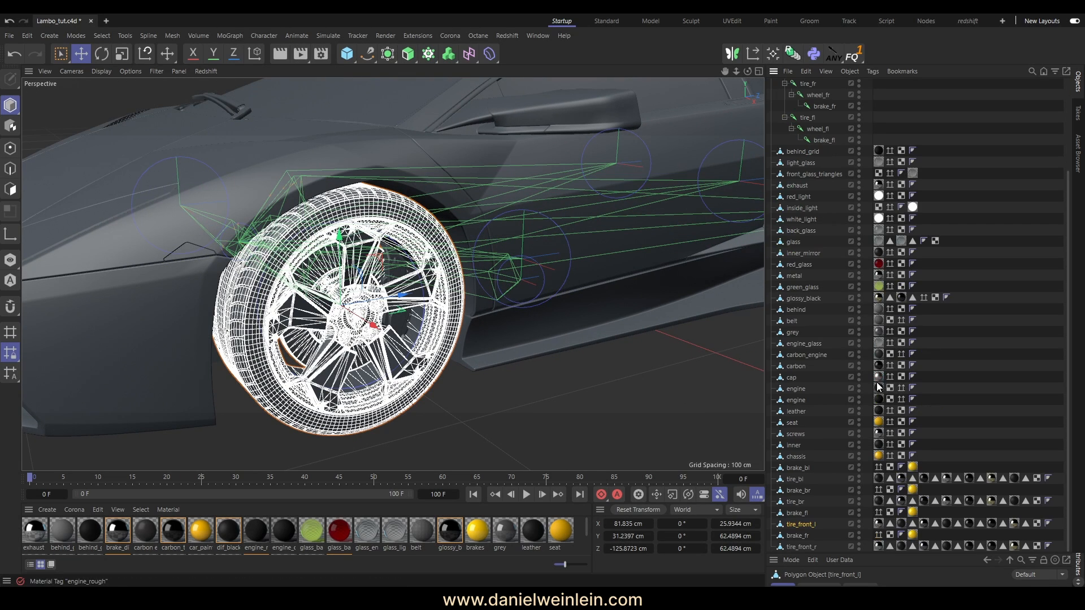
{"action": "scroll", "coordinate": [820, 441], "scroll_direction": "up", "scroll_amount": 3}
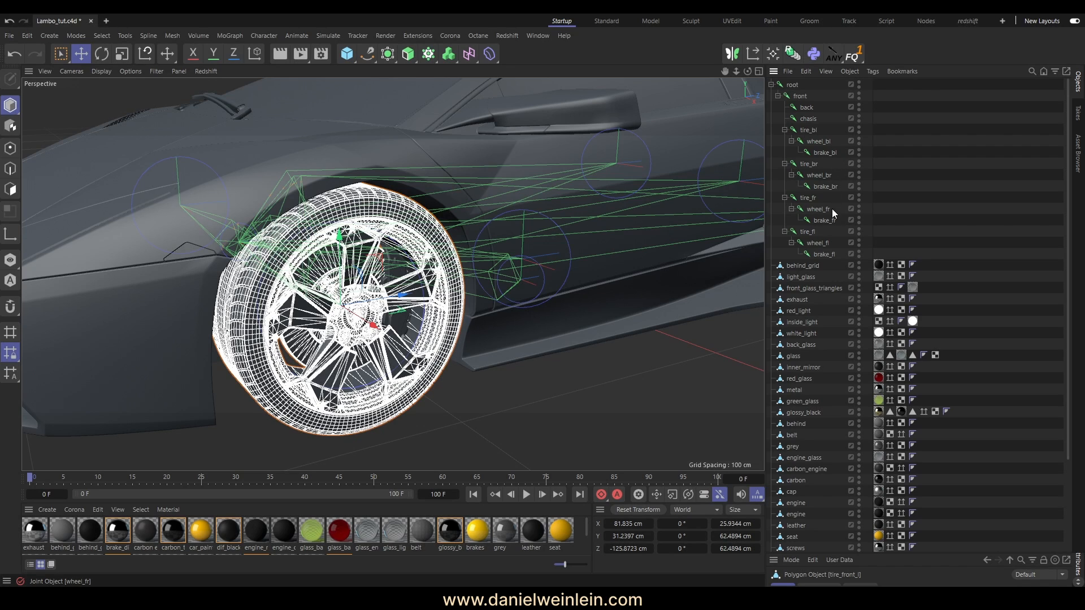
{"action": "left_click", "coordinate": [826, 242], "text": "ctrl"}
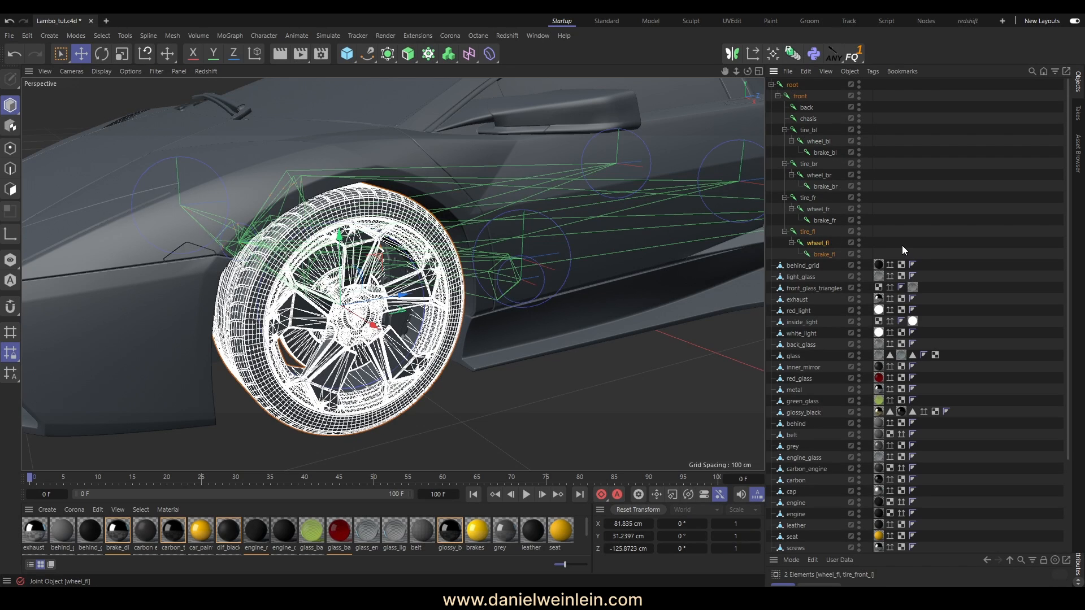
{"action": "left_click", "coordinate": [269, 36]}
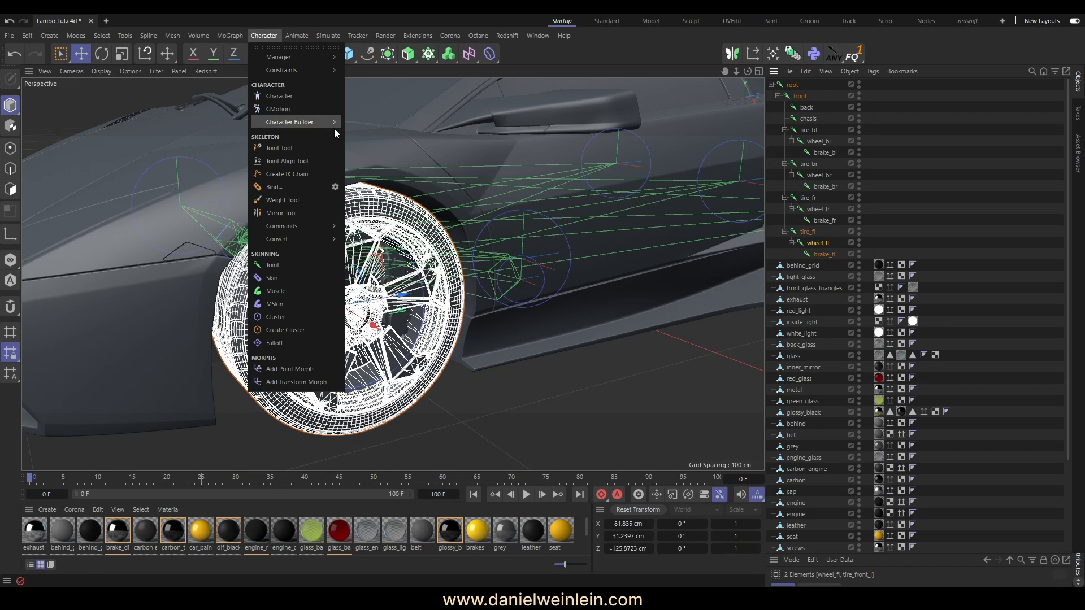
{"action": "left_click", "coordinate": [278, 189]}
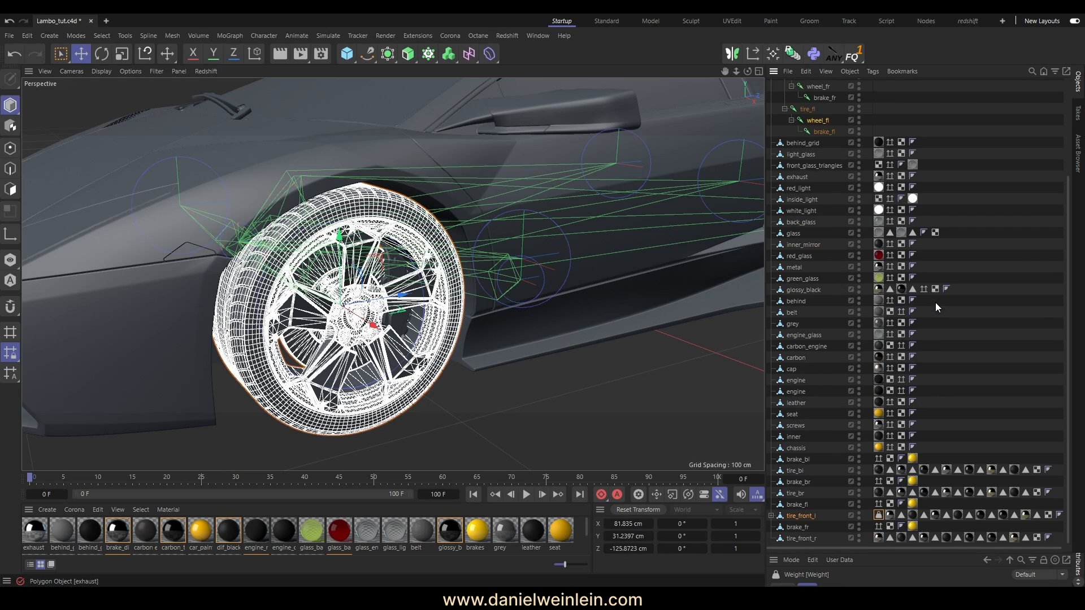
- Apply an Absolute weight of 100% to the selected points of the tire_front_l mesh with the Weight Manager
{"action": "left_click", "coordinate": [771, 516]}
{"action": "left_click", "coordinate": [950, 529]}
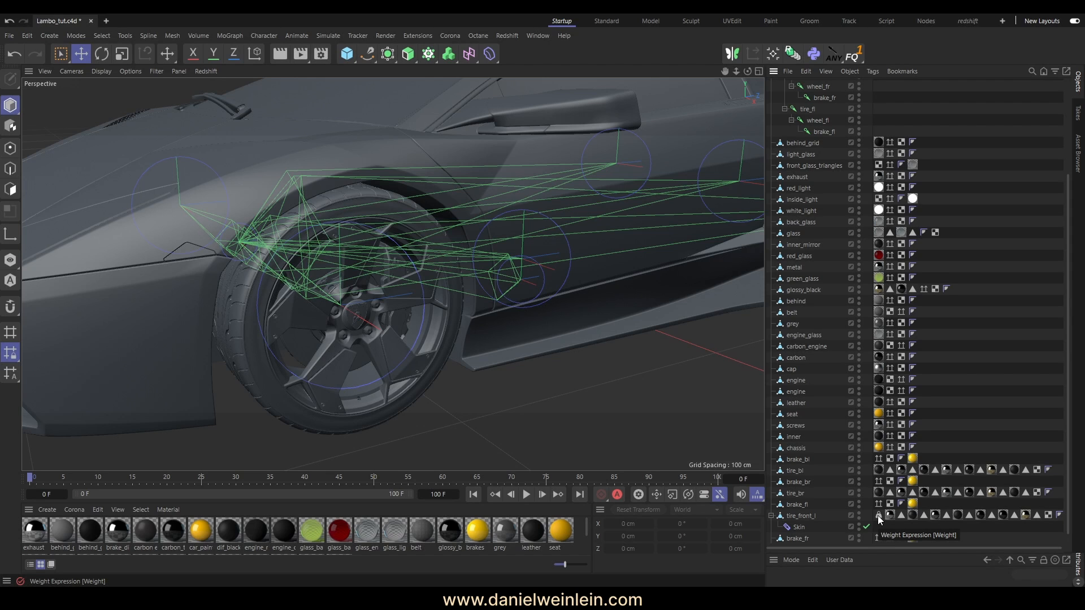
{"action": "left_click", "coordinate": [879, 515]}
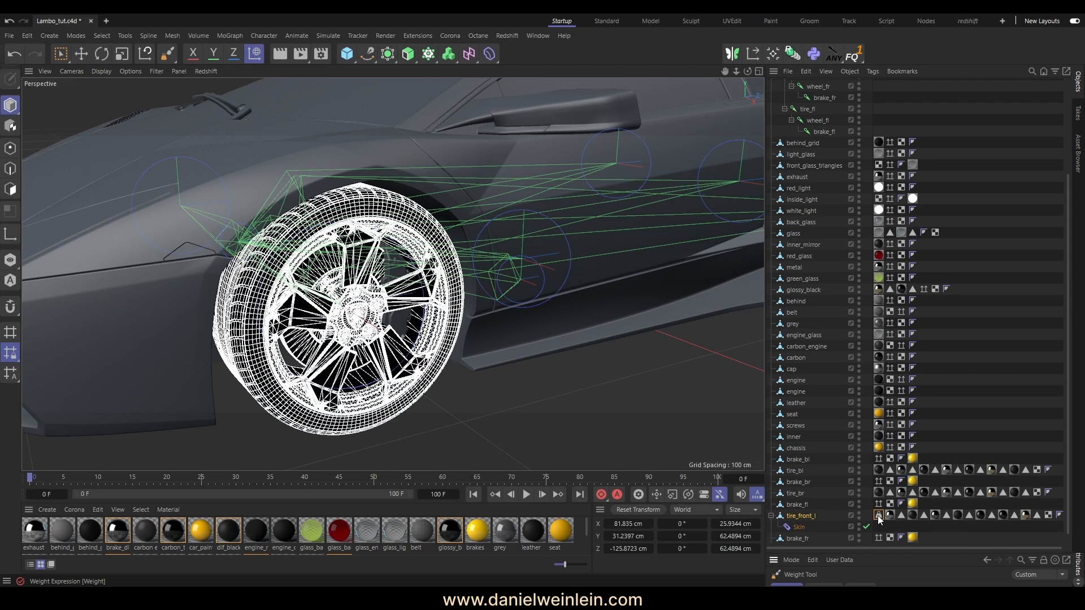
{"action": "left_click", "coordinate": [11, 148]}
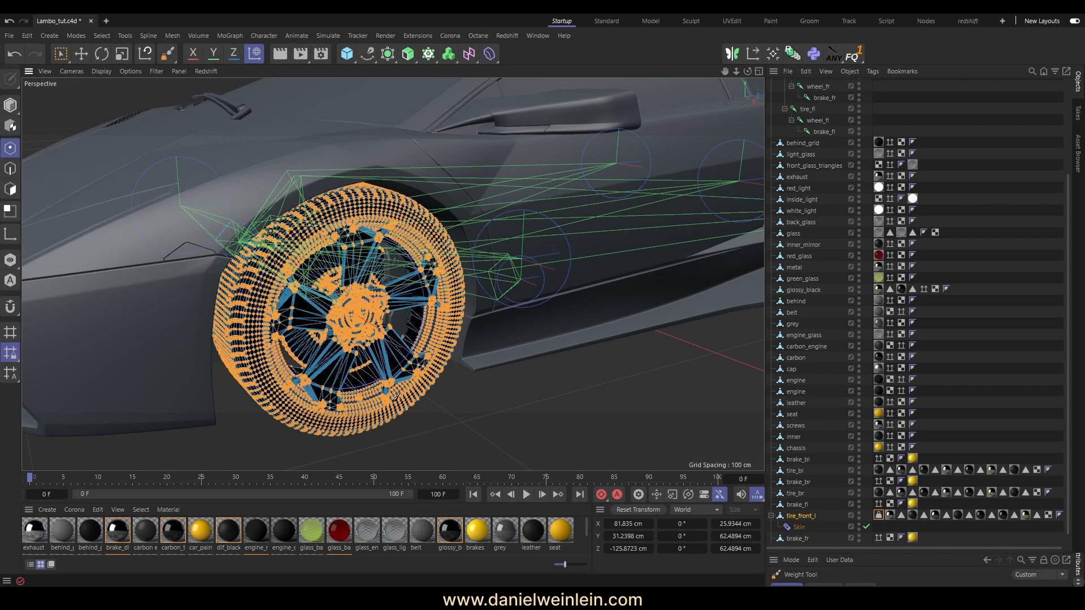
{"action": "left_click_drag", "start_coordinate": [395, 277], "coordinate": [416, 266], "text": "alt"}
{"action": "left_click", "coordinate": [265, 35]}
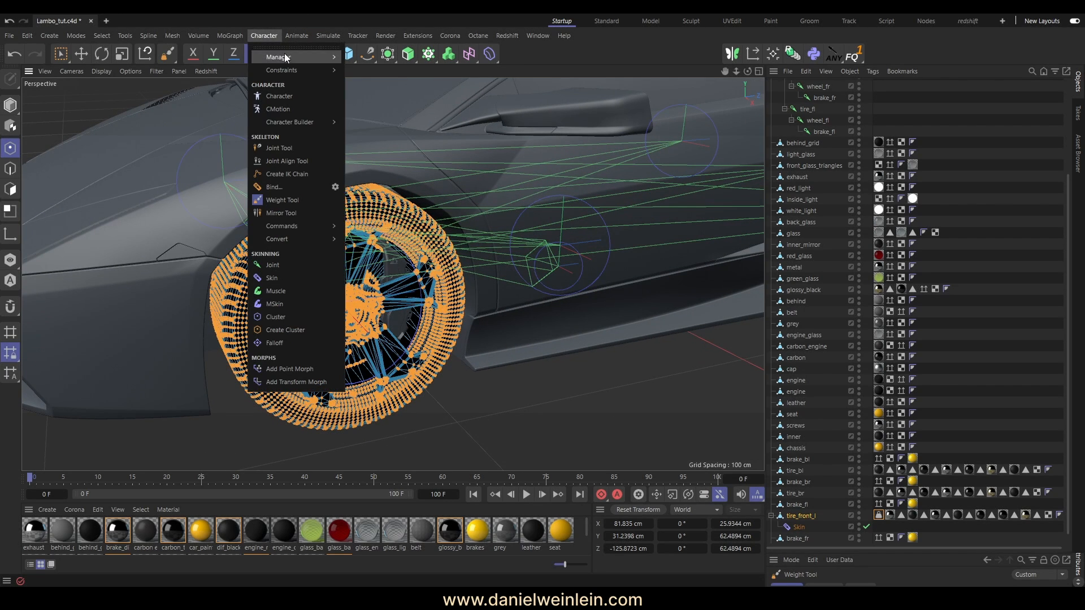
{"action": "mouse_move", "coordinate": [298, 59]}
{"action": "left_click", "coordinate": [419, 78]}
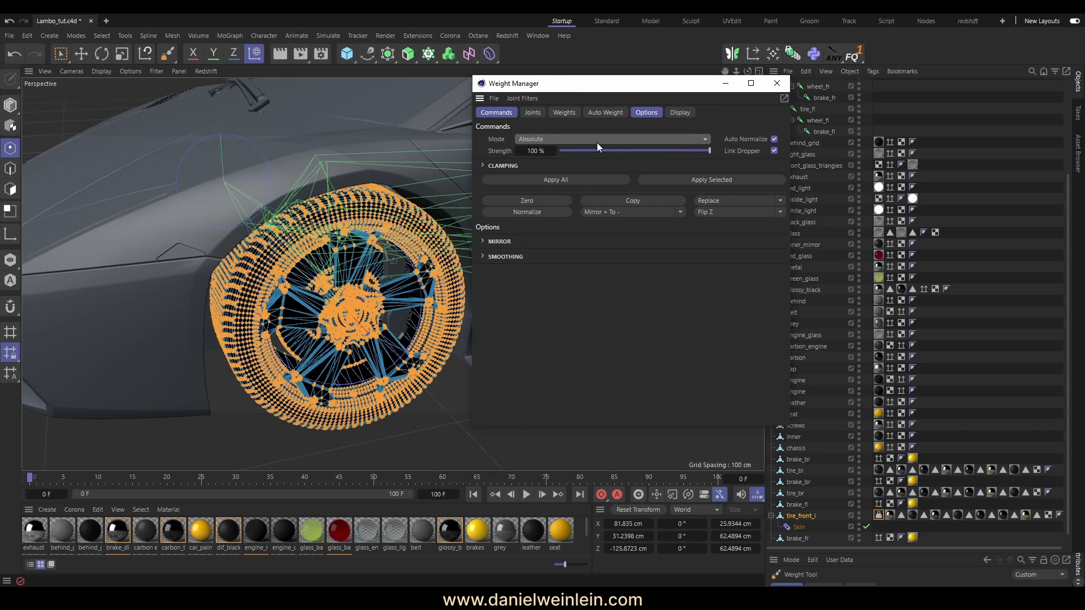
{"action": "left_click", "coordinate": [723, 179]}
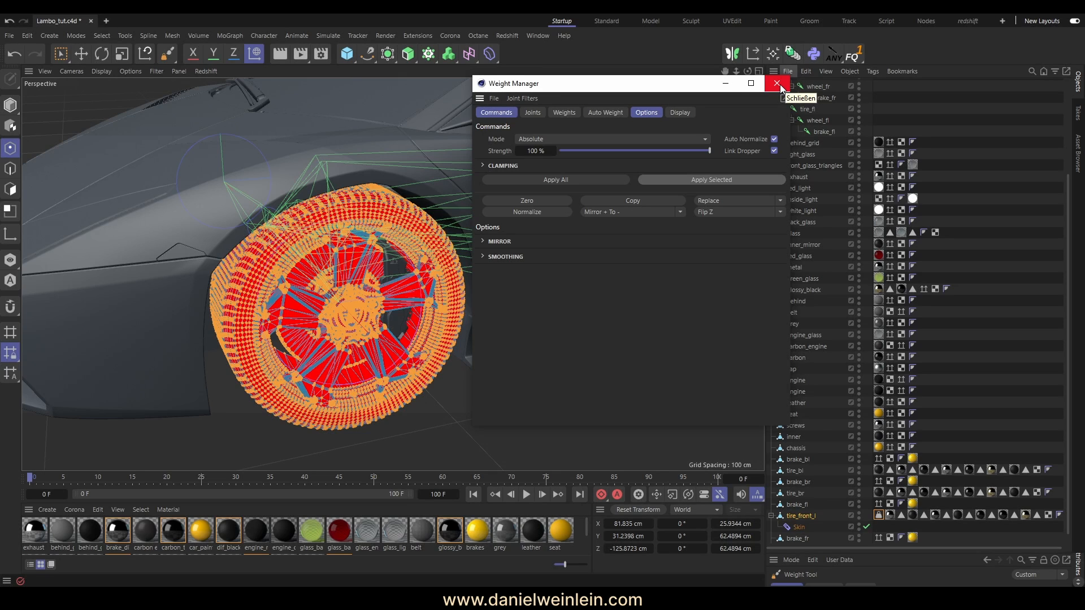
- Bind the brake_fl mesh to the brake_fl joint
{"action": "left_click_drag", "start_coordinate": [699, 84], "coordinate": [662, 120]}
{"action": "scroll", "coordinate": [862, 175], "scroll_direction": "up", "scroll_amount": 5}
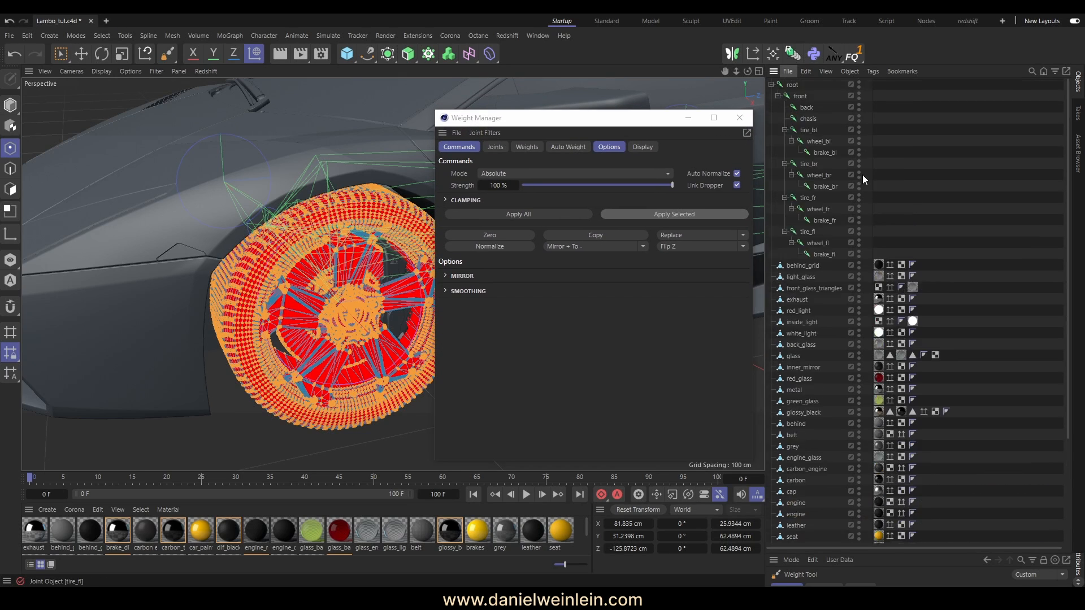
{"action": "scroll", "coordinate": [831, 187], "scroll_direction": "down", "scroll_amount": 5}
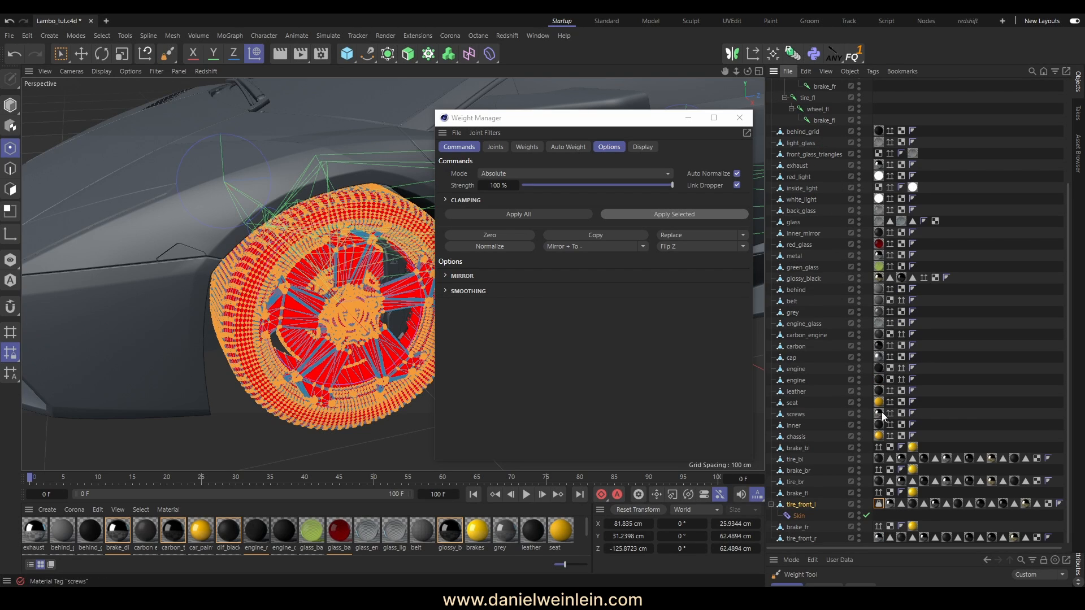
{"action": "left_click", "coordinate": [801, 493]}
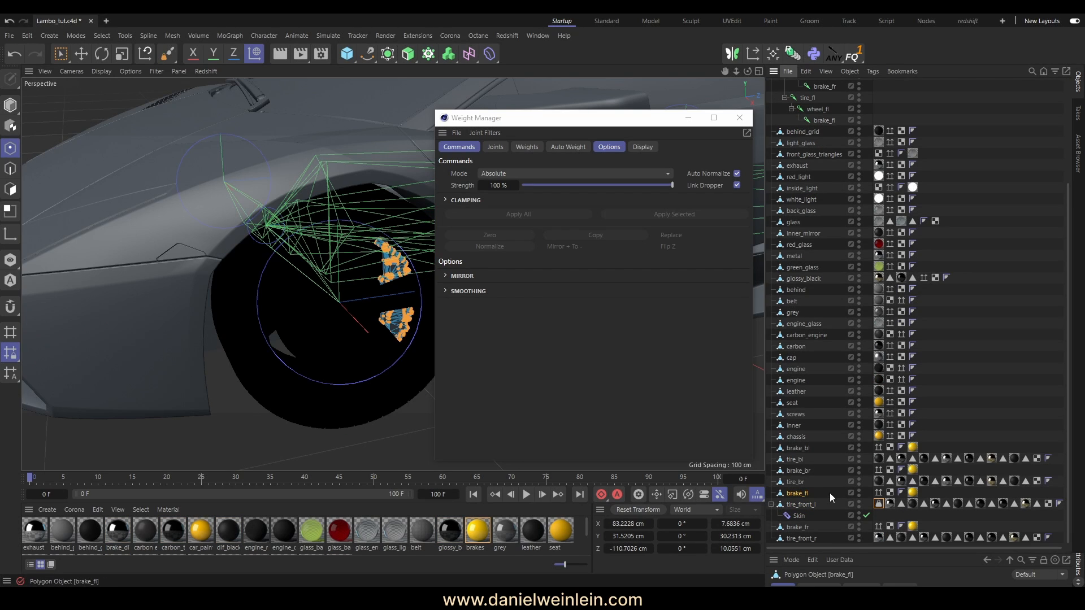
{"action": "scroll", "coordinate": [830, 493], "scroll_direction": "up", "scroll_amount": 5}
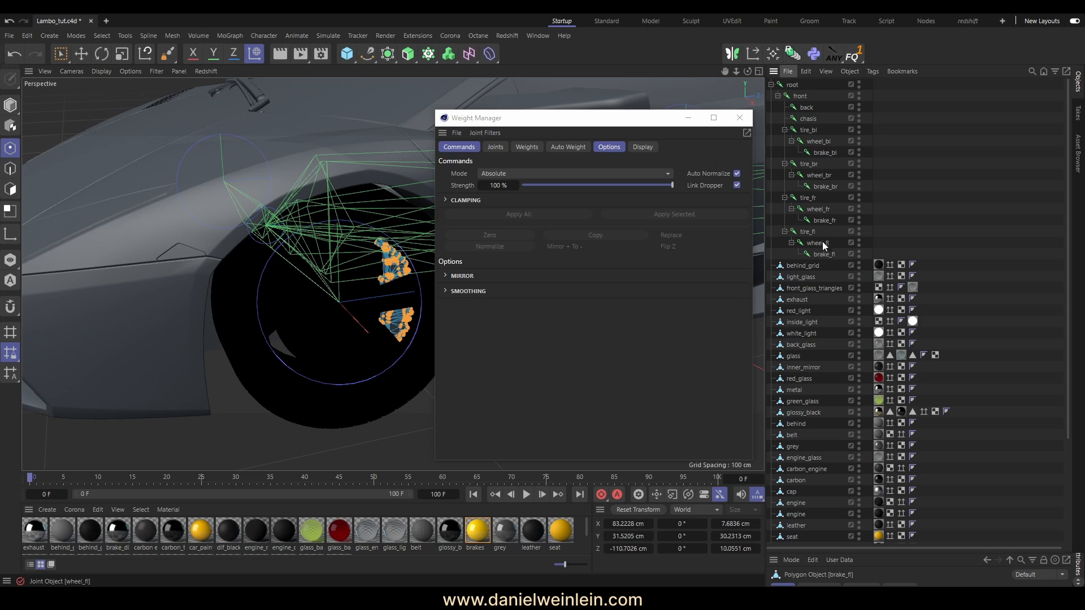
{"action": "left_click", "coordinate": [830, 255], "text": "ctrl"}
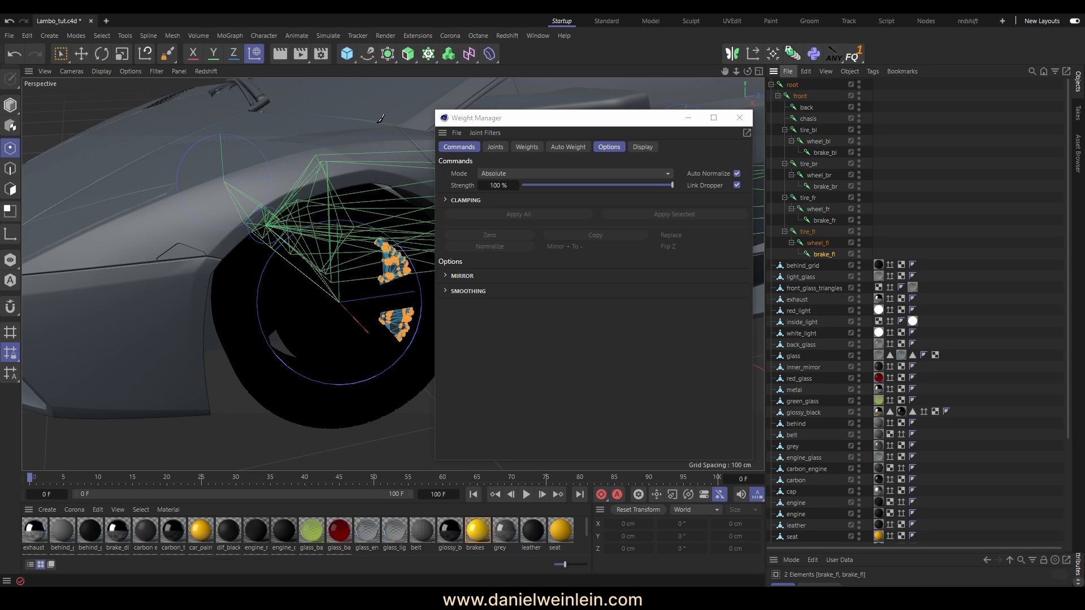
{"action": "left_click", "coordinate": [264, 36]}
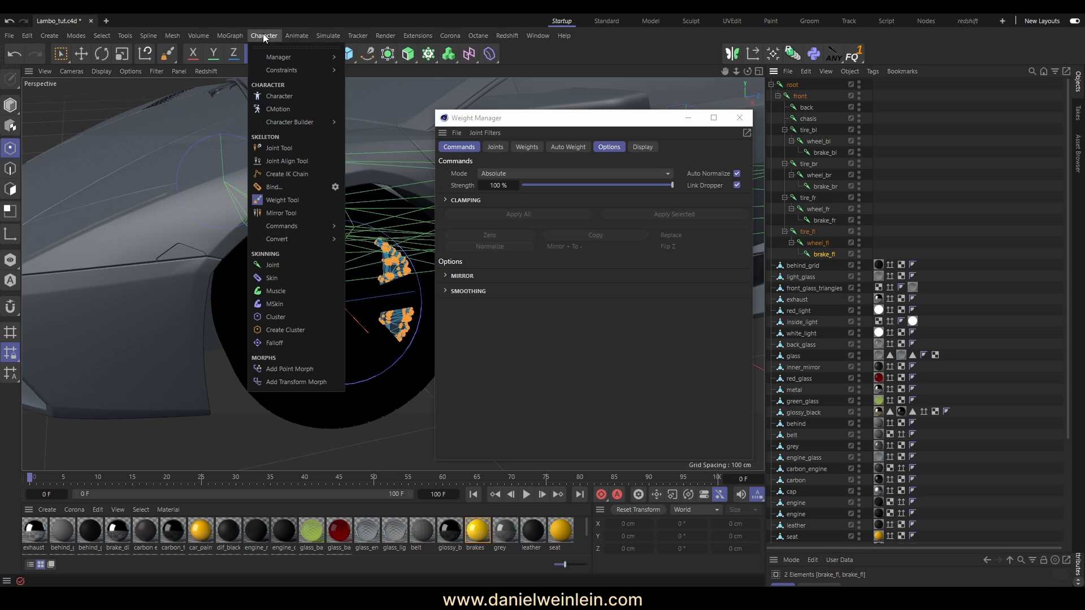
{"action": "left_click", "coordinate": [274, 187]}
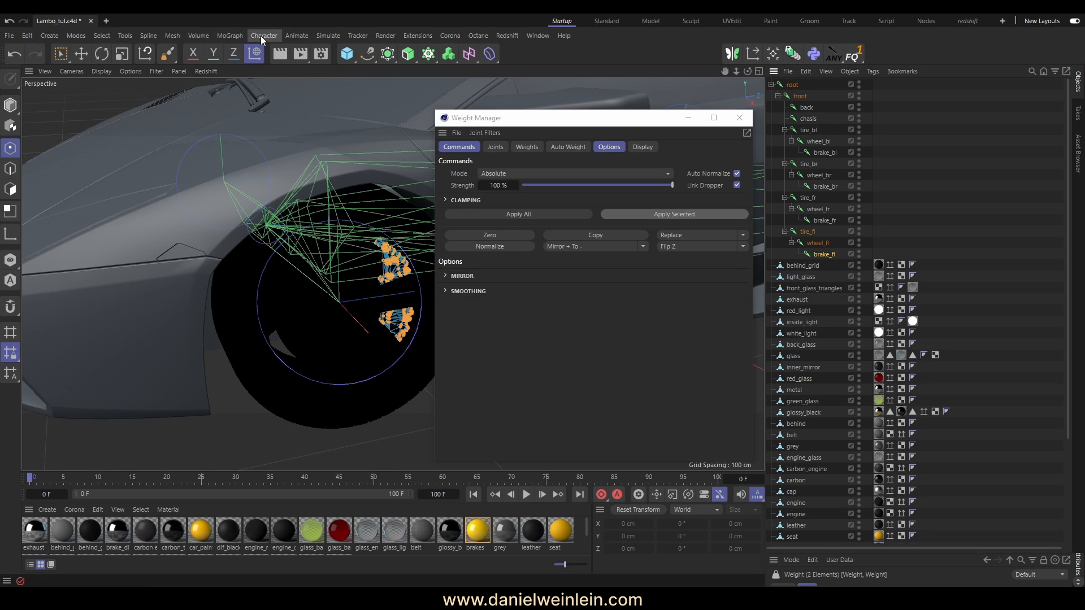
- Apply the 100% weight to the brake_fl mesh's selected points, and return to model mode with the Move tool
{"action": "left_click", "coordinate": [674, 214]}
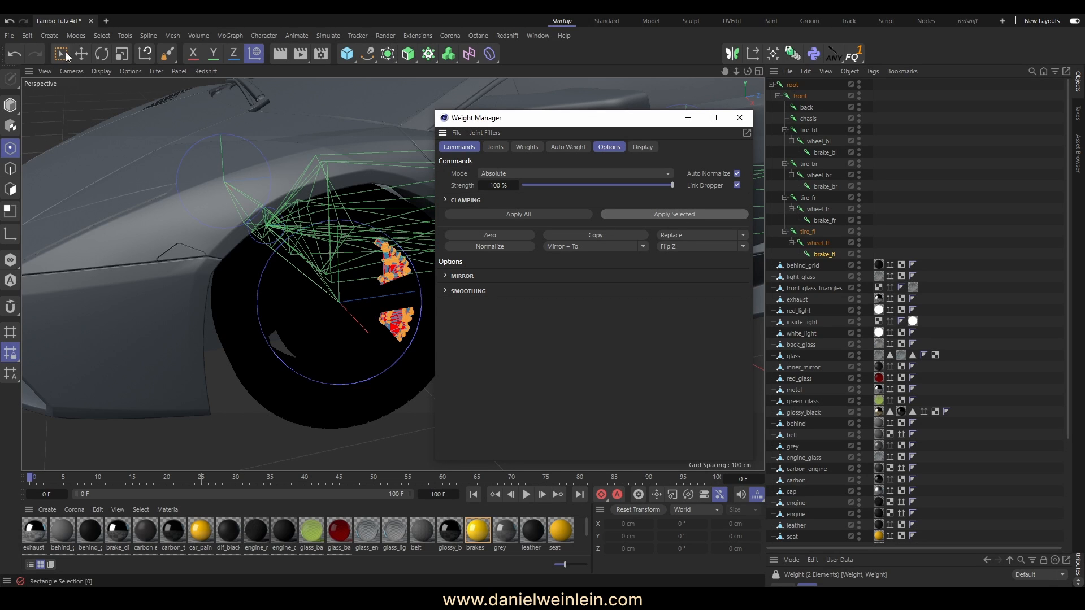
{"action": "left_click", "coordinate": [81, 53]}
{"action": "left_click", "coordinate": [10, 105]}
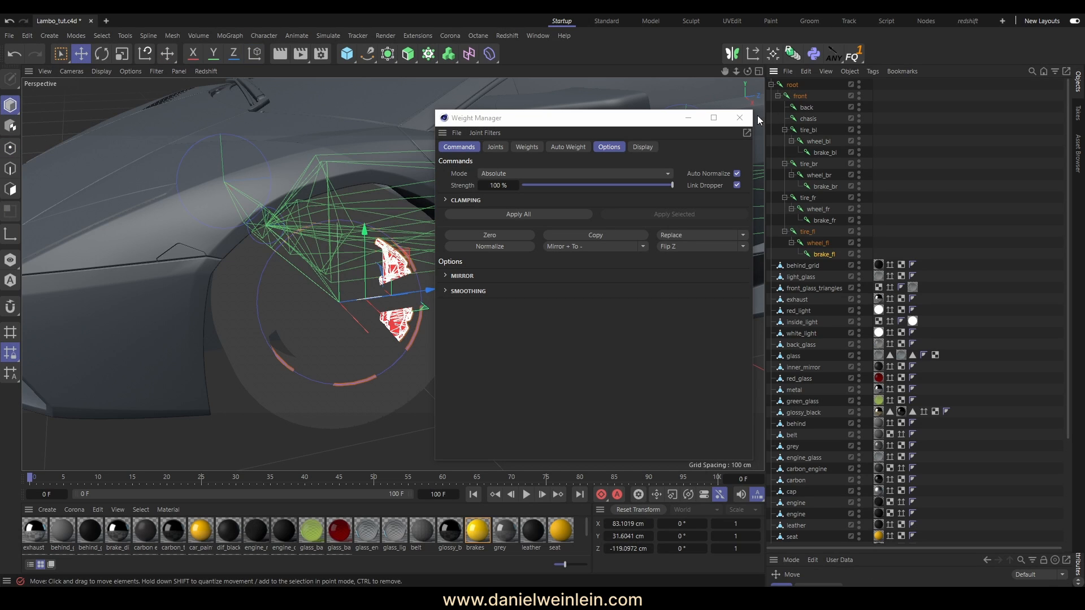
- Close the Weight Manager and clear the current object selection
{"action": "left_click", "coordinate": [741, 117]}
{"action": "left_click", "coordinate": [908, 147]}
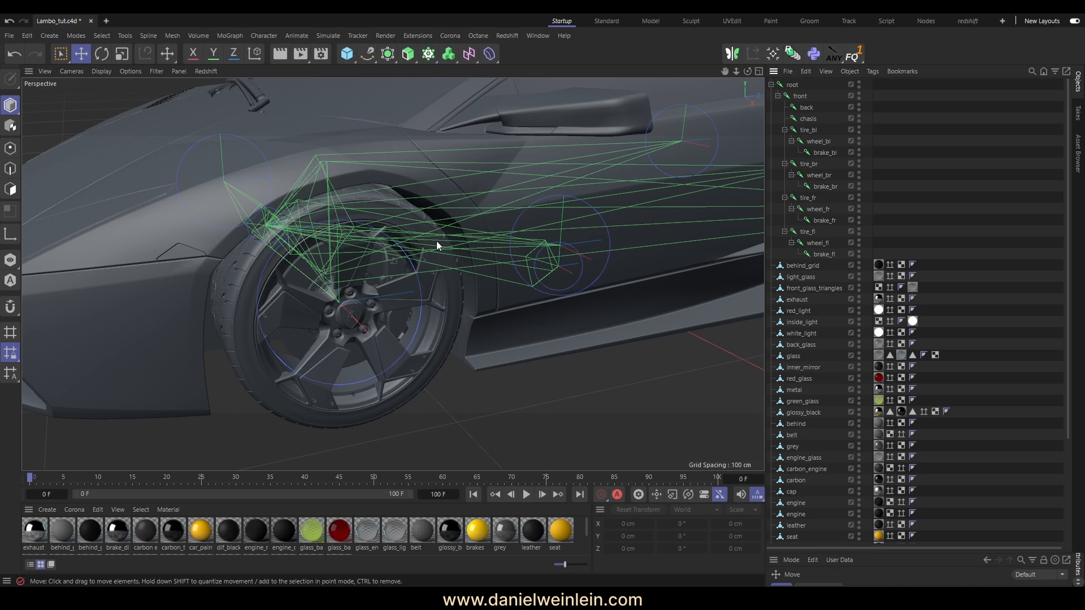
{"action": "left_click_drag", "start_coordinate": [318, 371], "coordinate": [659, 266], "text": "alt"}
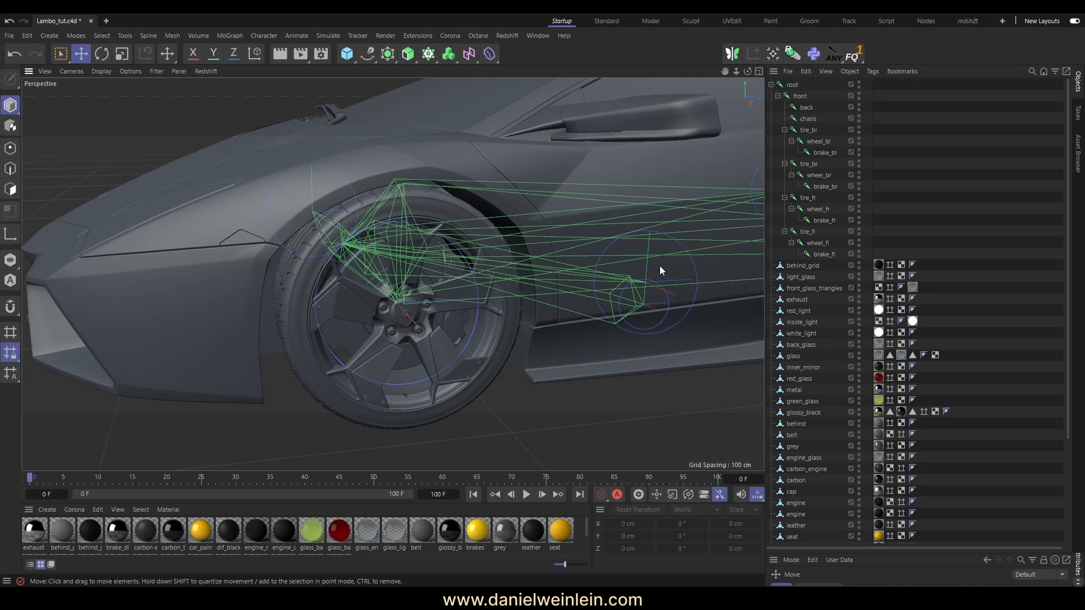
- Test the front left tire's weighting by moving the tire_fl joint down, and undo the move
{"action": "left_click", "coordinate": [807, 231]}
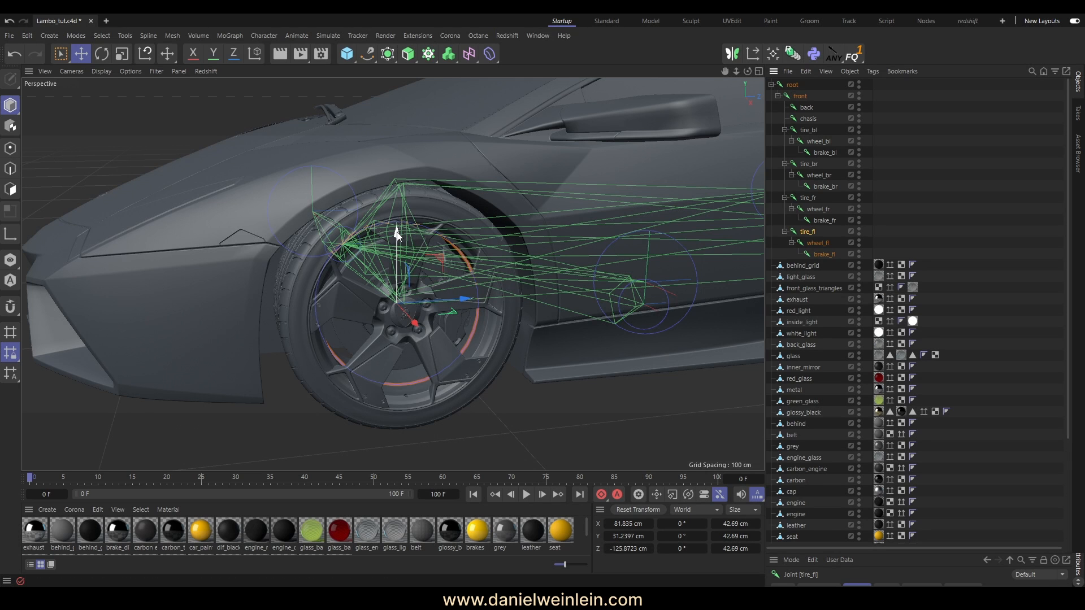
{"action": "left_click_drag", "start_coordinate": [396, 232], "coordinate": [437, 345]}
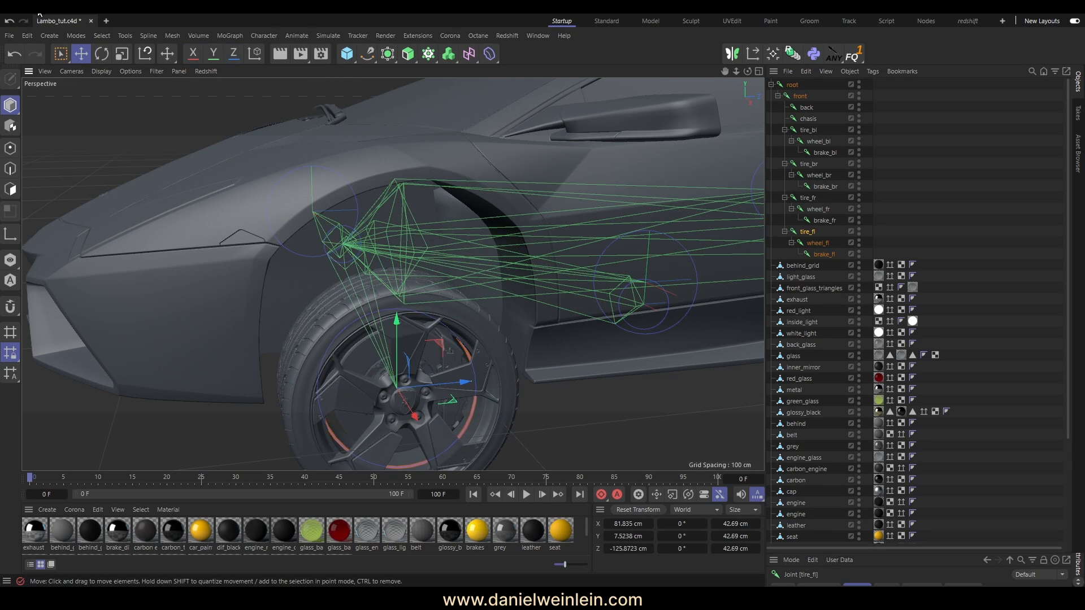
{"action": "left_click", "coordinate": [15, 55]}
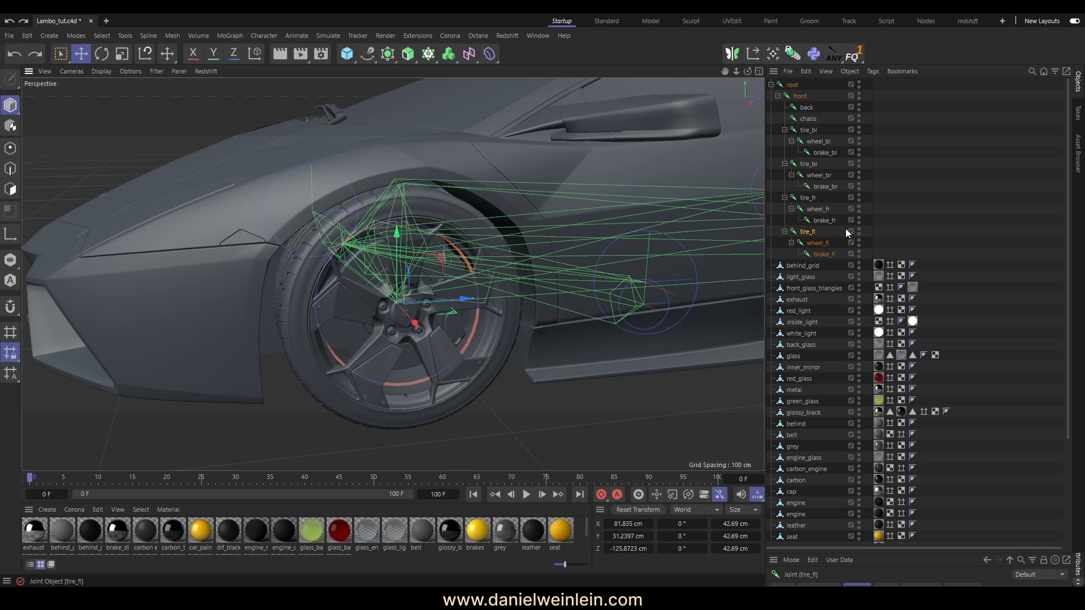
- Test the wheel's weighting by rotating the wheel_fl joint with the Rotate tool, and undo the rotation
{"action": "left_click", "coordinate": [825, 248]}
{"action": "left_click_drag", "start_coordinate": [460, 314], "coordinate": [441, 300], "text": "alt"}
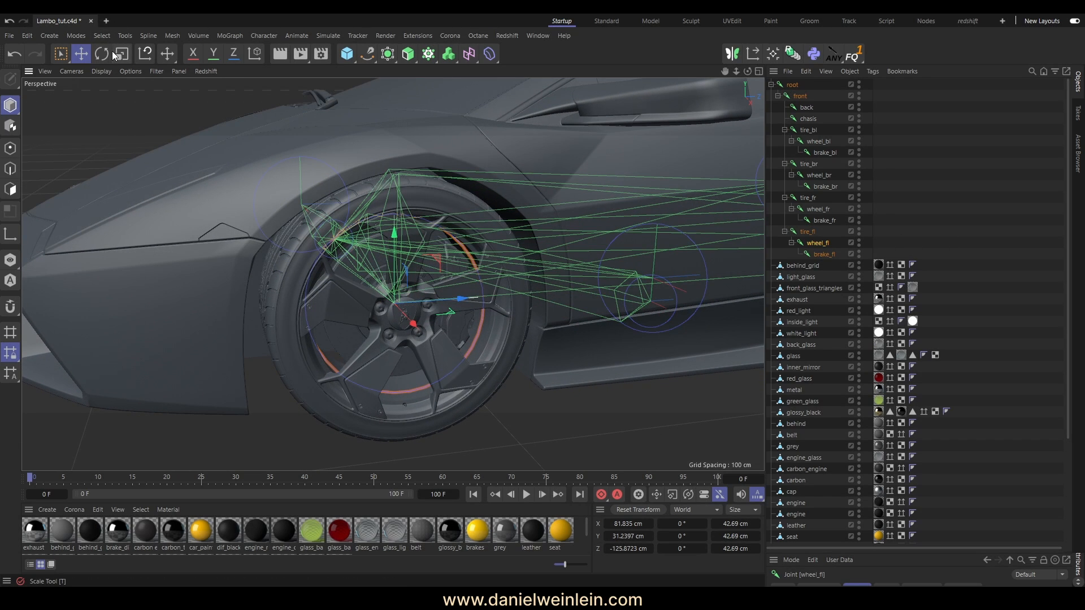
{"action": "key", "text": "r"}
{"action": "left_click_drag", "start_coordinate": [422, 270], "coordinate": [395, 244]}
{"action": "scroll", "coordinate": [510, 320], "scroll_direction": "up", "scroll_amount": 8}
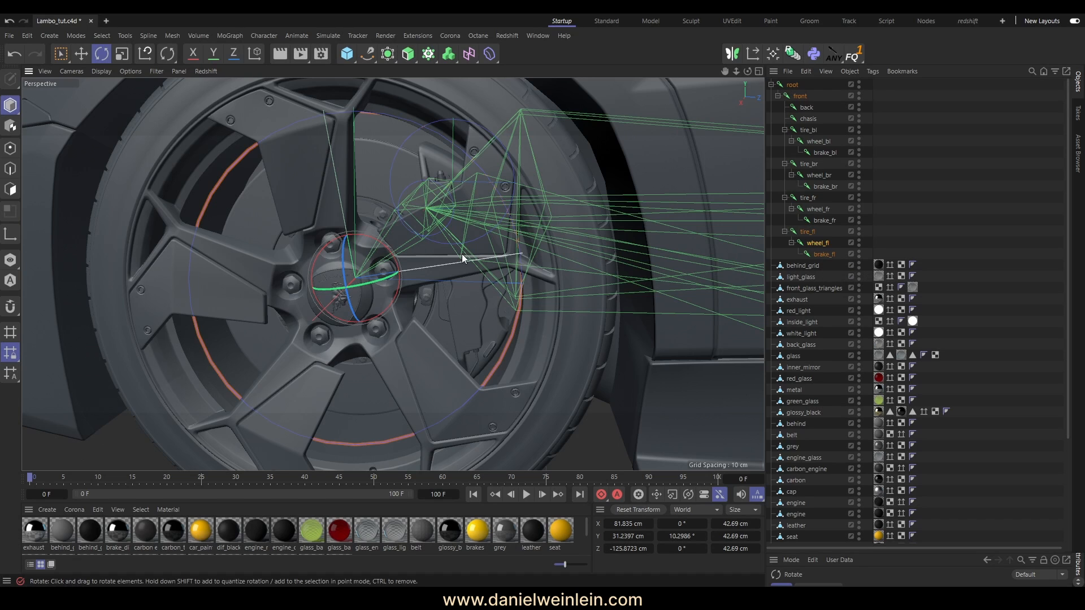
{"action": "left_click", "coordinate": [15, 54]}
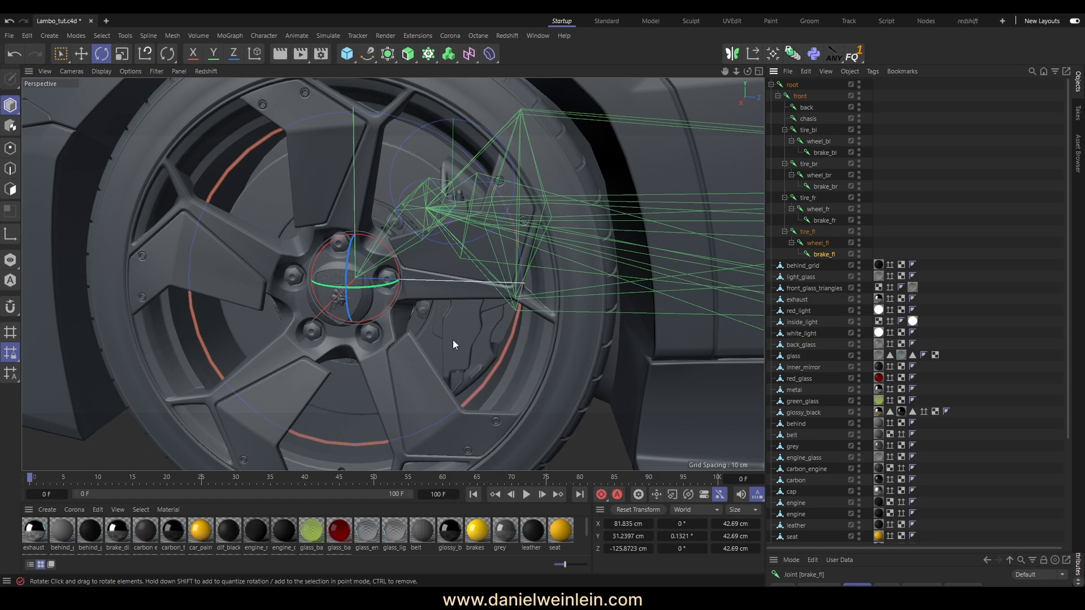
- Examine the whole car, the remaining meshes, and the chasis, back, front and root joints in the hierarchy
{"action": "scroll", "coordinate": [501, 255], "scroll_direction": "down", "scroll_amount": 3}
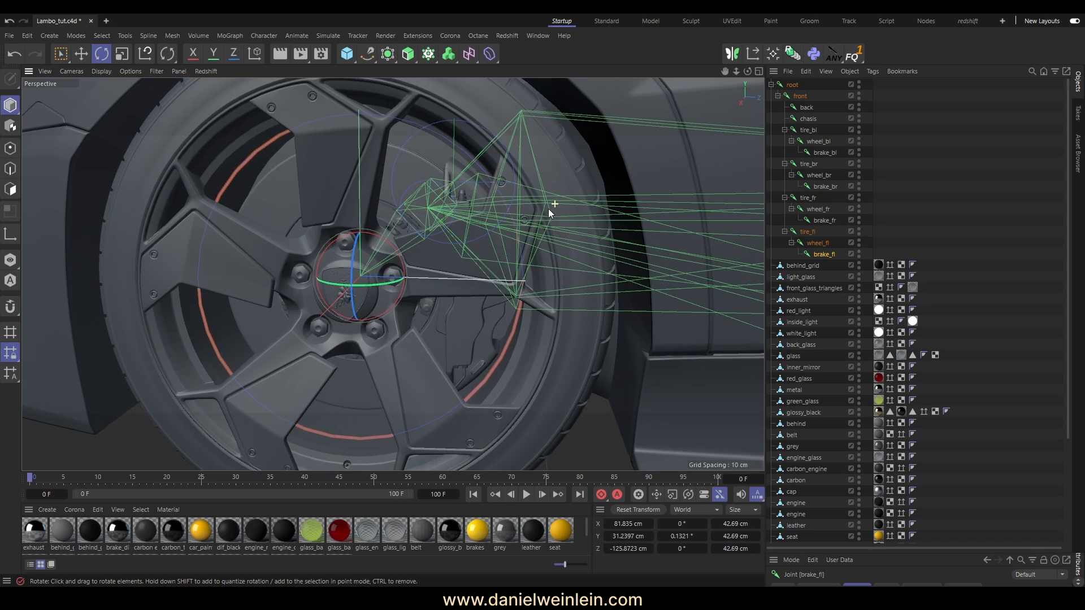
{"action": "left_click_drag", "start_coordinate": [548, 209], "coordinate": [422, 257], "text": "alt"}
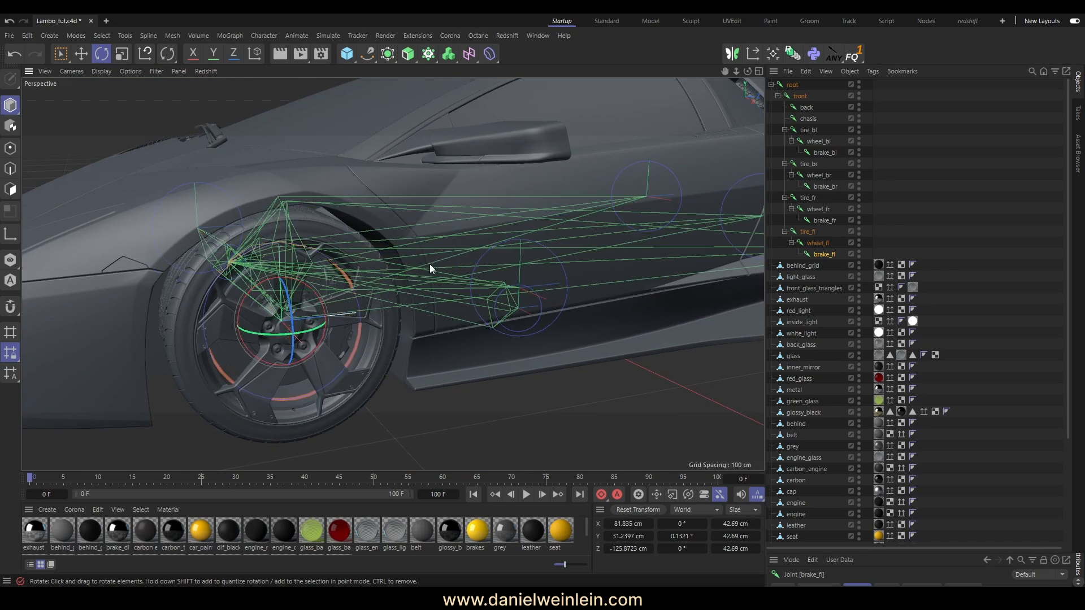
{"action": "scroll", "coordinate": [430, 263], "scroll_direction": "down", "scroll_amount": 3}
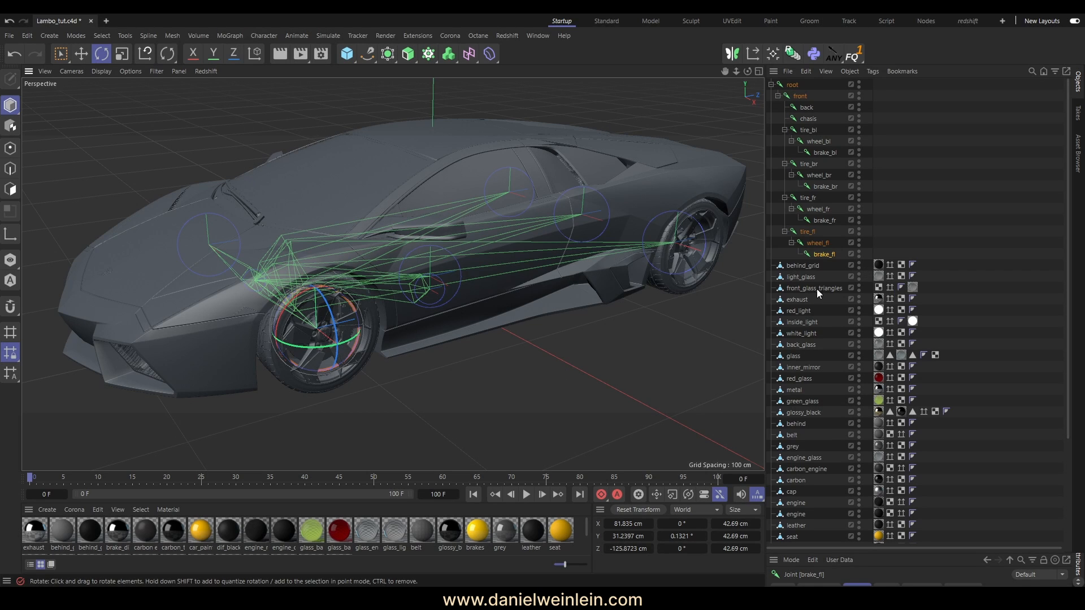
{"action": "left_click", "coordinate": [986, 170]}
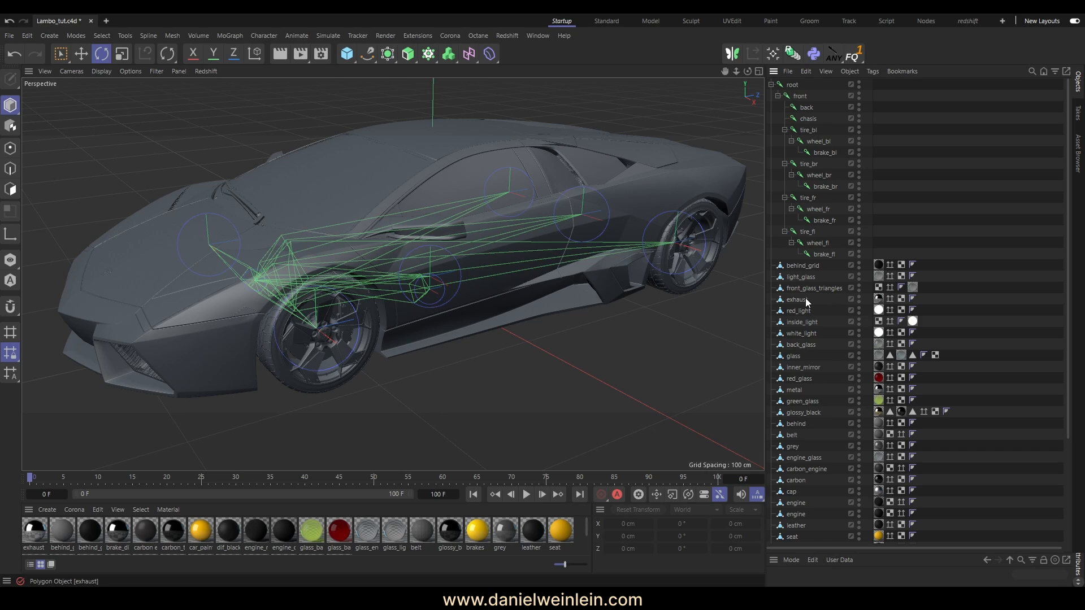
{"action": "scroll", "coordinate": [807, 308], "scroll_direction": "down", "scroll_amount": 5}
{"action": "scroll", "coordinate": [884, 368], "scroll_direction": "up", "scroll_amount": 5}
{"action": "left_click", "coordinate": [809, 119]}
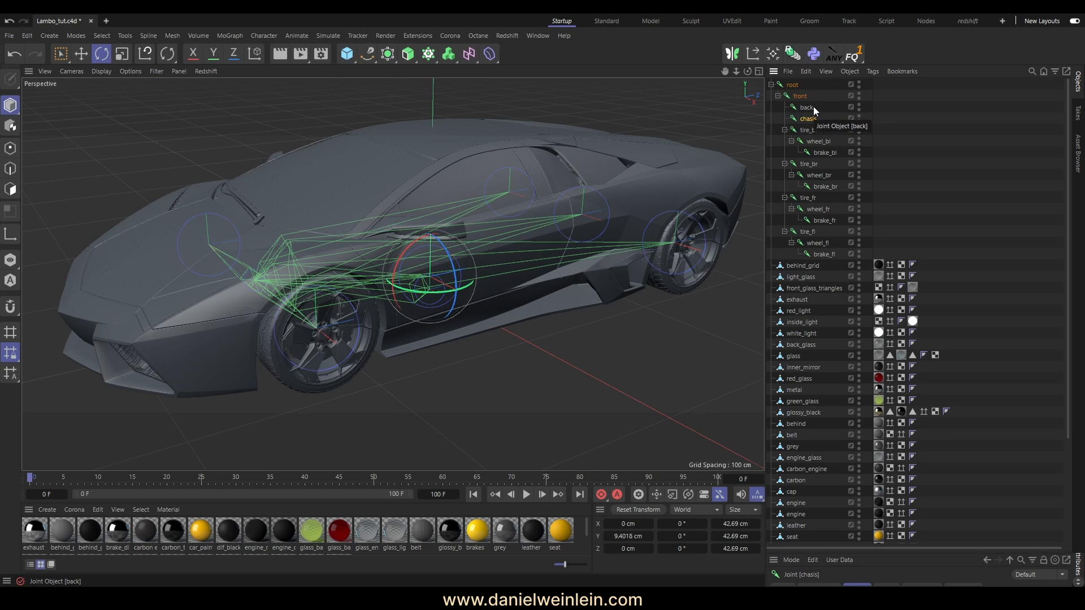
{"action": "left_click", "coordinate": [807, 107]}
{"action": "left_click", "coordinate": [800, 96]}
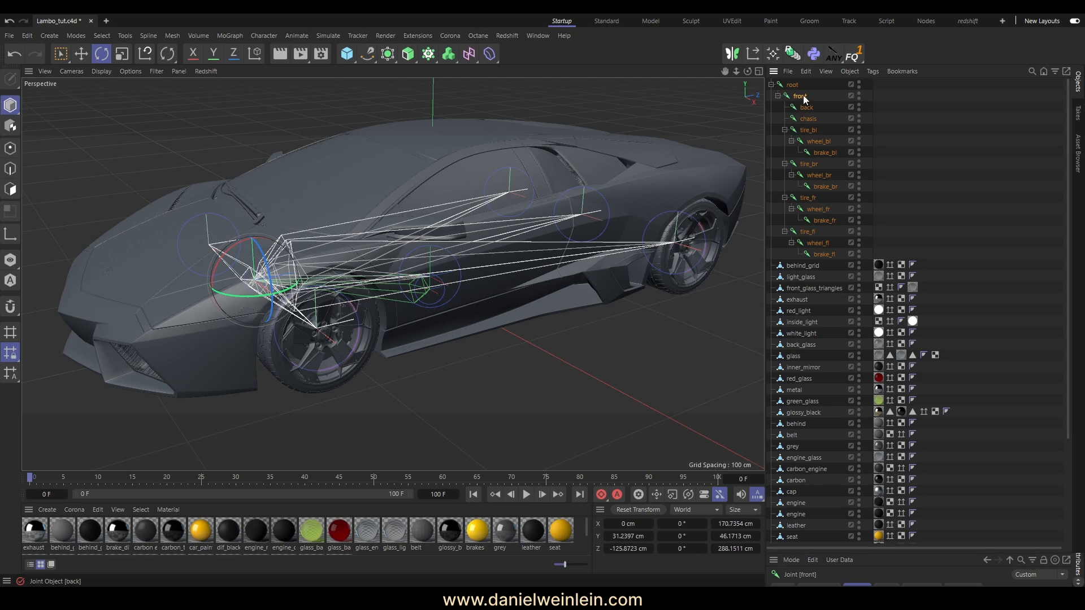
{"action": "left_click", "coordinate": [792, 85]}
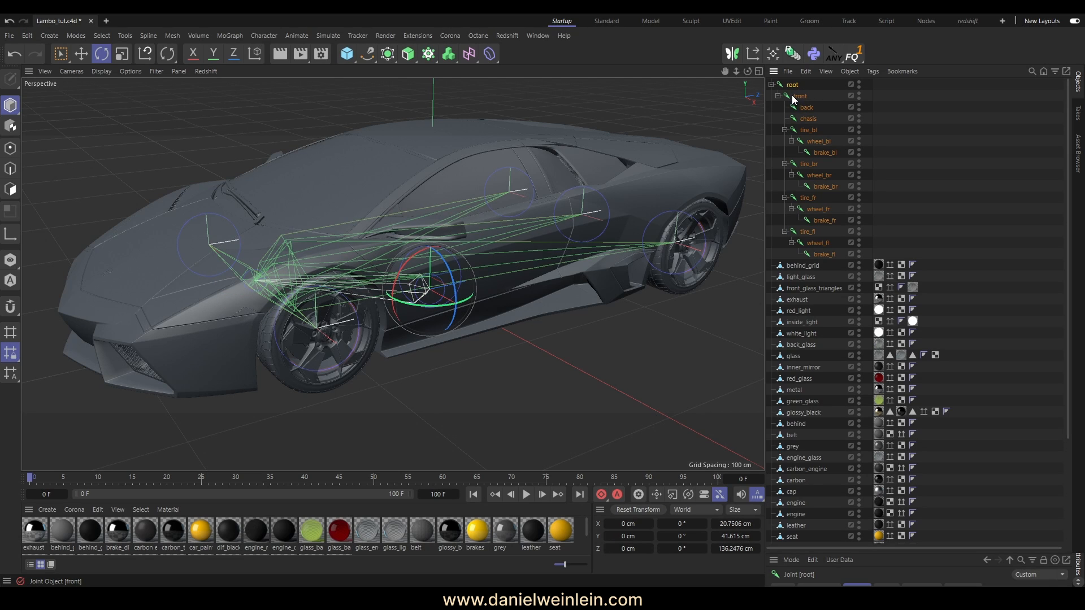
{"action": "left_click", "coordinate": [967, 139]}
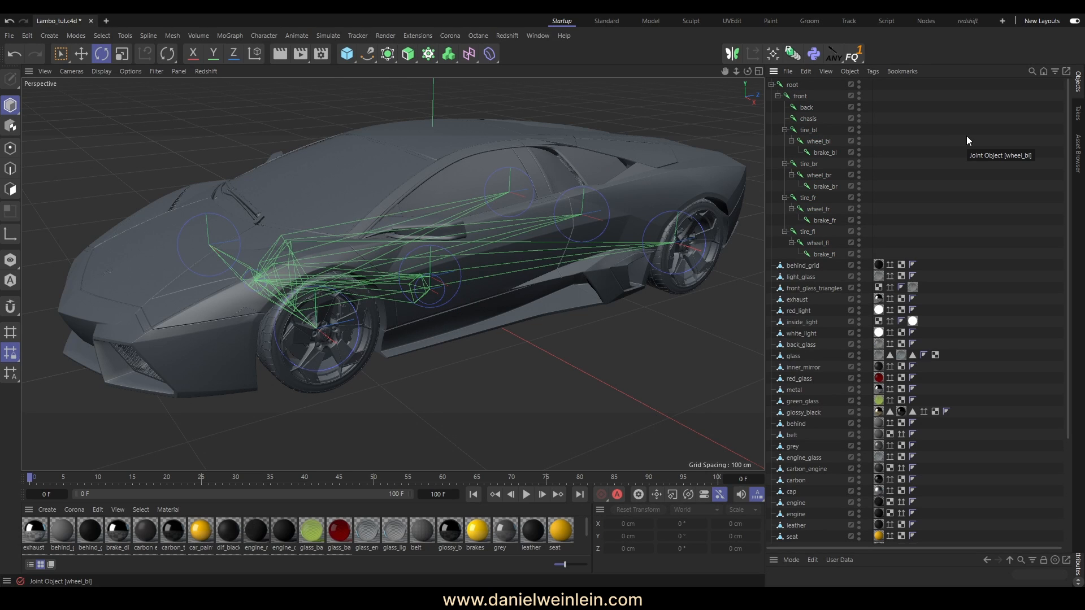
{"action": "scroll", "coordinate": [938, 181], "scroll_direction": "down", "scroll_amount": 4}
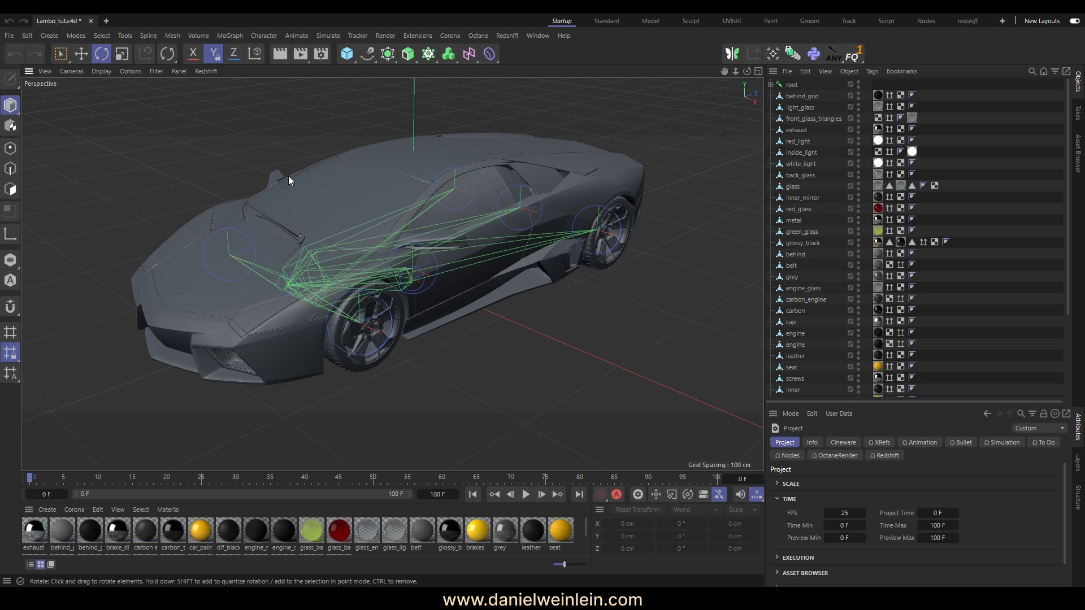
- Open the FBX export settings, and check the available file format versions and the material options
{"action": "left_click", "coordinate": [10, 36]}
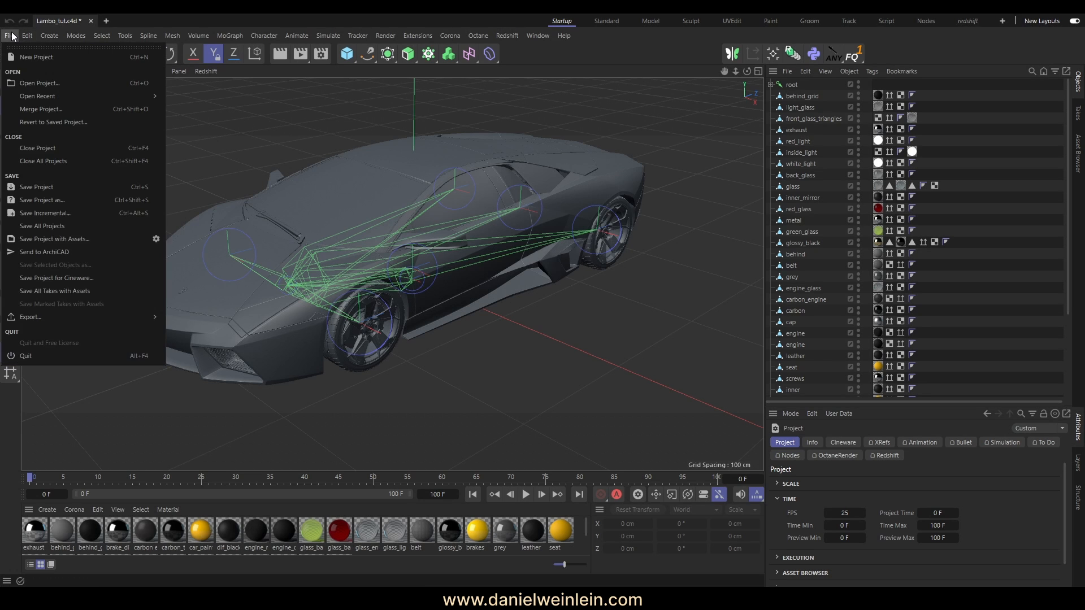
{"action": "mouse_move", "coordinate": [117, 314]}
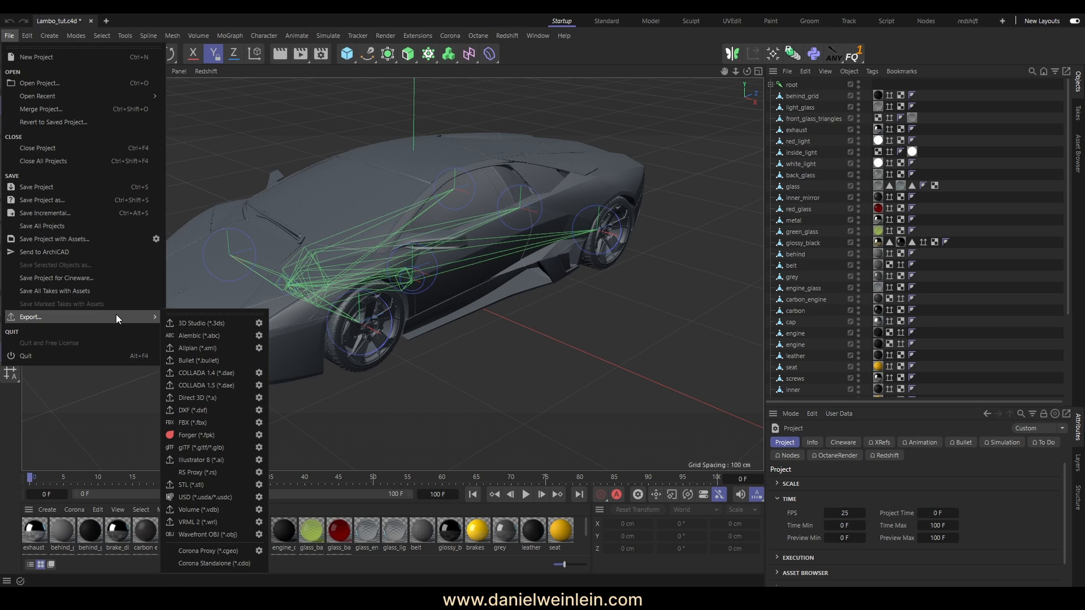
{"action": "left_click", "coordinate": [259, 423]}
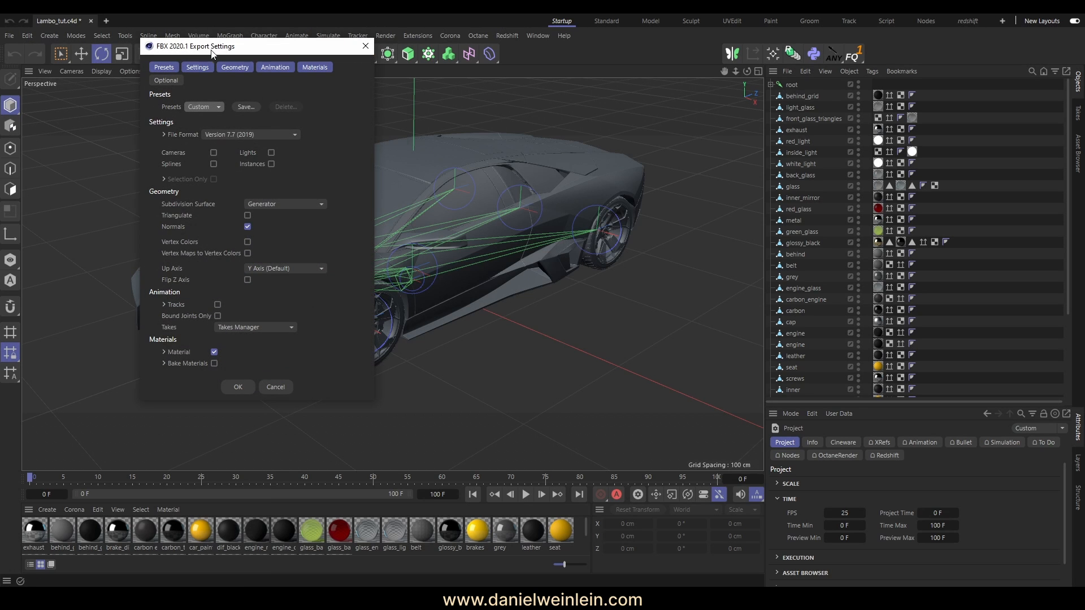
{"action": "left_click_drag", "start_coordinate": [212, 50], "coordinate": [587, 103]}
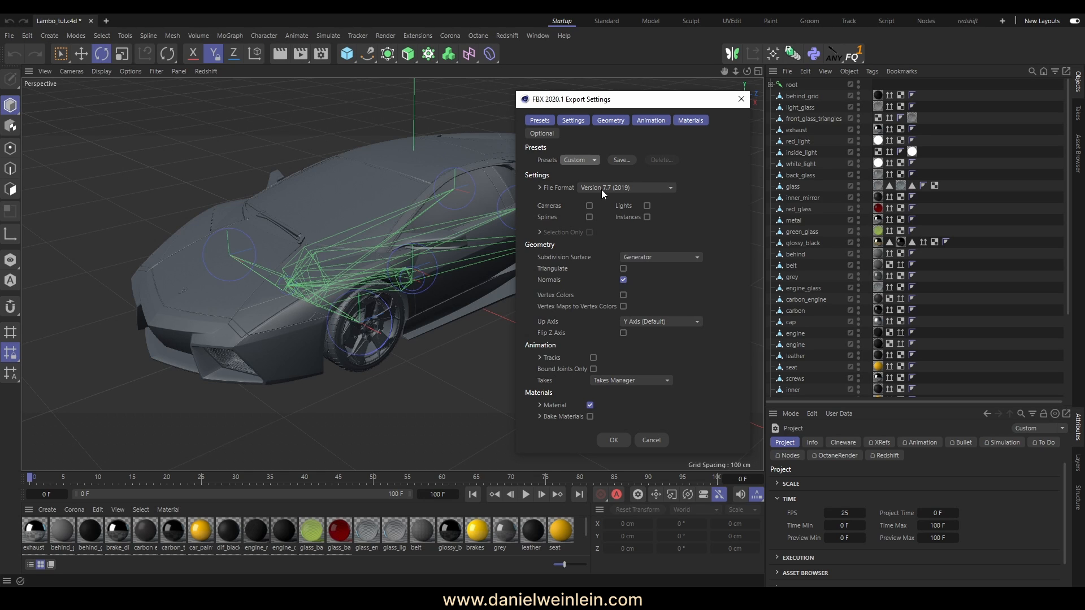
{"action": "left_click", "coordinate": [617, 189]}
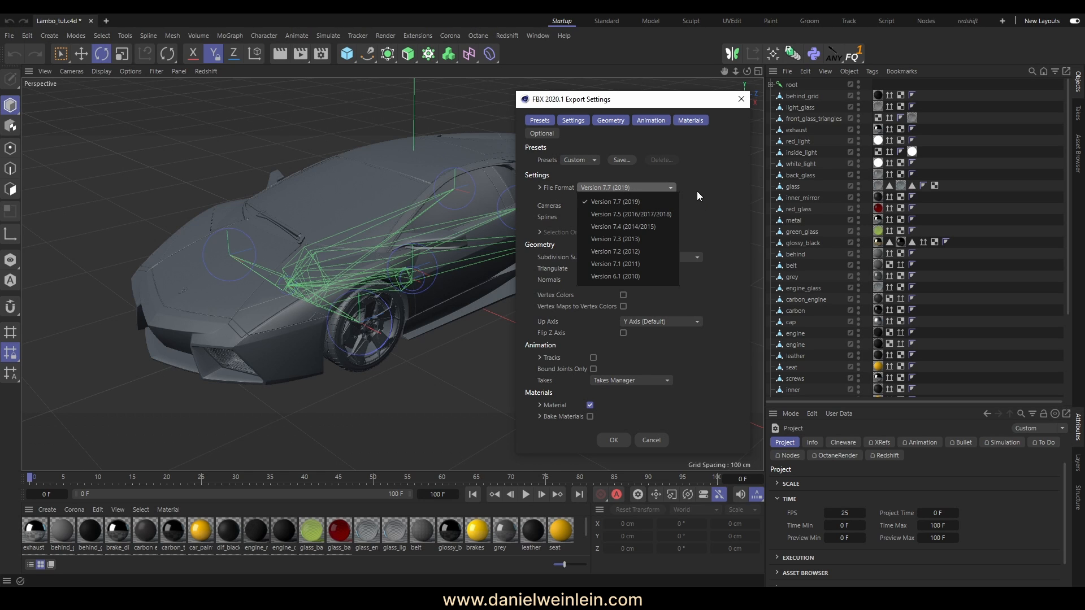
{"action": "left_click", "coordinate": [707, 177]}
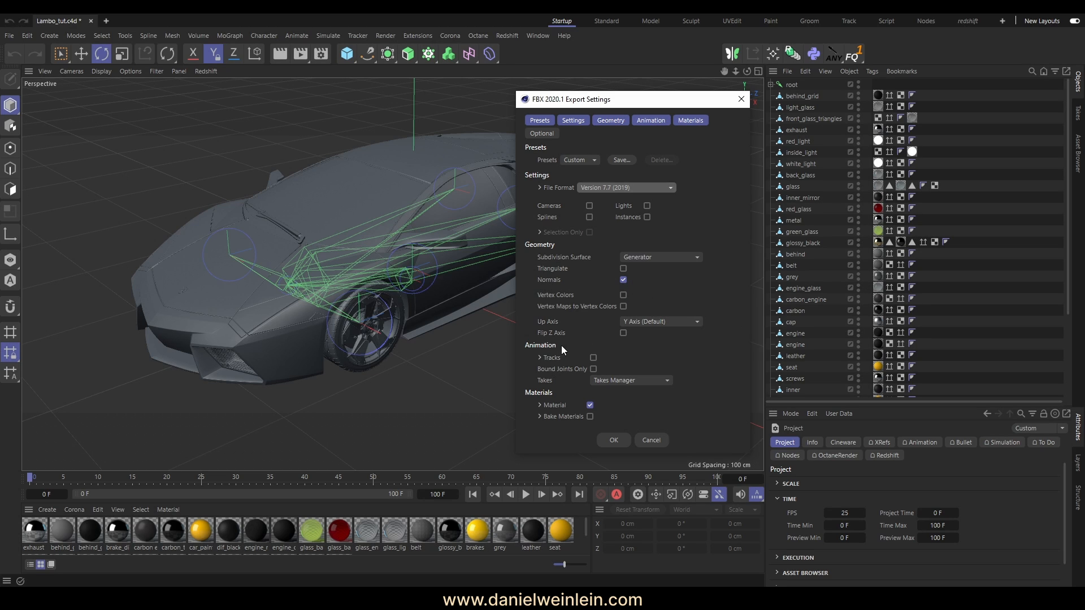
{"action": "left_click", "coordinate": [540, 406]}
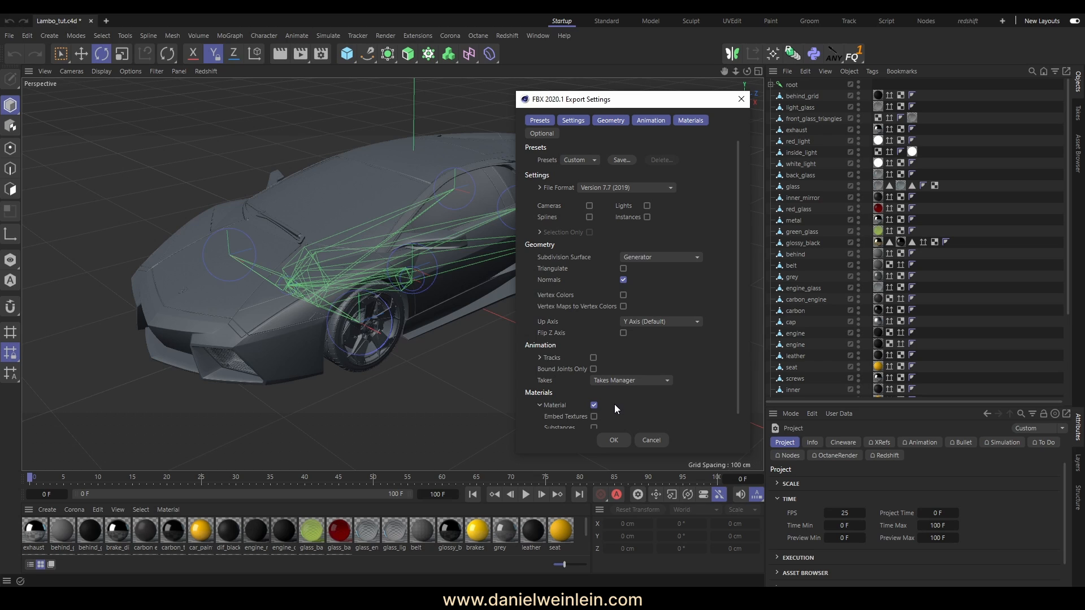
{"action": "scroll", "coordinate": [575, 407], "scroll_direction": "down", "scroll_amount": 1}
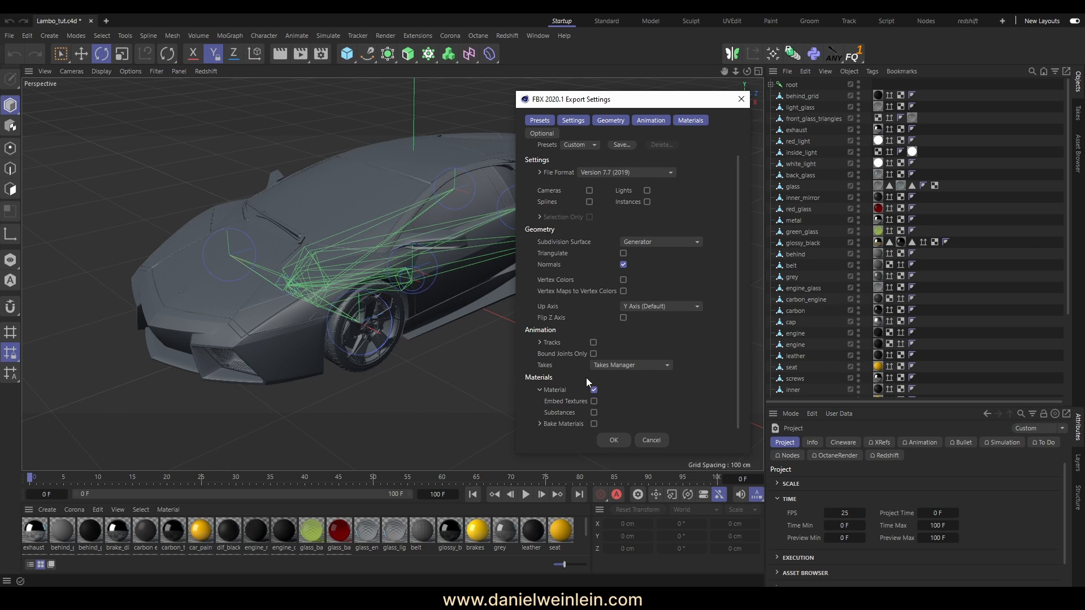
{"action": "left_click", "coordinate": [539, 390]}
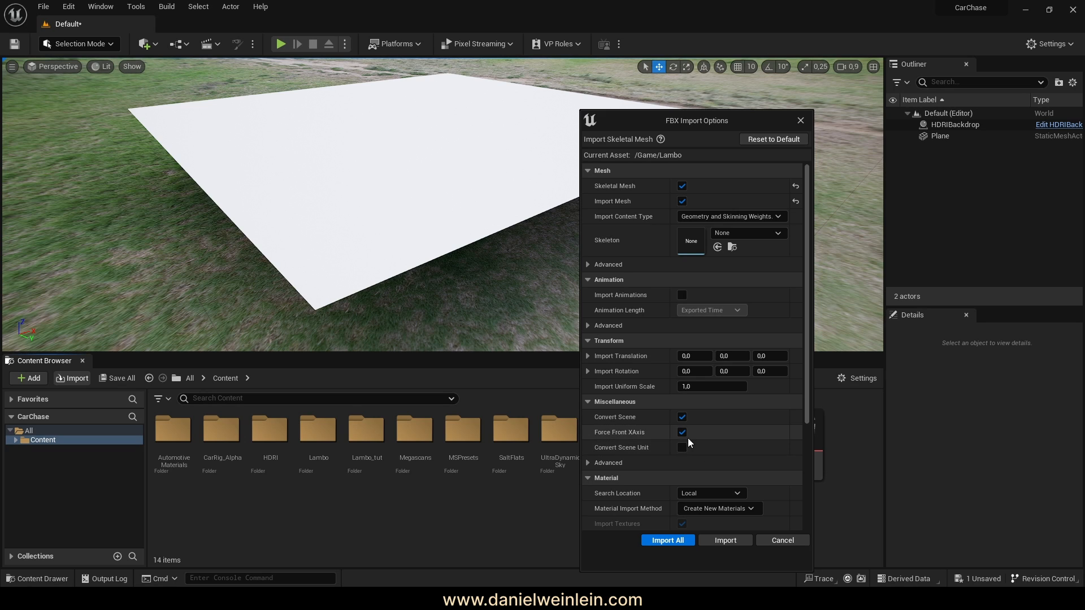
- In Unreal Engine, finish reviewing the FBX import options, and create a Control Rig from the imported CarTutorial skeletal mesh
{"action": "scroll", "coordinate": [633, 490], "scroll_direction": "down", "scroll_amount": 3}
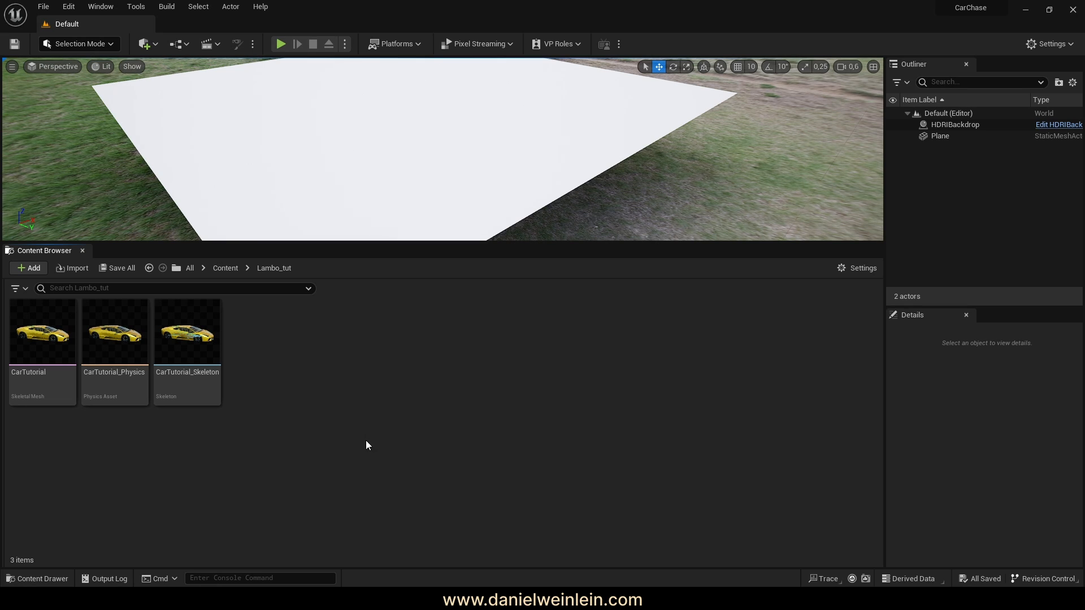
{"action": "mouse_move", "coordinate": [63, 398]}
{"action": "mouse_move", "coordinate": [176, 408]}
{"action": "right_click", "coordinate": [50, 338]}
{"action": "mouse_move", "coordinate": [133, 238]}
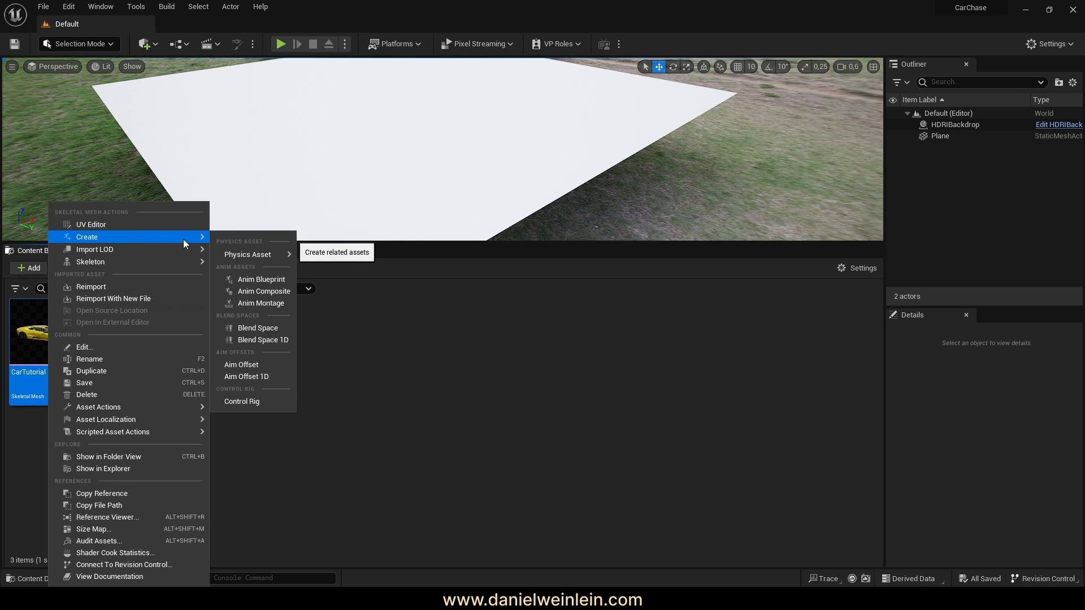
{"action": "left_click", "coordinate": [258, 401]}
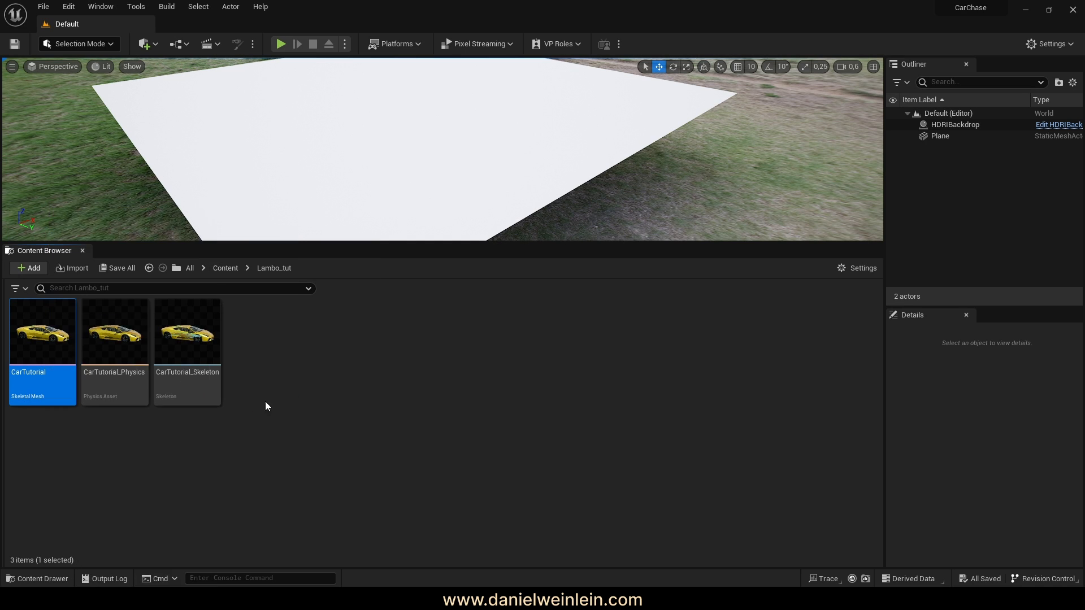
{"action": "mouse_move", "coordinate": [290, 387]}
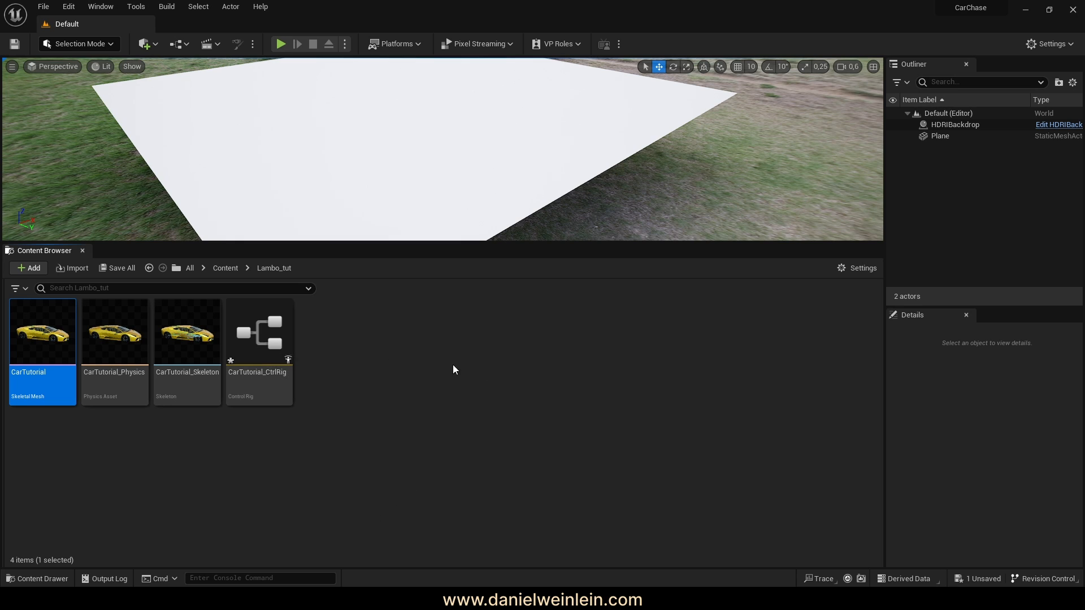
- Create an Anim Blueprint from the CarTutorial skeletal mesh, keeping its default name
{"action": "right_click", "coordinate": [54, 335]}
{"action": "mouse_move", "coordinate": [141, 253]}
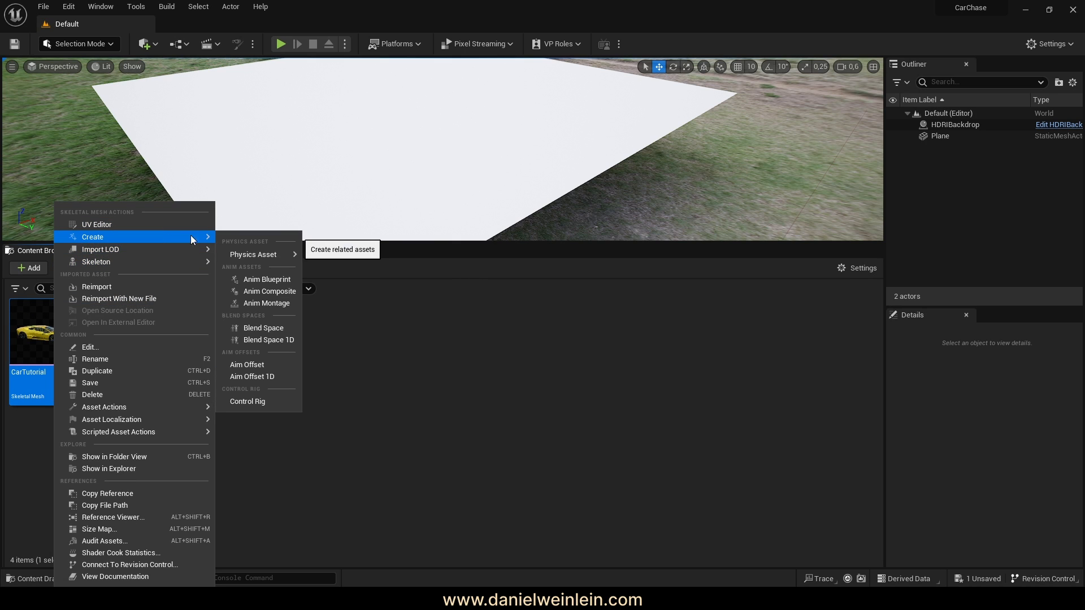
{"action": "left_click", "coordinate": [269, 280]}
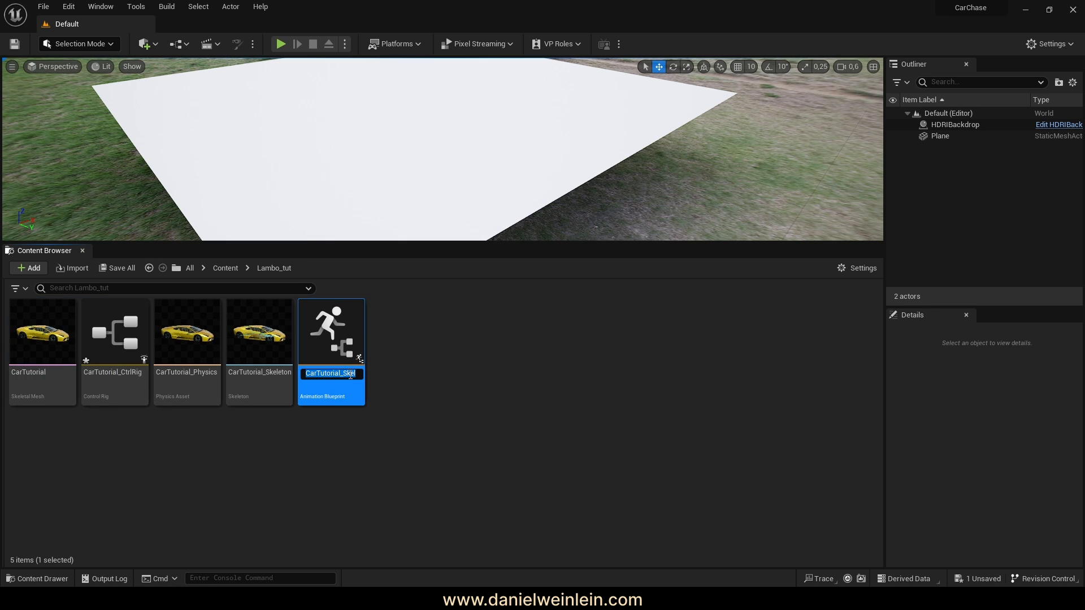
{"action": "key", "text": "End"}
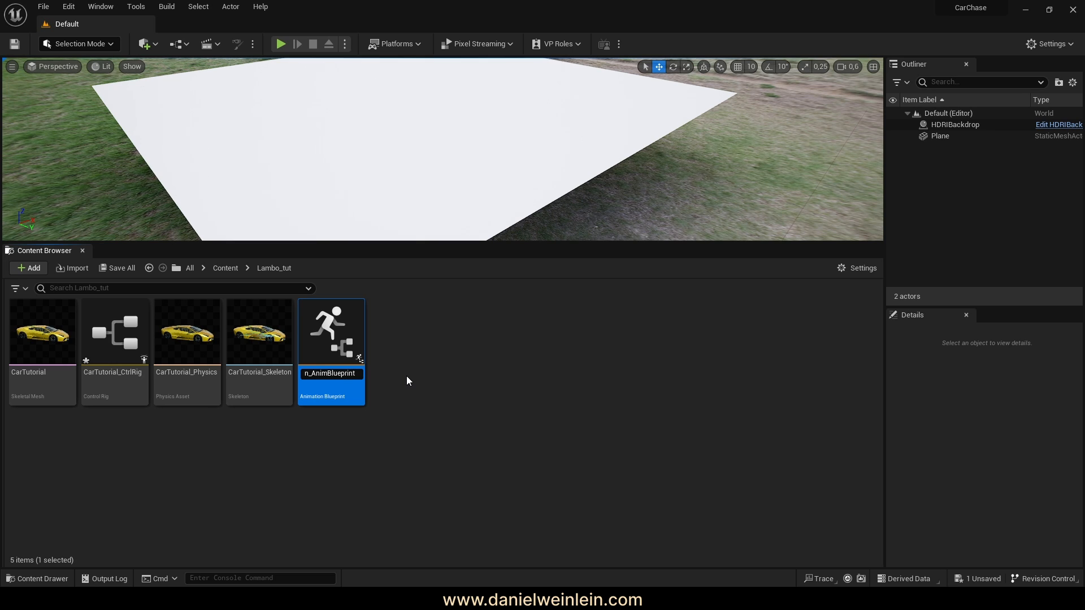
{"action": "key", "text": "Return"}
{"action": "left_click", "coordinate": [422, 406]}
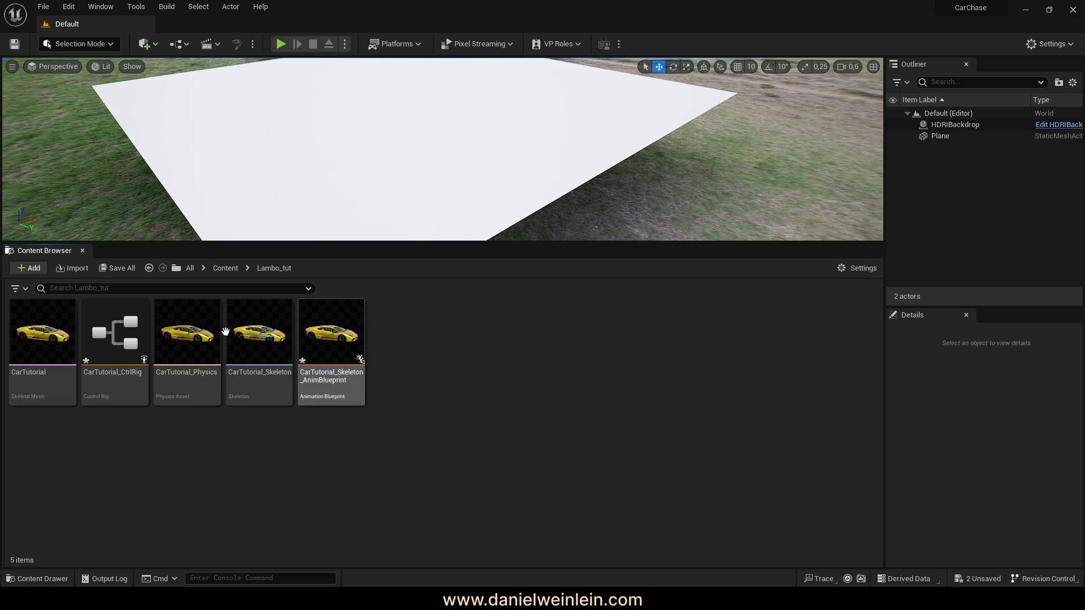
- Save the new Control Rig and Anim Blueprint assets, and open the Anim Blueprint editor docked in the main window
{"action": "left_click", "coordinate": [117, 268]}
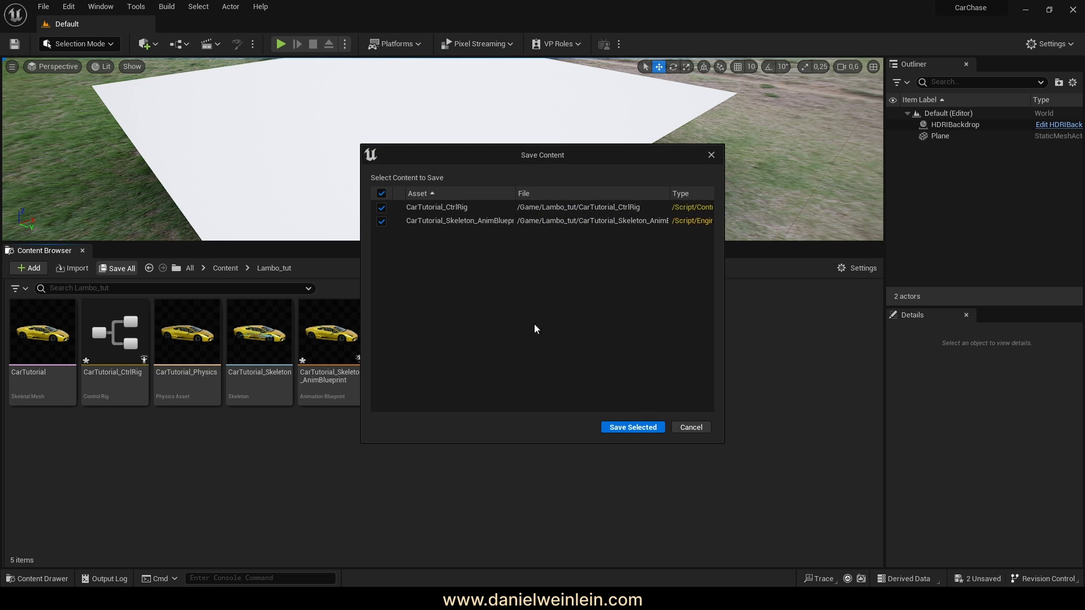
{"action": "left_click", "coordinate": [644, 430]}
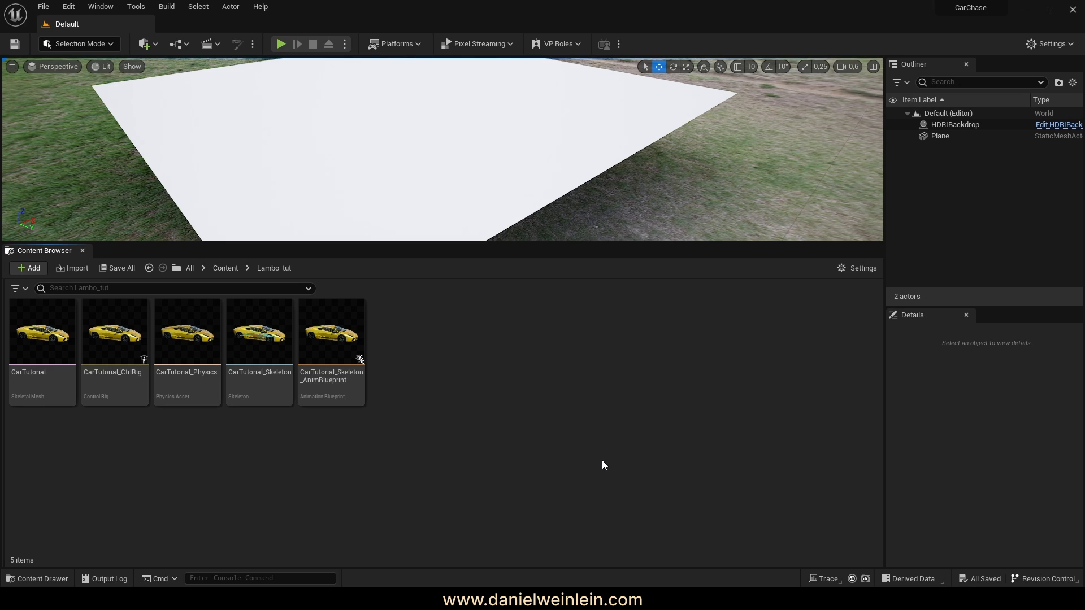
{"action": "left_click", "coordinate": [338, 337]}
{"action": "double_click", "coordinate": [338, 338]}
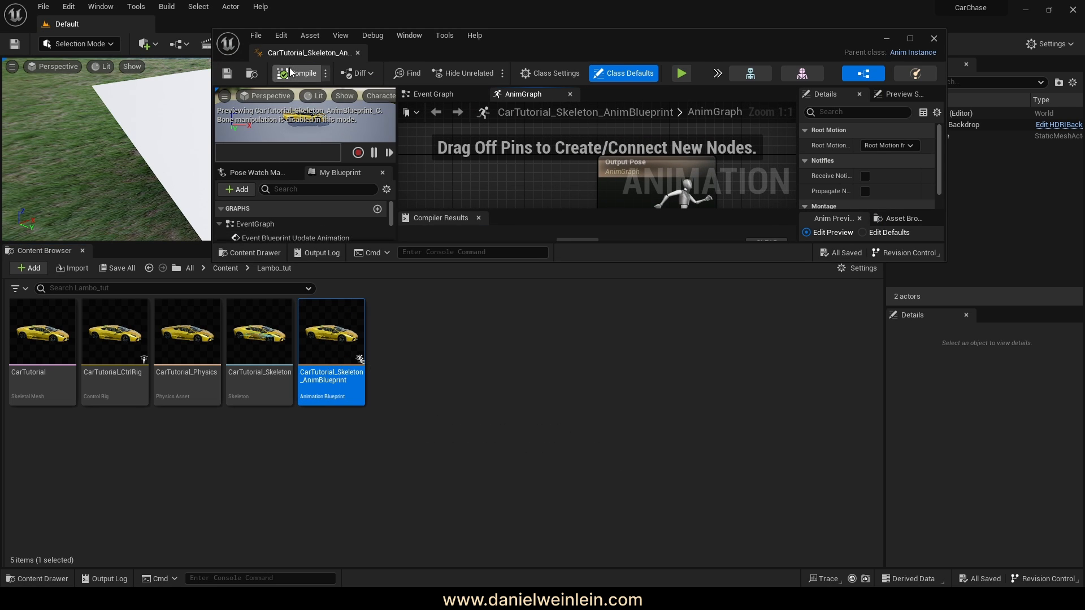
{"action": "left_click_drag", "start_coordinate": [300, 61], "coordinate": [179, 34]}
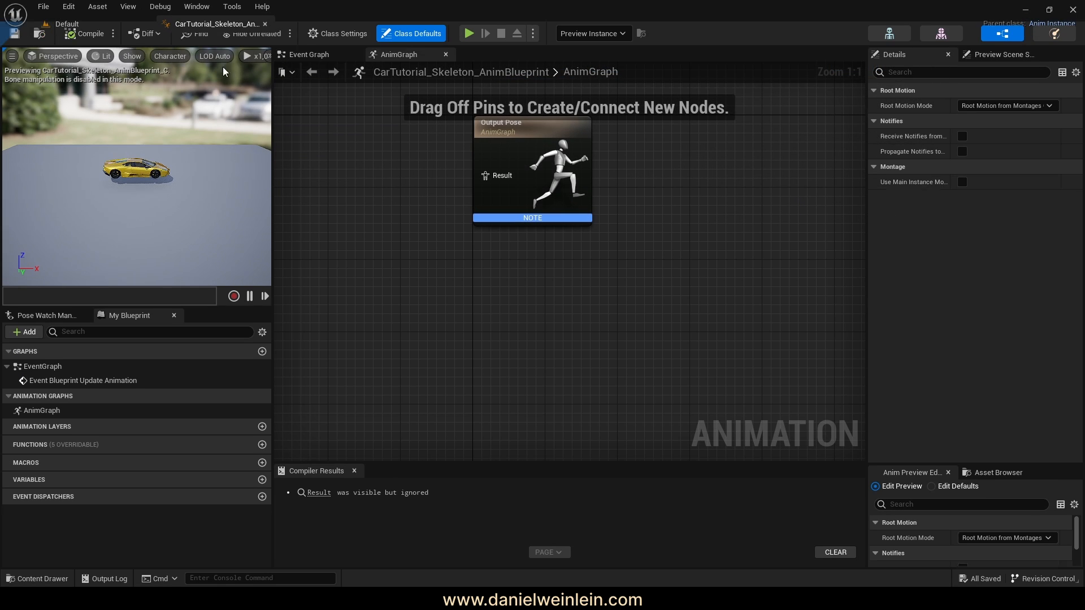
- Add a Mesh Space Ref Pose node to the AnimGraph and connect it to the Output Pose through a Component To Local node
{"action": "right_click_drag", "start_coordinate": [441, 285], "coordinate": [455, 306]}
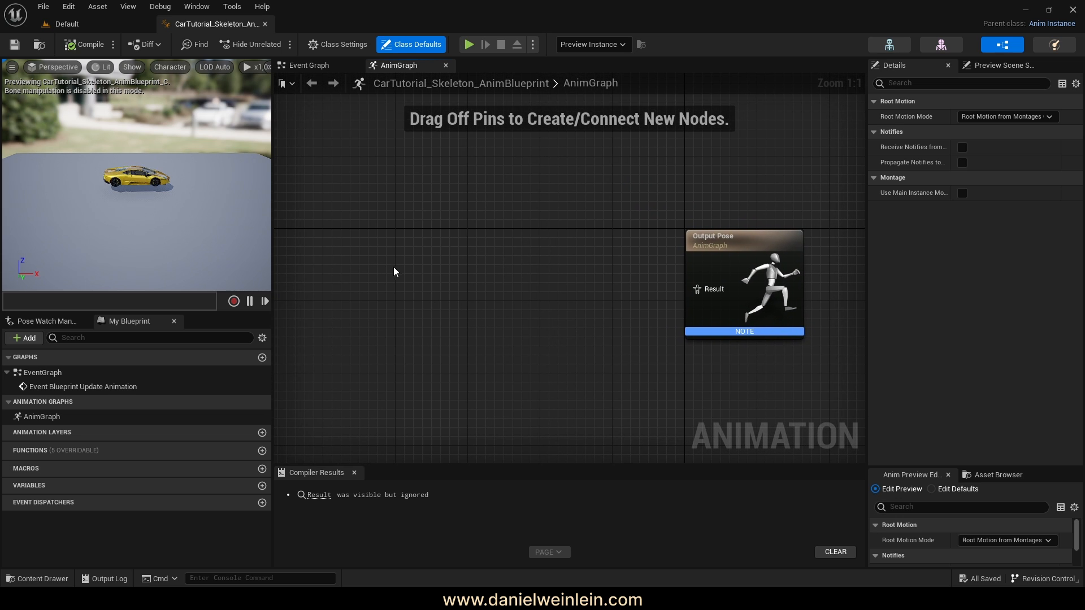
{"action": "right_click", "coordinate": [396, 271]}
{"action": "type", "text": "mesh re"}
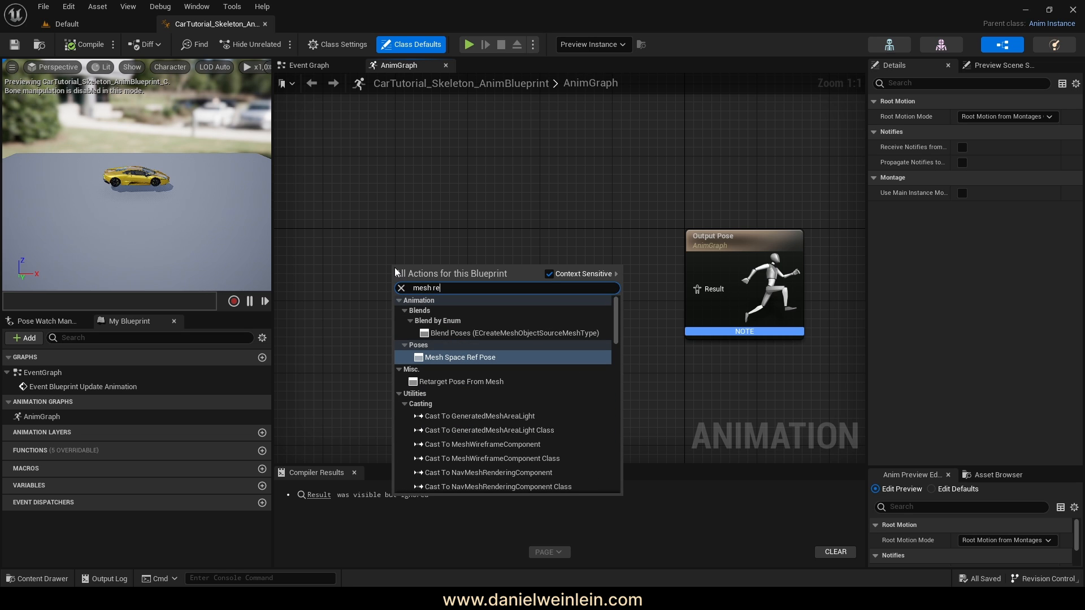
{"action": "left_click", "coordinate": [483, 357]}
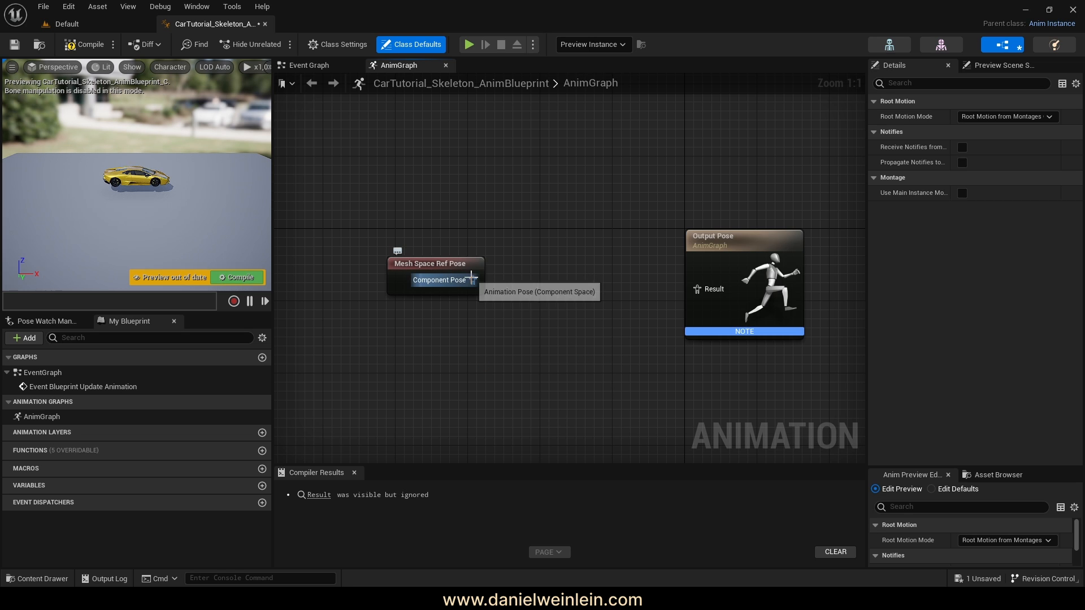
{"action": "left_click_drag", "start_coordinate": [472, 278], "coordinate": [697, 291]}
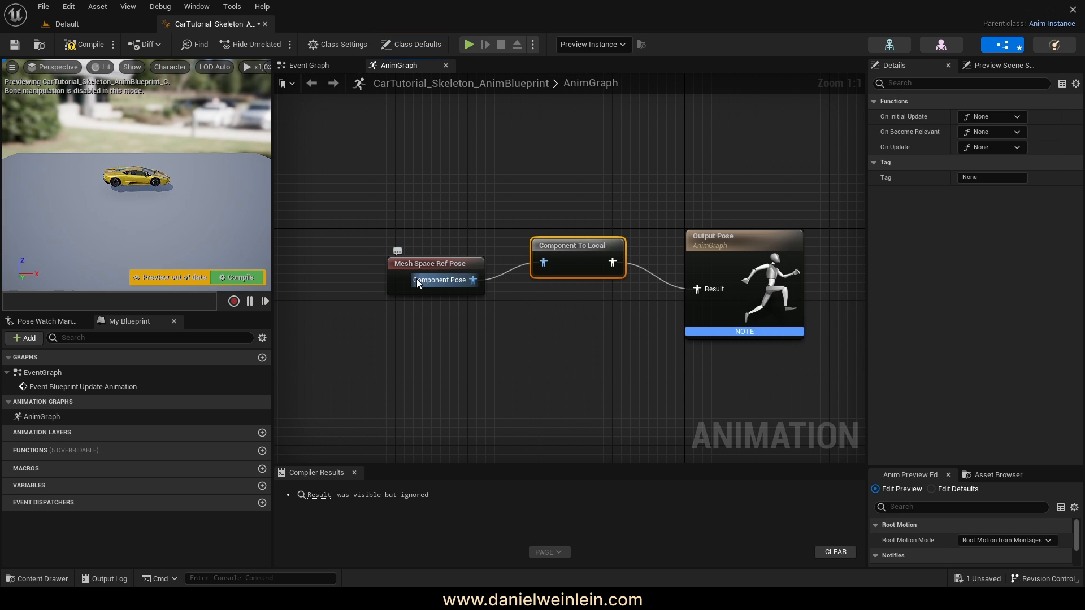
{"action": "left_click_drag", "start_coordinate": [408, 267], "coordinate": [327, 266]}
- Insert a Control Rig node between Component To Local and Output Pose, aligned in the same row
{"action": "left_click_drag", "start_coordinate": [556, 257], "coordinate": [555, 369]}
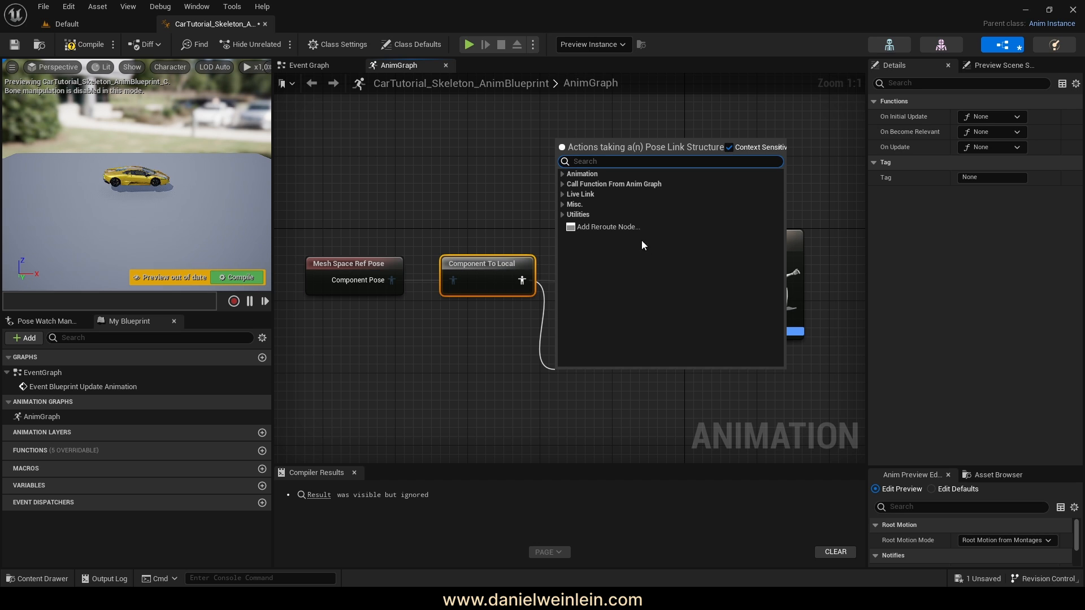
{"action": "type", "text": "contr"}
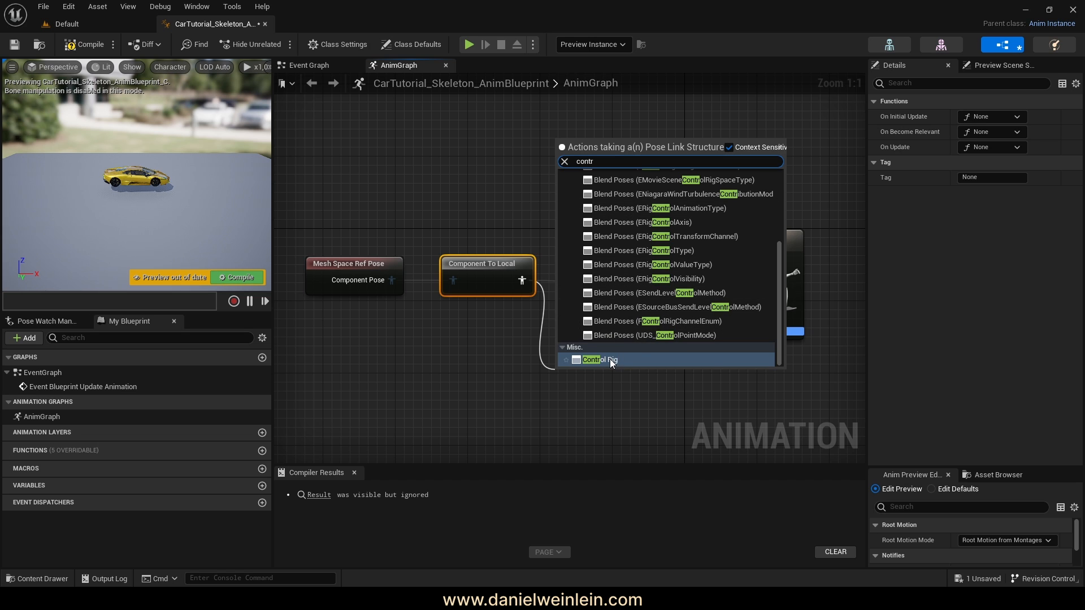
{"action": "left_click", "coordinate": [590, 359]}
{"action": "left_click_drag", "start_coordinate": [606, 375], "coordinate": [616, 269]}
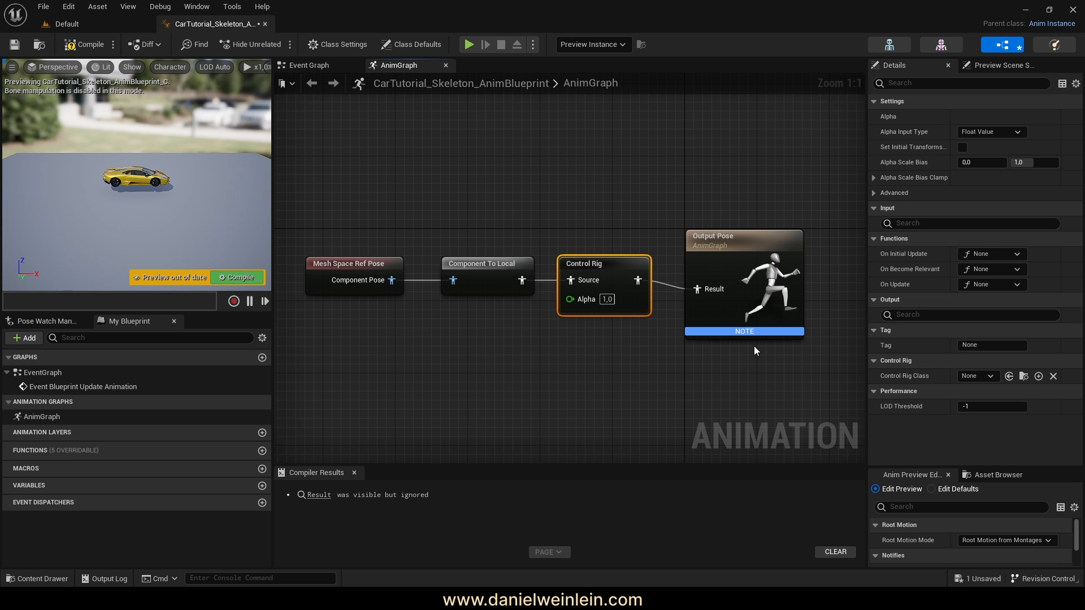
- Assign CarTutorial_CtrlRig as the Control Rig node's class and compile the Anim Blueprint
{"action": "left_click", "coordinate": [981, 376]}
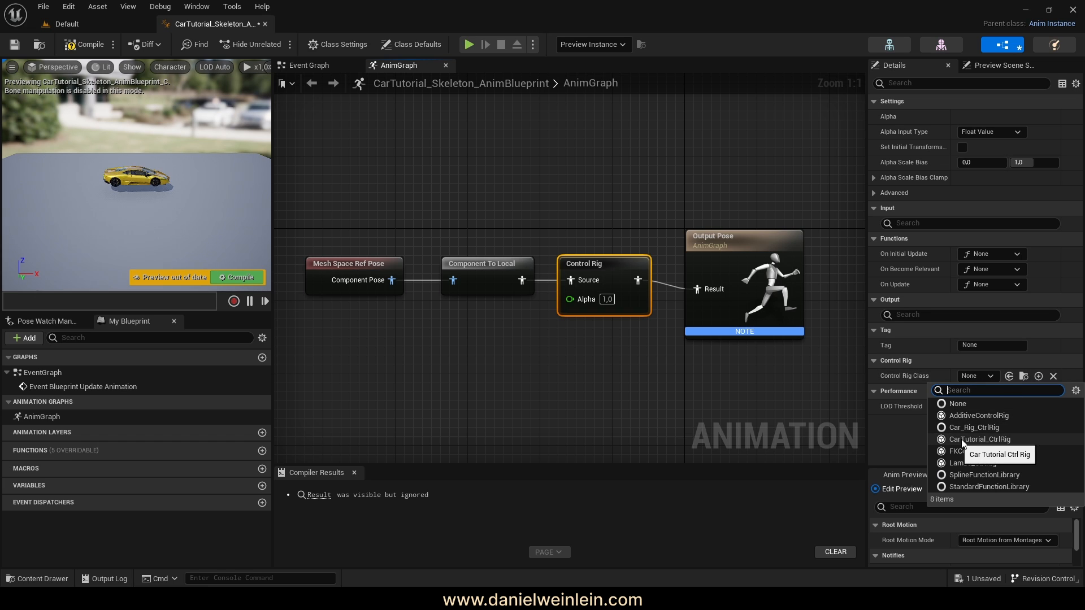
{"action": "left_click", "coordinate": [1001, 440]}
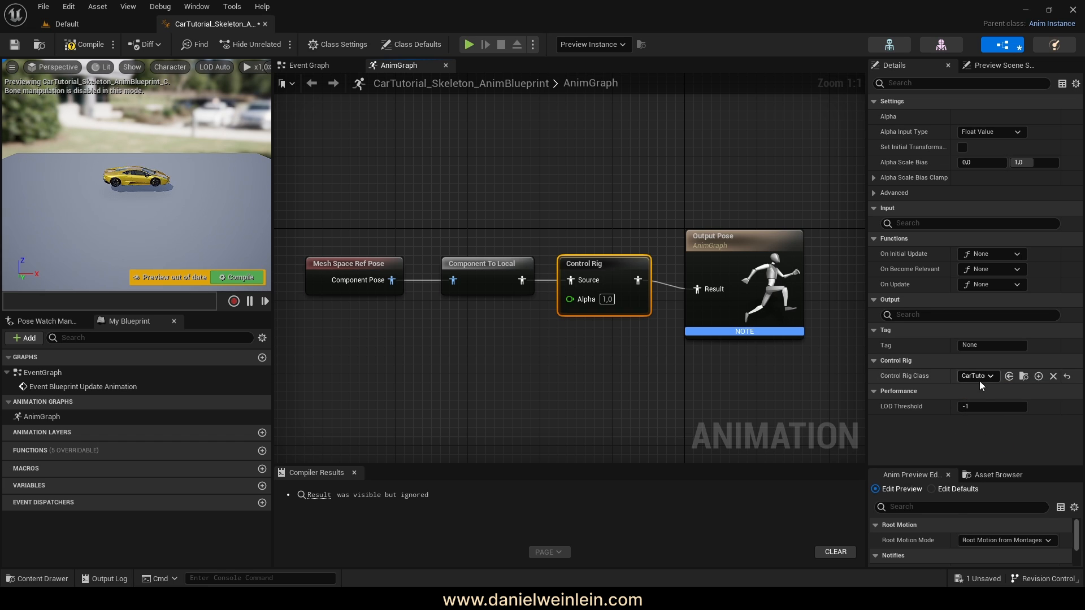
{"action": "left_click", "coordinate": [238, 278]}
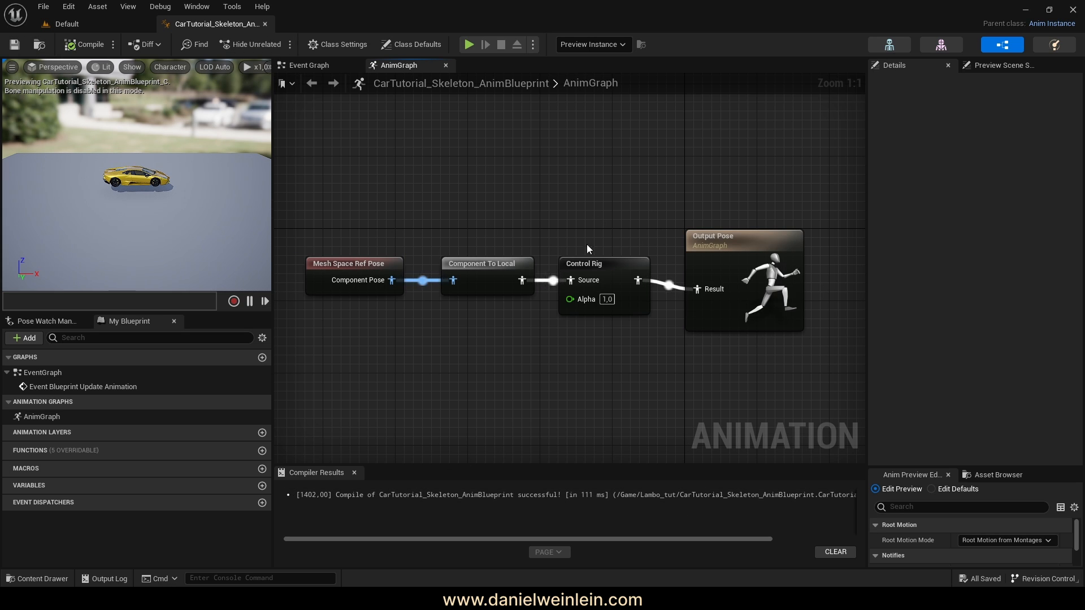
- Close the Anim Blueprint and open the CarTutorial_CtrlRig asset for editing
{"action": "left_click", "coordinate": [264, 24]}
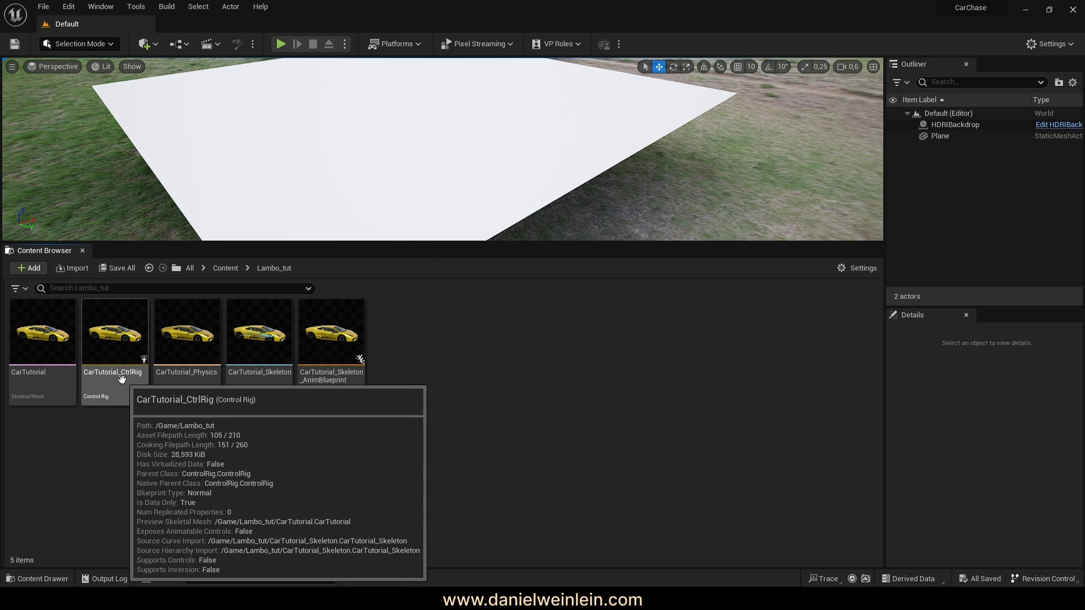
{"action": "left_click", "coordinate": [118, 337]}
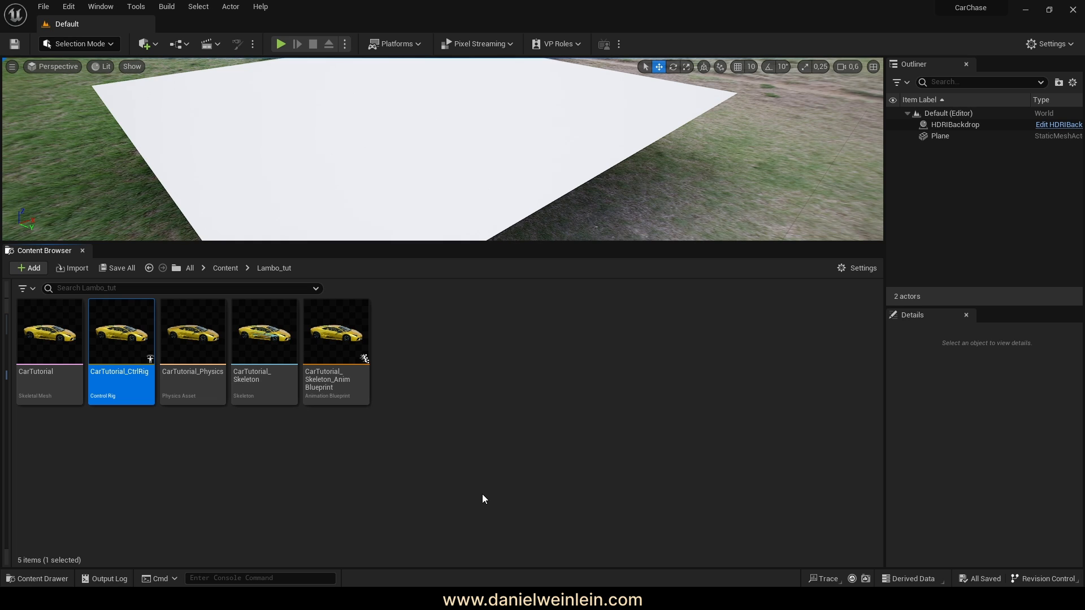
{"action": "double_click", "coordinate": [121, 359]}
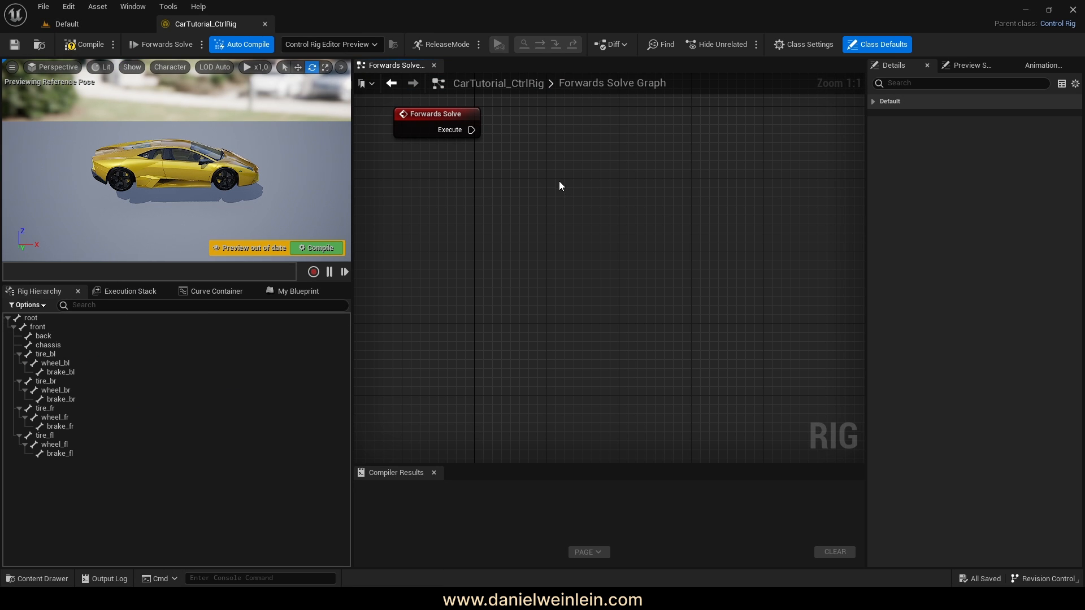
- Compile the car's Control Rig so its preview is up to date
{"action": "right_click_drag", "start_coordinate": [561, 186], "coordinate": [576, 271]}
{"action": "right_click_drag", "start_coordinate": [188, 169], "coordinate": [108, 208]}
{"action": "right_click_drag", "start_coordinate": [271, 197], "coordinate": [248, 196]}
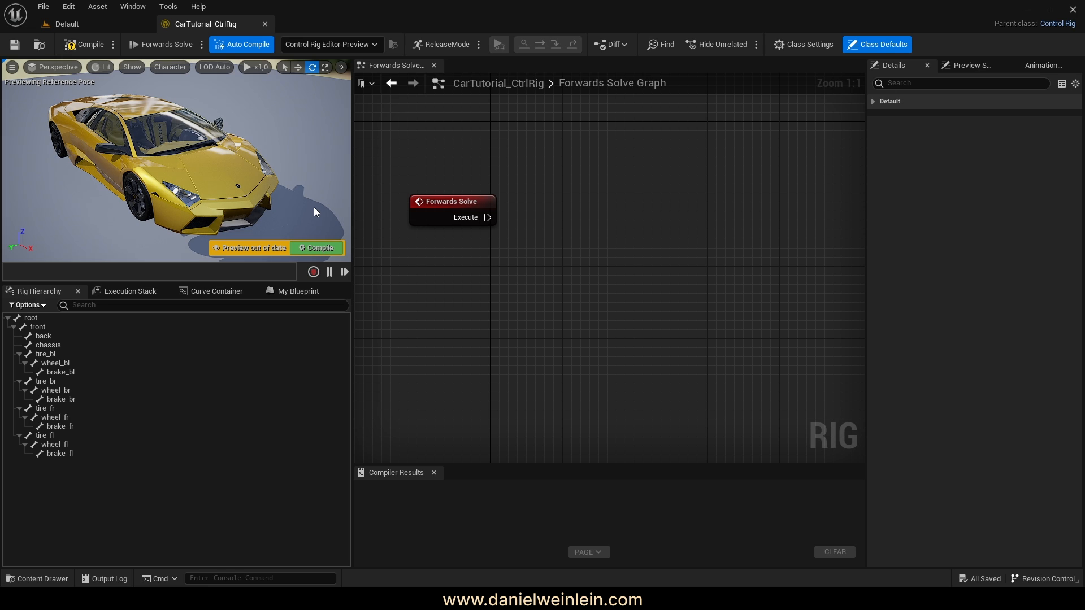
{"action": "left_click", "coordinate": [323, 252]}
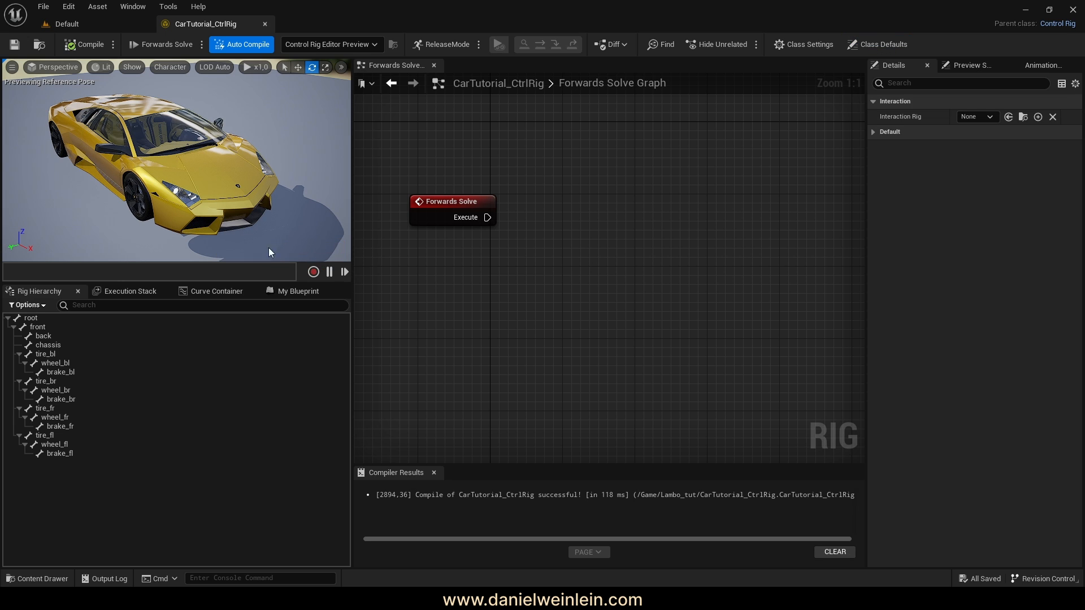
- Examine the Control Rig's execution stack, curve container and blueprint graphs with their addable items, and return to the rig hierarchy
{"action": "left_click_drag", "start_coordinate": [197, 180], "coordinate": [277, 176], "text": "alt"}
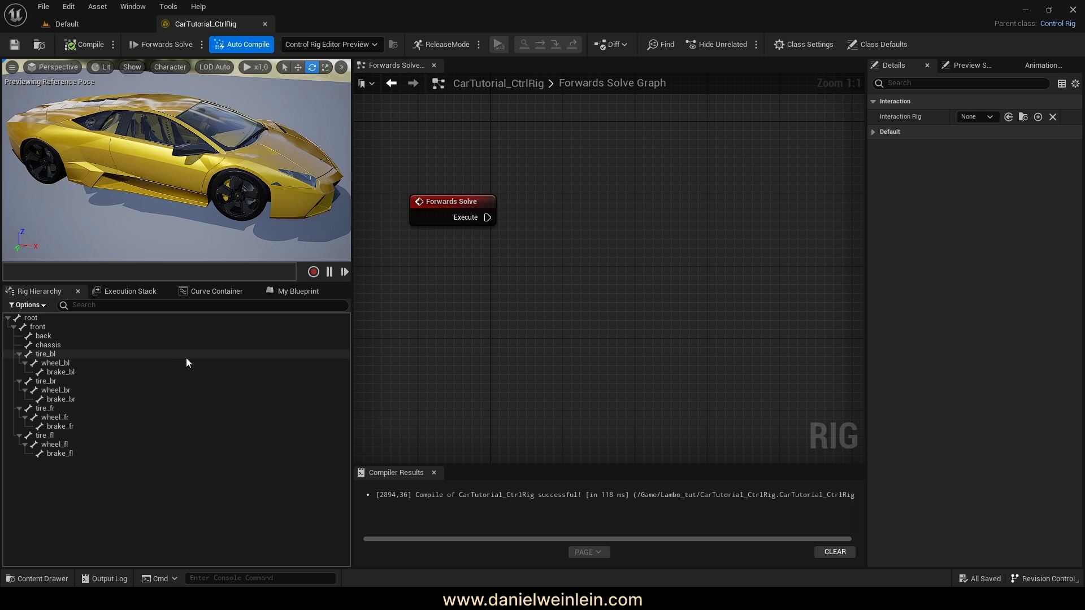
{"action": "left_click", "coordinate": [133, 291]}
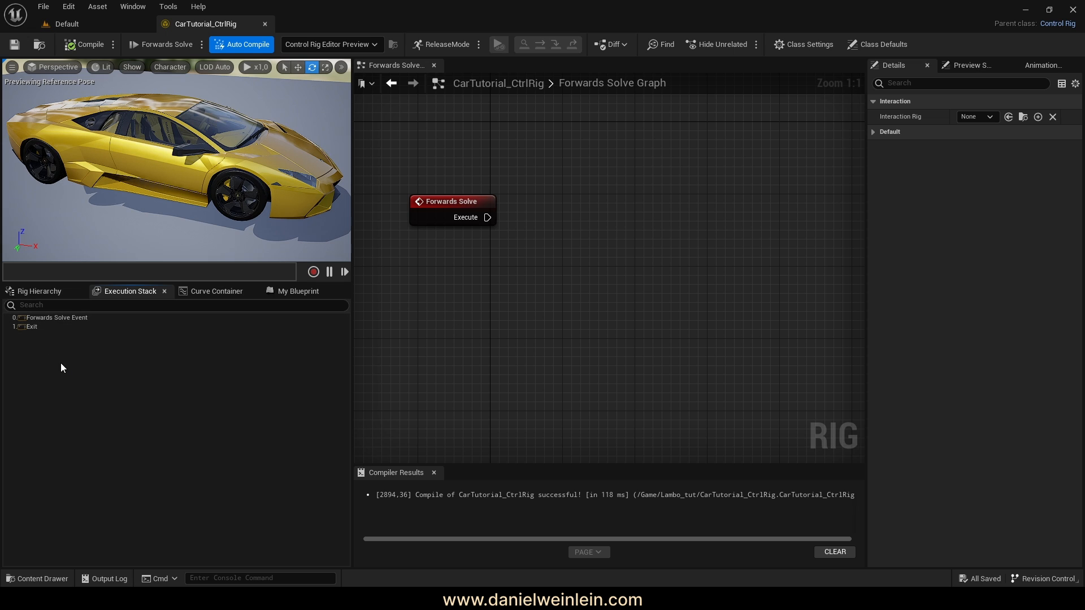
{"action": "left_click", "coordinate": [210, 292]}
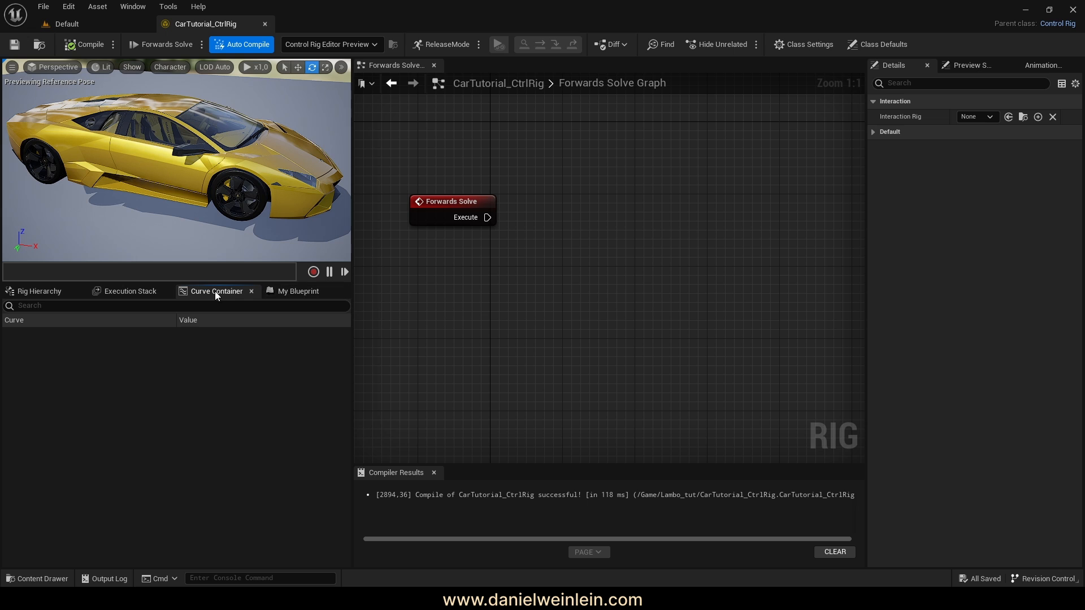
{"action": "left_click", "coordinate": [291, 293]}
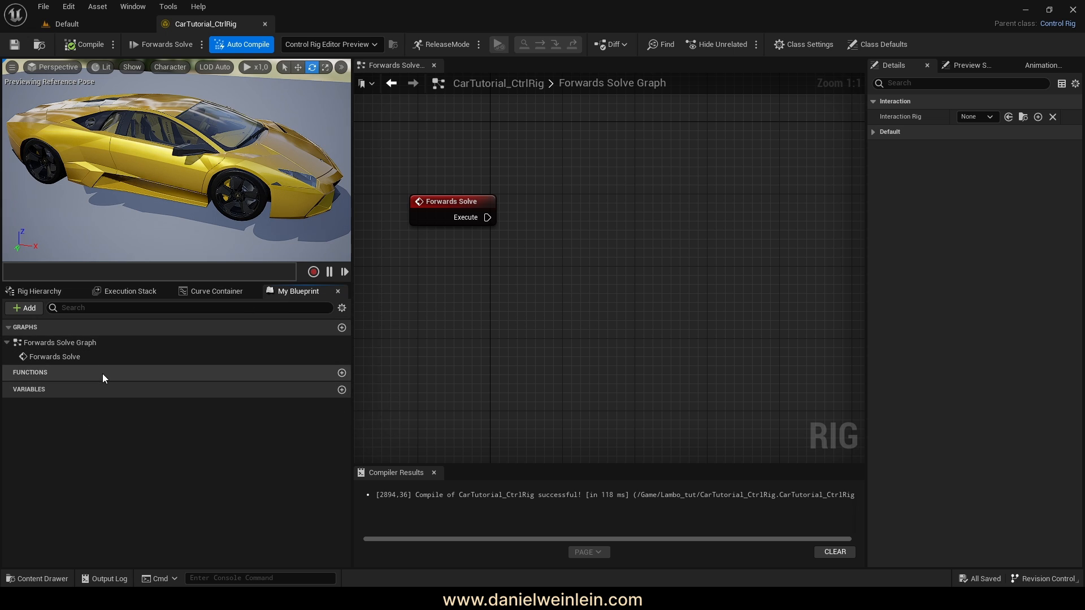
{"action": "left_click", "coordinate": [27, 310]}
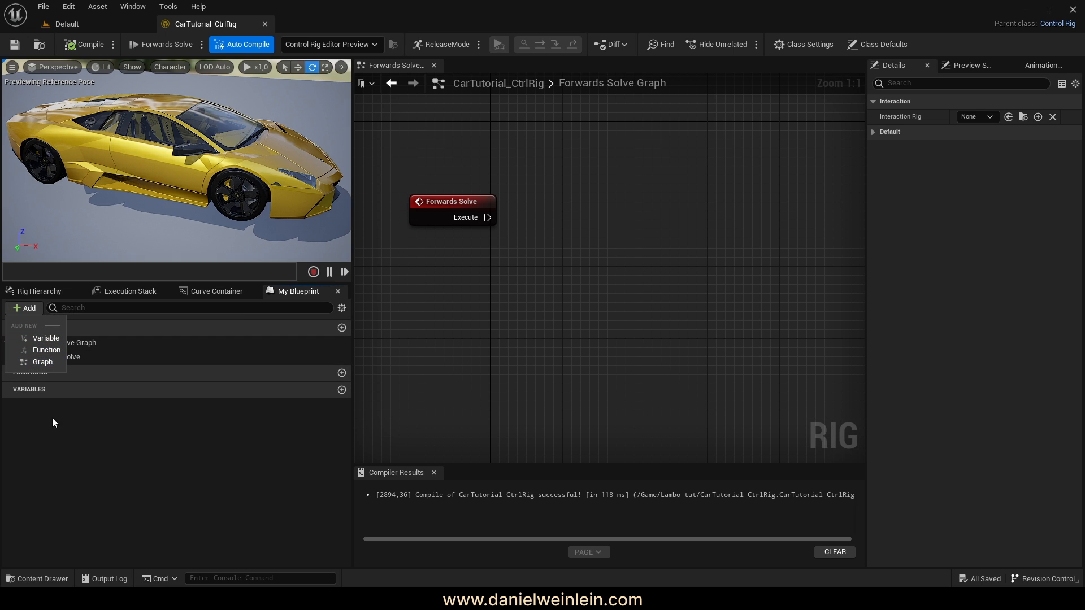
{"action": "left_click", "coordinate": [89, 487]}
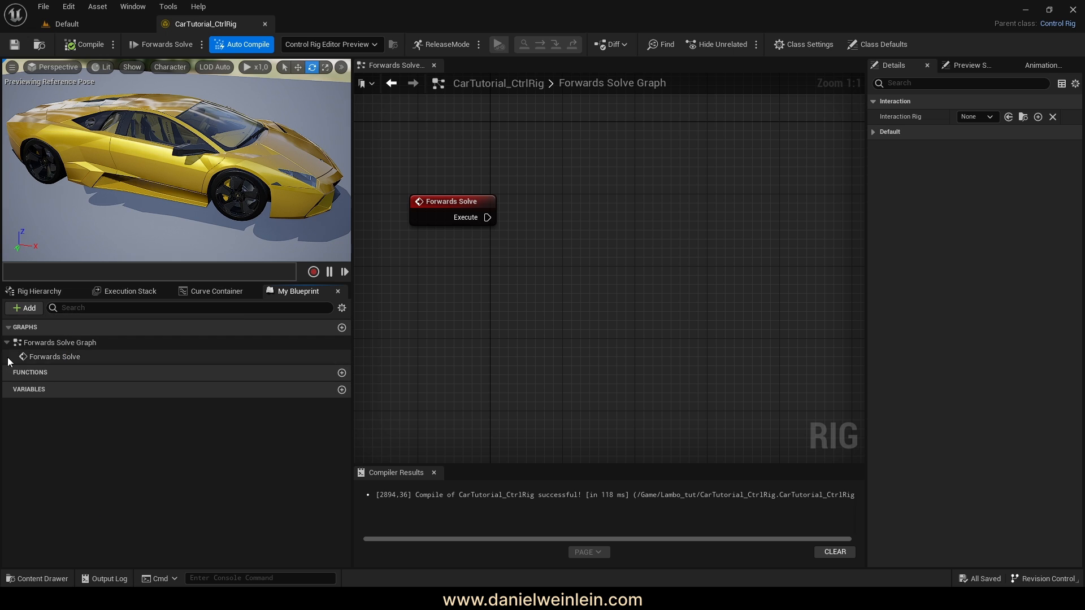
{"action": "left_click", "coordinate": [35, 291]}
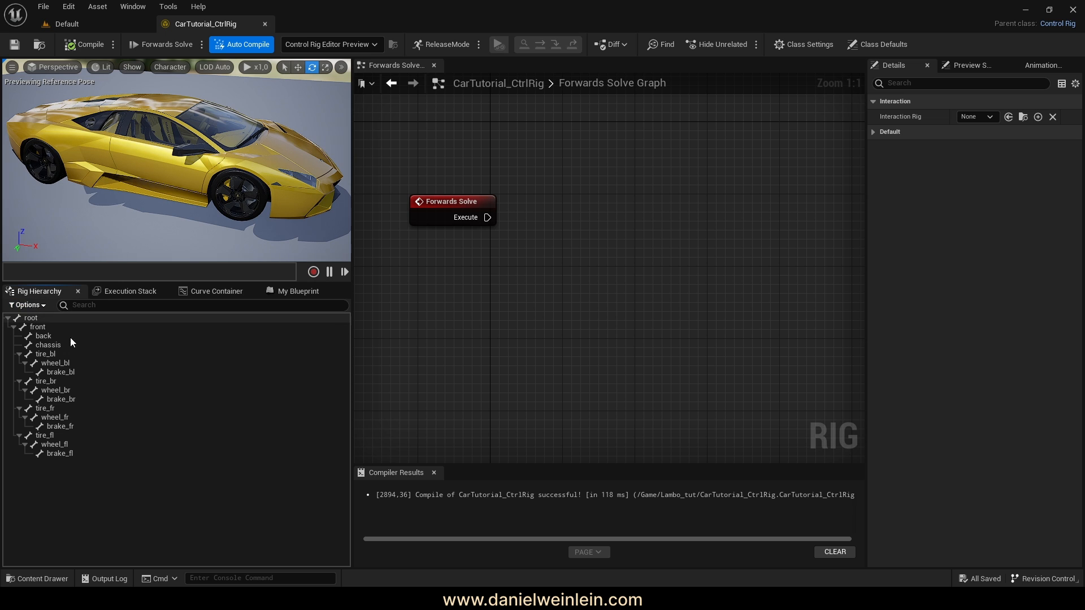
- Create a new control from the back bone and move it out of the bone chain to the hierarchy's top level
{"action": "right_click_drag", "start_coordinate": [216, 144], "coordinate": [317, 165]}
{"action": "key", "text": "s"}
{"action": "key", "text": "e"}
{"action": "key", "text": "w"}
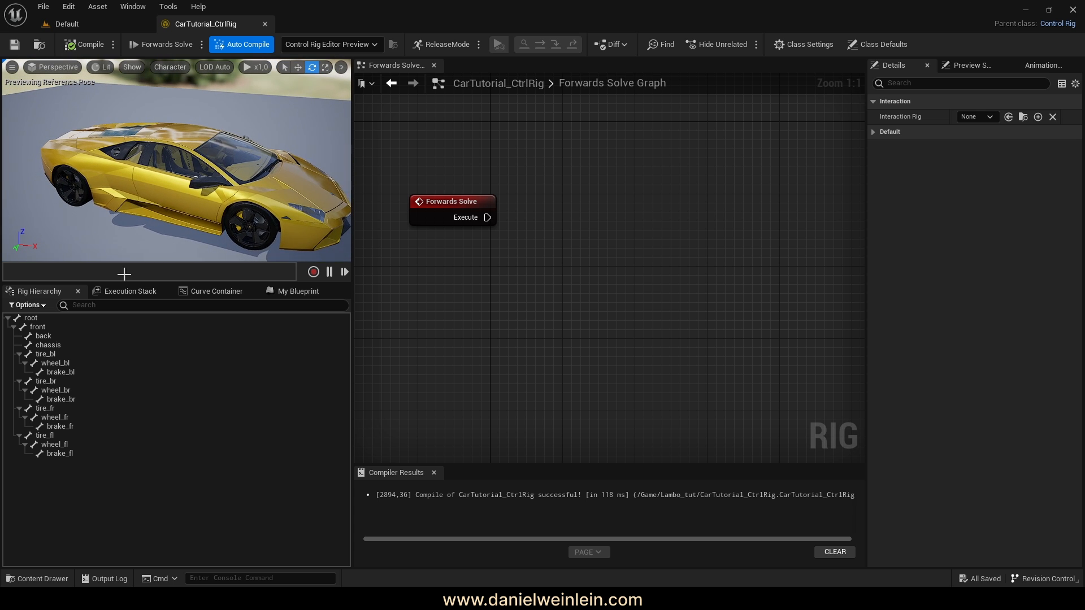
{"action": "left_click", "coordinate": [48, 335]}
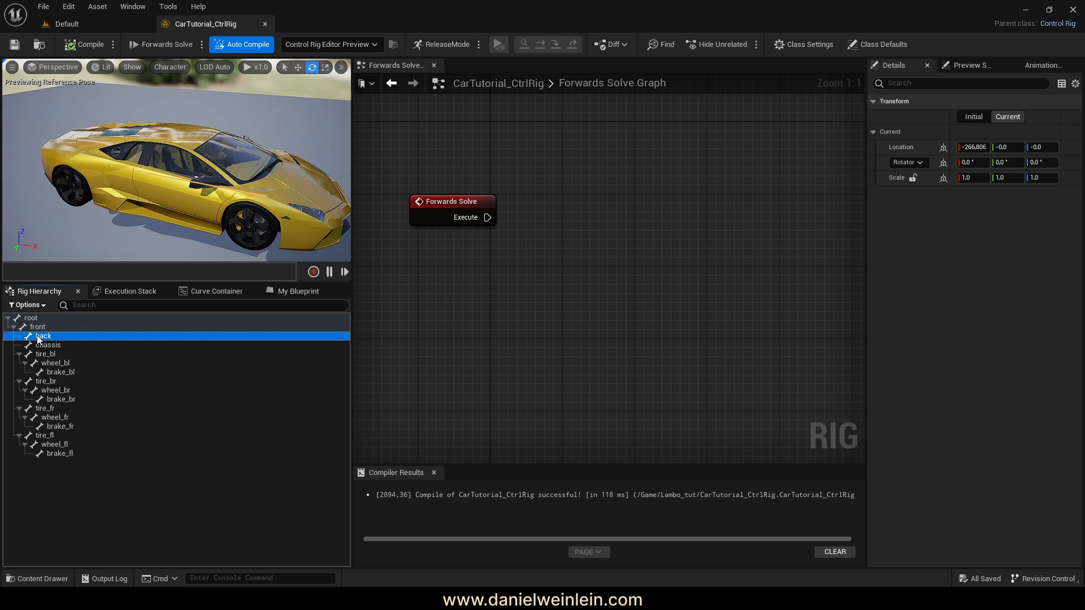
{"action": "right_click", "coordinate": [41, 340]}
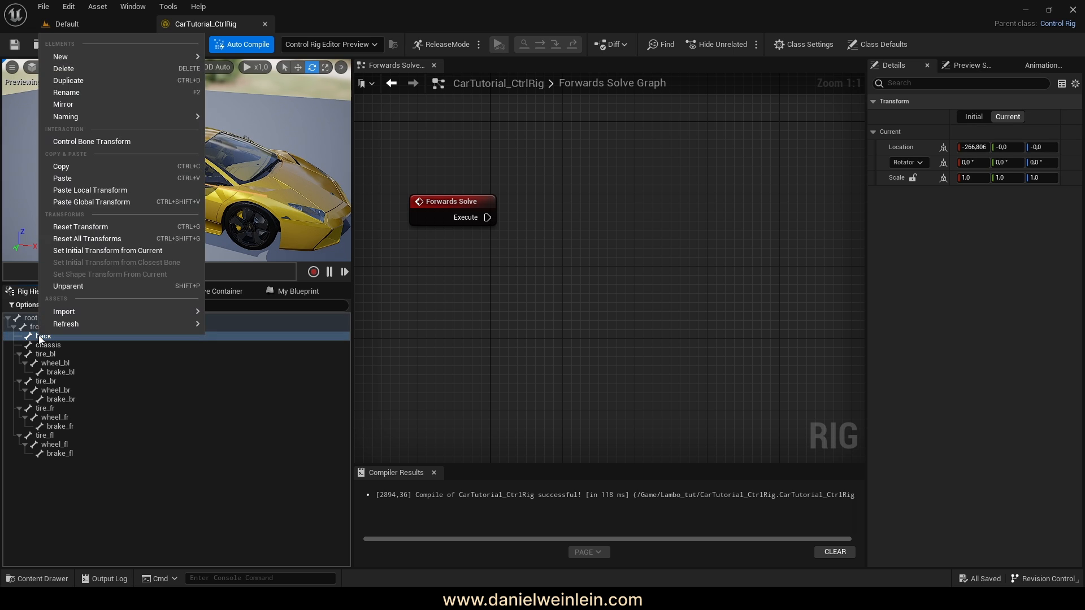
{"action": "mouse_move", "coordinate": [137, 54]}
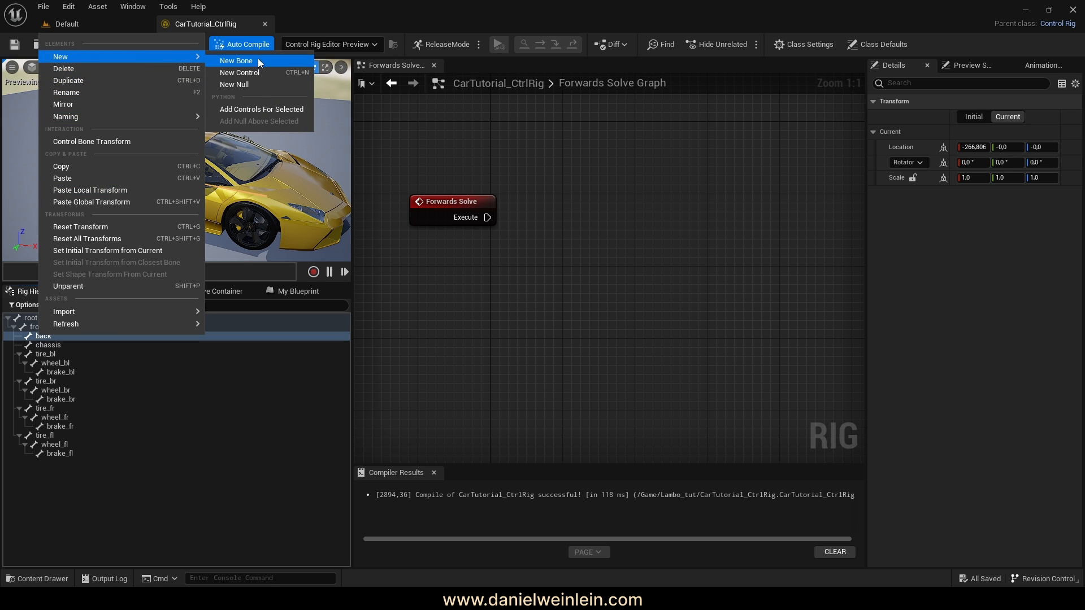
{"action": "left_click", "coordinate": [250, 73]}
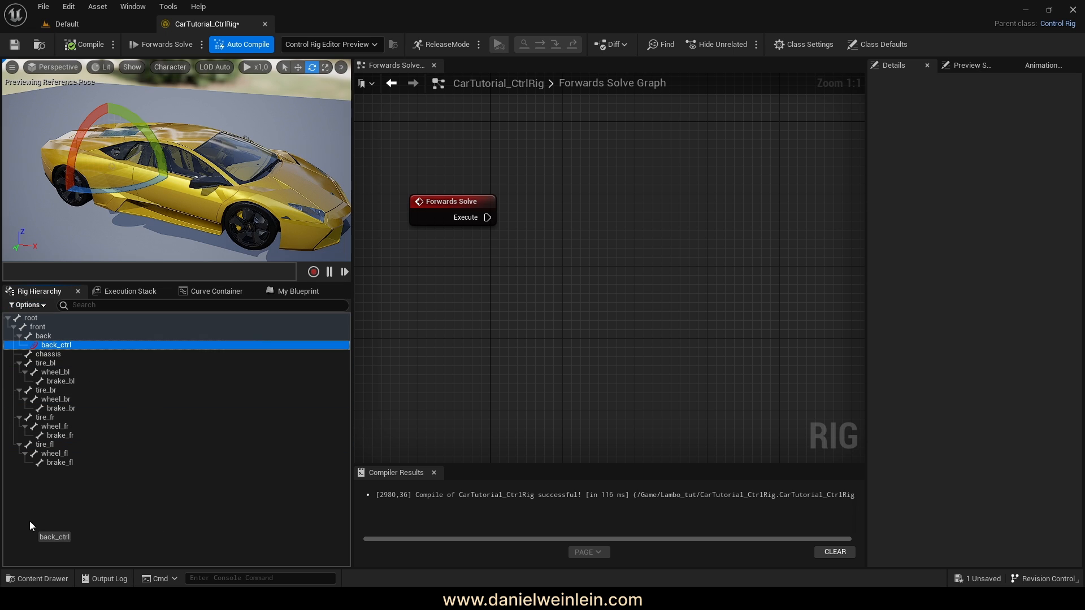
{"action": "left_click_drag", "start_coordinate": [44, 496], "coordinate": [40, 498]}
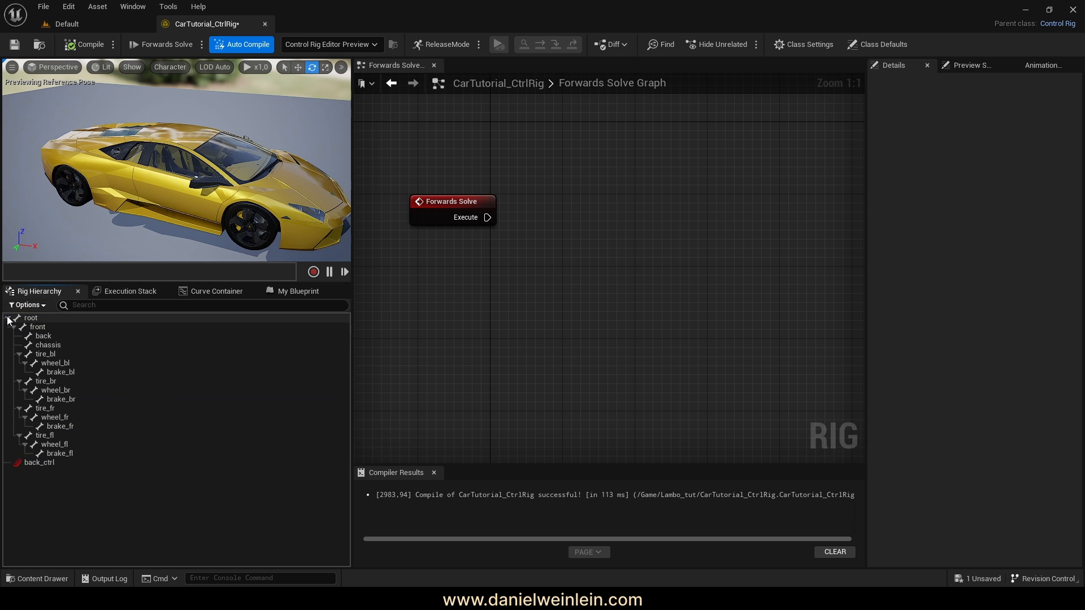
- Check the placement of back_ctrl relative to the root bone chain, and select the control to show its properties
{"action": "left_click", "coordinate": [8, 318]}
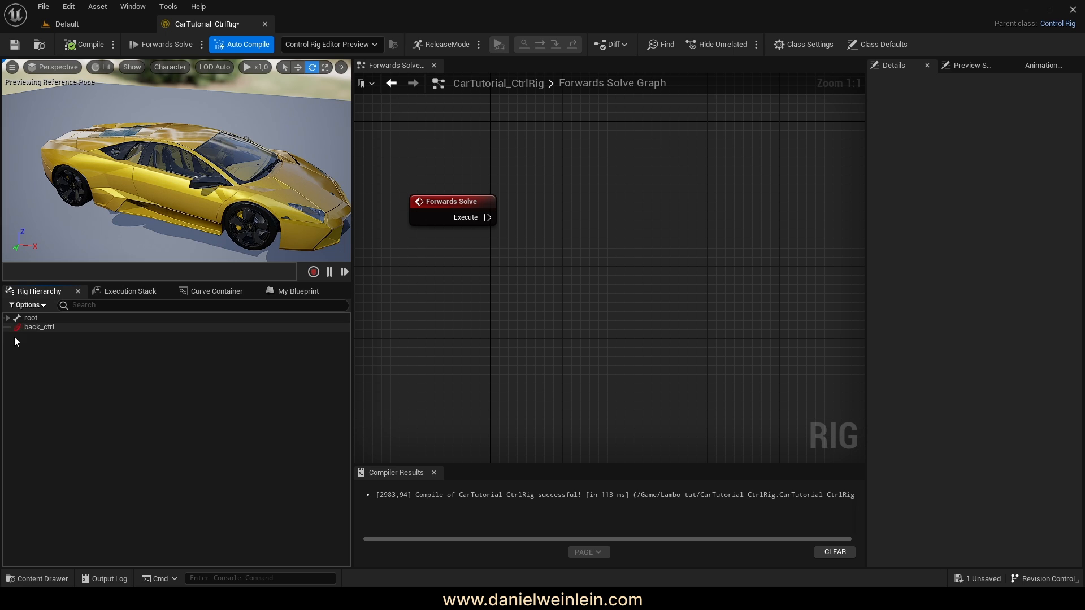
{"action": "left_click", "coordinate": [8, 318]}
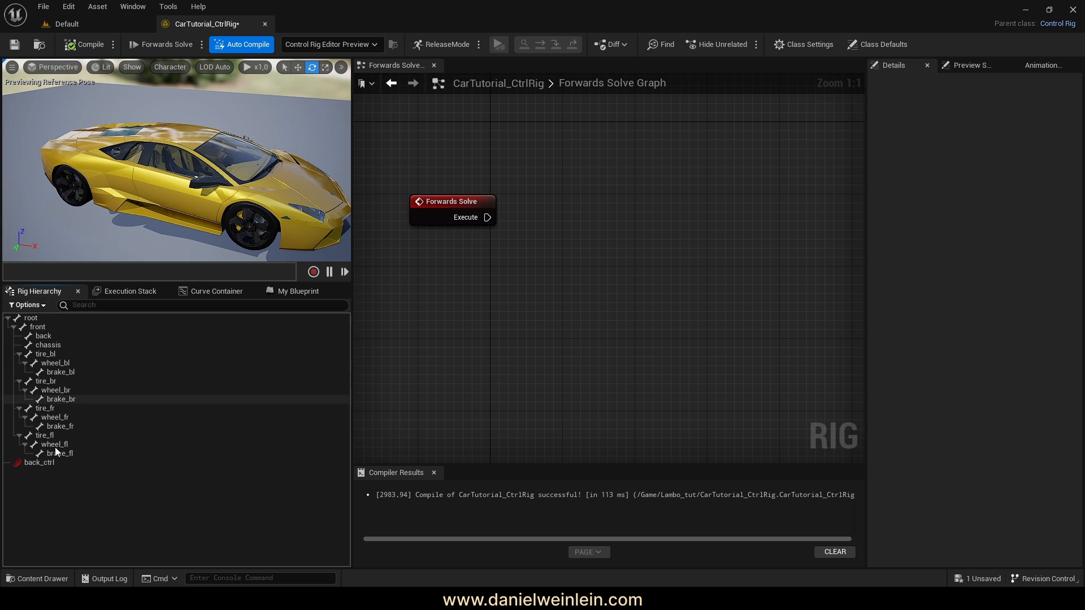
{"action": "left_click", "coordinate": [48, 464]}
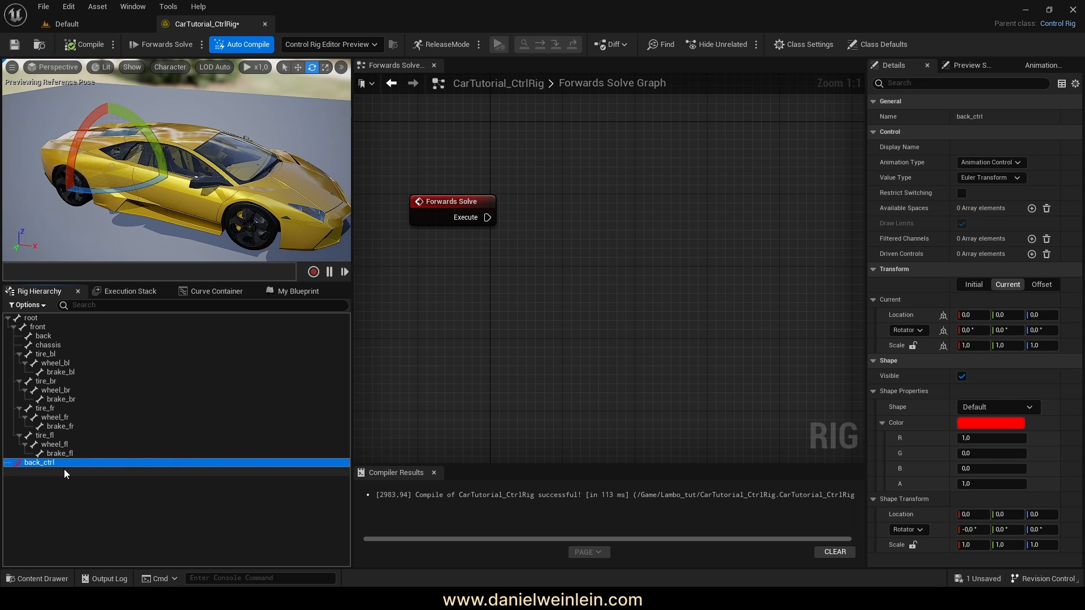
- Rename the back_ctrl control as drift and compile the Control Rig
{"action": "key", "text": "F2"}
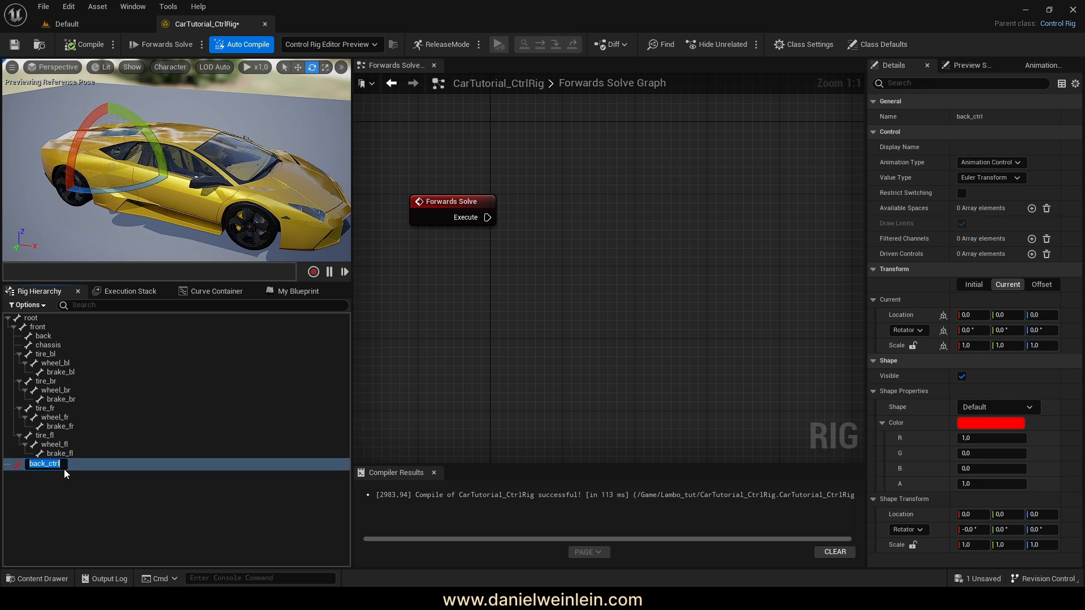
{"action": "key", "text": "Return"}
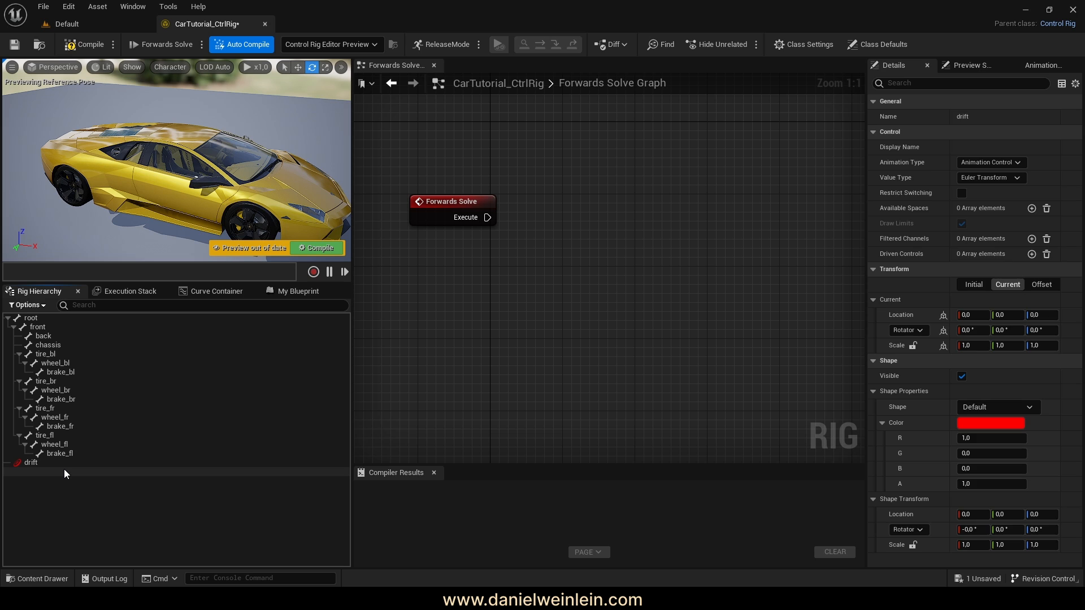
{"action": "left_click", "coordinate": [316, 249]}
- Set the drift control's shape to Circle_Thick and its colour to blue, with R 0, G about 0.027 and B 1
{"action": "left_click_drag", "start_coordinate": [352, 282], "coordinate": [417, 260]}
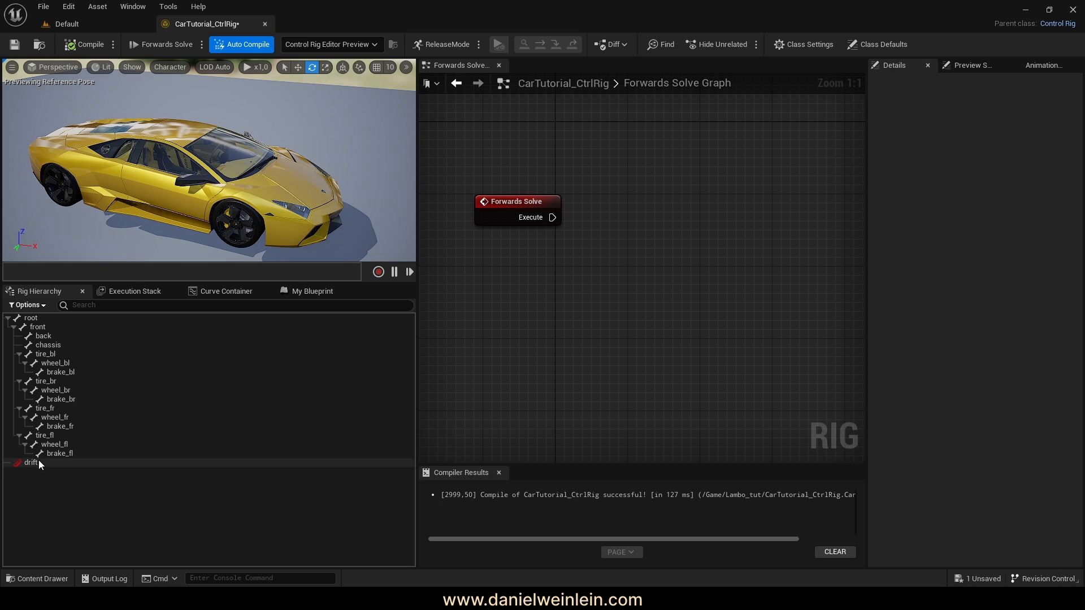
{"action": "mouse_move", "coordinate": [184, 163]}
{"action": "left_mouse_down"}
{"action": "mouse_move", "coordinate": [130, 168]}
{"action": "mouse_move", "coordinate": [198, 159]}
{"action": "left_mouse_up"}
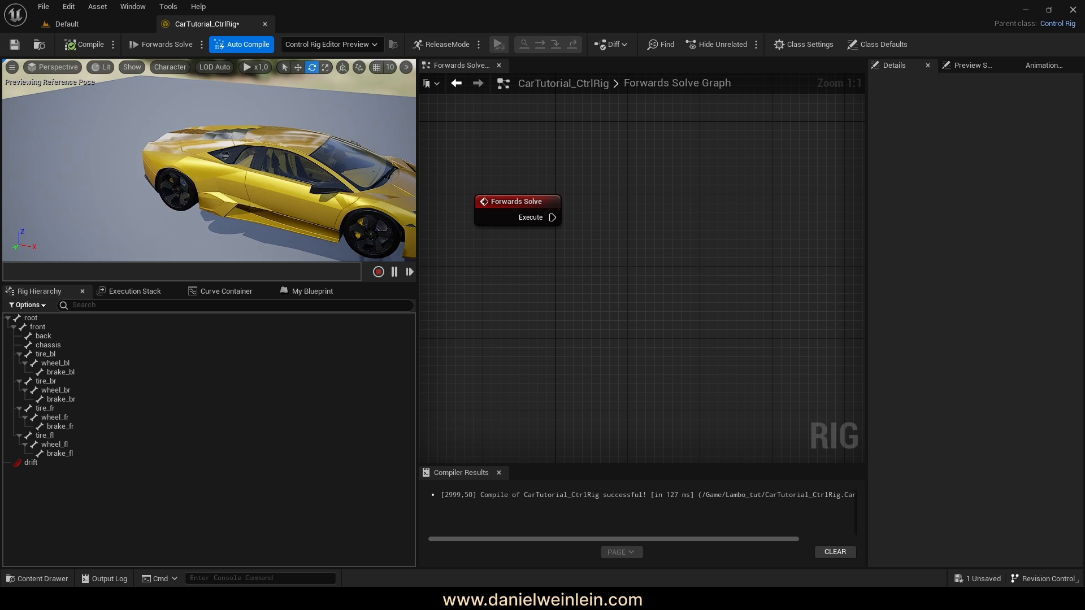
{"action": "left_click_drag", "start_coordinate": [162, 203], "coordinate": [268, 172]}
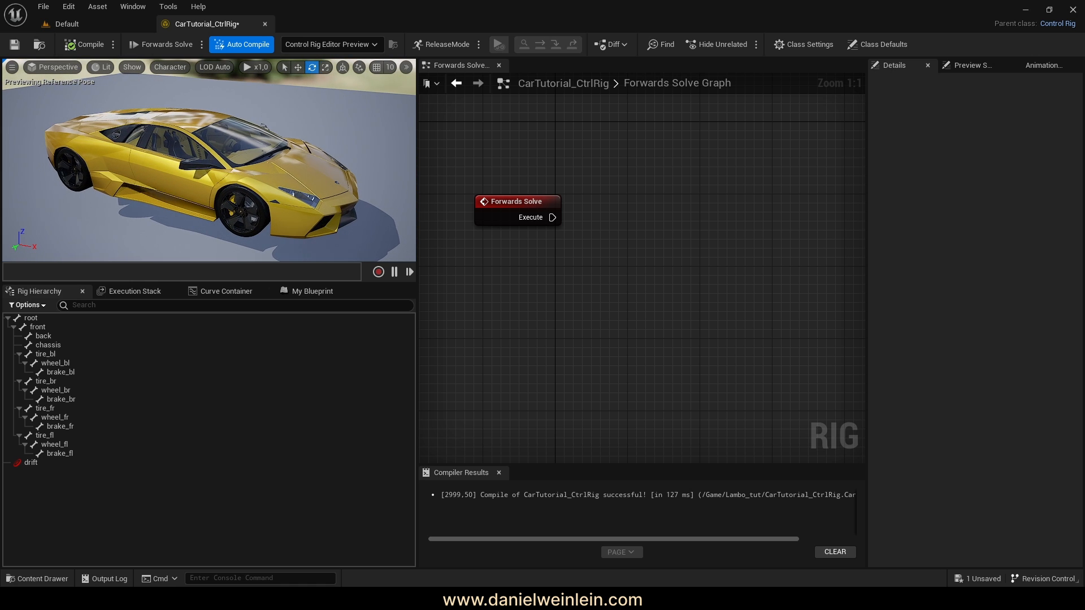
{"action": "left_click", "coordinate": [36, 463]}
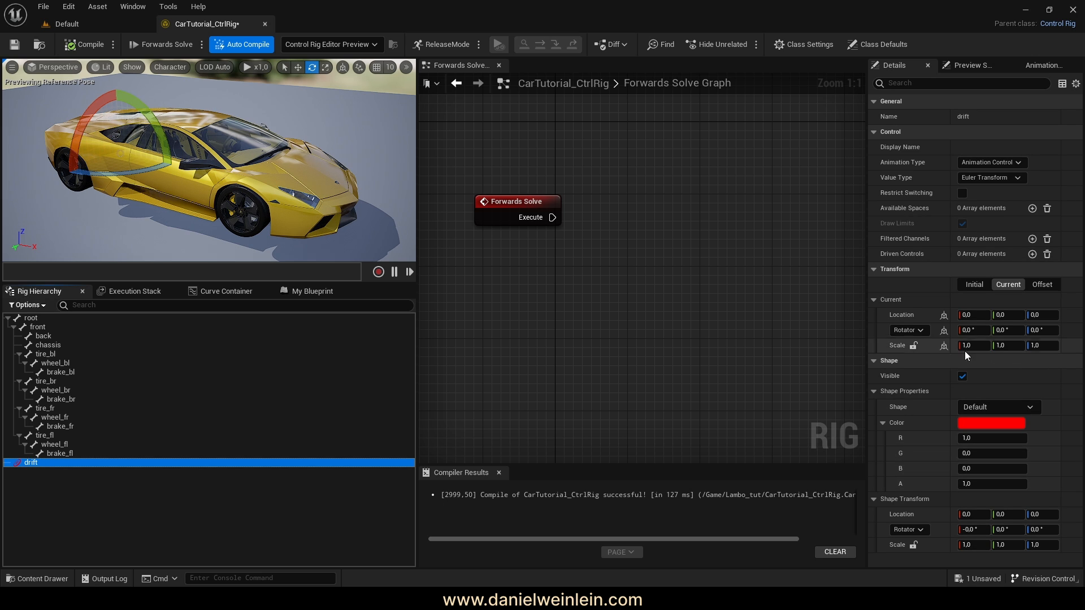
{"action": "left_click_drag", "start_coordinate": [867, 112], "coordinate": [547, 112]}
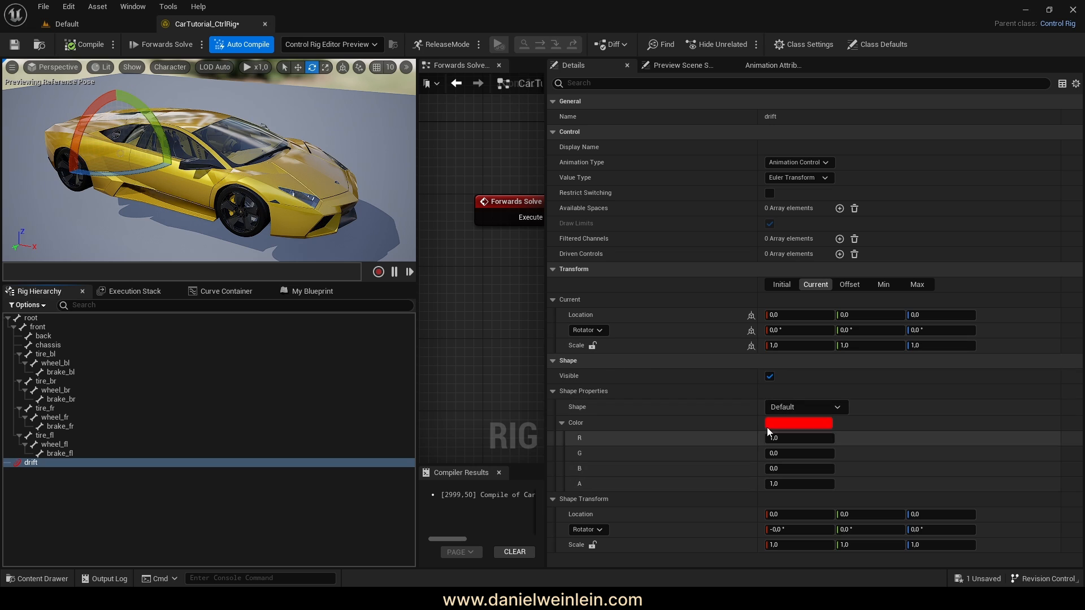
{"action": "left_click", "coordinate": [816, 408]}
{"action": "type", "text": "circ"}
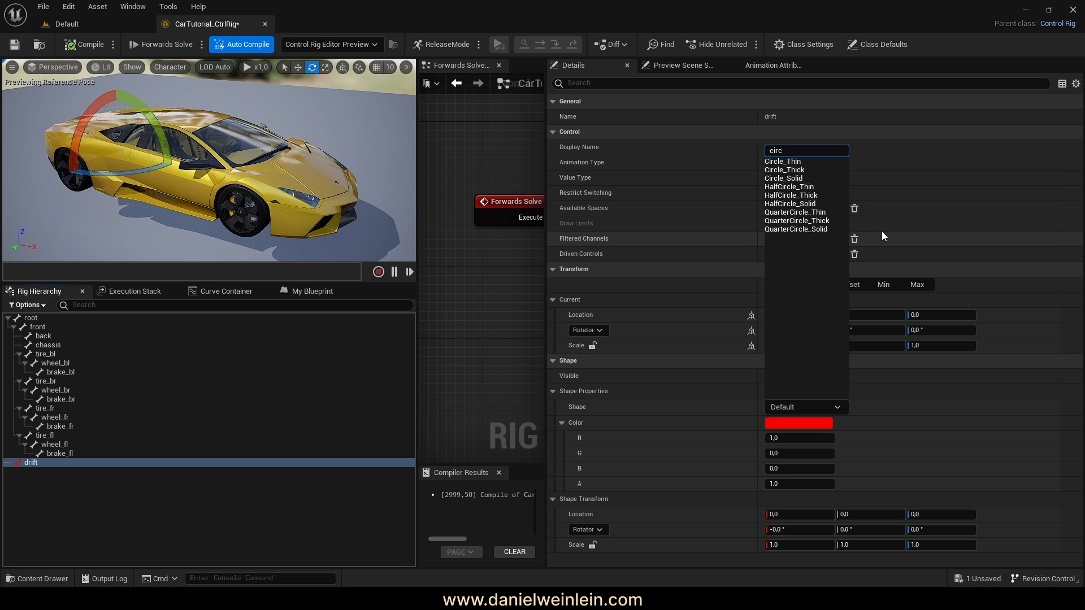
{"action": "left_click", "coordinate": [797, 170]}
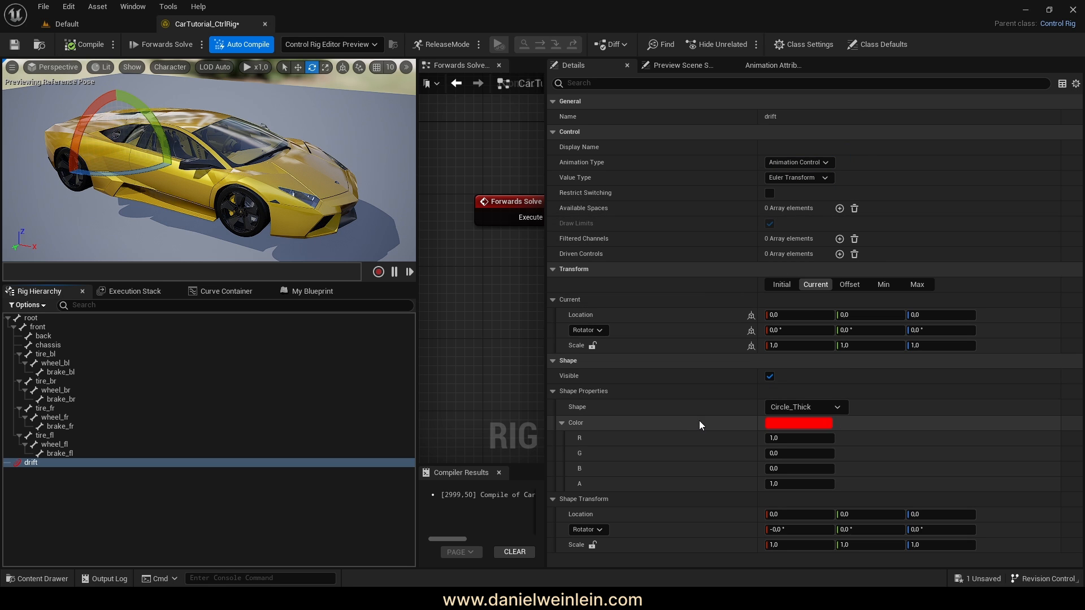
{"action": "left_click", "coordinate": [789, 424]}
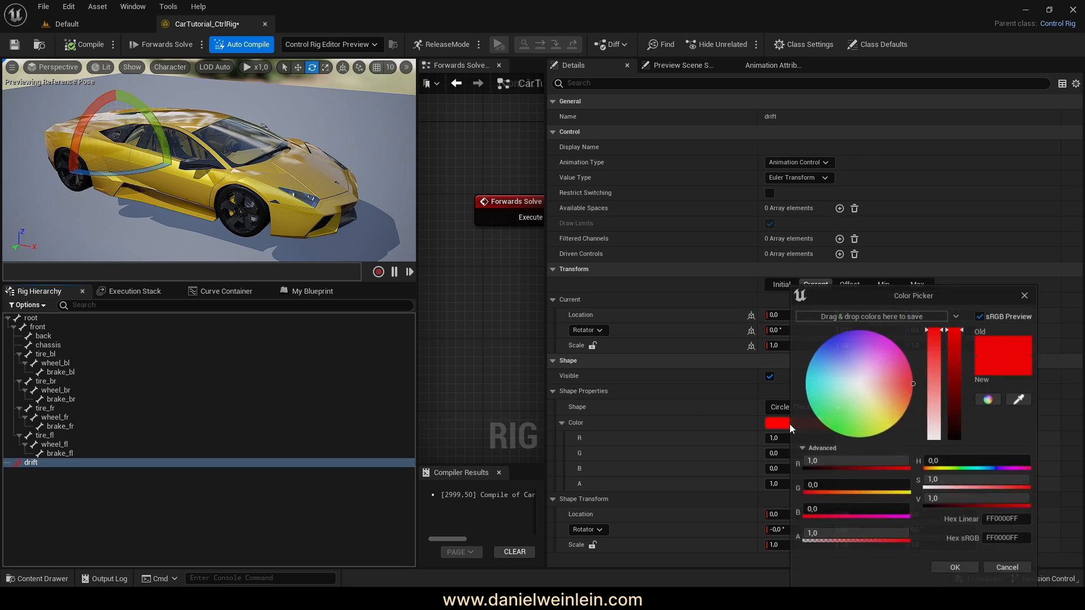
{"action": "left_click_drag", "start_coordinate": [842, 361], "coordinate": [831, 337]}
{"action": "left_click", "coordinate": [954, 568]}
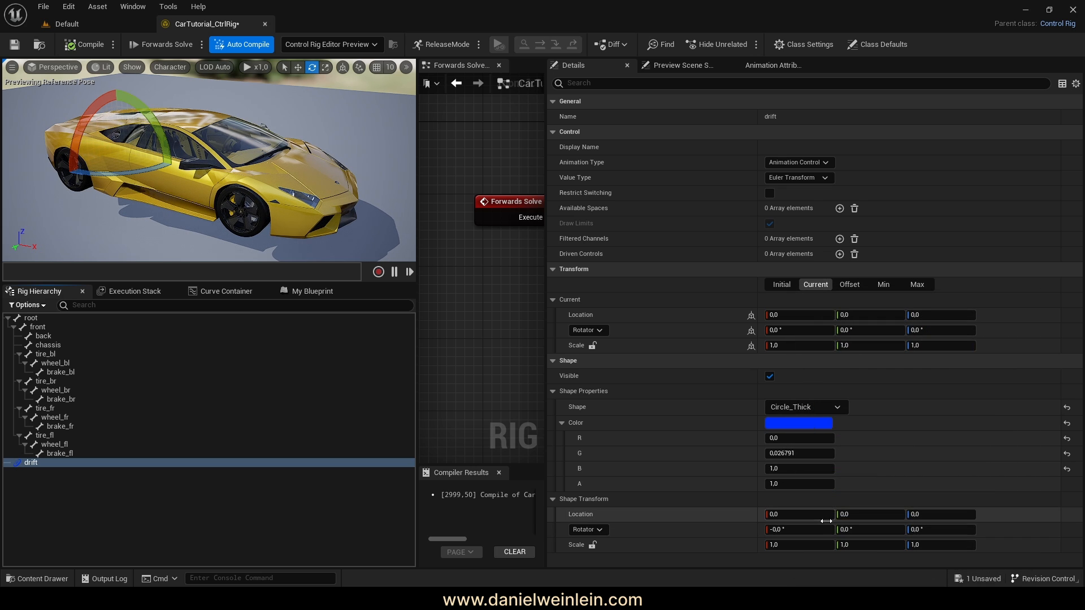
- Set the drift control's shape scale to 10 on X and 30 on Y and Z
{"action": "left_click", "coordinate": [814, 545]}
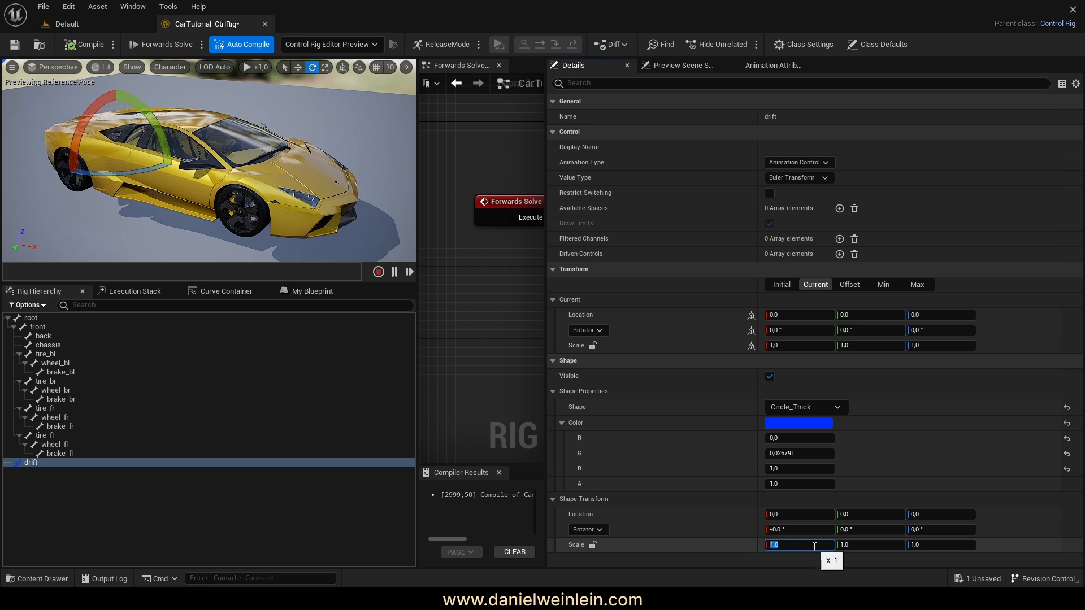
{"action": "type", "text": "30"}
{"action": "key", "text": "Return"}
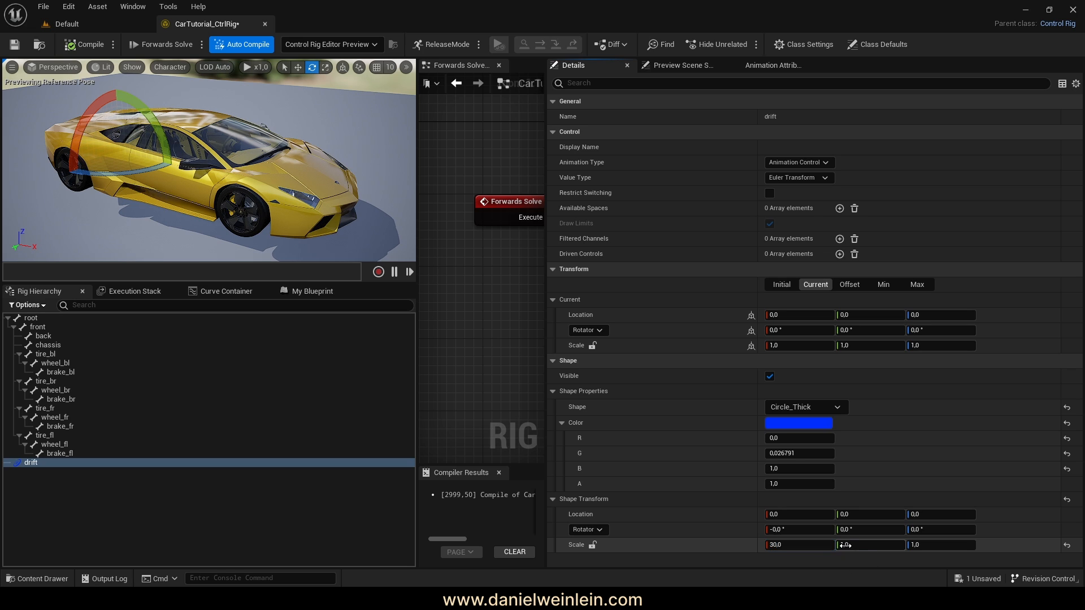
{"action": "left_click", "coordinate": [846, 546]}
{"action": "type", "text": "30"}
{"action": "key", "text": "Return"}
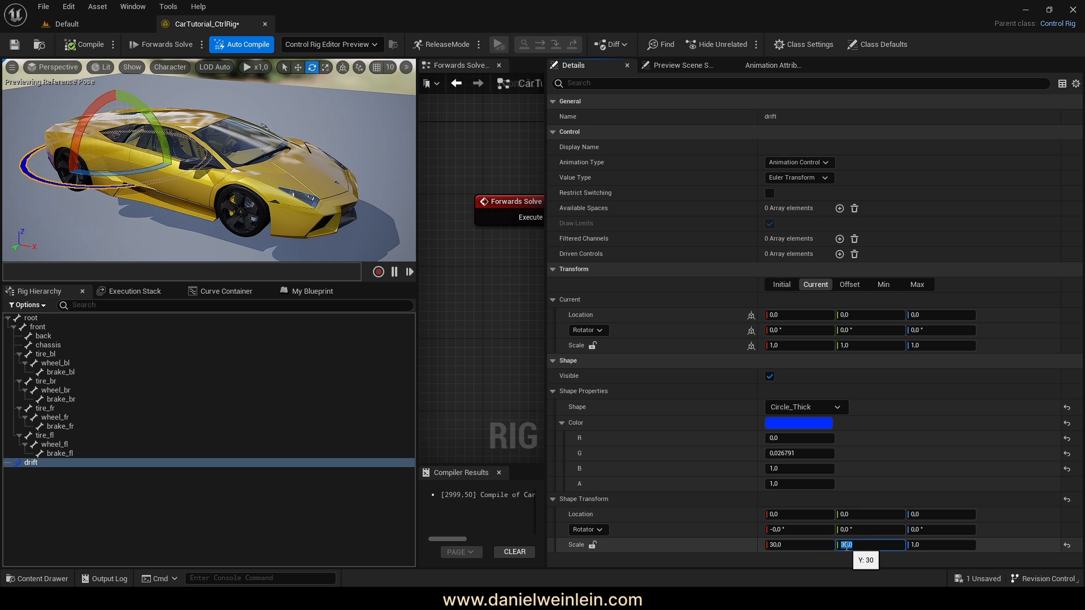
{"action": "left_click", "coordinate": [925, 548]}
{"action": "type", "text": "30"}
{"action": "key", "text": "Return"}
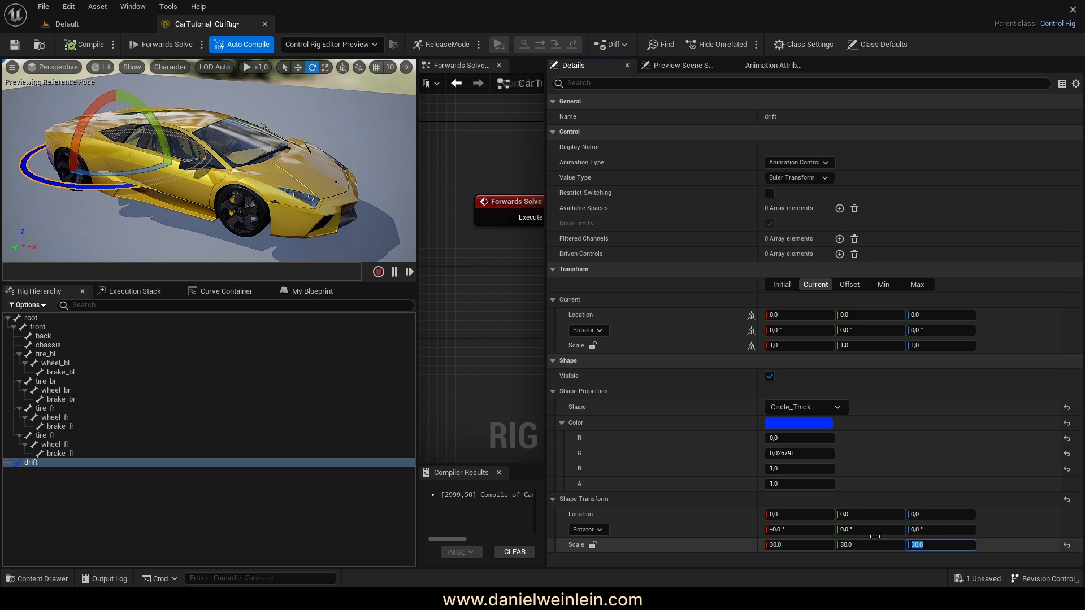
{"action": "left_click", "coordinate": [791, 545]}
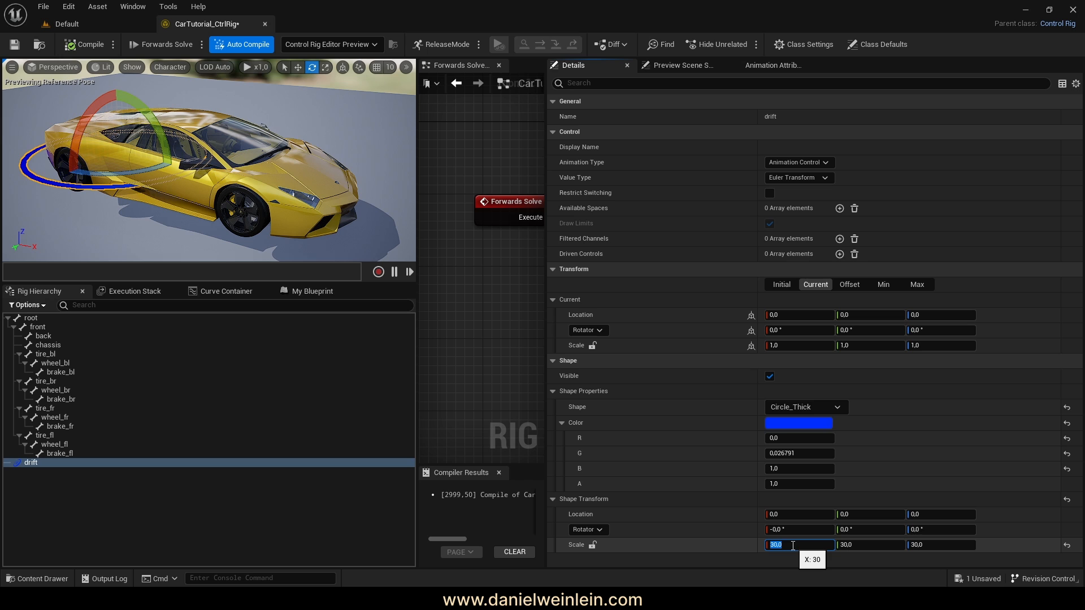
{"action": "key", "text": "Return"}
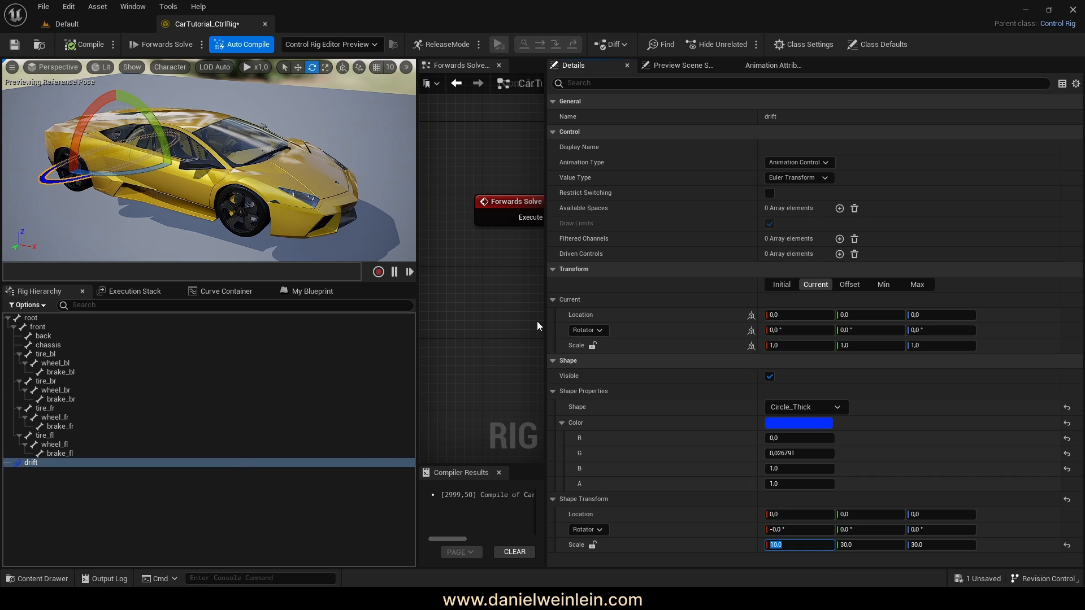
- Add a Get Transform node for the drift control to the graph and place it below the Forwards Solve node
{"action": "left_click_drag", "start_coordinate": [551, 314], "coordinate": [890, 321]}
{"action": "right_click_drag", "start_coordinate": [615, 303], "coordinate": [568, 311]}
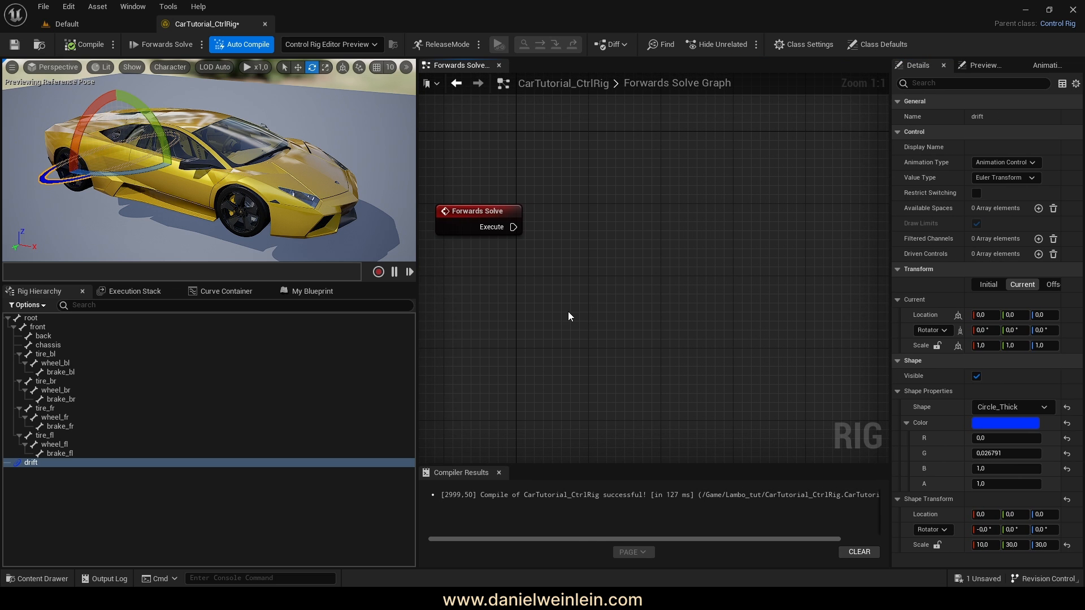
{"action": "left_click", "coordinate": [117, 501]}
{"action": "left_click", "coordinate": [31, 461]}
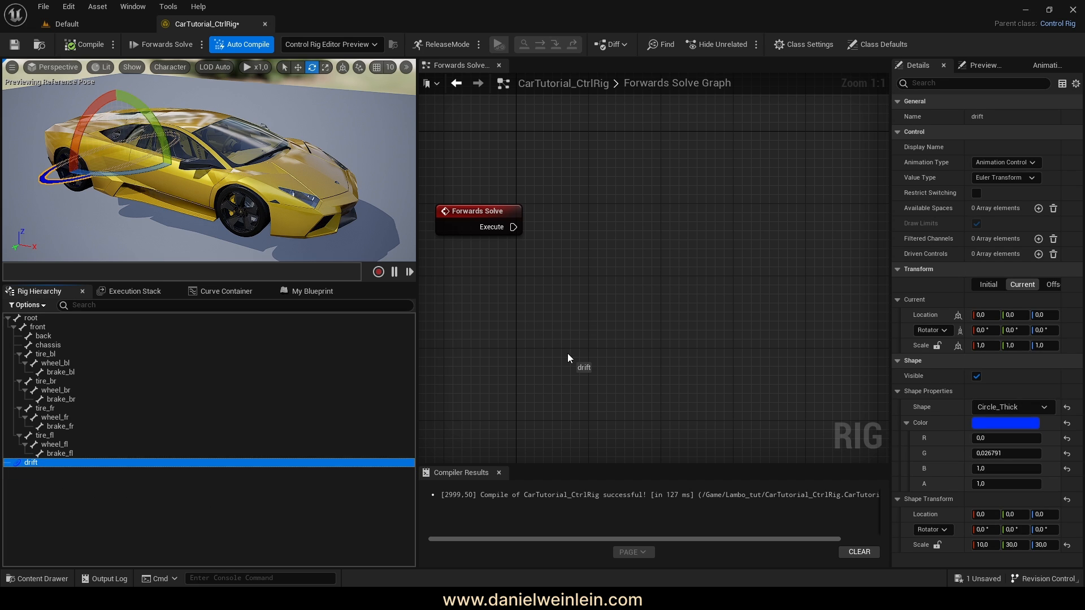
{"action": "left_click_drag", "start_coordinate": [528, 320], "coordinate": [528, 317]}
{"action": "left_click", "coordinate": [559, 340]}
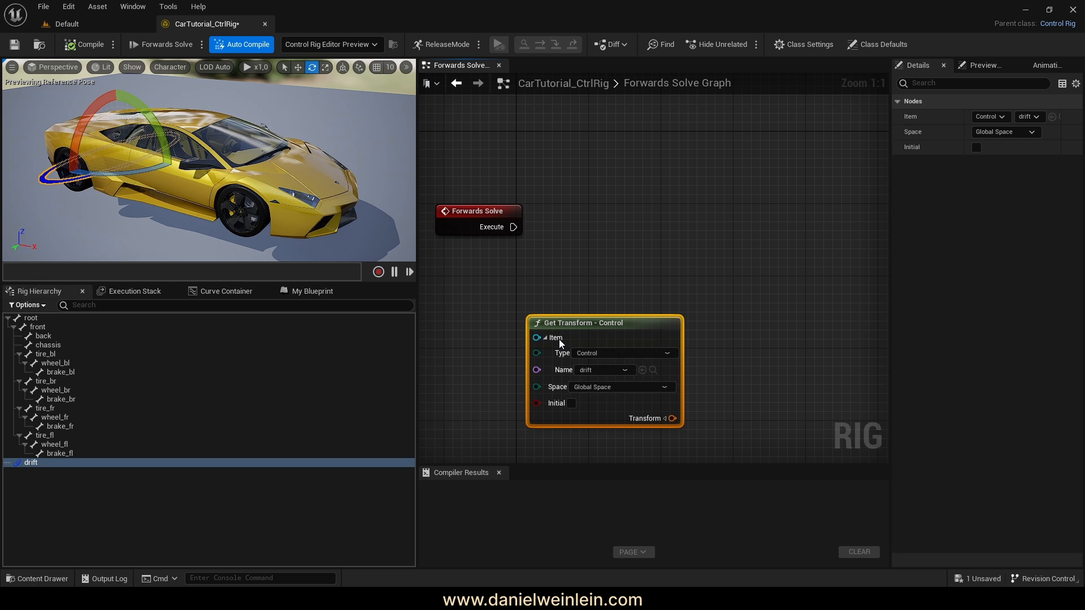
{"action": "left_click_drag", "start_coordinate": [608, 326], "coordinate": [516, 293]}
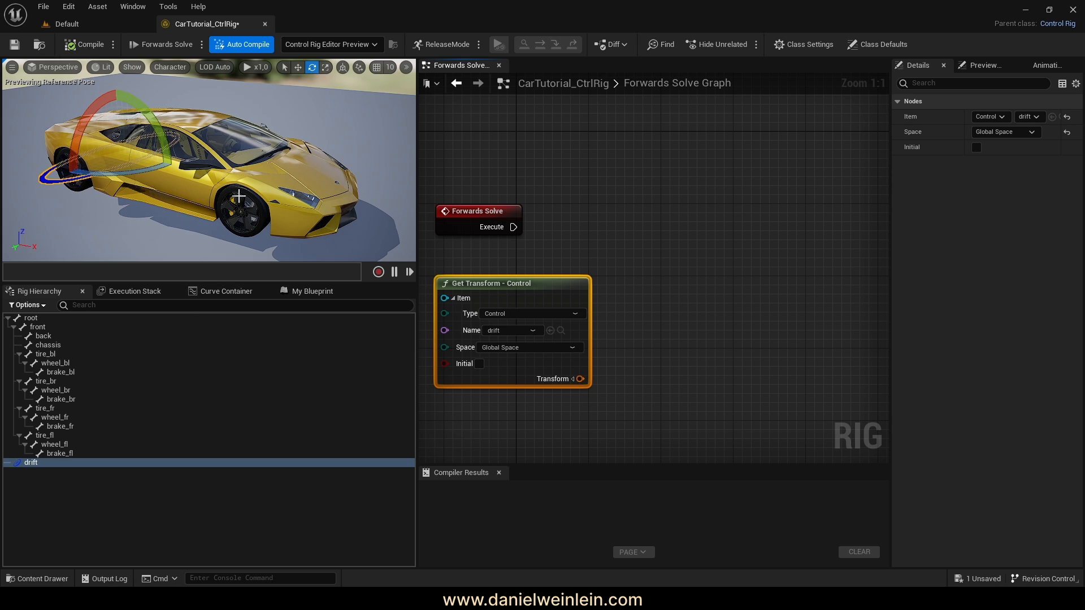
- Add a Basic IK node to the graph beside the Forwards Solve and Get Transform nodes
{"action": "right_click", "coordinate": [660, 238]}
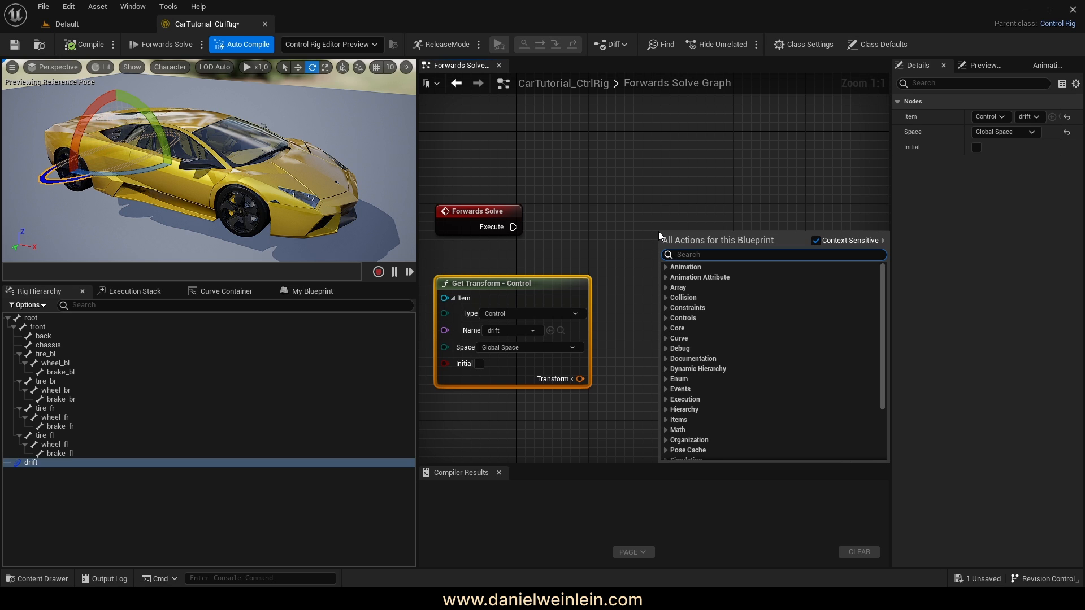
{"action": "type", "text": "ik"}
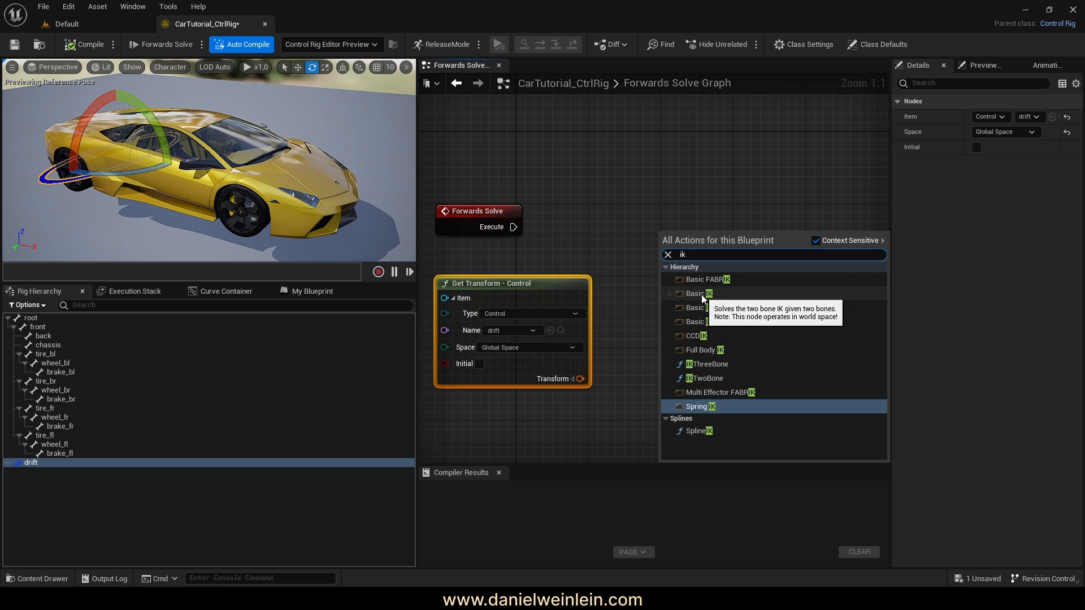
{"action": "left_click", "coordinate": [703, 295]}
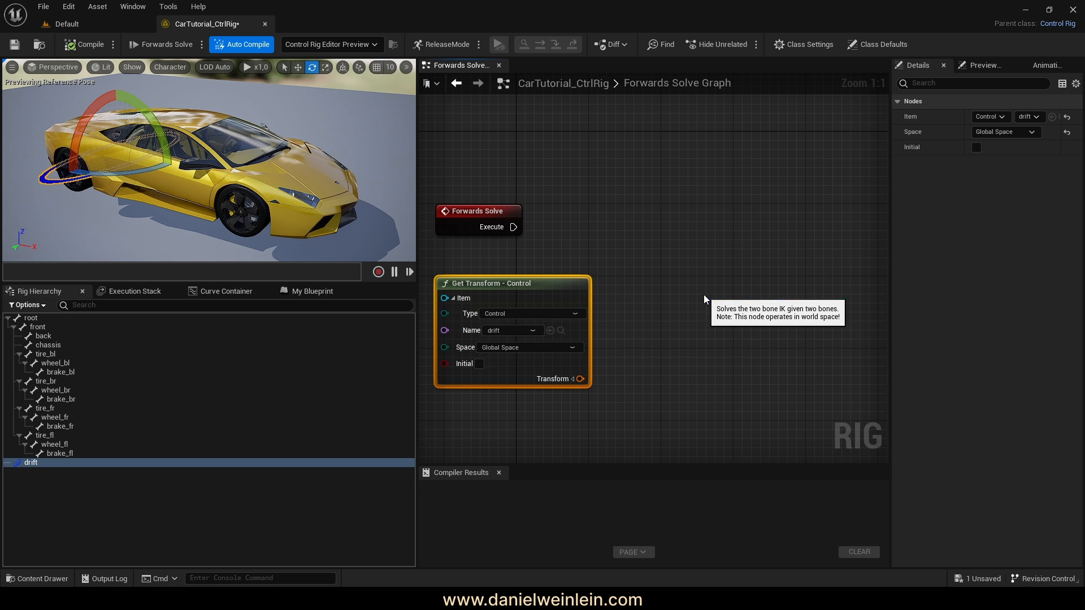
{"action": "left_click_drag", "start_coordinate": [713, 247], "coordinate": [670, 194]}
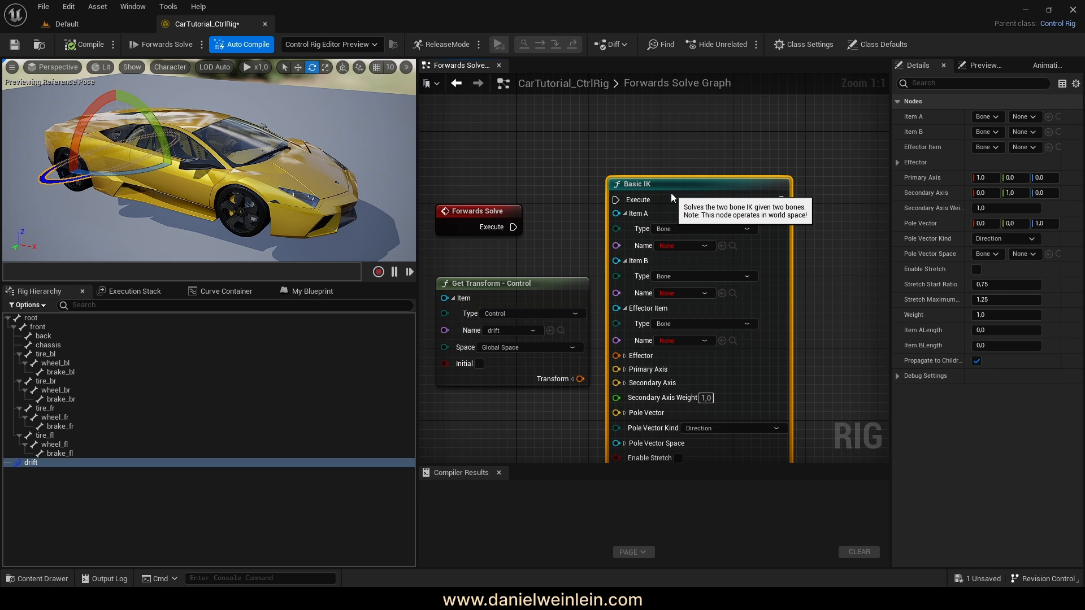
- Set the Basic IK node's Item A bone to front, and its Item B and Effector Item bones to back
{"action": "right_click_drag", "start_coordinate": [713, 290], "coordinate": [680, 297]}
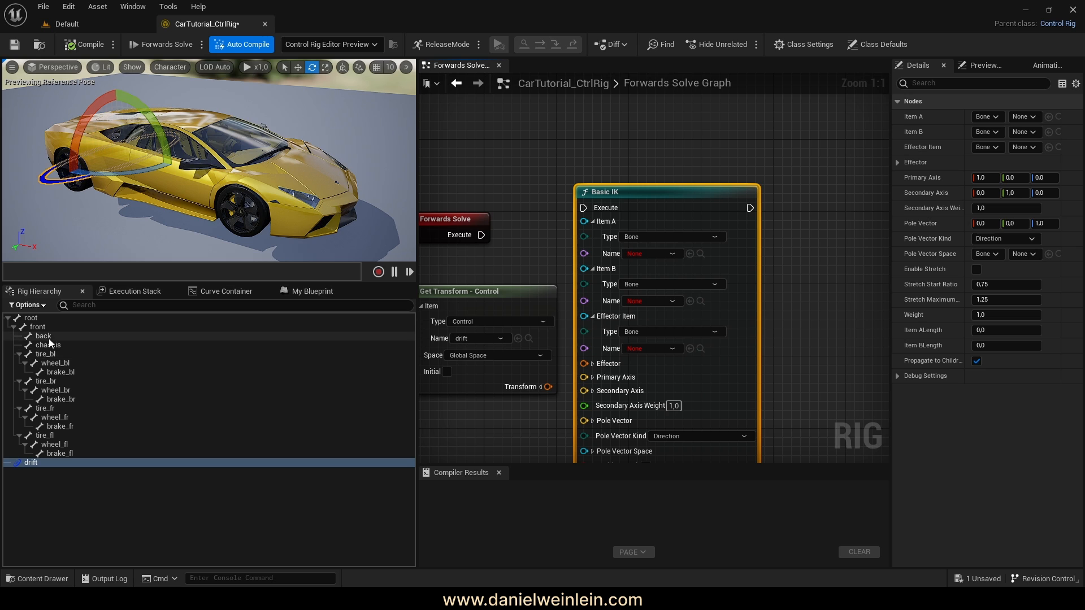
{"action": "left_click", "coordinate": [640, 254]}
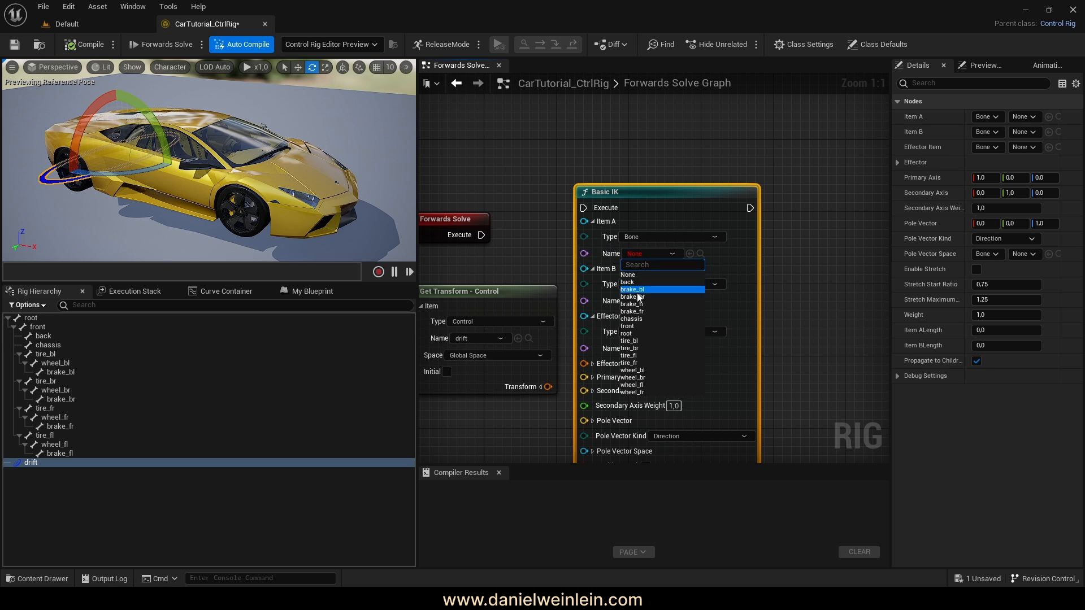
{"action": "left_click", "coordinate": [634, 327]}
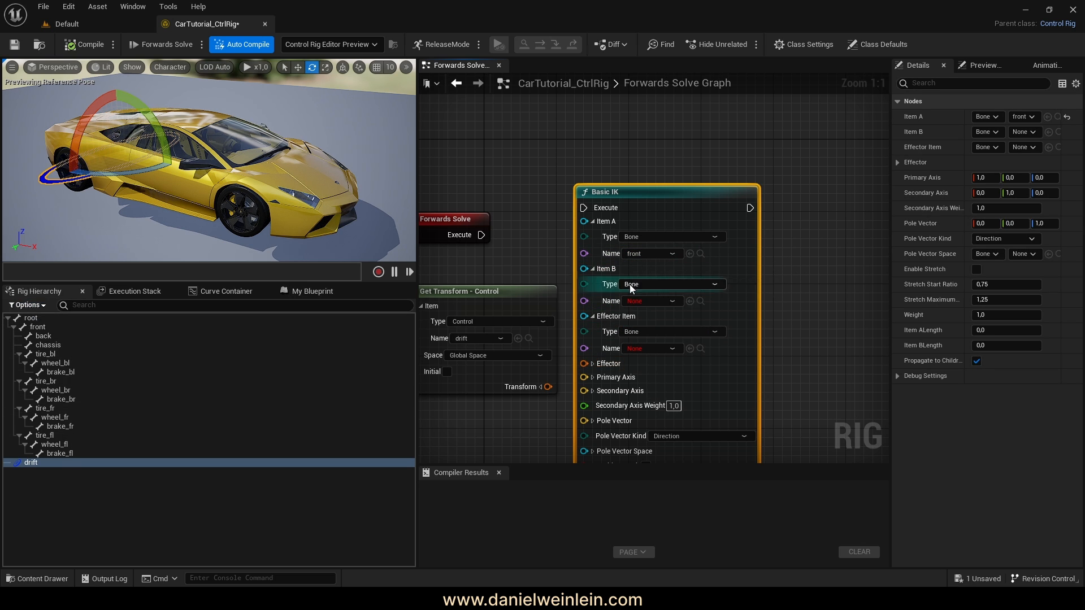
{"action": "left_click", "coordinate": [656, 303]}
{"action": "left_click", "coordinate": [641, 330]}
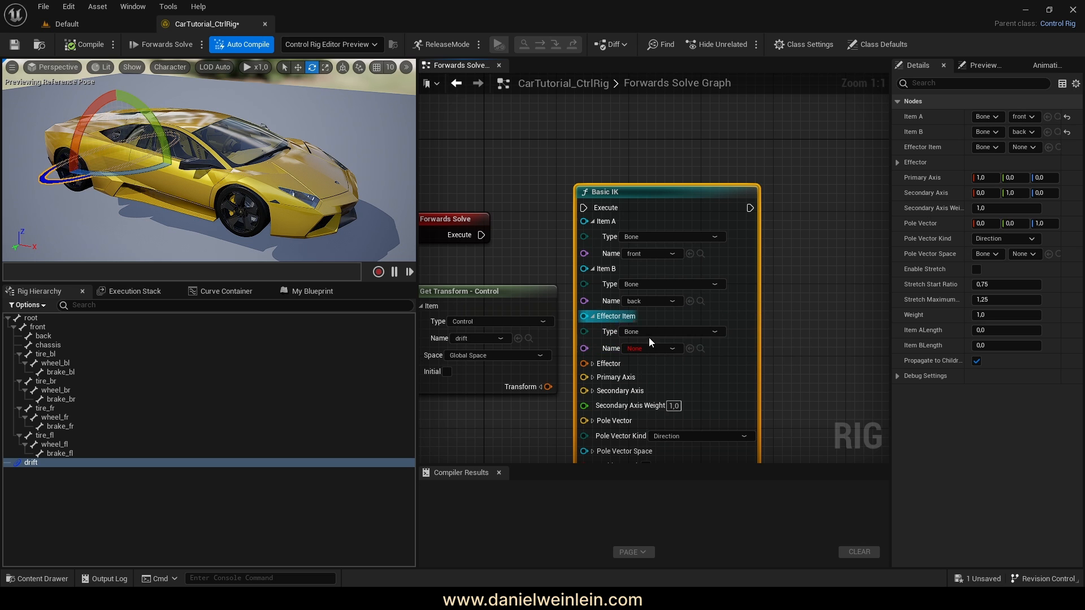
{"action": "left_click", "coordinate": [635, 348]}
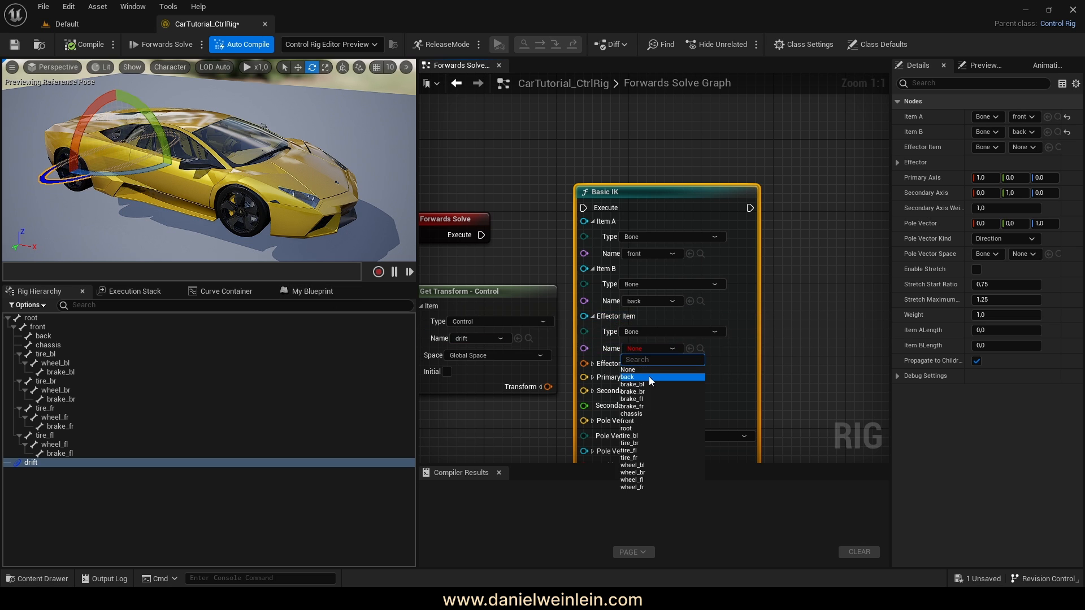
{"action": "left_click", "coordinate": [649, 376]}
- Space the two nodes apart, connect the drift Transform output to Basic IK's Effector input, and set Item BLength to 1.0
{"action": "left_click_drag", "start_coordinate": [665, 193], "coordinate": [771, 185]}
{"action": "right_click_drag", "start_coordinate": [616, 352], "coordinate": [626, 297]}
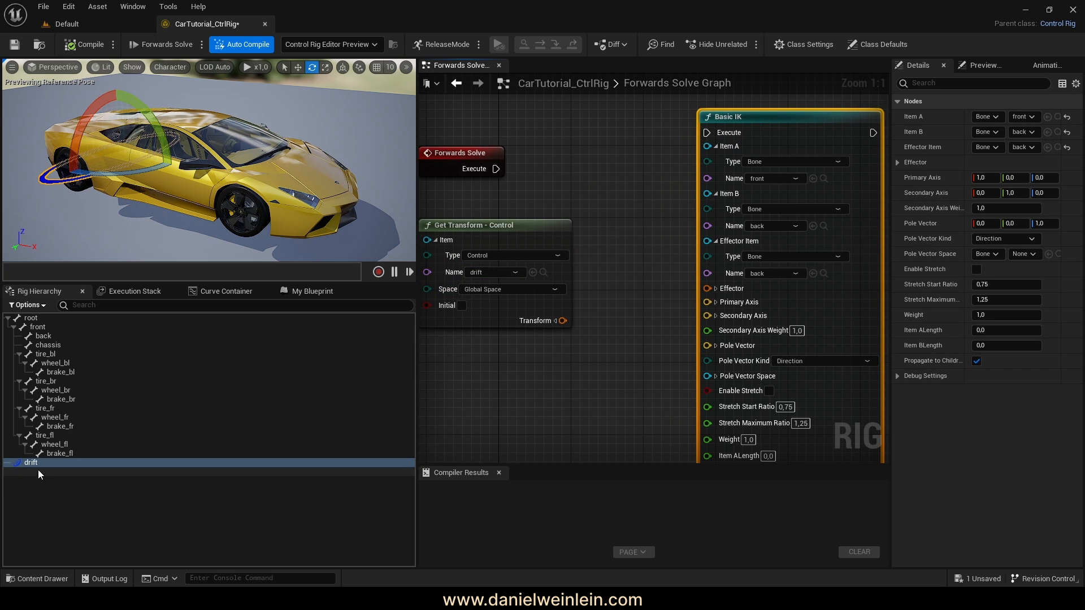
{"action": "left_click_drag", "start_coordinate": [501, 224], "coordinate": [528, 225]}
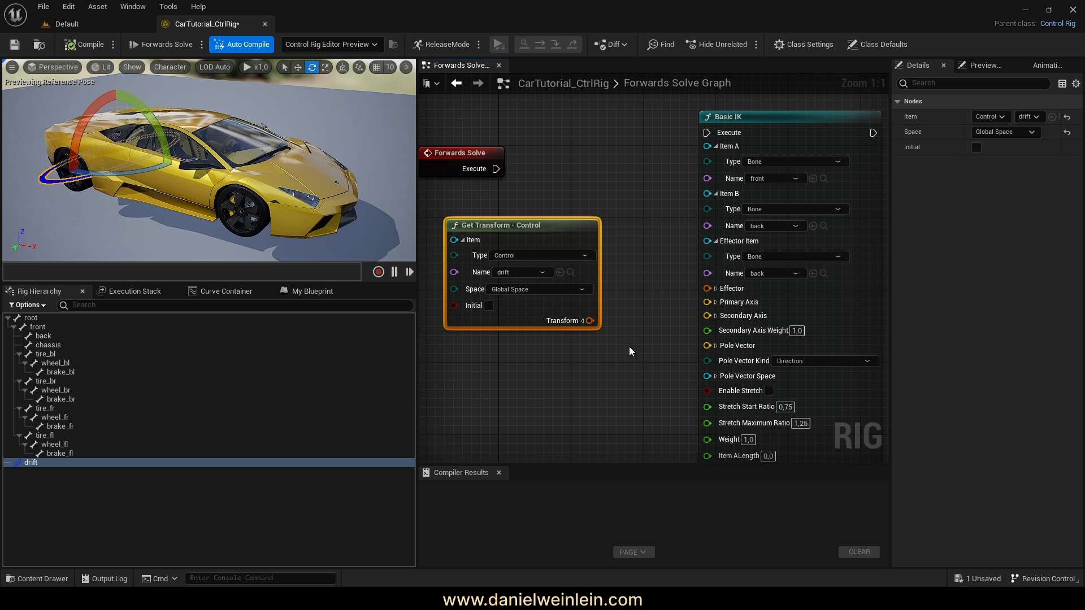
{"action": "left_click_drag", "start_coordinate": [590, 321], "coordinate": [708, 289]}
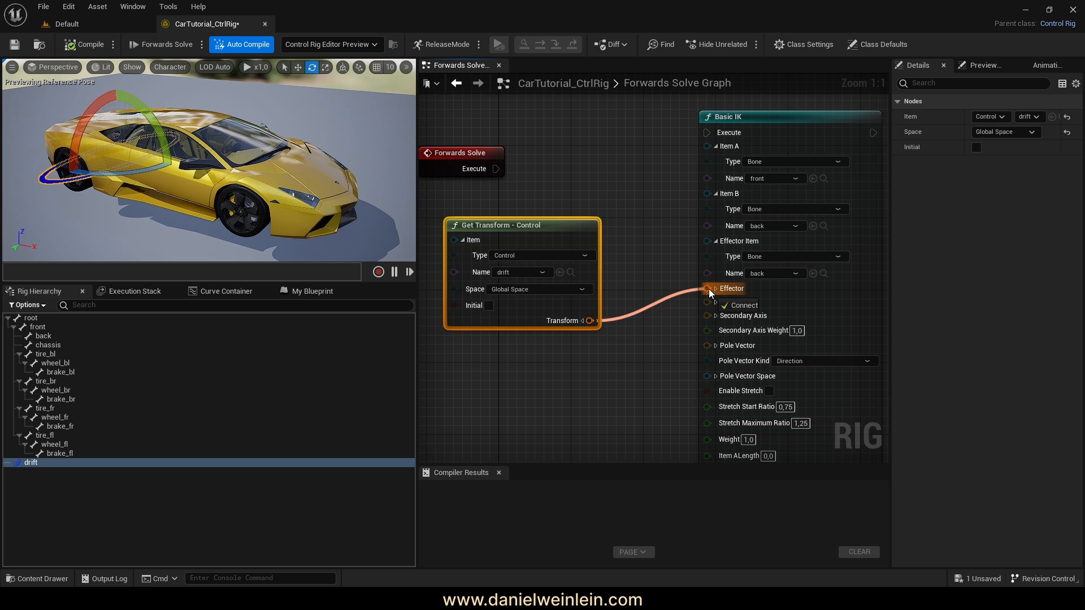
{"action": "left_click_drag", "start_coordinate": [709, 289], "coordinate": [709, 290]}
{"action": "right_click_drag", "start_coordinate": [657, 358], "coordinate": [581, 332]}
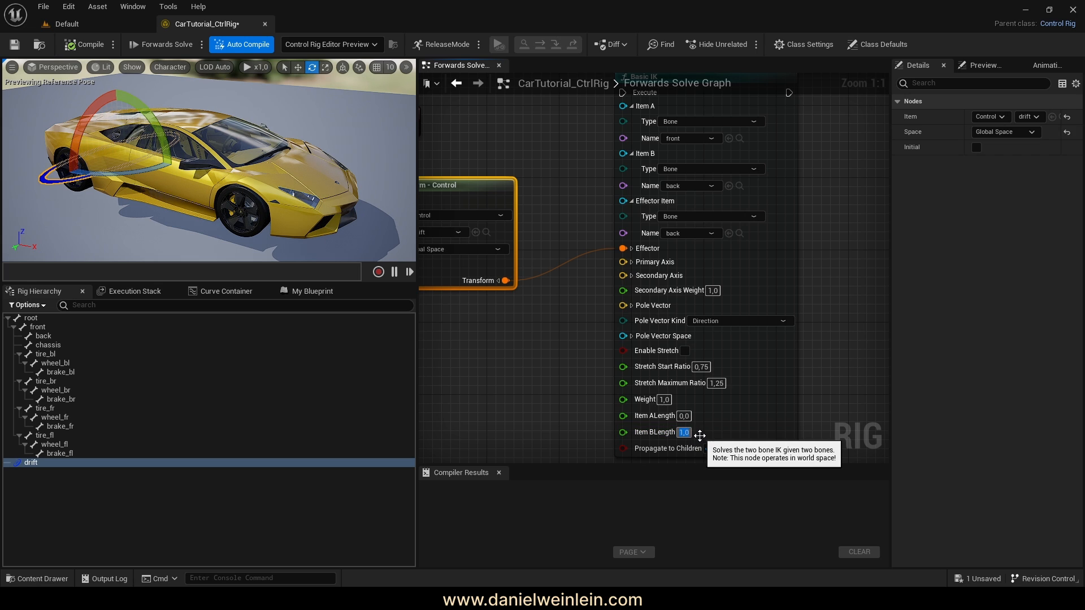
{"action": "right_click_drag", "start_coordinate": [592, 290], "coordinate": [666, 293]}
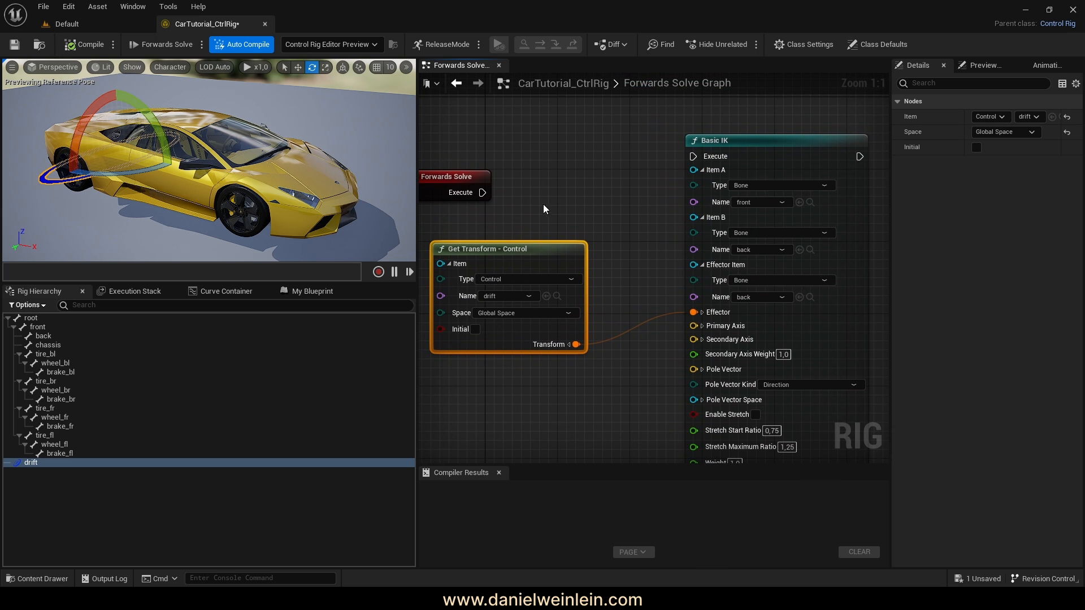
- Connect the Forwards Solve Execute output to the Basic IK node's Execute input and inspect the car's resulting pose
{"action": "left_click_drag", "start_coordinate": [482, 193], "coordinate": [581, 175]}
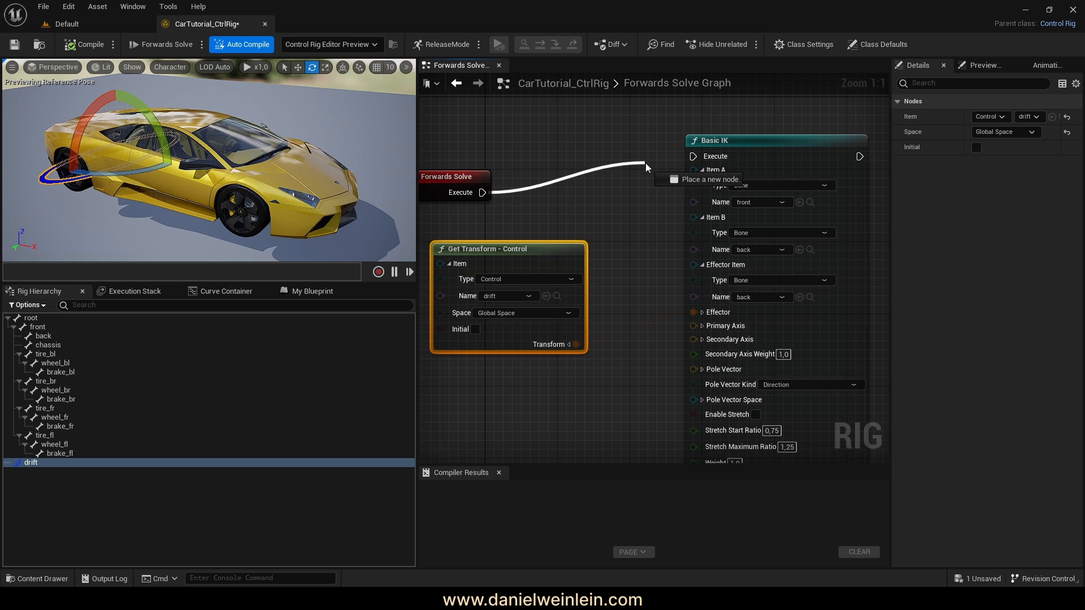
{"action": "left_click_drag", "start_coordinate": [694, 158], "coordinate": [694, 157]}
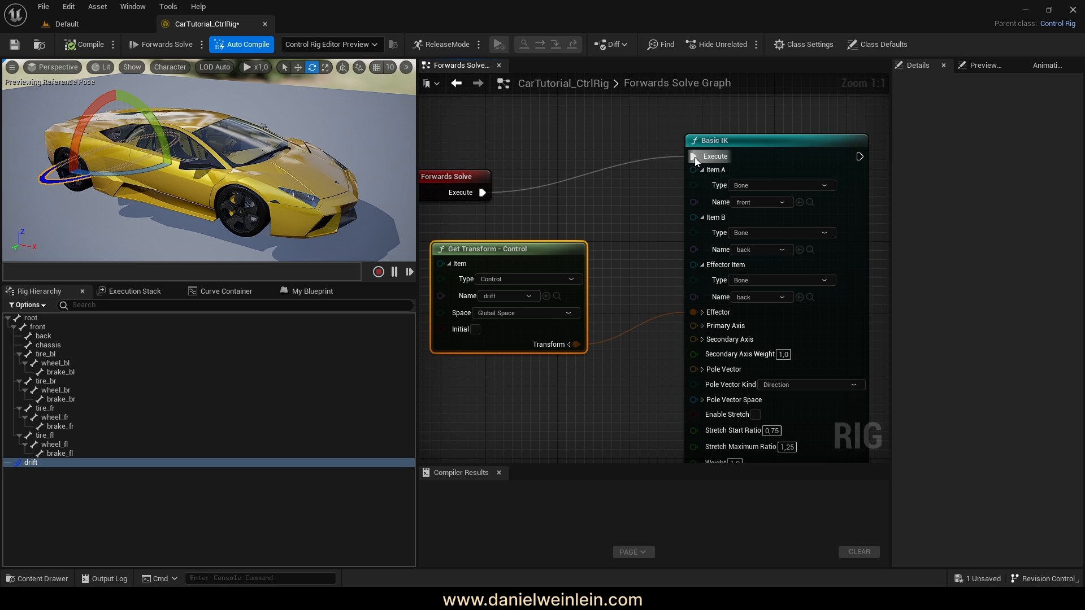
{"action": "right_click_drag", "start_coordinate": [240, 145], "coordinate": [365, 225]}
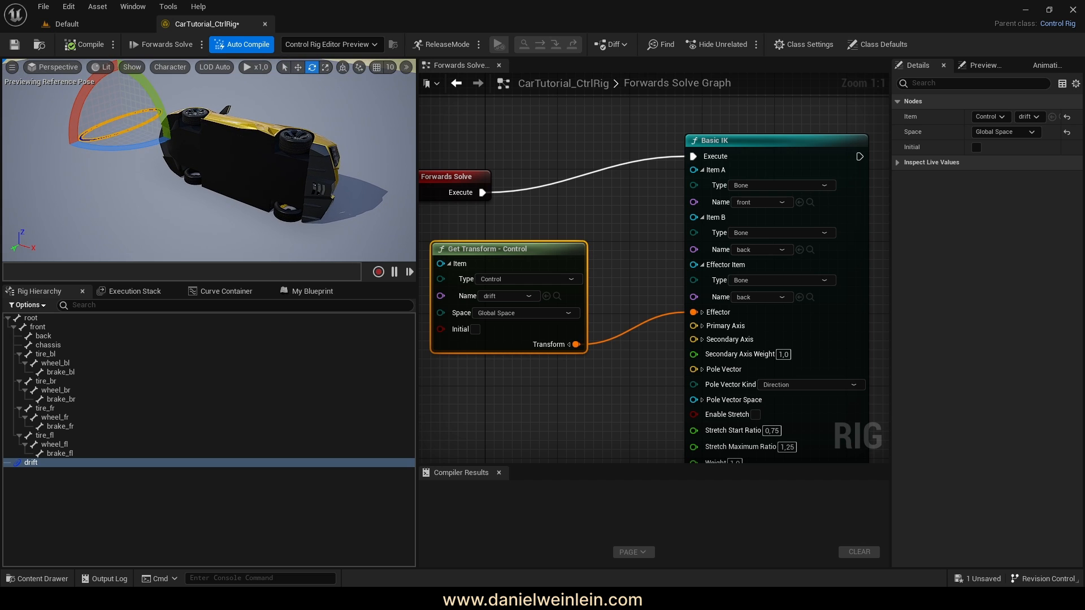
- Expand the Basic IK node's Primary Axis and set its X value to -1.0
{"action": "left_click", "coordinate": [702, 326]}
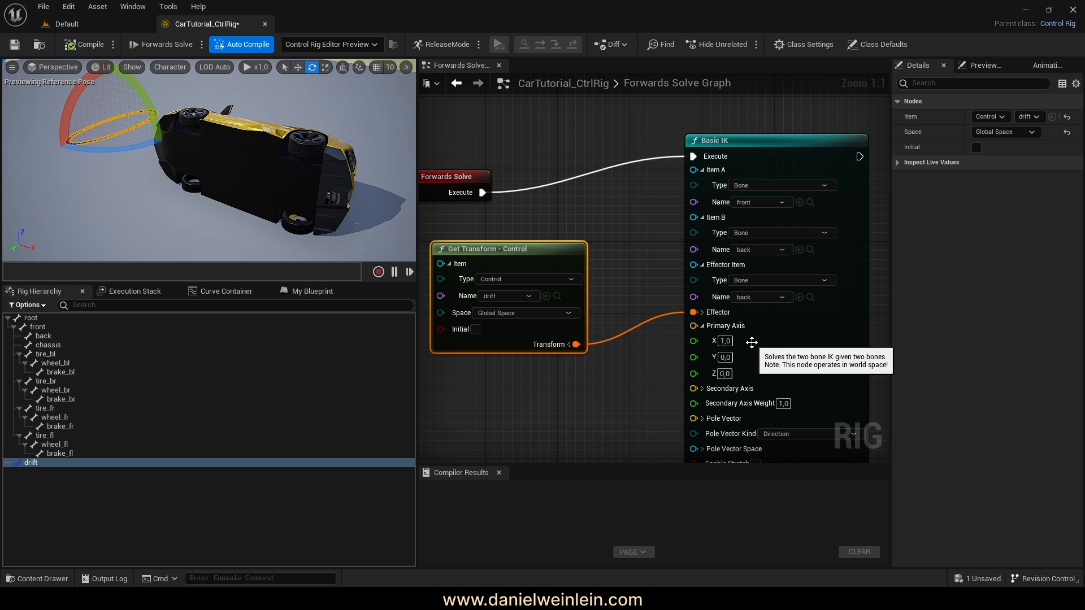
{"action": "right_click_drag", "start_coordinate": [224, 155], "coordinate": [286, 149]}
{"action": "left_click", "coordinate": [299, 67]}
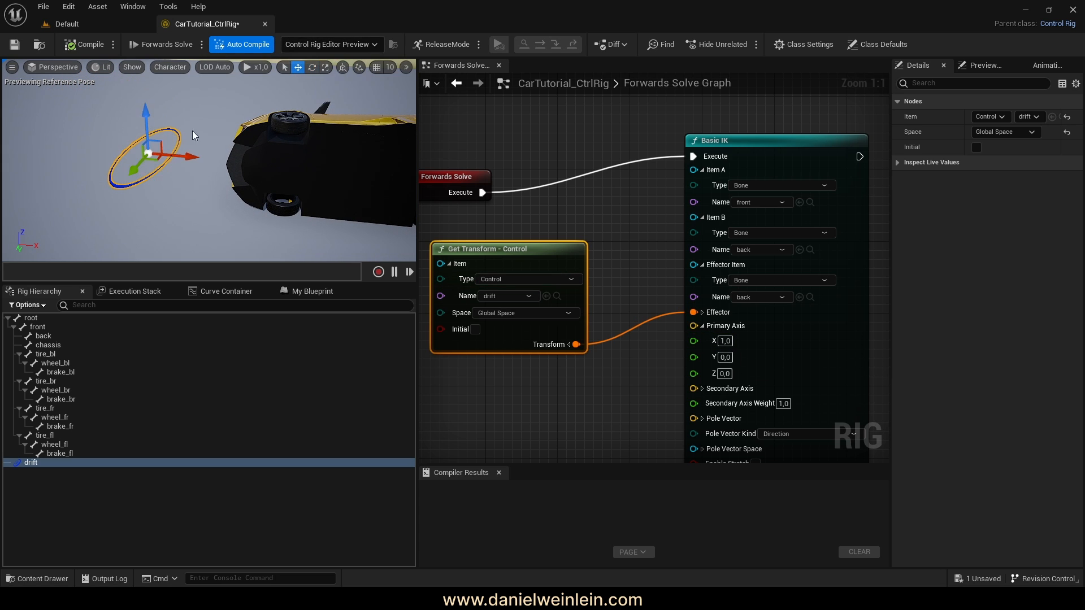
{"action": "mouse_move", "coordinate": [140, 160]}
{"action": "right_mouse_down"}
{"action": "mouse_move", "coordinate": [266, 168]}
{"action": "mouse_move", "coordinate": [142, 162]}
{"action": "right_mouse_up"}
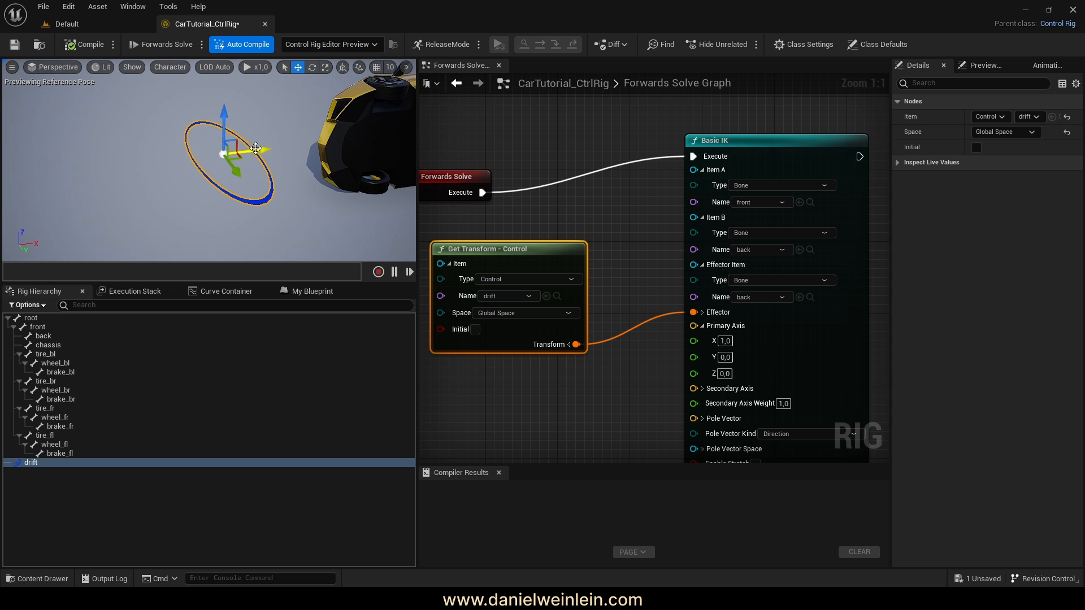
{"action": "right_click_drag", "start_coordinate": [314, 164], "coordinate": [282, 134]}
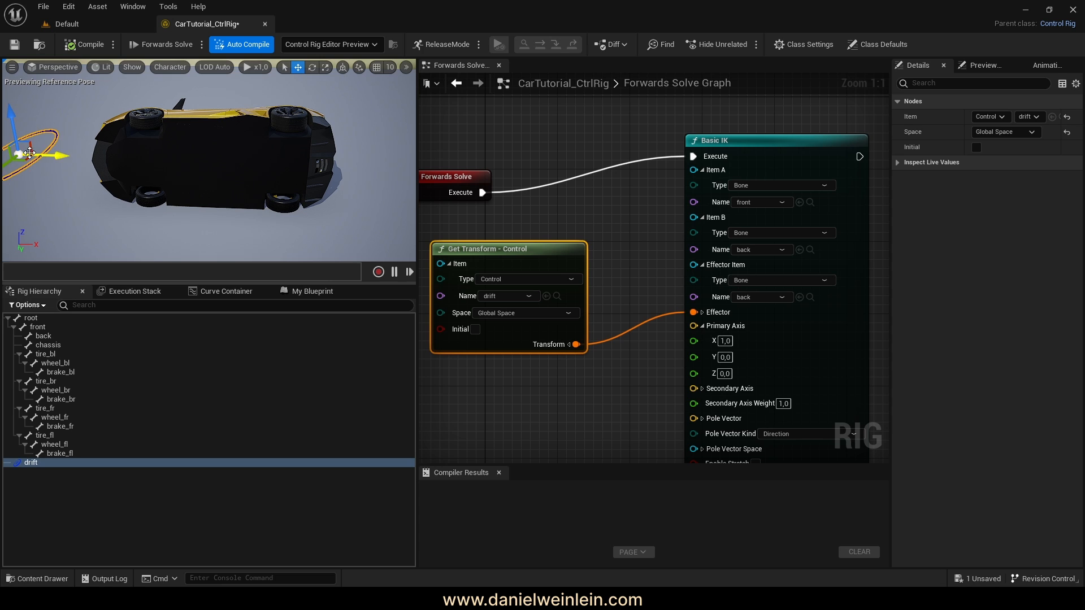
{"action": "key", "text": "f"}
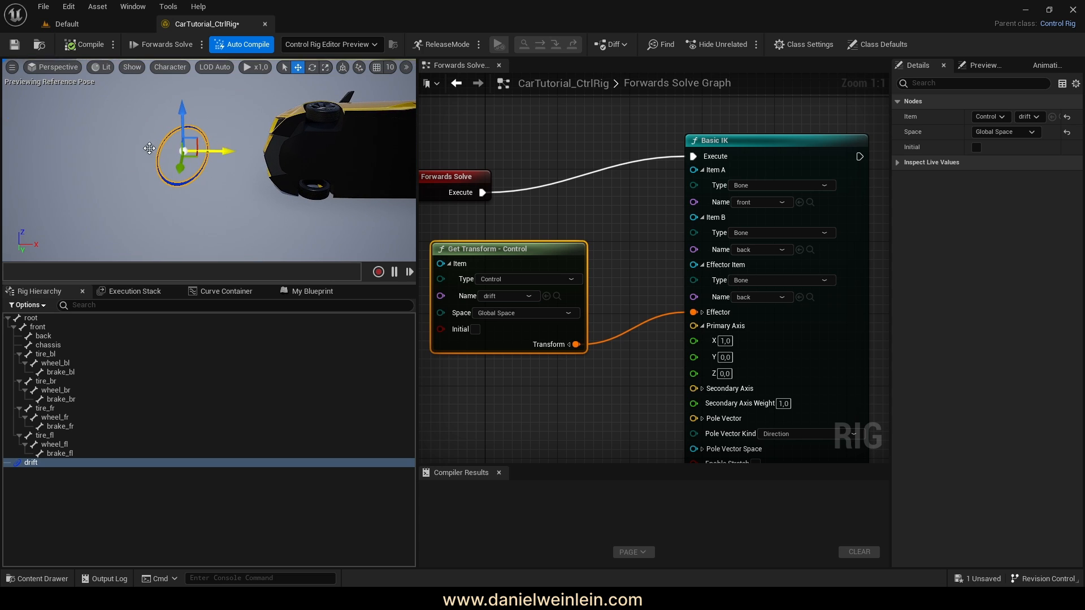
{"action": "left_click_drag", "start_coordinate": [208, 172], "coordinate": [144, 145], "text": "alt"}
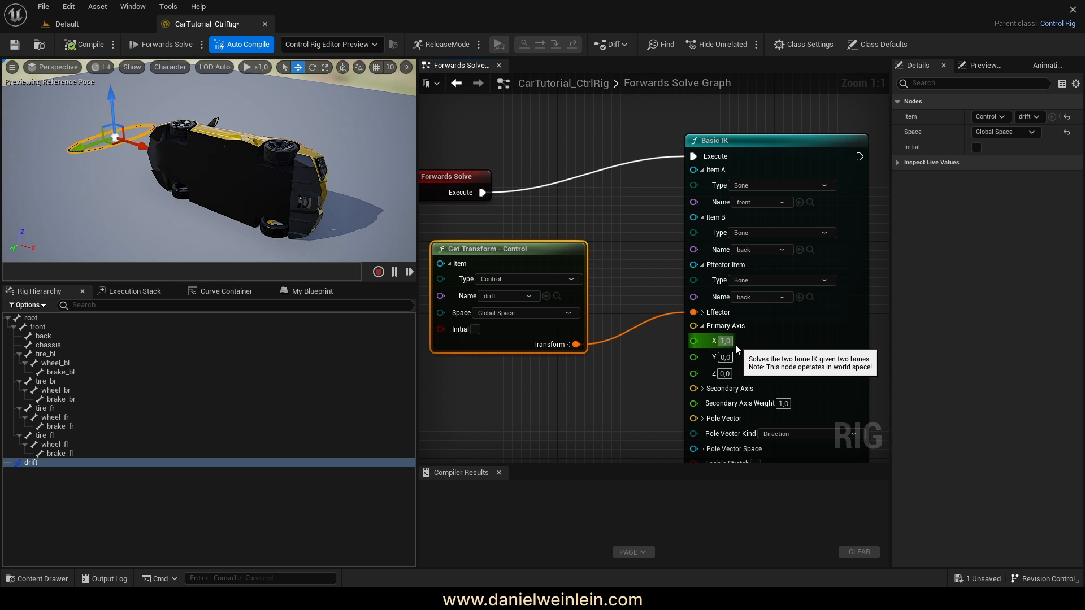
{"action": "left_click", "coordinate": [725, 342]}
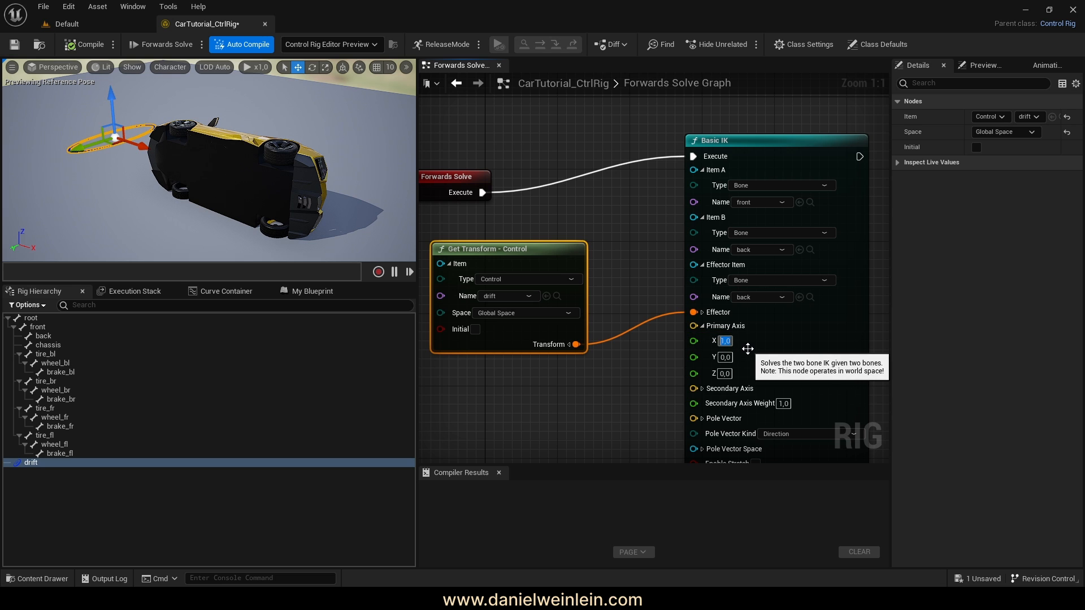
{"action": "type", "text": "-1"}
{"action": "key", "text": "Return"}
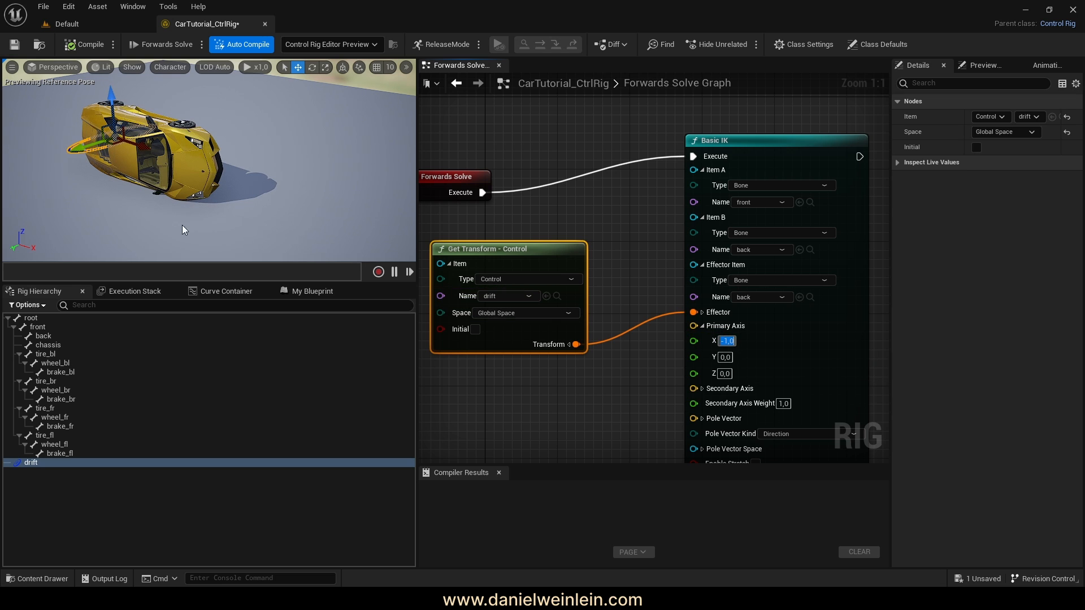
- Expand the Basic IK node's Secondary Axis and set its Y value to 0.0
{"action": "mouse_move", "coordinate": [209, 152]}
{"action": "right_mouse_down"}
{"action": "mouse_move", "coordinate": [263, 170]}
{"action": "mouse_move", "coordinate": [203, 144]}
{"action": "mouse_move", "coordinate": [218, 130]}
{"action": "mouse_move", "coordinate": [198, 148]}
{"action": "mouse_move", "coordinate": [209, 142]}
{"action": "right_mouse_up"}
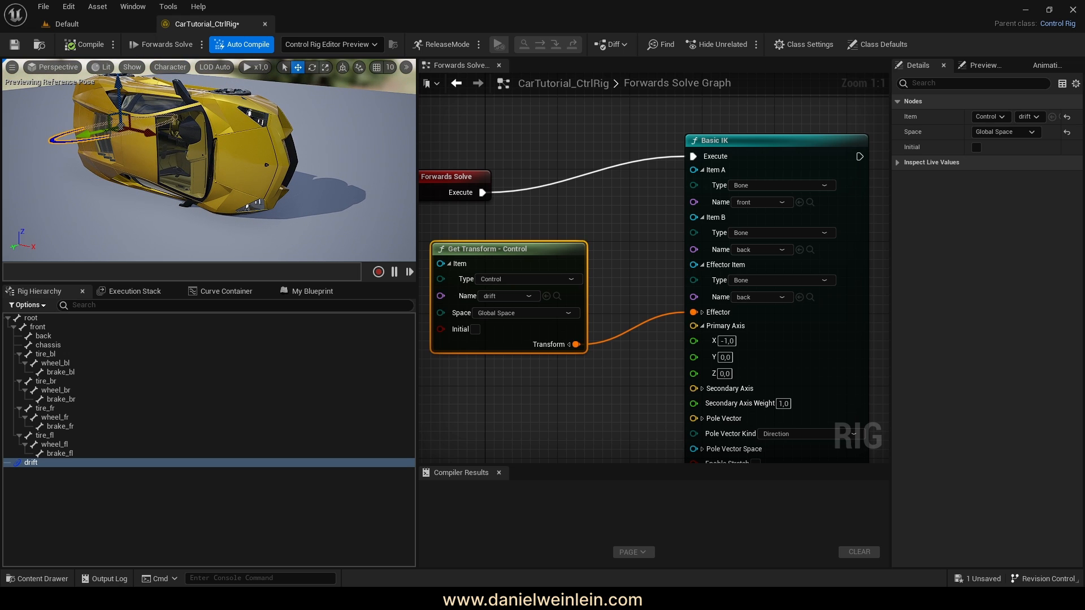
{"action": "right_click_drag", "start_coordinate": [647, 461], "coordinate": [642, 405]}
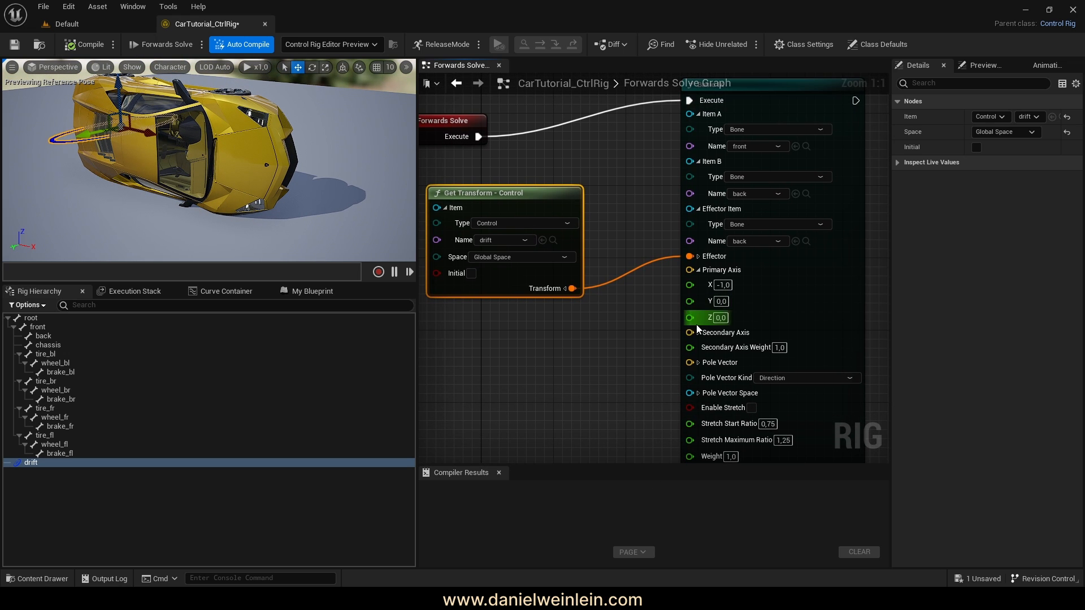
{"action": "left_click", "coordinate": [699, 333]}
{"action": "left_click", "coordinate": [722, 364]}
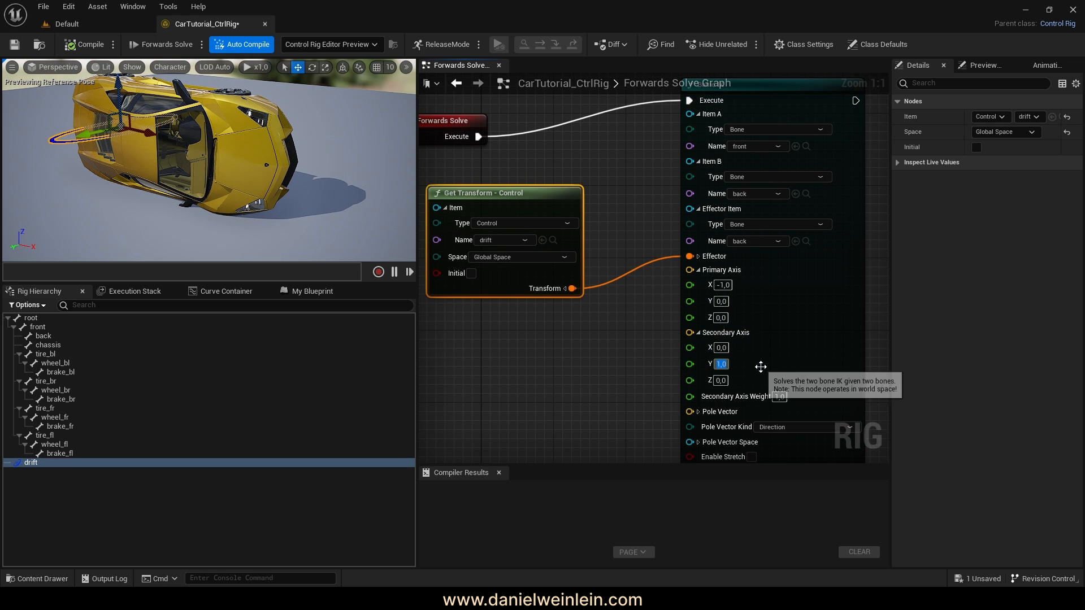
{"action": "key", "text": "Return"}
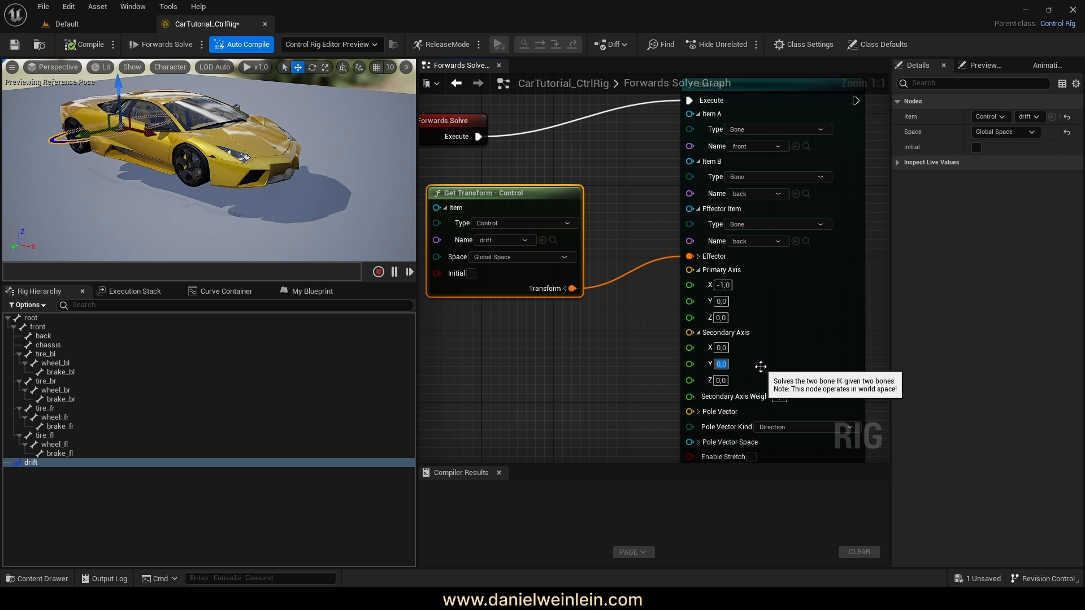
{"action": "left_click", "coordinate": [590, 369]}
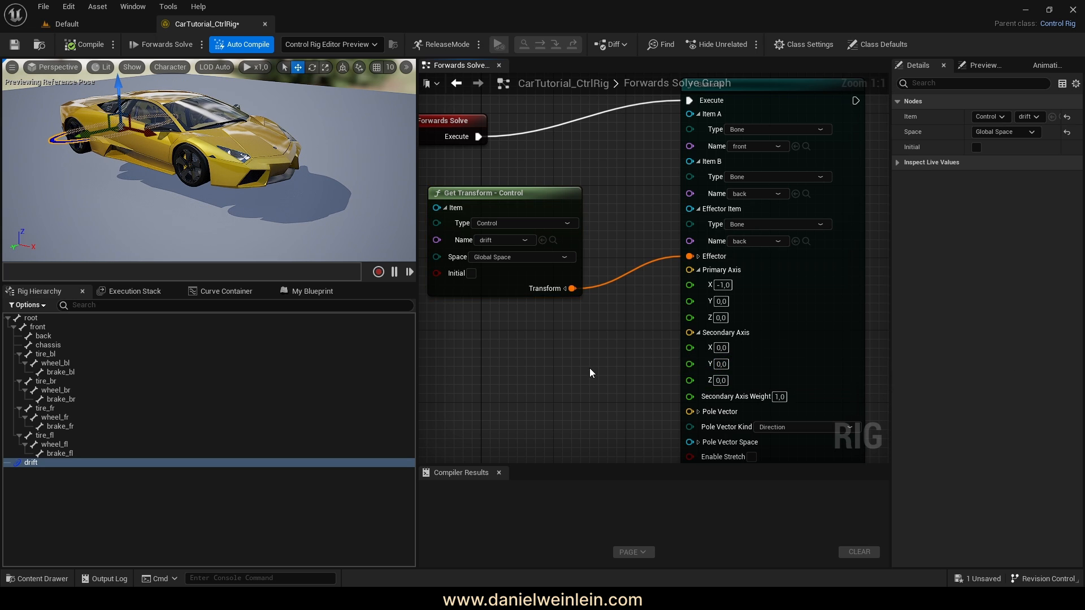
- Test the Basic IK by moving the drift control sideways and vertically in the viewport, undoing the first move
{"action": "left_click_drag", "start_coordinate": [83, 137], "coordinate": [115, 180]}
{"action": "key", "text": "ctrl+z"}
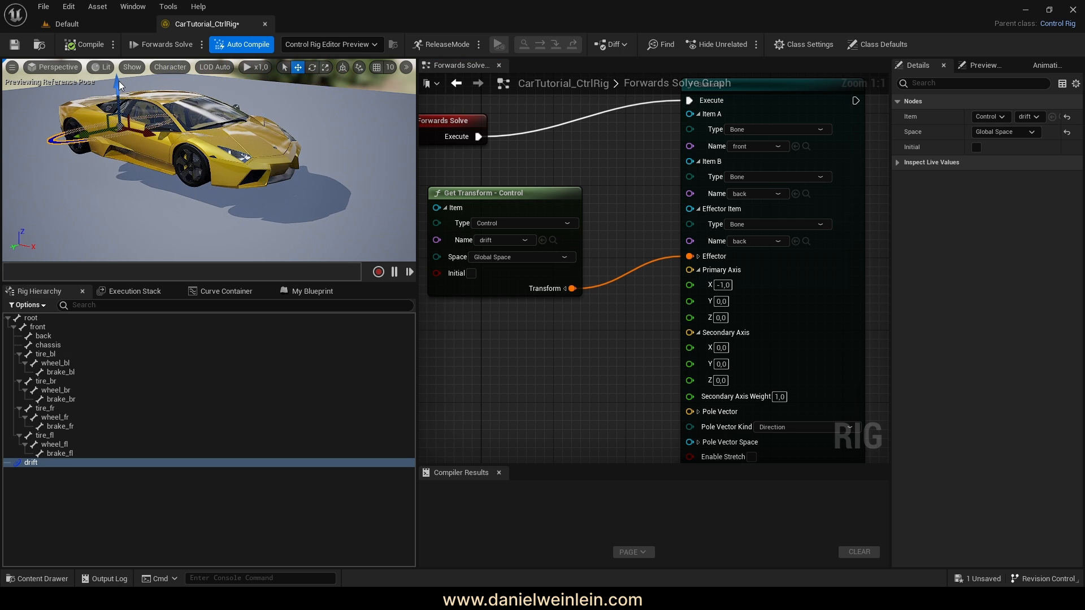
{"action": "left_click_drag", "start_coordinate": [119, 85], "coordinate": [158, 131]}
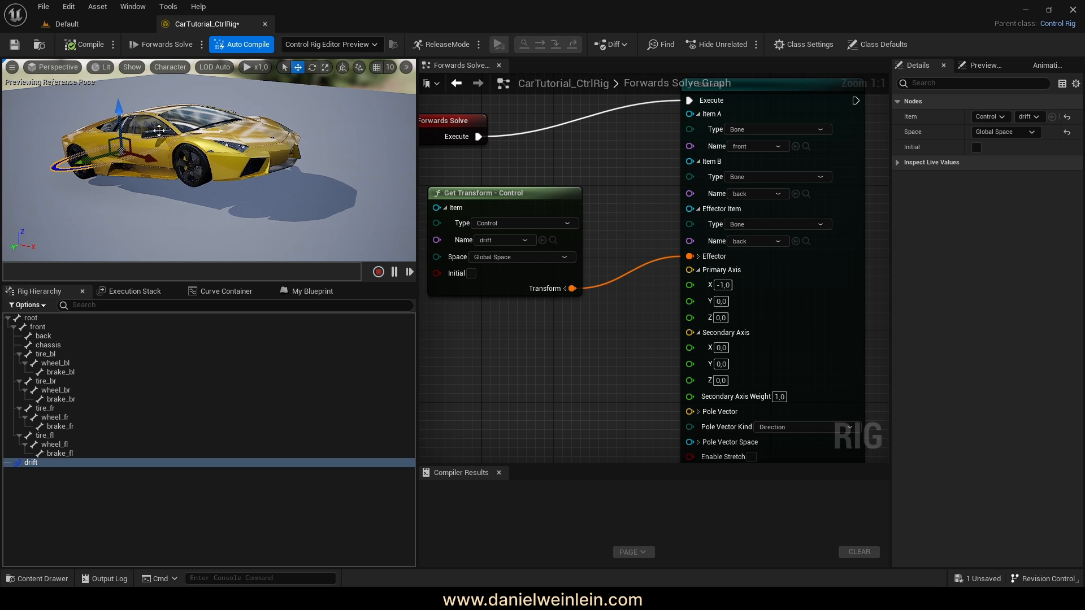
{"action": "right_click_drag", "start_coordinate": [182, 110], "coordinate": [251, 138]}
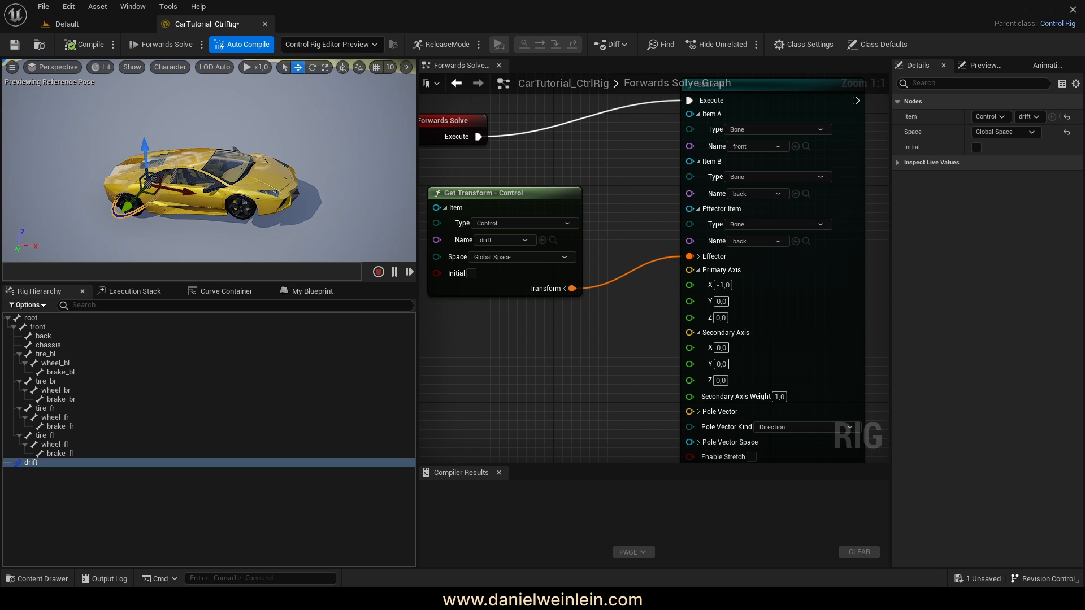
{"action": "left_click_drag", "start_coordinate": [125, 212], "coordinate": [164, 110]}
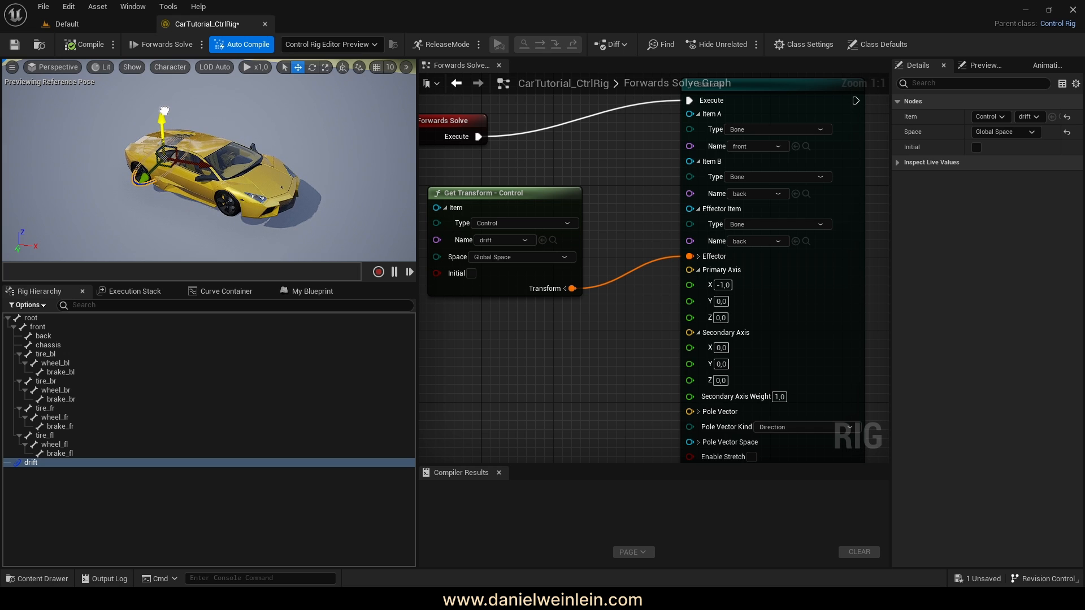
{"action": "mouse_move", "coordinate": [142, 178]}
{"action": "left_mouse_down"}
{"action": "mouse_move", "coordinate": [175, 122]}
{"action": "mouse_move", "coordinate": [78, 233]}
{"action": "mouse_move", "coordinate": [173, 128]}
{"action": "mouse_move", "coordinate": [78, 212]}
{"action": "mouse_move", "coordinate": [150, 150]}
{"action": "mouse_move", "coordinate": [146, 159]}
{"action": "left_mouse_up"}
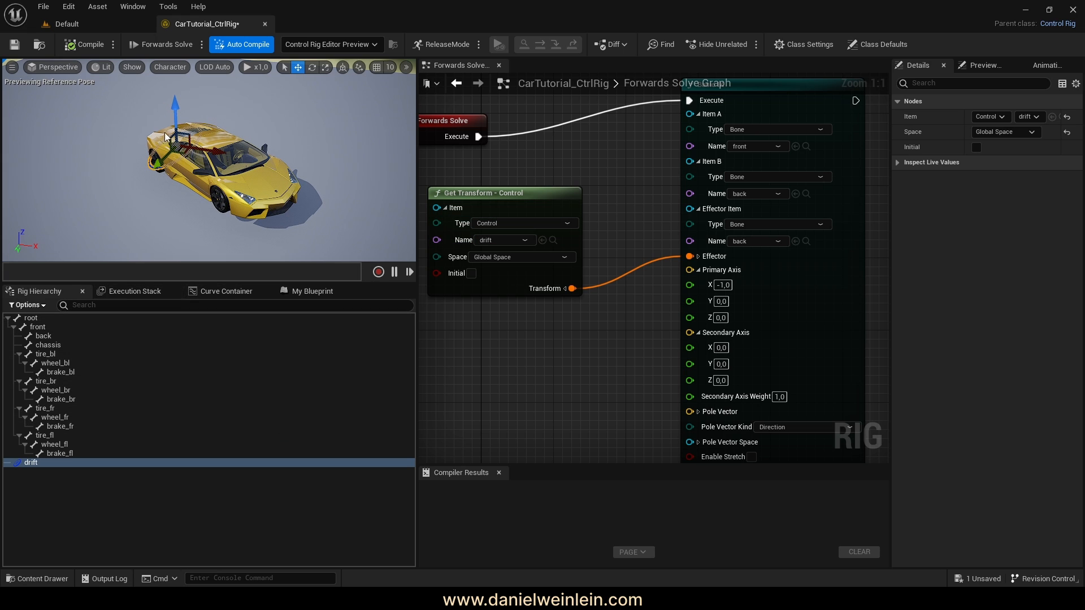
{"action": "mouse_move", "coordinate": [185, 138]}
{"action": "right_mouse_down"}
{"action": "mouse_move", "coordinate": [188, 110]}
{"action": "mouse_move", "coordinate": [187, 120]}
{"action": "right_mouse_up"}
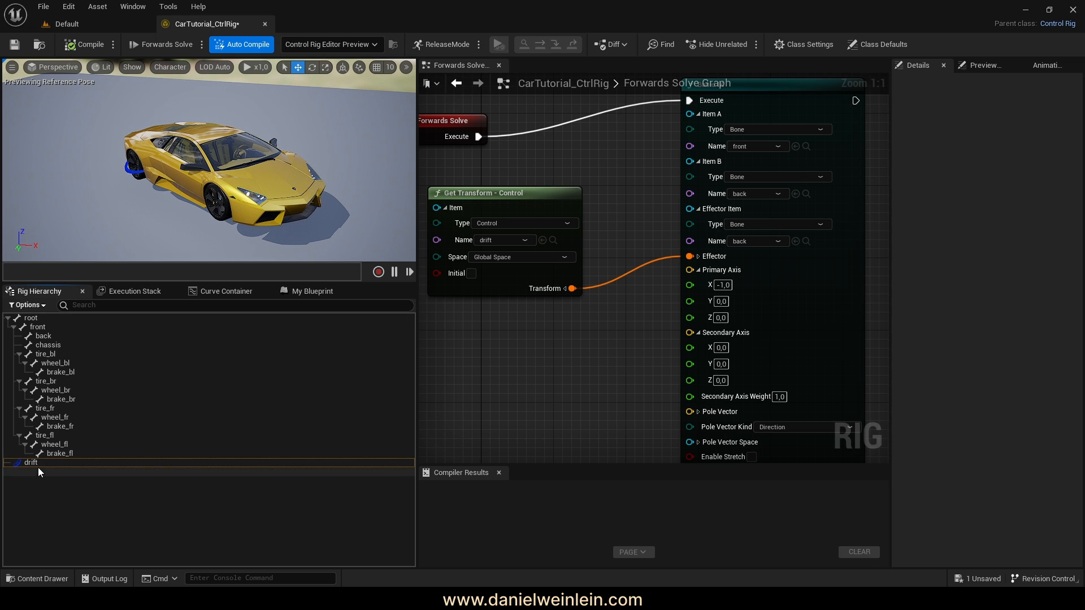
- Select the drift control, widen its details area, and reset its current transform to the default
{"action": "left_click", "coordinate": [29, 464]}
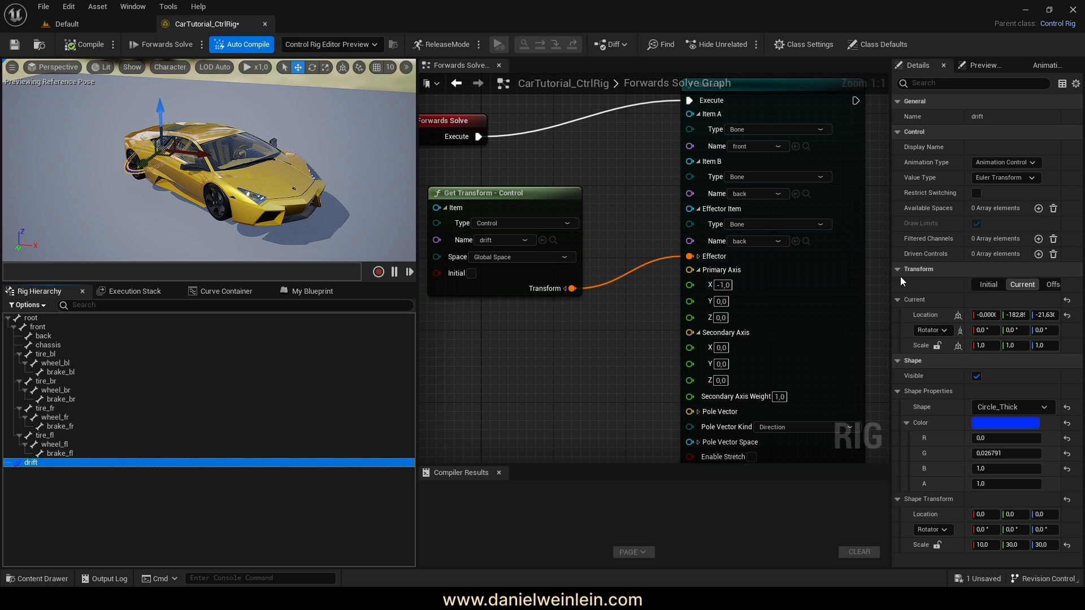
{"action": "left_click_drag", "start_coordinate": [889, 282], "coordinate": [734, 282]}
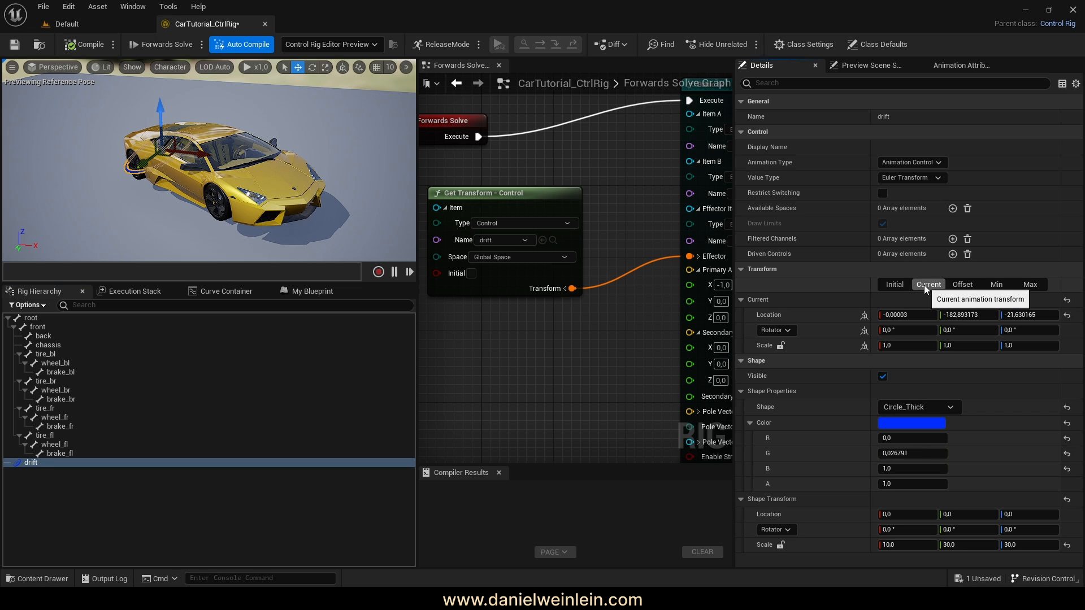
{"action": "left_click", "coordinate": [1067, 316]}
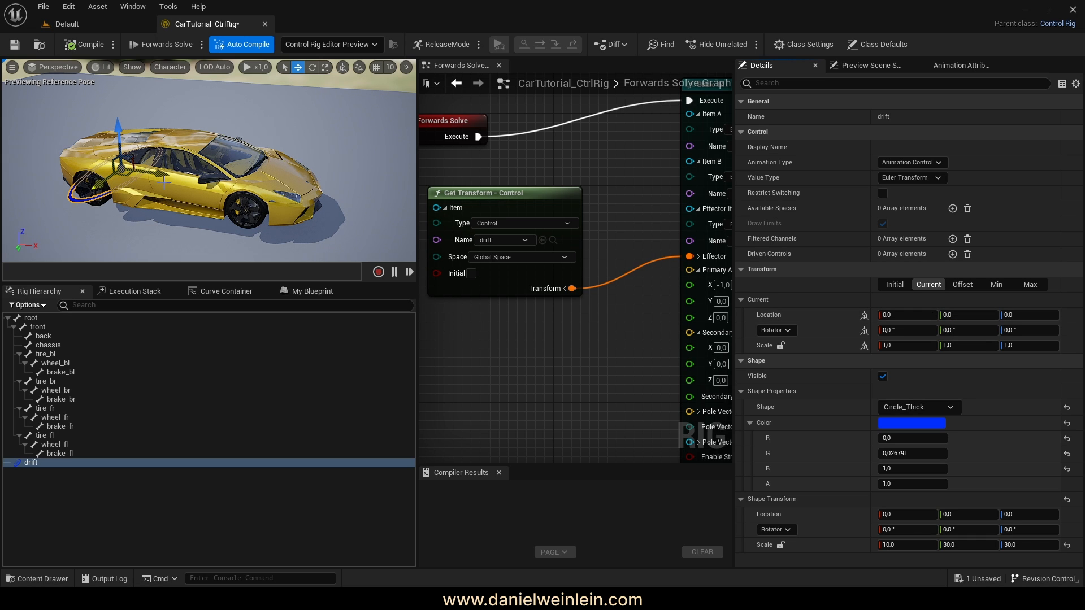
- Move the drift control sideways once more as a test, then compile the Control Rig to restore the initial pose
{"action": "right_click_drag", "start_coordinate": [599, 318], "coordinate": [540, 315]}
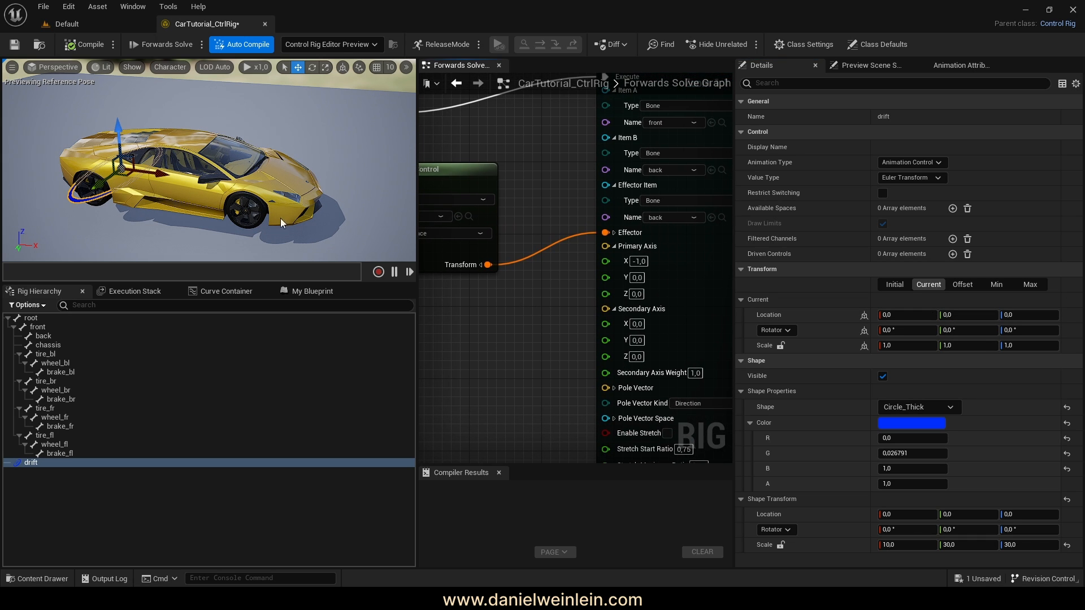
{"action": "left_click_drag", "start_coordinate": [95, 185], "coordinate": [145, 143]}
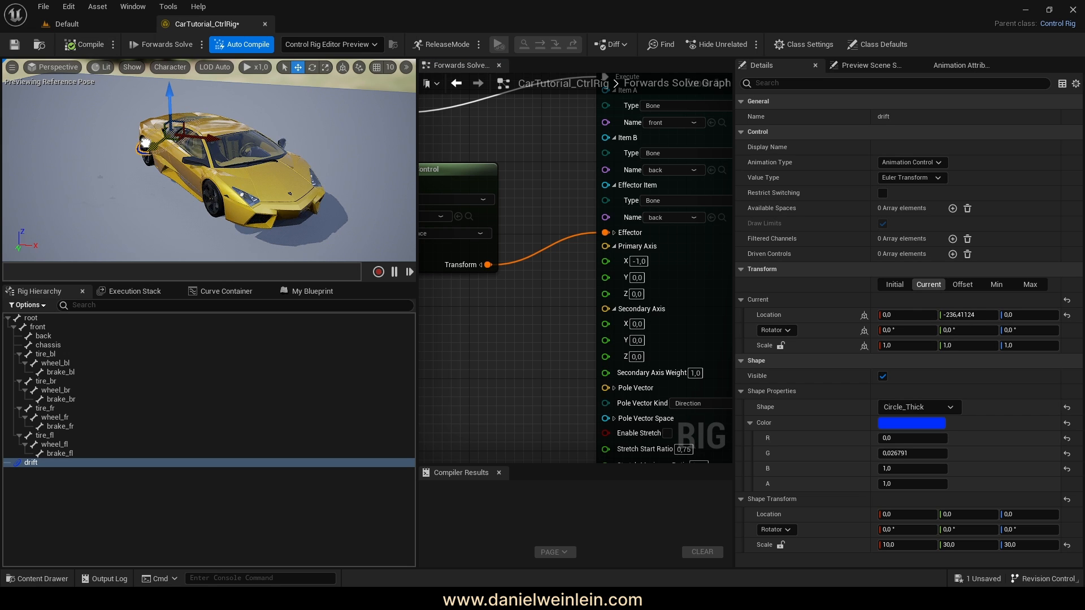
{"action": "left_click", "coordinate": [88, 44]}
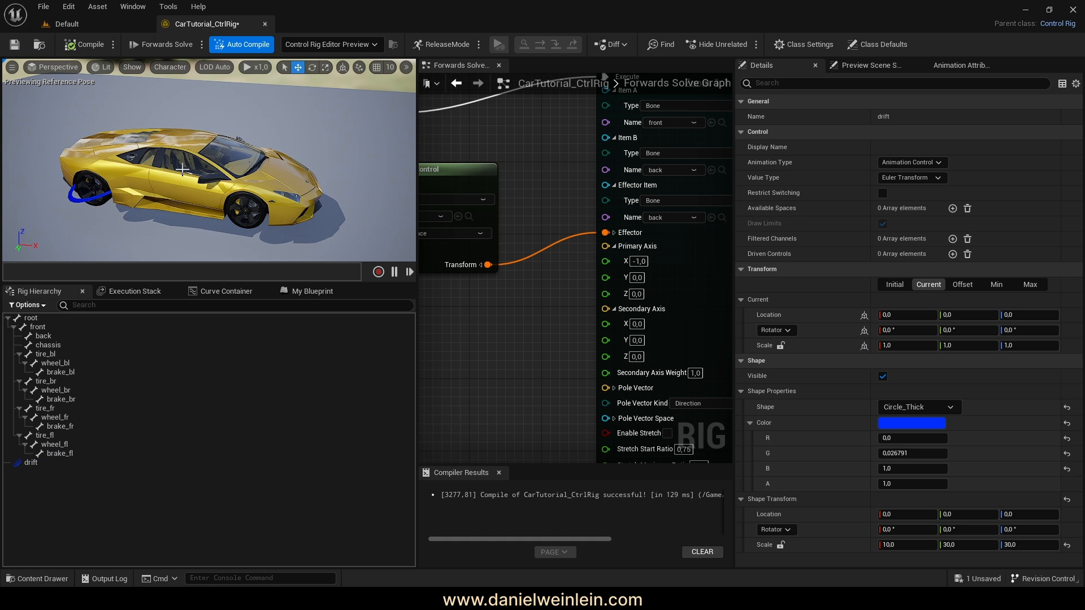
{"action": "scroll", "coordinate": [181, 169], "scroll_direction": "down", "scroll_amount": 5}
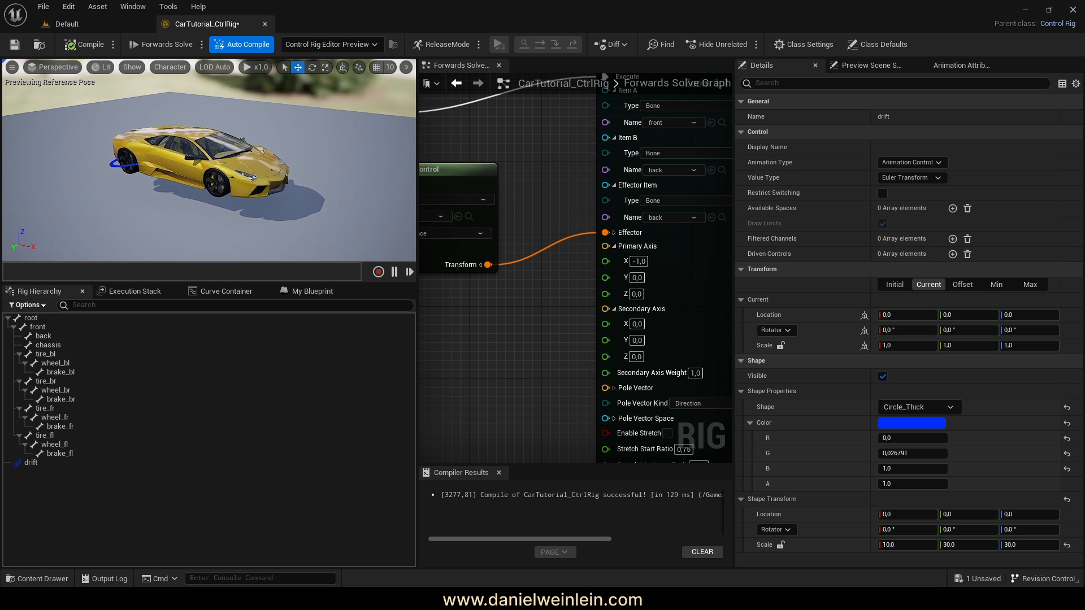
{"action": "right_click_drag", "start_coordinate": [182, 169], "coordinate": [191, 162]}
- Move the Basic IK and drift Get Transform nodes farther from Forwards Solve, and widen the graph area
{"action": "scroll", "coordinate": [589, 271], "scroll_direction": "down", "scroll_amount": 5}
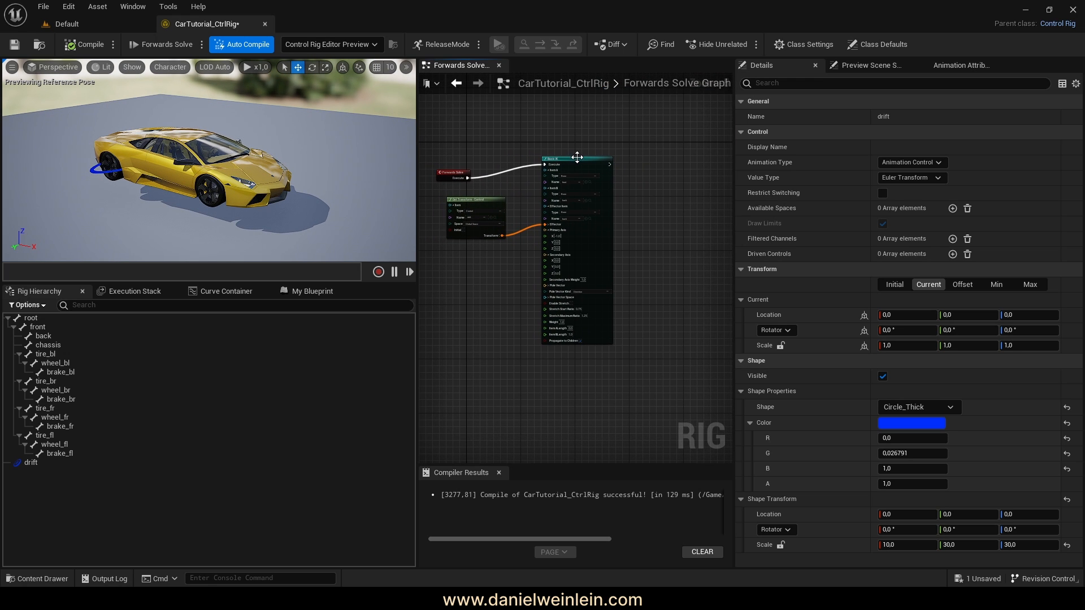
{"action": "left_click_drag", "start_coordinate": [577, 157], "coordinate": [658, 171]}
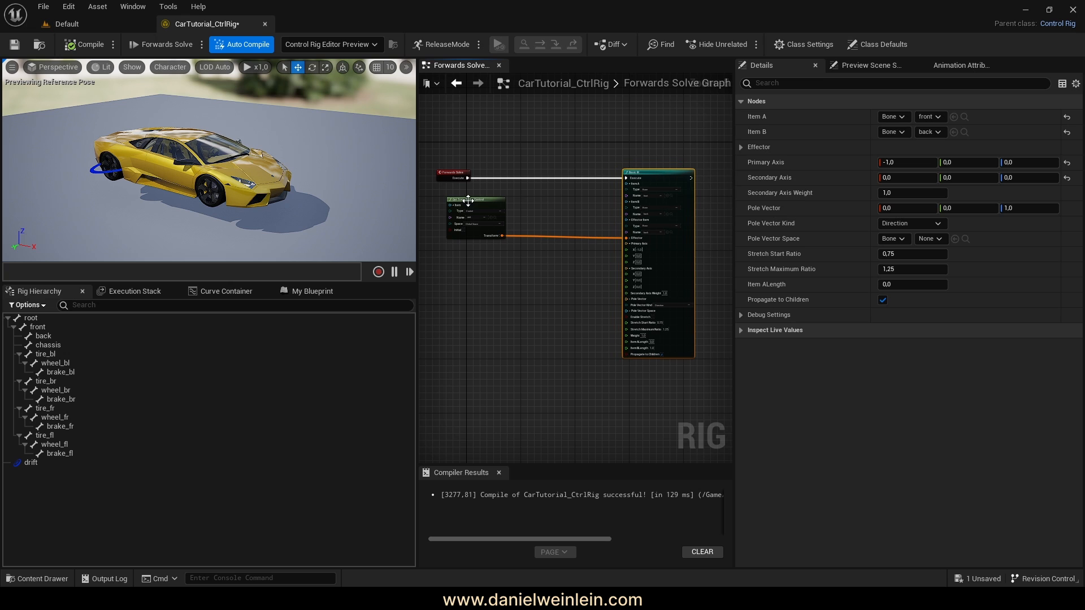
{"action": "left_click_drag", "start_coordinate": [468, 200], "coordinate": [547, 202]}
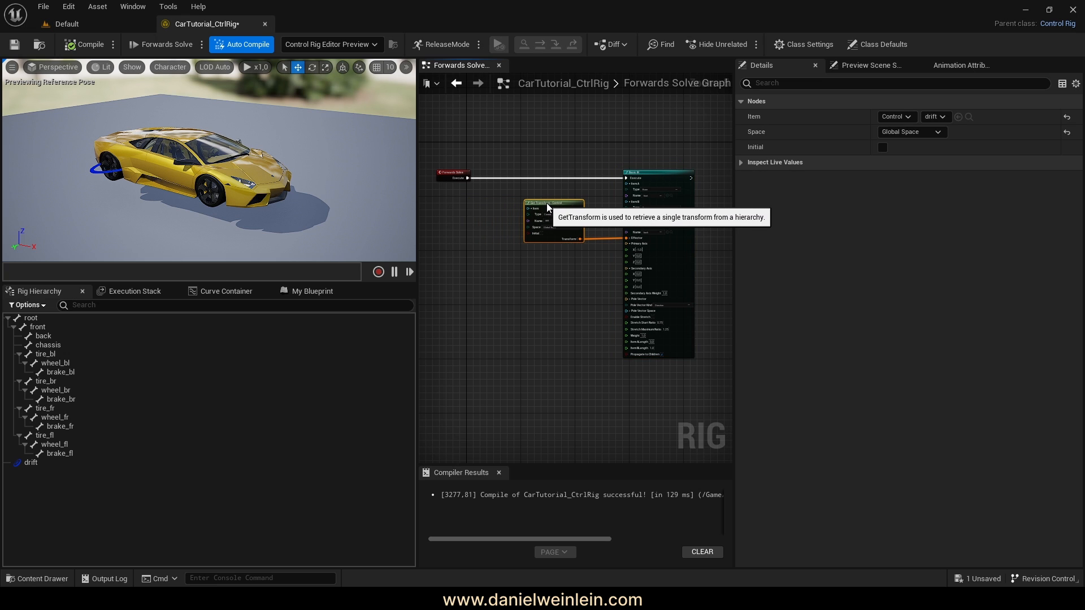
{"action": "right_click_drag", "start_coordinate": [496, 233], "coordinate": [520, 218]}
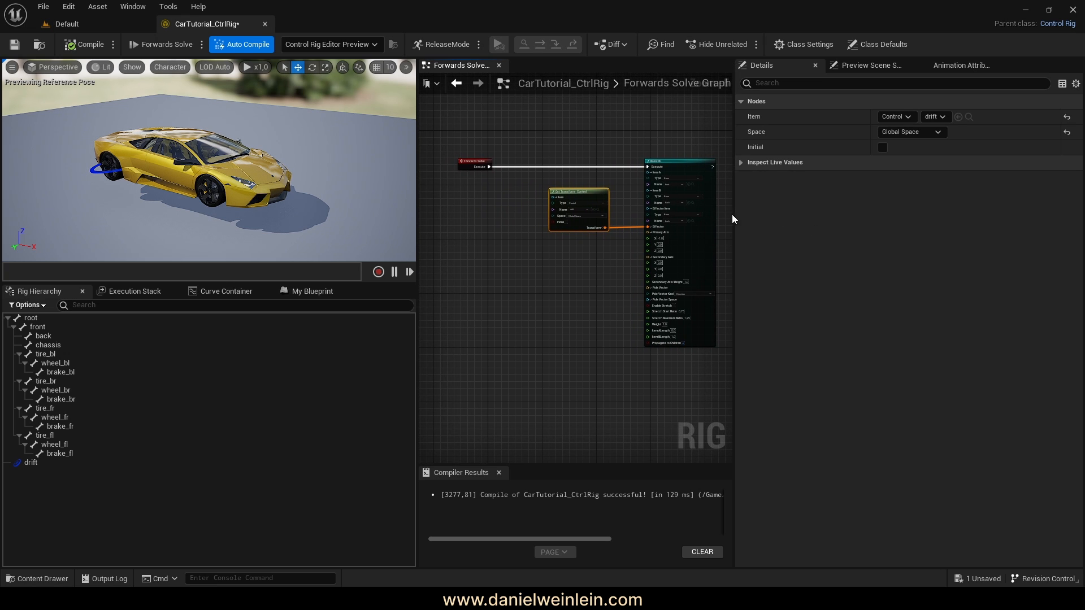
{"action": "left_click_drag", "start_coordinate": [731, 215], "coordinate": [975, 236]}
{"action": "right_click_drag", "start_coordinate": [504, 281], "coordinate": [577, 277]}
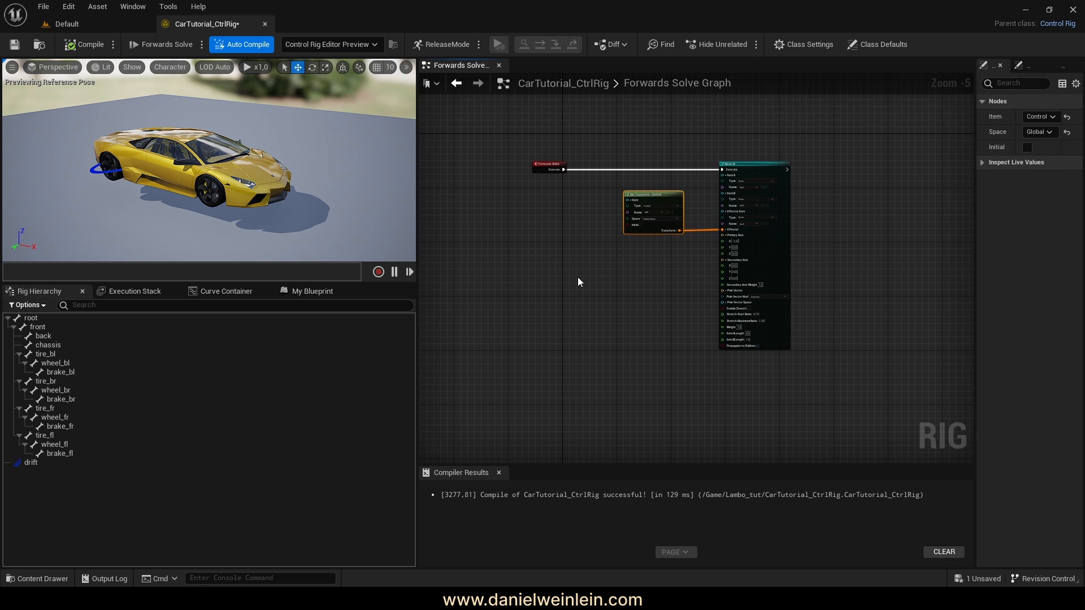
{"action": "scroll", "coordinate": [577, 277], "scroll_direction": "up", "scroll_amount": 2}
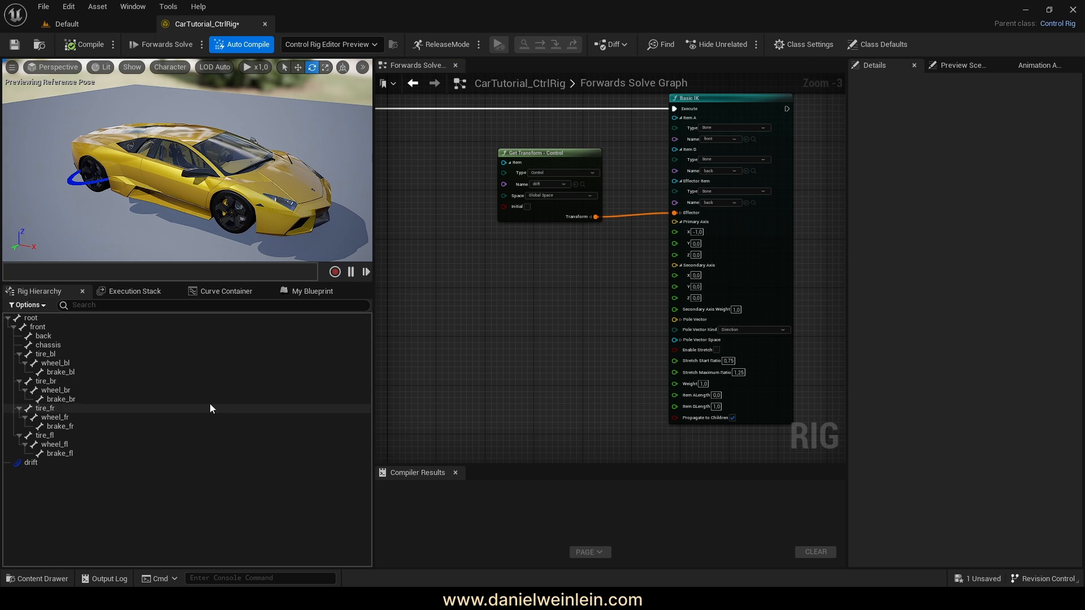
- Create a new control from the chassis bone and move it out to the hierarchy's top level beside the drift control
{"action": "right_click", "coordinate": [51, 345]}
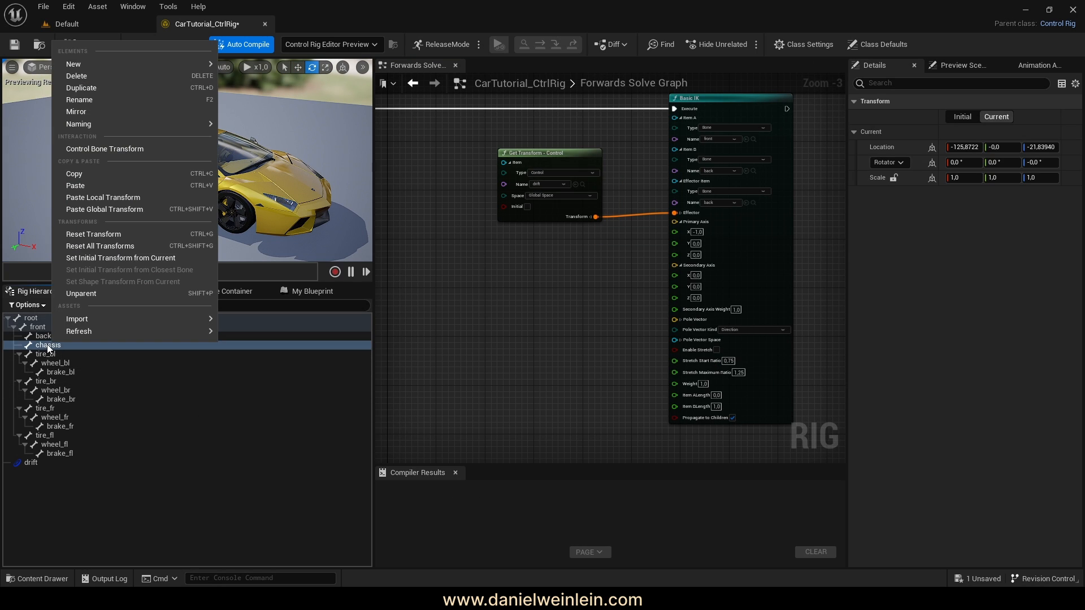
{"action": "mouse_move", "coordinate": [161, 64]}
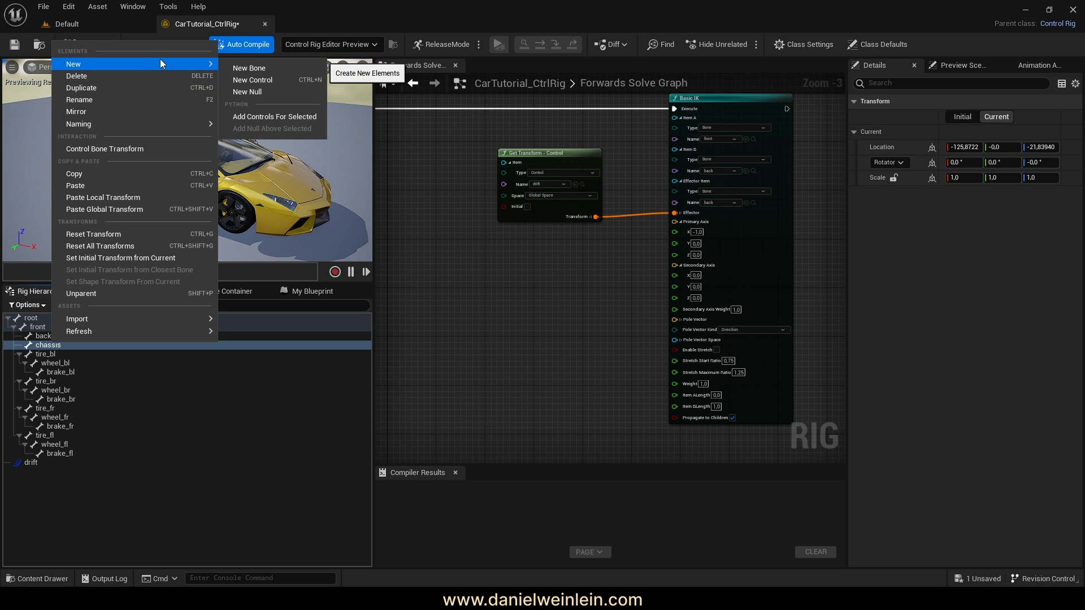
{"action": "left_click", "coordinate": [259, 82]}
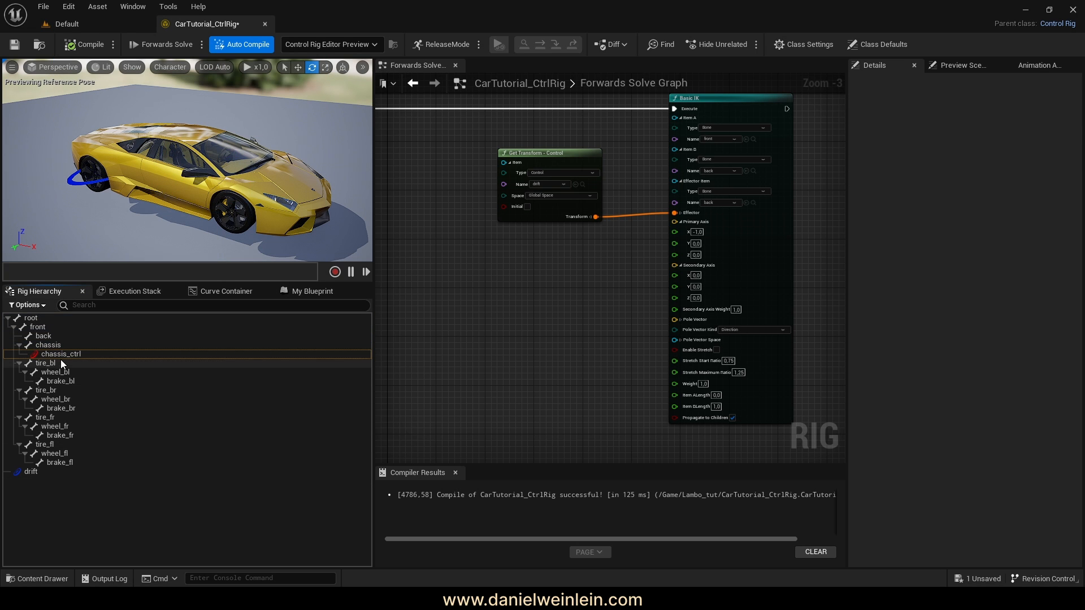
{"action": "left_click", "coordinate": [60, 356]}
{"action": "left_click_drag", "start_coordinate": [101, 358], "coordinate": [27, 480]}
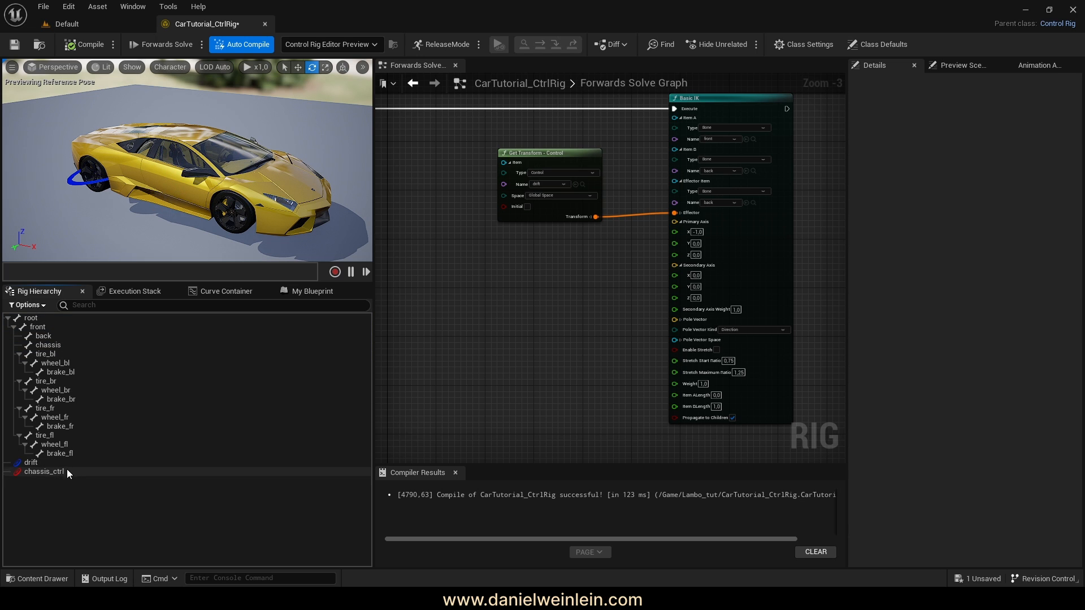
- Rename the new chassis control to "chassis" and compile the Control Rig
{"action": "left_click", "coordinate": [42, 472]}
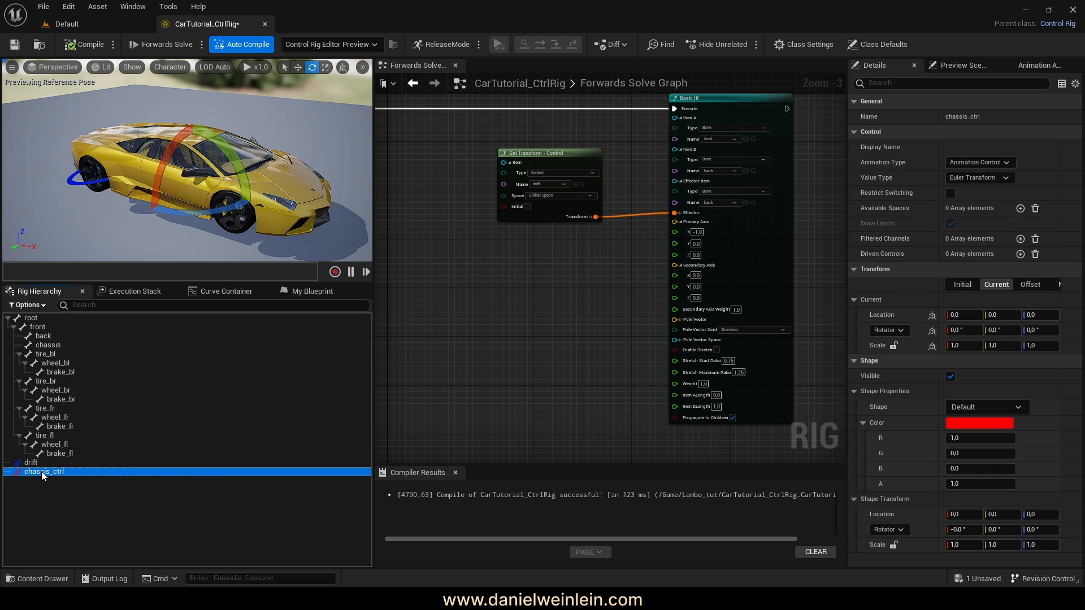
{"action": "left_click", "coordinate": [42, 472]}
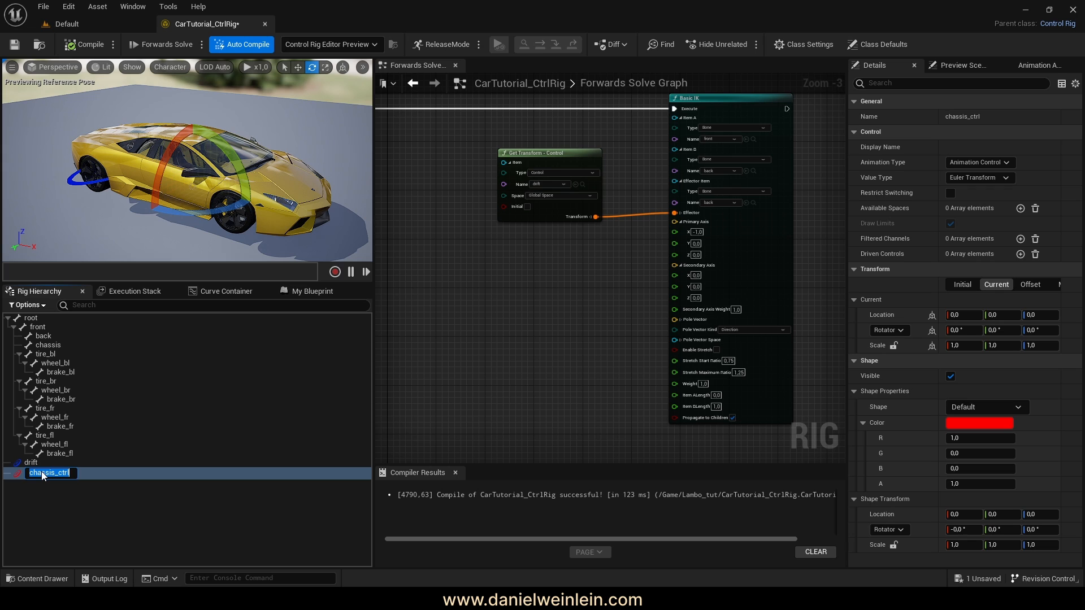
{"action": "key", "text": "BackSpace"}
{"action": "key", "text": "BackSpace"}
{"action": "key", "text": "Return"}
{"action": "left_click", "coordinate": [41, 471]}
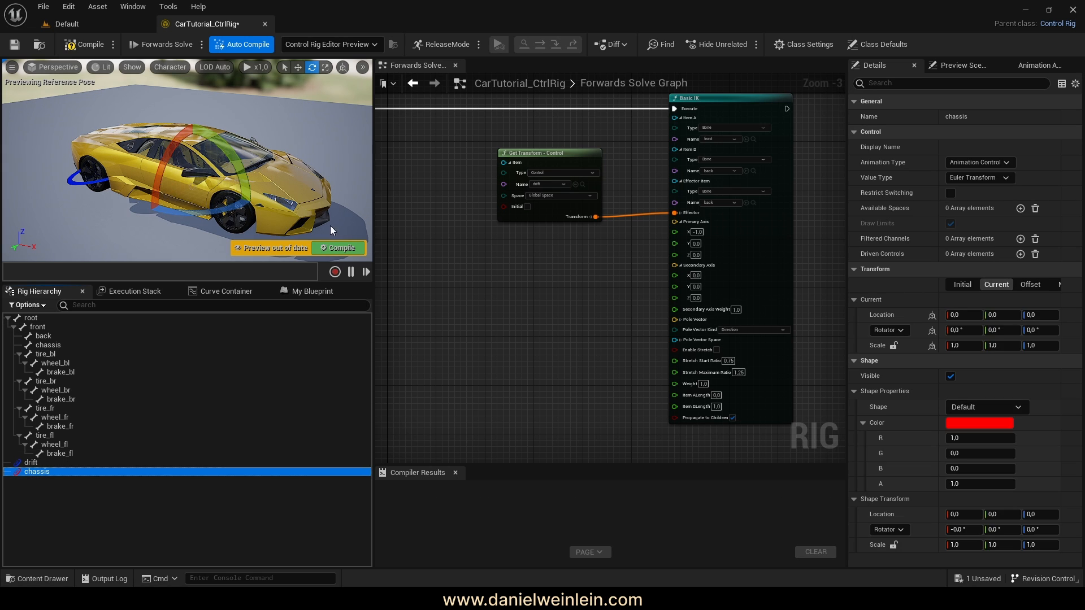
{"action": "left_click", "coordinate": [337, 248]}
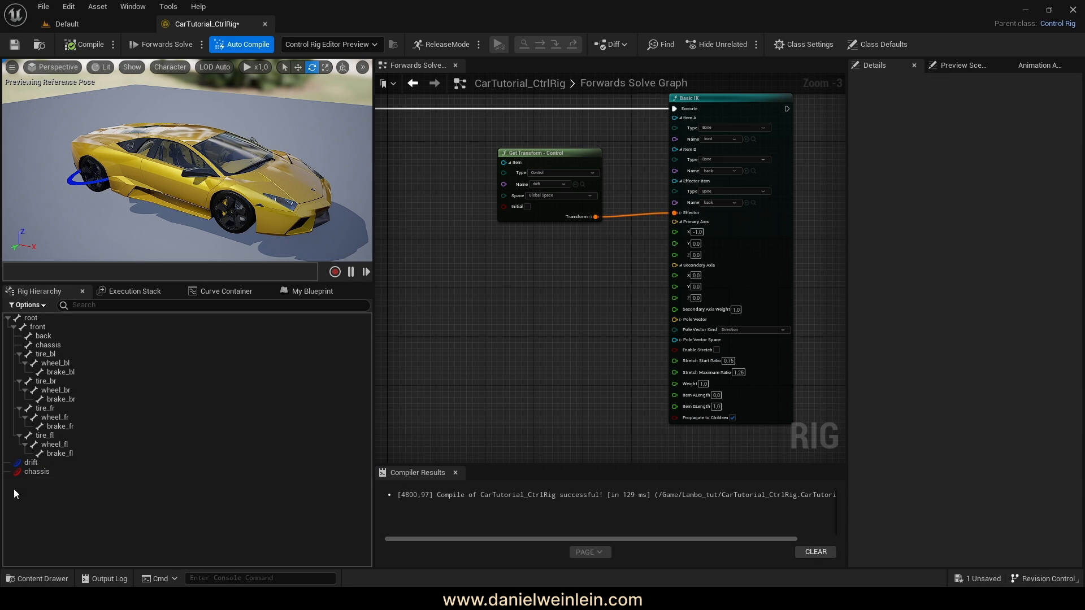
- Give the chassis control the Arrow4_Thick shape and a yellow color, widening the details area for its settings
{"action": "left_click", "coordinate": [33, 473]}
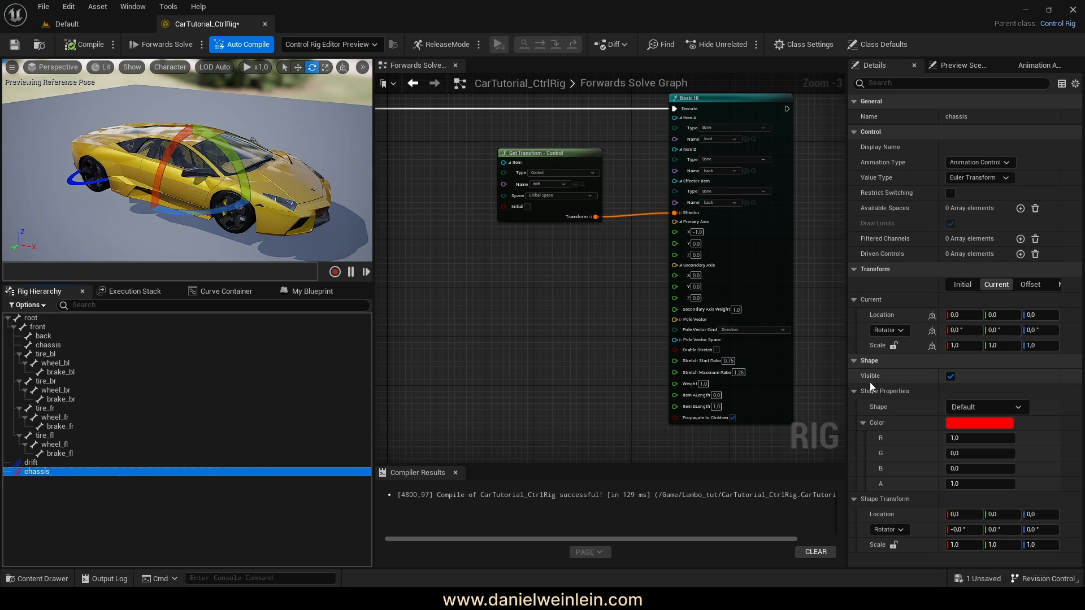
{"action": "left_click_drag", "start_coordinate": [845, 389], "coordinate": [786, 390]}
{"action": "left_click", "coordinate": [945, 409]}
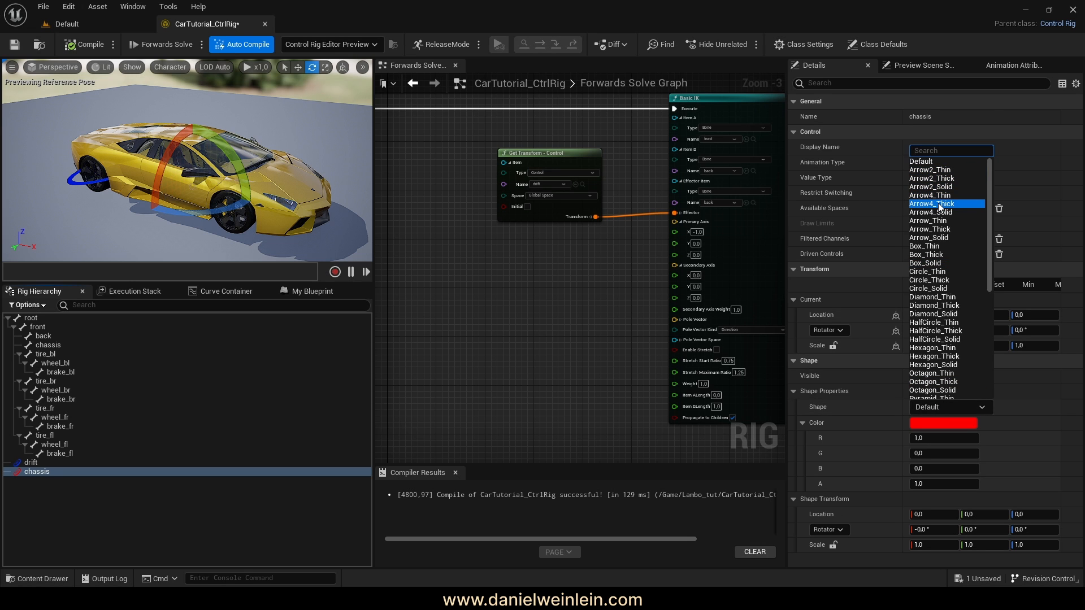
{"action": "left_click", "coordinate": [939, 203]}
{"action": "left_click", "coordinate": [955, 425]}
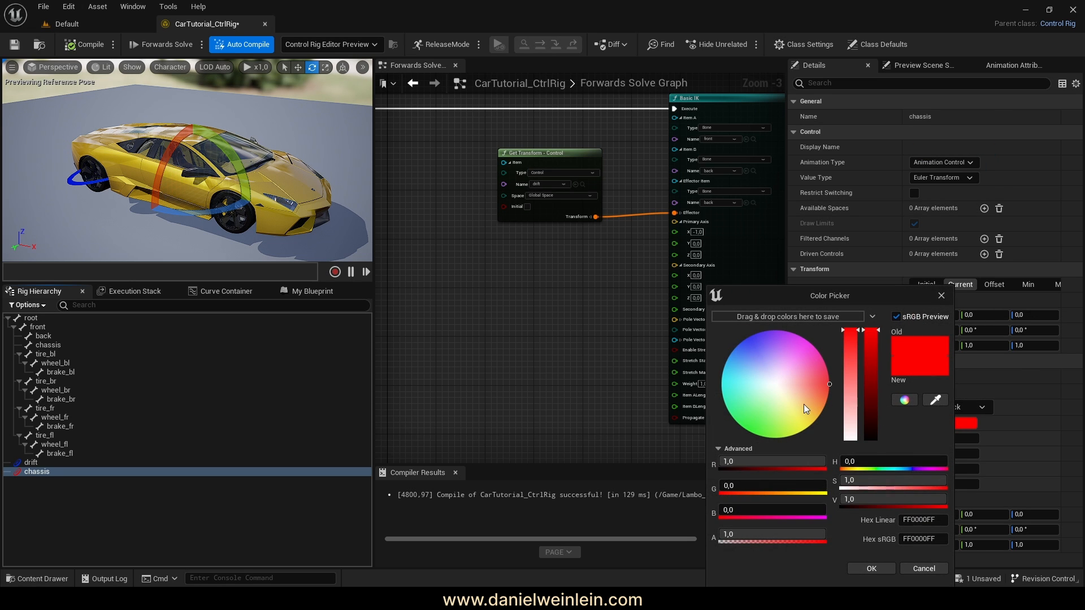
{"action": "left_click_drag", "start_coordinate": [803, 405], "coordinate": [809, 442]}
{"action": "left_click", "coordinate": [872, 568]}
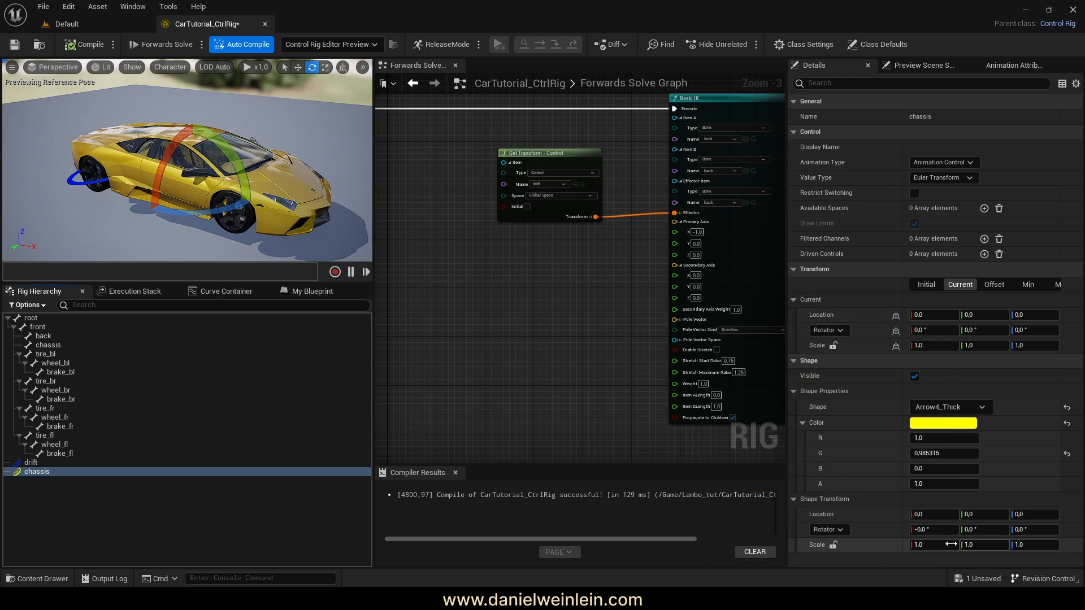
- Set the chassis control's shape scale to 20 on all three axes and widen the viewport
{"action": "left_click", "coordinate": [951, 543]}
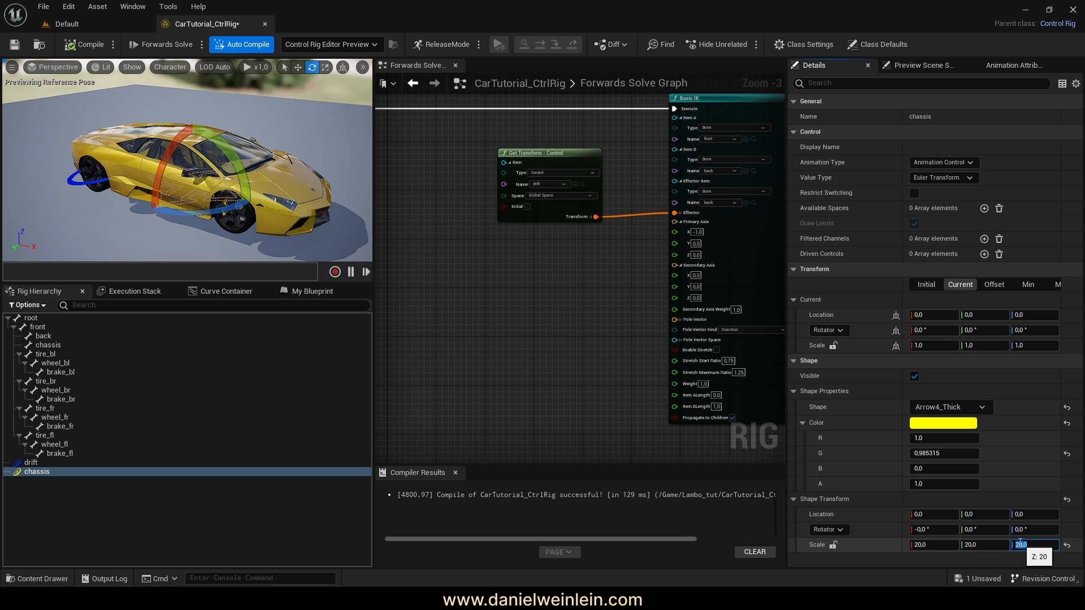
{"action": "right_click_drag", "start_coordinate": [262, 202], "coordinate": [303, 215]}
{"action": "key", "text": "w"}
{"action": "key", "text": "s"}
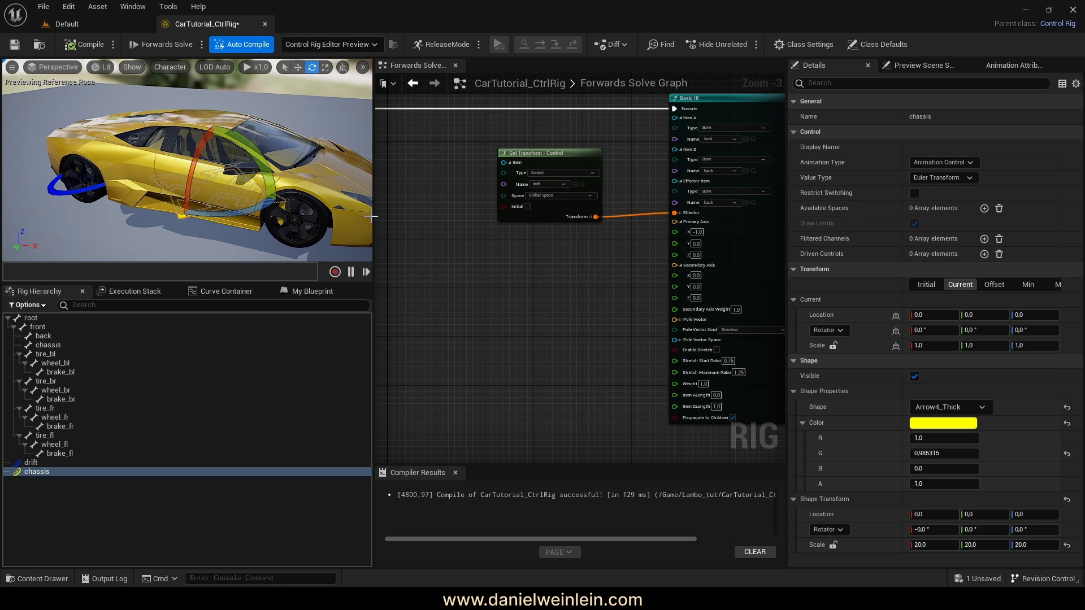
{"action": "left_click_drag", "start_coordinate": [372, 216], "coordinate": [399, 216]}
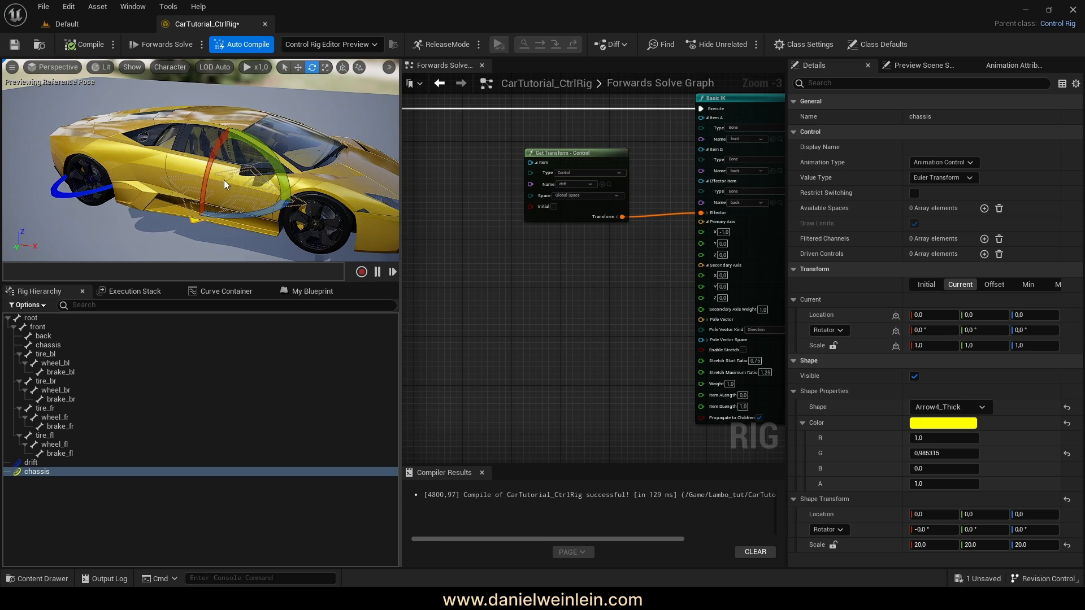
- Set the chassis control's offset location Z to 130 to raise it above the car roof
{"action": "left_click", "coordinate": [56, 562]}
{"action": "left_click", "coordinate": [40, 472]}
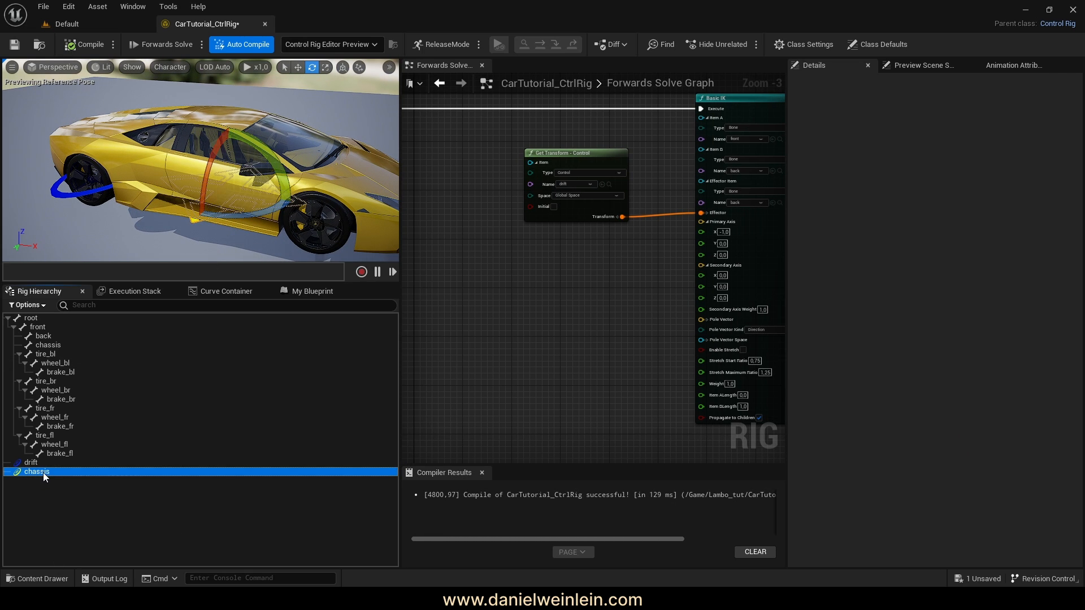
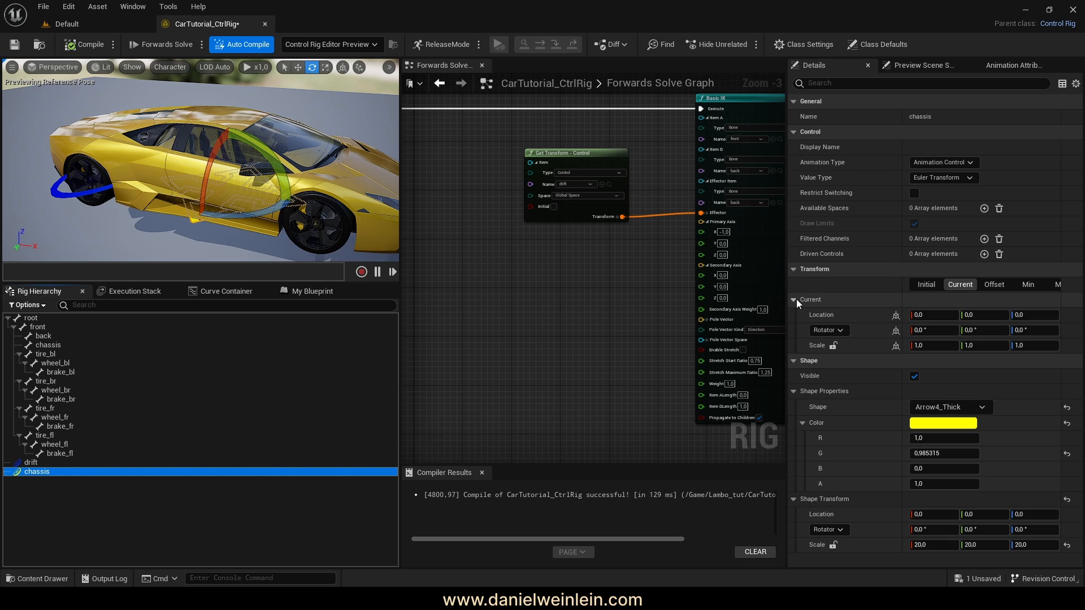
{"action": "left_click_drag", "start_coordinate": [790, 300], "coordinate": [733, 300]}
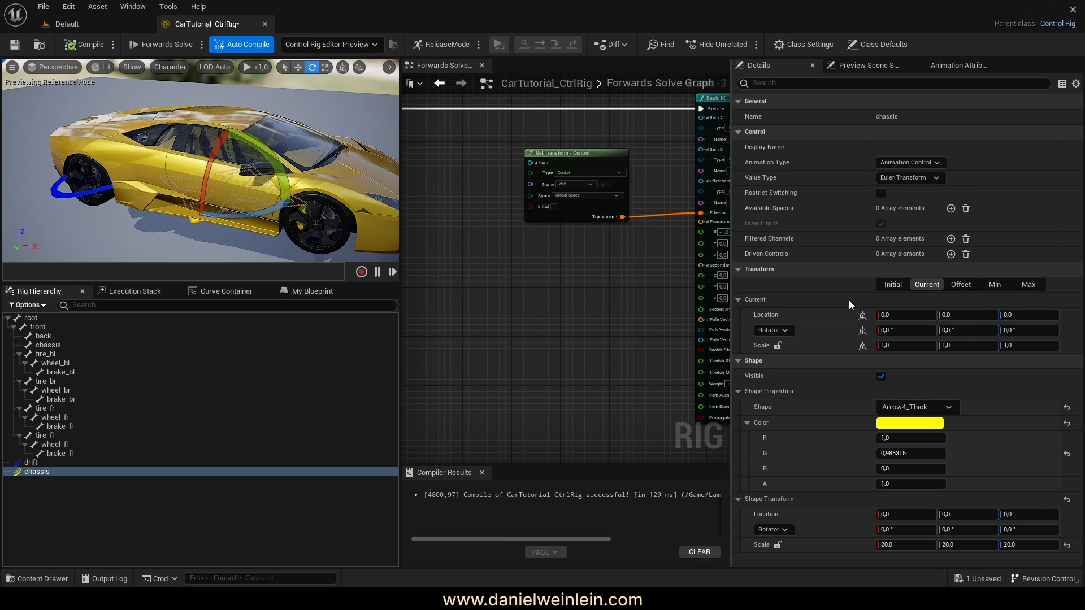
{"action": "left_click", "coordinate": [955, 286]}
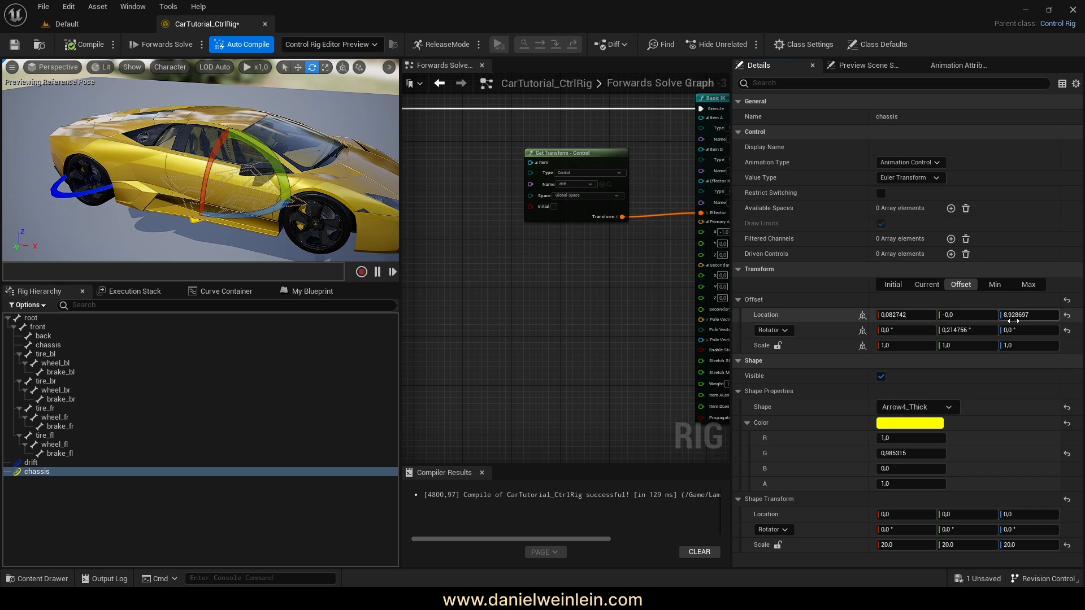
{"action": "left_click", "coordinate": [297, 68]}
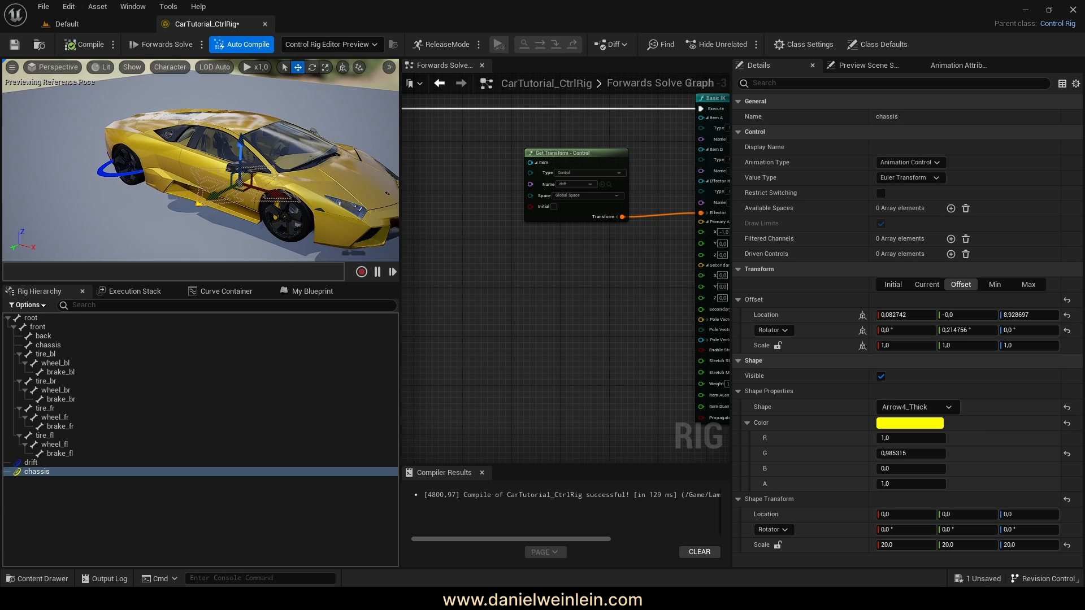
{"action": "right_click_drag", "start_coordinate": [148, 134], "coordinate": [153, 129]}
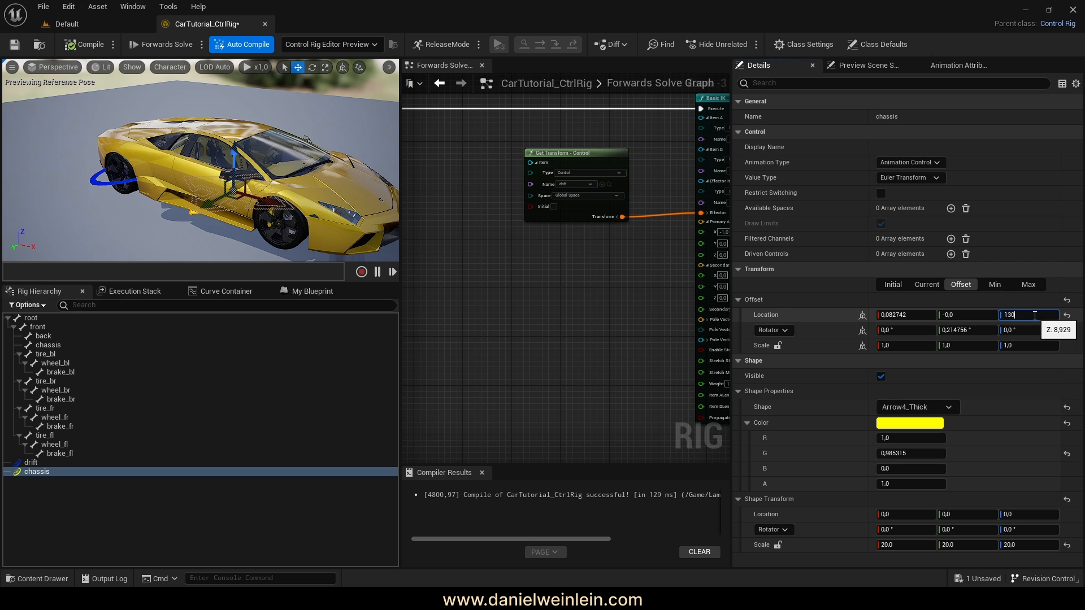
{"action": "left_click", "coordinate": [1035, 316]}
{"action": "type", "text": "130"}
{"action": "key", "text": "Return"}
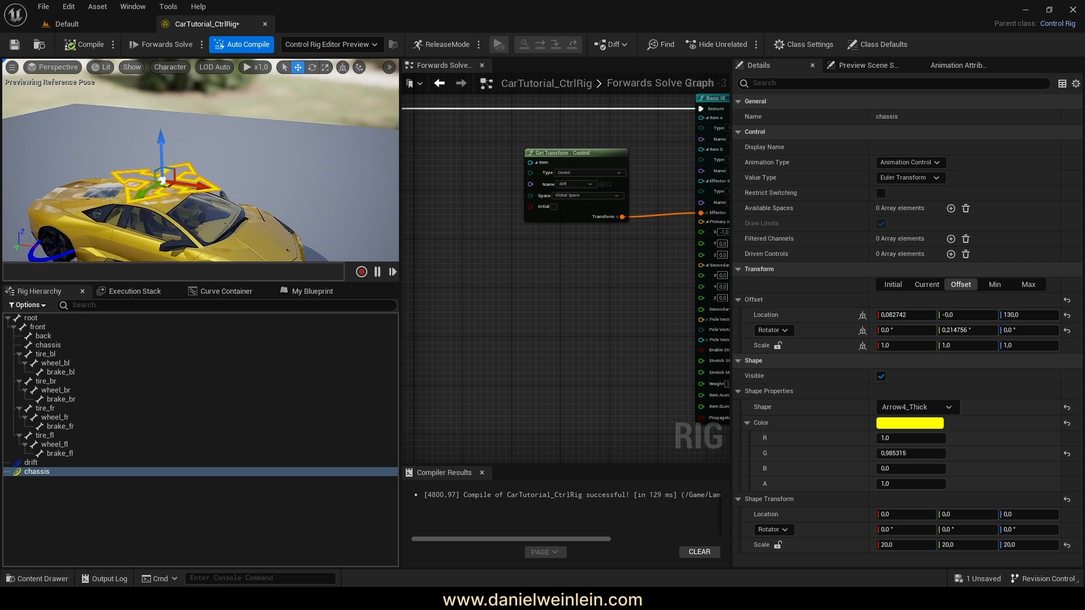
{"action": "mouse_move", "coordinate": [200, 164]}
{"action": "right_mouse_down"}
{"action": "mouse_move", "coordinate": [169, 172]}
{"action": "mouse_move", "coordinate": [237, 160]}
{"action": "mouse_move", "coordinate": [209, 169]}
{"action": "right_mouse_up"}
- Inspect the current transforms of the chassis control and the chassis bone, and widen the graph area
{"action": "left_click", "coordinate": [927, 285]}
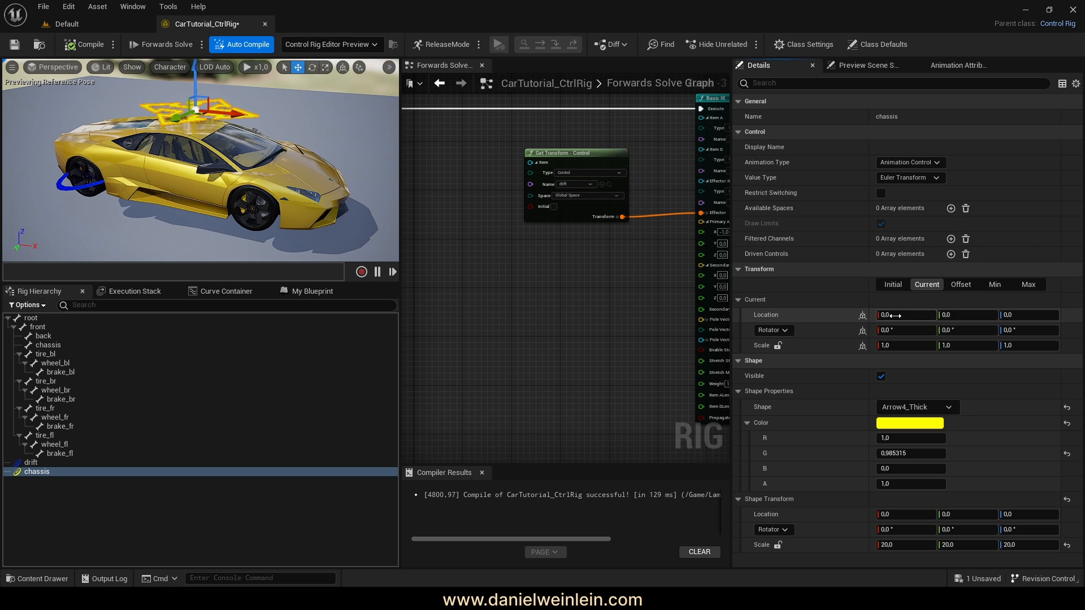
{"action": "left_click", "coordinate": [48, 346]}
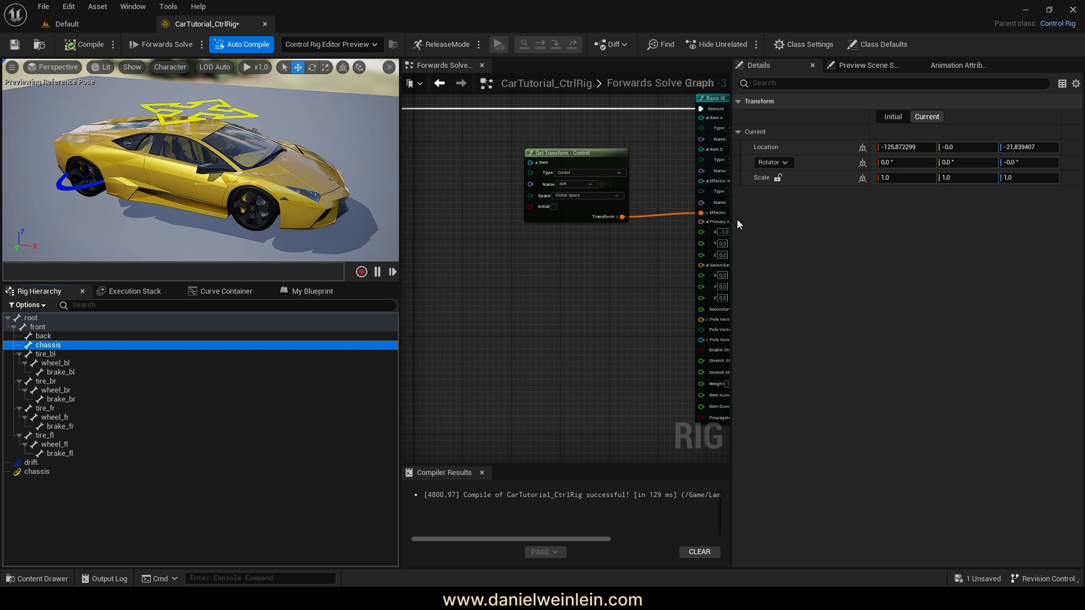
{"action": "left_click_drag", "start_coordinate": [733, 225], "coordinate": [828, 226]}
{"action": "right_click_drag", "start_coordinate": [577, 375], "coordinate": [599, 339]}
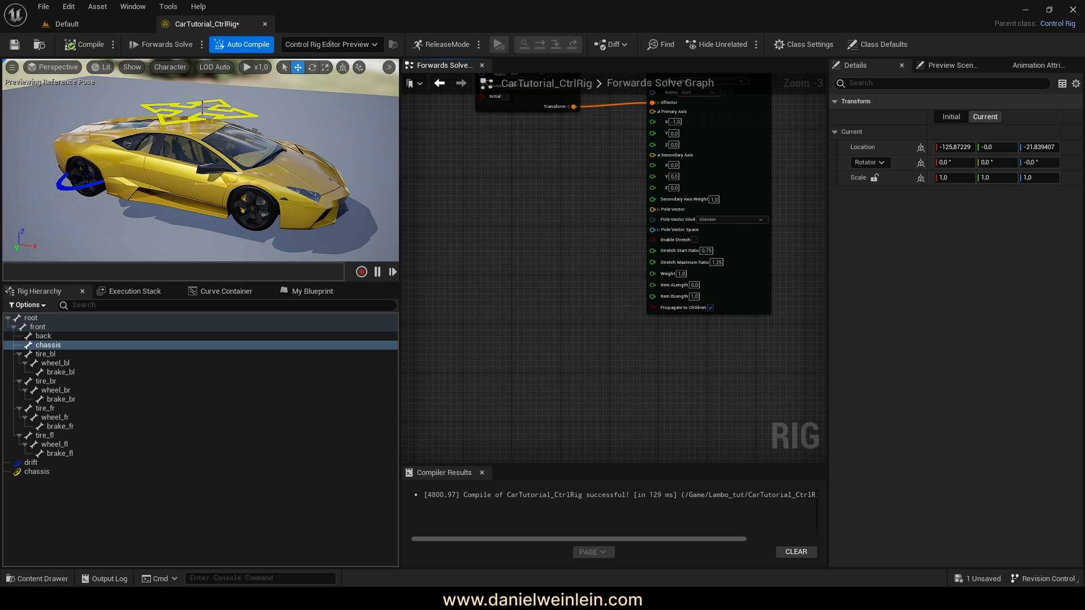
- Move the chassis control horizontally in the viewport as a test, and reset its current location to the default
{"action": "left_click", "coordinate": [242, 116]}
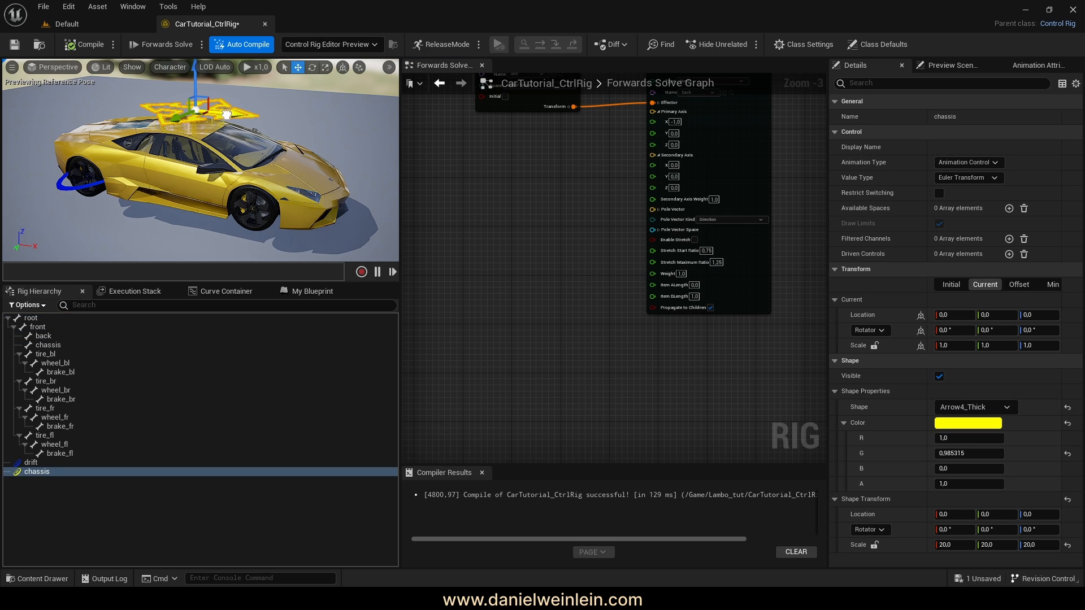
{"action": "left_click_drag", "start_coordinate": [226, 115], "coordinate": [197, 120]}
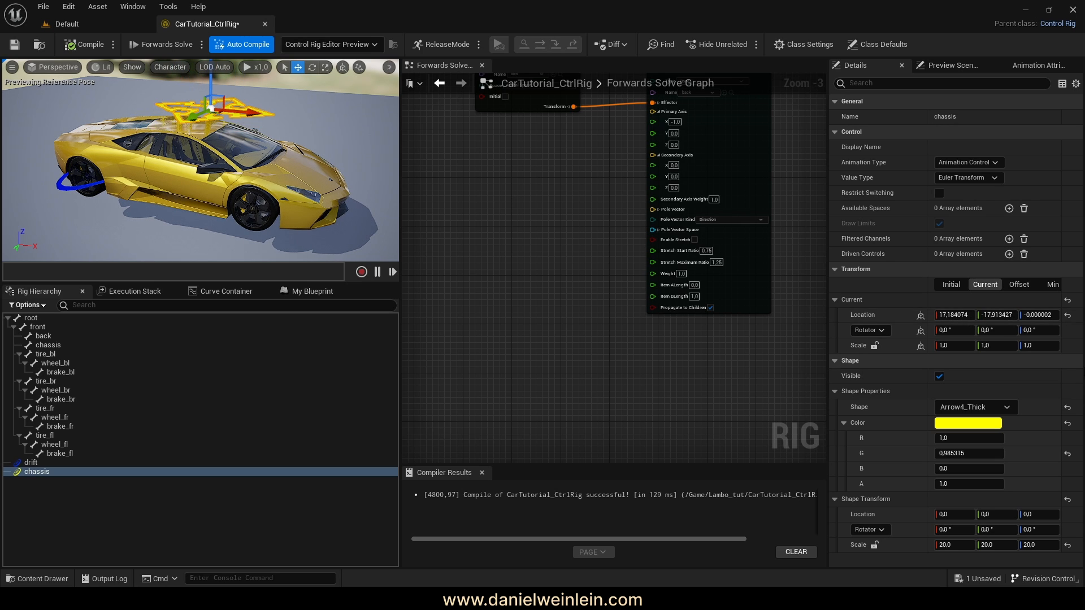
{"action": "left_click", "coordinate": [1067, 315]}
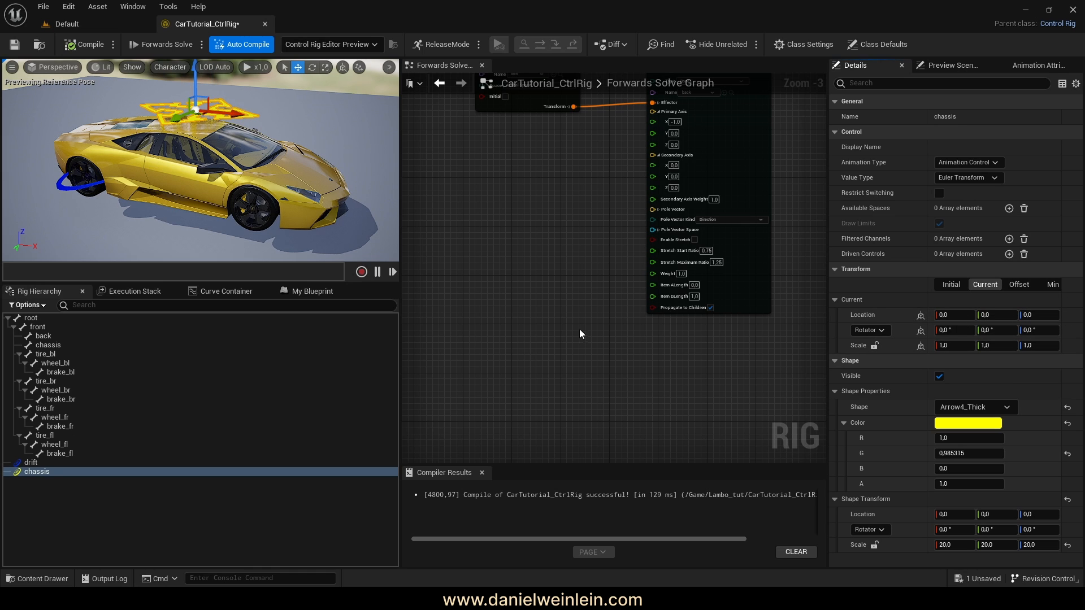
- Add a Get Control node for the chassis control below the existing nodes in the Forwards Solve graph
{"action": "scroll", "coordinate": [580, 334], "scroll_direction": "down", "scroll_amount": 2}
{"action": "right_click_drag", "start_coordinate": [650, 353], "coordinate": [576, 345]}
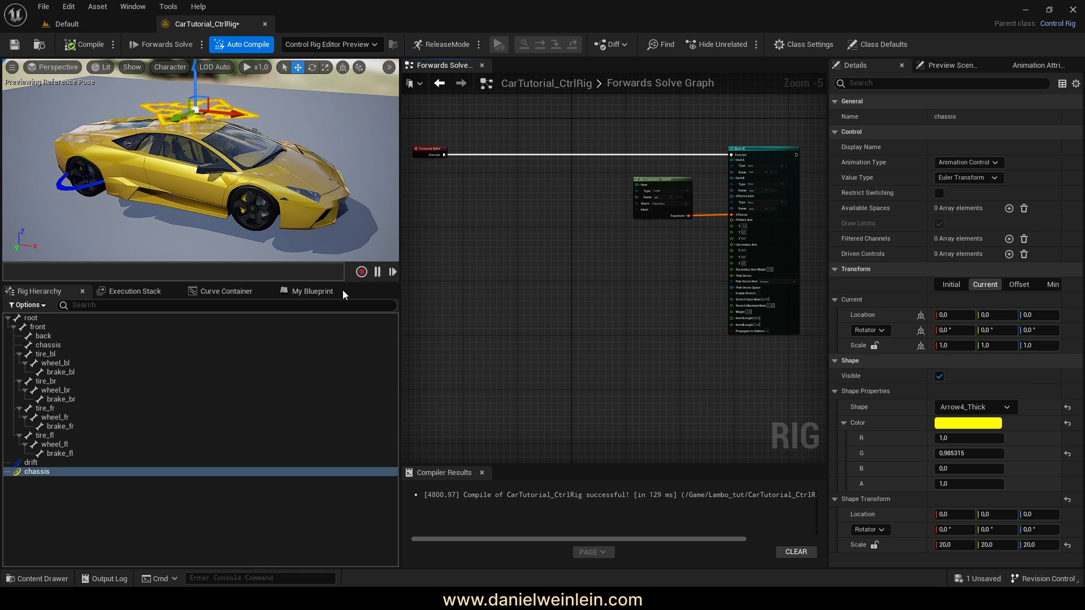
{"action": "left_click_drag", "start_coordinate": [30, 477], "coordinate": [511, 357]}
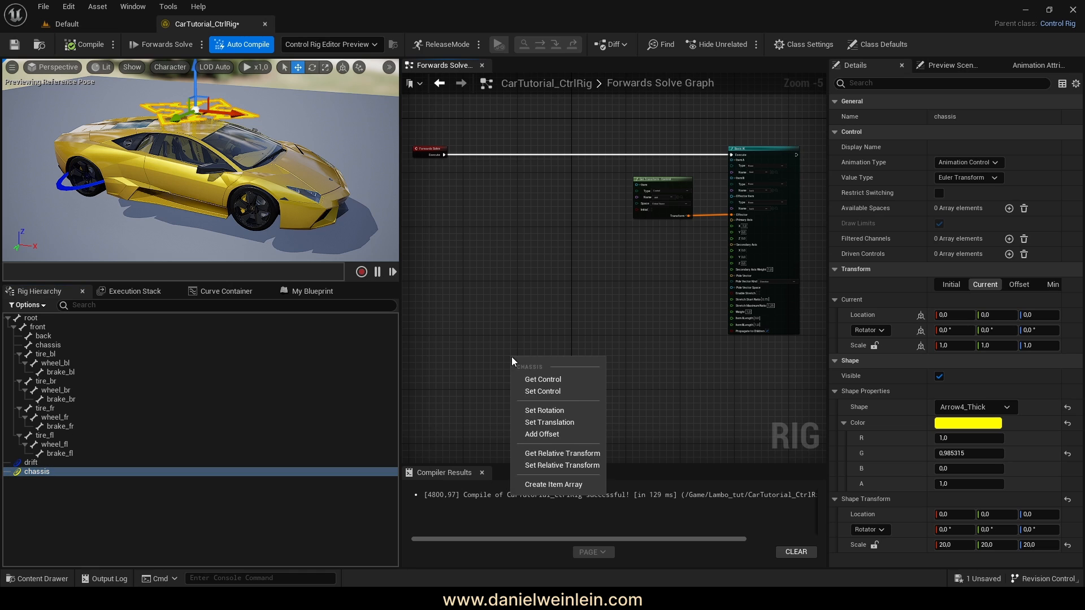
{"action": "left_click", "coordinate": [547, 379]}
{"action": "right_click_drag", "start_coordinate": [625, 401], "coordinate": [468, 381]}
{"action": "scroll", "coordinate": [468, 381], "scroll_direction": "up", "scroll_amount": 3}
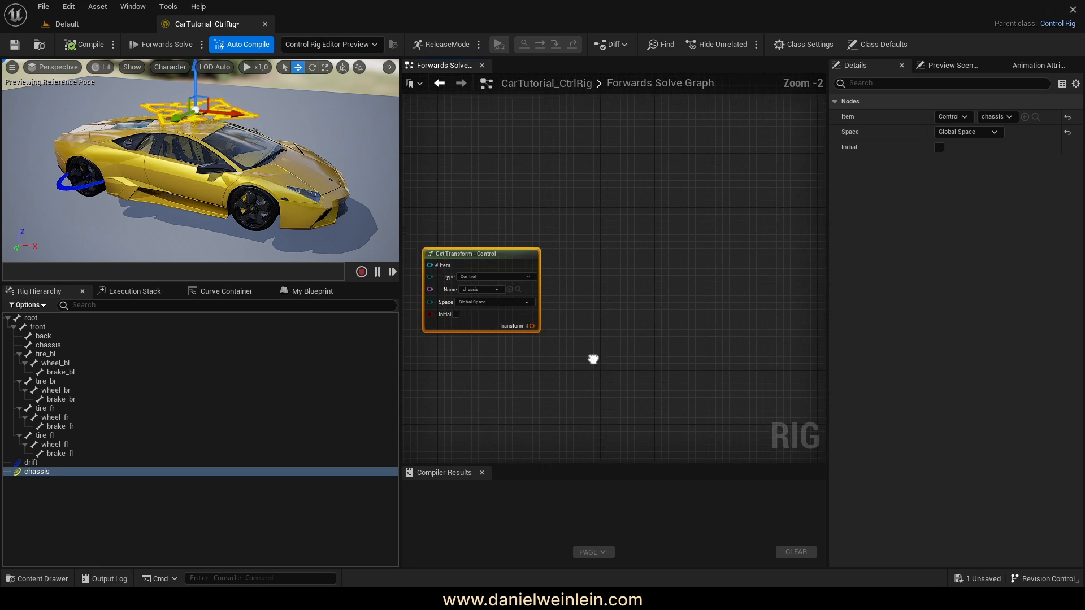
- Add a Set Bone node for the chassis bone and position it beyond the chassis control's Get Transform node
{"action": "right_click_drag", "start_coordinate": [593, 359], "coordinate": [497, 374]}
{"action": "left_click", "coordinate": [40, 346]}
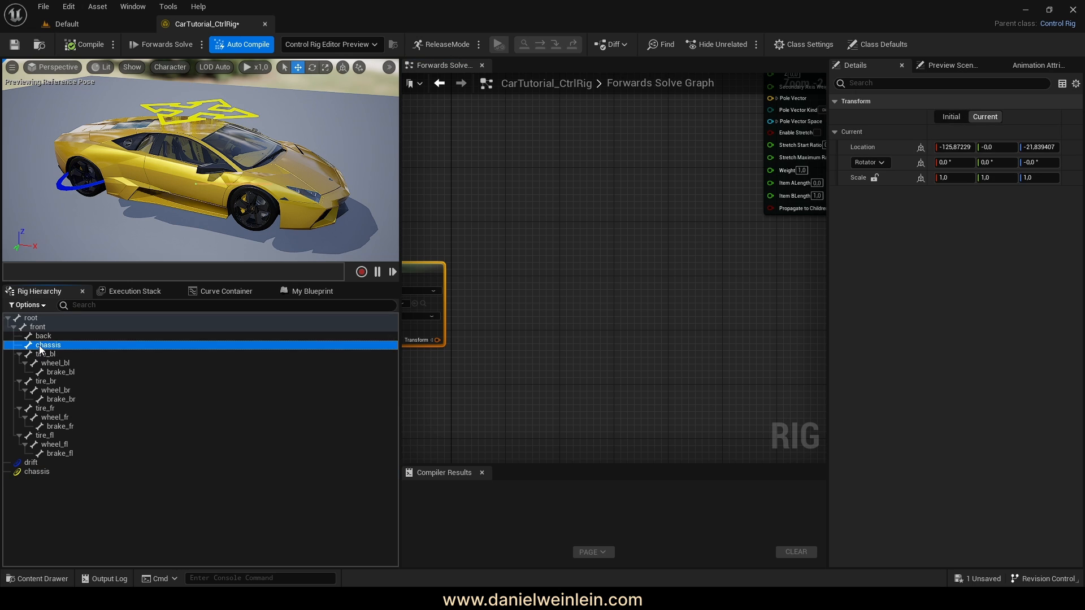
{"action": "left_click_drag", "start_coordinate": [638, 307], "coordinate": [640, 306]}
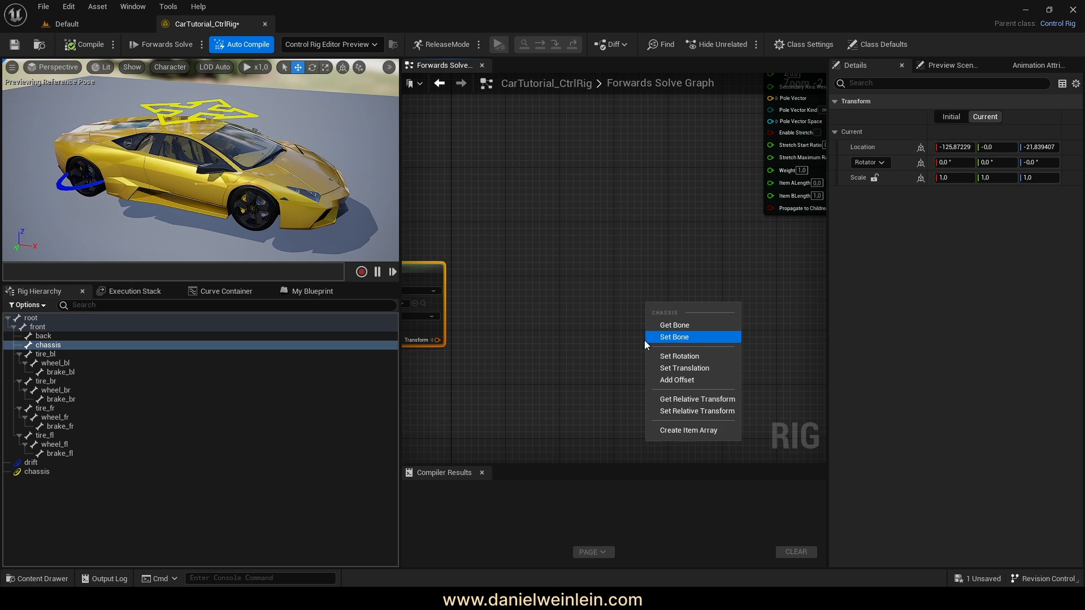
{"action": "left_click", "coordinate": [684, 334]}
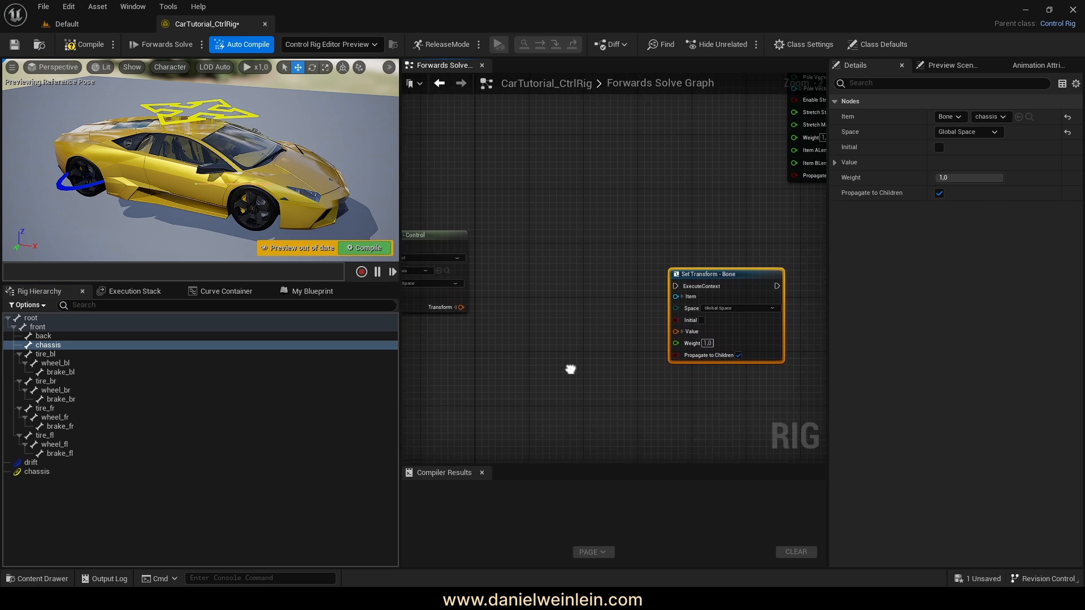
{"action": "left_click_drag", "start_coordinate": [682, 296], "coordinate": [679, 269]}
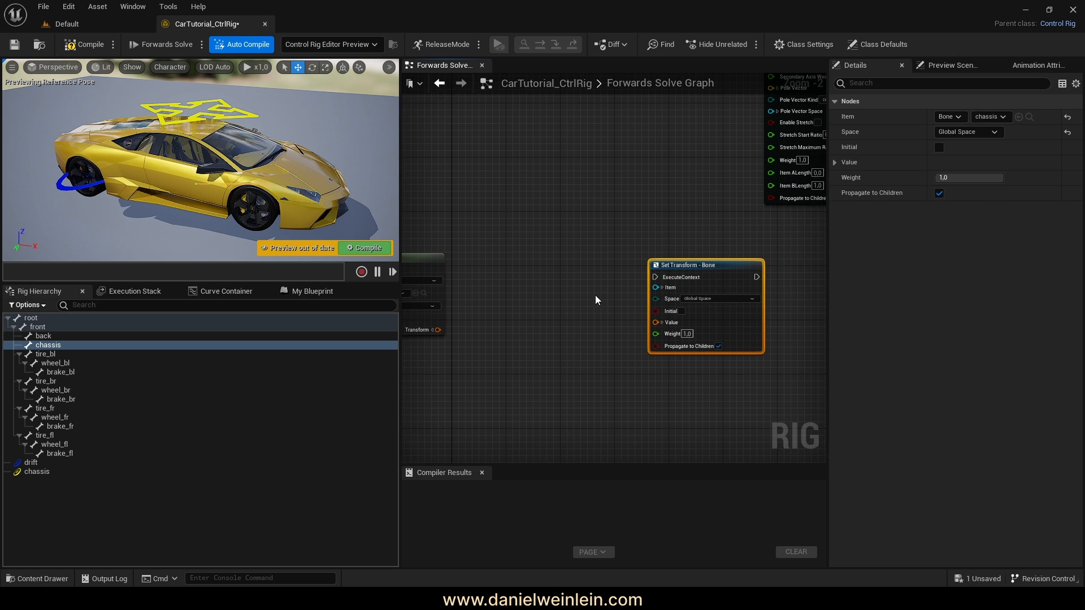
- Set the space of the chassis control's Get Transform node and the chassis bone's Set Transform node to Local Space
{"action": "right_click_drag", "start_coordinate": [580, 298], "coordinate": [656, 304]}
{"action": "right_click_drag", "start_coordinate": [588, 321], "coordinate": [616, 322]}
{"action": "scroll", "coordinate": [514, 334], "scroll_direction": "up", "scroll_amount": 2}
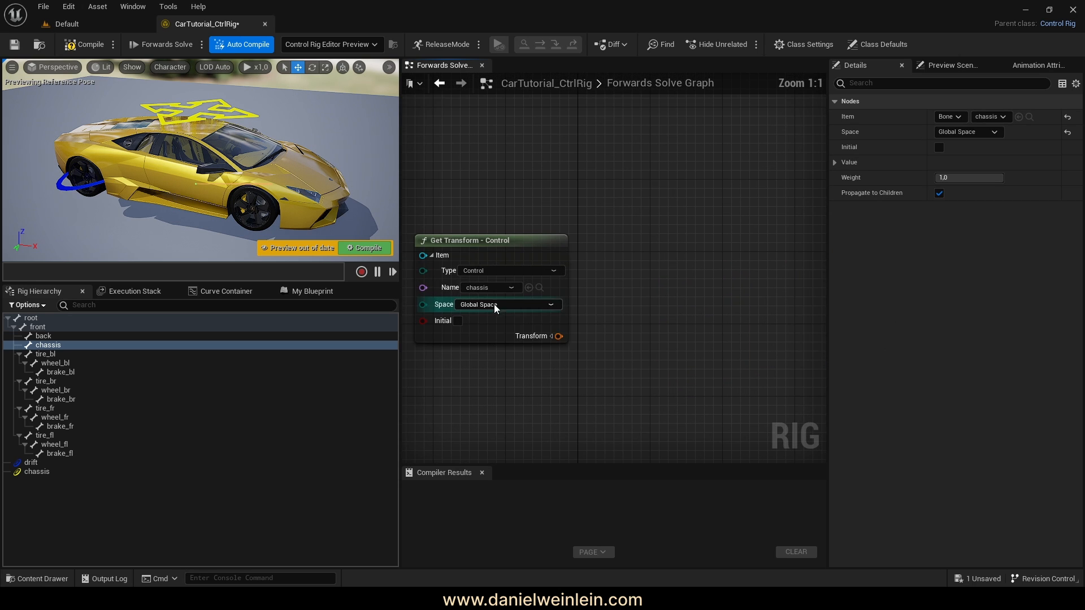
{"action": "right_click_drag", "start_coordinate": [693, 363], "coordinate": [458, 382]}
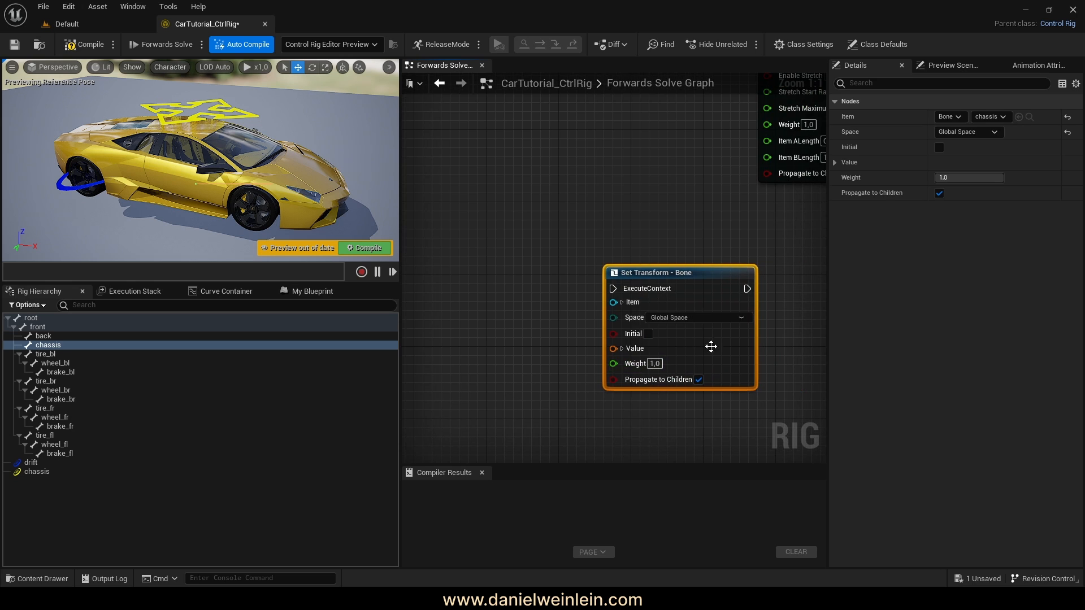
{"action": "left_click", "coordinate": [679, 318]}
{"action": "left_click", "coordinate": [666, 330]}
{"action": "right_click_drag", "start_coordinate": [484, 442], "coordinate": [617, 388]}
{"action": "scroll", "coordinate": [615, 430], "scroll_direction": "down", "scroll_amount": 1}
{"action": "right_click_drag", "start_coordinate": [608, 361], "coordinate": [577, 370]}
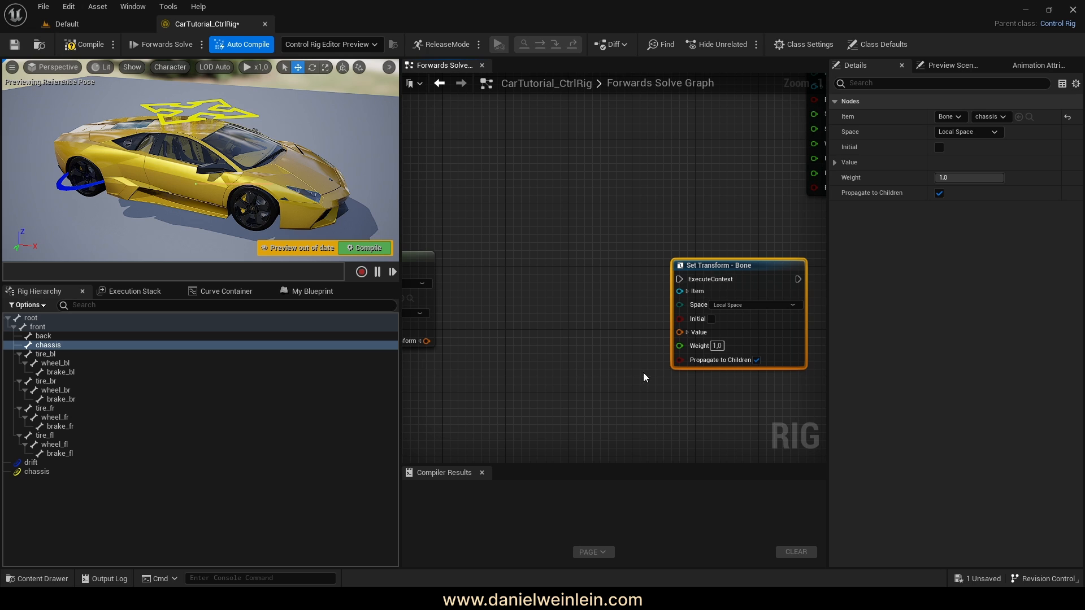
- Expand the Value input of the chassis bone's Set Transform node and inspect its Translation components
{"action": "left_click", "coordinate": [687, 333]}
{"action": "right_click_drag", "start_coordinate": [637, 392], "coordinate": [610, 355]}
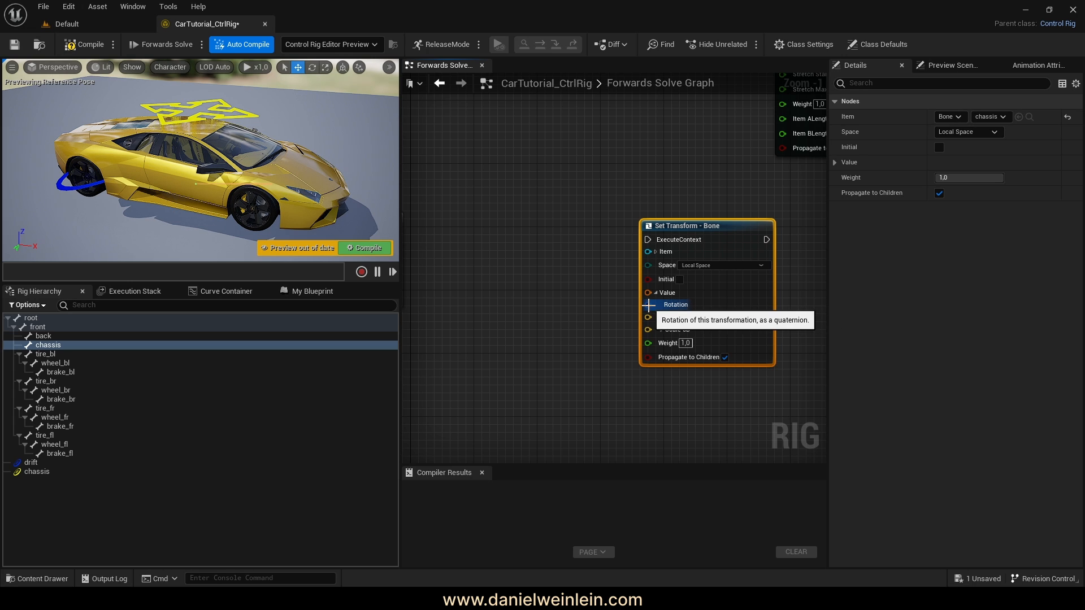
{"action": "right_click_drag", "start_coordinate": [612, 340], "coordinate": [635, 332]}
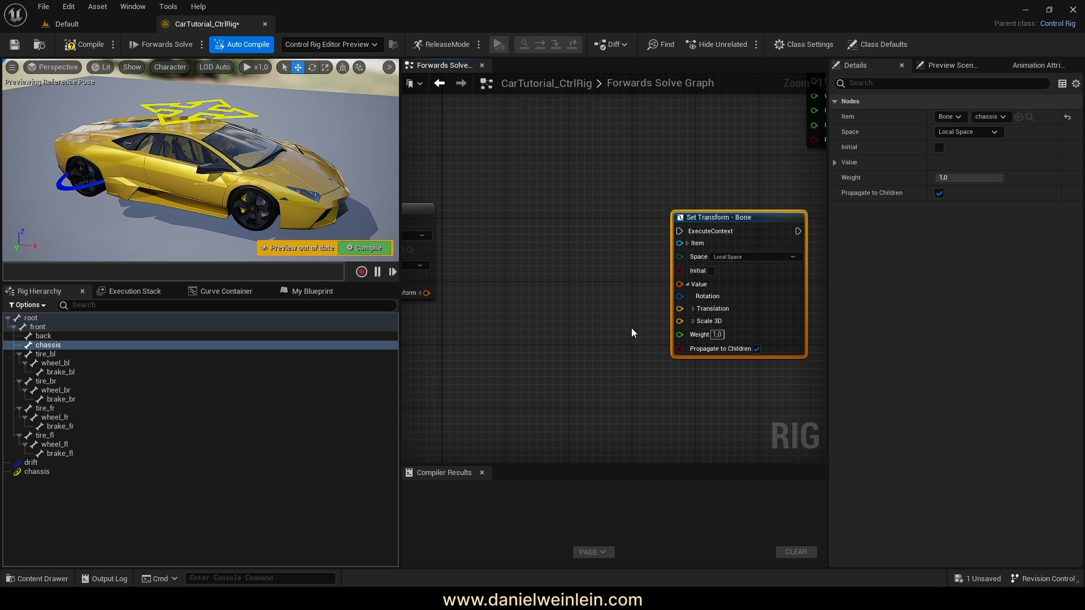
{"action": "left_click", "coordinate": [694, 309]}
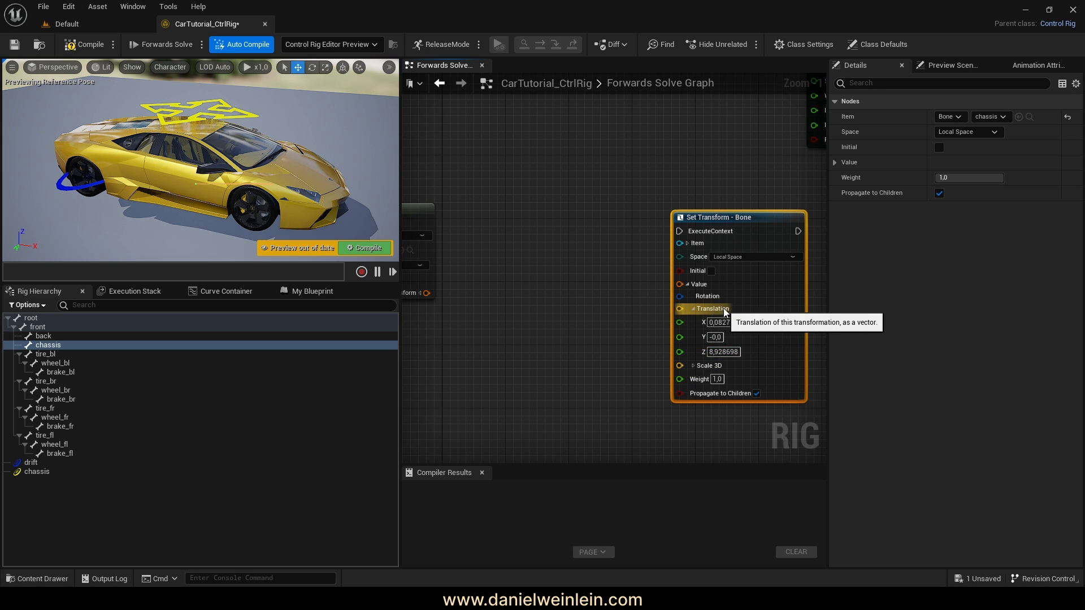
{"action": "left_click", "coordinate": [693, 309]}
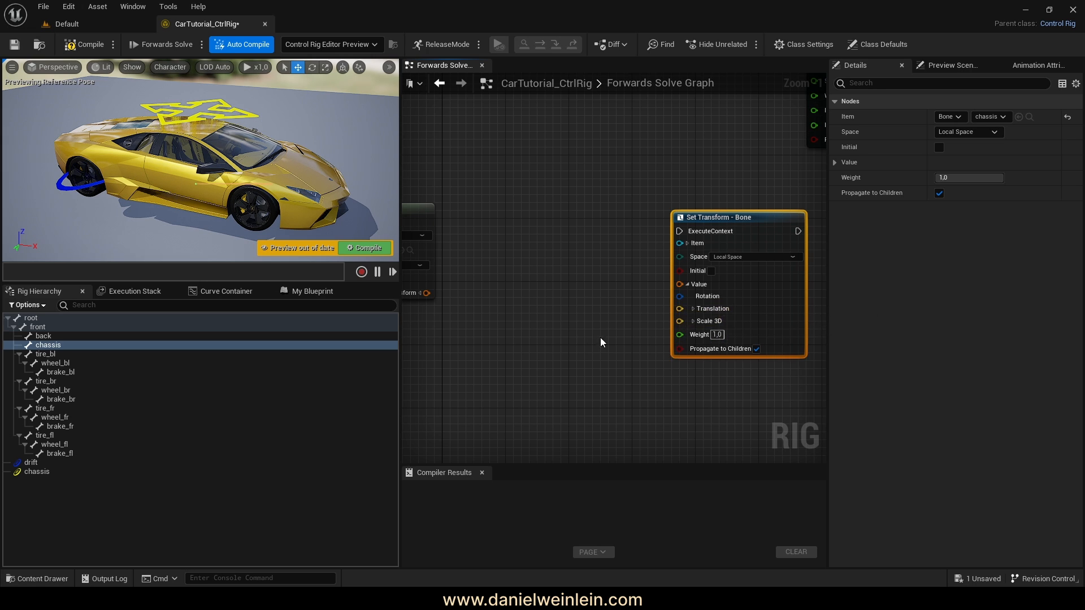
{"action": "scroll", "coordinate": [613, 339], "scroll_direction": "up", "scroll_amount": 1}
{"action": "scroll", "coordinate": [545, 341], "scroll_direction": "down", "scroll_amount": 1}
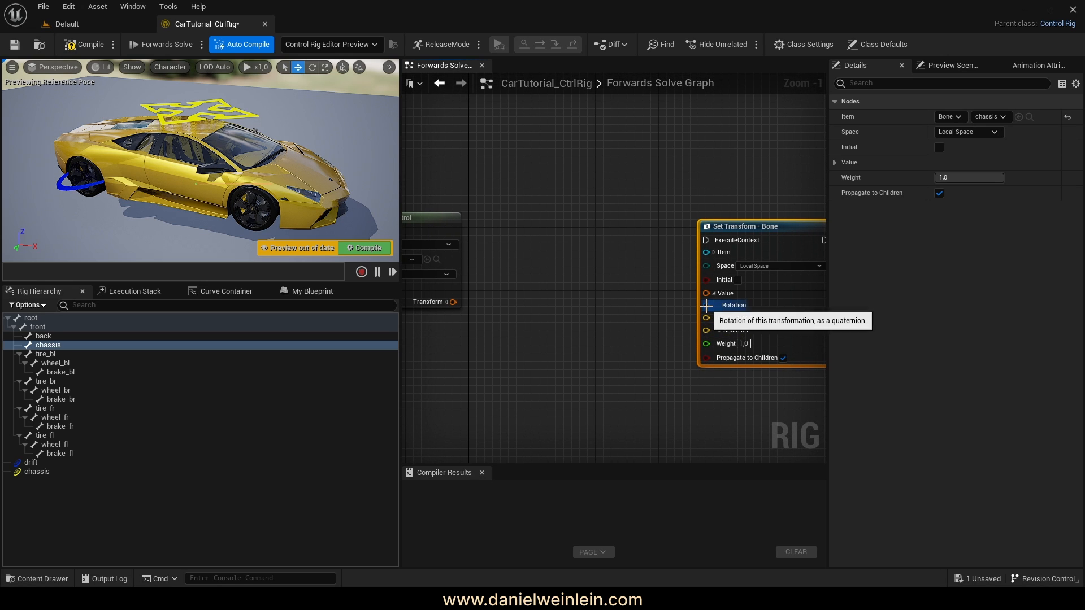
- Create a From Euler (Quaternion) node feeding the Set Transform node's Rotation, place it between the chassis nodes, and expand its Euler input
{"action": "left_click_drag", "start_coordinate": [706, 306], "coordinate": [697, 308]}
{"action": "left_click_drag", "start_coordinate": [609, 351], "coordinate": [609, 352]}
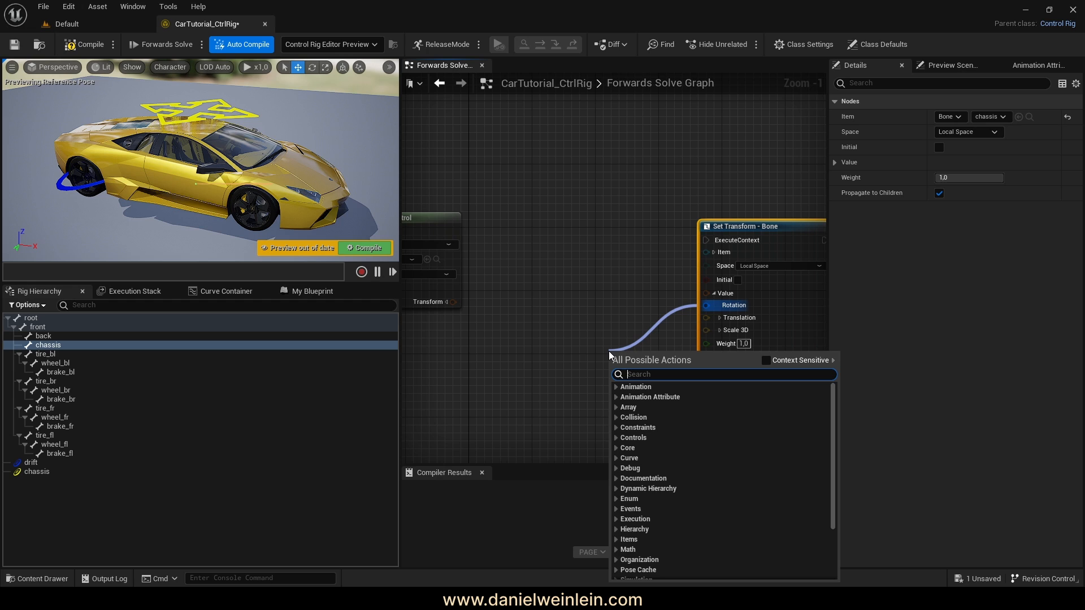
{"action": "type", "text": "from"}
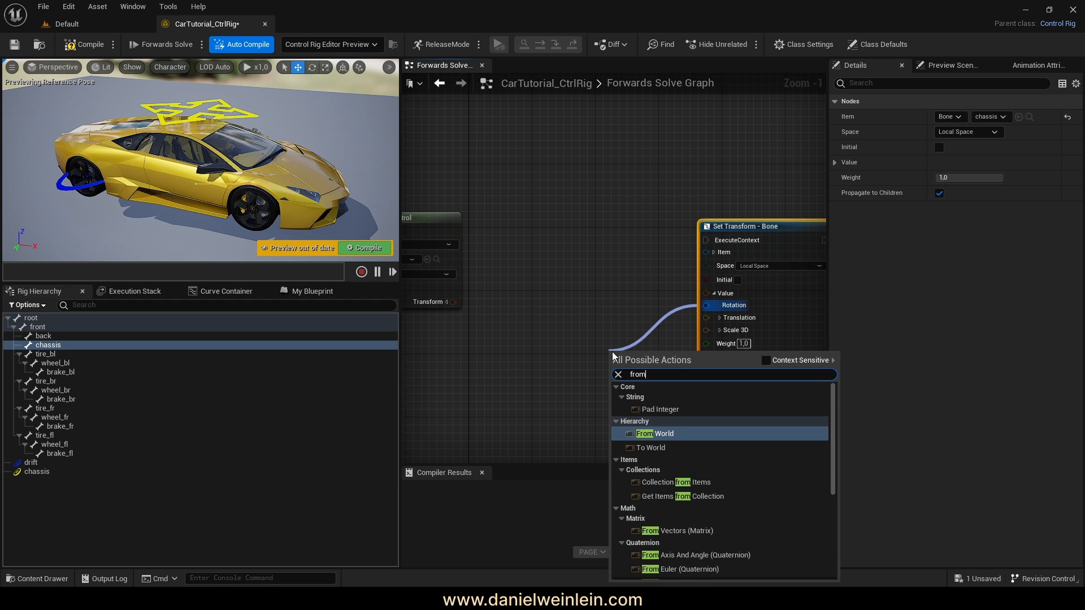
{"action": "type", "text": " eul"}
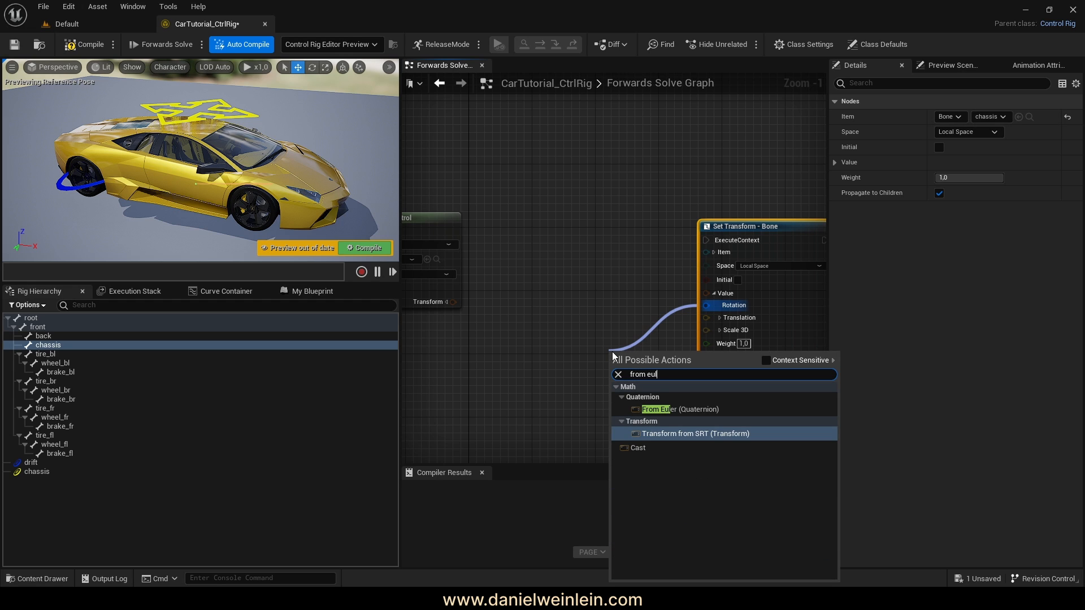
{"action": "left_click", "coordinate": [717, 412]}
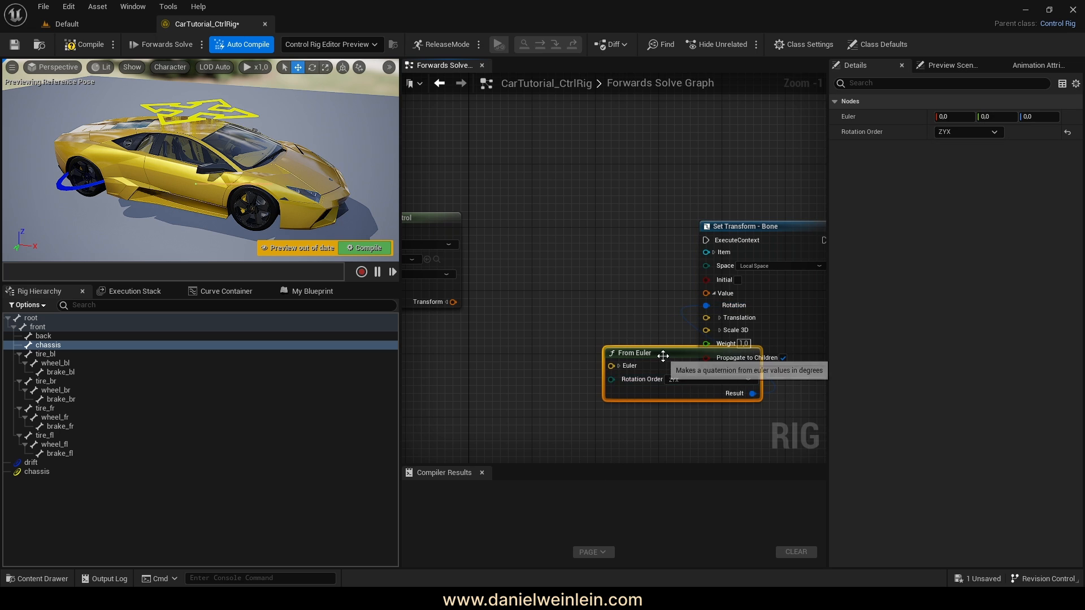
{"action": "left_click_drag", "start_coordinate": [669, 355], "coordinate": [578, 279]}
{"action": "right_click_drag", "start_coordinate": [541, 298], "coordinate": [602, 303]}
{"action": "left_click", "coordinate": [592, 300]}
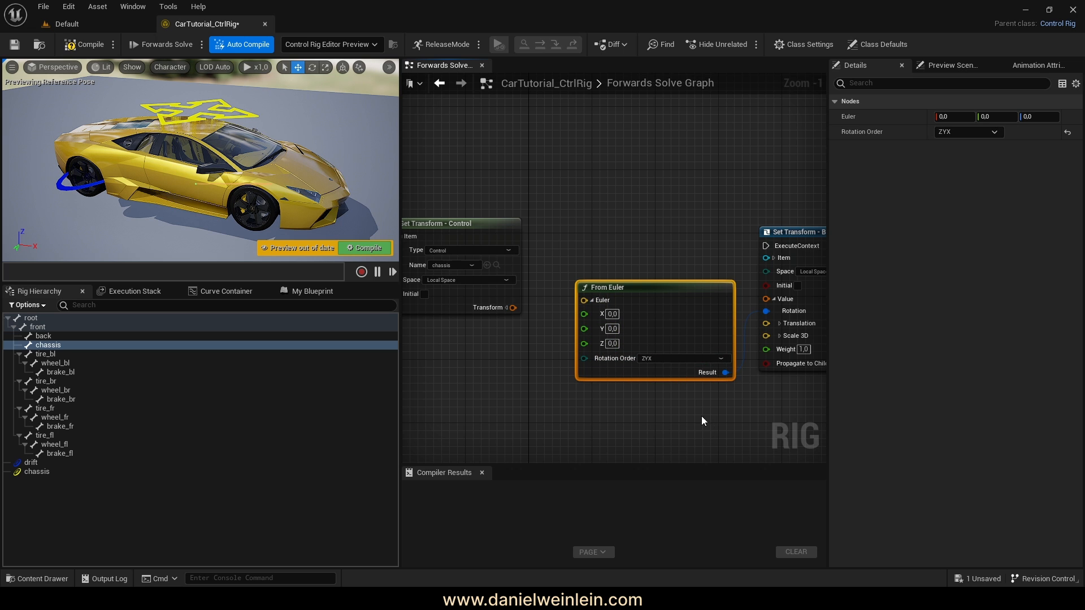
- Rearrange the chassis Get Transform, From Euler, and Set Transform nodes to leave more space between them
{"action": "right_click_drag", "start_coordinate": [702, 422], "coordinate": [491, 428]}
{"action": "scroll", "coordinate": [718, 391], "scroll_direction": "down", "scroll_amount": 2}
{"action": "left_click_drag", "start_coordinate": [650, 286], "coordinate": [759, 281]}
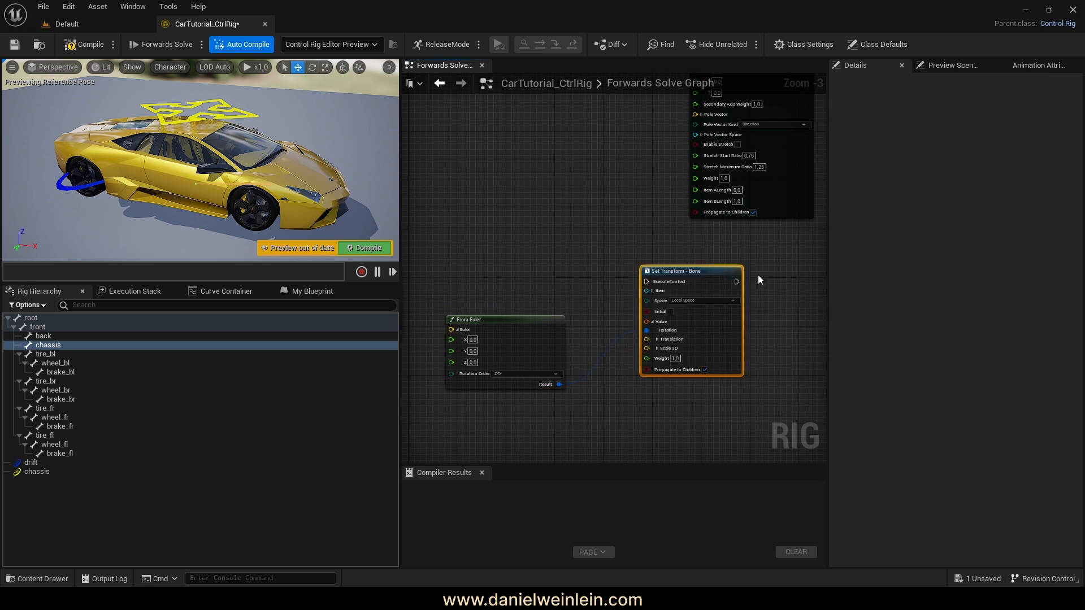
{"action": "right_click_drag", "start_coordinate": [518, 364], "coordinate": [649, 353]}
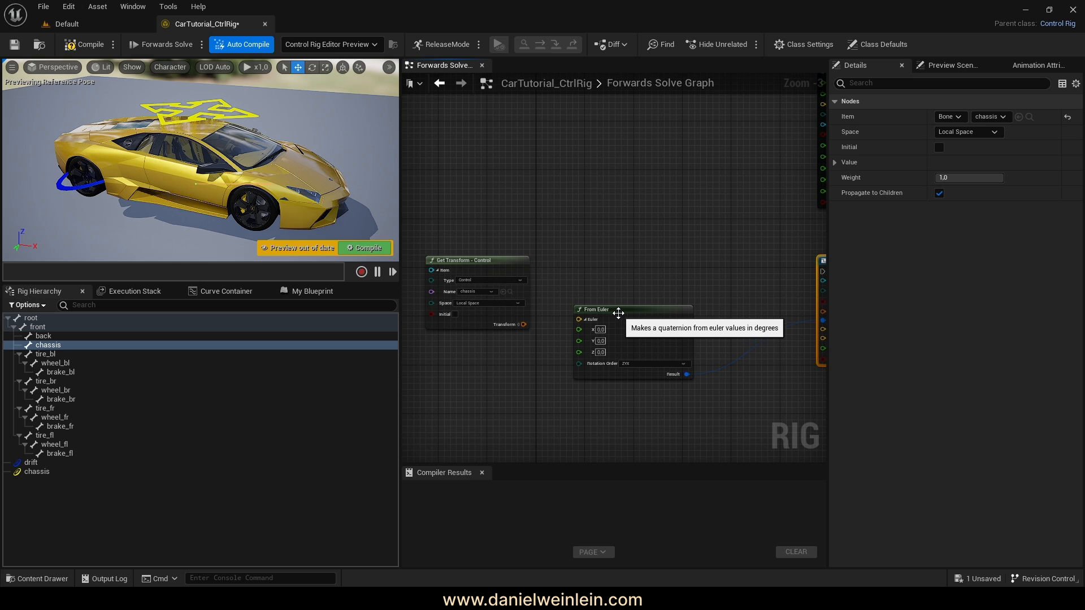
{"action": "left_click_drag", "start_coordinate": [618, 313], "coordinate": [691, 301]}
{"action": "left_click_drag", "start_coordinate": [473, 265], "coordinate": [491, 290]}
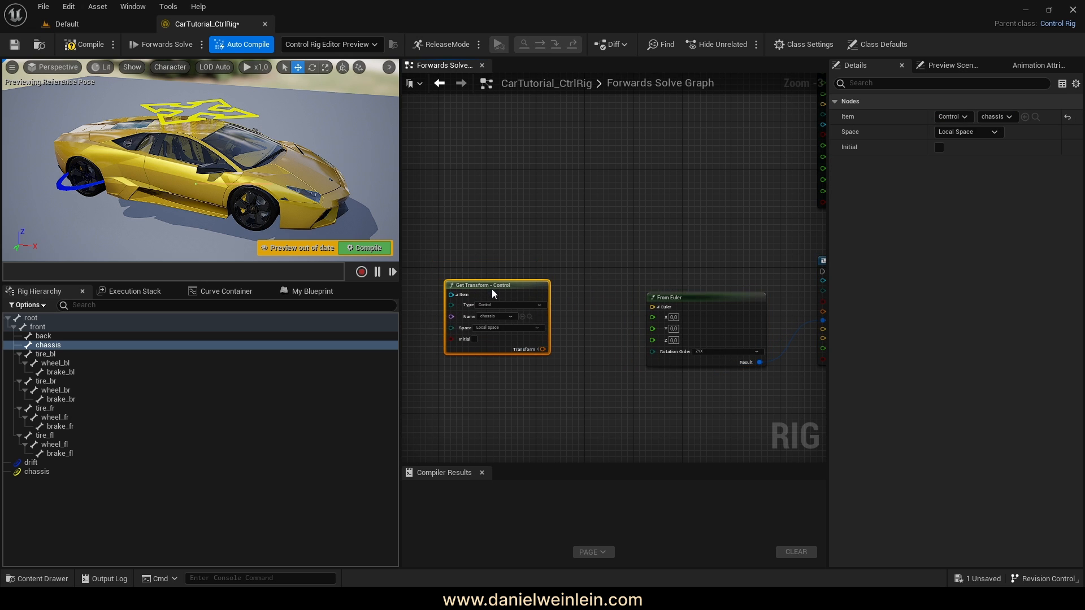
- Expand the chassis control's Transform output and connect its Translation X to the From Euler node's Y input
{"action": "scroll", "coordinate": [529, 297], "scroll_direction": "up", "scroll_amount": 3}
{"action": "left_click", "coordinate": [529, 308]}
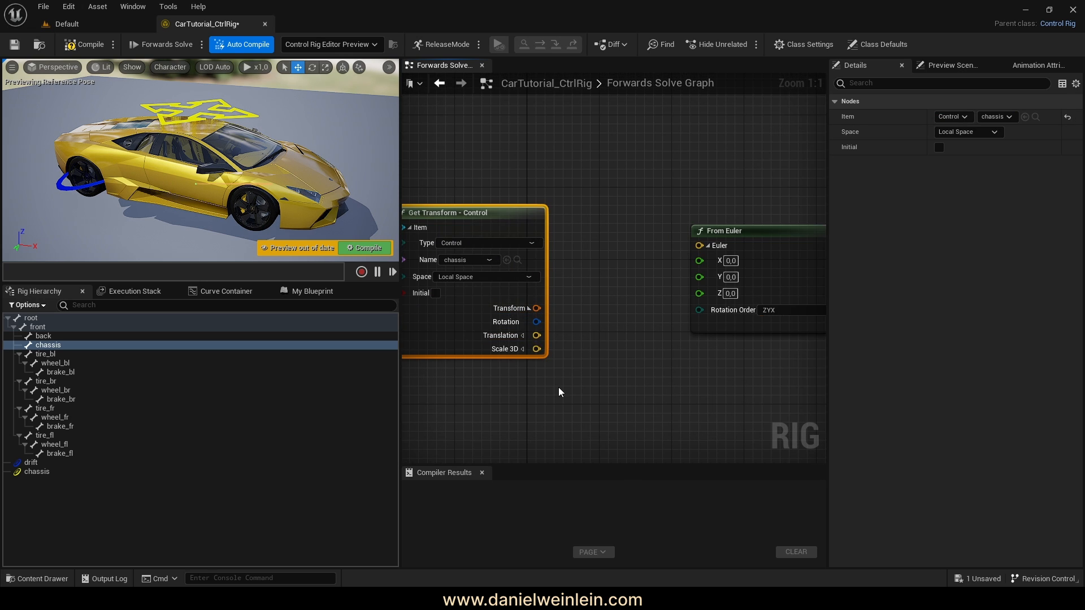
{"action": "left_click", "coordinate": [522, 335]}
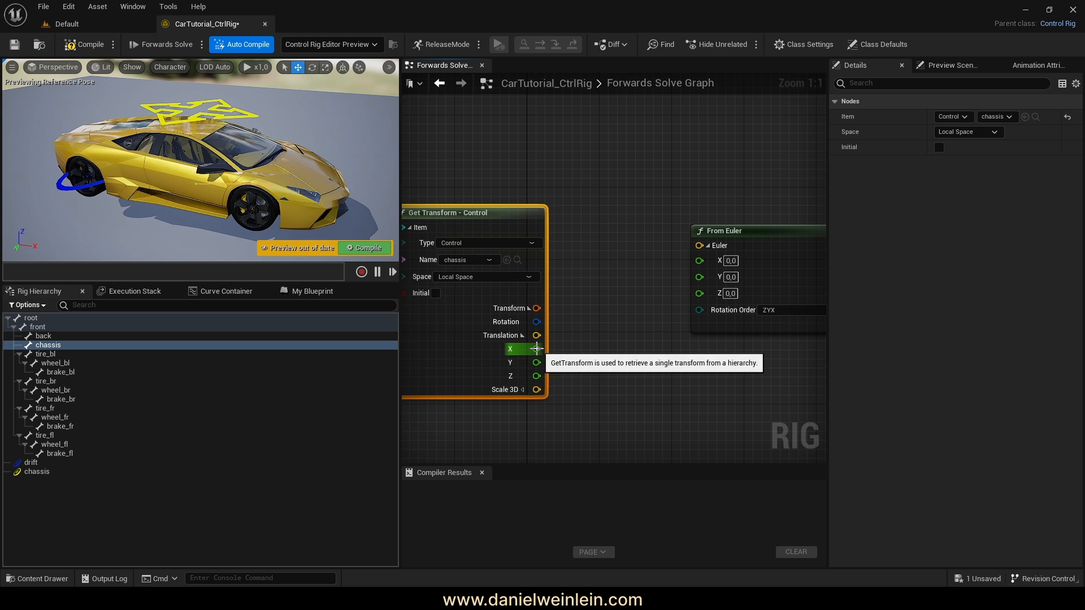
{"action": "left_click_drag", "start_coordinate": [538, 349], "coordinate": [701, 279]}
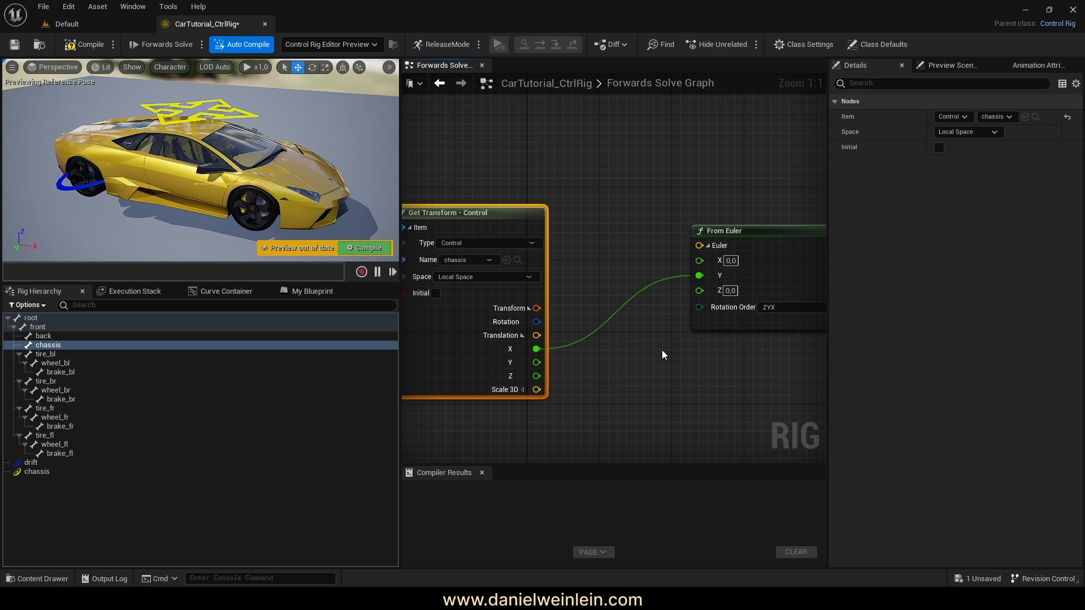
- Examine the execution path from Forwards Solve through the Basic IK node and the layout of the chassis node chain
{"action": "right_click_drag", "start_coordinate": [701, 380], "coordinate": [537, 397]}
{"action": "scroll", "coordinate": [537, 396], "scroll_direction": "down", "scroll_amount": 2}
{"action": "right_click_drag", "start_coordinate": [646, 398], "coordinate": [598, 410]}
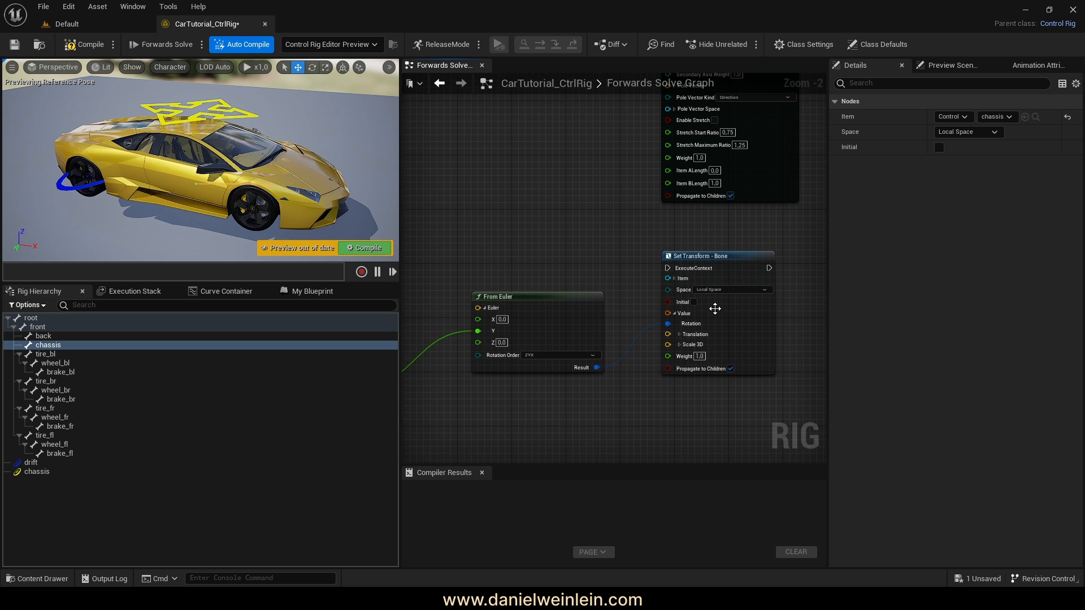
{"action": "scroll", "coordinate": [605, 307], "scroll_direction": "down", "scroll_amount": 3}
{"action": "right_click_drag", "start_coordinate": [576, 252], "coordinate": [656, 319]}
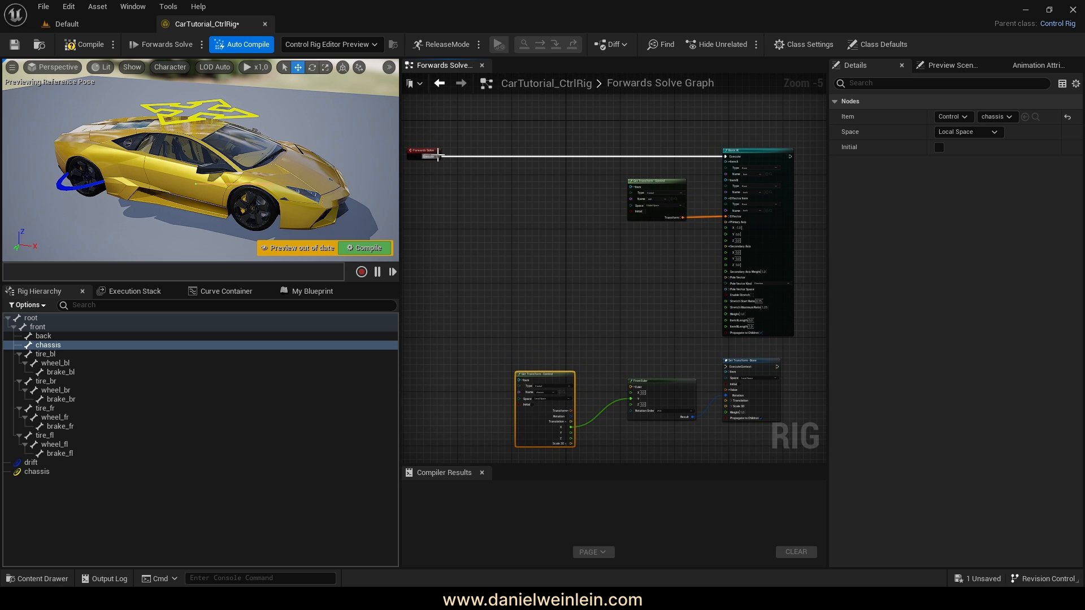
{"action": "right_click_drag", "start_coordinate": [792, 378], "coordinate": [689, 365]}
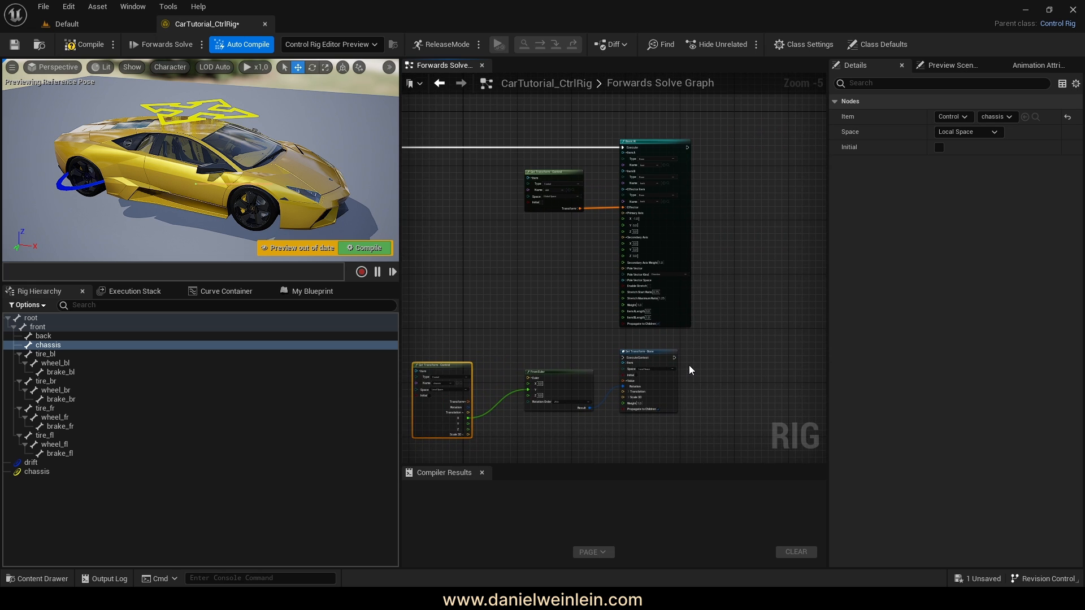
{"action": "scroll", "coordinate": [685, 148], "scroll_direction": "up", "scroll_amount": 3}
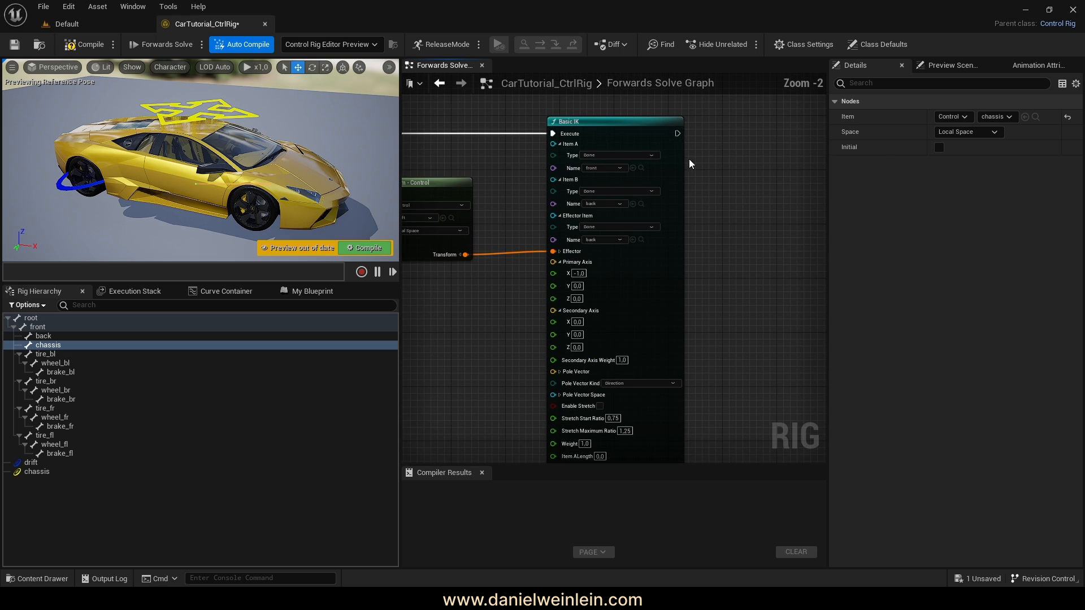
{"action": "scroll", "coordinate": [703, 226], "scroll_direction": "down", "scroll_amount": 1}
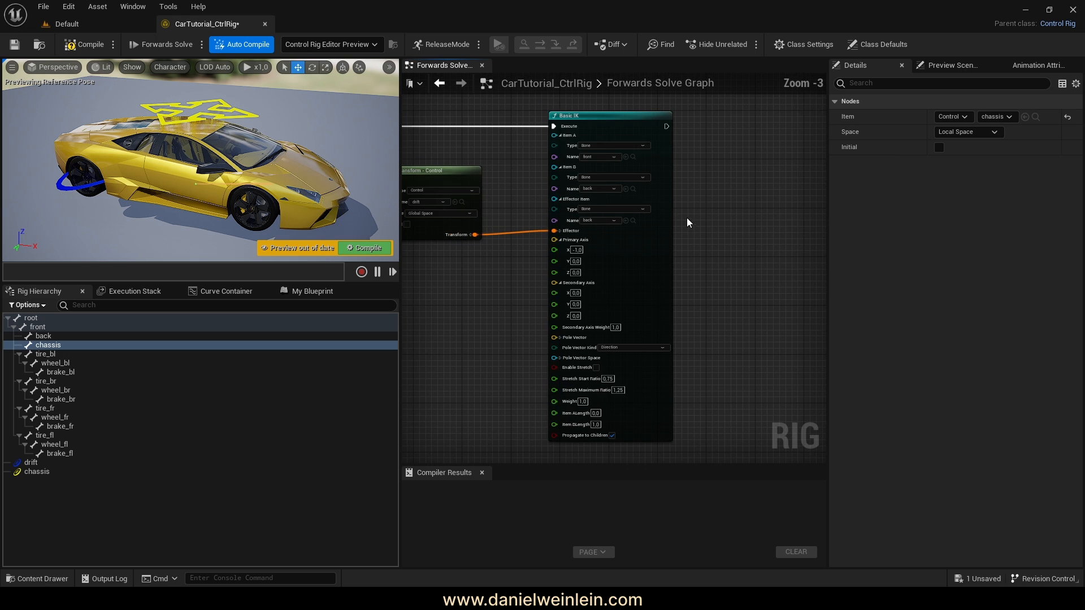
{"action": "scroll", "coordinate": [700, 170], "scroll_direction": "down", "scroll_amount": 2}
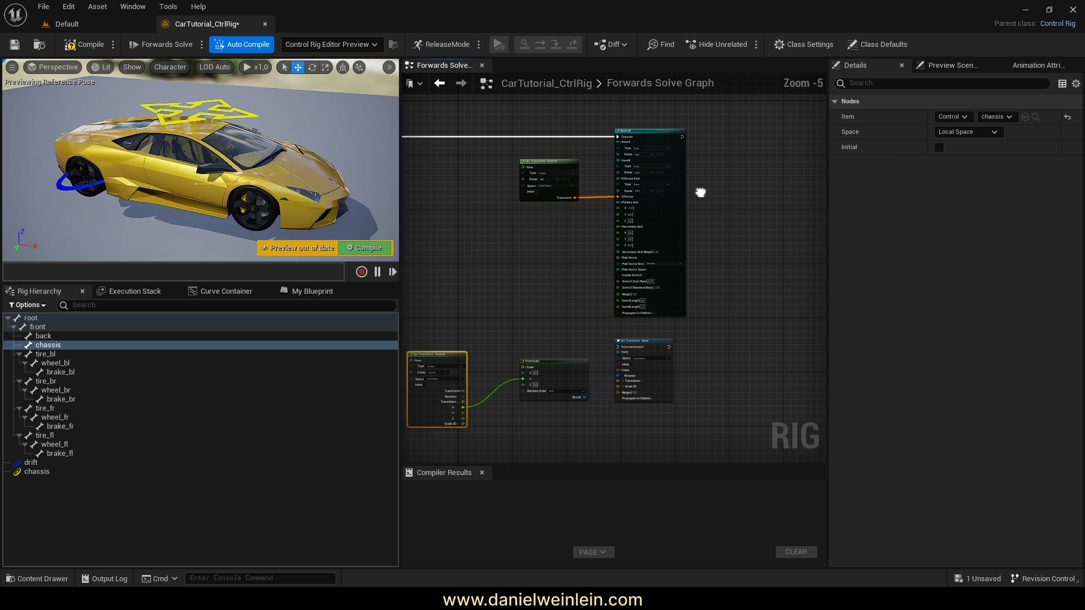
{"action": "right_click", "coordinate": [700, 192]}
{"action": "left_click_drag", "start_coordinate": [682, 136], "coordinate": [722, 236]}
{"action": "key", "text": "Escape"}
- Add a Sequence node beside the Forwards Solve event and connect the event's execution output to it
{"action": "right_click_drag", "start_coordinate": [559, 322], "coordinate": [668, 323]}
{"action": "right_click_drag", "start_coordinate": [539, 239], "coordinate": [541, 247]}
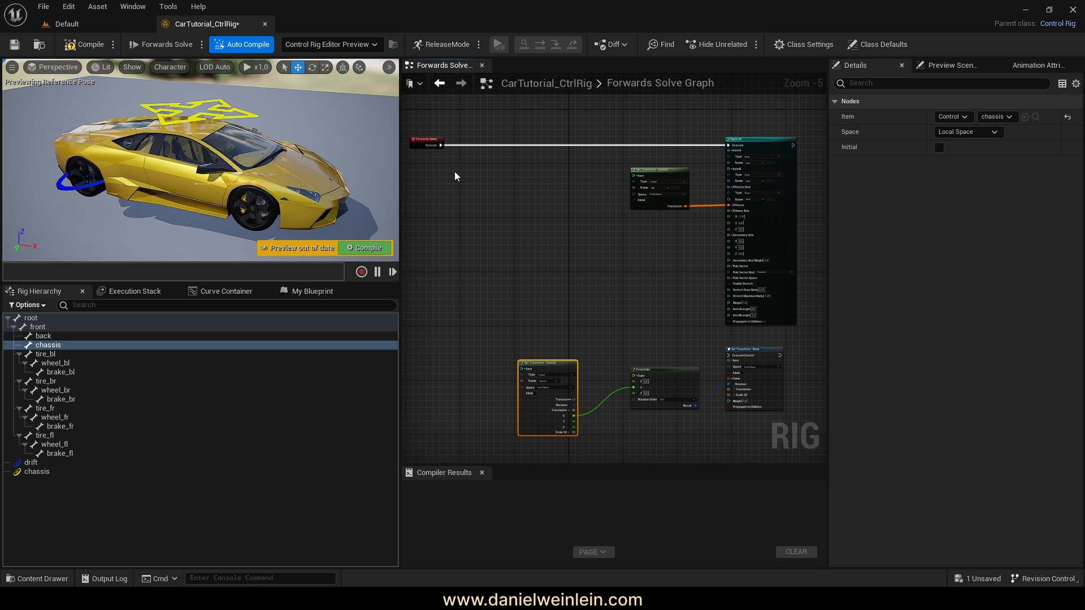
{"action": "right_click", "coordinate": [476, 191]}
{"action": "type", "text": "seq"}
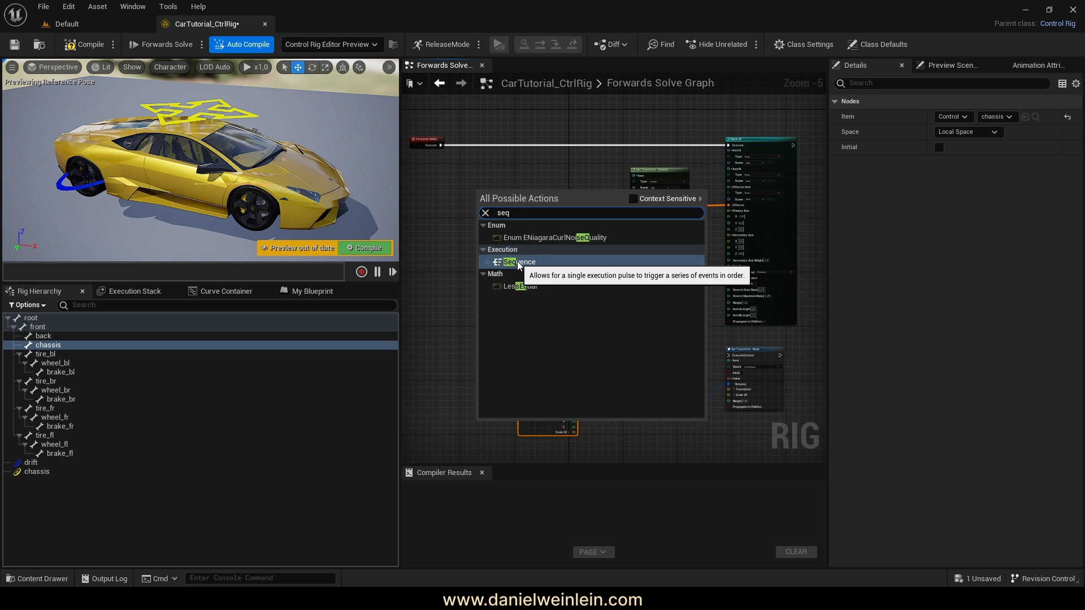
{"action": "left_click", "coordinate": [516, 262]}
{"action": "left_click_drag", "start_coordinate": [492, 190], "coordinate": [565, 156]}
{"action": "scroll", "coordinate": [426, 142], "scroll_direction": "up", "scroll_amount": 5}
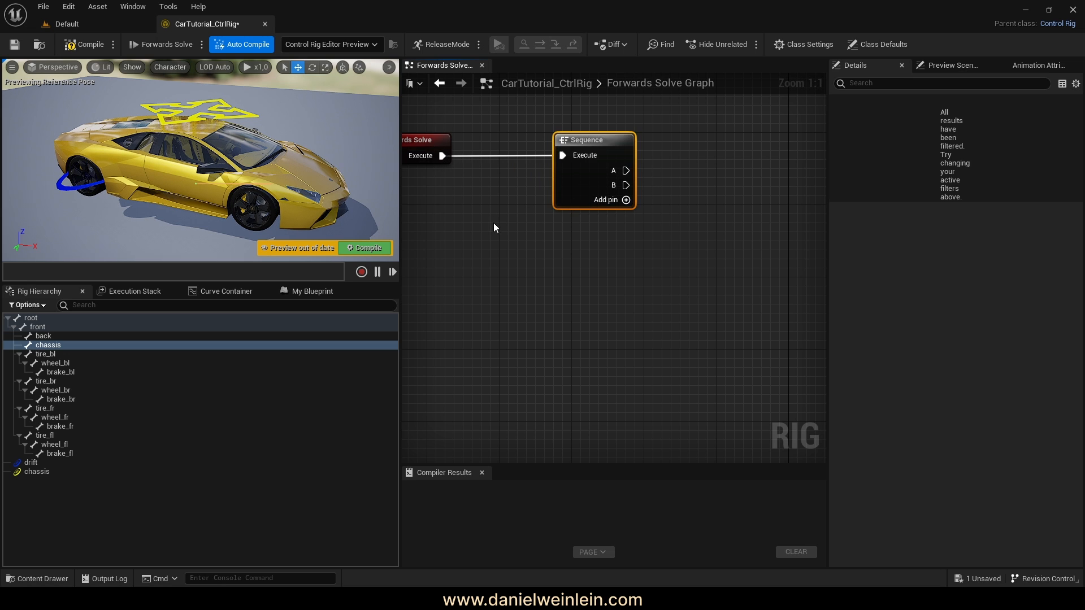
- Connect the Sequence node's A output to the Execute input of the Basic IK node
{"action": "scroll", "coordinate": [494, 222], "scroll_direction": "down", "scroll_amount": 2}
{"action": "right_click_drag", "start_coordinate": [640, 248], "coordinate": [495, 233]}
{"action": "scroll", "coordinate": [468, 193], "scroll_direction": "down", "scroll_amount": 2}
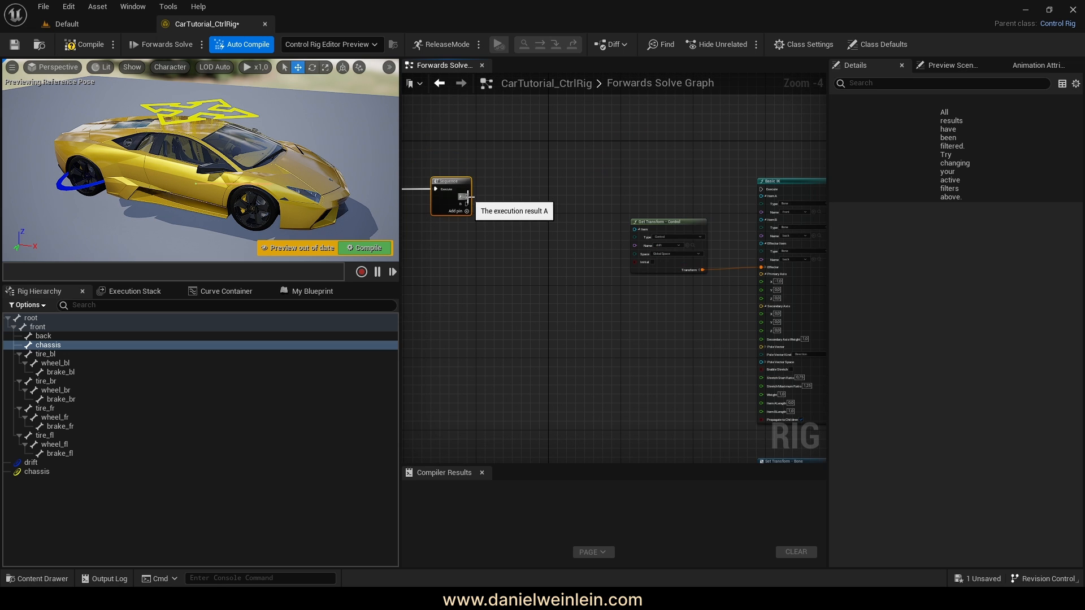
{"action": "left_click_drag", "start_coordinate": [466, 196], "coordinate": [761, 190]}
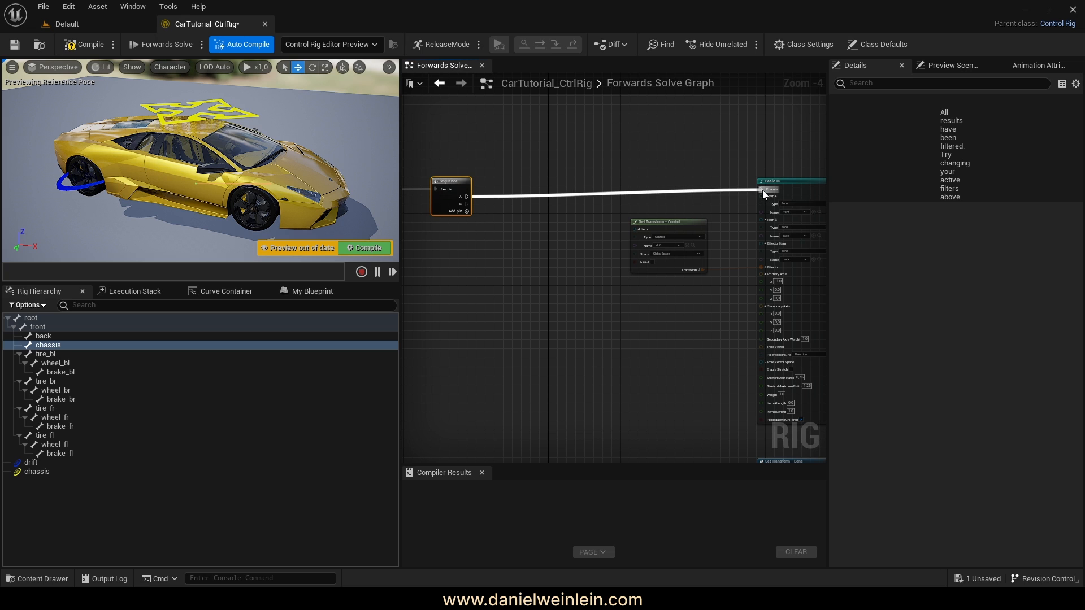
- Connect the Sequence node's B output to the ExecuteContext input of the chassis bone's Set Transform node
{"action": "right_click_drag", "start_coordinate": [662, 332], "coordinate": [605, 249]}
{"action": "scroll", "coordinate": [510, 226], "scroll_direction": "down", "scroll_amount": 1}
{"action": "right_click_drag", "start_coordinate": [509, 228], "coordinate": [553, 237]}
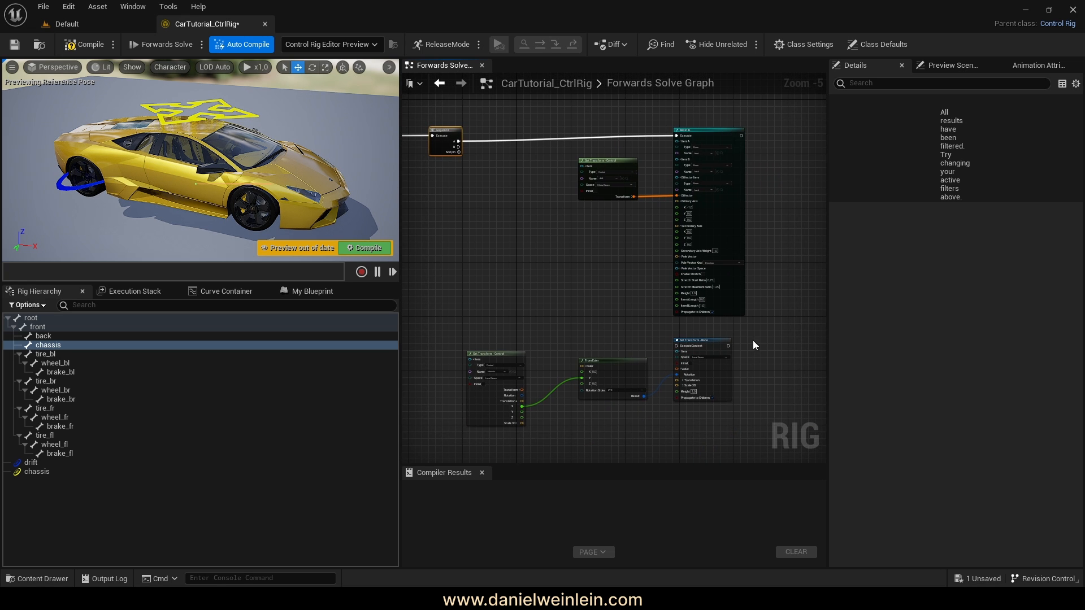
{"action": "scroll", "coordinate": [458, 141], "scroll_direction": "up", "scroll_amount": 4}
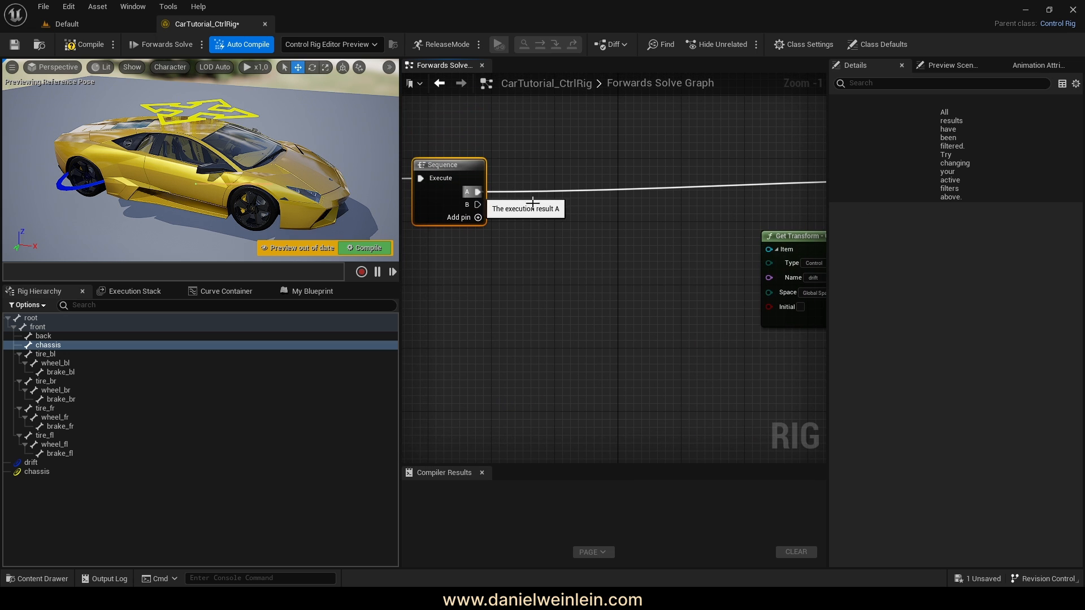
{"action": "right_click_drag", "start_coordinate": [648, 216], "coordinate": [473, 206]}
{"action": "scroll", "coordinate": [501, 227], "scroll_direction": "down", "scroll_amount": 2}
{"action": "scroll", "coordinate": [504, 192], "scroll_direction": "down", "scroll_amount": 2}
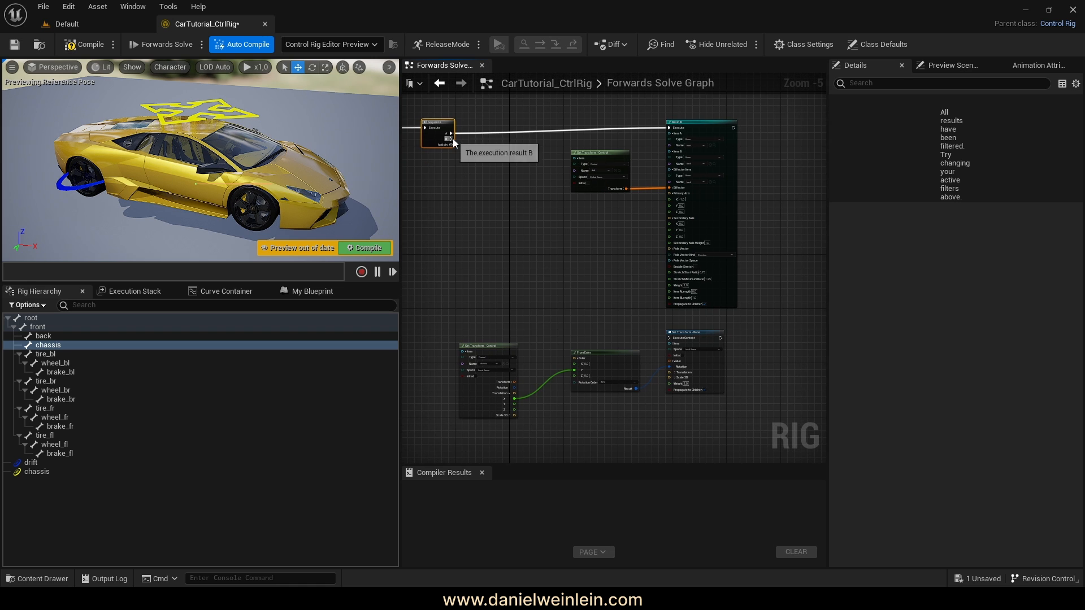
{"action": "left_click_drag", "start_coordinate": [451, 139], "coordinate": [670, 338]}
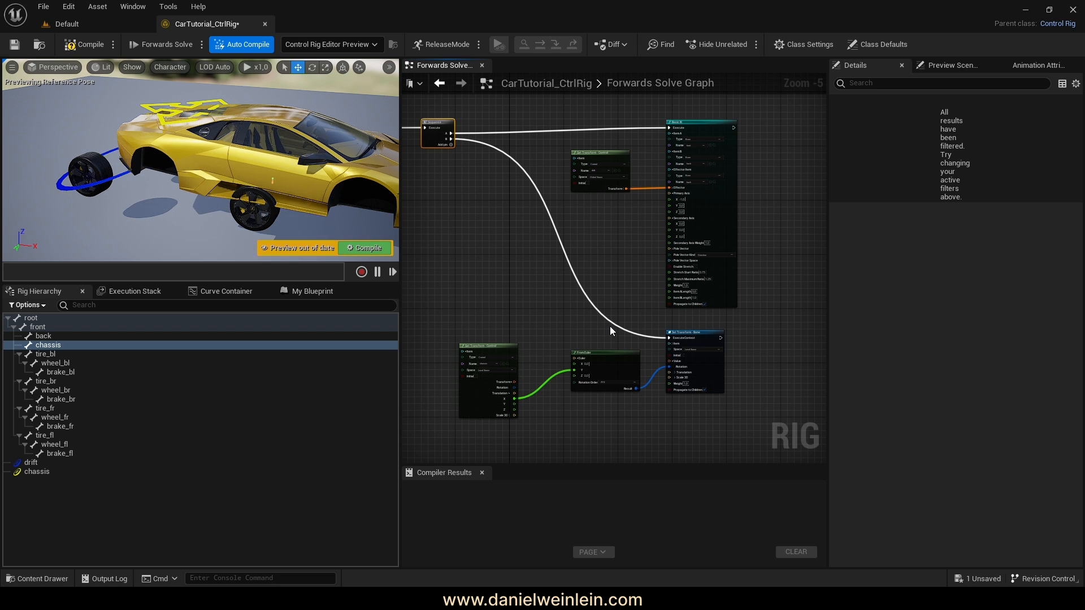
{"action": "mouse_move", "coordinate": [609, 327]}
{"action": "right_mouse_down"}
{"action": "mouse_move", "coordinate": [652, 331]}
{"action": "mouse_move", "coordinate": [603, 314]}
{"action": "right_mouse_up"}
{"action": "scroll", "coordinate": [683, 362], "scroll_direction": "up", "scroll_amount": 4}
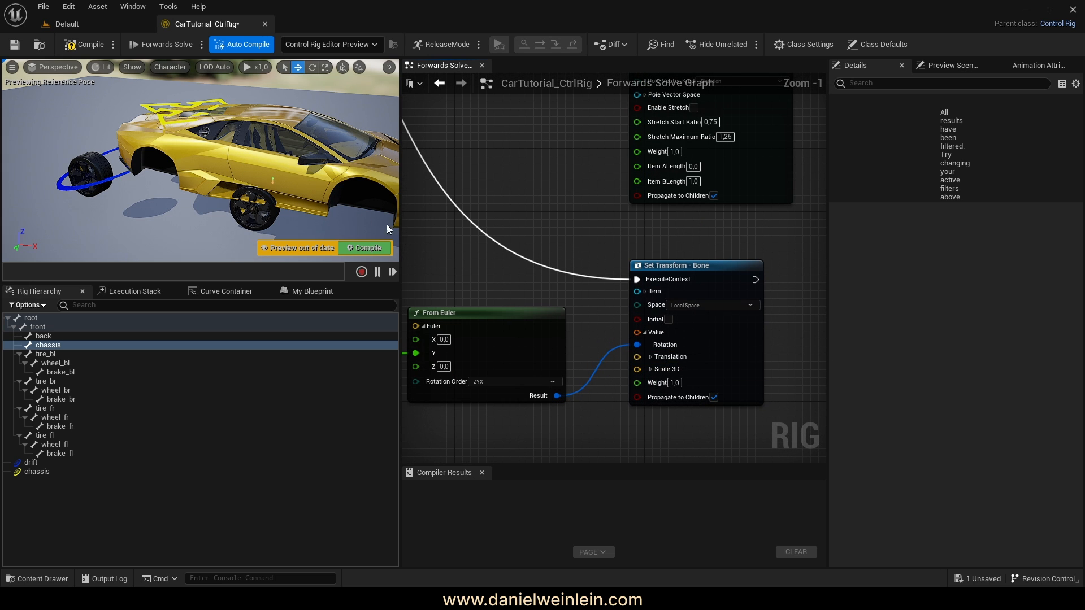
- Expand the Translation values of the chassis bone's Set Transform node and disconnect its ExecuteContext input from the Sequence node
{"action": "right_click_drag", "start_coordinate": [556, 264], "coordinate": [613, 286]}
{"action": "right_click_drag", "start_coordinate": [691, 370], "coordinate": [686, 321]}
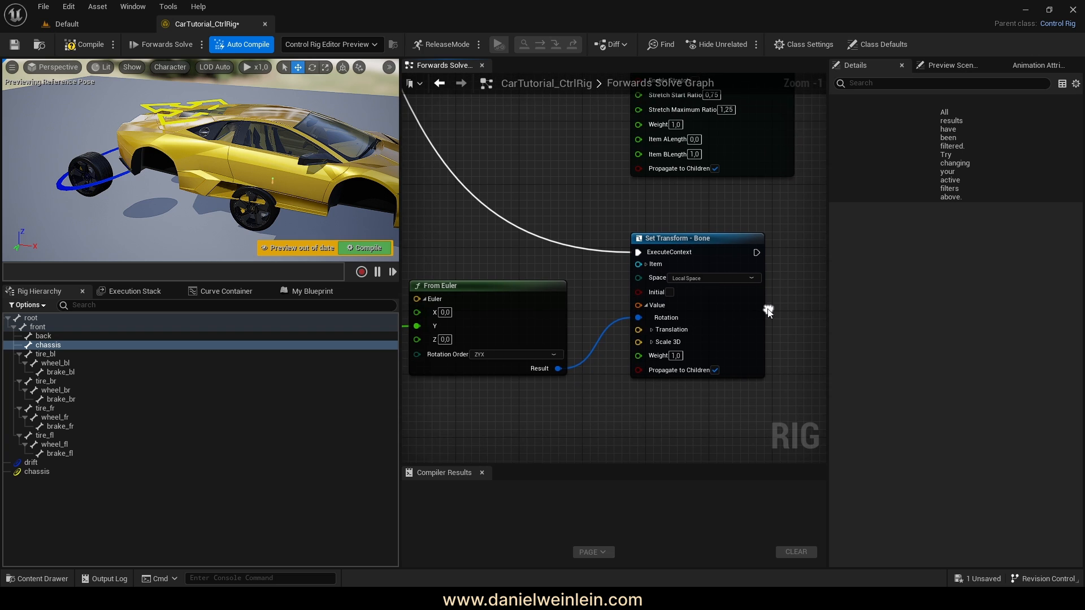
{"action": "left_click", "coordinate": [652, 329]}
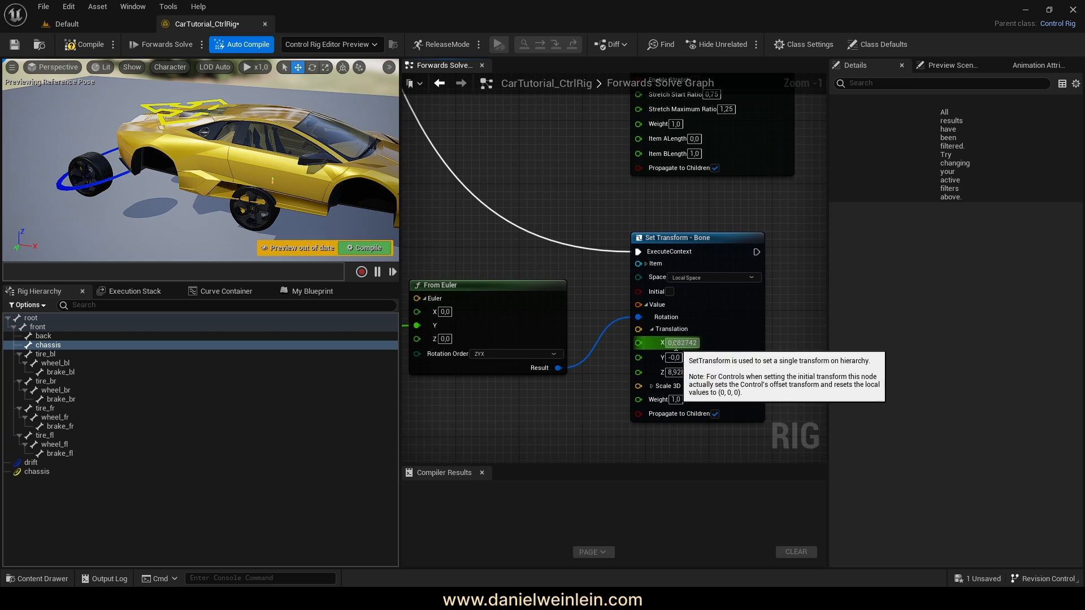
{"action": "right_click_drag", "start_coordinate": [601, 251], "coordinate": [618, 280]}
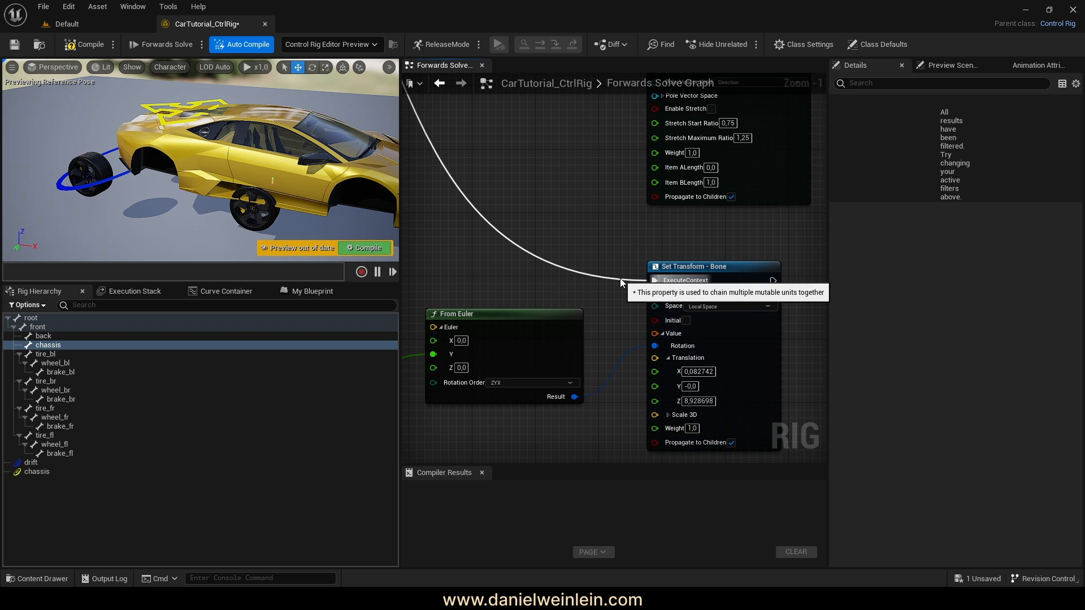
{"action": "left_click_drag", "start_coordinate": [619, 280], "coordinate": [619, 280]}
{"action": "left_click", "coordinate": [592, 249]}
{"action": "right_click_drag", "start_coordinate": [608, 303], "coordinate": [588, 287]}
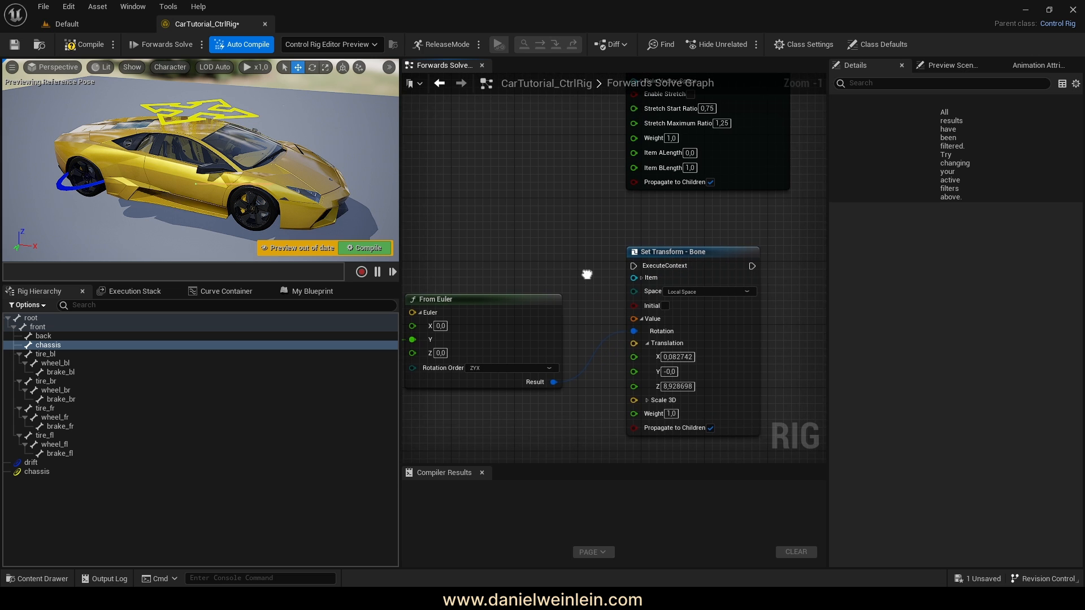
- Copy the chassis bone's current X location into the Set Transform node's Translation X as -125,872299
{"action": "left_click", "coordinate": [54, 346]}
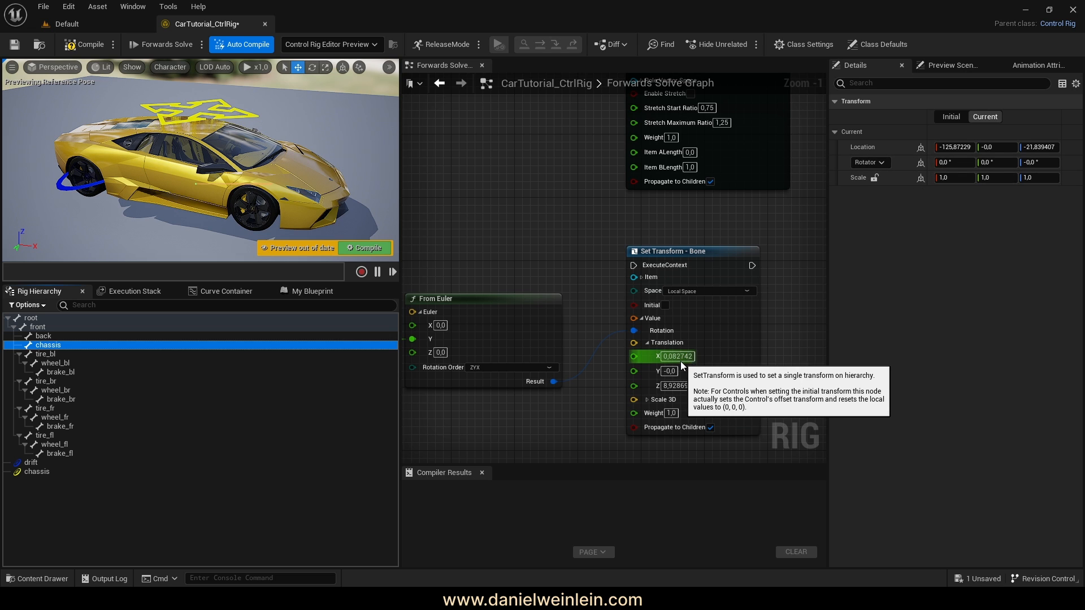
{"action": "left_click", "coordinate": [961, 148]}
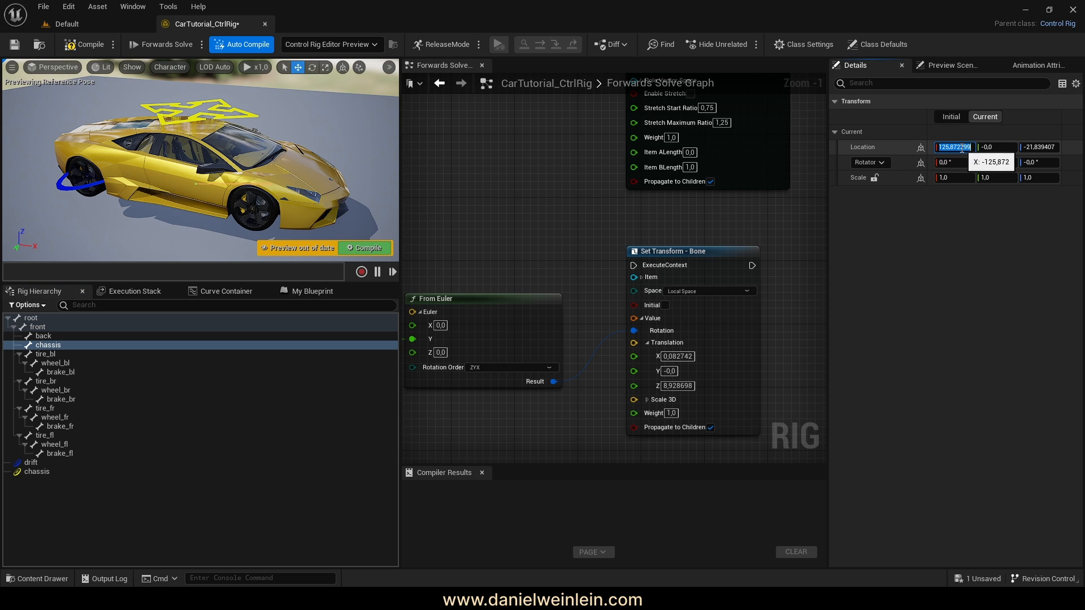
{"action": "left_click", "coordinate": [686, 356]}
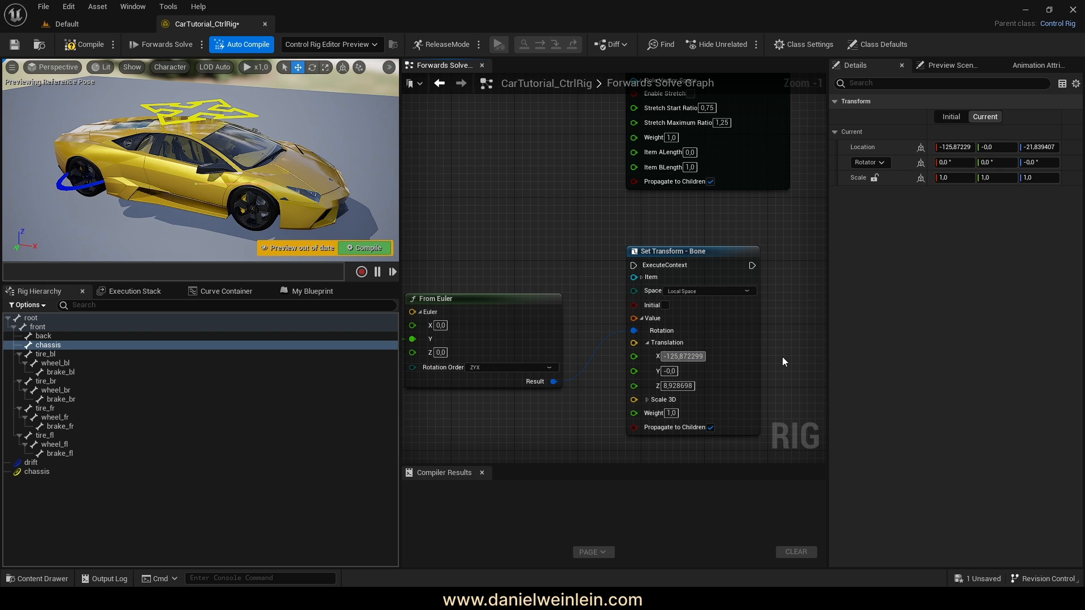
{"action": "left_click", "coordinate": [782, 358]}
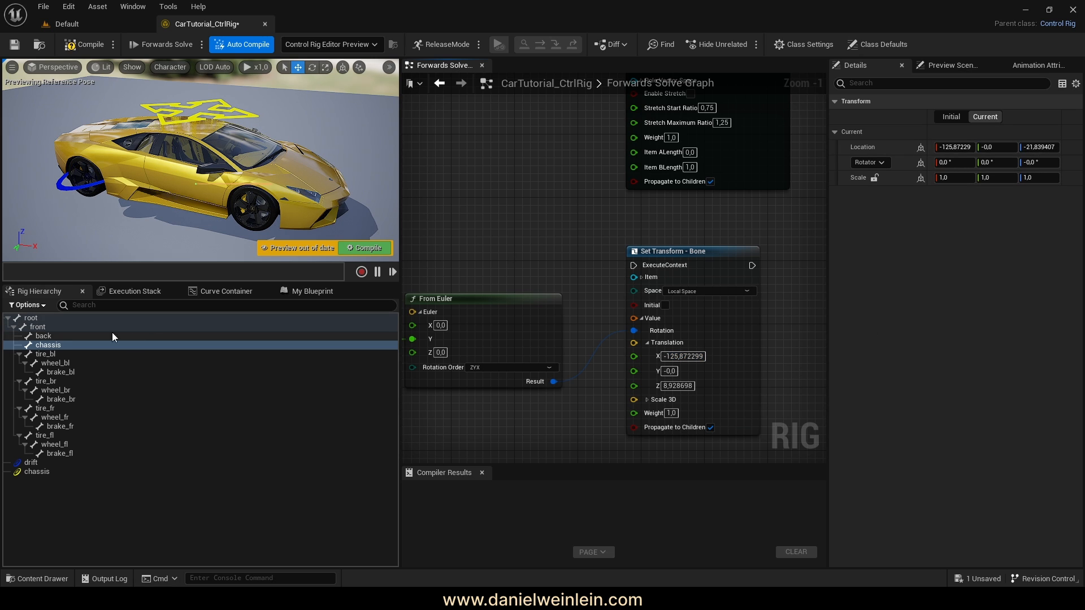
- Copy the chassis bone's current Z location into the Set Transform node's Translation Z as -21,839407
{"action": "left_click", "coordinate": [49, 354]}
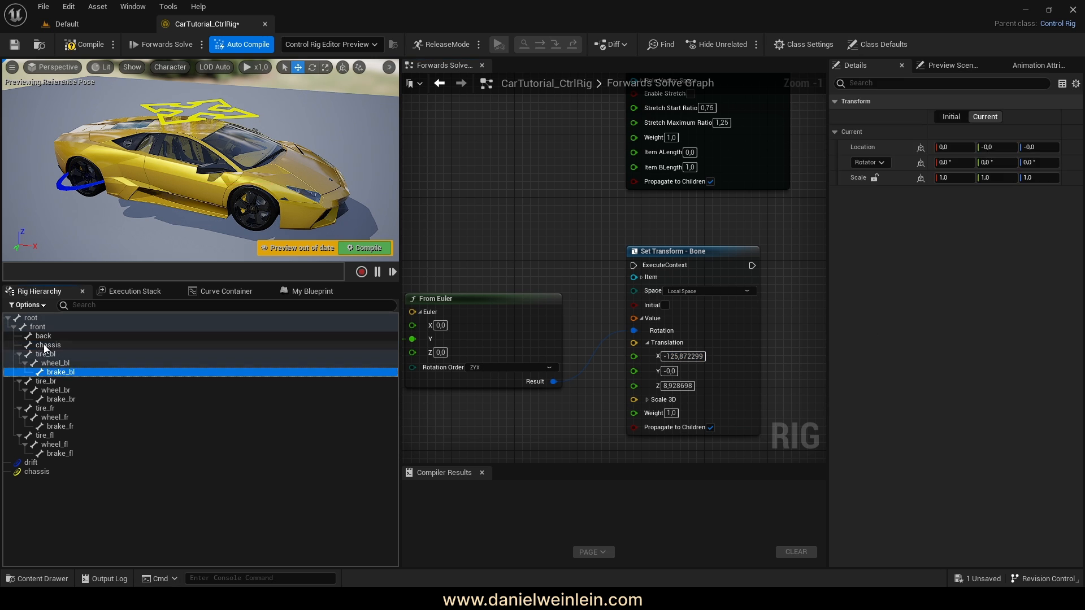
{"action": "left_click", "coordinate": [44, 344]}
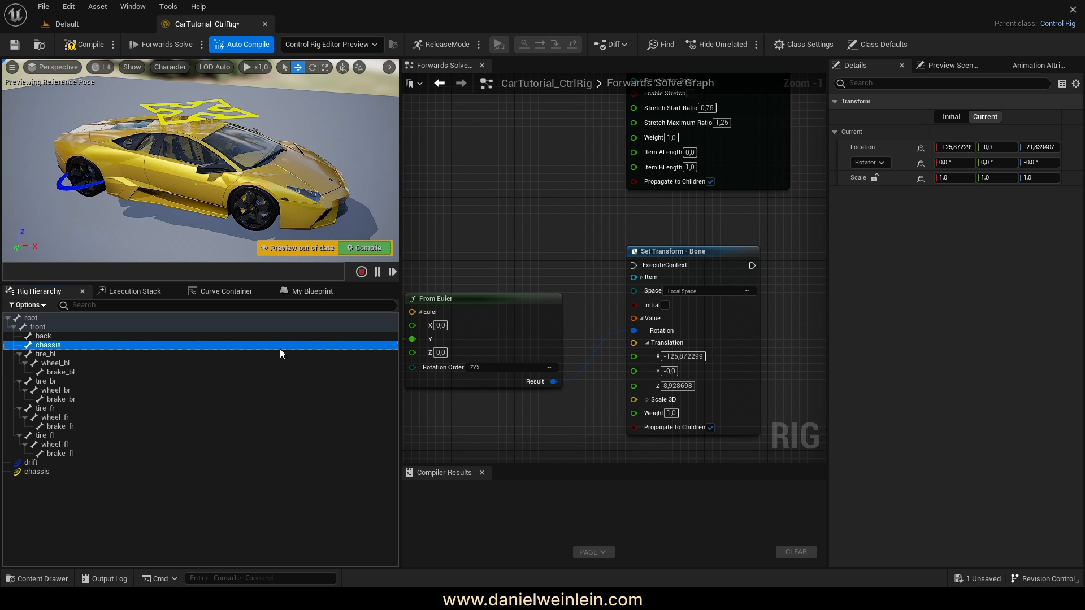
{"action": "left_click", "coordinate": [1050, 147]}
{"action": "key", "text": "ctrl+c"}
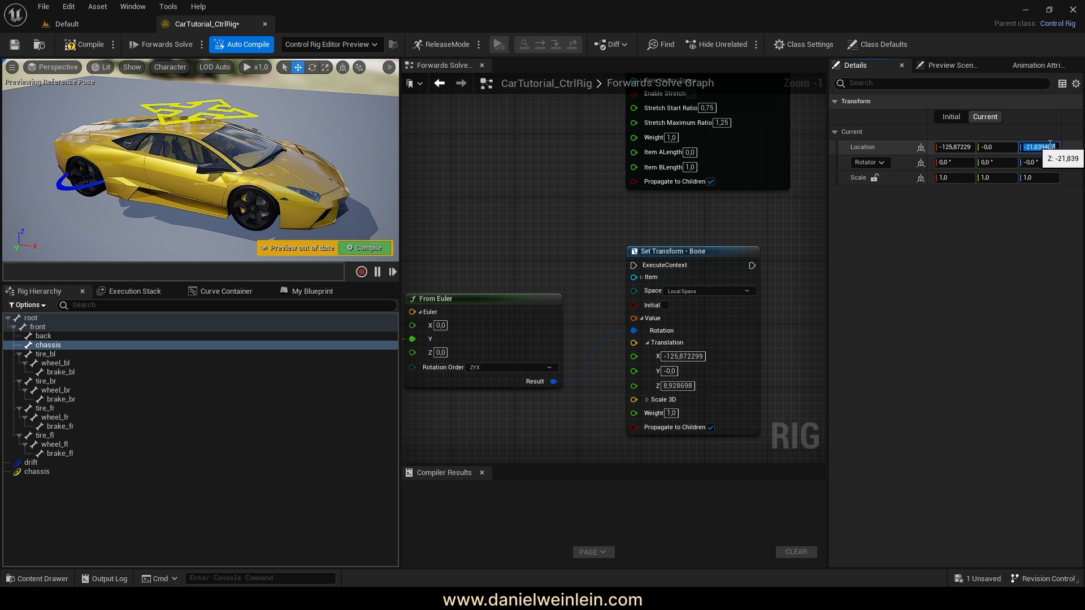
{"action": "left_click", "coordinate": [677, 385]}
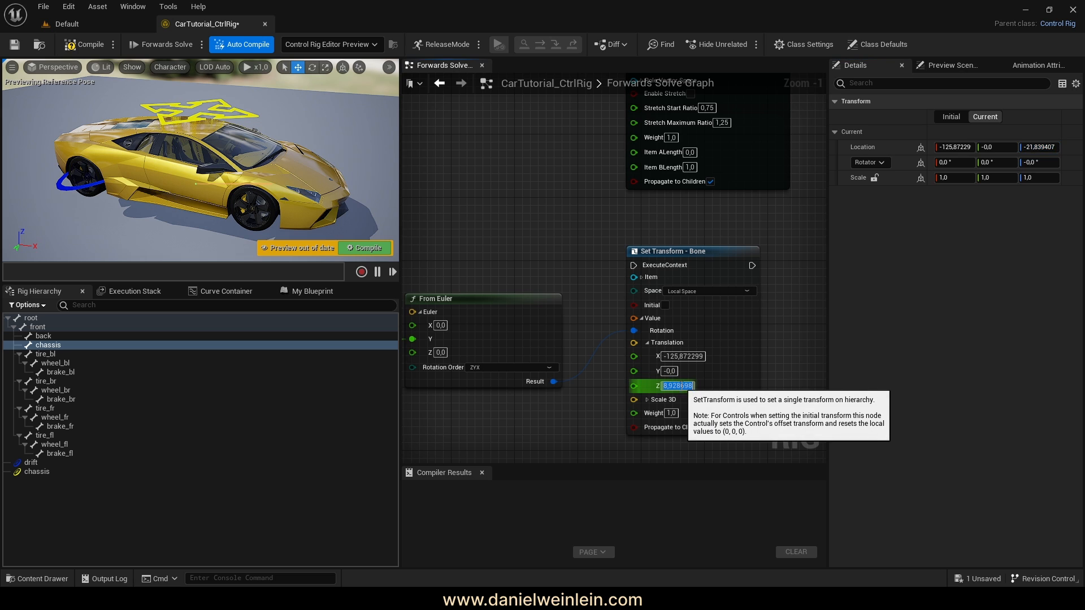
{"action": "key", "text": "ctrl+v"}
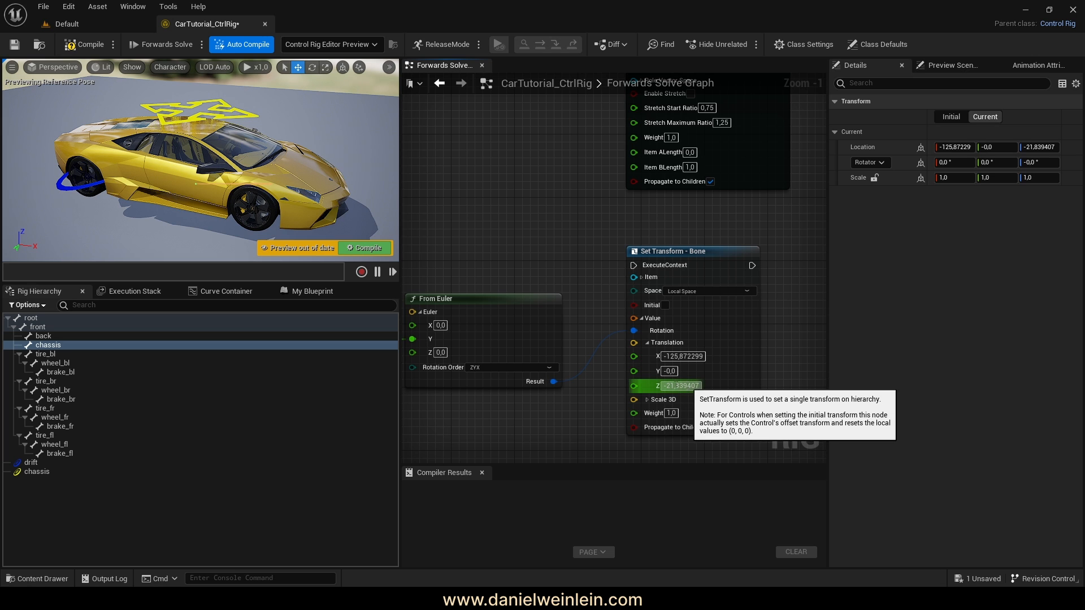
- Reconnect the Sequence node's B output to the chassis bone's Set Transform ExecuteContext input and compile the rig
{"action": "scroll", "coordinate": [595, 405], "scroll_direction": "down", "scroll_amount": 3}
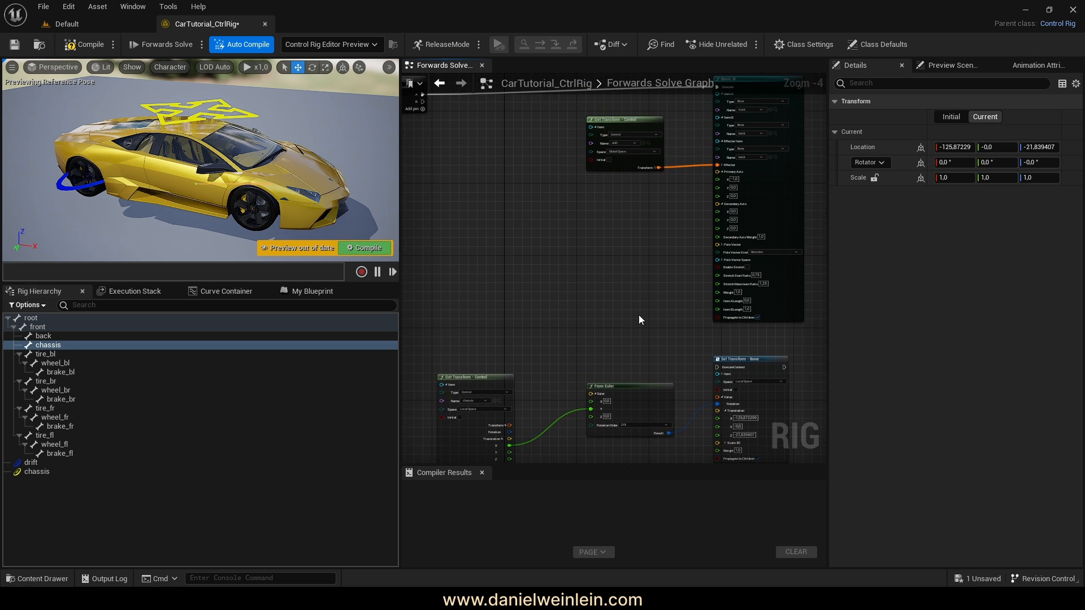
{"action": "scroll", "coordinate": [641, 320], "scroll_direction": "down", "scroll_amount": 1}
{"action": "left_click_drag", "start_coordinate": [479, 154], "coordinate": [698, 354]}
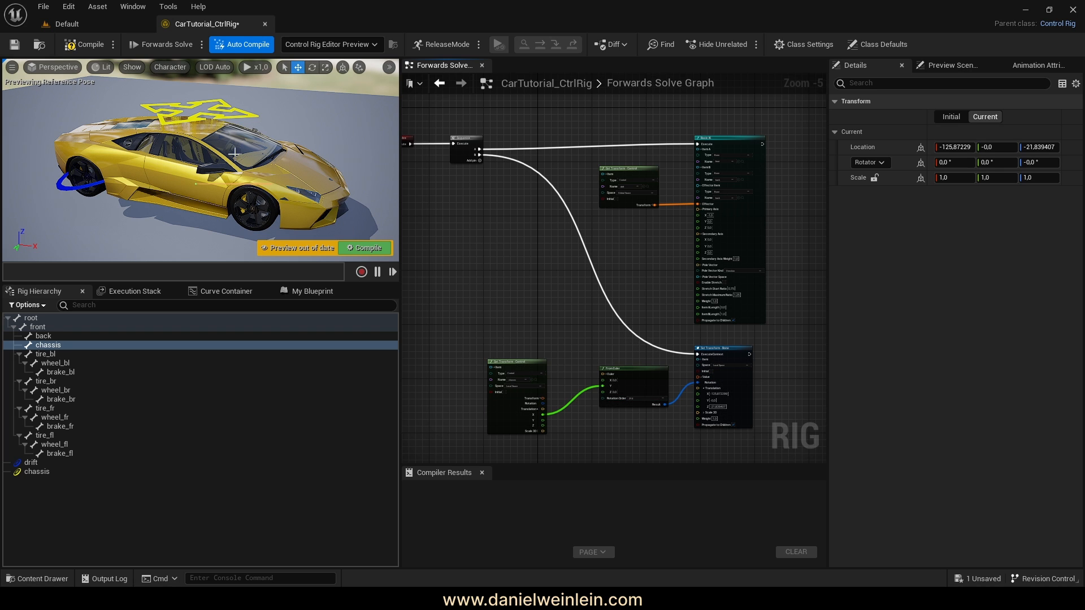
{"action": "left_click", "coordinate": [373, 250]}
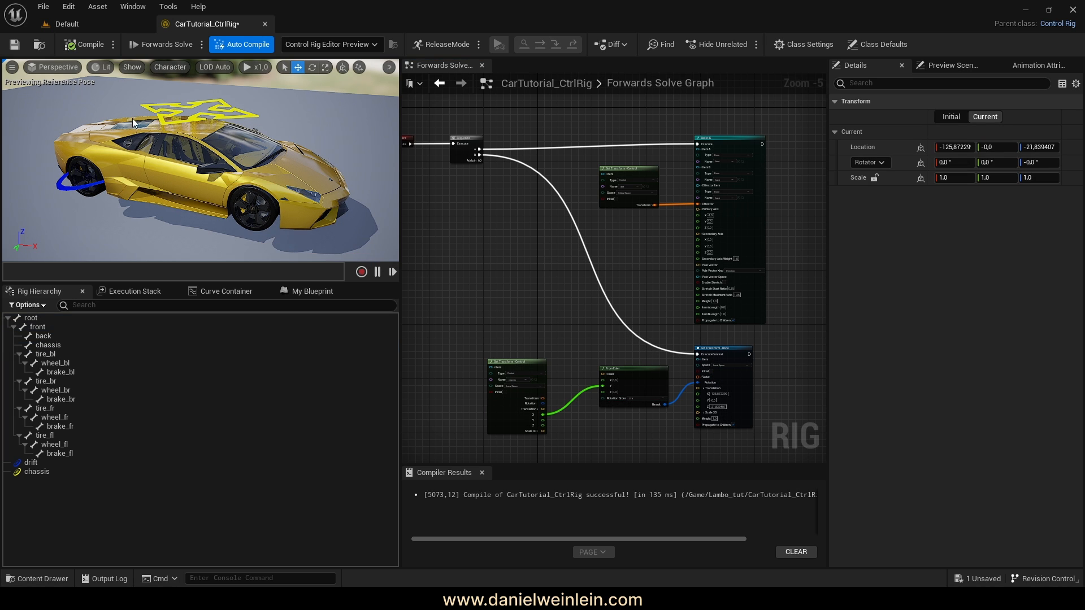
- Select the chassis control in the viewport and test how moving it tilts the chassis
{"action": "right_click_drag", "start_coordinate": [532, 305], "coordinate": [535, 297]}
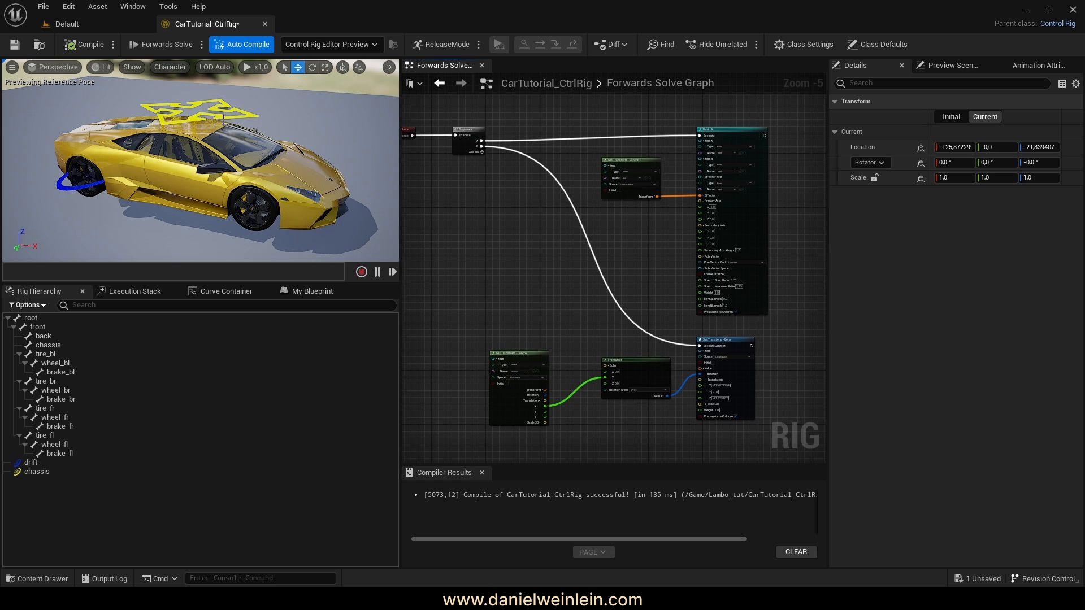
{"action": "left_click", "coordinate": [225, 115]}
{"action": "left_click_drag", "start_coordinate": [227, 112], "coordinate": [226, 114]}
- Connect the Translation Y output of the chassis control's Get Transform node to the X input of From Euler
{"action": "right_click_drag", "start_coordinate": [604, 371], "coordinate": [595, 298]}
{"action": "scroll", "coordinate": [587, 333], "scroll_direction": "up", "scroll_amount": 4}
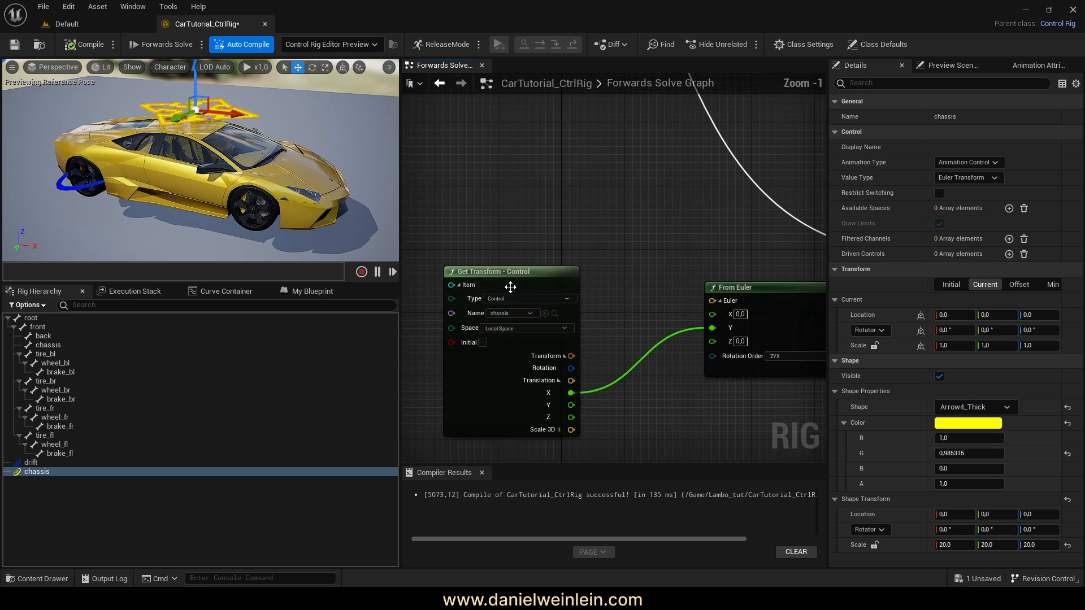
{"action": "left_click_drag", "start_coordinate": [463, 346], "coordinate": [606, 257]}
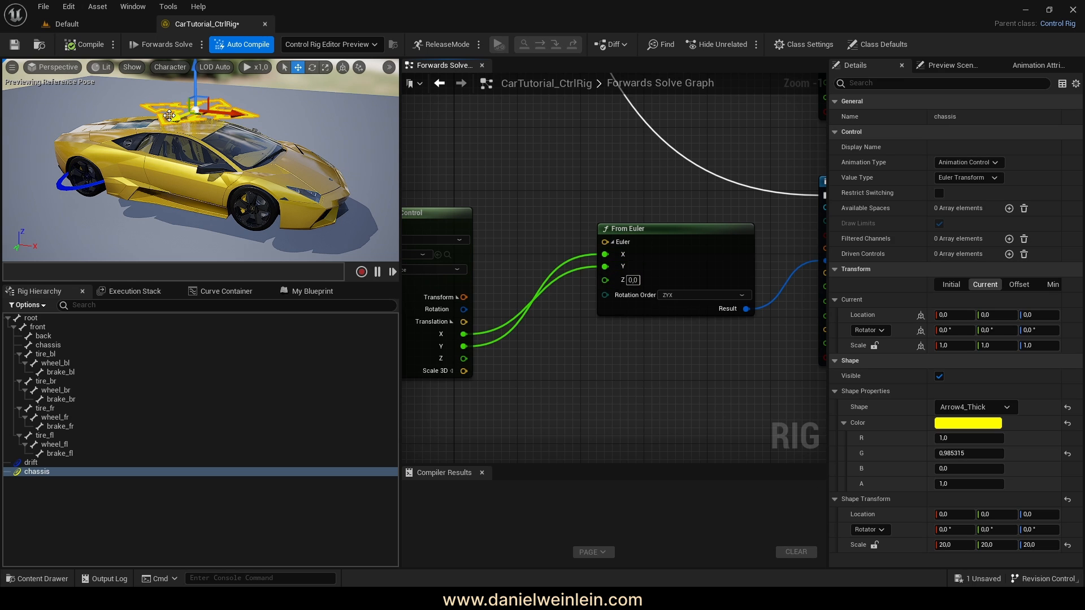
- Move the chassis control along its Y axis to about -9.65 to test the sideways roll
{"action": "mouse_move", "coordinate": [170, 115]}
{"action": "left_mouse_down"}
{"action": "mouse_move", "coordinate": [165, 123]}
{"action": "mouse_move", "coordinate": [180, 121]}
{"action": "left_mouse_up"}
{"action": "right_click_drag", "start_coordinate": [632, 368], "coordinate": [630, 337]}
{"action": "right_click_drag", "start_coordinate": [472, 203], "coordinate": [528, 227]}
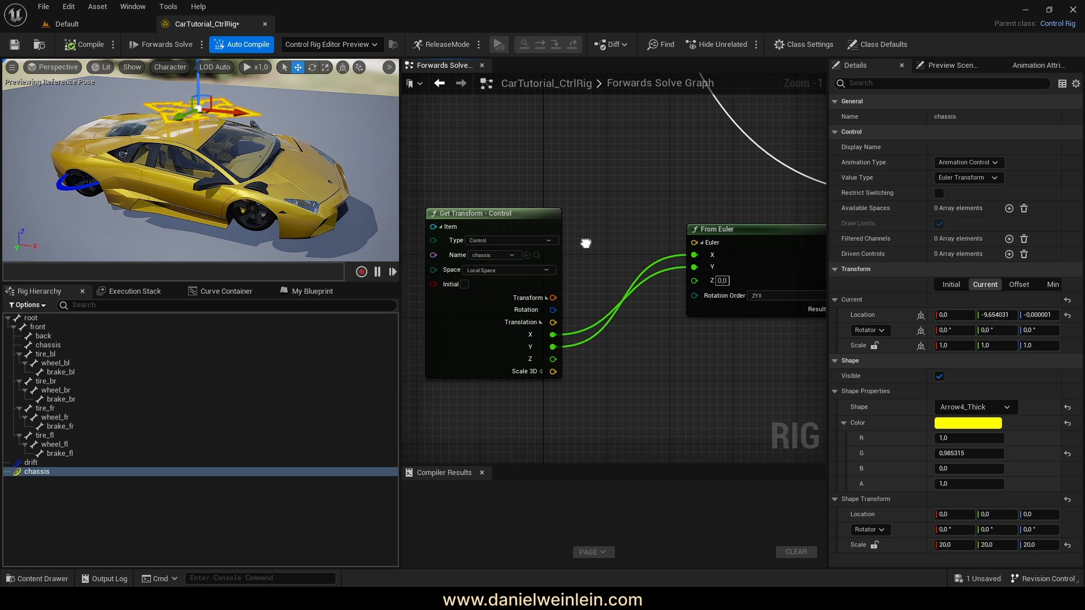
- Insert a Negate node between the chassis control's Translation Y output and the From Euler X input, and recompile the rig
{"action": "left_click_drag", "start_coordinate": [537, 218], "coordinate": [506, 210]}
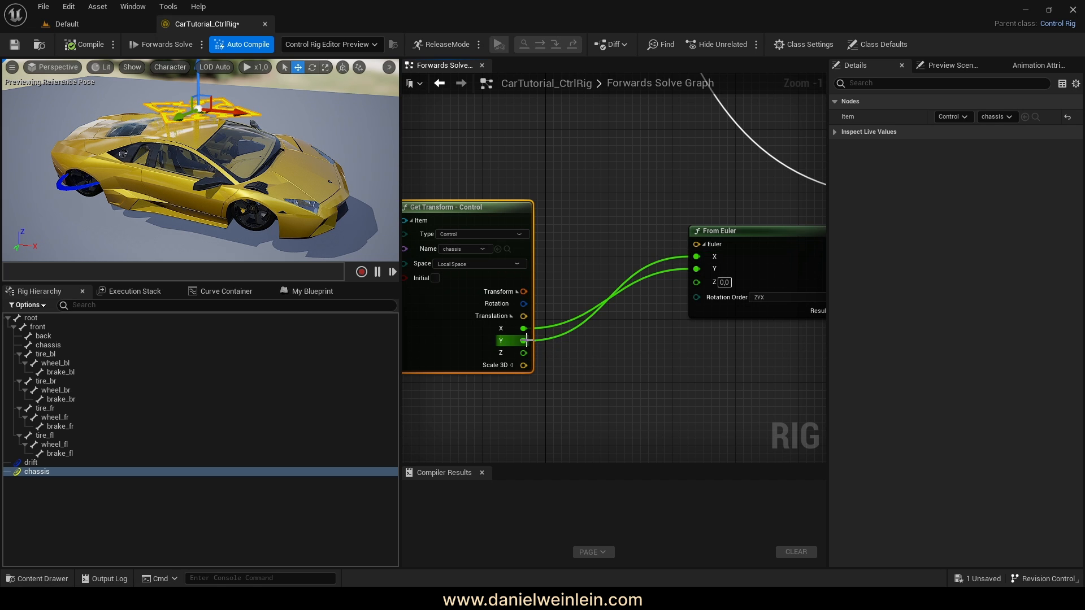
{"action": "left_click_drag", "start_coordinate": [526, 340], "coordinate": [595, 374]}
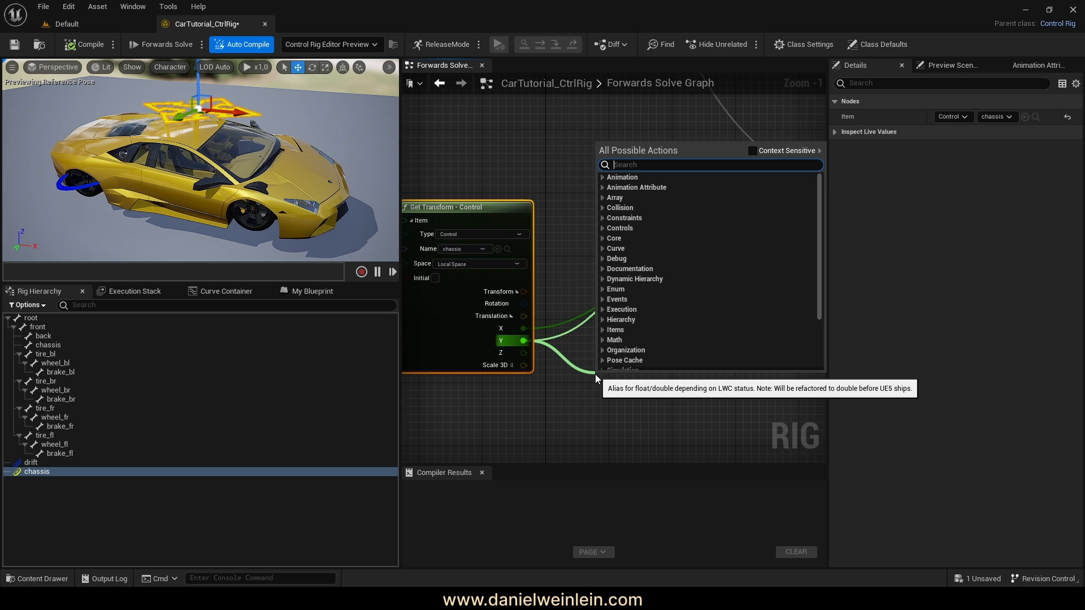
{"action": "type", "text": "negat"}
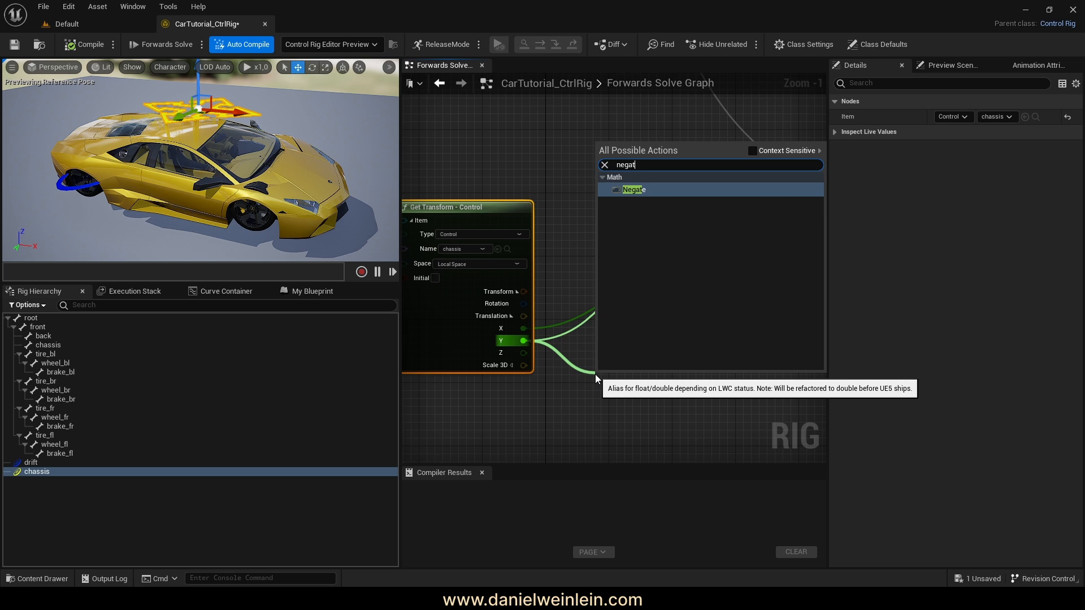
{"action": "left_click", "coordinate": [640, 193]}
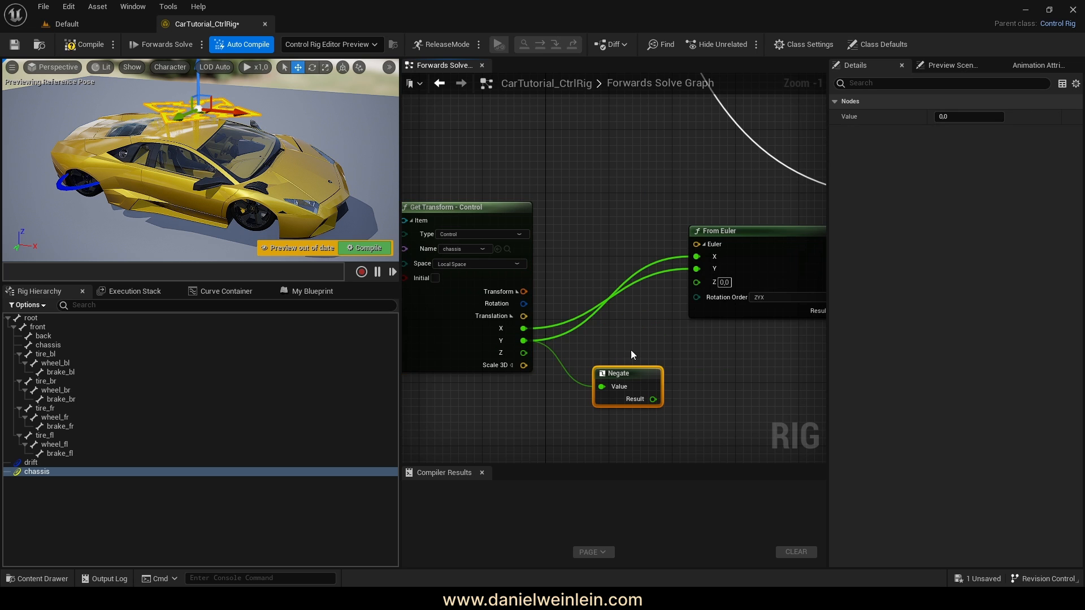
{"action": "left_click_drag", "start_coordinate": [622, 371], "coordinate": [698, 260]}
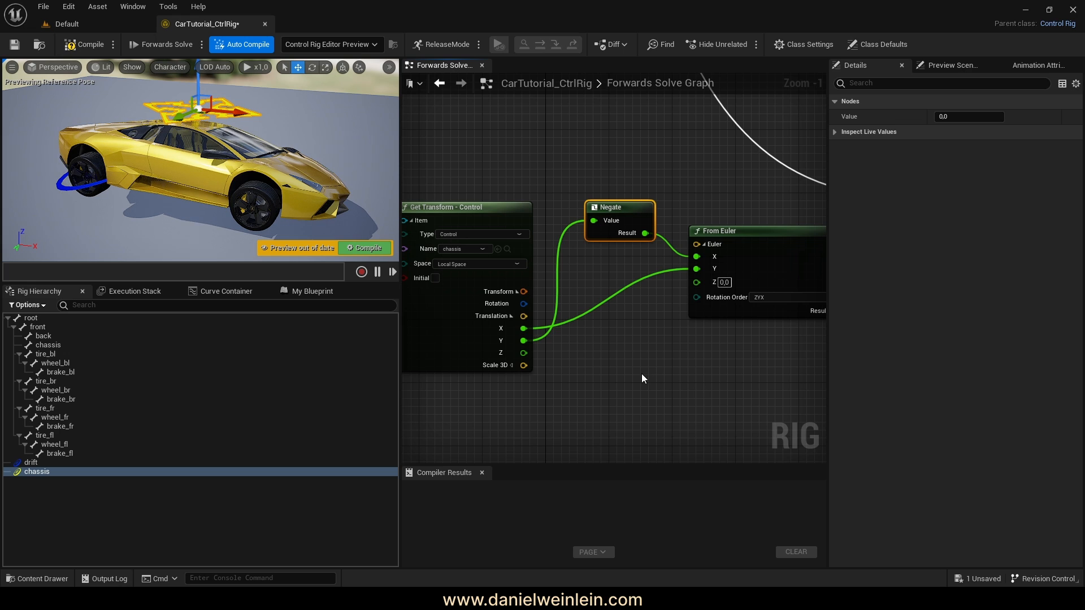
{"action": "left_click_drag", "start_coordinate": [179, 117], "coordinate": [231, 114]}
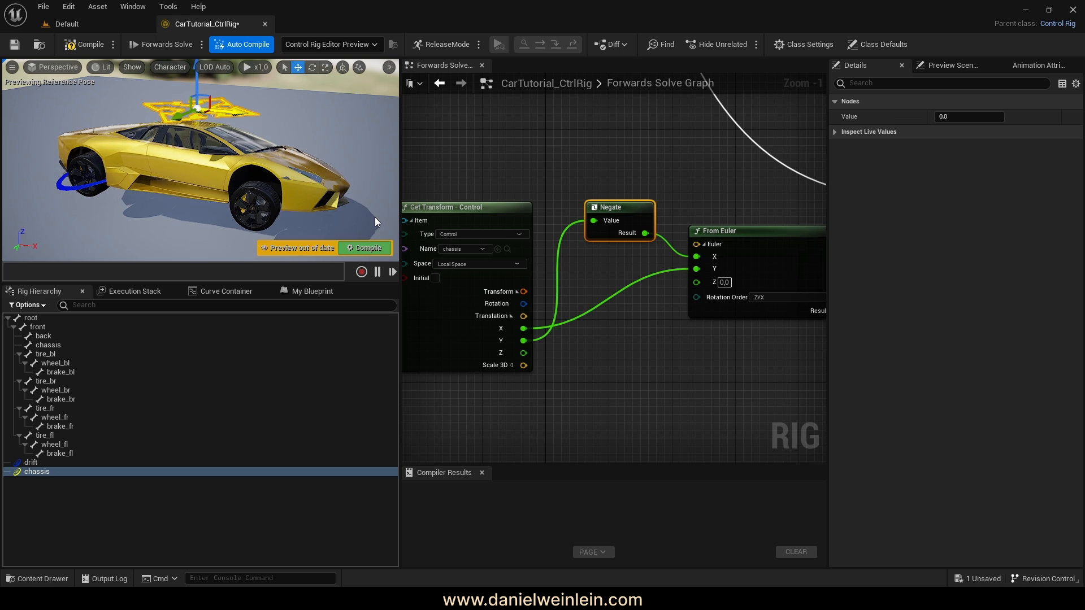
{"action": "left_click", "coordinate": [376, 253]}
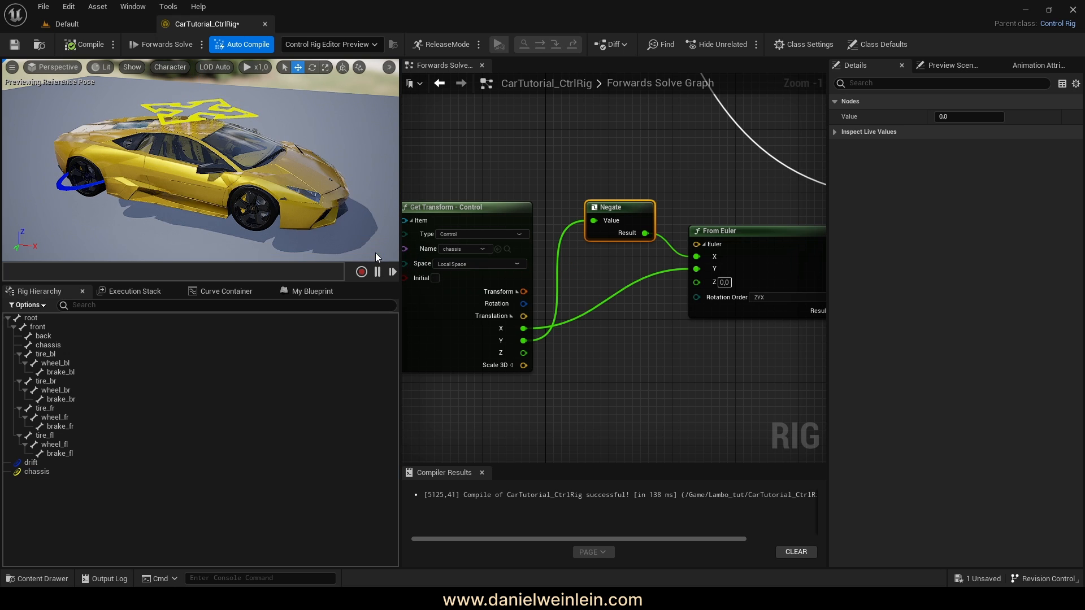
- Test moving the chassis control vertically along Z, and reset its current location to the default
{"action": "left_click", "coordinate": [38, 471]}
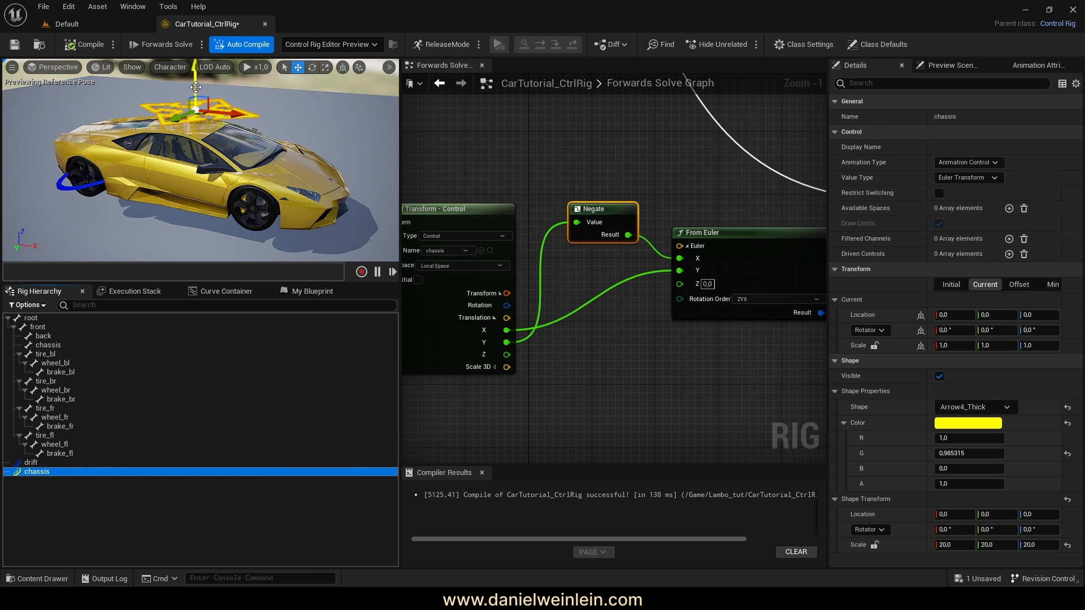
{"action": "right_click_drag", "start_coordinate": [198, 87], "coordinate": [195, 77]}
{"action": "left_click_drag", "start_coordinate": [198, 94], "coordinate": [201, 102]}
{"action": "right_click_drag", "start_coordinate": [638, 342], "coordinate": [517, 296]}
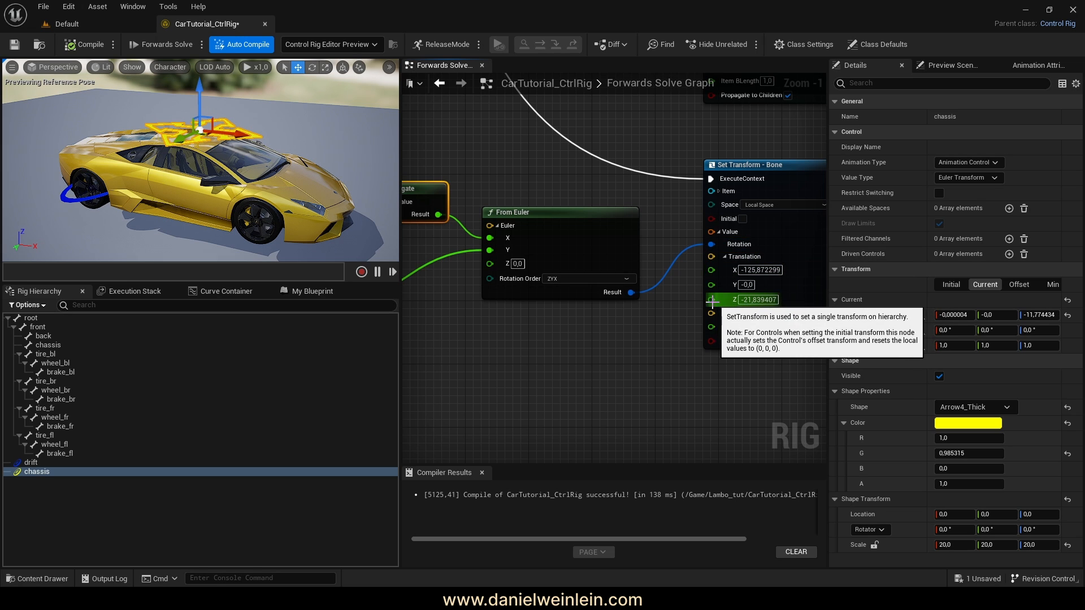
{"action": "right_click_drag", "start_coordinate": [711, 301], "coordinate": [575, 312]}
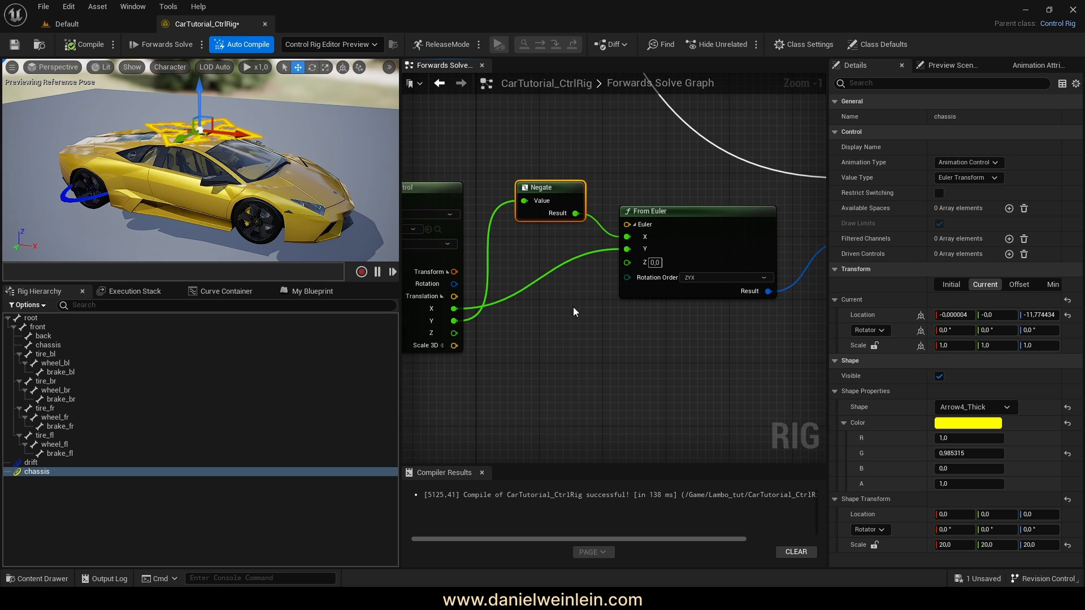
{"action": "left_click_drag", "start_coordinate": [200, 95], "coordinate": [203, 93]}
{"action": "right_click_drag", "start_coordinate": [599, 357], "coordinate": [542, 337]}
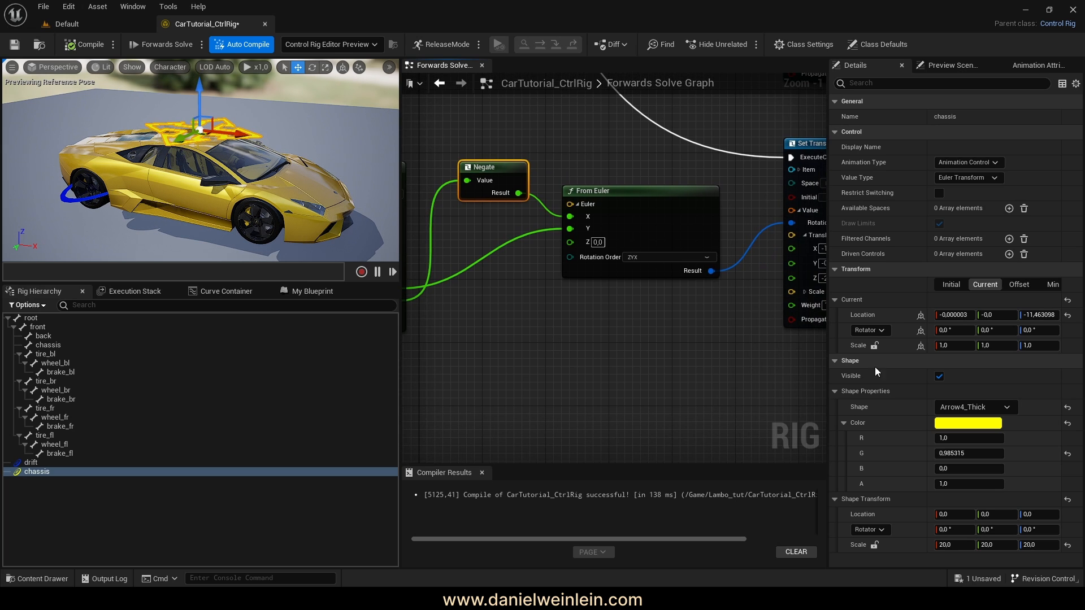
{"action": "left_click", "coordinate": [1068, 315]}
- Copy the Translation Z value from the chassis Set Transform node and create an Add node below From Euler
{"action": "scroll", "coordinate": [566, 345], "scroll_direction": "down", "scroll_amount": 1}
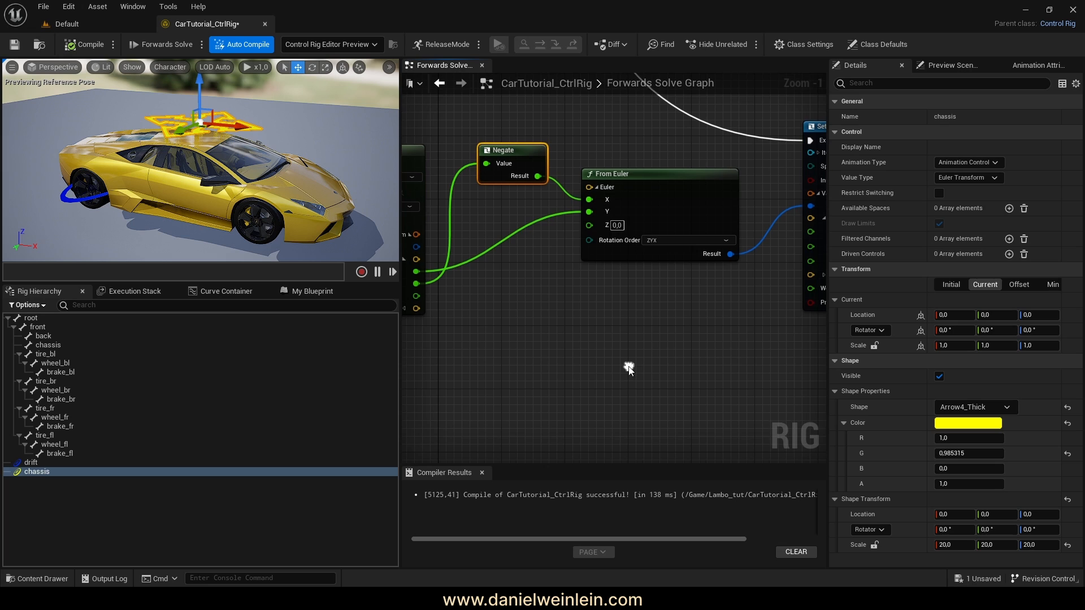
{"action": "right_click_drag", "start_coordinate": [560, 339], "coordinate": [516, 341]}
{"action": "left_click_drag", "start_coordinate": [767, 272], "coordinate": [803, 273]}
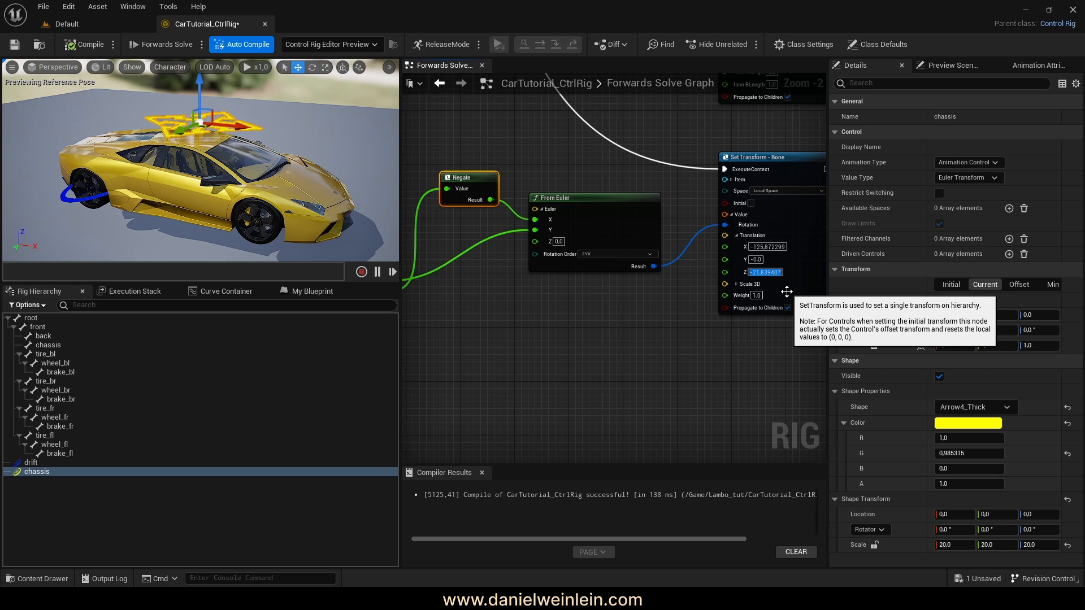
{"action": "right_click_drag", "start_coordinate": [495, 322], "coordinate": [569, 307]}
{"action": "right_click", "coordinate": [570, 307]}
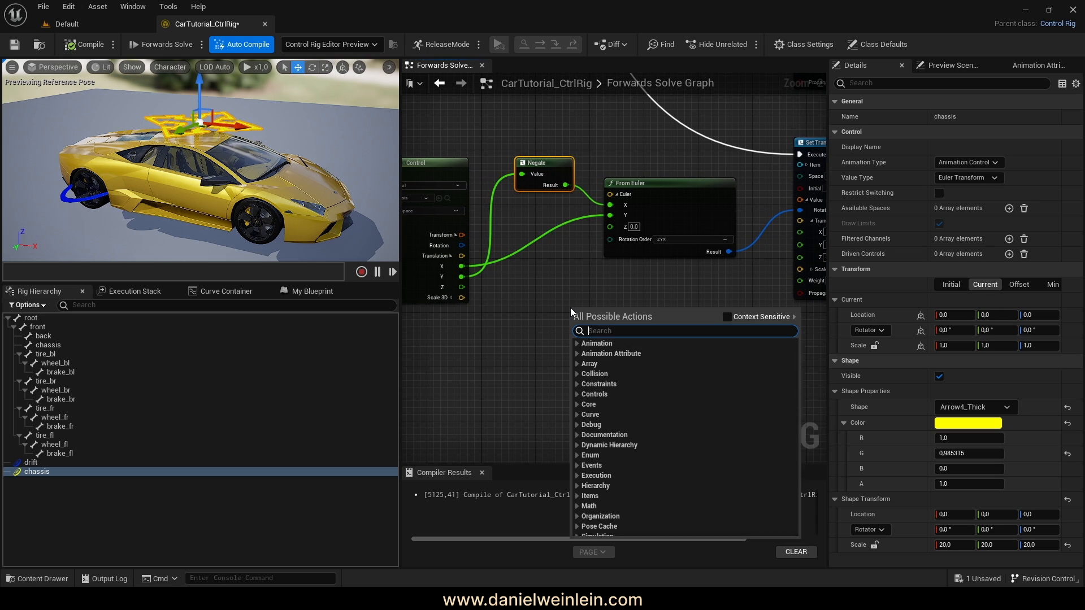
{"action": "type", "text": "ad"}
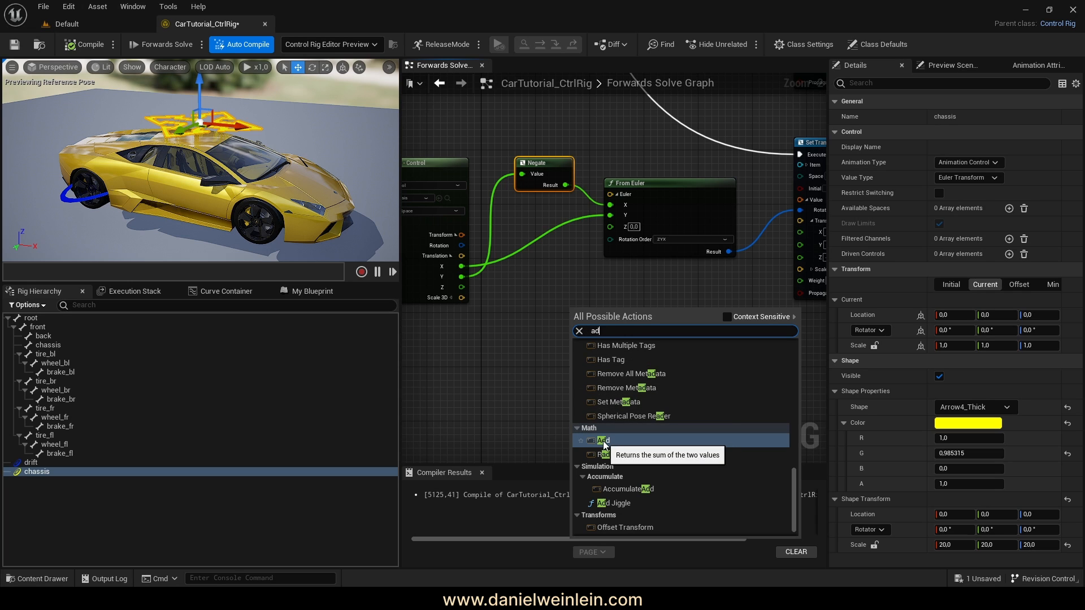
{"action": "left_click", "coordinate": [604, 441]}
- Connect the chassis control's Translation Z output to the Add node's A input and set B to -21.839407
{"action": "left_click_drag", "start_coordinate": [462, 287], "coordinate": [519, 316]}
{"action": "left_click_drag", "start_coordinate": [583, 331], "coordinate": [630, 303]}
{"action": "scroll", "coordinate": [651, 324], "scroll_direction": "up", "scroll_amount": 2}
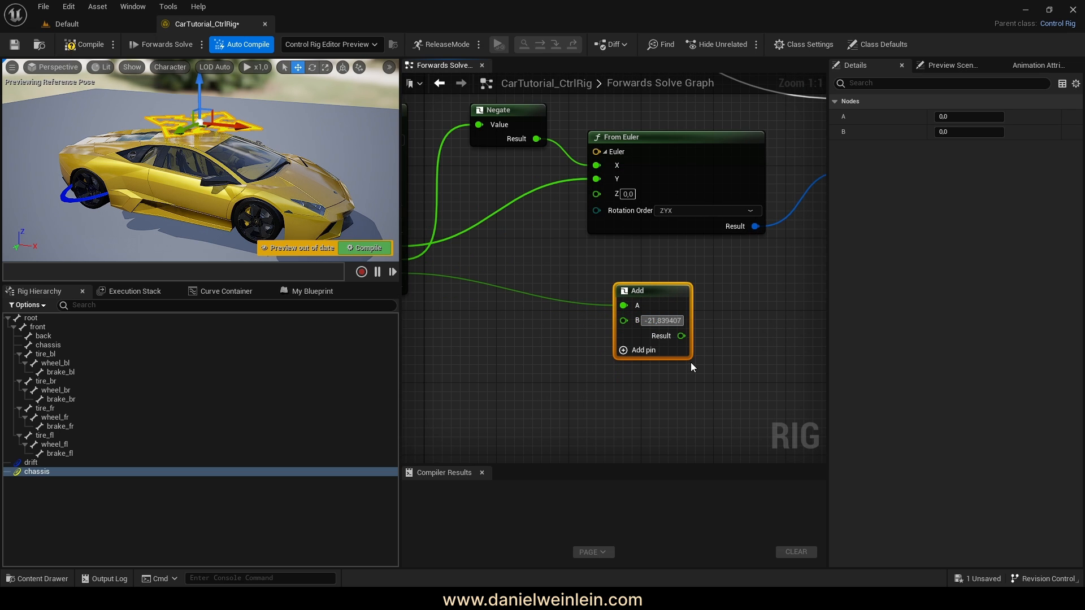
- Connect the Add result to the Translation Z input of the chassis Set Transform node and recompile the rig
{"action": "right_click_drag", "start_coordinate": [726, 368], "coordinate": [571, 366]}
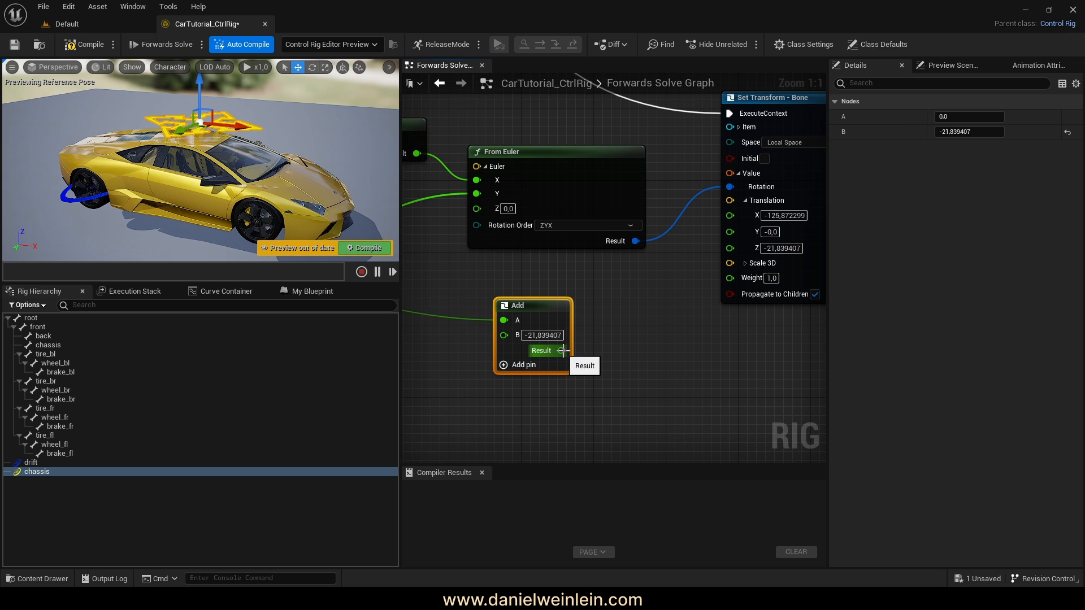
{"action": "left_click_drag", "start_coordinate": [563, 350], "coordinate": [730, 247]}
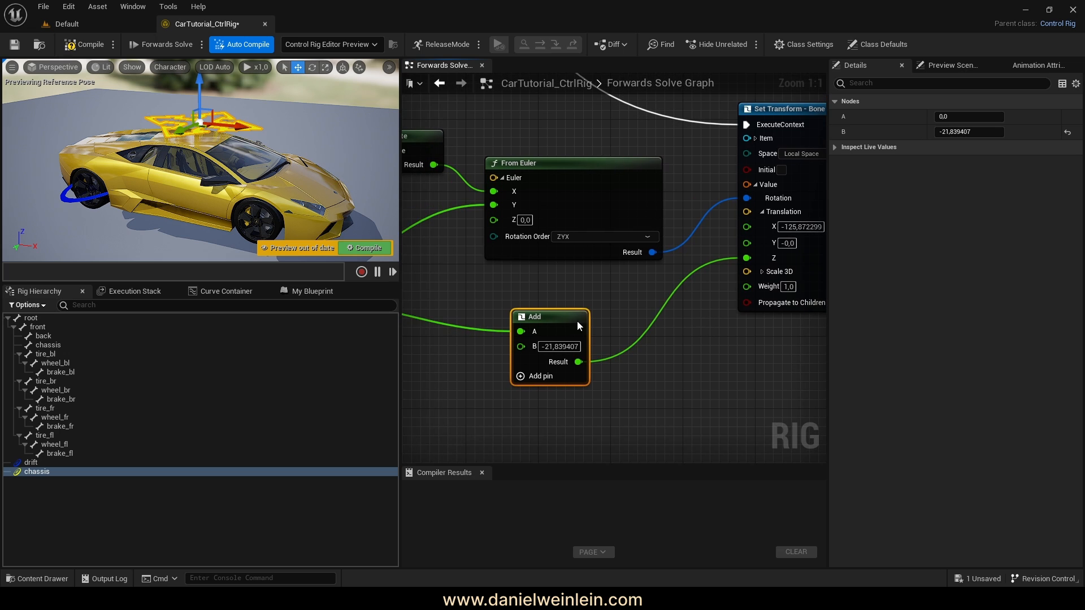
{"action": "left_click", "coordinate": [365, 248]}
- Test the chassis control by moving it freely in several directions, and reset its current location to the default
{"action": "left_click", "coordinate": [210, 126]}
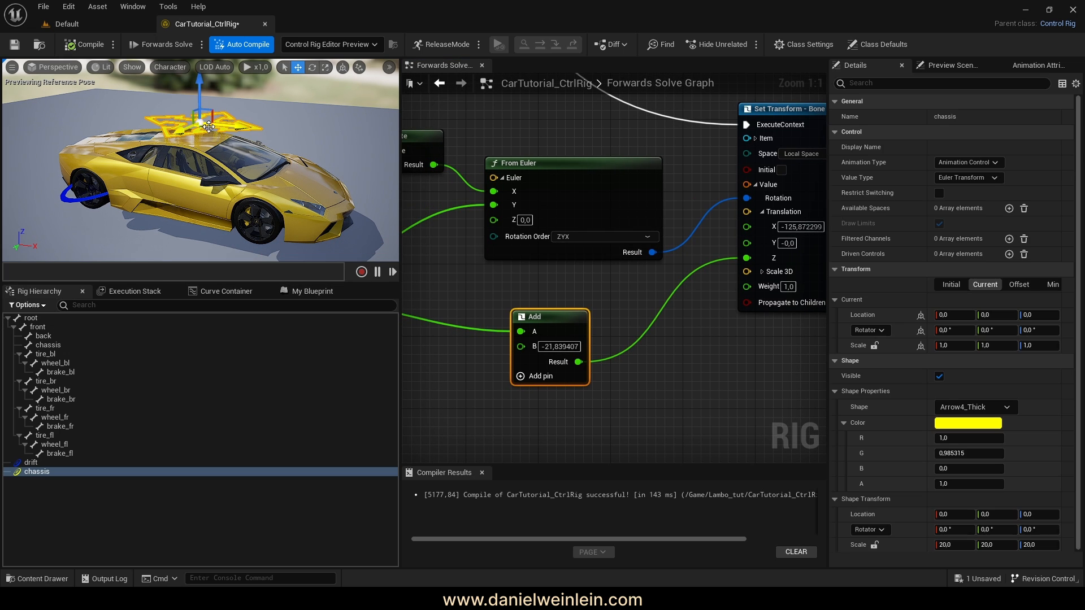
{"action": "left_click_drag", "start_coordinate": [208, 94], "coordinate": [181, 130]}
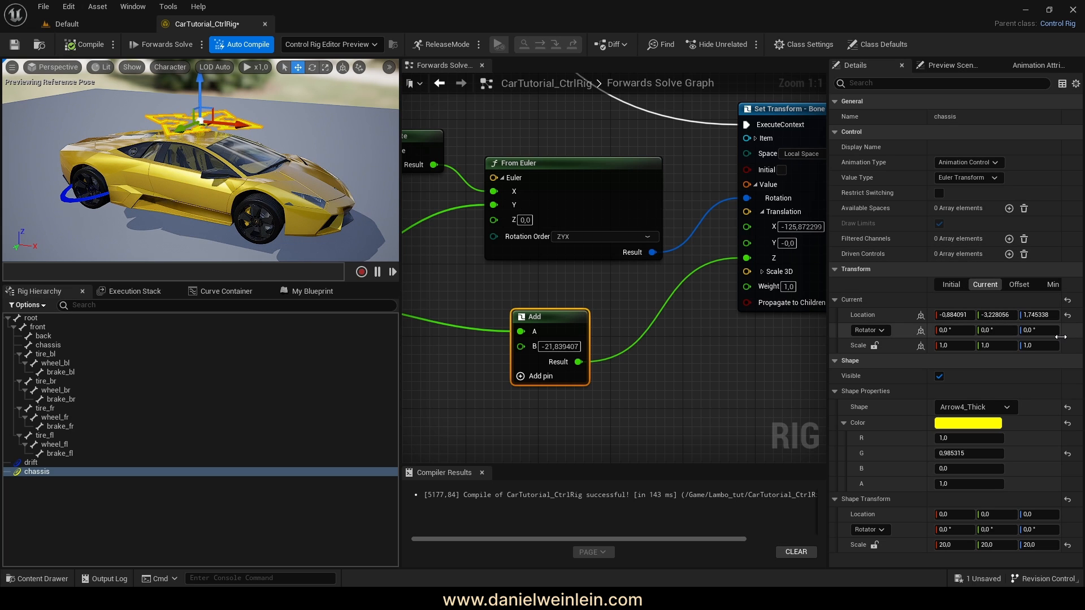
{"action": "left_click", "coordinate": [1067, 315]}
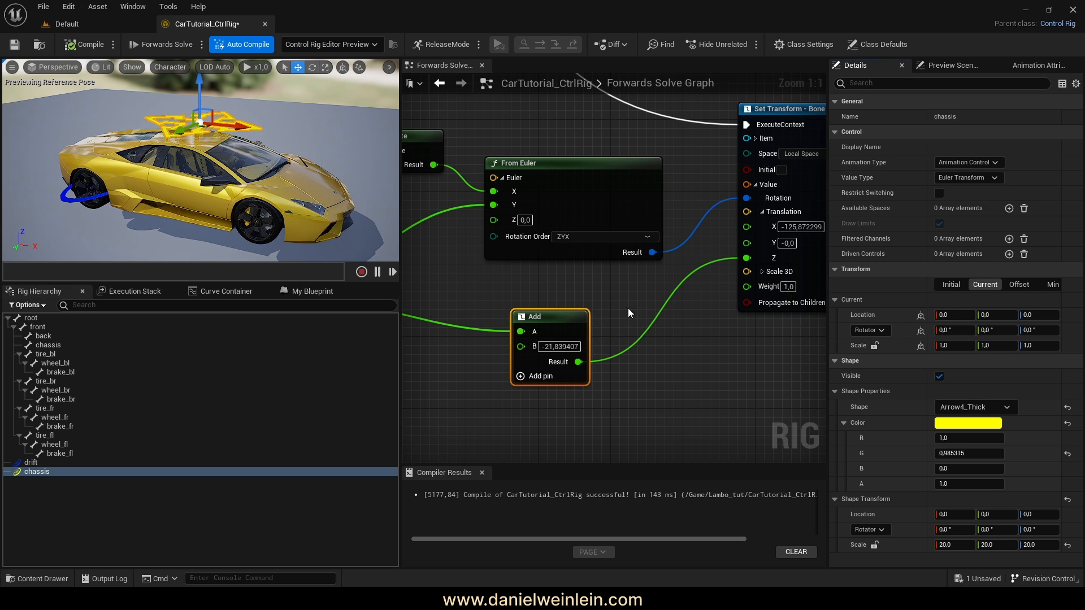
- Add a reroute point to the execution wire of the chassis Set Transform node and place it level with that node's execute input
{"action": "right_click_drag", "start_coordinate": [695, 329], "coordinate": [611, 383]}
{"action": "scroll", "coordinate": [633, 328], "scroll_direction": "down", "scroll_amount": 2}
{"action": "left_click", "coordinate": [653, 332]}
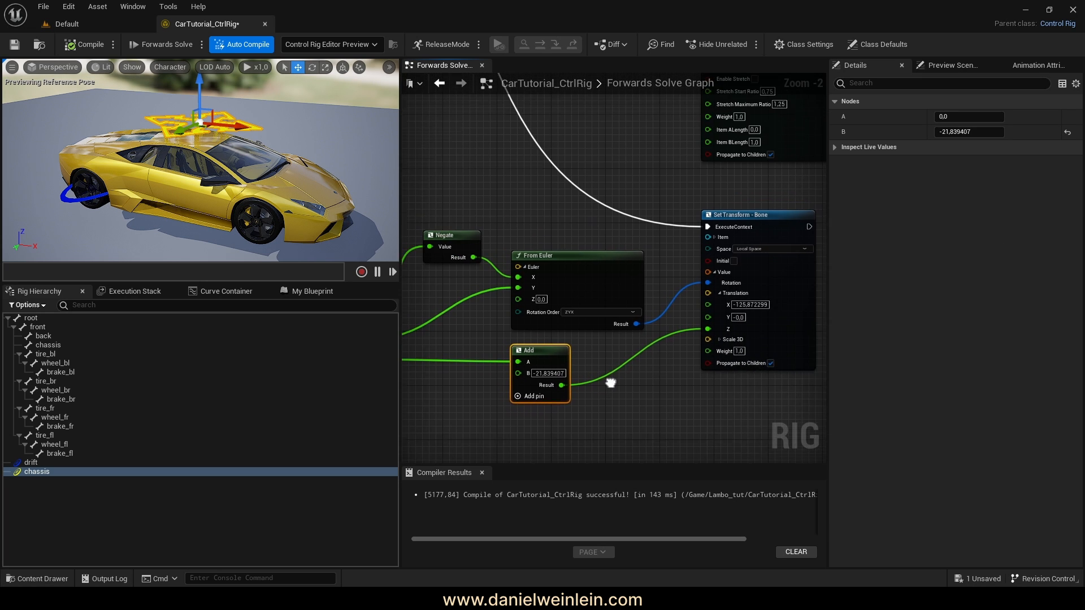
{"action": "scroll", "coordinate": [612, 375], "scroll_direction": "down", "scroll_amount": 2}
{"action": "right_click_drag", "start_coordinate": [469, 260], "coordinate": [561, 320]}
{"action": "right_click_drag", "start_coordinate": [455, 161], "coordinate": [541, 270]}
{"action": "left_click_drag", "start_coordinate": [545, 275], "coordinate": [436, 202]}
{"action": "mouse_move", "coordinate": [437, 206]}
{"action": "right_mouse_down"}
{"action": "mouse_move", "coordinate": [565, 291]}
{"action": "mouse_move", "coordinate": [456, 200]}
{"action": "right_mouse_up"}
{"action": "right_click_drag", "start_coordinate": [588, 306], "coordinate": [622, 302]}
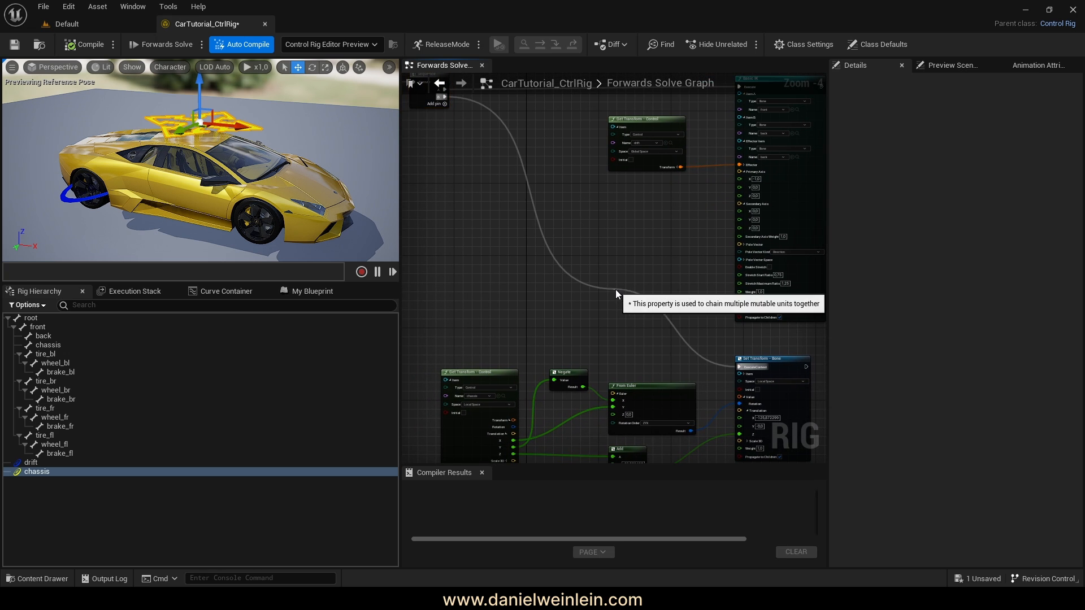
{"action": "double_click", "coordinate": [620, 292]}
{"action": "left_click_drag", "start_coordinate": [615, 304], "coordinate": [536, 368]}
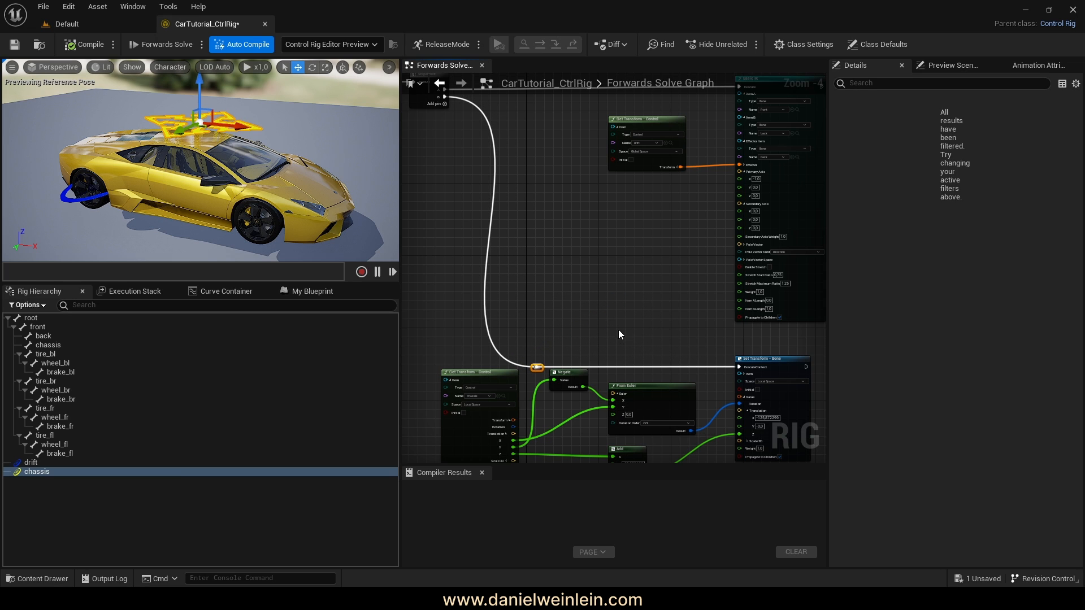
- Move the chassis Get Transform, Negate, From Euler and Add nodes down, clear of the execution wire leading to Set Transform
{"action": "right_click_drag", "start_coordinate": [618, 330], "coordinate": [641, 263]}
{"action": "left_click_drag", "start_coordinate": [687, 399], "coordinate": [490, 303]}
{"action": "right_click_drag", "start_coordinate": [689, 326], "coordinate": [610, 324]}
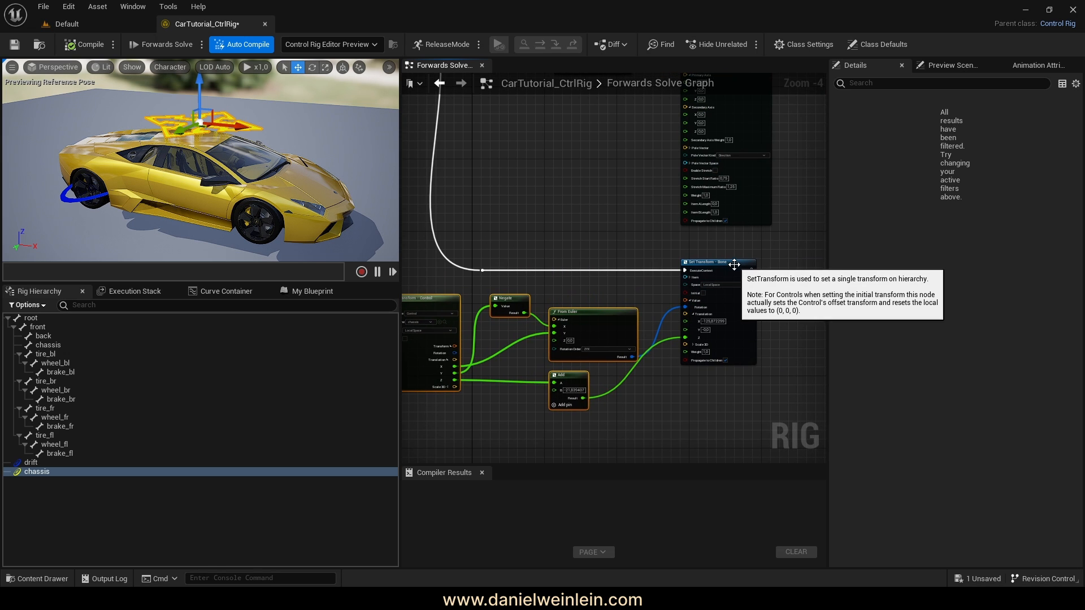
{"action": "left_click", "coordinate": [735, 278]}
{"action": "left_click_drag", "start_coordinate": [735, 269], "coordinate": [730, 265]}
- Examine the Forwards Solve graph's layout from the Sequence node to the IK and chassis Set Transform branches
{"action": "right_click_drag", "start_coordinate": [637, 289], "coordinate": [724, 347]}
{"action": "scroll", "coordinate": [667, 244], "scroll_direction": "down", "scroll_amount": 1}
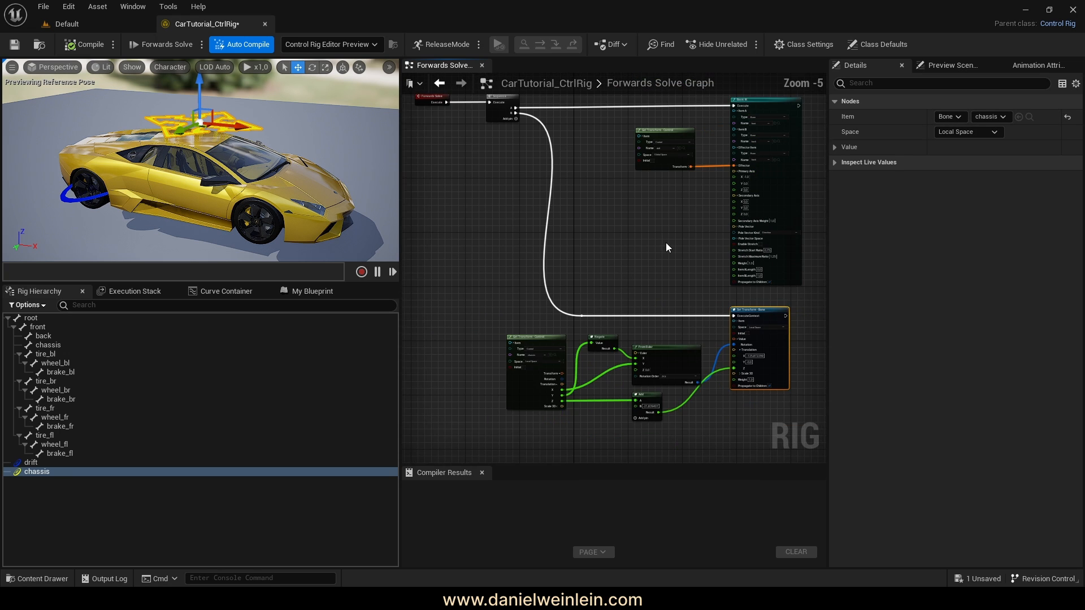
{"action": "right_click_drag", "start_coordinate": [666, 243], "coordinate": [628, 272]}
{"action": "right_click_drag", "start_coordinate": [517, 194], "coordinate": [549, 210]}
{"action": "right_click_drag", "start_coordinate": [639, 343], "coordinate": [597, 319]}
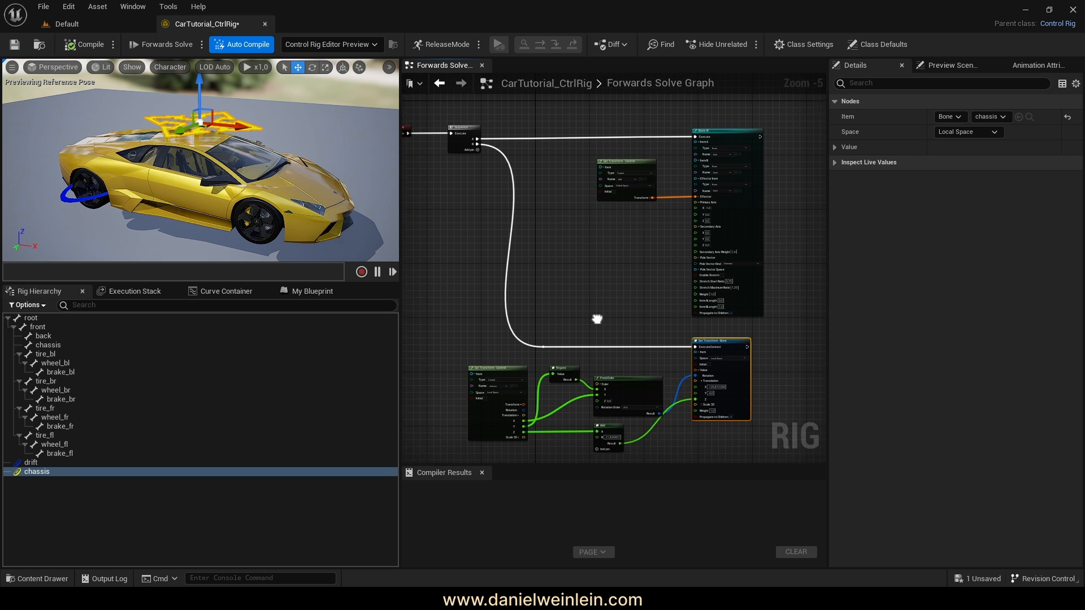
{"action": "right_click_drag", "start_coordinate": [592, 380], "coordinate": [545, 376]}
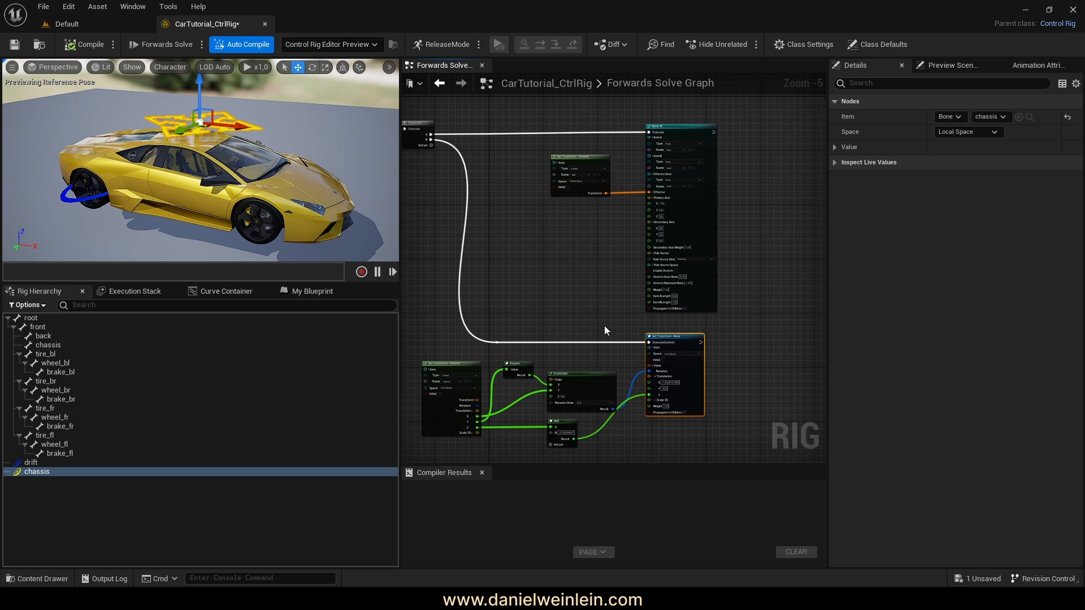
{"action": "right_click_drag", "start_coordinate": [702, 135], "coordinate": [640, 152]}
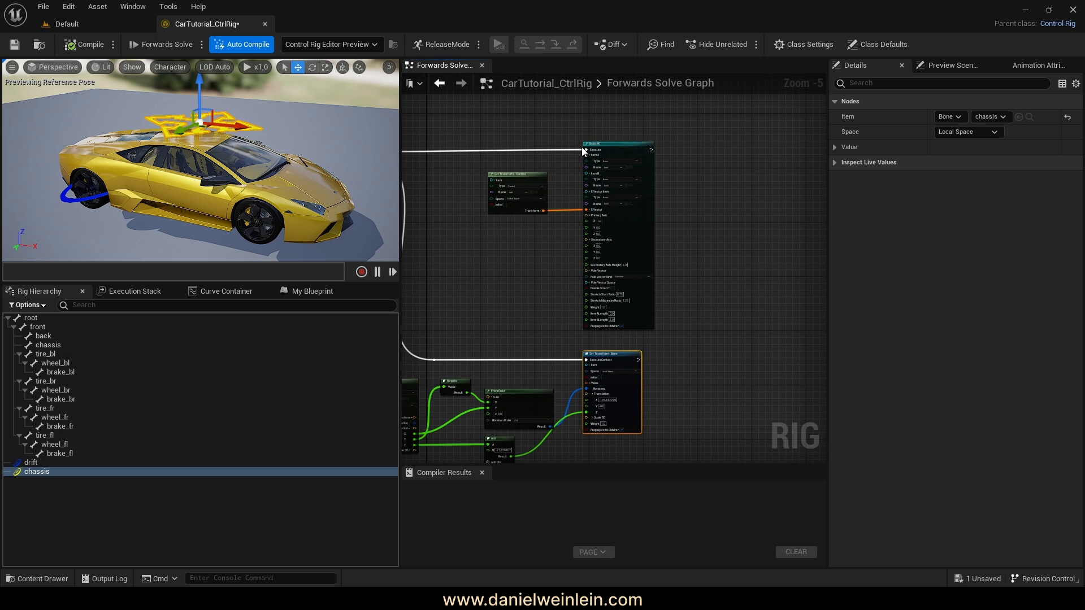
{"action": "right_click_drag", "start_coordinate": [721, 179], "coordinate": [651, 185]}
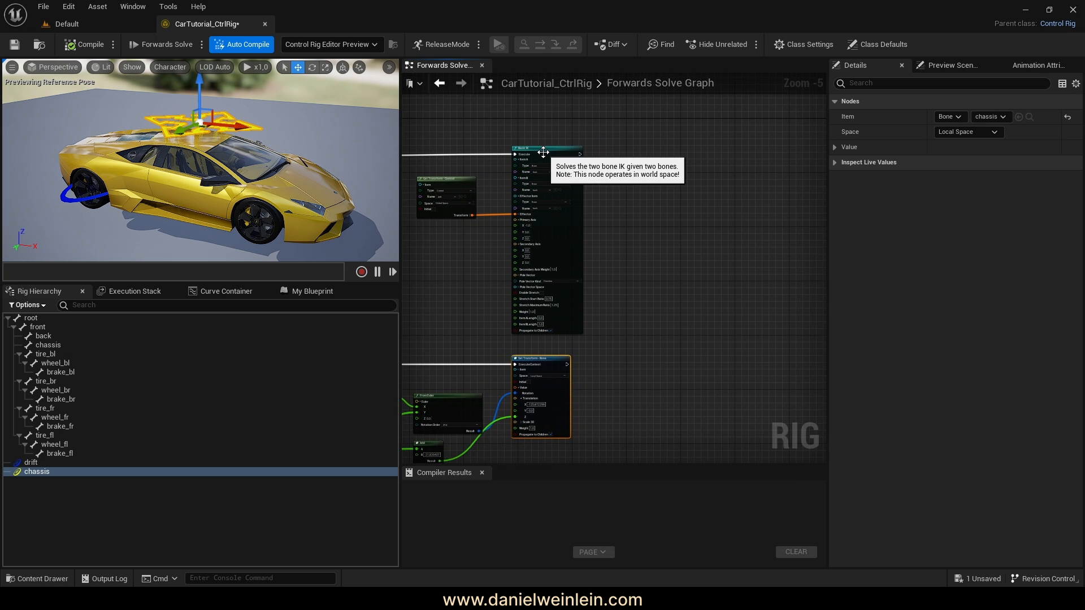
{"action": "right_click_drag", "start_coordinate": [584, 256], "coordinate": [719, 220]}
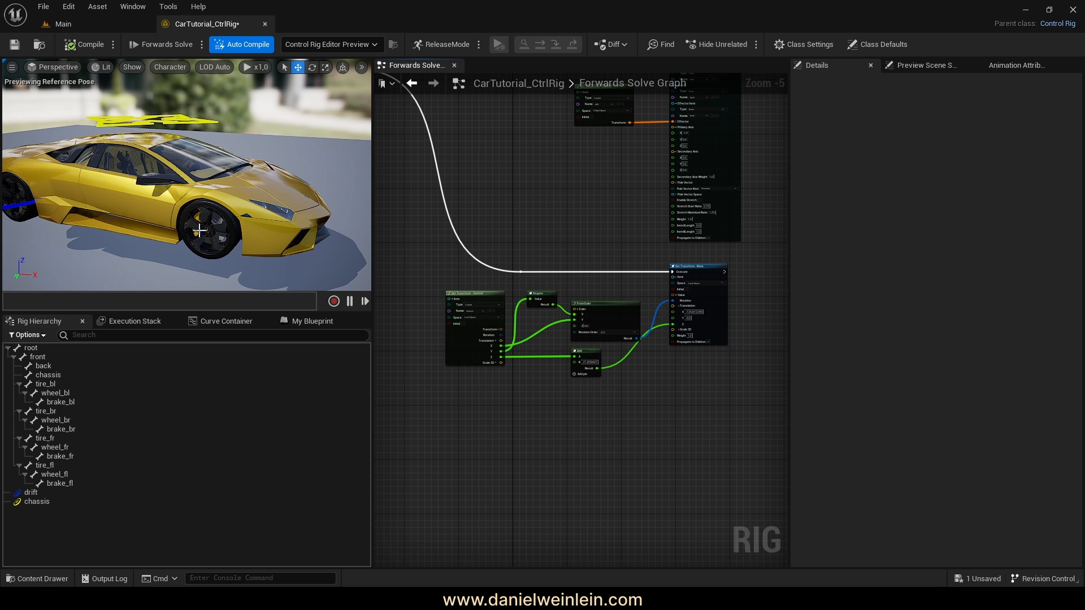
- Create Set Rotation nodes for the wheel_fr and wheel_fl bones in the free area below the chassis nodes
{"action": "scroll", "coordinate": [667, 410], "scroll_direction": "up", "scroll_amount": 2}
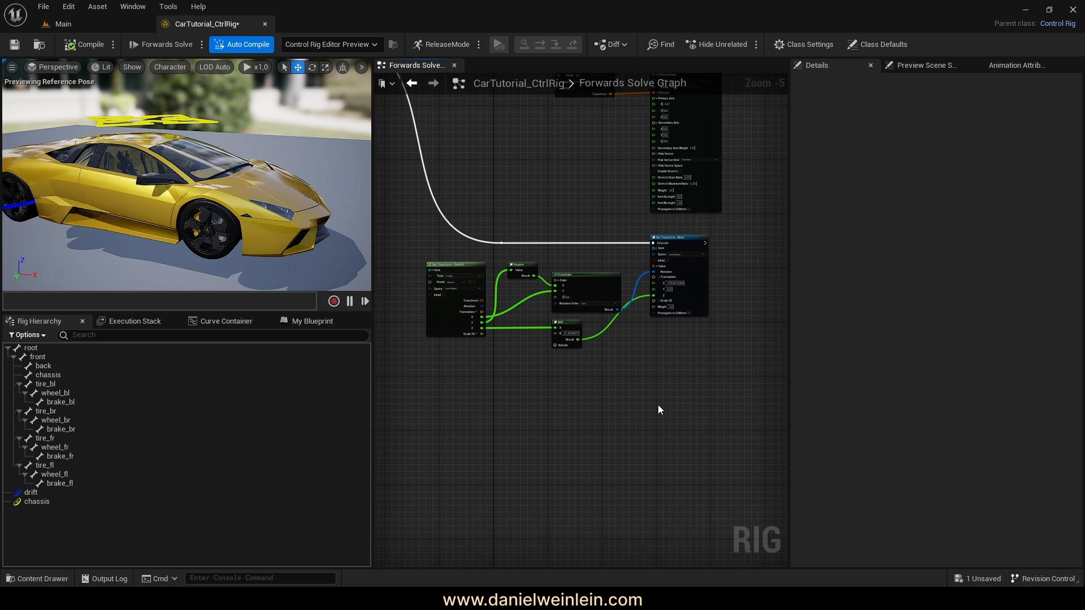
{"action": "mouse_move", "coordinate": [654, 405]}
{"action": "right_mouse_down"}
{"action": "mouse_move", "coordinate": [633, 390]}
{"action": "mouse_move", "coordinate": [639, 397]}
{"action": "right_mouse_up"}
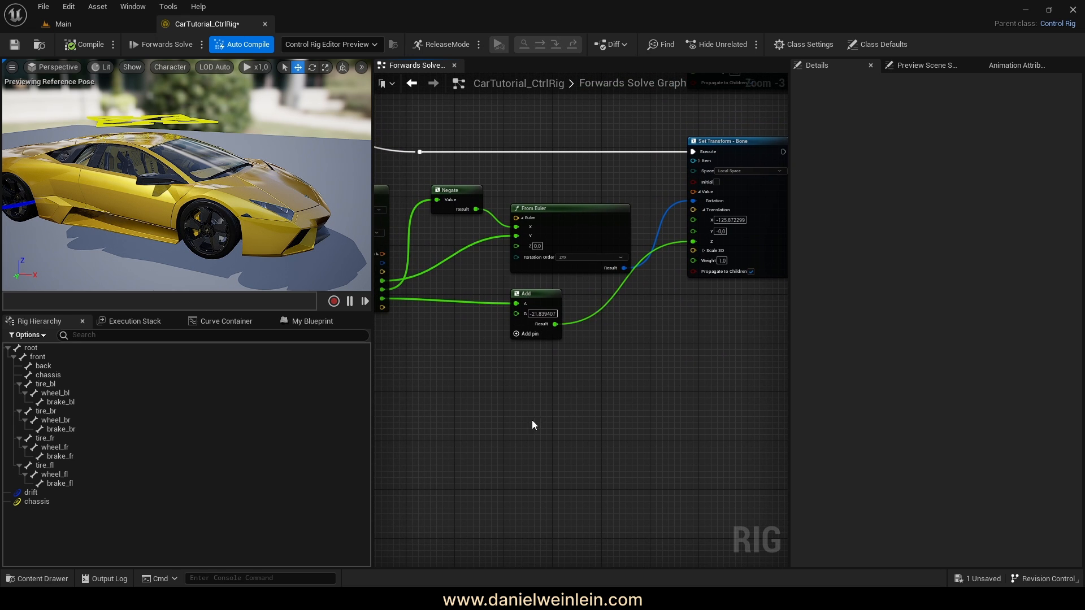
{"action": "mouse_move", "coordinate": [532, 419]}
{"action": "right_mouse_down"}
{"action": "mouse_move", "coordinate": [540, 380]}
{"action": "mouse_move", "coordinate": [523, 405]}
{"action": "right_mouse_up"}
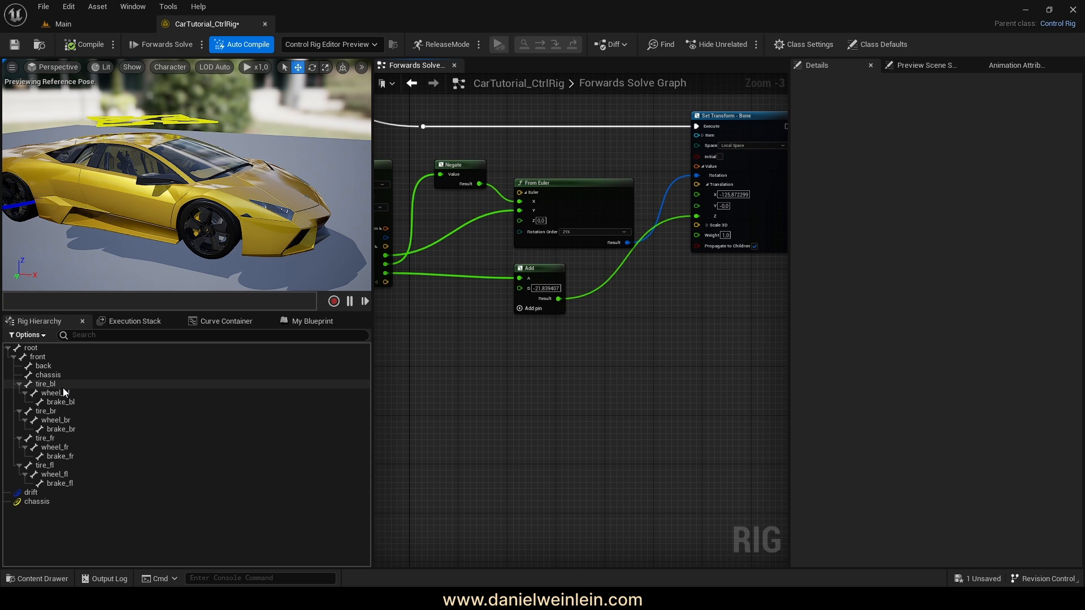
{"action": "left_click", "coordinate": [59, 450]}
{"action": "left_click", "coordinate": [71, 476], "text": "ctrl"}
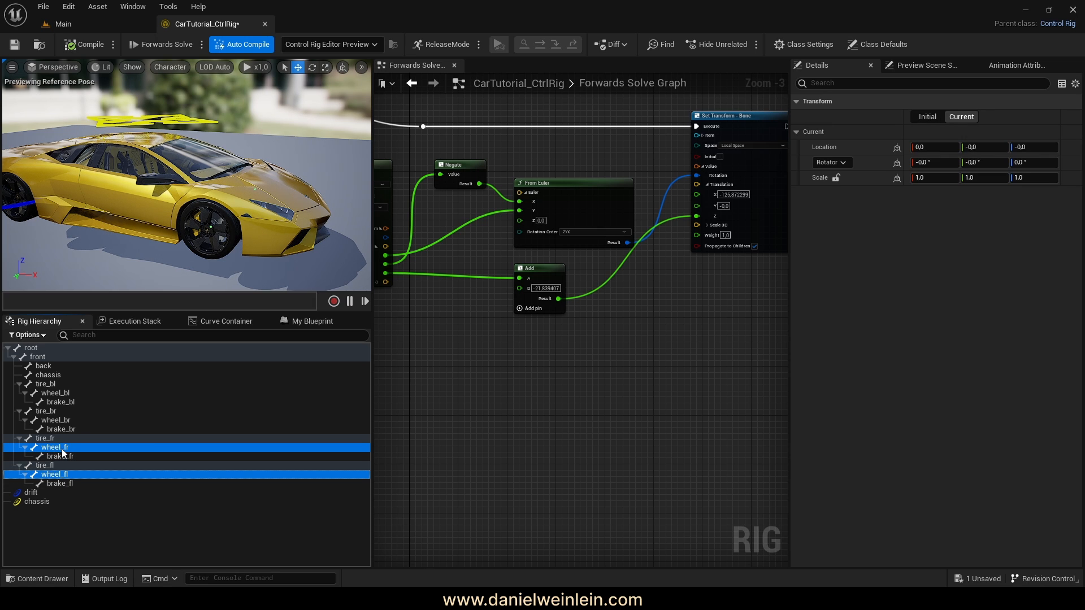
{"action": "left_click_drag", "start_coordinate": [62, 450], "coordinate": [666, 374]}
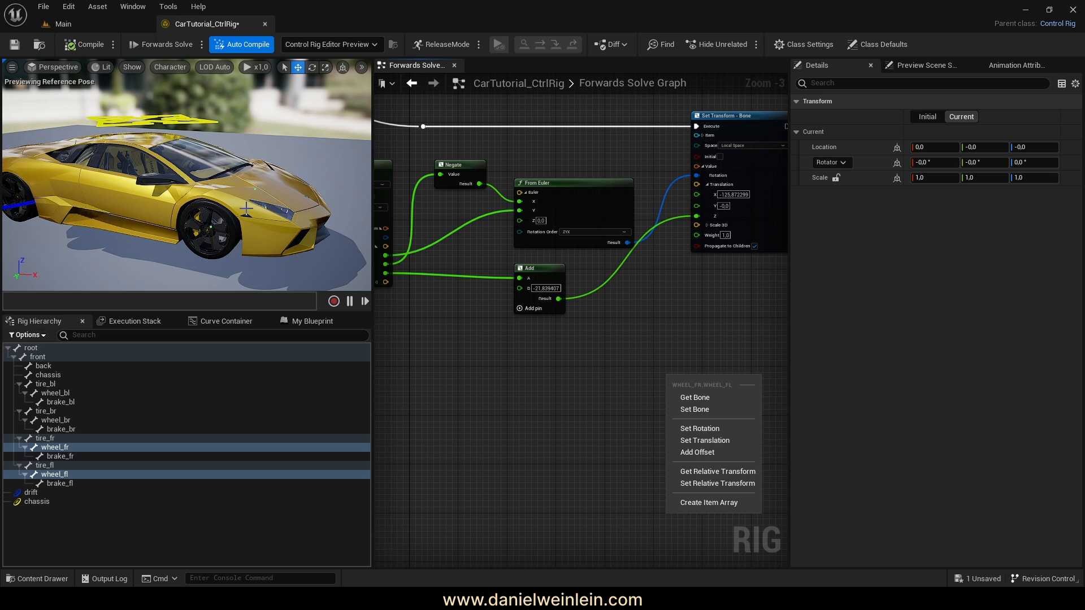
{"action": "left_click", "coordinate": [724, 429]}
- Stack the two Set Rotation nodes, chain the upper one's execution output into the wheel_fl node, and recompile the rig
{"action": "right_click_drag", "start_coordinate": [644, 441], "coordinate": [507, 370]}
{"action": "left_click", "coordinate": [507, 369]}
{"action": "left_click_drag", "start_coordinate": [714, 305], "coordinate": [571, 399]}
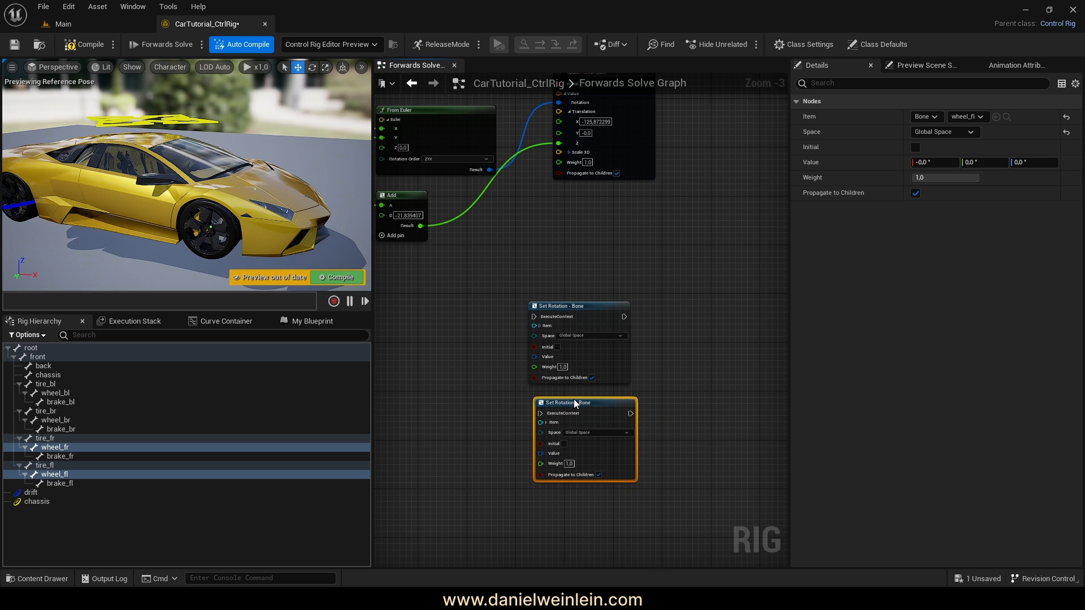
{"action": "scroll", "coordinate": [516, 412], "scroll_direction": "up", "scroll_amount": 2}
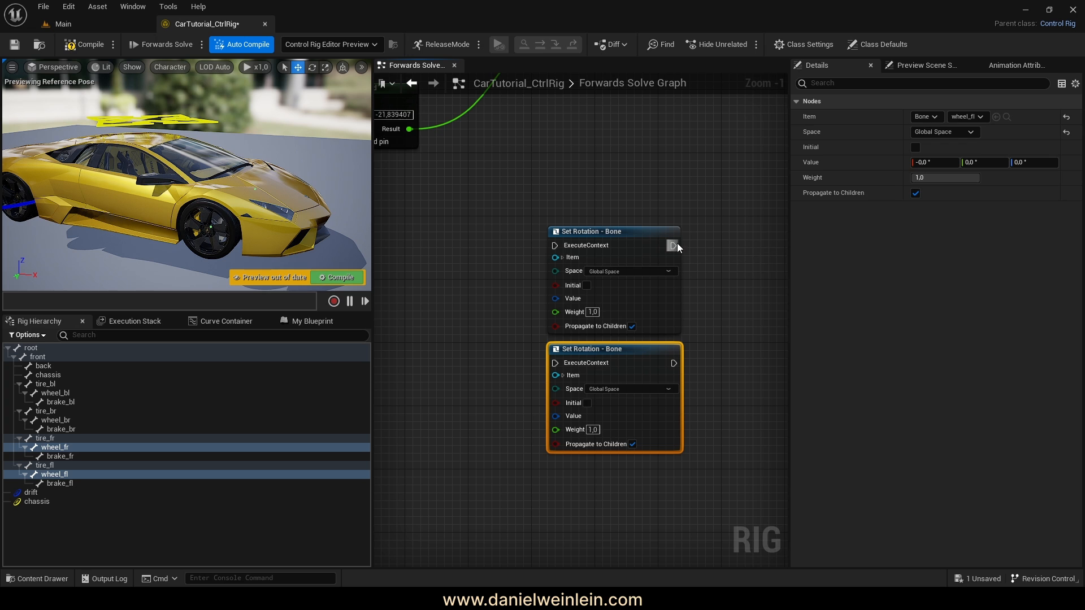
{"action": "left_click_drag", "start_coordinate": [674, 246], "coordinate": [557, 364]}
{"action": "right_click_drag", "start_coordinate": [502, 395], "coordinate": [530, 415]}
{"action": "scroll", "coordinate": [585, 412], "scroll_direction": "down", "scroll_amount": 1}
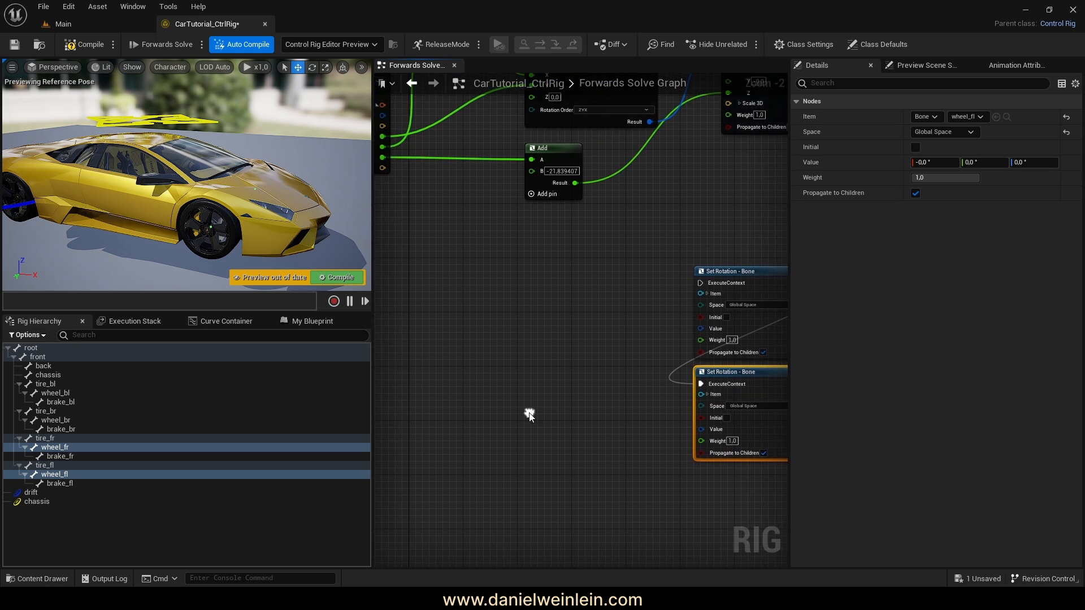
{"action": "left_click", "coordinate": [334, 278]}
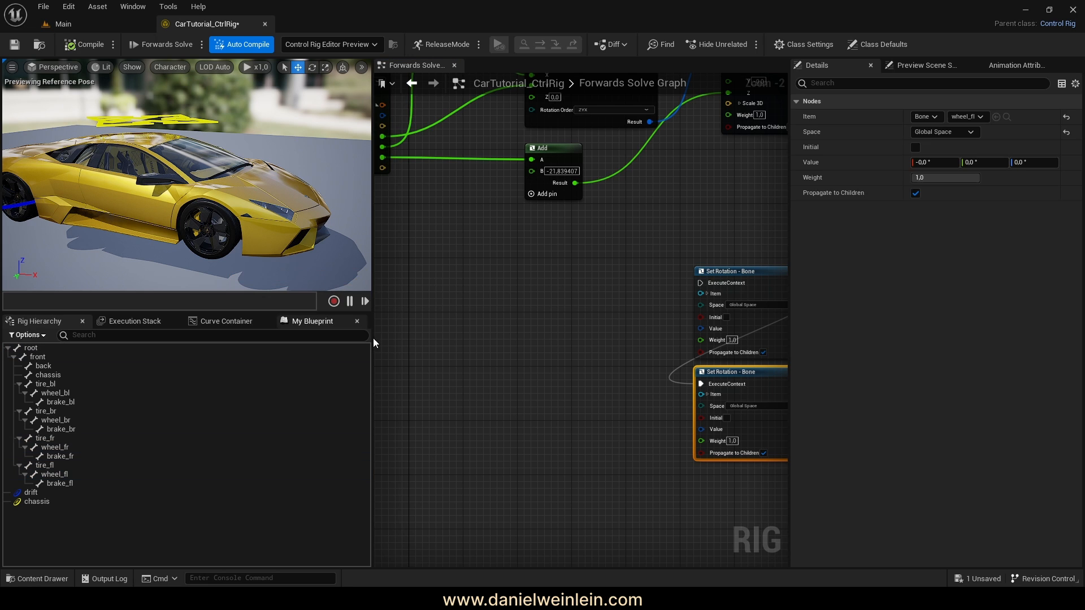
- Create a new control from the front bone and move it out to the hierarchy's top level below the chassis control
{"action": "left_click", "coordinate": [42, 358]}
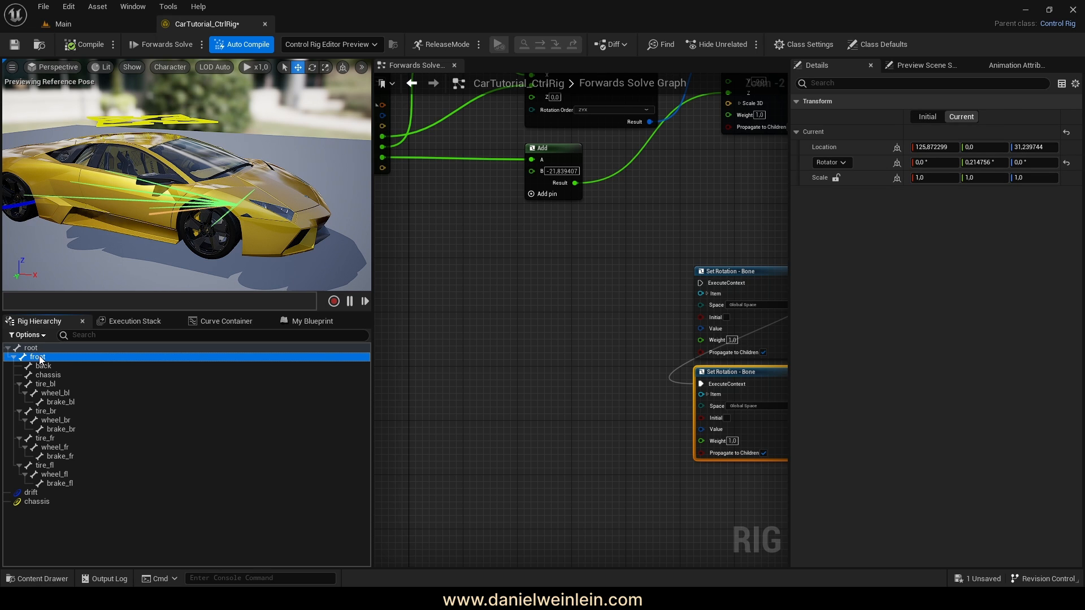
{"action": "right_click", "coordinate": [40, 359]}
{"action": "mouse_move", "coordinate": [122, 76]}
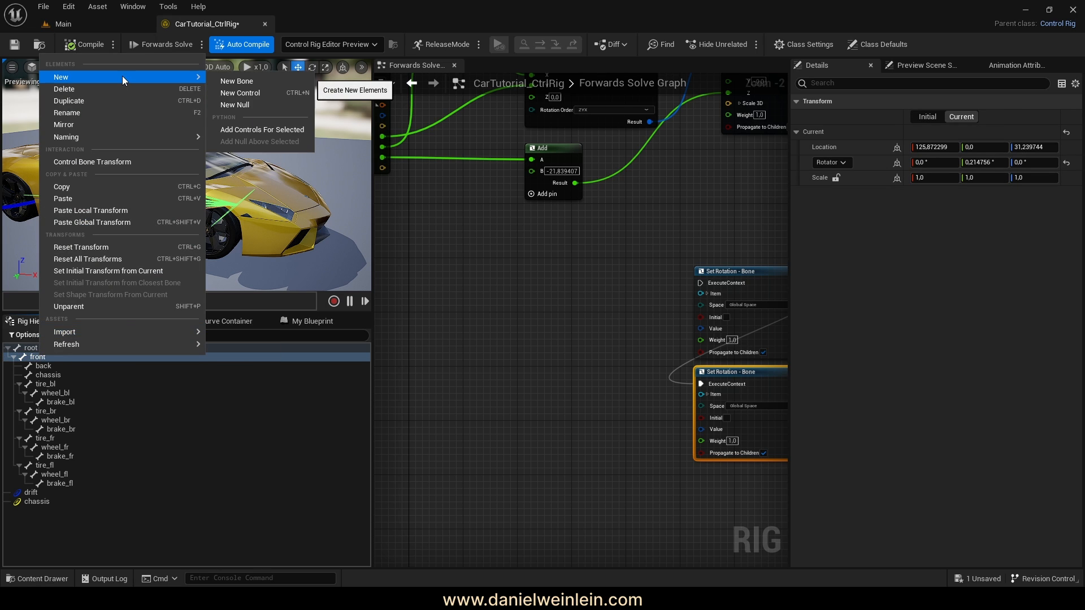
{"action": "left_click", "coordinate": [279, 95]}
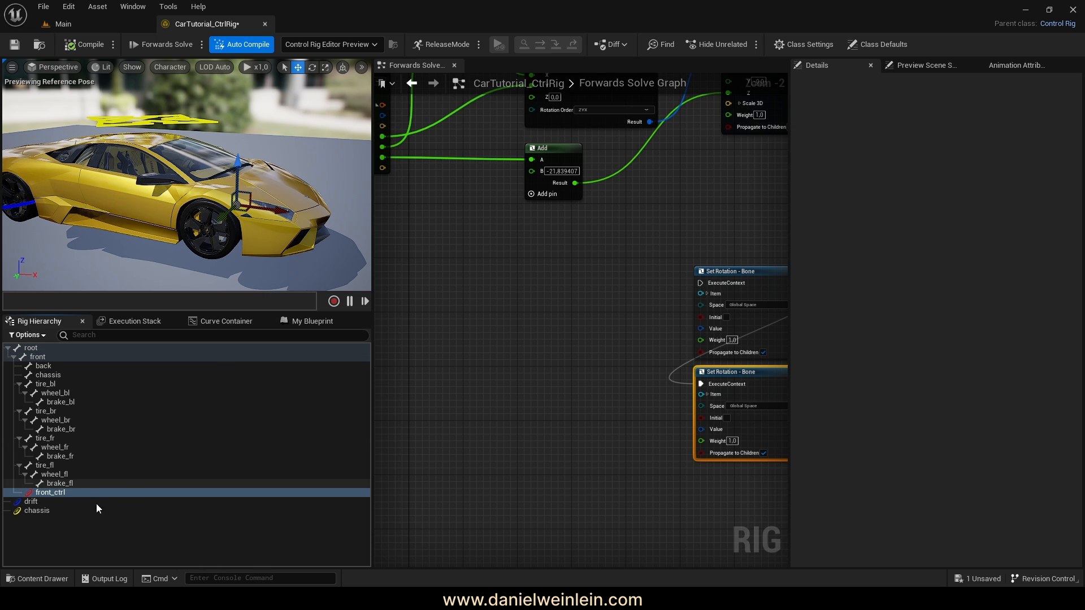
{"action": "left_click", "coordinate": [95, 511]}
{"action": "left_click_drag", "start_coordinate": [52, 490], "coordinate": [36, 516]}
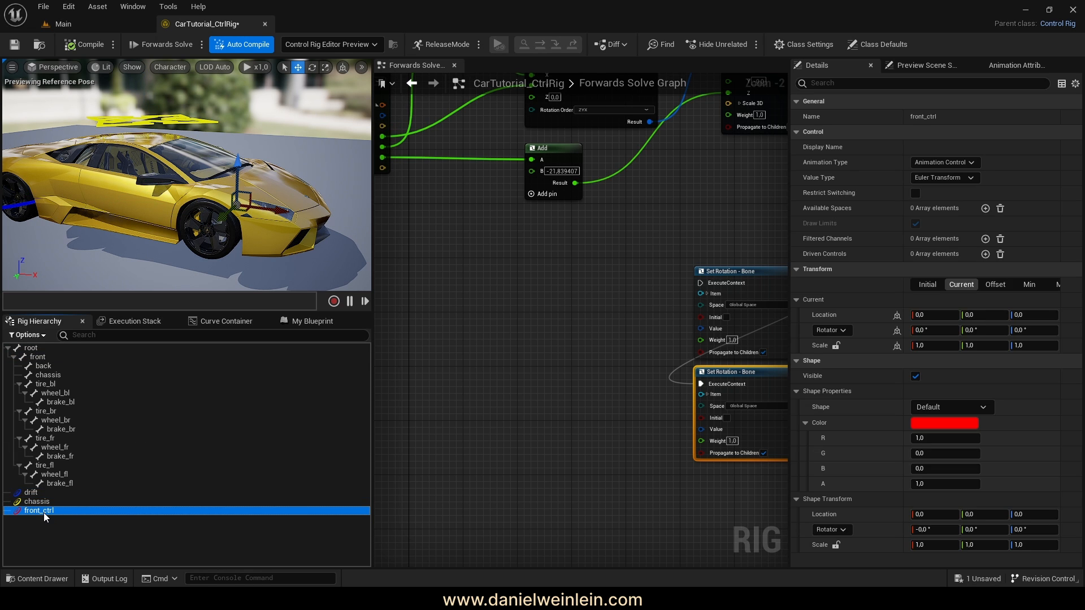
- Rename the front_ctrl control to steering and compile the rig to refresh the preview
{"action": "double_click", "coordinate": [44, 512]}
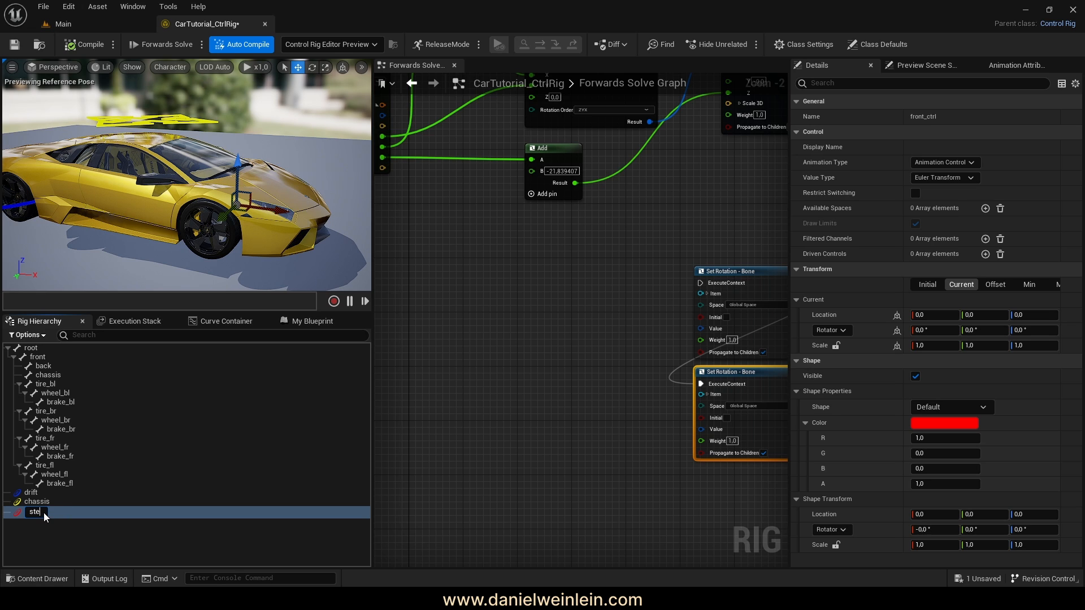
{"action": "key", "text": "Return"}
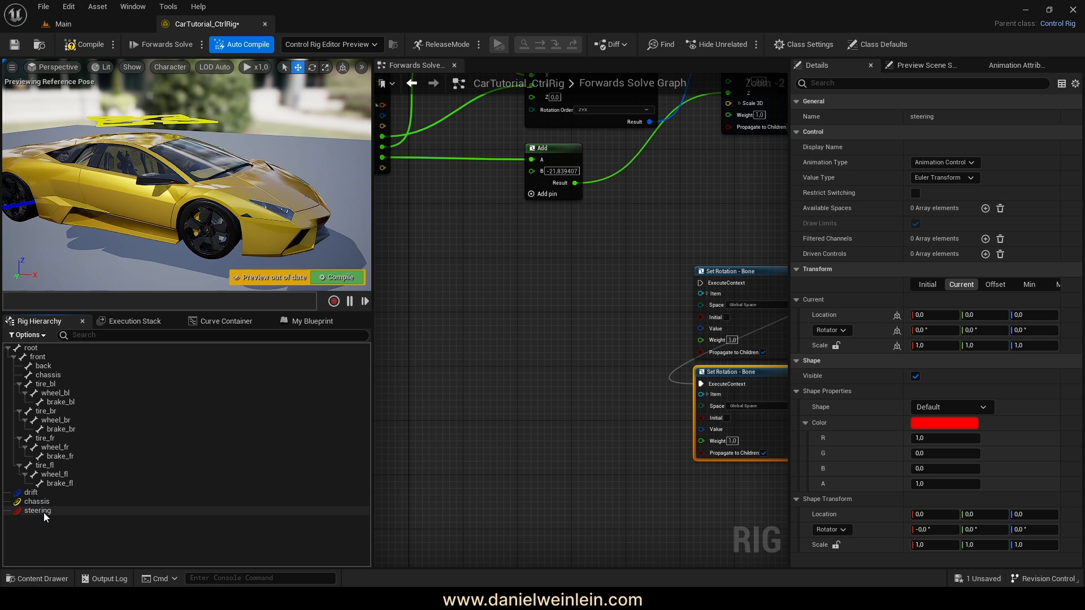
{"action": "left_click", "coordinate": [344, 282]}
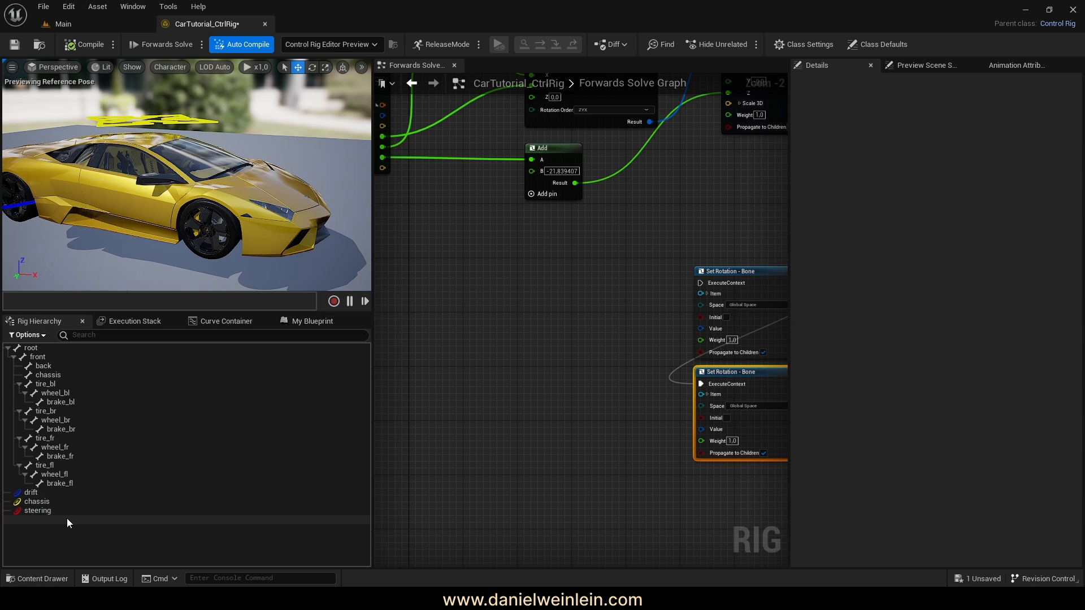
- Set the steering control's offset Z location to 100
{"action": "left_click", "coordinate": [60, 512]}
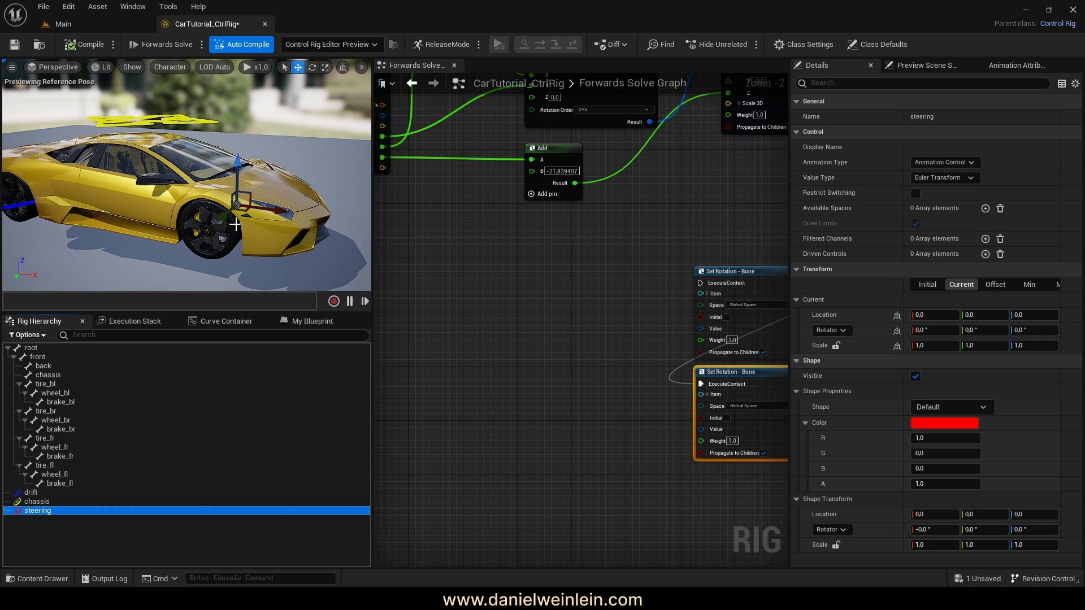
{"action": "left_click", "coordinate": [996, 285]}
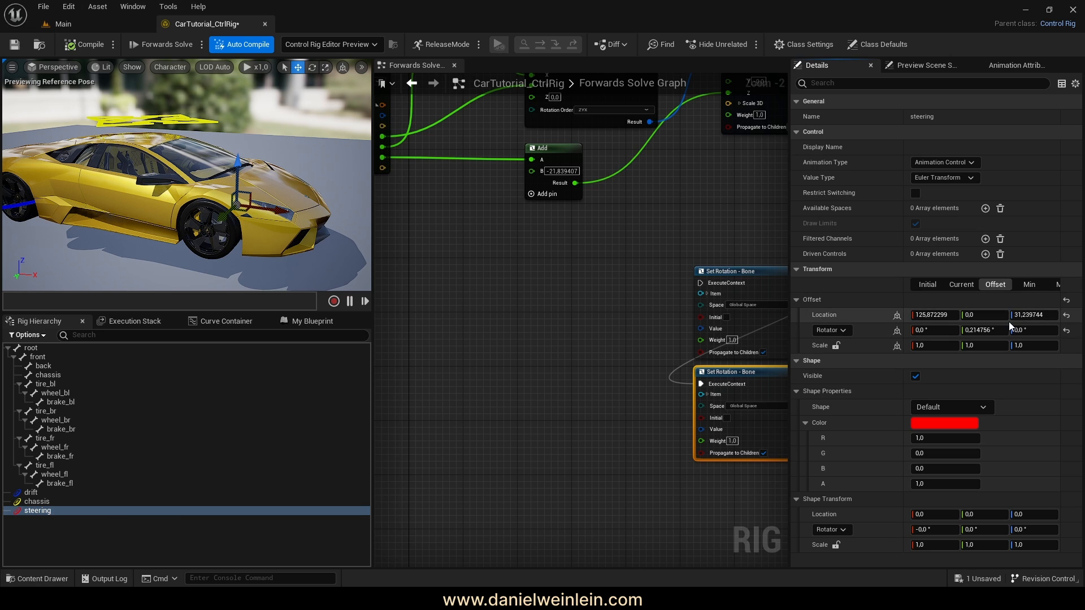
{"action": "left_click", "coordinate": [1034, 315]}
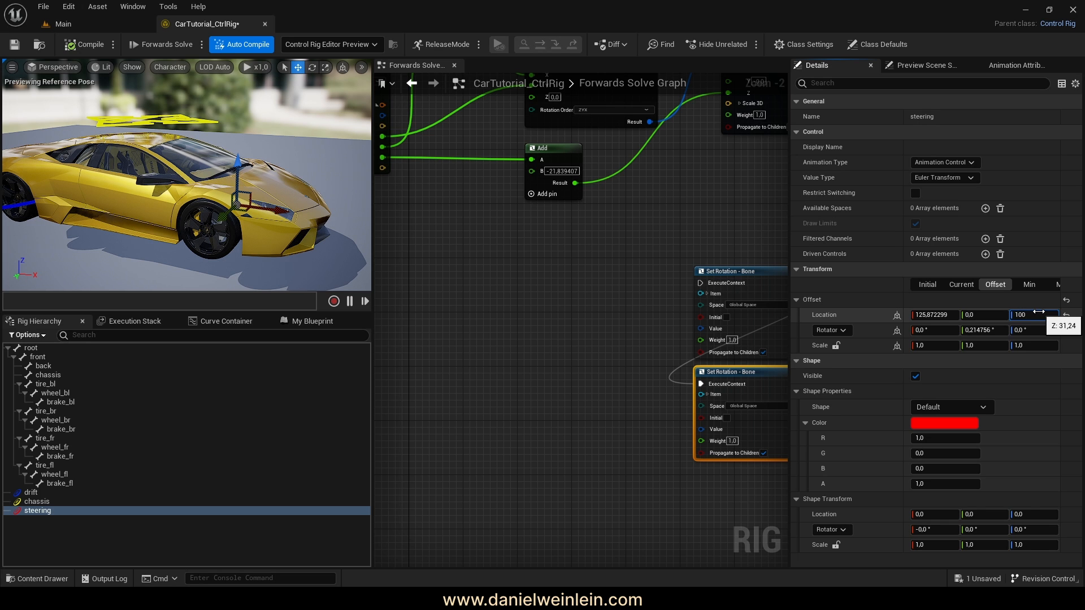
{"action": "type", "text": "100"}
{"action": "key", "text": "Return"}
{"action": "scroll", "coordinate": [219, 175], "scroll_direction": "up", "scroll_amount": 5}
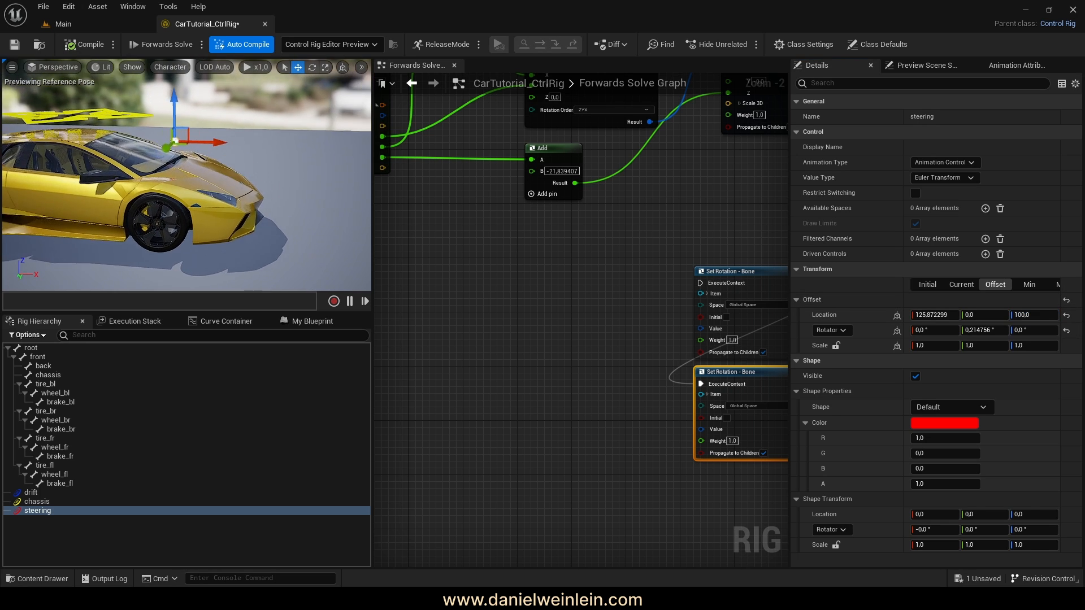
{"action": "left_click_drag", "start_coordinate": [219, 175], "coordinate": [187, 170]}
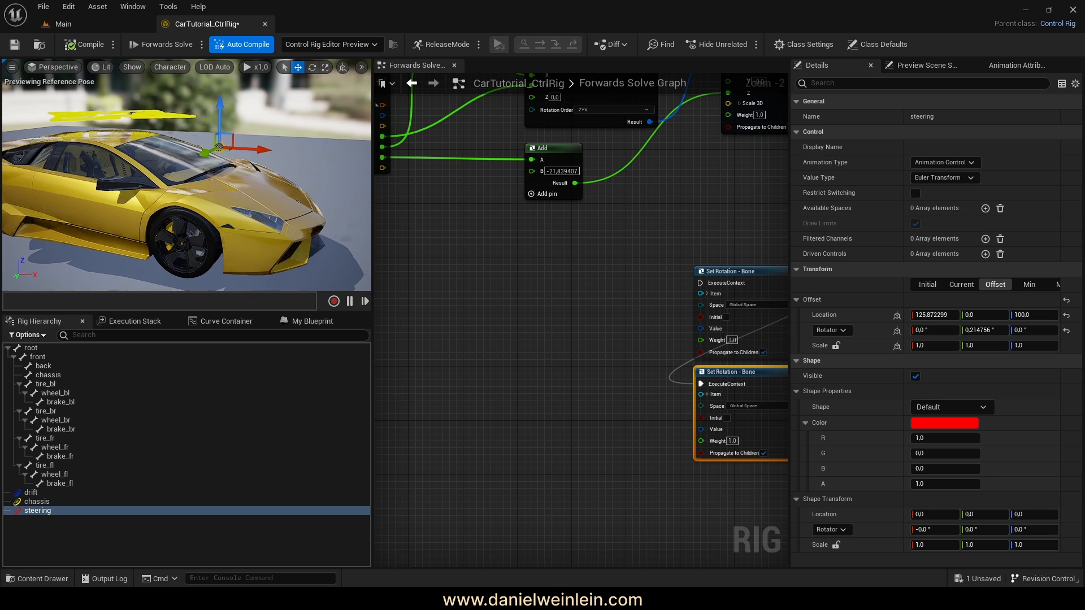
- Change the steering control's shape to Sphere_Thick
{"action": "left_click", "coordinate": [960, 408]}
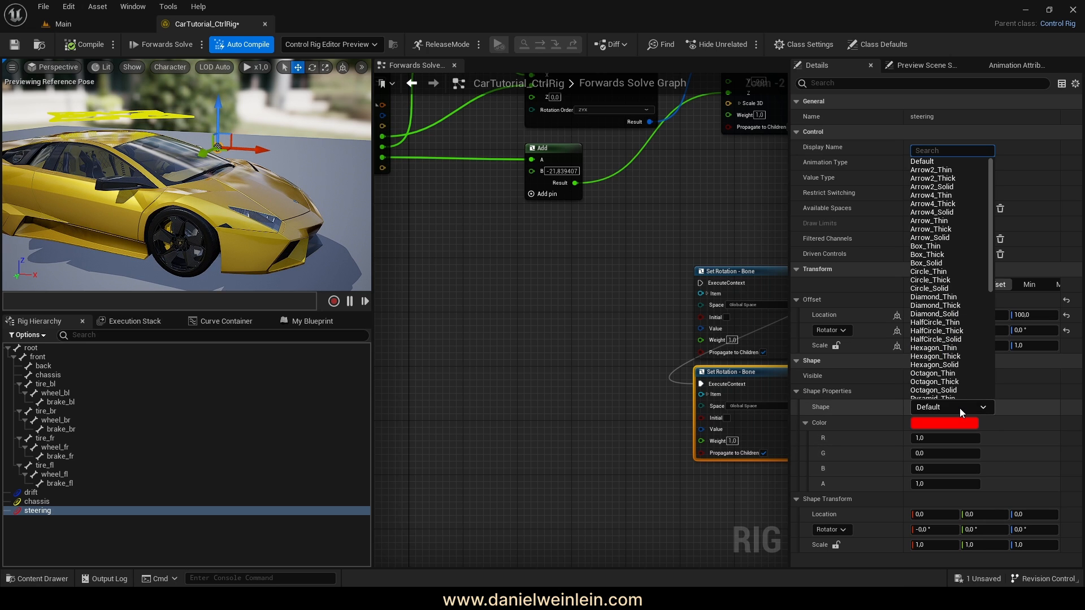
{"action": "type", "text": "sp"}
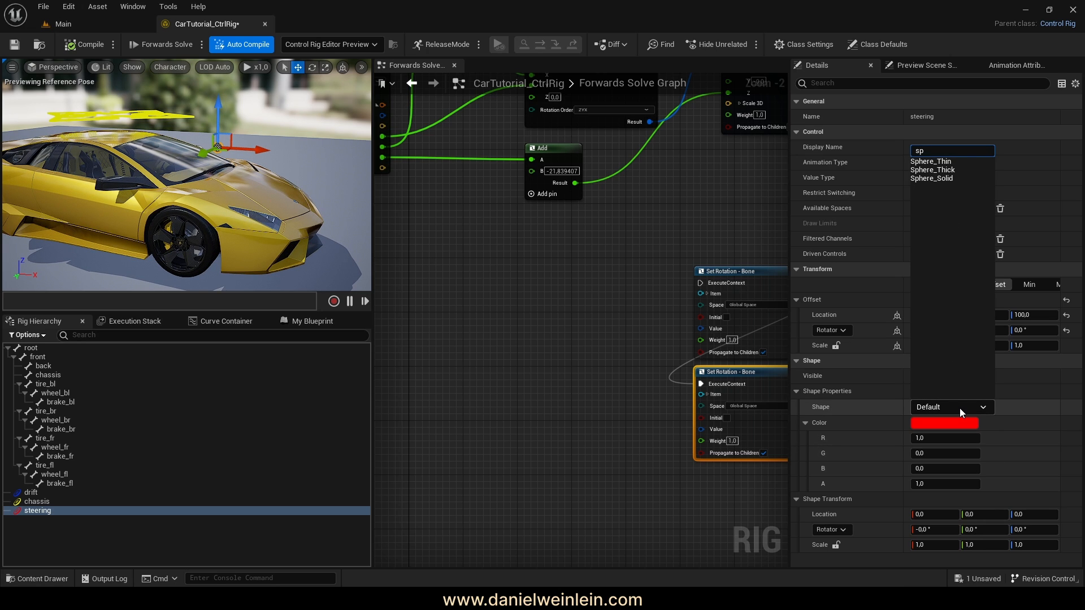
{"action": "type", "text": "her"}
{"action": "left_click", "coordinate": [941, 170]}
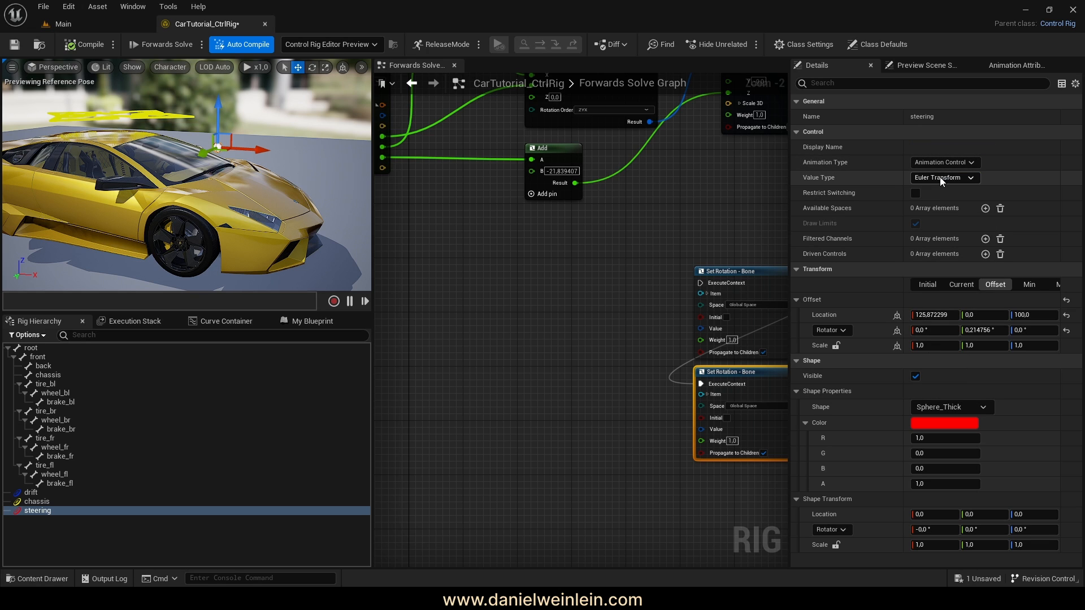
- Set the steering control's shape scale to 3 on X, Y and Z
{"action": "left_click", "coordinate": [935, 543]}
{"action": "type", "text": "3"}
{"action": "key", "text": "Tab"}
{"action": "type", "text": "3"}
{"action": "key", "text": "Tab"}
{"action": "type", "text": "3"}
{"action": "key", "text": "Return"}
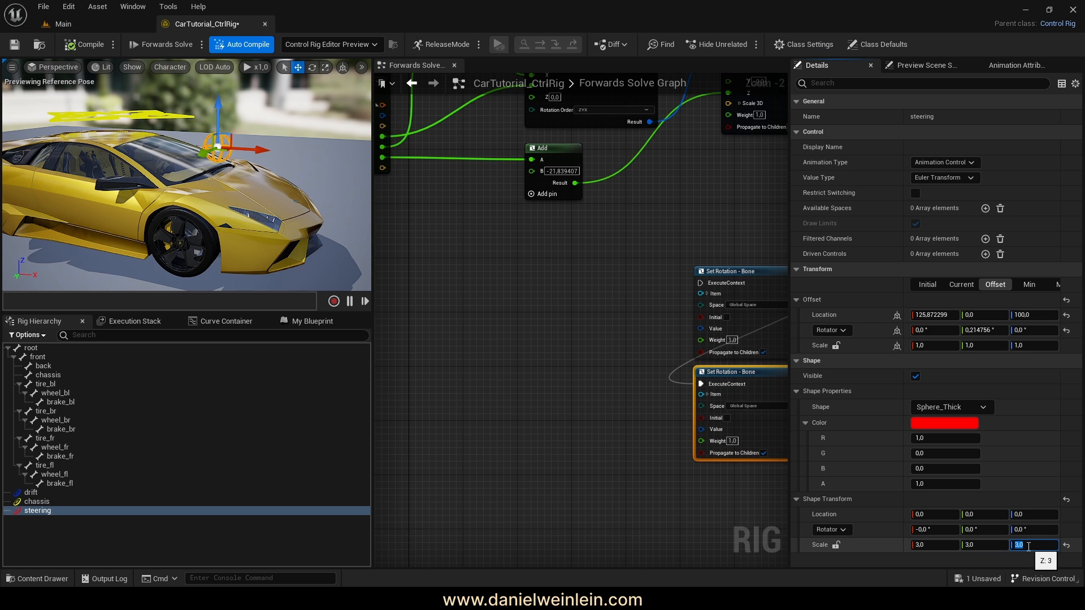
- Change the steering control's shape color to pink, with R 1.0, G 0.0 and B 0.44275
{"action": "left_click", "coordinate": [952, 423]}
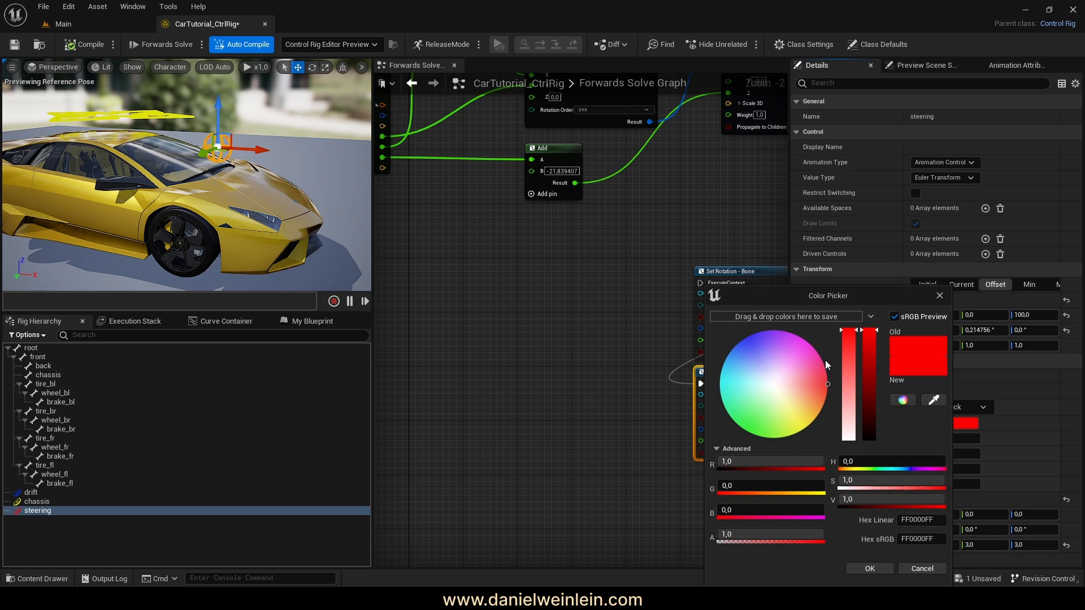
{"action": "left_click_drag", "start_coordinate": [825, 360], "coordinate": [825, 358]}
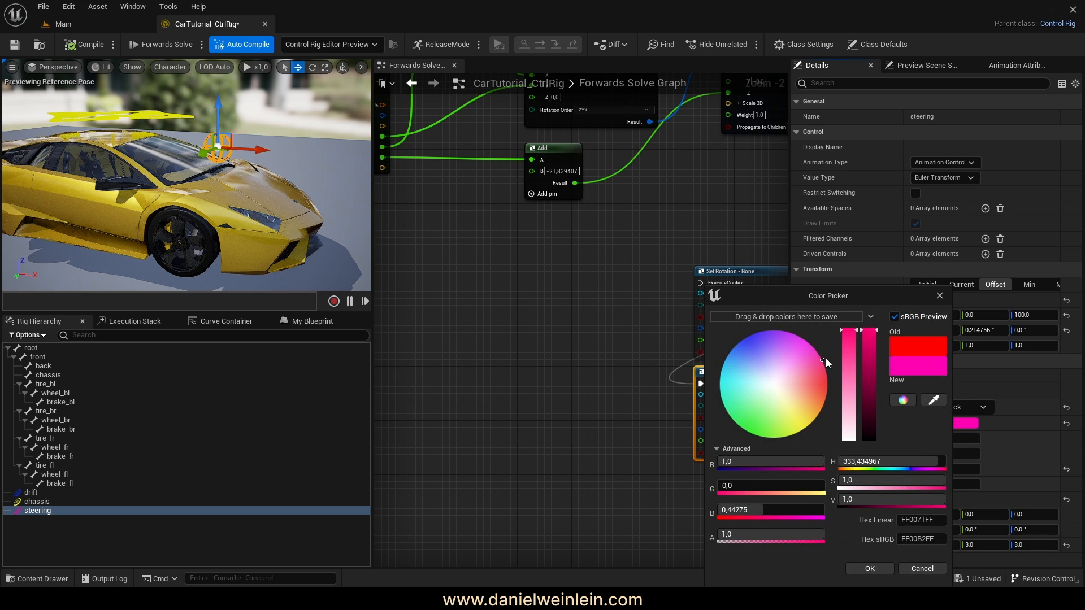
{"action": "left_click", "coordinate": [879, 567]}
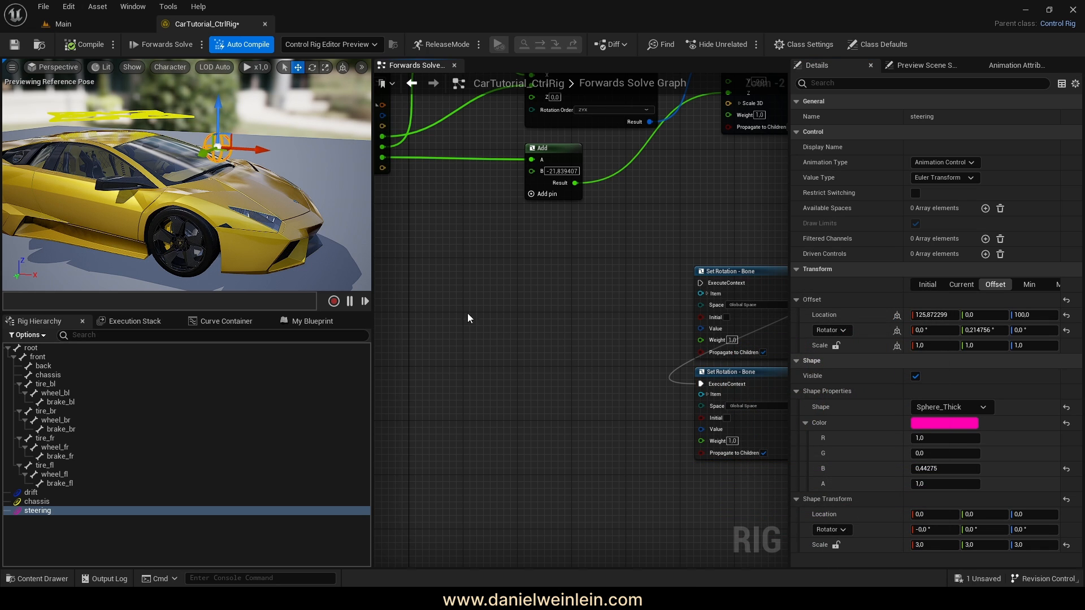
- Add a Get Transform - Control node for the steering control to the Forwards Solve graph
{"action": "right_click_drag", "start_coordinate": [508, 425], "coordinate": [557, 396]}
{"action": "left_click", "coordinate": [35, 511]}
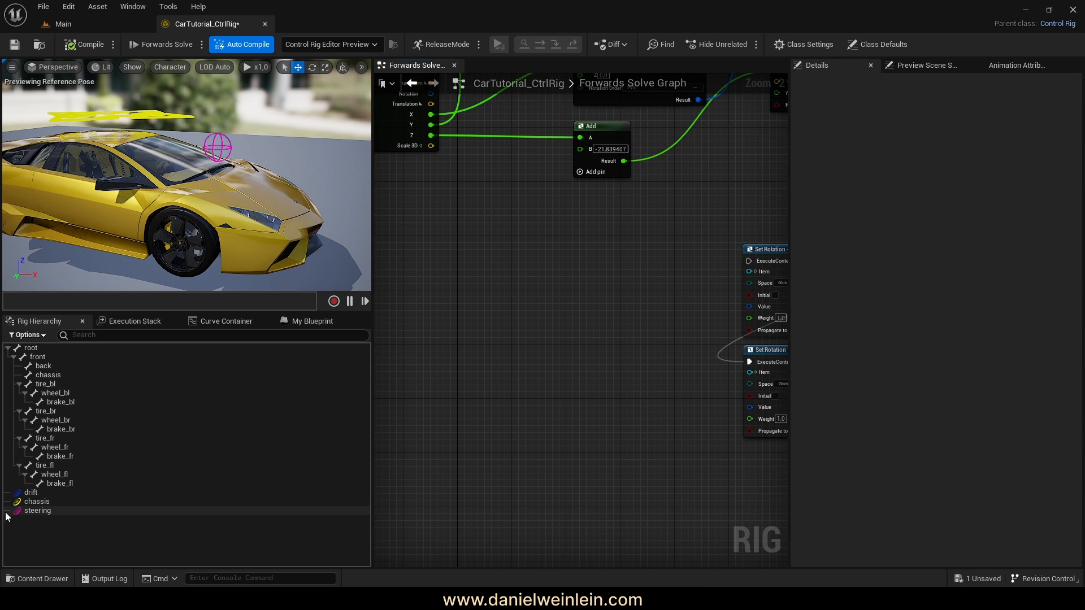
{"action": "left_click_drag", "start_coordinate": [34, 511], "coordinate": [474, 301]}
{"action": "left_click", "coordinate": [544, 358]}
- Set the space of both unconfigured Set Rotation - Bone nodes to Local Space
{"action": "right_click_drag", "start_coordinate": [607, 353], "coordinate": [530, 350]}
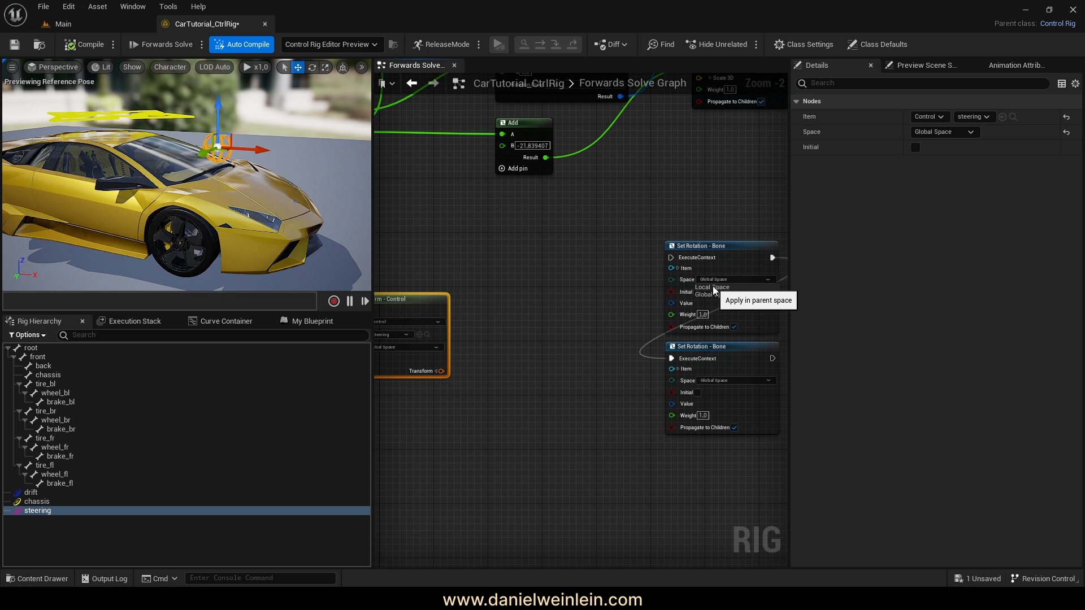
{"action": "scroll", "coordinate": [714, 412], "scroll_direction": "up", "scroll_amount": 2}
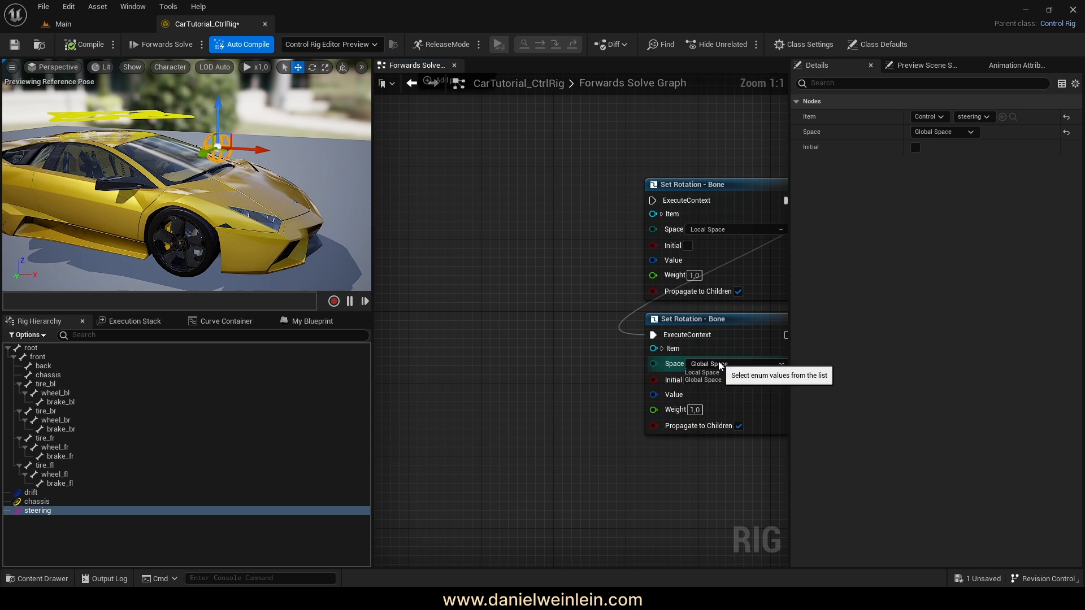
{"action": "left_click", "coordinate": [718, 362]}
{"action": "left_click", "coordinate": [716, 374]}
- Set the steering Get Transform node to Local Space and expand its Transform output
{"action": "right_click_drag", "start_coordinate": [472, 402], "coordinate": [698, 409]}
{"action": "left_click", "coordinate": [487, 328]}
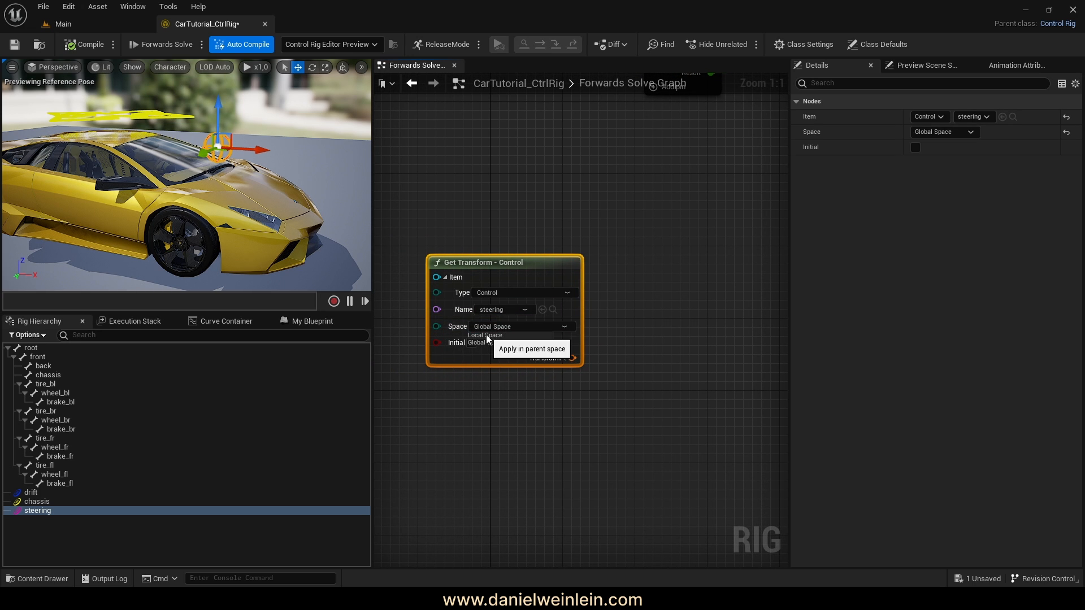
{"action": "left_click", "coordinate": [492, 352]}
{"action": "right_click_drag", "start_coordinate": [506, 399], "coordinate": [430, 381]}
{"action": "left_click", "coordinate": [487, 340]}
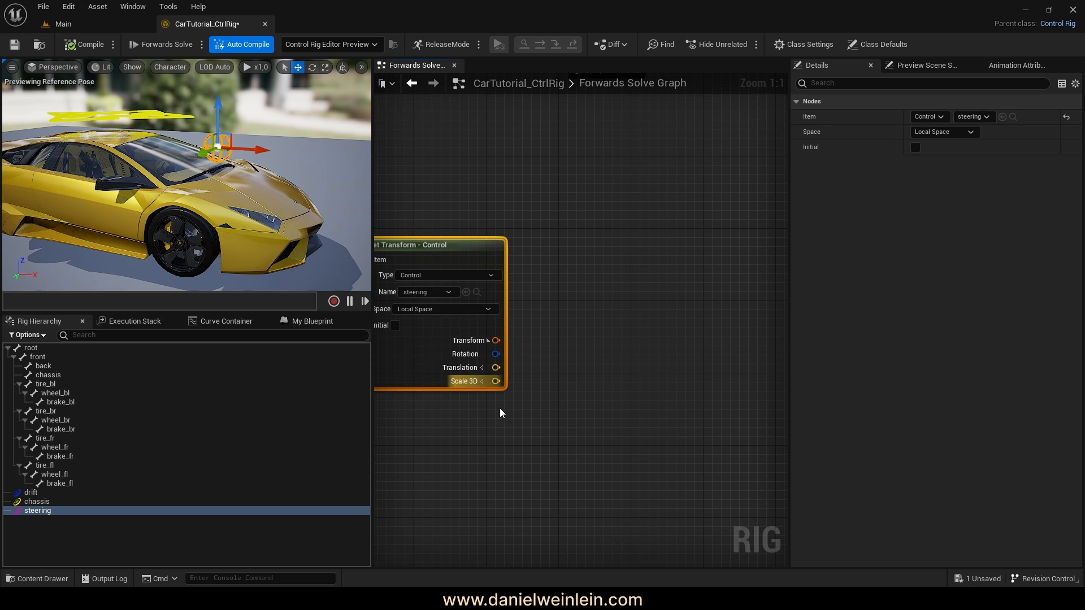
{"action": "right_click_drag", "start_coordinate": [553, 391], "coordinate": [496, 378]}
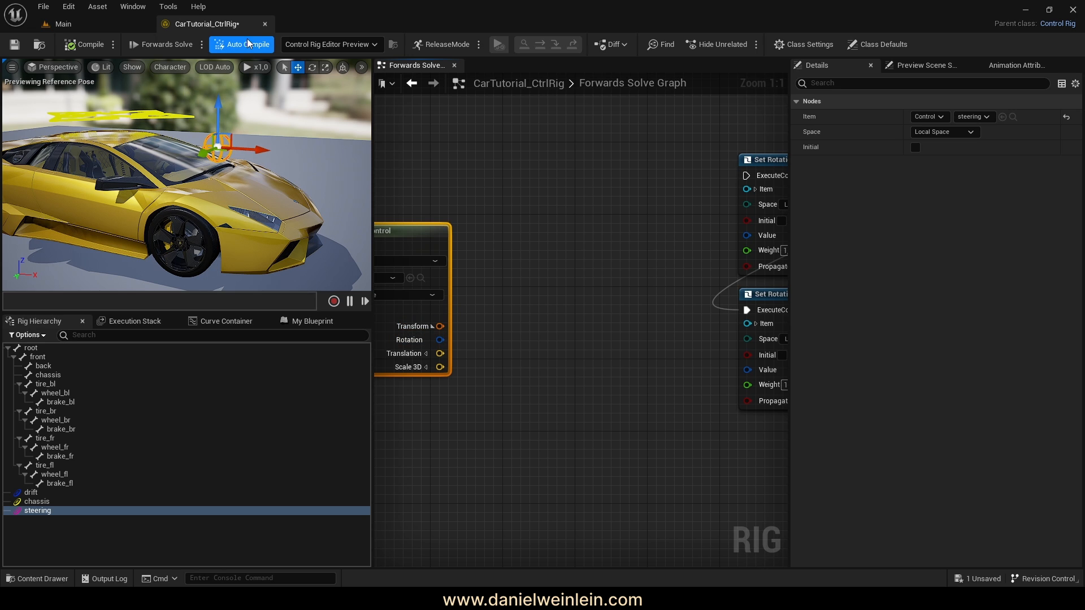
- Switch the preview gizmo to rotation and try turning the steering control with it
{"action": "left_click", "coordinate": [312, 69]}
{"action": "left_click_drag", "start_coordinate": [279, 152], "coordinate": [306, 152]}
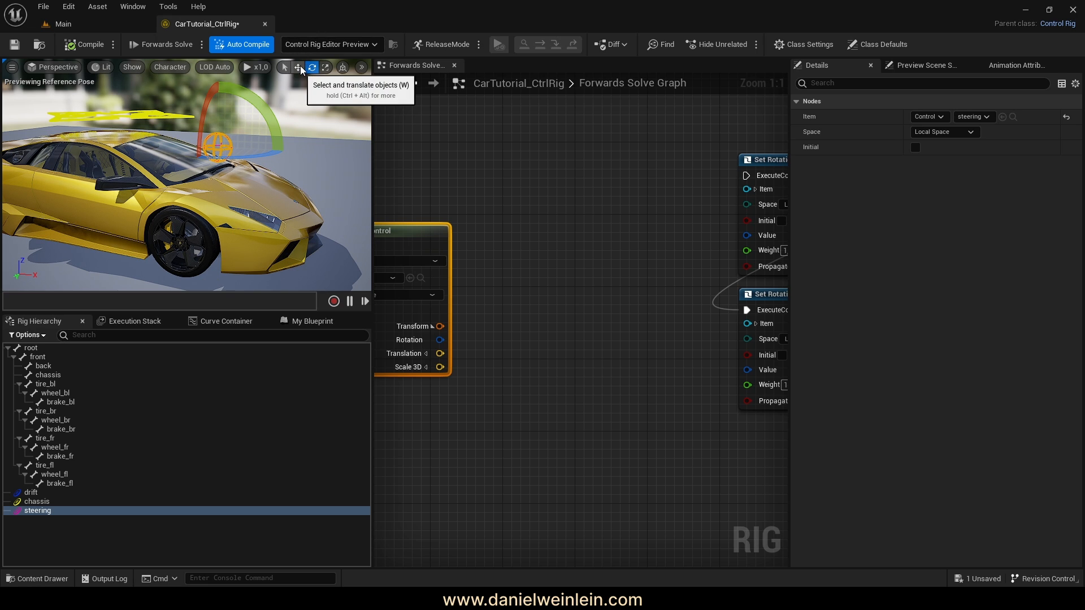
{"action": "left_click", "coordinate": [560, 352]}
- Add a To Euler node fed by the steering control's Rotation output and expand its Result into X, Y and Z
{"action": "right_click_drag", "start_coordinate": [468, 352], "coordinate": [466, 329]}
{"action": "left_click_drag", "start_coordinate": [426, 317], "coordinate": [477, 346]}
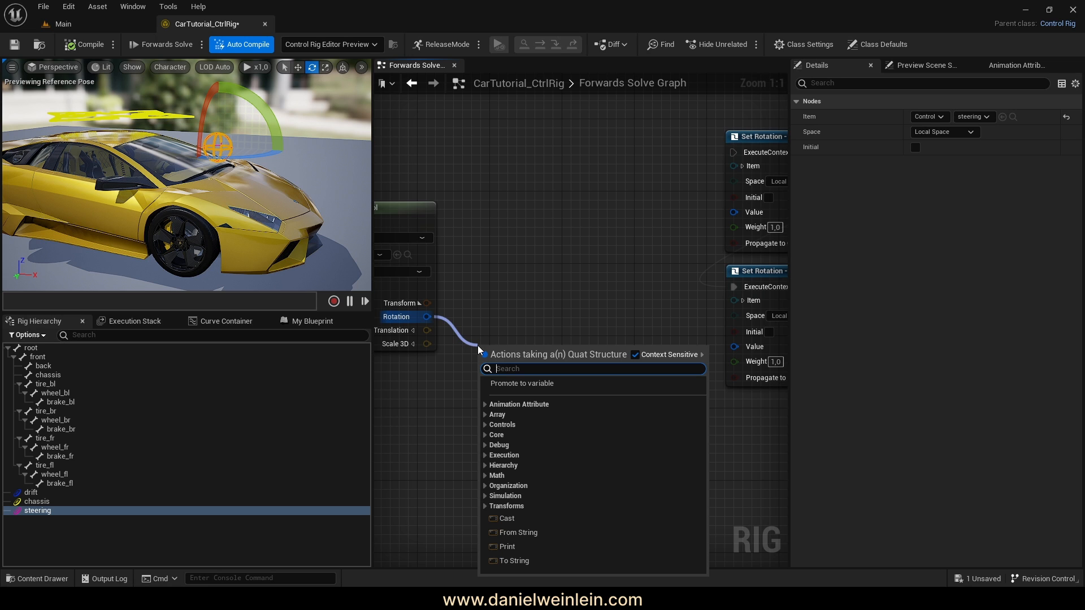
{"action": "type", "text": "to e"}
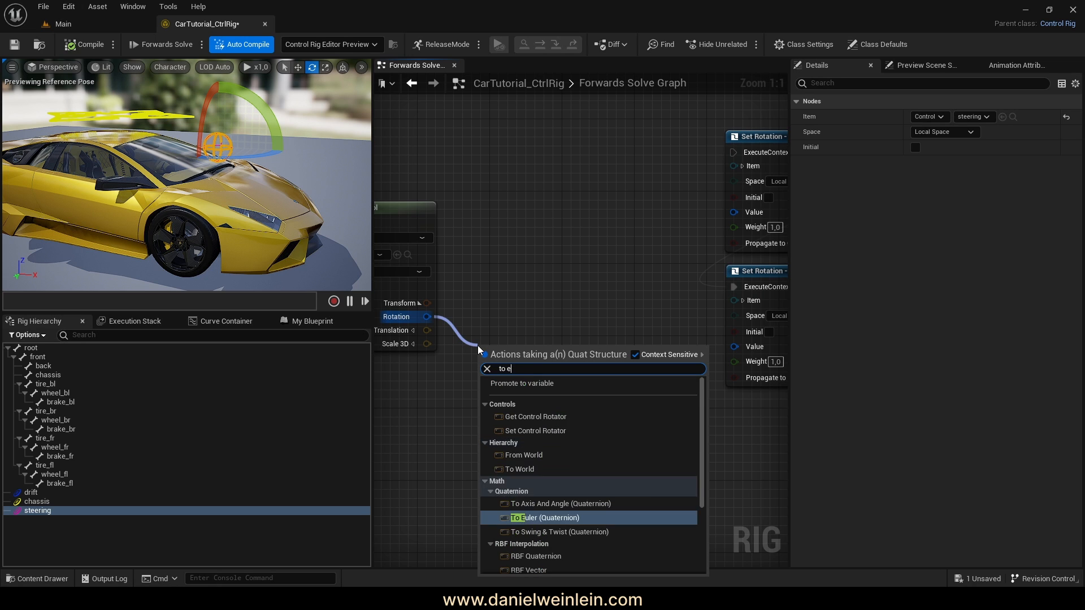
{"action": "type", "text": "ul"}
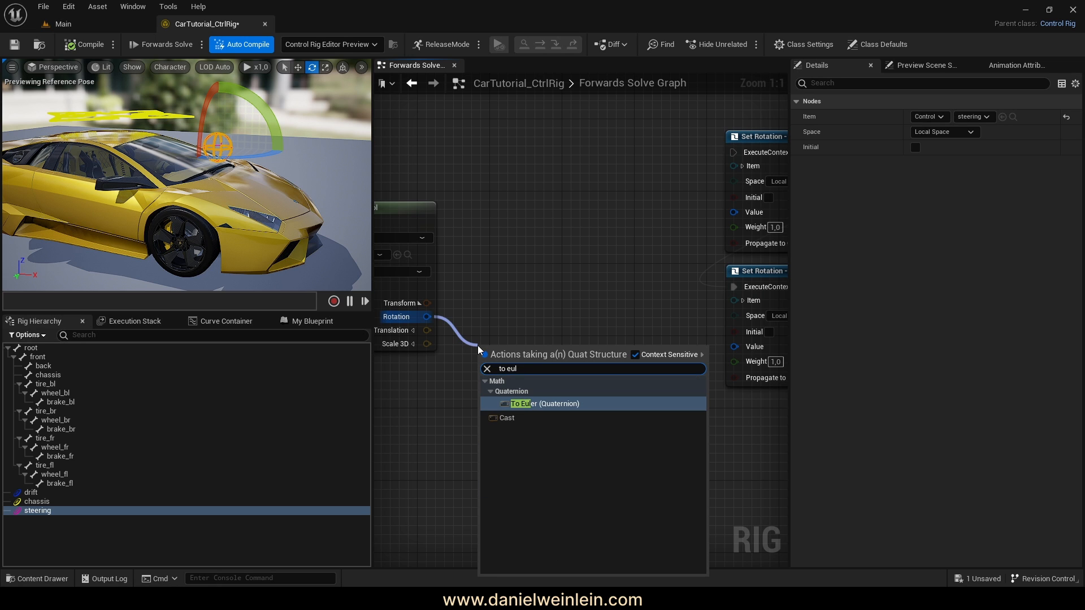
{"action": "left_click", "coordinate": [551, 404]}
{"action": "left_click_drag", "start_coordinate": [548, 358], "coordinate": [537, 303]}
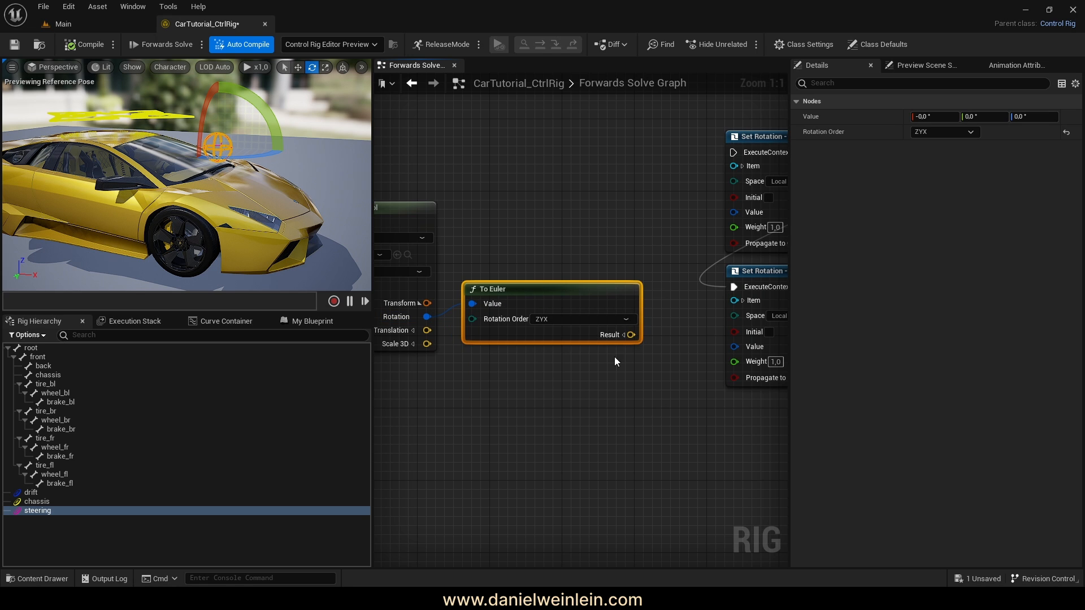
{"action": "left_click", "coordinate": [623, 335]}
{"action": "scroll", "coordinate": [559, 440], "scroll_direction": "down", "scroll_amount": 1}
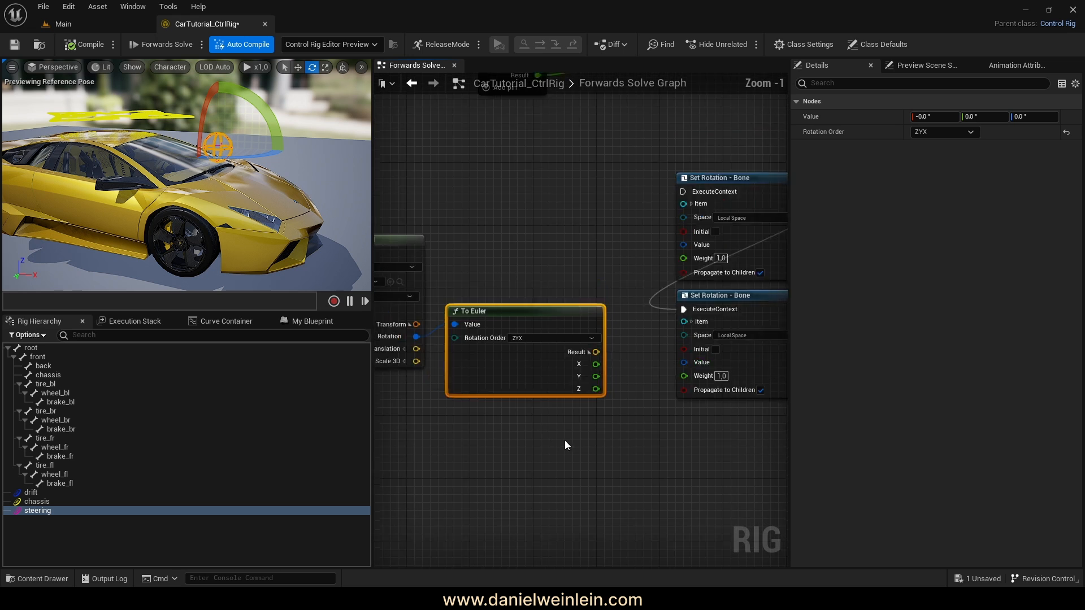
- Select the steering Get Transform and To Euler nodes and widen the graph area by narrowing both side panels
{"action": "scroll", "coordinate": [564, 440], "scroll_direction": "down", "scroll_amount": 1}
{"action": "right_click_drag", "start_coordinate": [564, 444], "coordinate": [633, 441]}
{"action": "left_click_drag", "start_coordinate": [634, 441], "coordinate": [384, 222]}
{"action": "left_click_drag", "start_coordinate": [790, 237], "coordinate": [966, 241]}
{"action": "left_click_drag", "start_coordinate": [371, 375], "coordinate": [283, 376]}
- Reposition the steering Get Transform and To Euler nodes to leave more space before the Set Rotation - Bone nodes
{"action": "scroll", "coordinate": [615, 379], "scroll_direction": "up", "scroll_amount": 2}
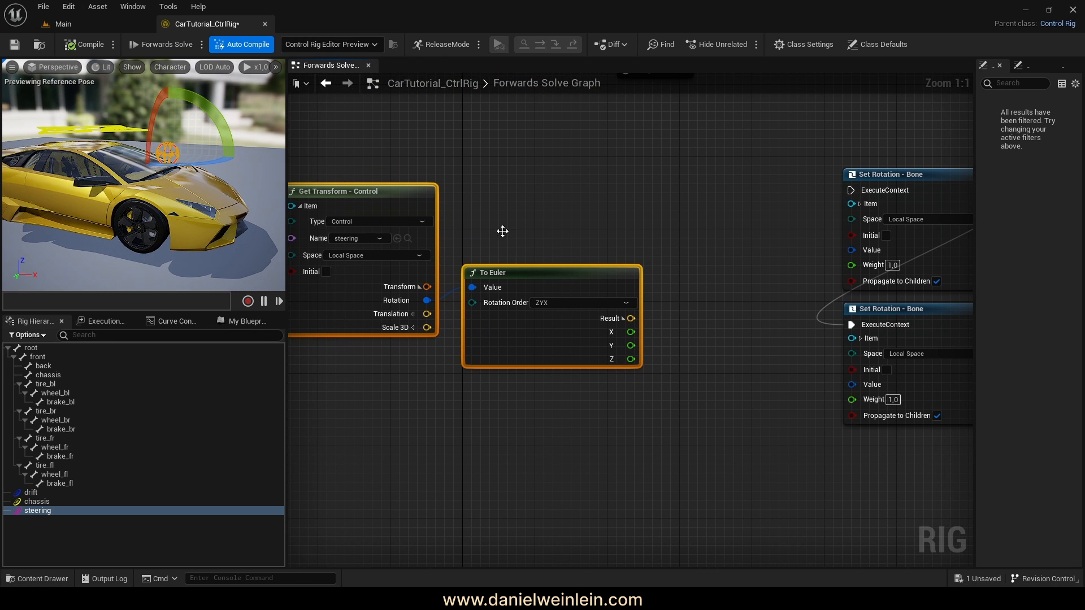
{"action": "left_click_drag", "start_coordinate": [511, 265], "coordinate": [520, 274]}
{"action": "mouse_move", "coordinate": [515, 266]}
{"action": "left_mouse_down"}
{"action": "mouse_move", "coordinate": [473, 252]}
{"action": "mouse_move", "coordinate": [506, 277]}
{"action": "mouse_move", "coordinate": [501, 268]}
{"action": "left_mouse_up"}
{"action": "left_click", "coordinate": [505, 373]}
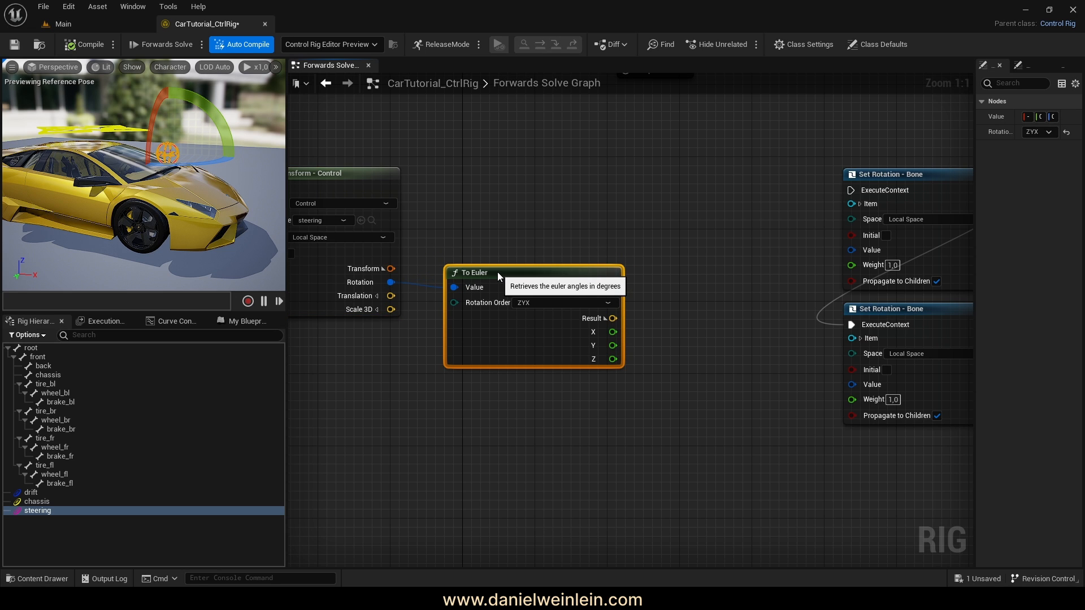
- Add a From Euler node for the Value input of the upper Set Rotation - Bone node and expand its Euler input
{"action": "right_click_drag", "start_coordinate": [666, 274], "coordinate": [596, 280]}
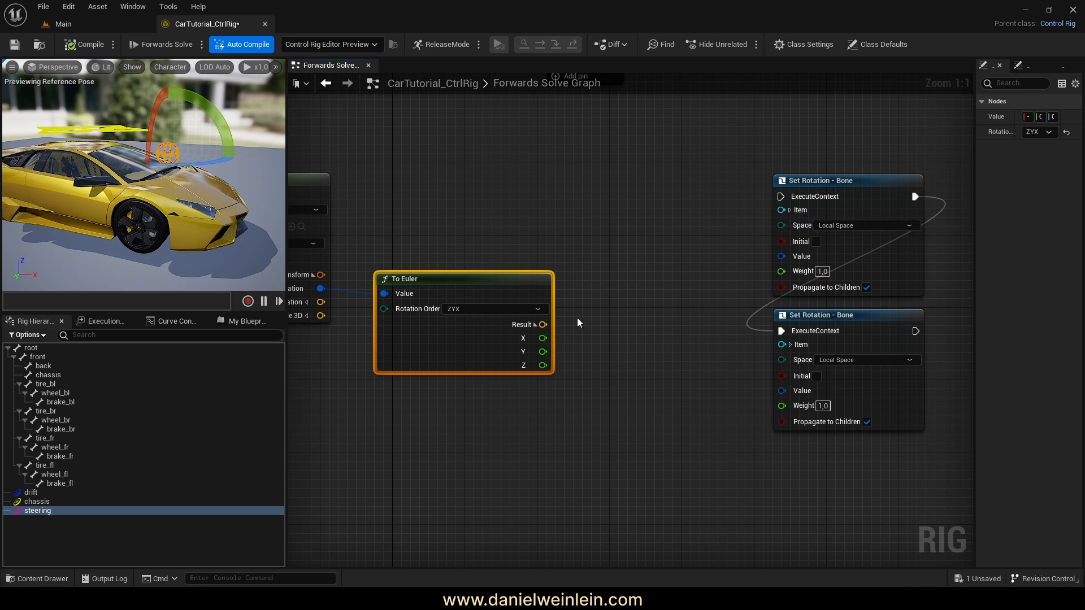
{"action": "right_click_drag", "start_coordinate": [578, 322], "coordinate": [566, 324]}
{"action": "left_click_drag", "start_coordinate": [531, 365], "coordinate": [673, 318]}
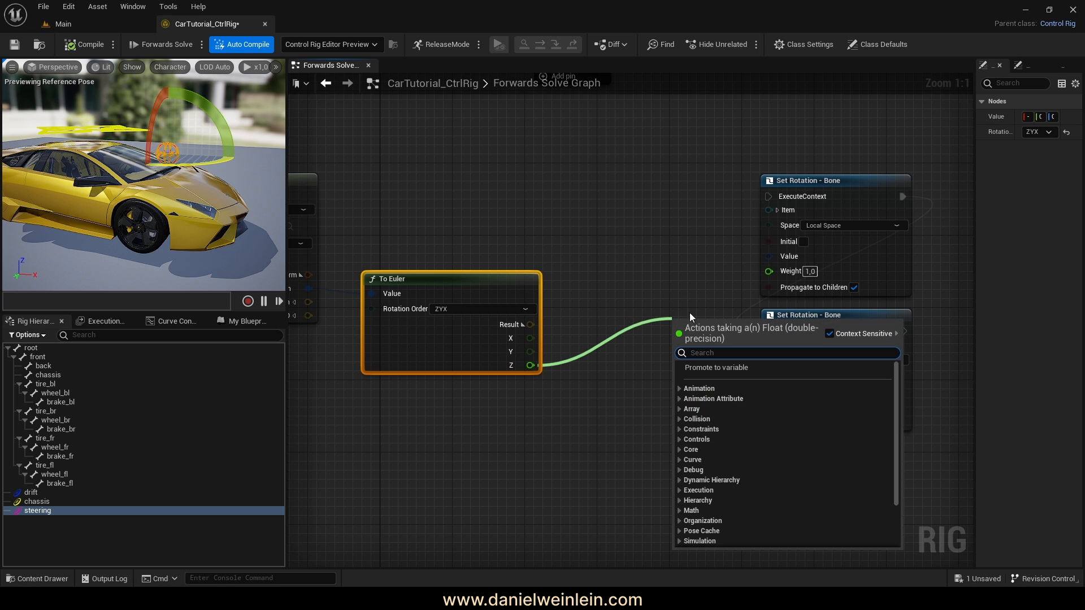
{"action": "left_click", "coordinate": [660, 271]}
{"action": "left_click_drag", "start_coordinate": [769, 256], "coordinate": [660, 318]}
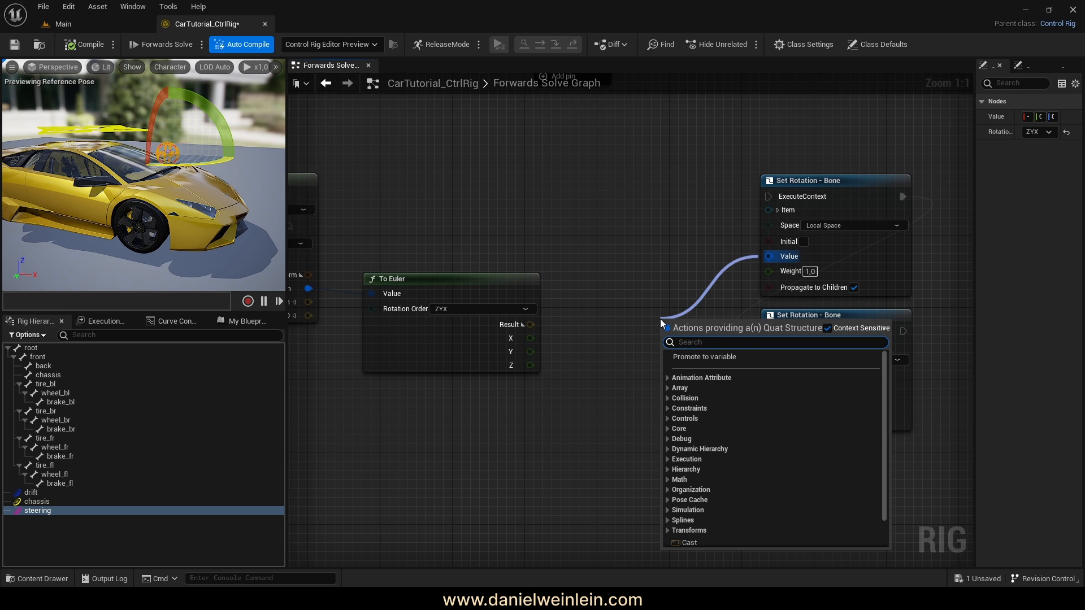
{"action": "type", "text": "fr"}
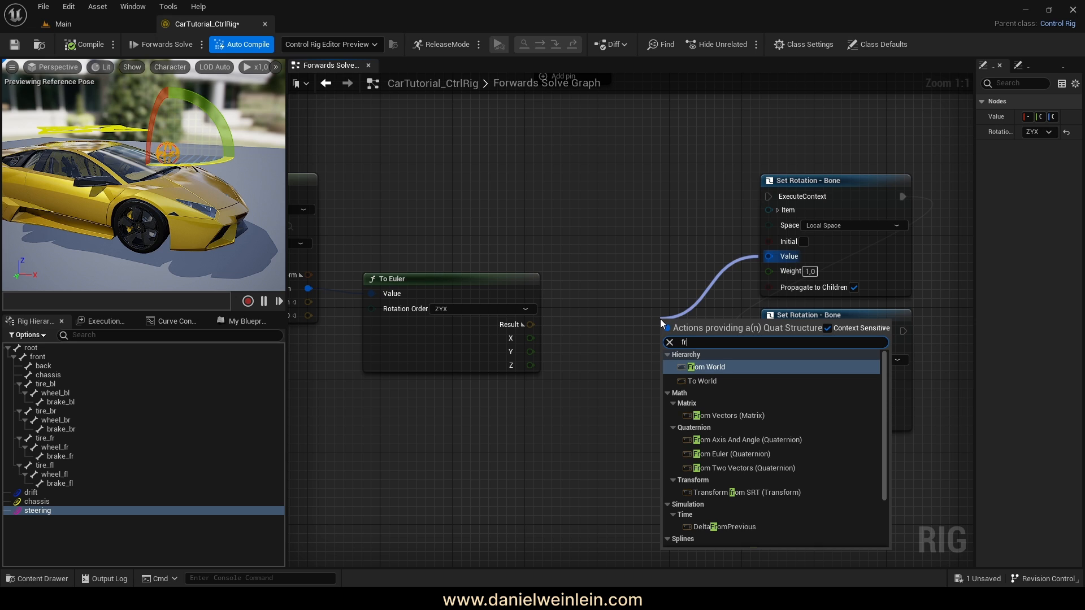
{"action": "type", "text": "om eul"}
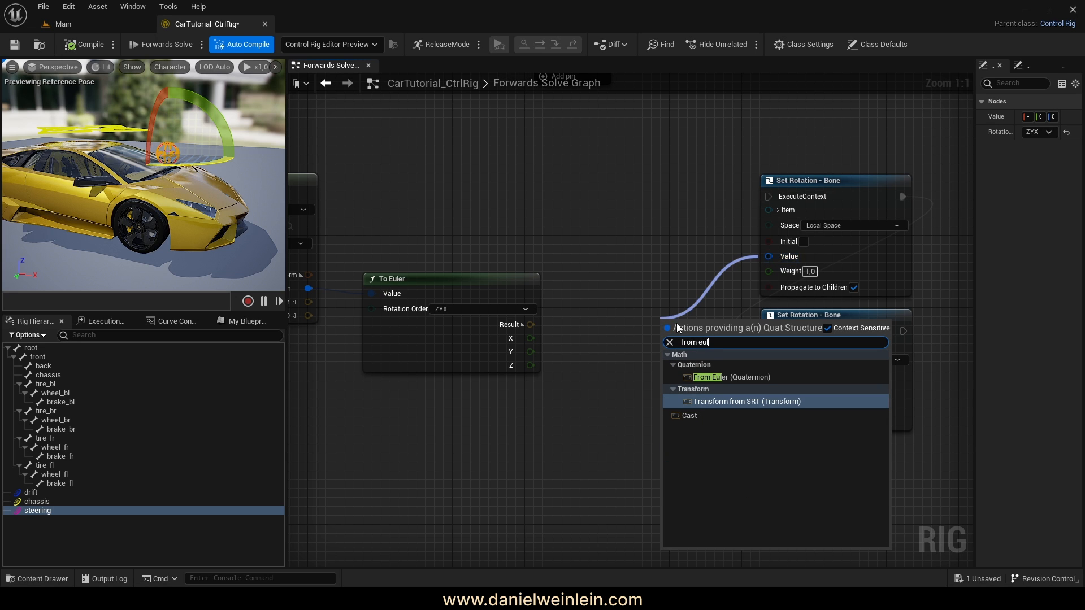
{"action": "left_click", "coordinate": [735, 377]}
{"action": "left_click_drag", "start_coordinate": [674, 323], "coordinate": [584, 251]}
{"action": "left_click", "coordinate": [579, 266]}
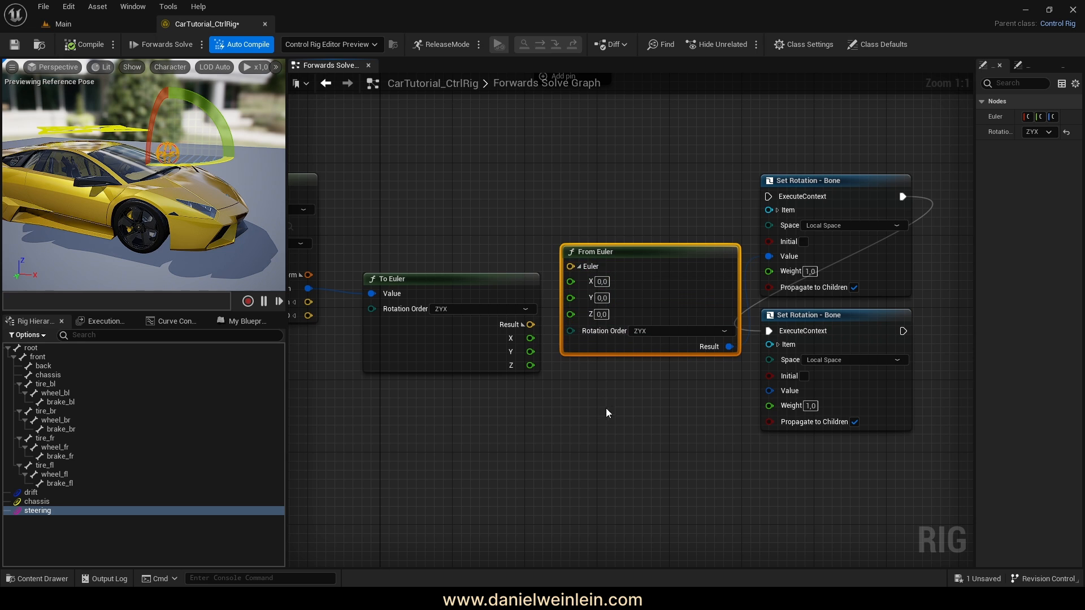
- Connect the To Euler Z output to the From Euler Z input, and the From Euler Result to the lower Set Rotation - Bone Value
{"action": "right_click_drag", "start_coordinate": [606, 408], "coordinate": [657, 391]}
{"action": "left_click_drag", "start_coordinate": [537, 256], "coordinate": [509, 234]}
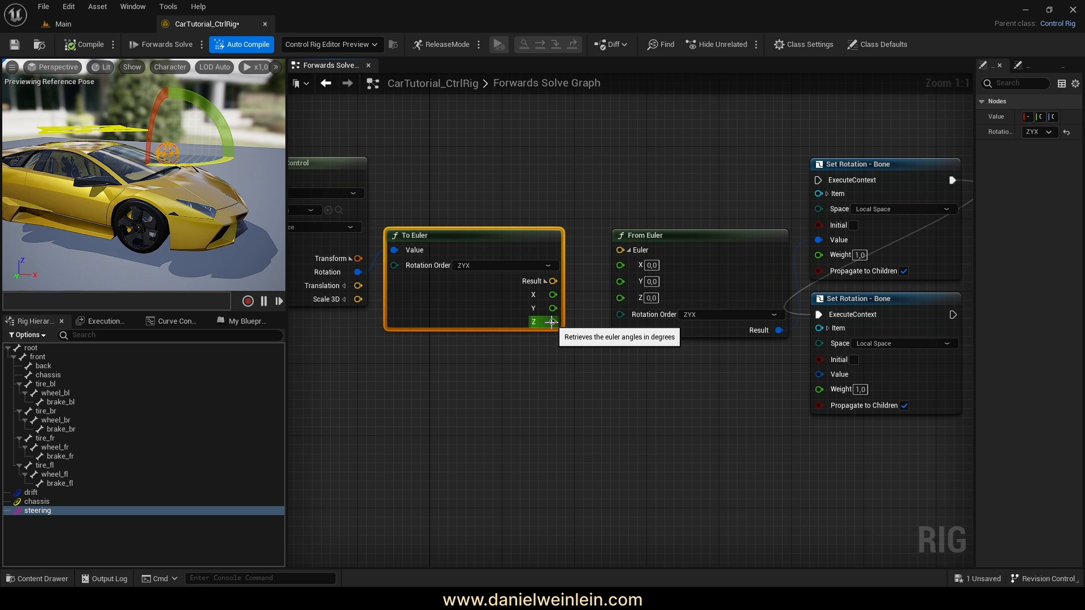
{"action": "left_click_drag", "start_coordinate": [551, 322], "coordinate": [619, 299]}
{"action": "left_click_drag", "start_coordinate": [703, 237], "coordinate": [693, 219]}
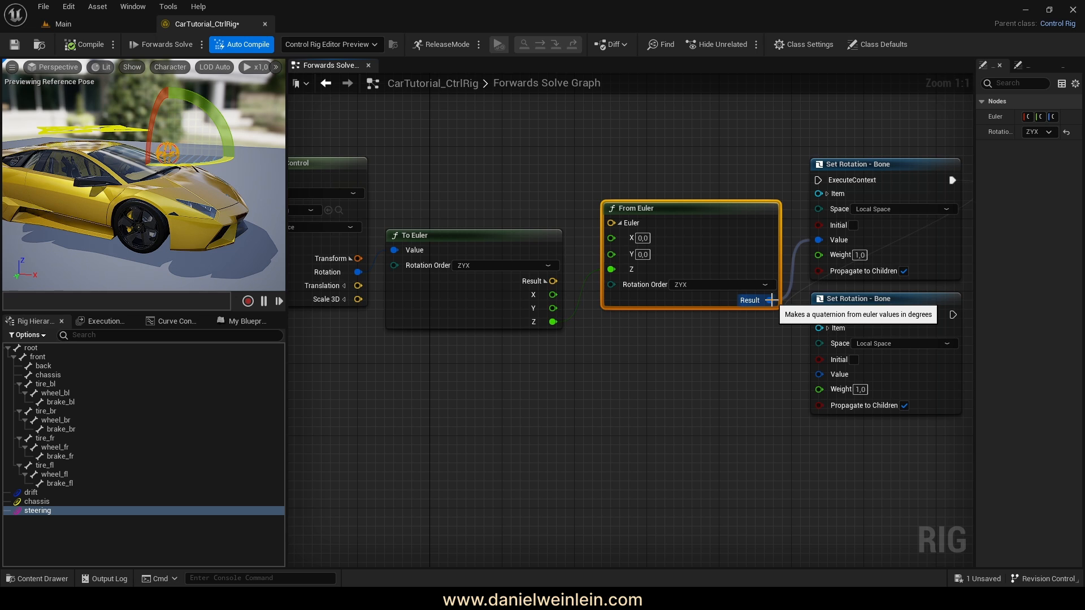
{"action": "left_click_drag", "start_coordinate": [770, 300], "coordinate": [819, 373]}
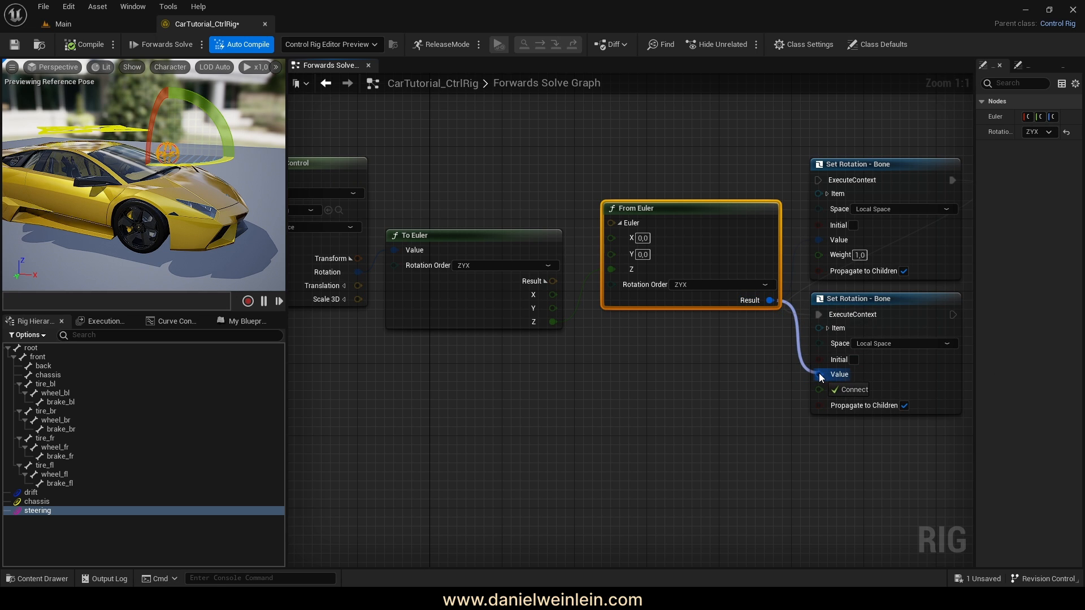
{"action": "right_click_drag", "start_coordinate": [730, 399], "coordinate": [718, 385]}
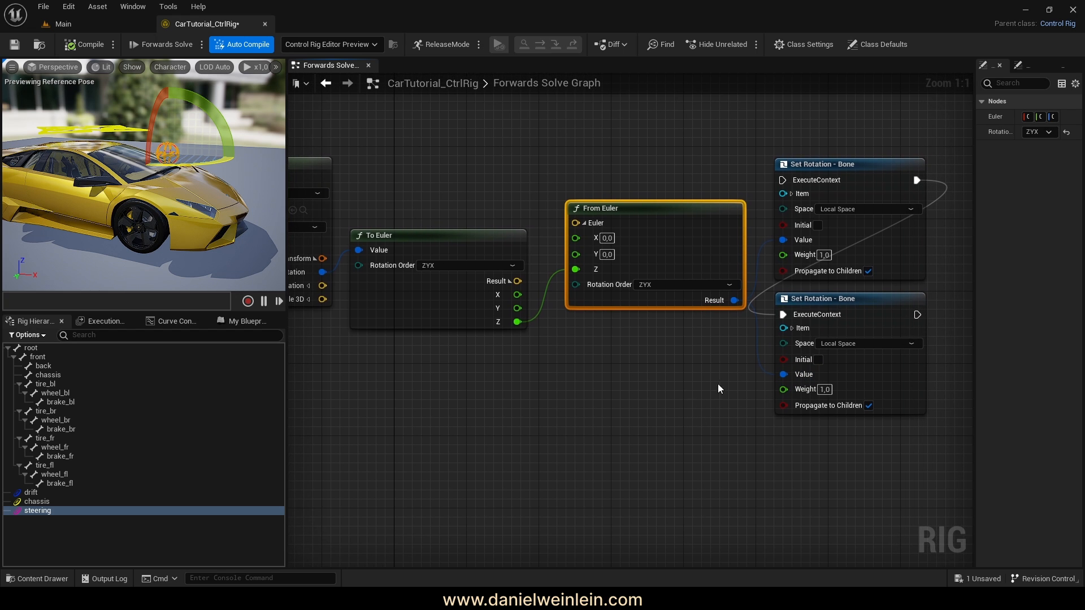
- Spread out the steering Get Transform, To Euler and From Euler nodes to even out the spacing between them
{"action": "right_click_drag", "start_coordinate": [546, 384], "coordinate": [652, 389]}
{"action": "scroll", "coordinate": [652, 389], "scroll_direction": "down", "scroll_amount": 2}
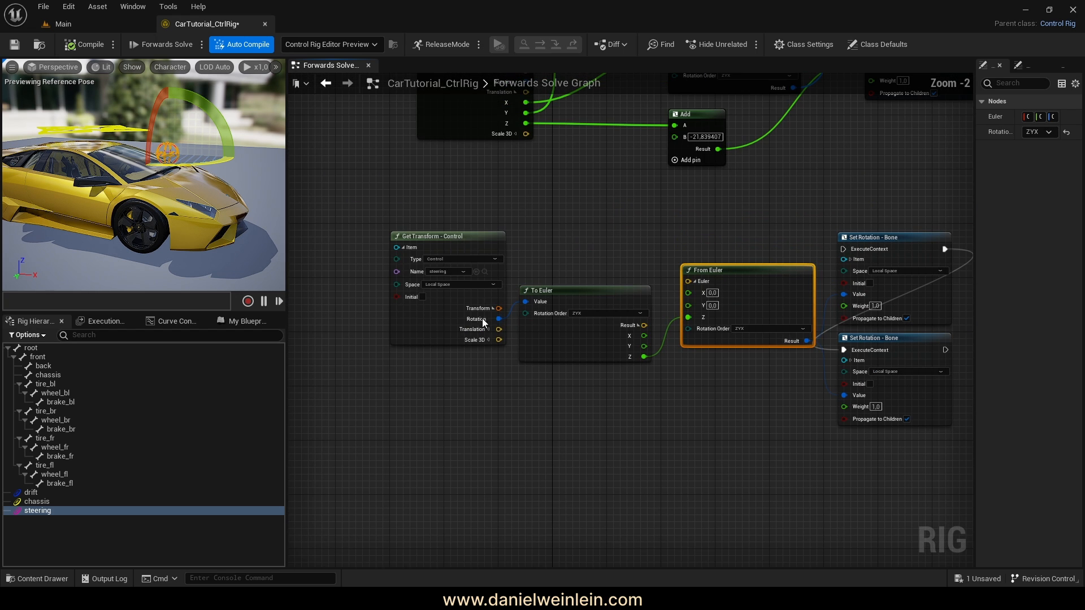
{"action": "left_click_drag", "start_coordinate": [438, 237], "coordinate": [382, 239]}
{"action": "left_click_drag", "start_coordinate": [580, 294], "coordinate": [565, 273]}
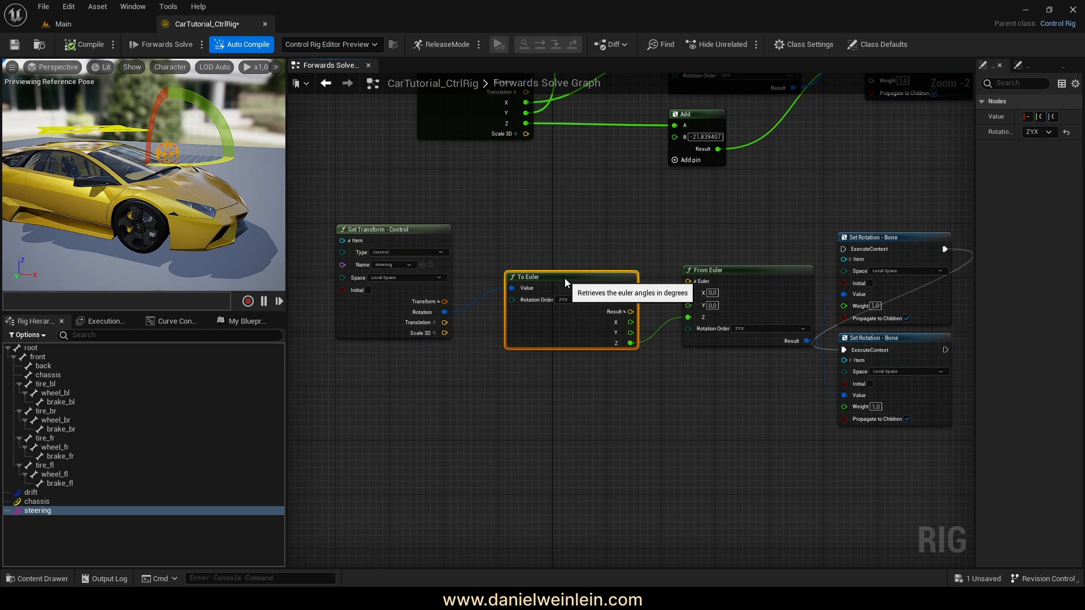
{"action": "left_click_drag", "start_coordinate": [727, 272], "coordinate": [710, 272]}
- Align both Set Rotation - Bone nodes beneath the Set Transform - Bone node and shift the steering Euler and Get Transform nodes upward to match
{"action": "right_click_drag", "start_coordinate": [759, 402], "coordinate": [592, 441]}
{"action": "left_click_drag", "start_coordinate": [908, 504], "coordinate": [768, 231]}
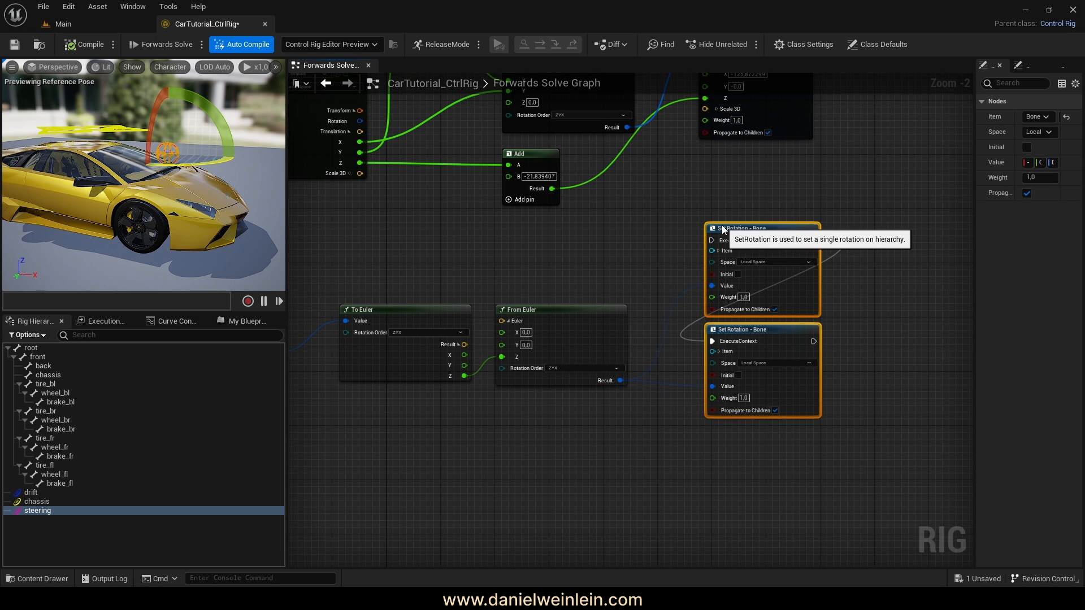
{"action": "right_click_drag", "start_coordinate": [757, 187], "coordinate": [770, 307]}
{"action": "right_click_drag", "start_coordinate": [616, 426], "coordinate": [754, 392]}
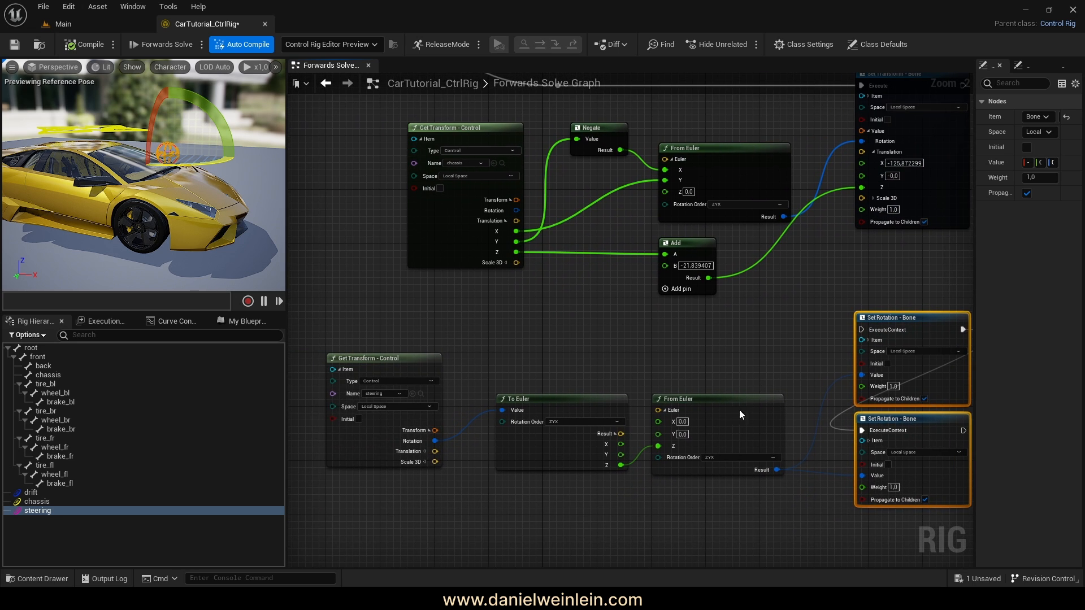
{"action": "left_click_drag", "start_coordinate": [797, 514], "coordinate": [619, 438]}
{"action": "left_click_drag", "start_coordinate": [567, 399], "coordinate": [567, 378]}
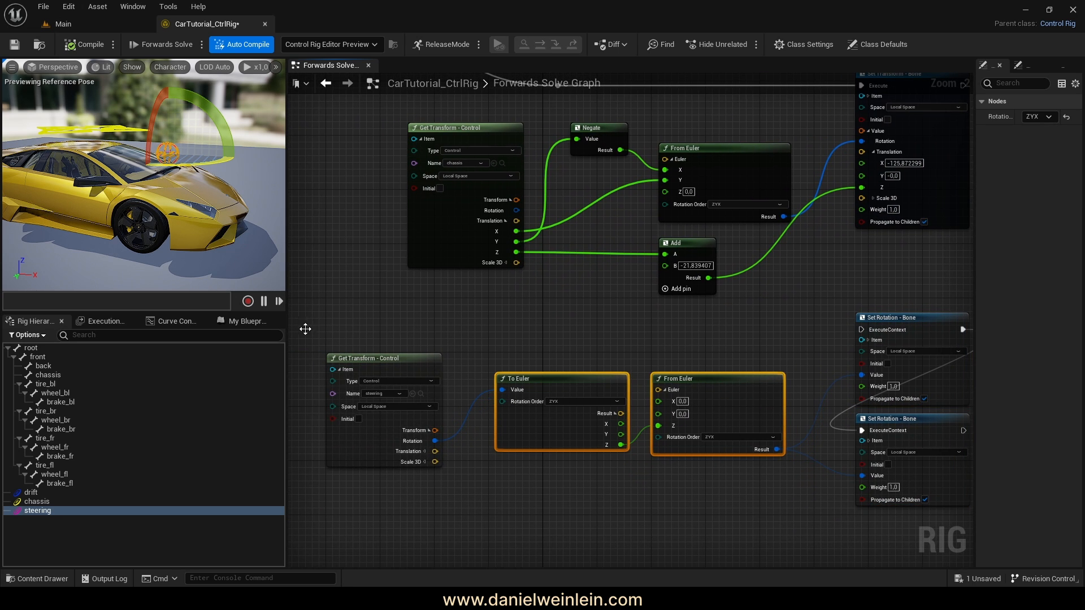
{"action": "left_click_drag", "start_coordinate": [394, 362], "coordinate": [392, 342]}
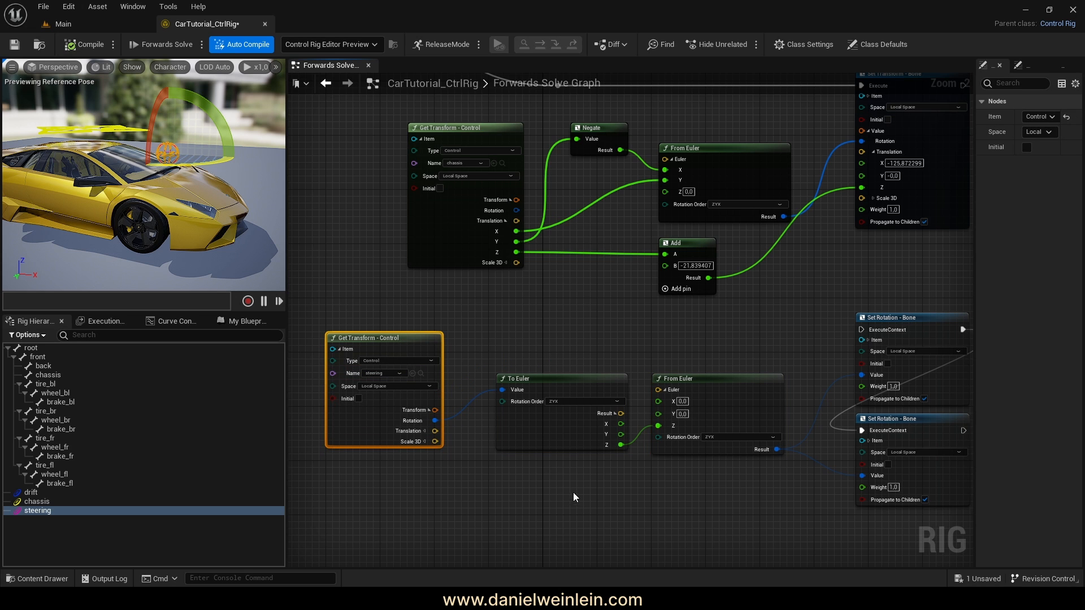
- Add a third output pin, C, to the Sequence node at the start of the graph
{"action": "right_click_drag", "start_coordinate": [573, 493], "coordinate": [567, 519]}
{"action": "scroll", "coordinate": [568, 513], "scroll_direction": "down", "scroll_amount": 2}
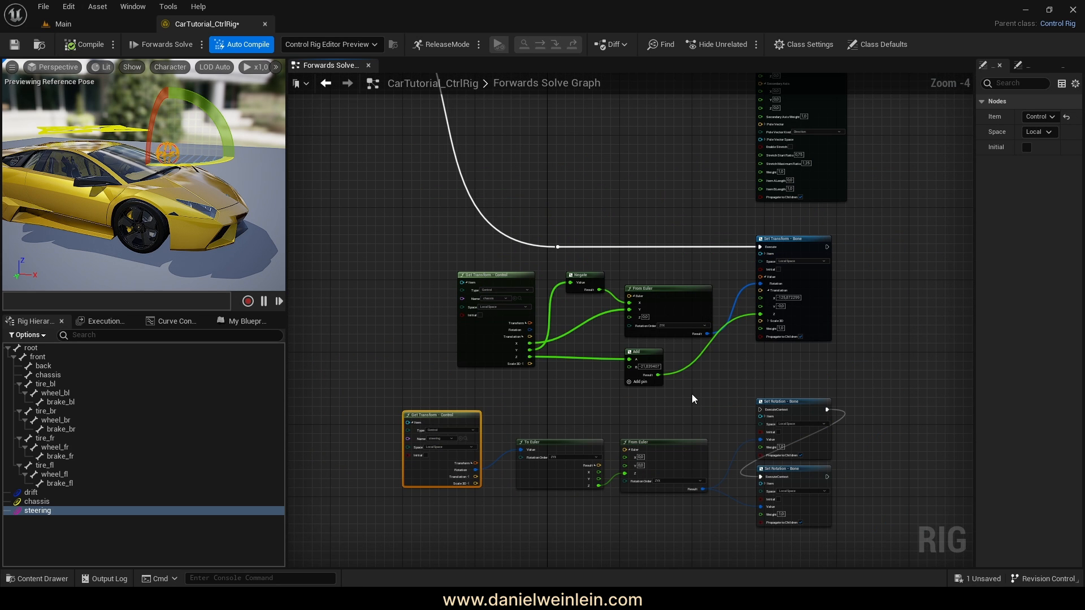
{"action": "right_click_drag", "start_coordinate": [693, 398], "coordinate": [695, 467]}
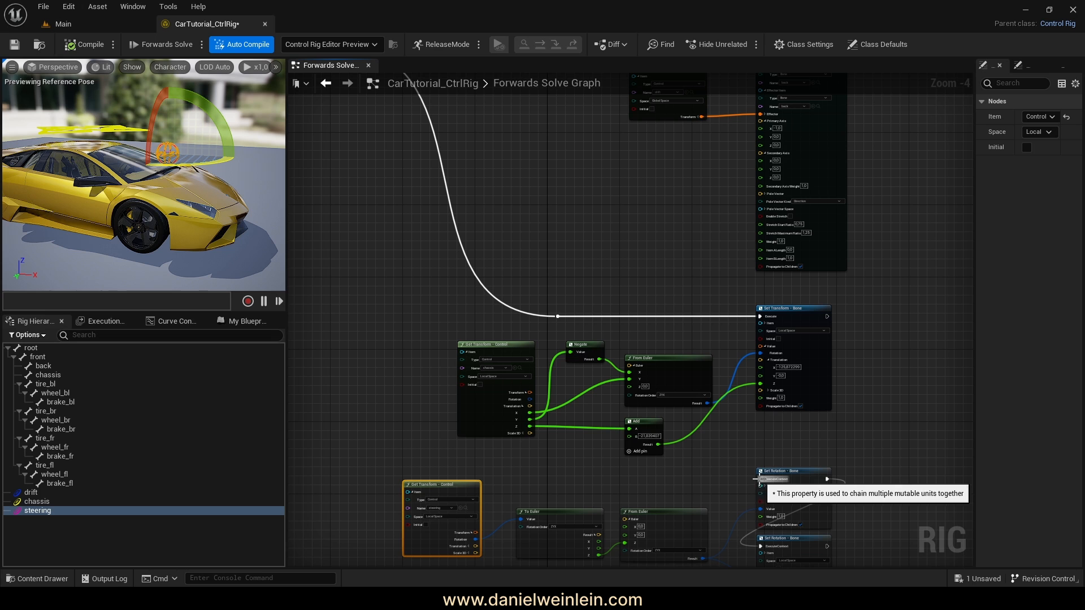
{"action": "scroll", "coordinate": [758, 492], "scroll_direction": "up", "scroll_amount": 2}
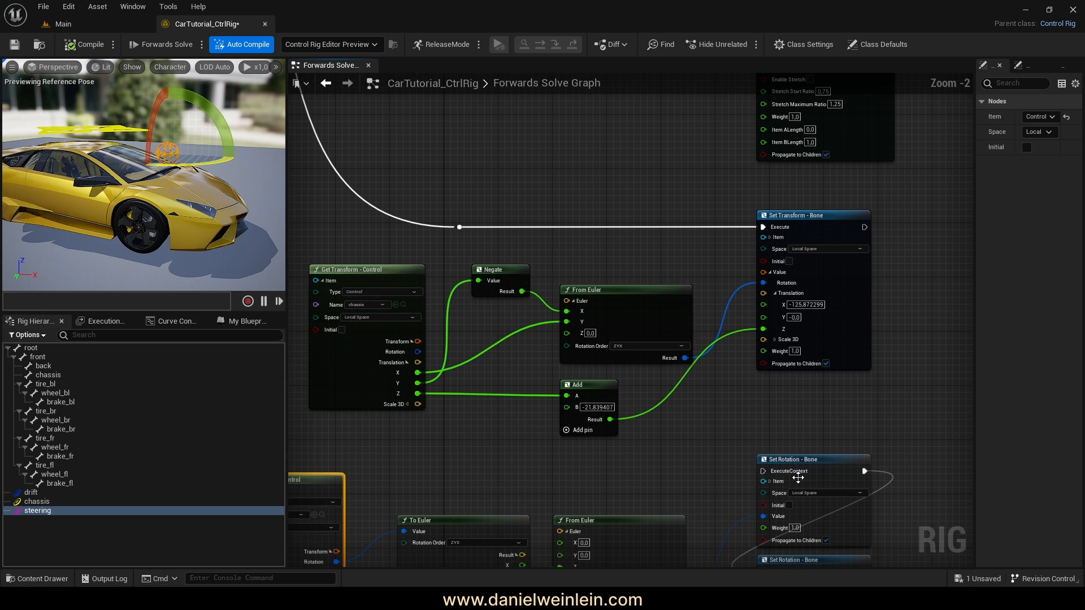
{"action": "right_click_drag", "start_coordinate": [667, 473], "coordinate": [701, 467]}
{"action": "scroll", "coordinate": [706, 468], "scroll_direction": "down", "scroll_amount": 3}
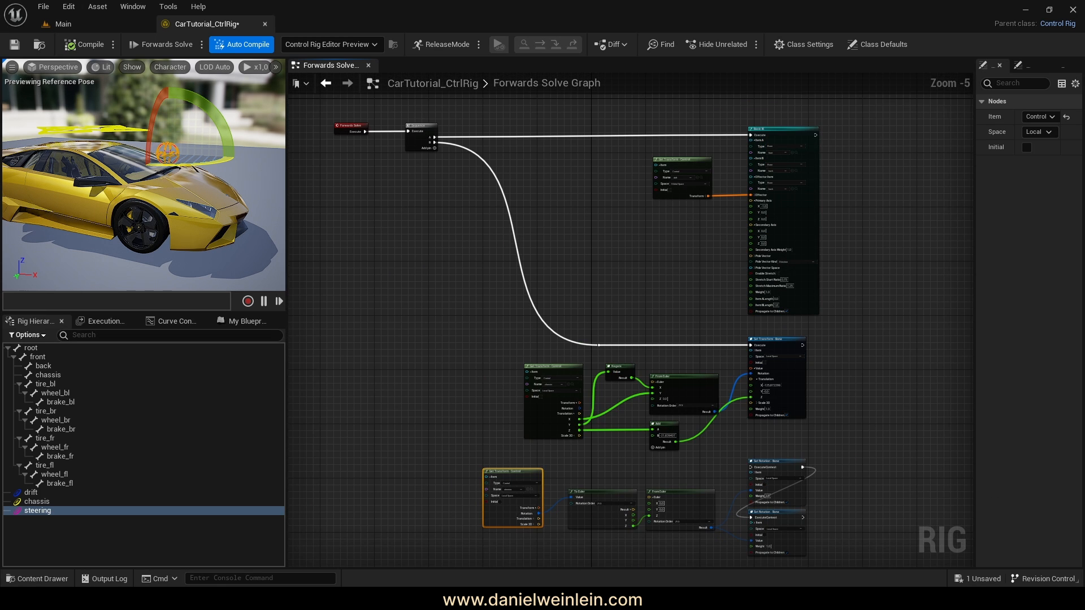
{"action": "right_click_drag", "start_coordinate": [422, 143], "coordinate": [507, 172]}
{"action": "scroll", "coordinate": [508, 178], "scroll_direction": "up", "scroll_amount": 5}
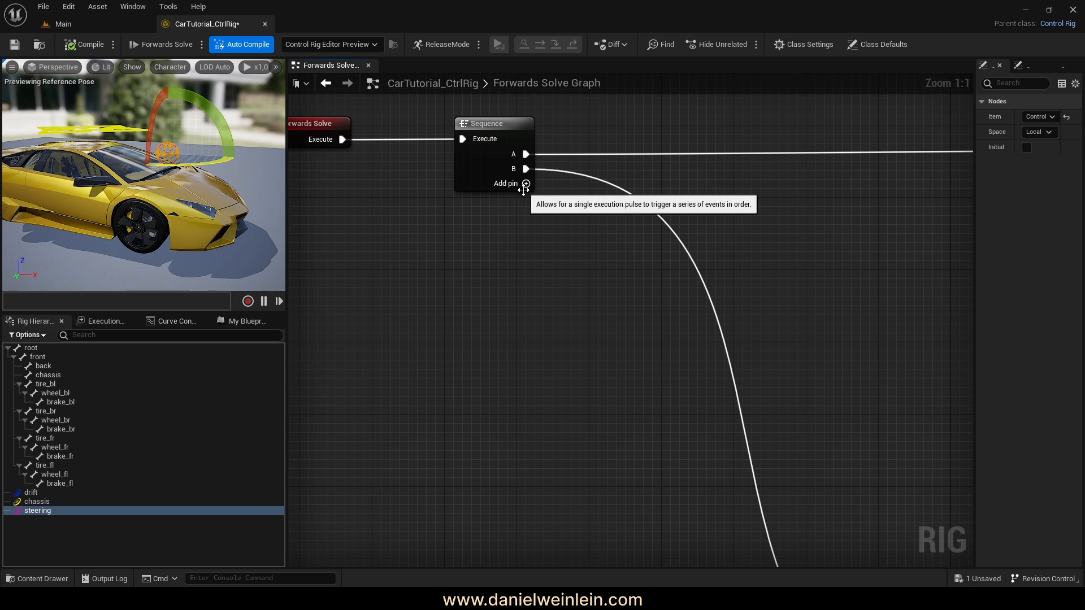
{"action": "left_click", "coordinate": [526, 184]}
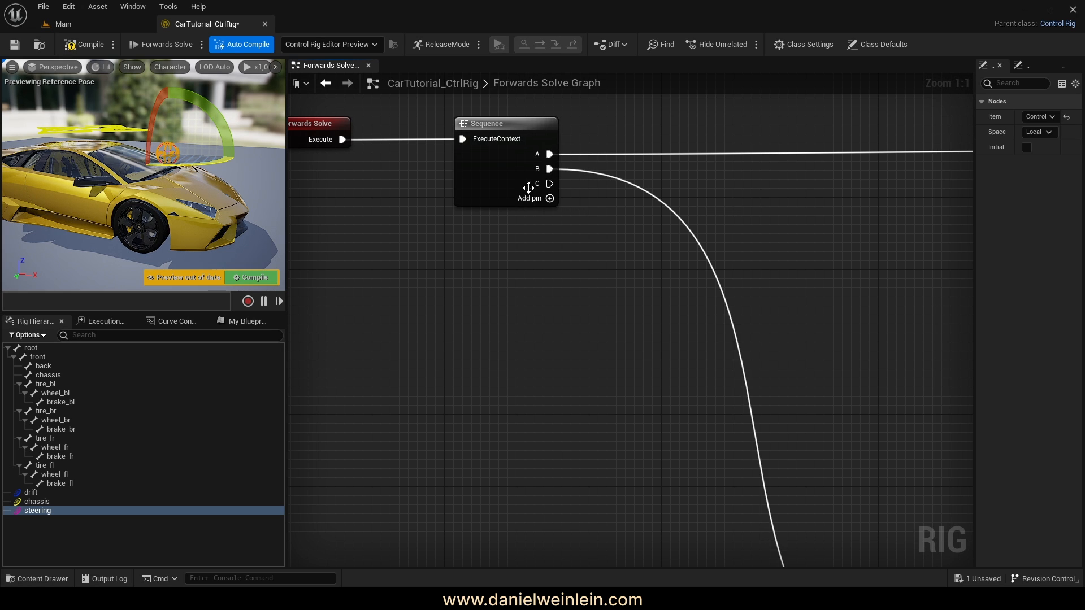
- Connect the Sequence node's C output to the ExecuteContext input of the upper Set Rotation - Bone node
{"action": "right_click_drag", "start_coordinate": [575, 262], "coordinate": [480, 228]}
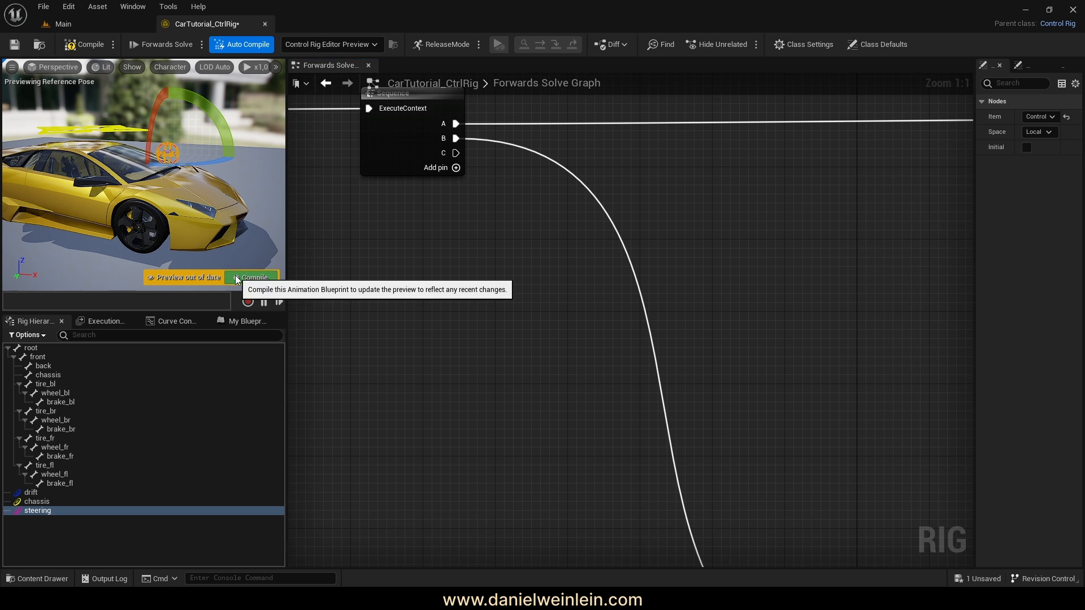
{"action": "right_click_drag", "start_coordinate": [489, 278], "coordinate": [456, 240]}
{"action": "left_click_drag", "start_coordinate": [445, 134], "coordinate": [833, 235]}
{"action": "scroll", "coordinate": [751, 327], "scroll_direction": "down", "scroll_amount": 4}
{"action": "right_click_drag", "start_coordinate": [694, 290], "coordinate": [741, 363]}
- Insert a reroute point on the new execution wire and place it above the steering nodes, level with the upper Set Rotation - Bone input
{"action": "left_click", "coordinate": [693, 293]}
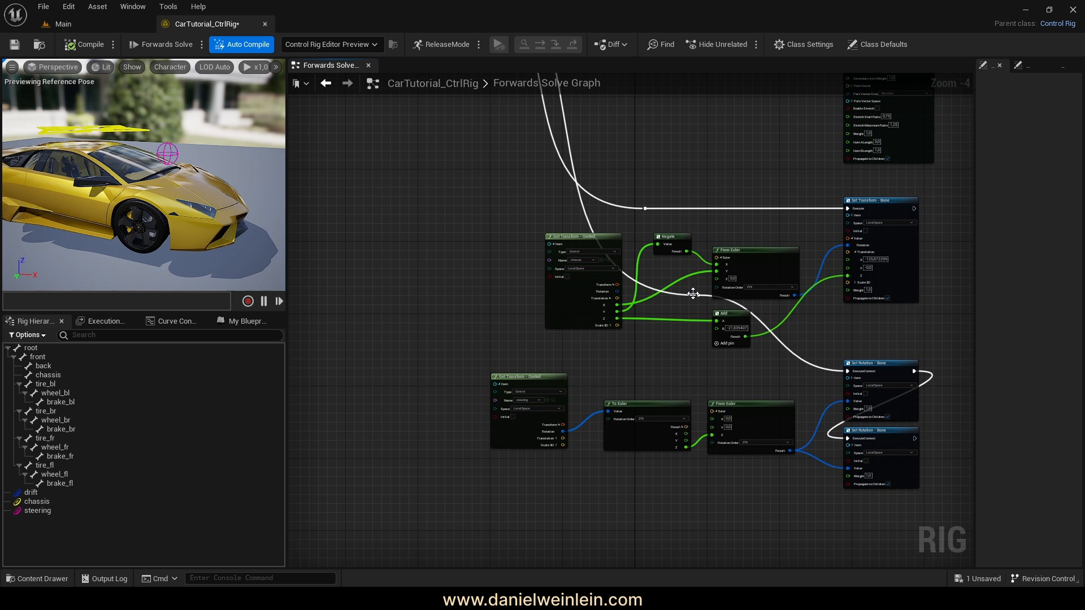
{"action": "double_click", "coordinate": [693, 293]}
{"action": "left_click_drag", "start_coordinate": [693, 292], "coordinate": [581, 373]}
{"action": "scroll", "coordinate": [460, 416], "scroll_direction": "down", "scroll_amount": 2}
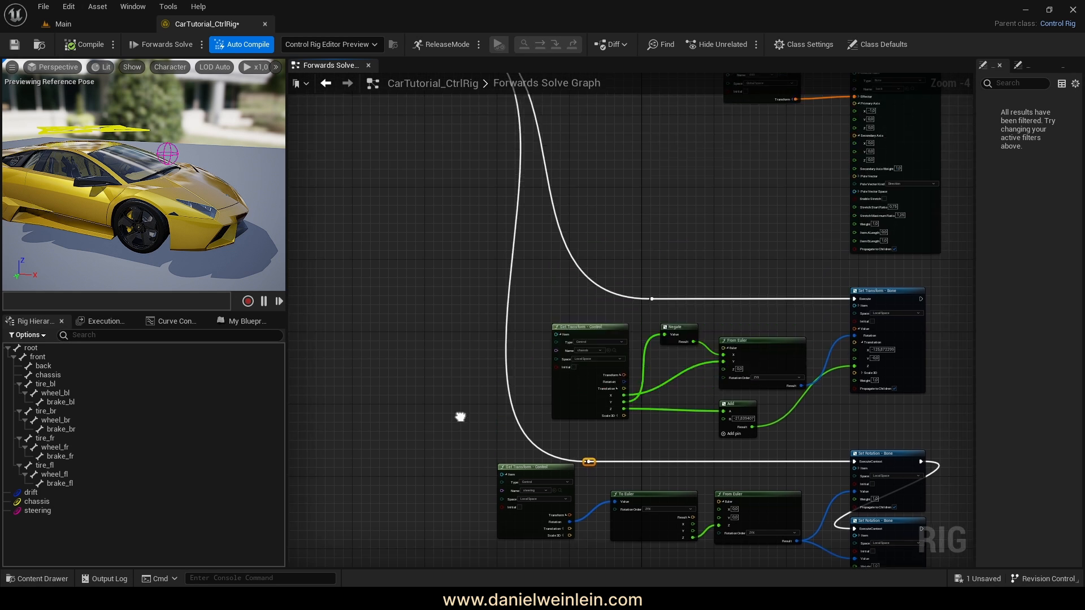
{"action": "right_click_drag", "start_coordinate": [463, 460], "coordinate": [504, 421]}
{"action": "scroll", "coordinate": [568, 469], "scroll_direction": "up", "scroll_amount": 2}
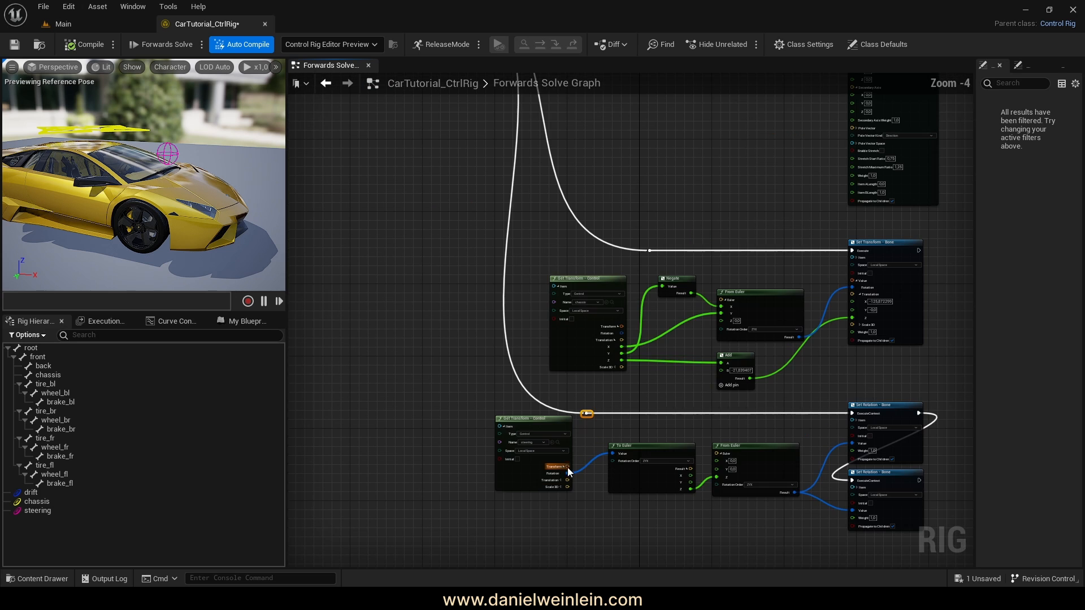
{"action": "right_click_drag", "start_coordinate": [795, 353], "coordinate": [714, 289]}
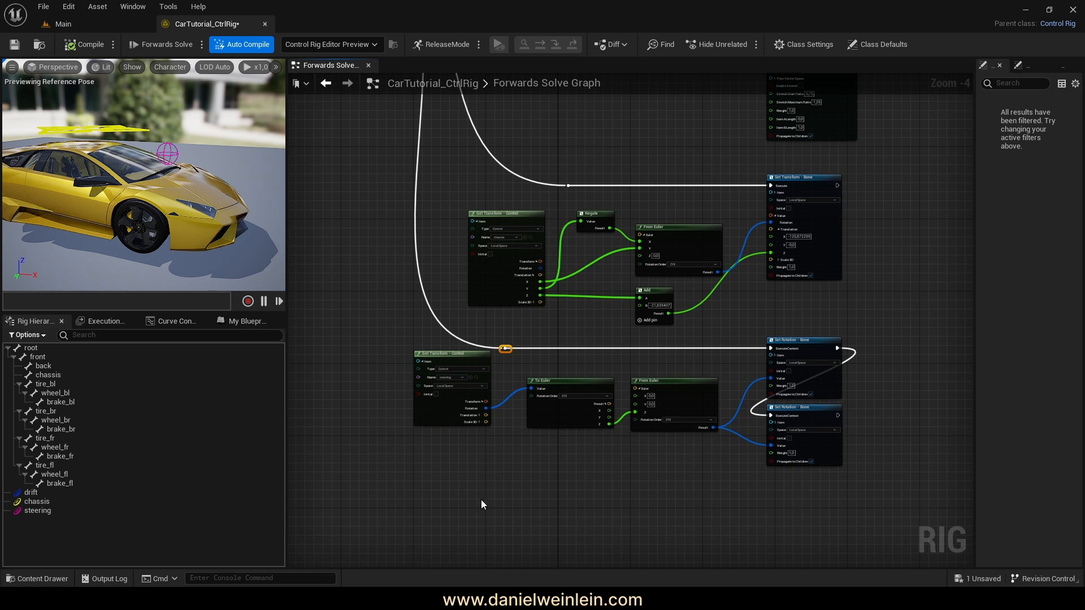
- Test the steering control by rotating it about its Z axis in the preview while observing the front wheels
{"action": "left_click", "coordinate": [50, 511]}
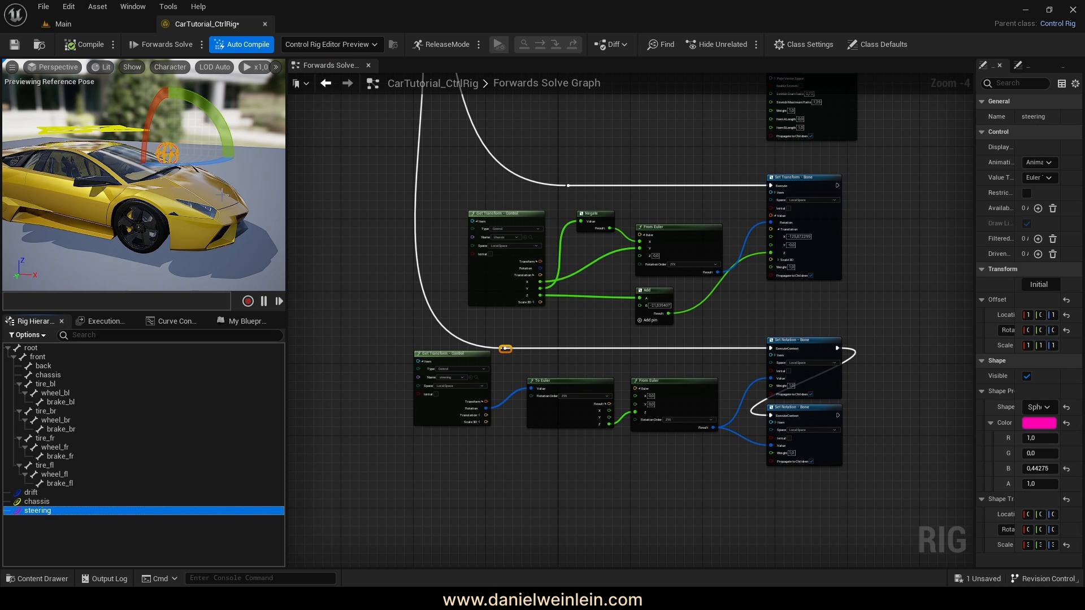
{"action": "left_click_drag", "start_coordinate": [205, 164], "coordinate": [216, 164]}
{"action": "right_click_drag", "start_coordinate": [216, 164], "coordinate": [136, 172]}
{"action": "left_click_drag", "start_coordinate": [135, 172], "coordinate": [254, 169], "text": "alt"}
{"action": "mouse_move", "coordinate": [187, 170]}
{"action": "right_mouse_down"}
{"action": "mouse_move", "coordinate": [161, 170]}
{"action": "mouse_move", "coordinate": [195, 167]}
{"action": "right_mouse_up"}
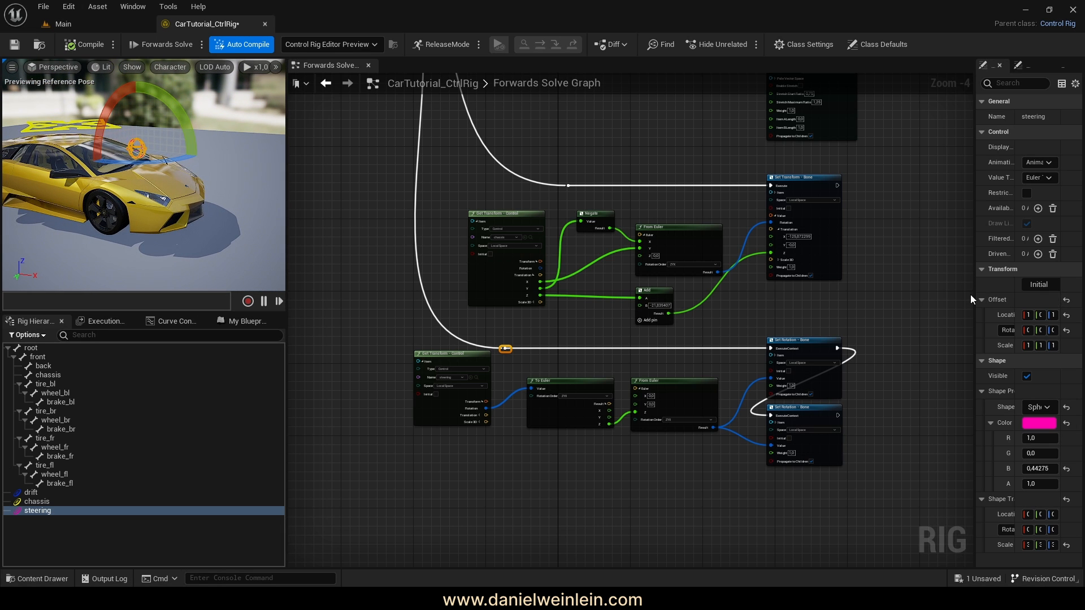
- Widen the details area, reset the steering control's current rotation to its default, and deselect the control
{"action": "left_click_drag", "start_coordinate": [975, 294], "coordinate": [809, 294]}
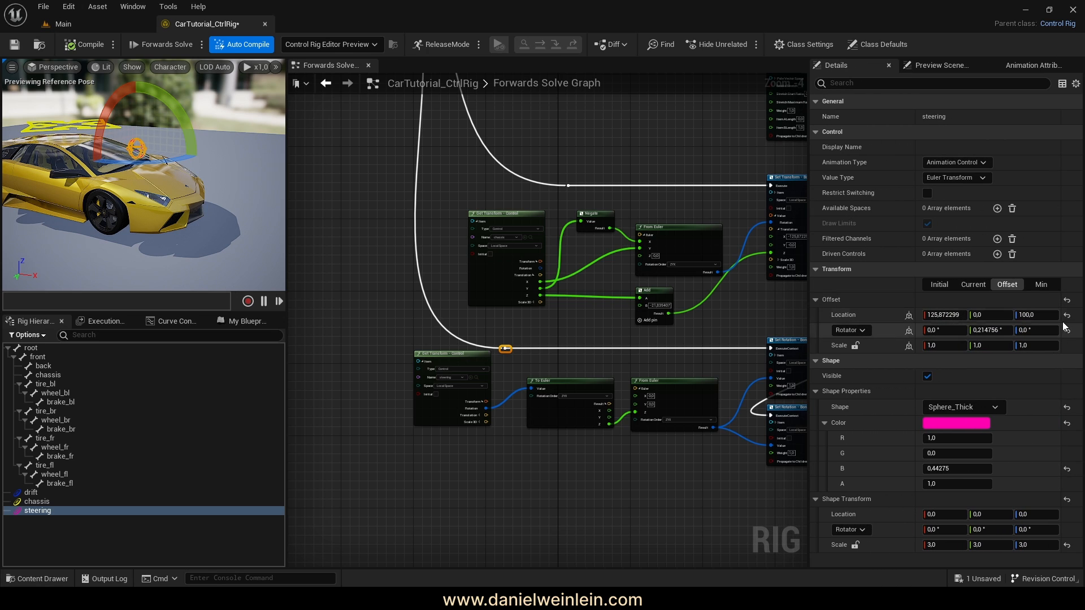
{"action": "left_click", "coordinate": [973, 285]}
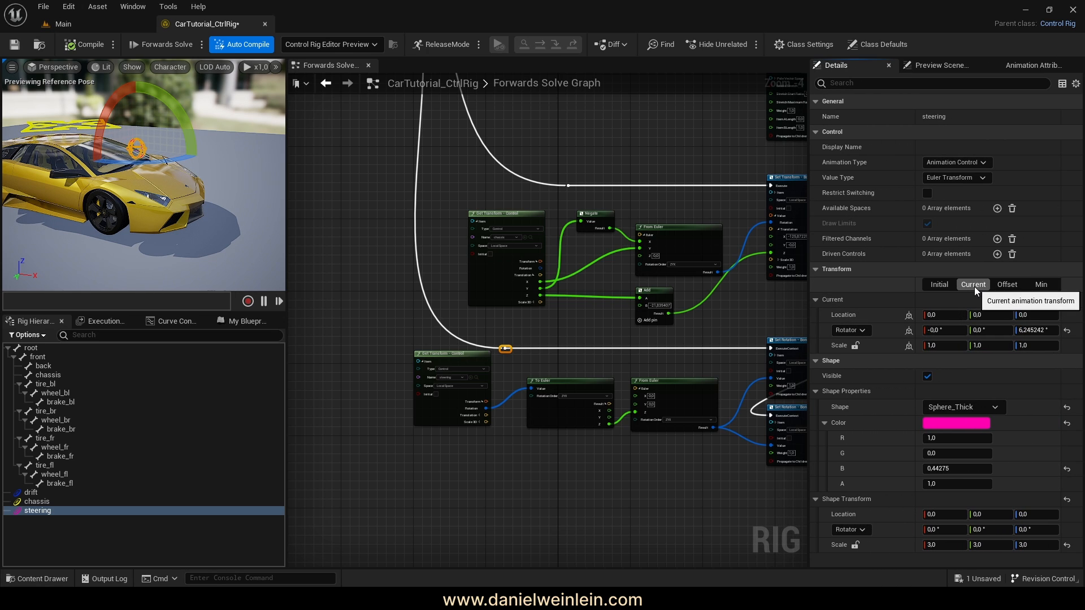
{"action": "left_click", "coordinate": [1067, 332]}
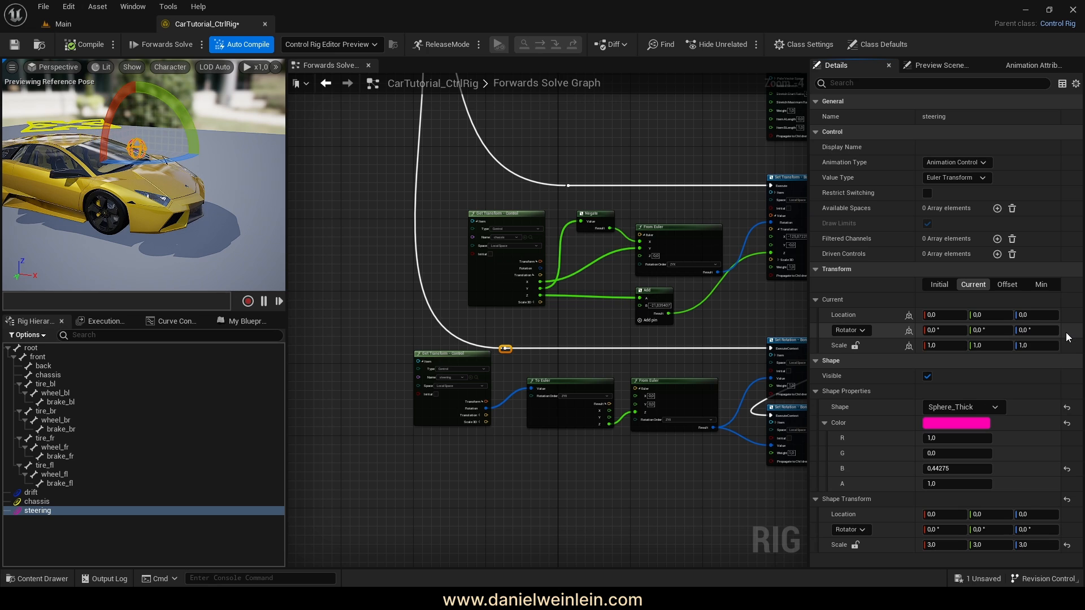
{"action": "left_click", "coordinate": [67, 541]}
{"action": "right_click_drag", "start_coordinate": [614, 463], "coordinate": [528, 425]}
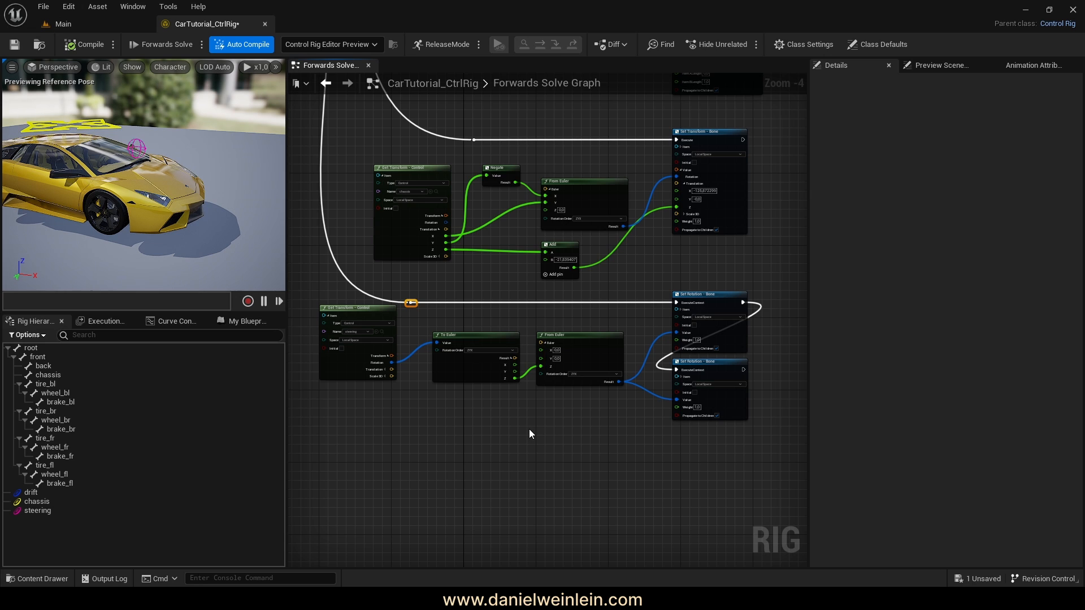
- Create a new control from the chassis bone and place it at the top level of the rig hierarchy
{"action": "left_click", "coordinate": [48, 376]}
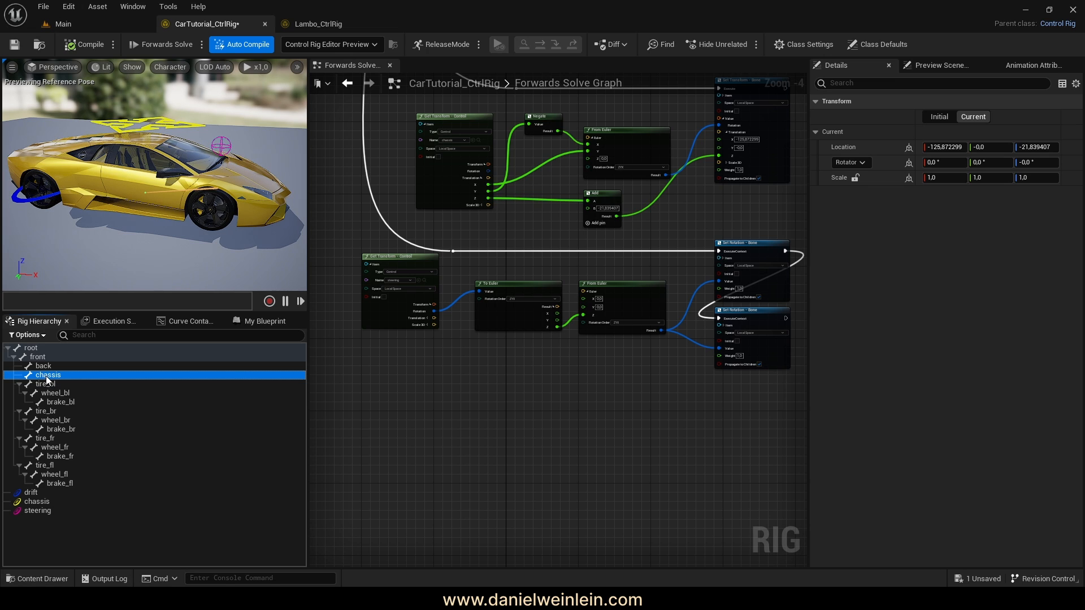
{"action": "right_click", "coordinate": [55, 377]}
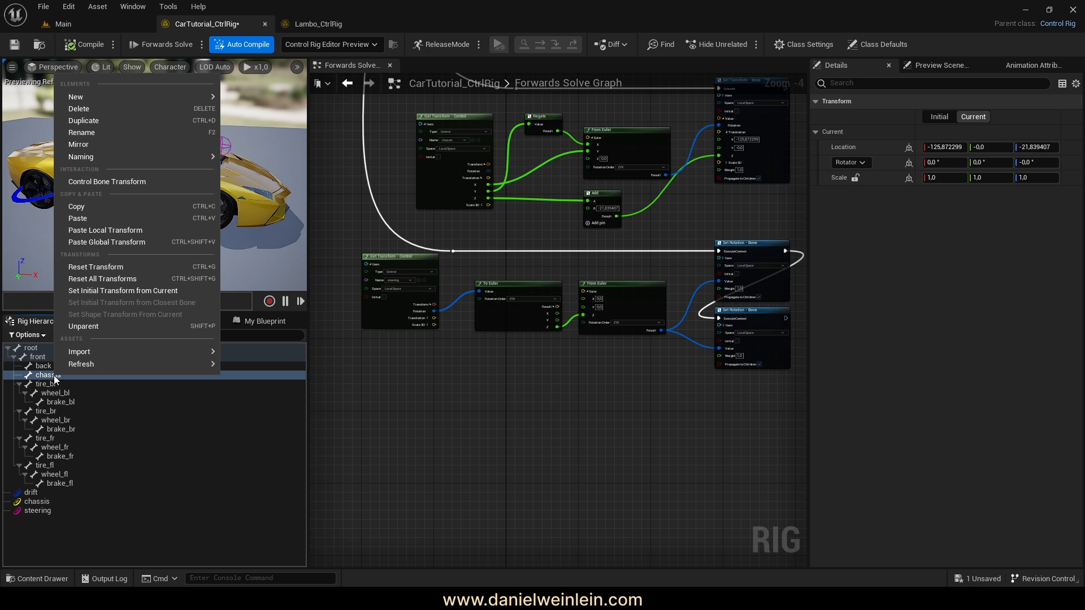
{"action": "mouse_move", "coordinate": [192, 98]}
{"action": "left_click", "coordinate": [276, 114]}
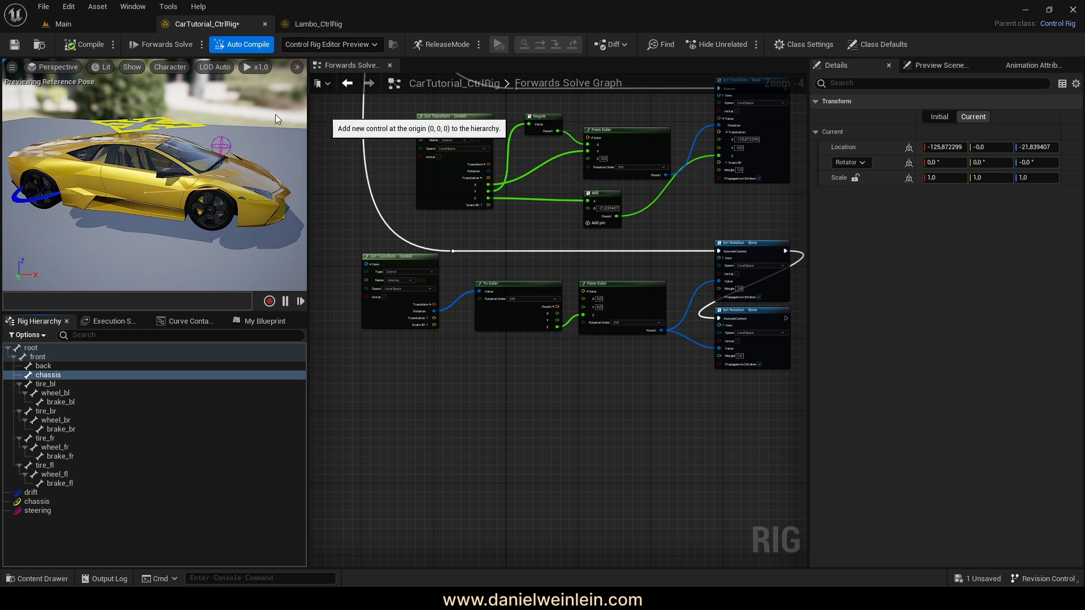
{"action": "left_click_drag", "start_coordinate": [75, 388], "coordinate": [38, 523]}
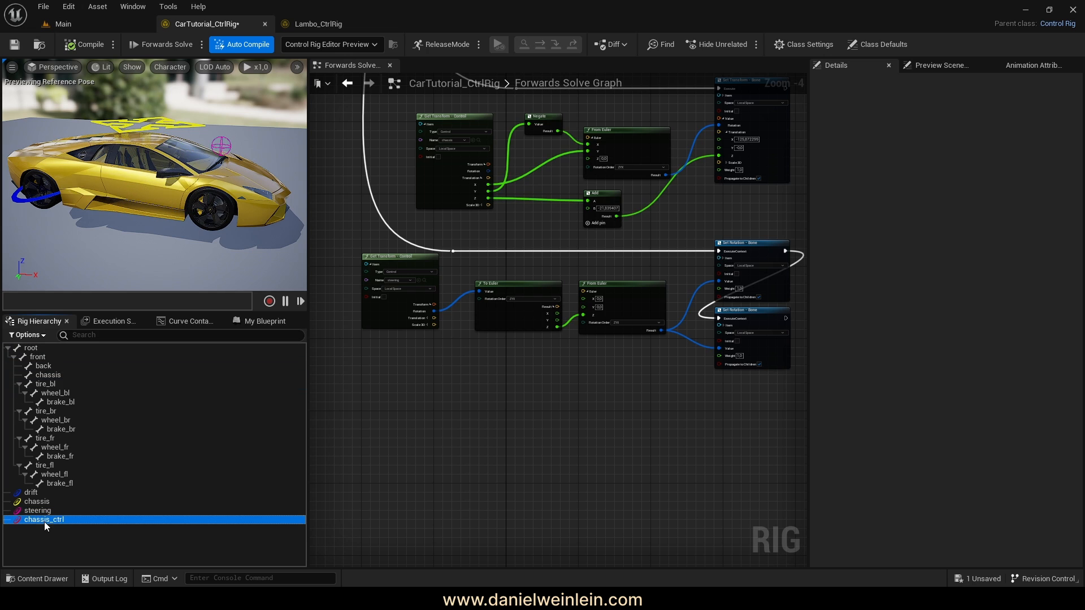
- Rename the new control as wheels_rotation and compile the rig
{"action": "left_click", "coordinate": [44, 520]}
{"action": "key", "text": "F2"}
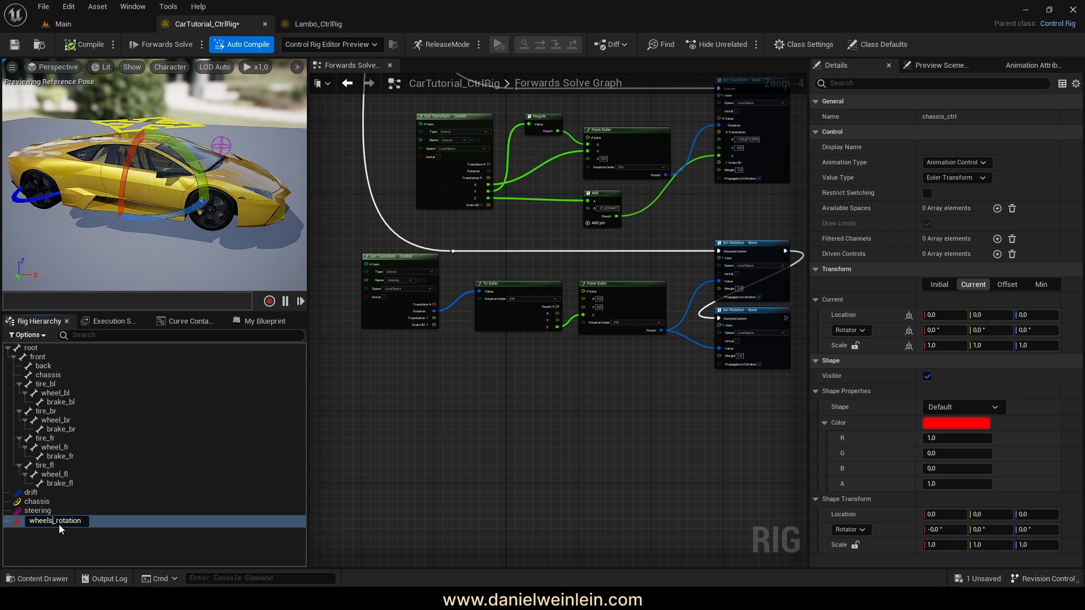
{"action": "key", "text": "Return"}
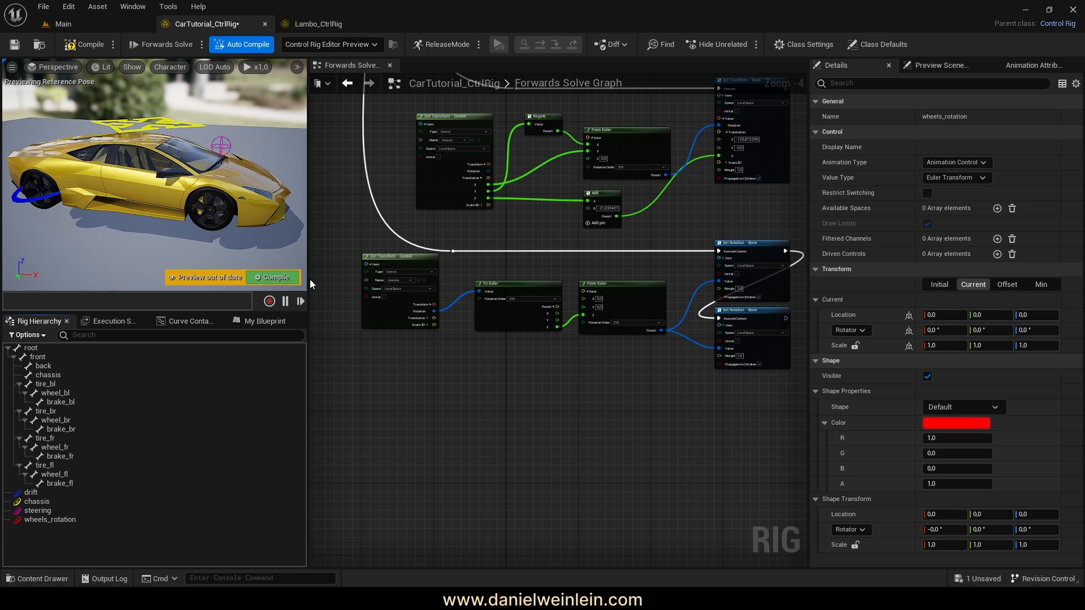
{"action": "left_click", "coordinate": [283, 273]}
- Set the wheels_rotation control's offset location to 150 on the Z axis
{"action": "left_click", "coordinate": [55, 519]}
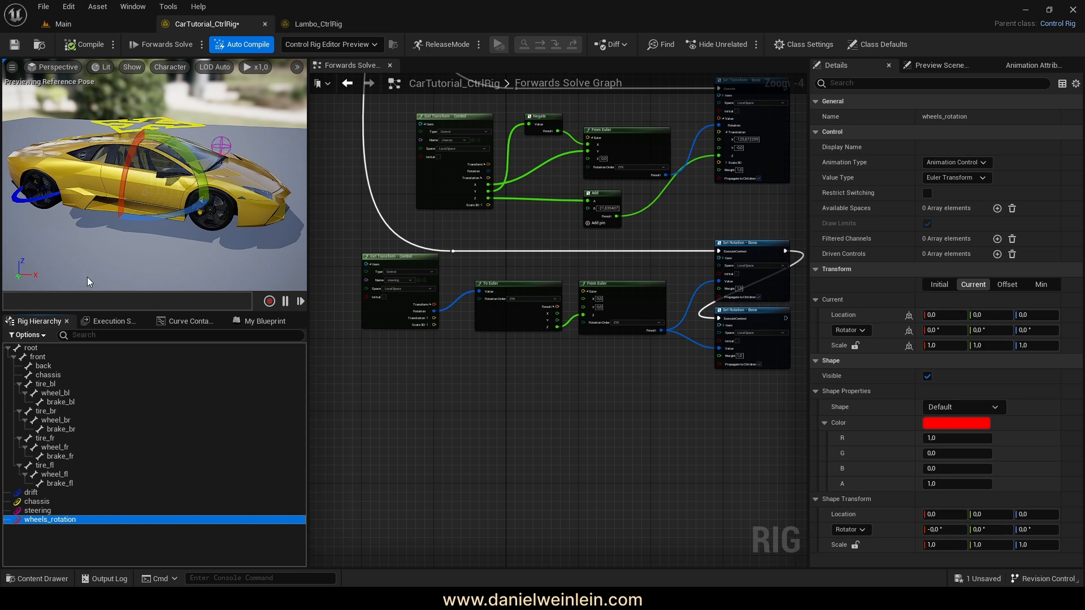
{"action": "left_click", "coordinate": [1007, 284]}
{"action": "left_click", "coordinate": [1036, 315]}
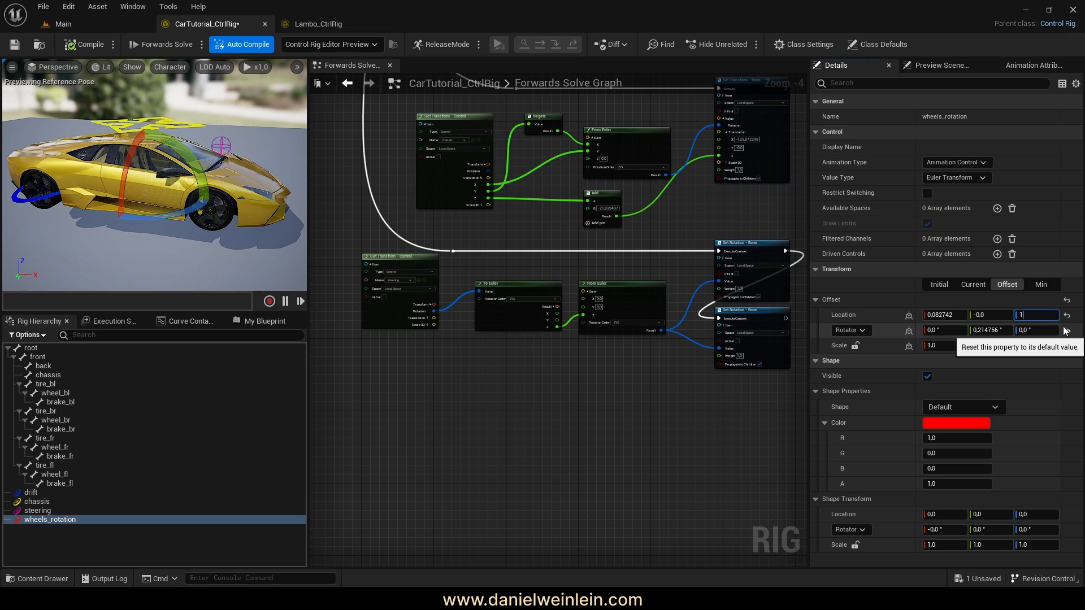
{"action": "type", "text": "150"}
{"action": "key", "text": "Return"}
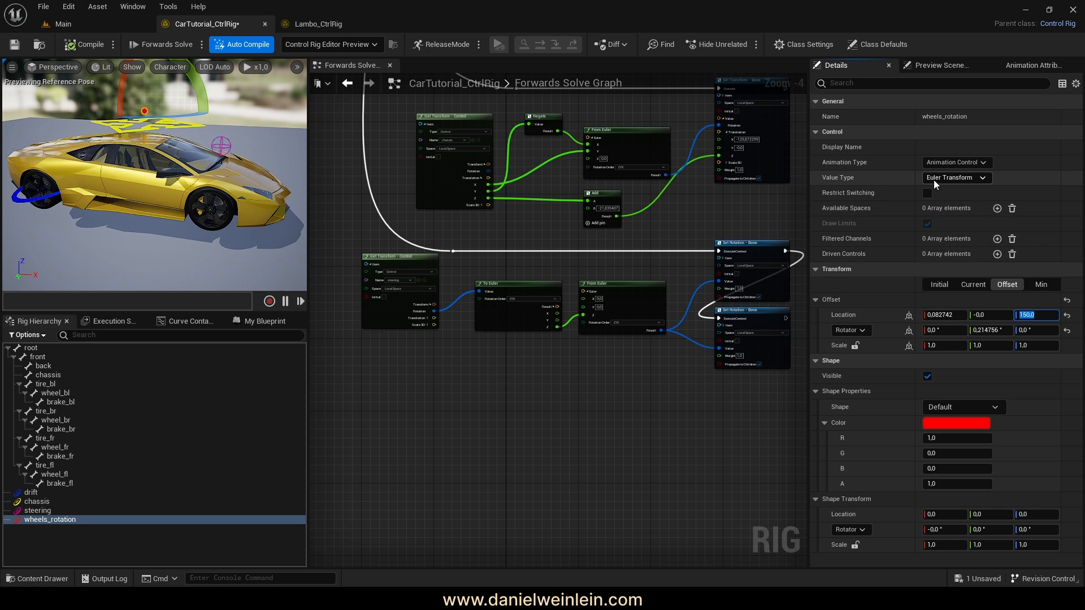
- Change the wheels_rotation control's value type to Float
{"action": "left_click", "coordinate": [980, 176]}
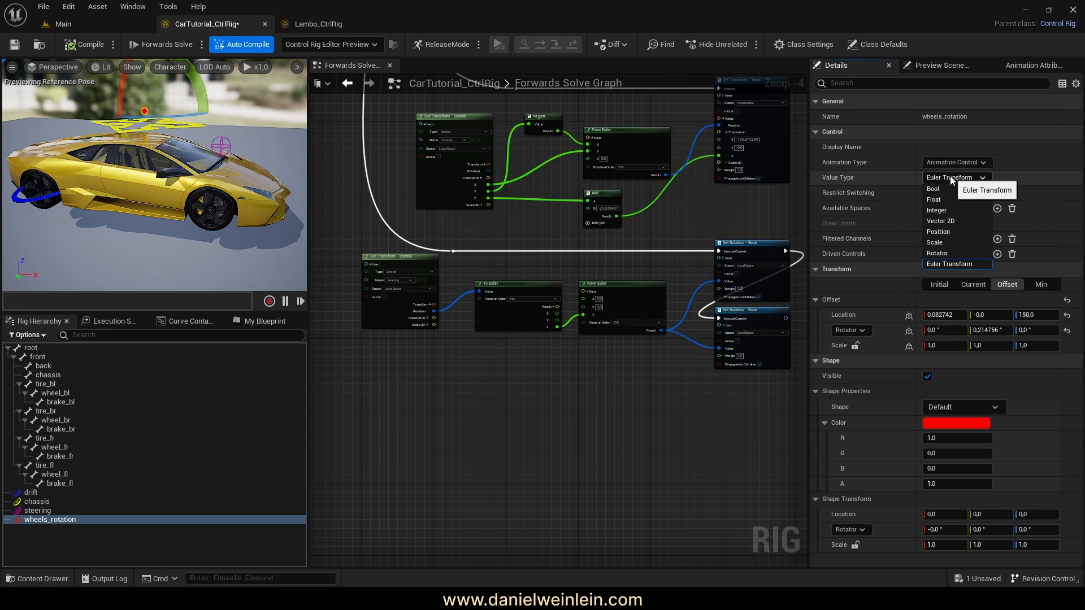
{"action": "left_click", "coordinate": [1050, 181]}
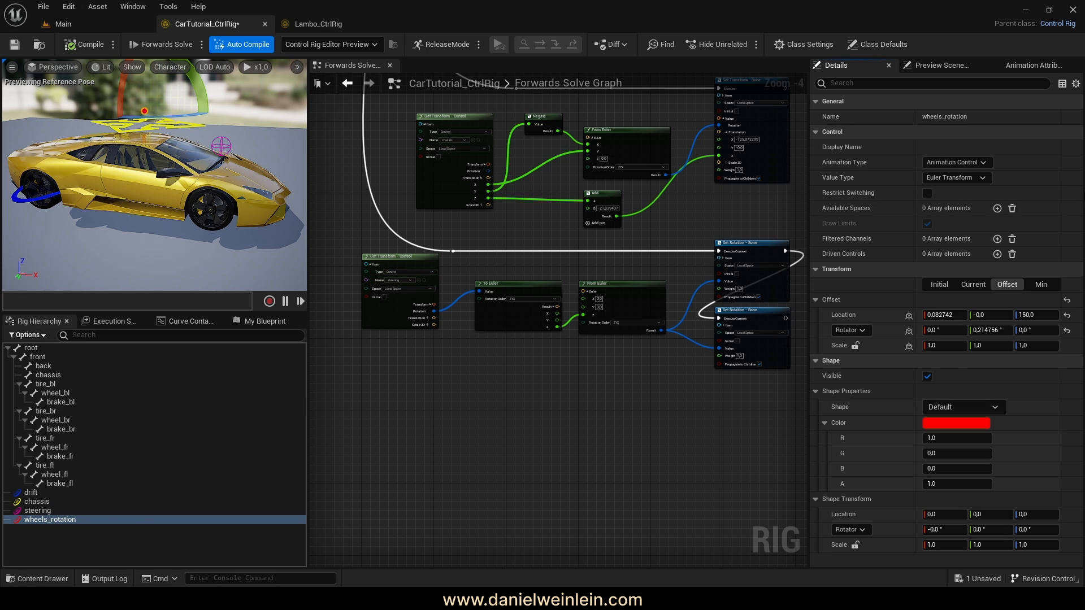
{"action": "left_click", "coordinate": [964, 178]}
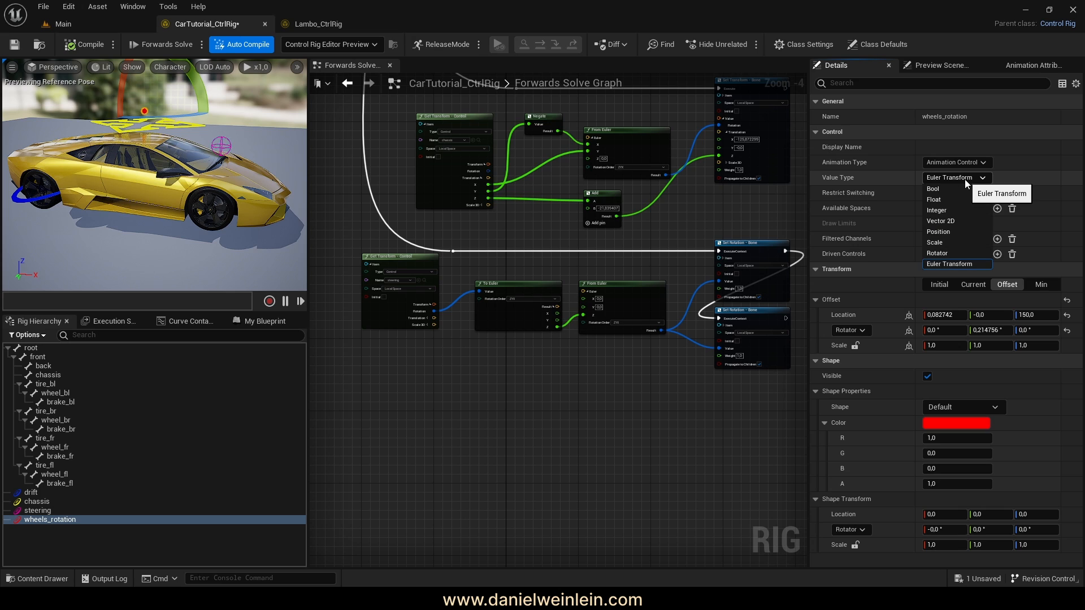
{"action": "left_click", "coordinate": [939, 201]}
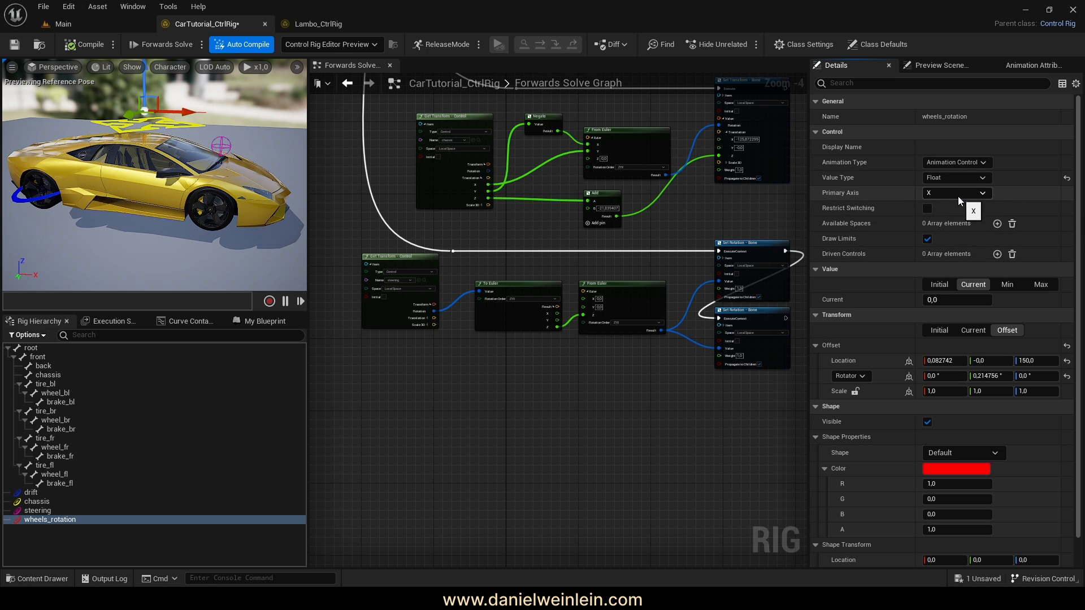
- Examine the wheels_rotation control and its movement line above the car roof in the preview
{"action": "right_click_drag", "start_coordinate": [169, 164], "coordinate": [208, 178]}
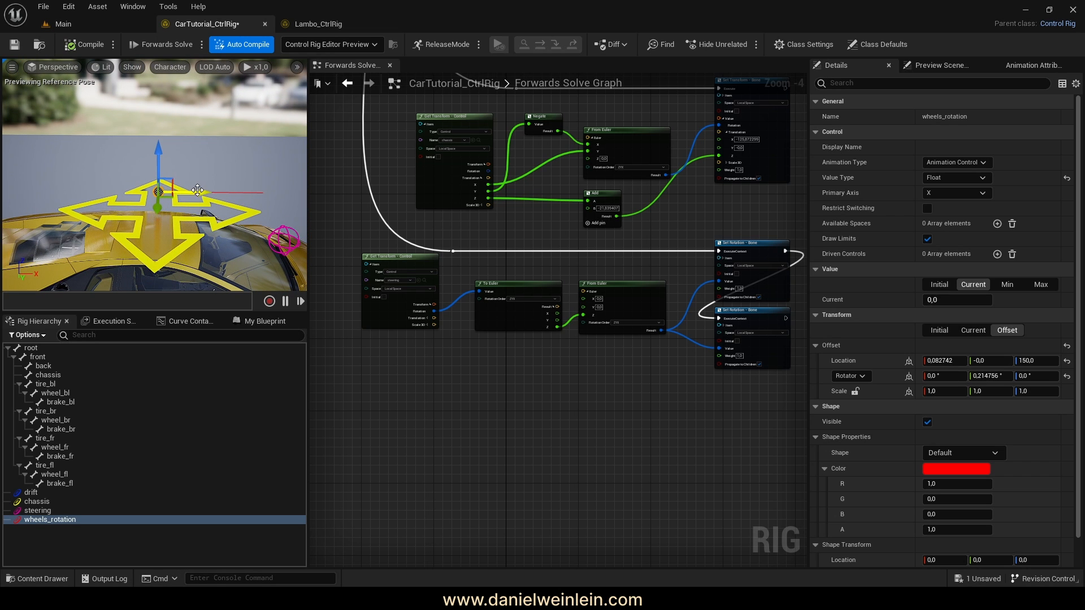
{"action": "mouse_move", "coordinate": [195, 191]}
{"action": "left_mouse_down"}
{"action": "mouse_move", "coordinate": [257, 191]}
{"action": "mouse_move", "coordinate": [201, 195]}
{"action": "left_mouse_up"}
{"action": "right_click_drag", "start_coordinate": [201, 194], "coordinate": [211, 192]}
{"action": "scroll", "coordinate": [228, 230], "scroll_direction": "down", "scroll_amount": 5}
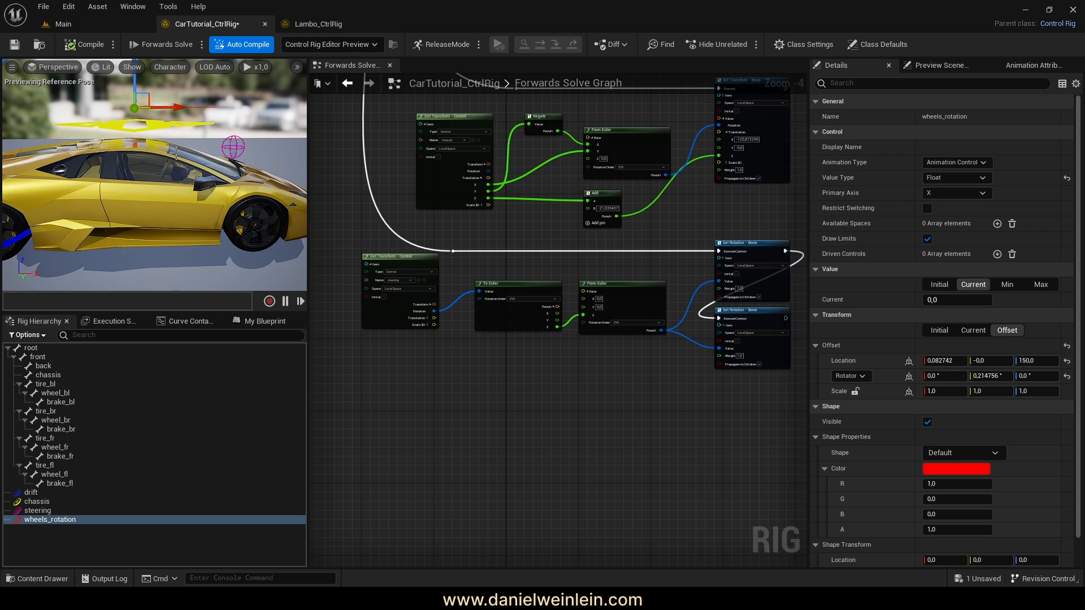
{"action": "right_click_drag", "start_coordinate": [155, 175], "coordinate": [161, 216]}
{"action": "scroll", "coordinate": [161, 204], "scroll_direction": "up", "scroll_amount": 3}
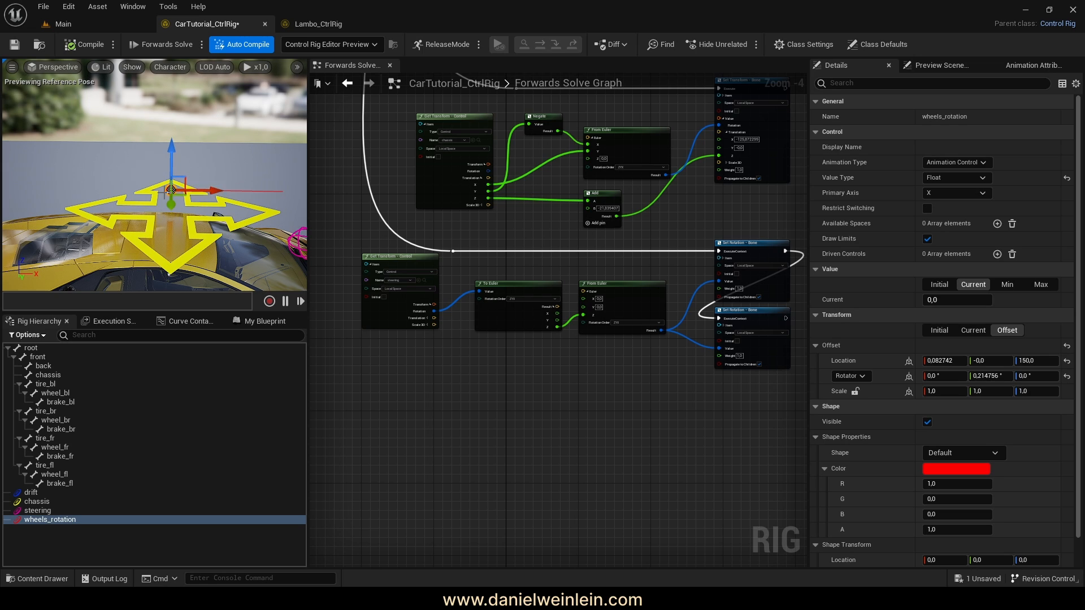
{"action": "right_click_drag", "start_coordinate": [161, 216], "coordinate": [229, 231]}
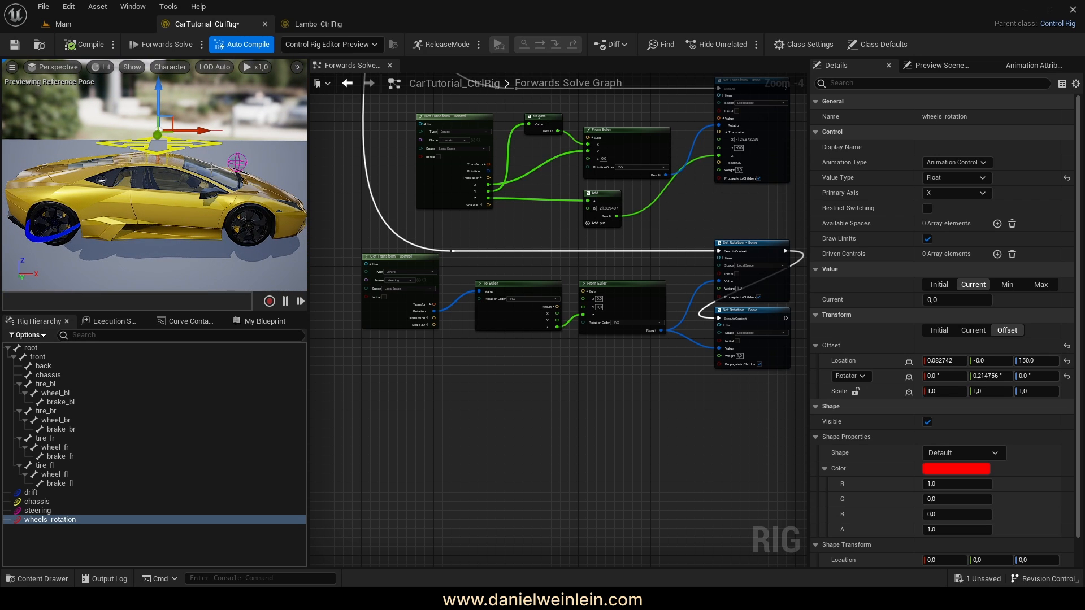
{"action": "key", "text": "f"}
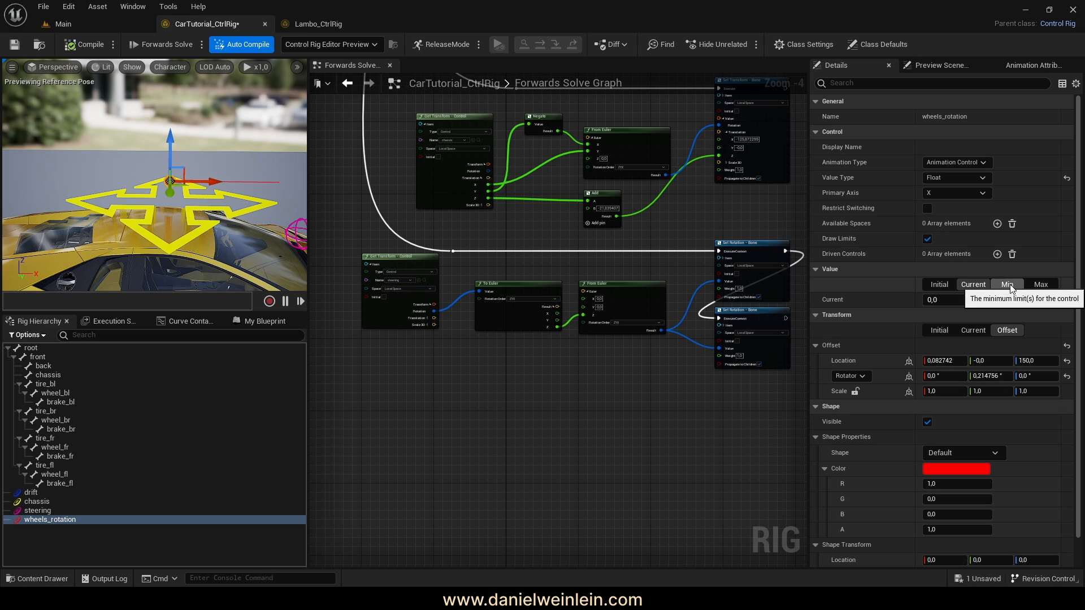
- Check the wheels_rotation control's maximum limit and set its minimum limit to -100
{"action": "left_click", "coordinate": [1040, 285]}
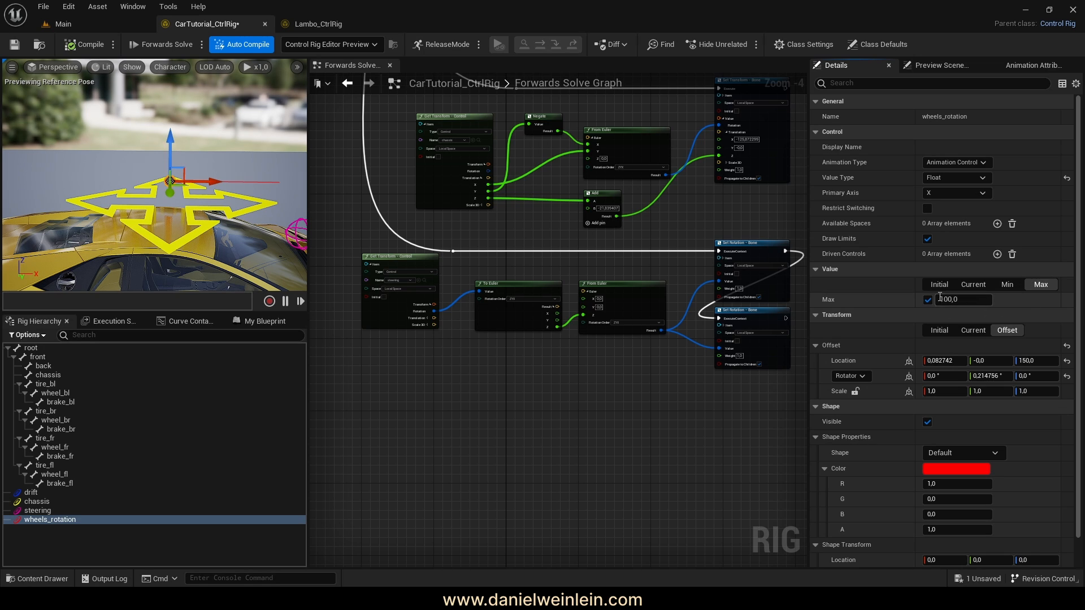
{"action": "left_click", "coordinate": [1007, 284]}
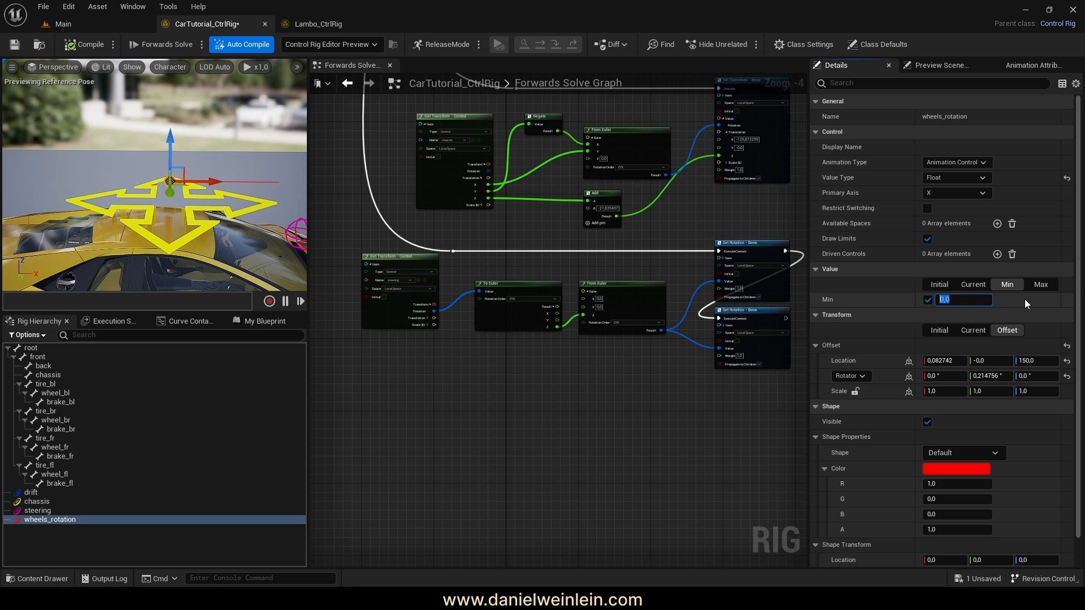
{"action": "type", "text": "-100"}
{"action": "key", "text": "Return"}
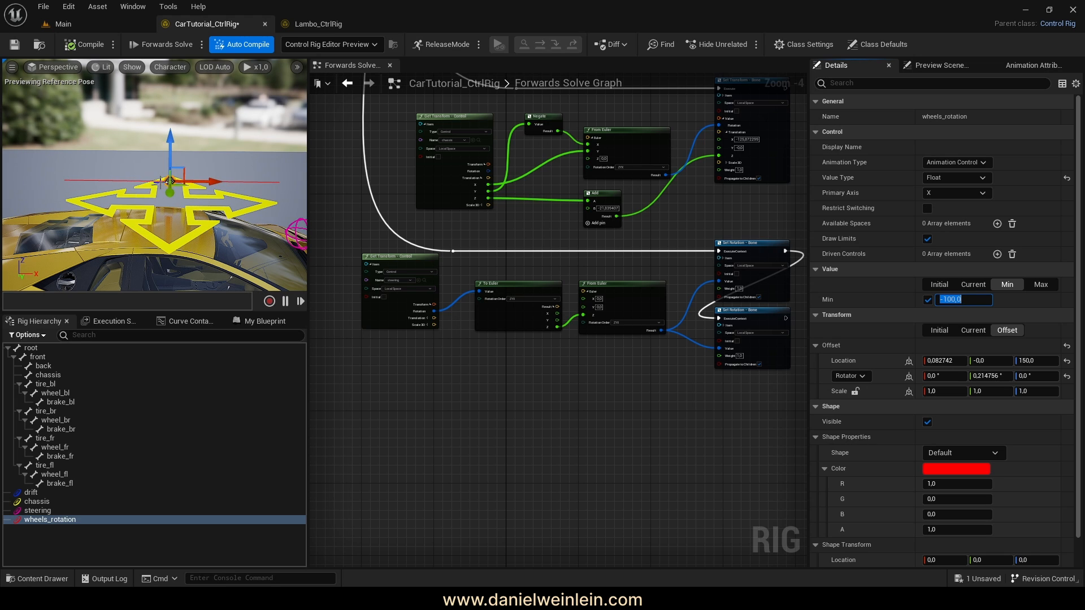
- Test moving the wheels_rotation control in the negative X direction, and reset its current value to the default
{"action": "left_click_drag", "start_coordinate": [219, 181], "coordinate": [155, 185]}
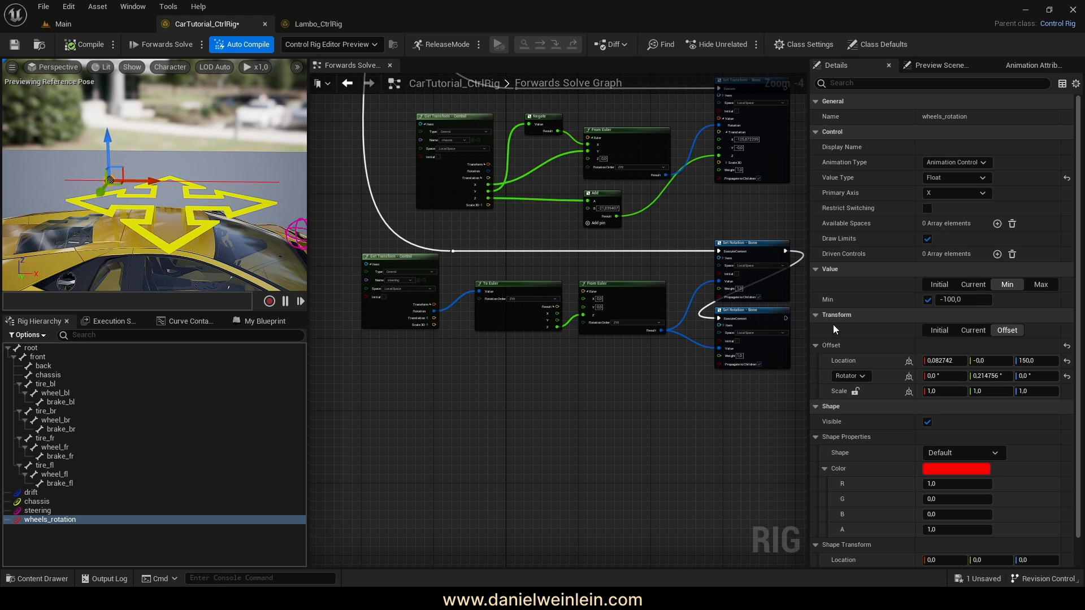
{"action": "left_click", "coordinate": [973, 284]}
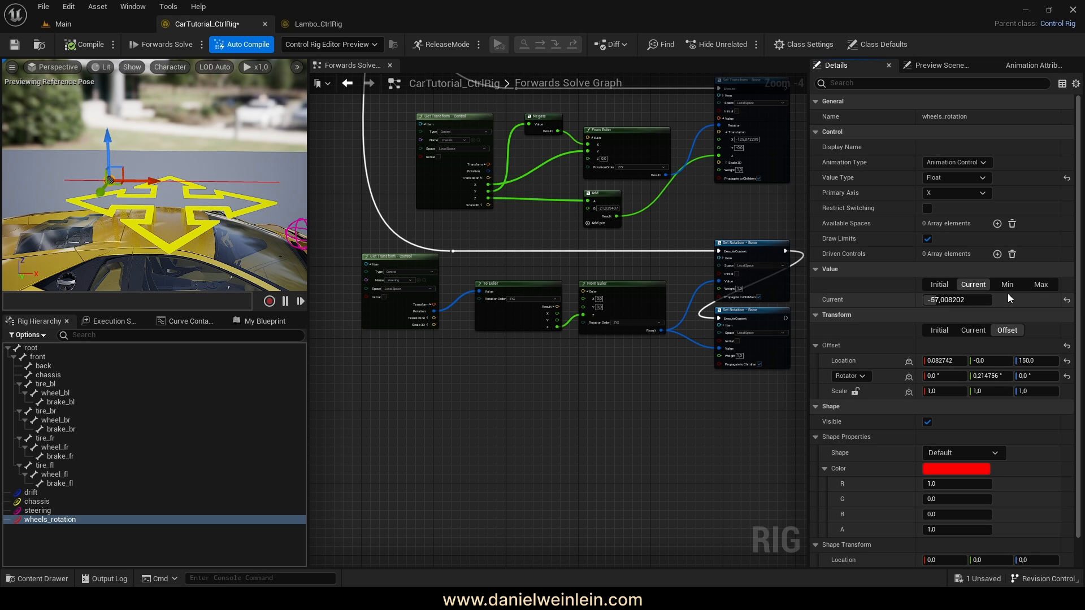
{"action": "left_click", "coordinate": [1066, 300]}
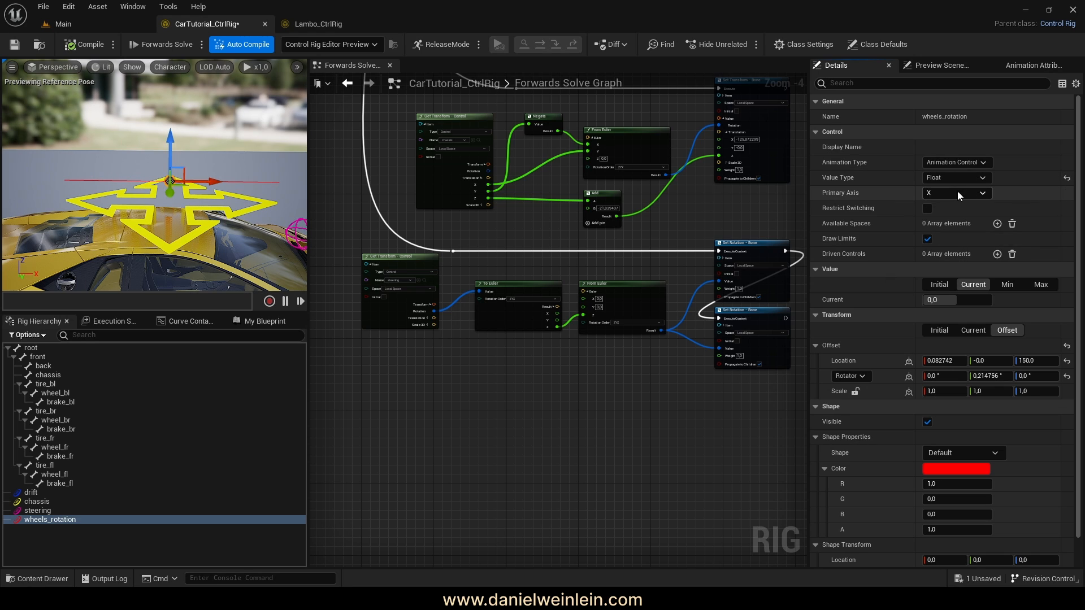
- Try Y as the wheels_rotation control's primary axis, and switch it back to X
{"action": "left_click", "coordinate": [947, 215]}
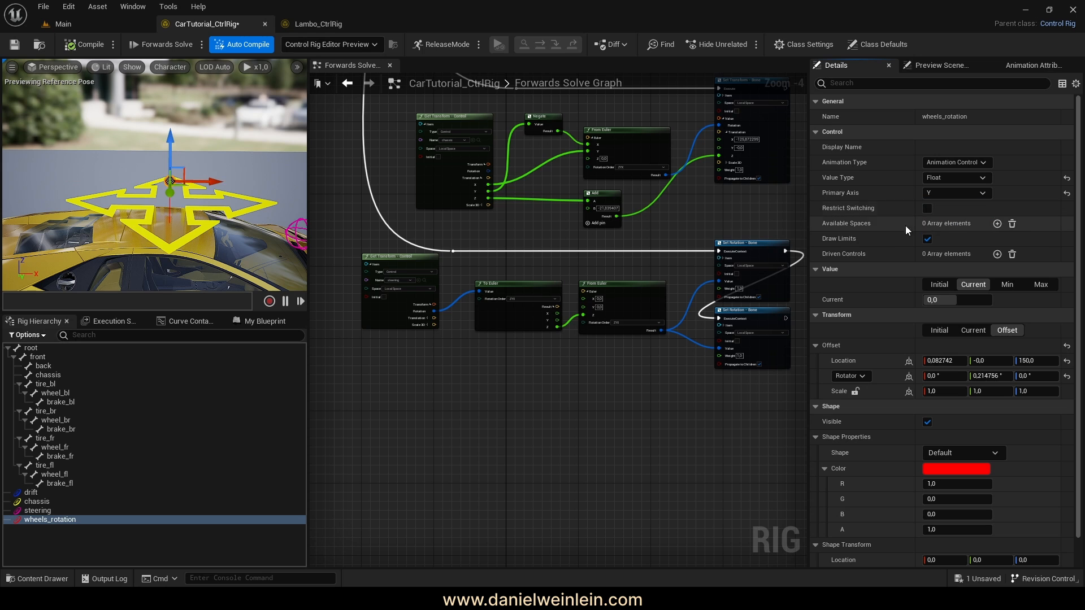
{"action": "left_click_drag", "start_coordinate": [175, 204], "coordinate": [122, 212], "text": "alt"}
{"action": "left_click", "coordinate": [982, 194]}
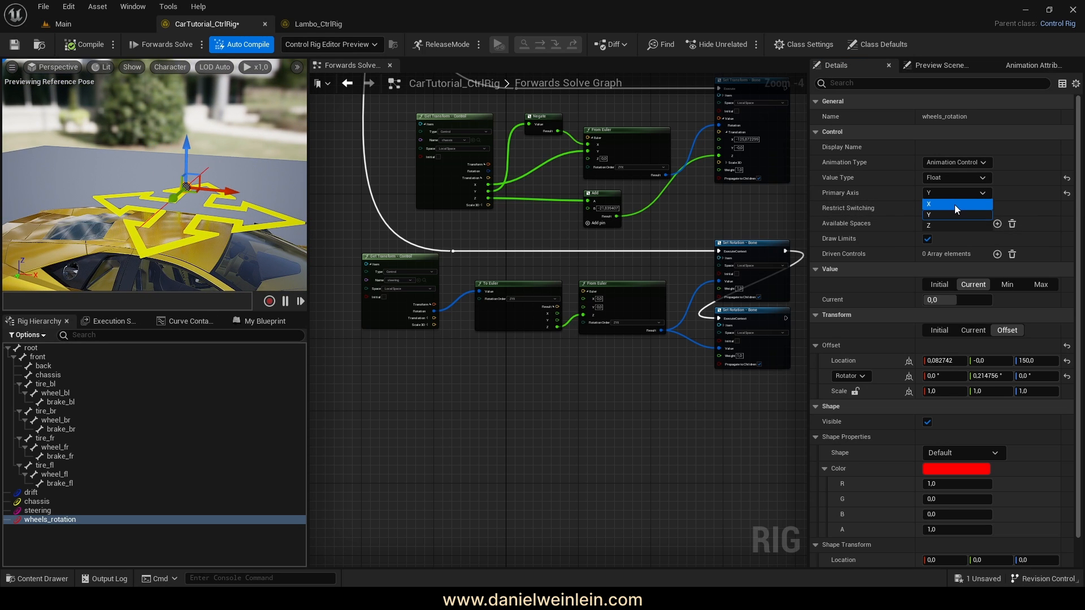
{"action": "left_click", "coordinate": [955, 203]}
{"action": "left_click_drag", "start_coordinate": [144, 195], "coordinate": [161, 181], "text": "alt"}
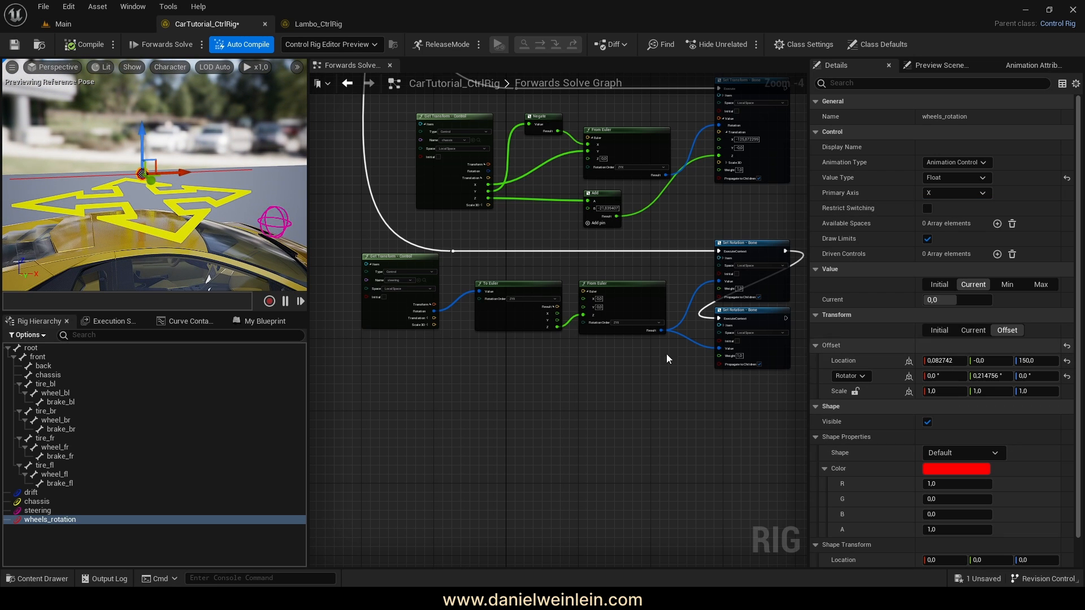
- Give the wheels_rotation control the Arrow2_Thick shape and set its shape scale to 3 on all axes
{"action": "left_click", "coordinate": [974, 453]}
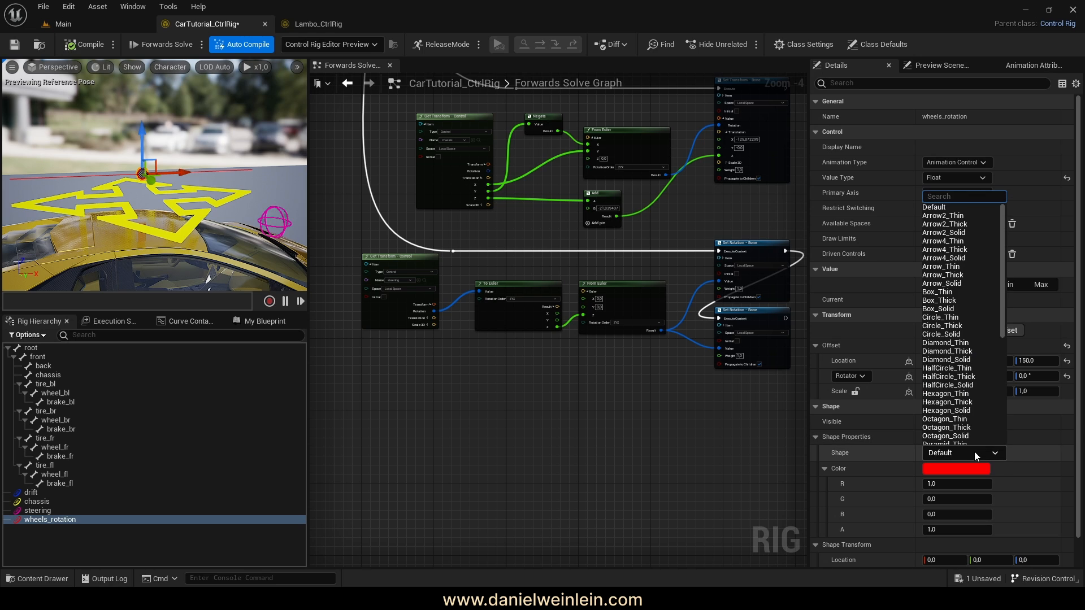
{"action": "left_click", "coordinate": [974, 225]}
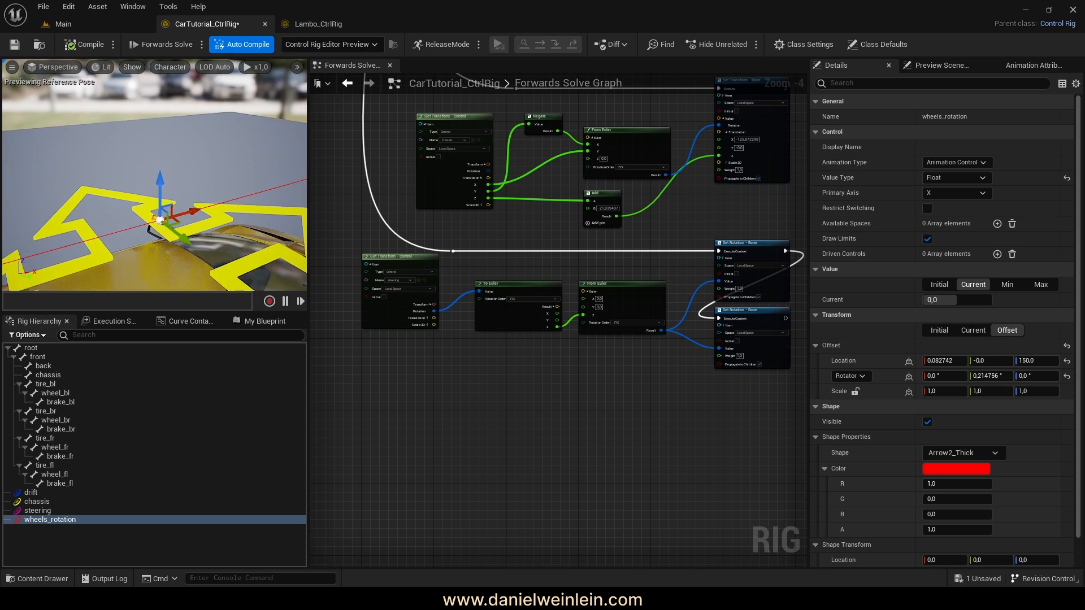
{"action": "scroll", "coordinate": [971, 549], "scroll_direction": "down", "scroll_amount": 2}
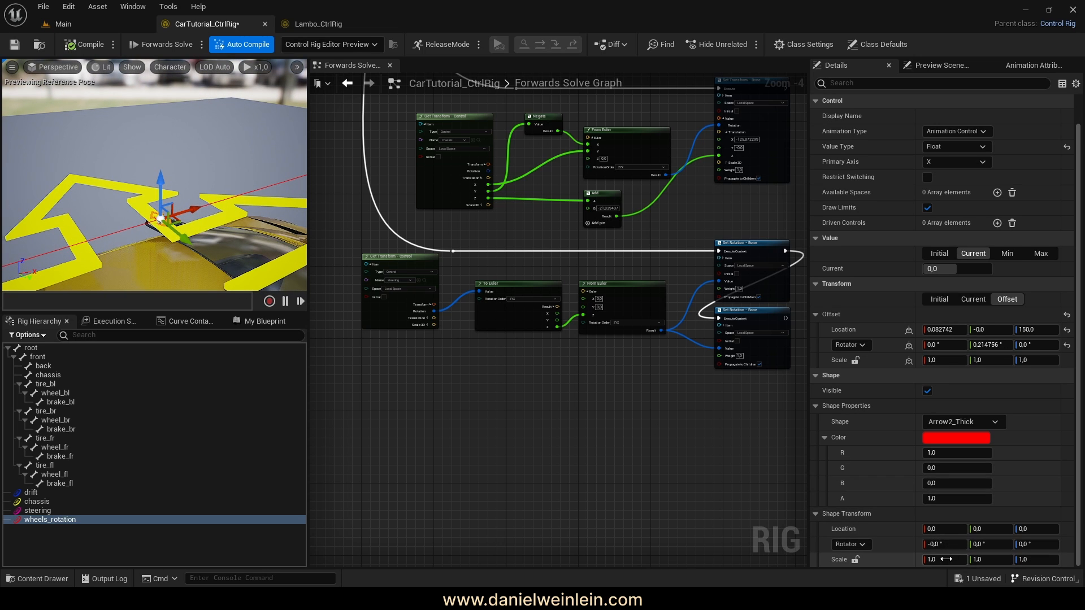
{"action": "left_click", "coordinate": [947, 560]}
{"action": "type", "text": "3"}
{"action": "key", "text": "Tab"}
{"action": "type", "text": "3"}
{"action": "key", "text": "Tab"}
{"action": "type", "text": "3"}
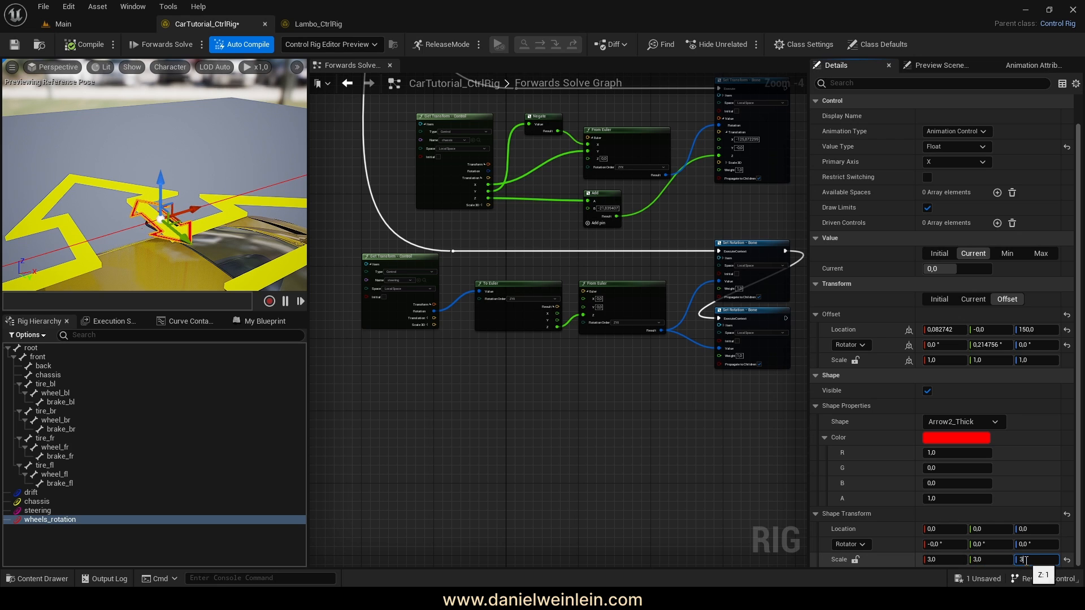
{"action": "key", "text": "Return"}
- Rotate the wheels_rotation control's shape by entering 90° for X and 90° for Y in its shape transform
{"action": "left_click", "coordinate": [947, 546]}
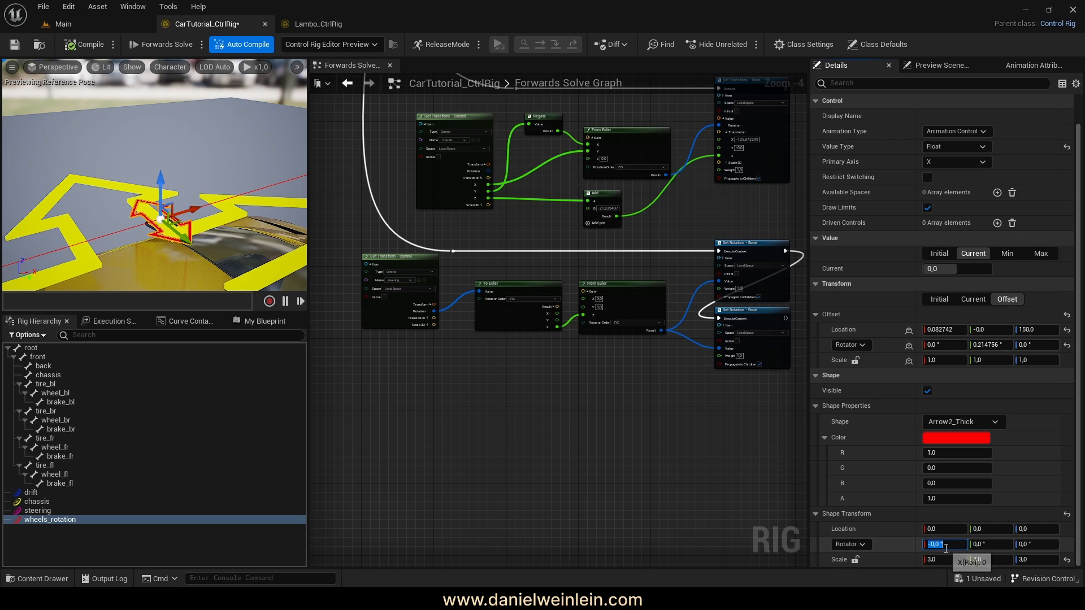
{"action": "type", "text": "90"}
{"action": "key", "text": "Return"}
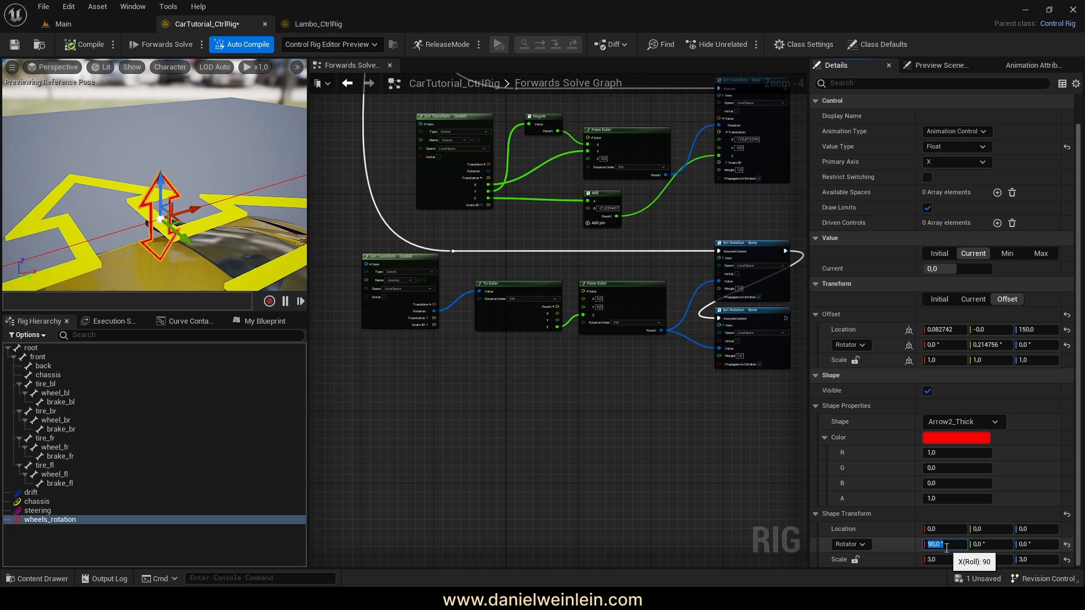
{"action": "left_click", "coordinate": [989, 545]}
{"action": "type", "text": "90"}
{"action": "key", "text": "Return"}
{"action": "right_click_drag", "start_coordinate": [102, 177], "coordinate": [169, 238]}
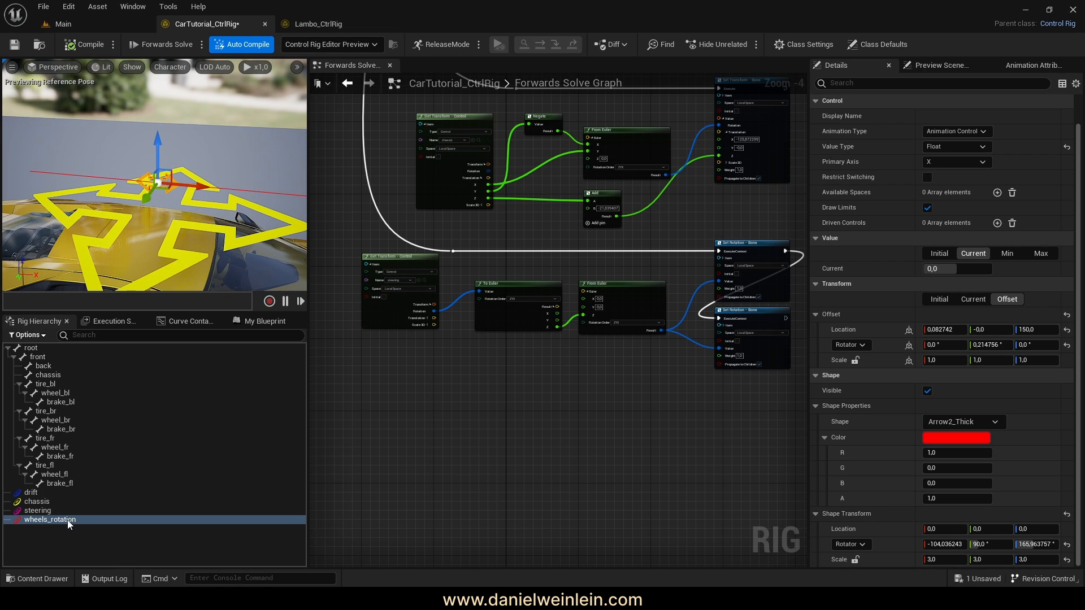
- Add a Get Control node for wheels_rotation to the graph and place it below the steering nodes
{"action": "left_click_drag", "start_coordinate": [67, 520], "coordinate": [389, 417]}
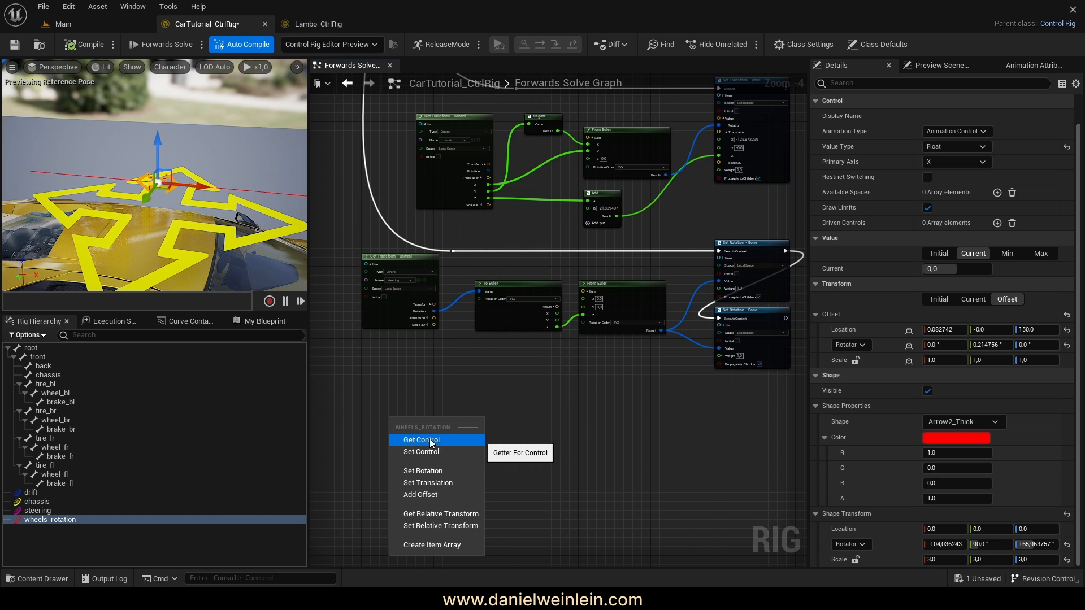
{"action": "left_click", "coordinate": [430, 439]}
{"action": "scroll", "coordinate": [425, 464], "scroll_direction": "up", "scroll_amount": 4}
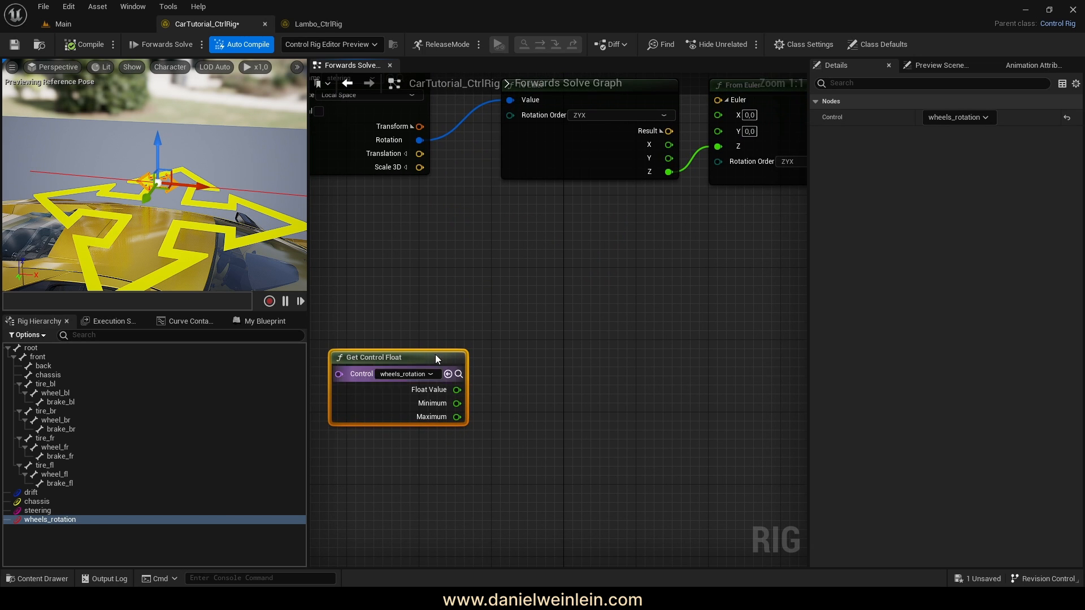
{"action": "left_click_drag", "start_coordinate": [435, 354], "coordinate": [424, 318]}
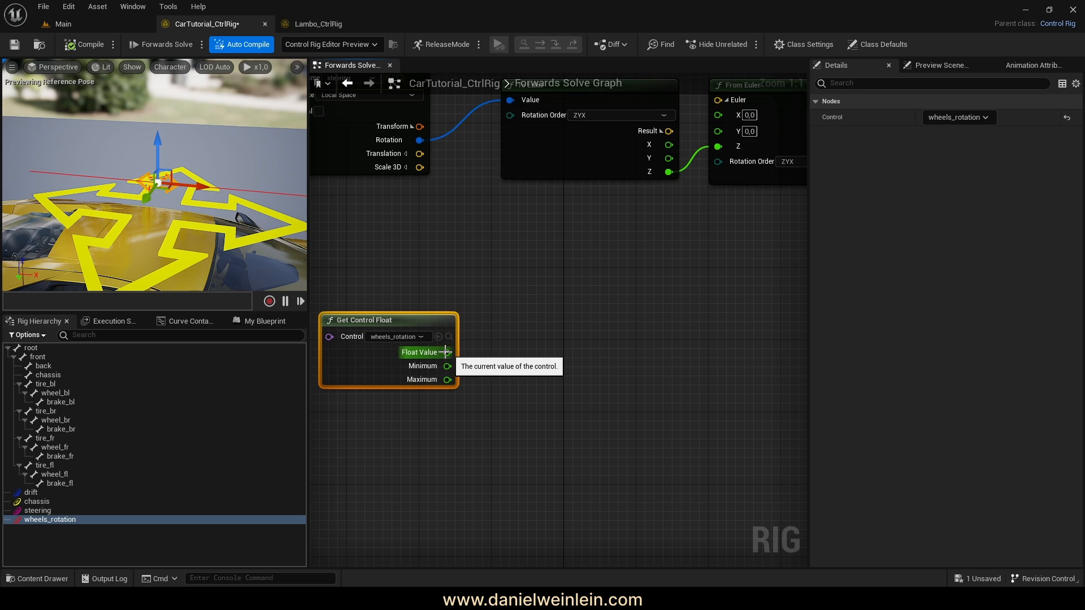
{"action": "right_click_drag", "start_coordinate": [567, 419], "coordinate": [533, 417]}
{"action": "scroll", "coordinate": [443, 429], "scroll_direction": "down", "scroll_amount": 1}
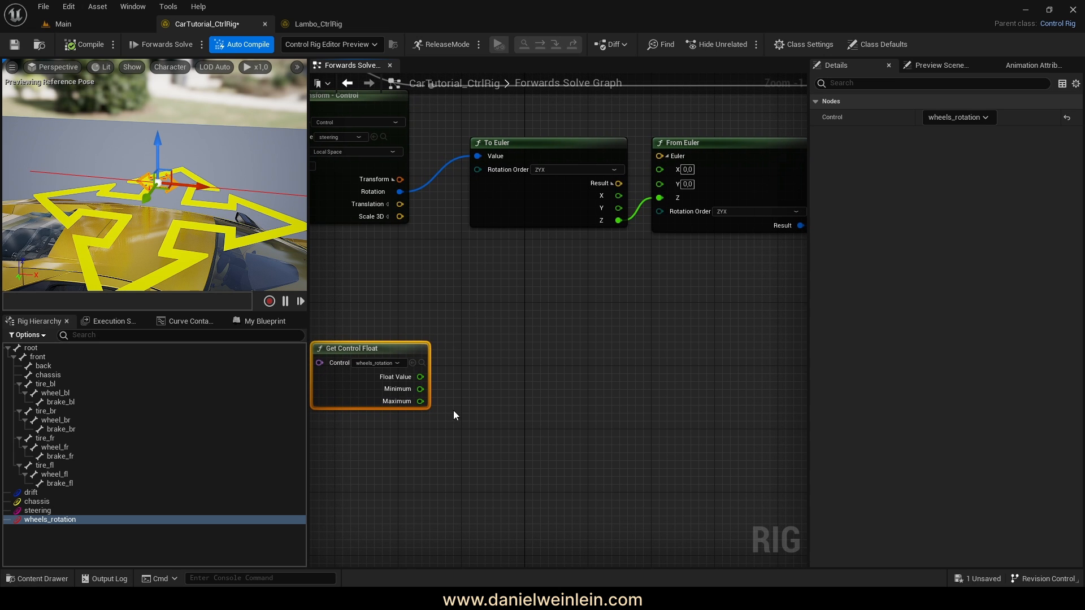
- Add a Multiply node fed by the wheels_rotation node's Float Value, and place a duplicate of it alongside
{"action": "left_click_drag", "start_coordinate": [421, 377], "coordinate": [508, 387]}
{"action": "type", "text": "mult"}
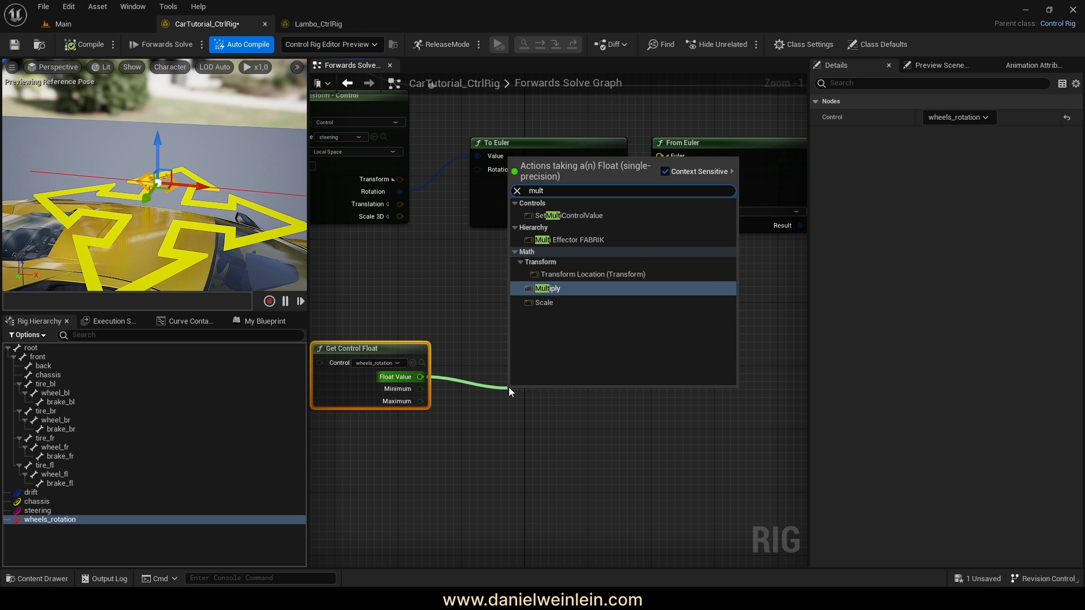
{"action": "left_click", "coordinate": [555, 288]}
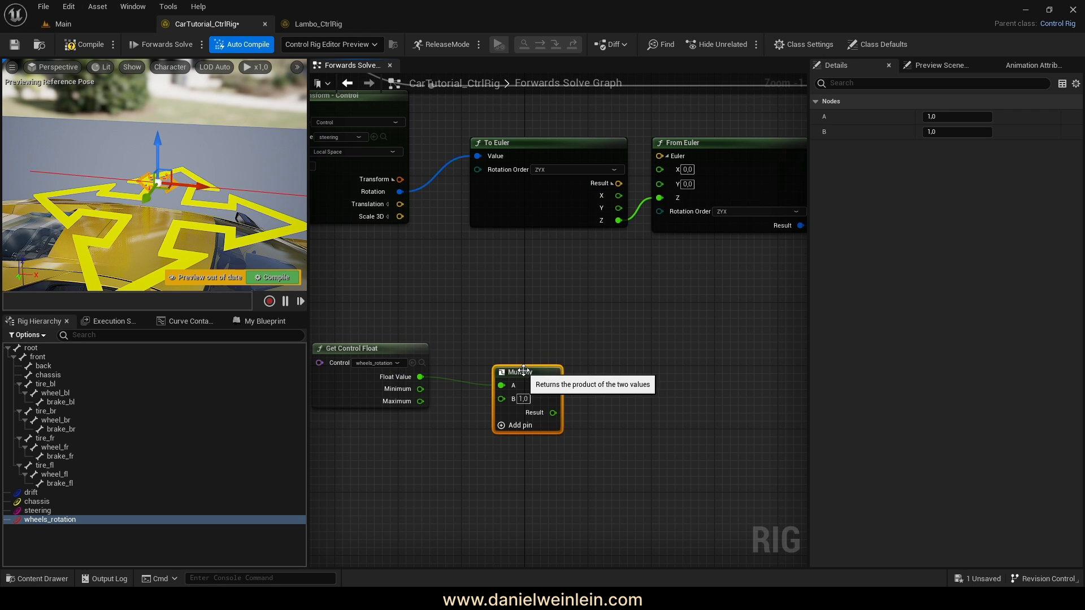
{"action": "key", "text": "ctrl+d"}
{"action": "left_click_drag", "start_coordinate": [582, 380], "coordinate": [641, 382]}
- Add a Half Pi node feeding the second Multiply node's B input and place it below the first Multiply node
{"action": "right_click_drag", "start_coordinate": [558, 416], "coordinate": [498, 402]}
{"action": "left_click_drag", "start_coordinate": [495, 399], "coordinate": [486, 456]}
{"action": "type", "text": "h"}
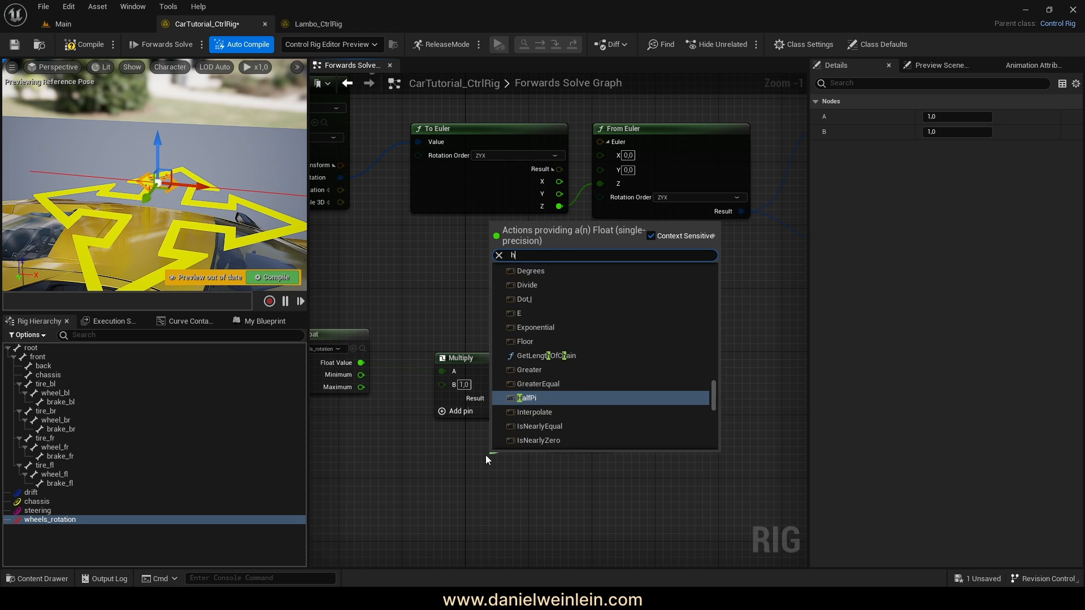
{"action": "type", "text": "alf"}
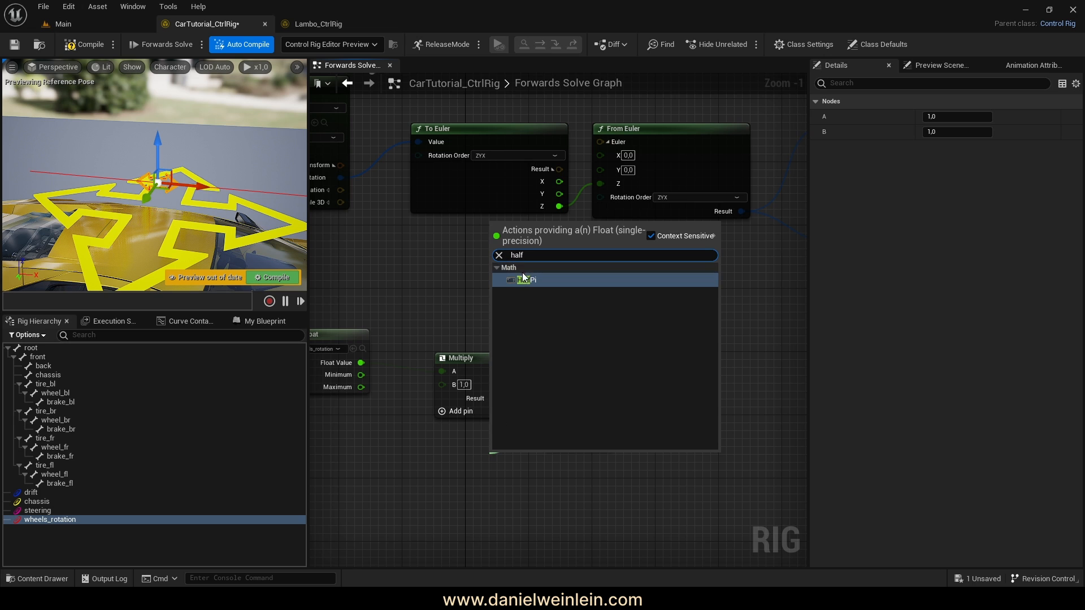
{"action": "left_click", "coordinate": [529, 280]}
{"action": "left_click_drag", "start_coordinate": [515, 461], "coordinate": [452, 461]}
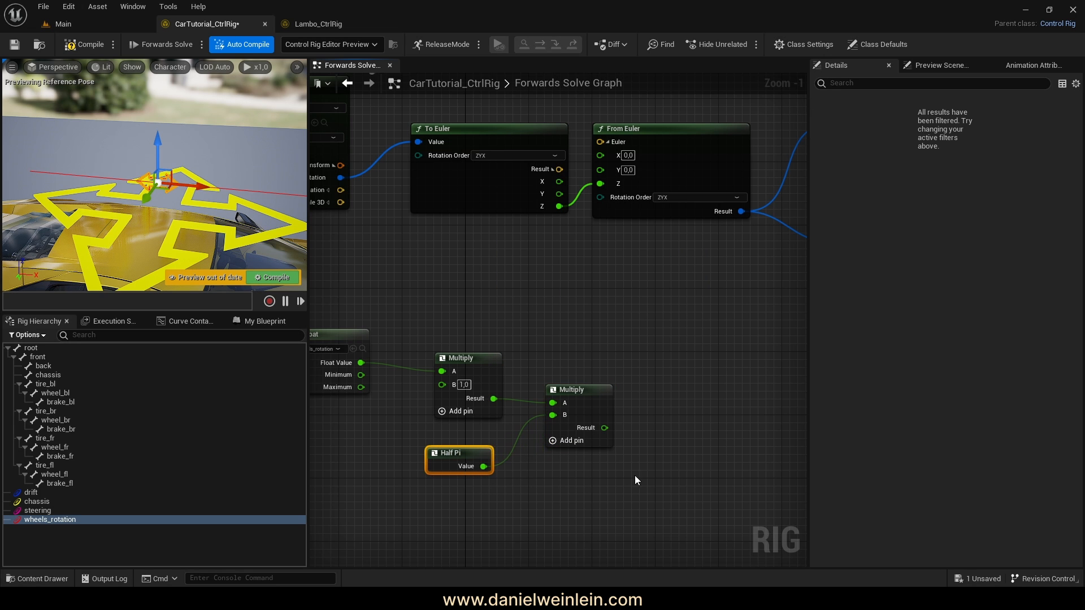
- Add an Accumulated Time node with its Speed driven by the second Multiply node's Result
{"action": "right_click_drag", "start_coordinate": [635, 476], "coordinate": [541, 422]}
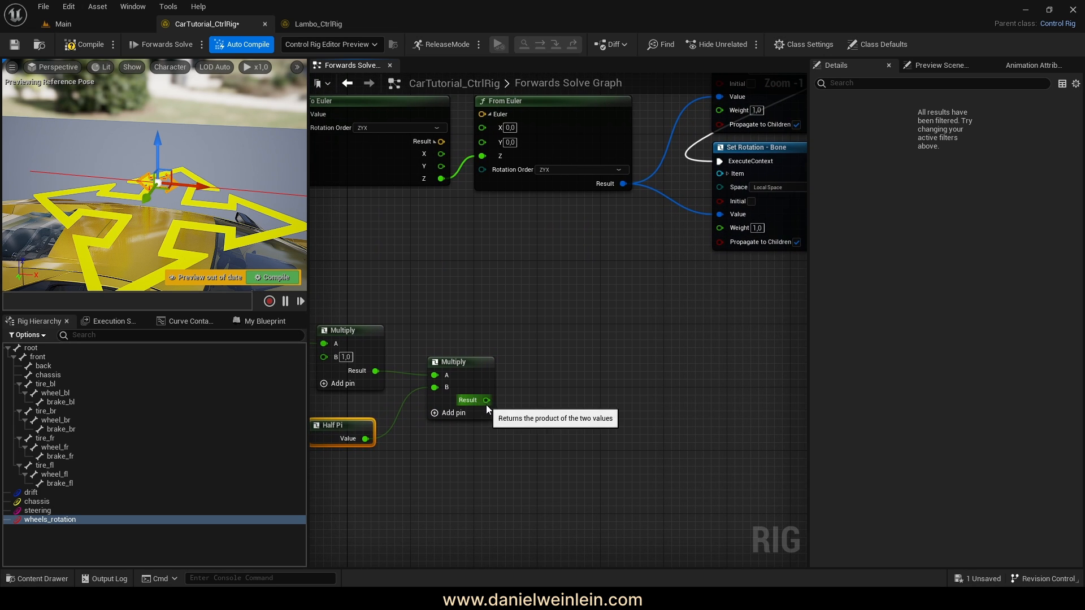
{"action": "left_click_drag", "start_coordinate": [488, 400], "coordinate": [545, 405]}
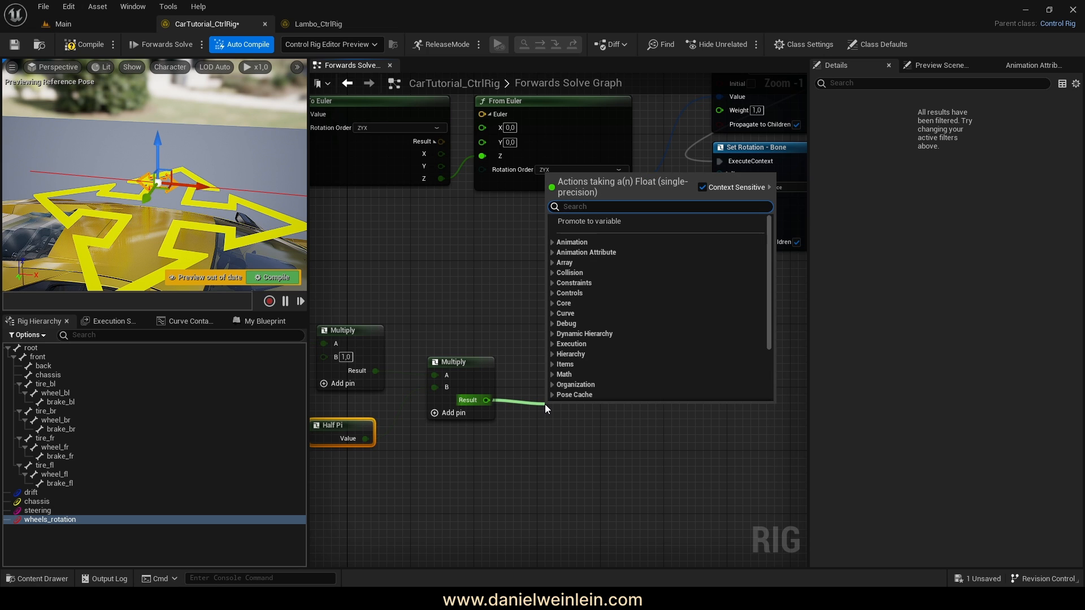
{"action": "type", "text": "ac"}
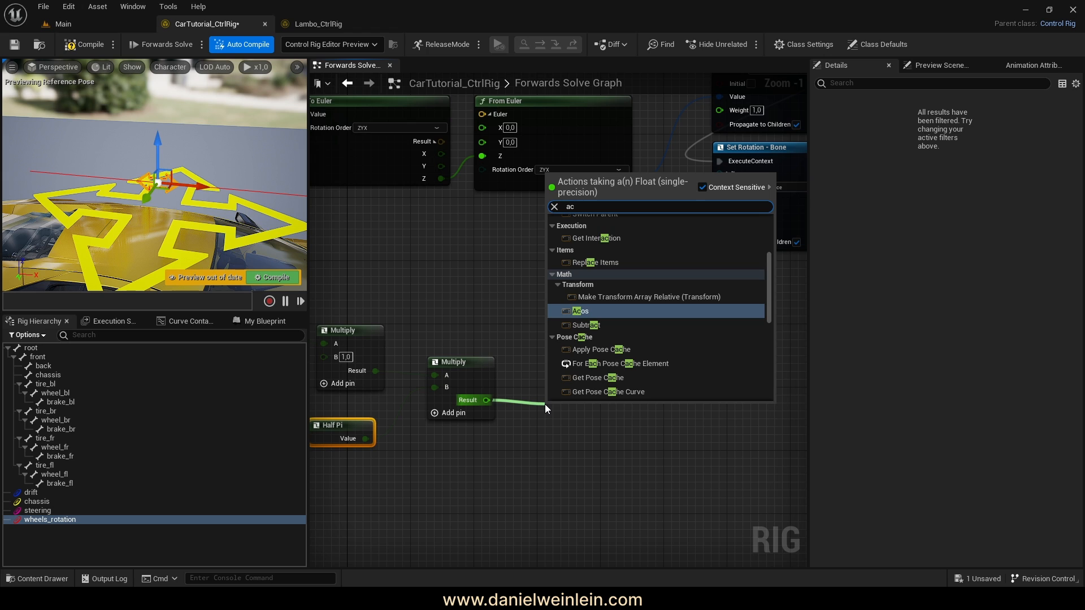
{"action": "type", "text": "cum"}
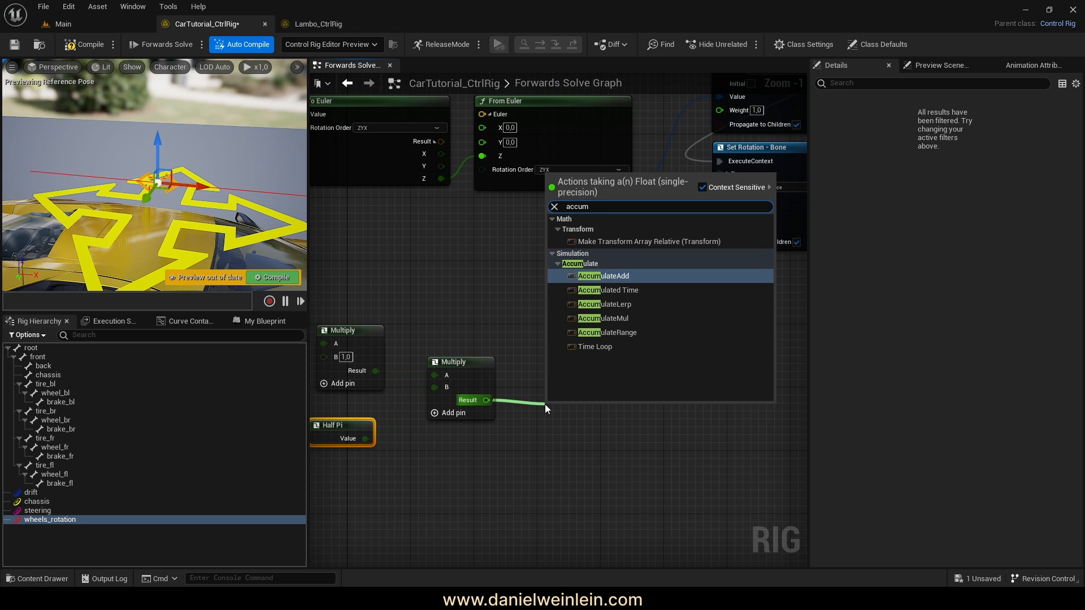
{"action": "left_click", "coordinate": [621, 290]}
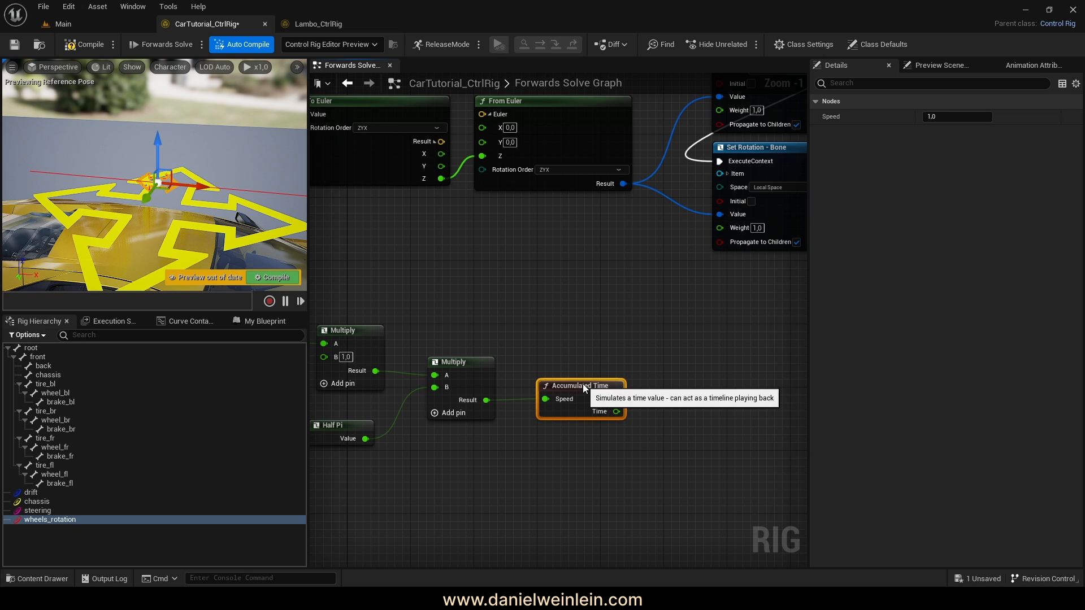
- Compile the rig and move the whole wheels_rotation node chain closer beneath the steering nodes
{"action": "right_click_drag", "start_coordinate": [577, 397], "coordinate": [624, 388]}
{"action": "scroll", "coordinate": [589, 422], "scroll_direction": "down", "scroll_amount": 1}
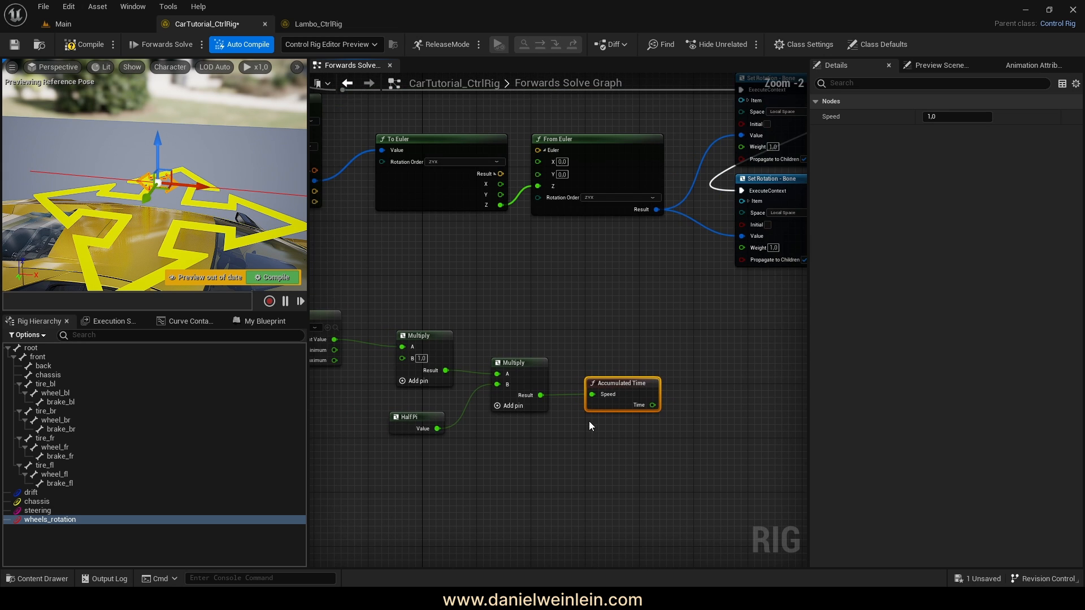
{"action": "mouse_move", "coordinate": [582, 457]}
{"action": "right_mouse_down"}
{"action": "mouse_move", "coordinate": [548, 451]}
{"action": "mouse_move", "coordinate": [575, 456]}
{"action": "right_mouse_up"}
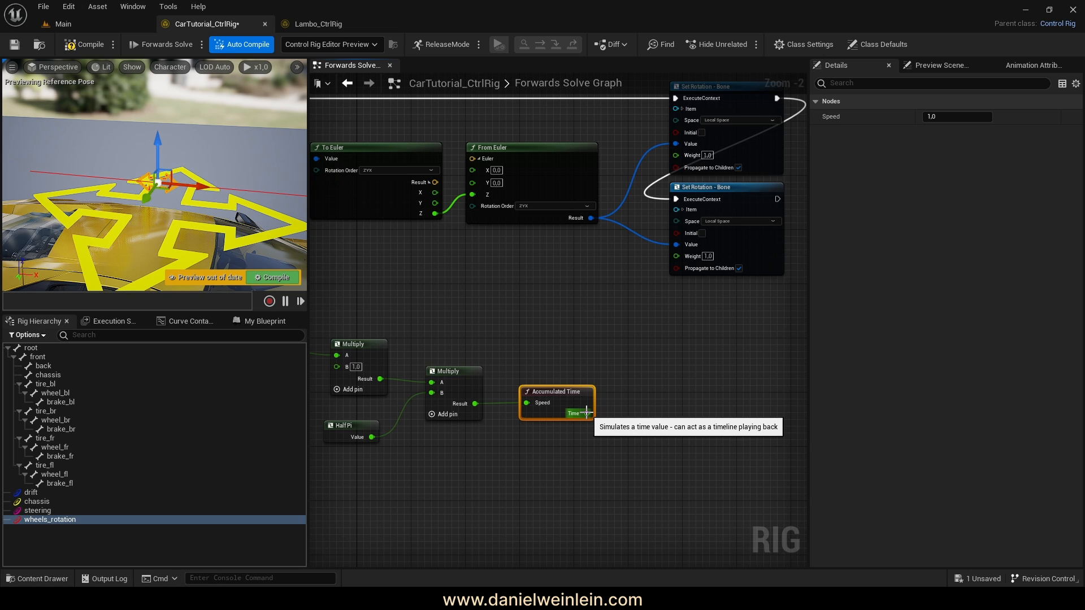
{"action": "right_click_drag", "start_coordinate": [575, 284], "coordinate": [598, 280]}
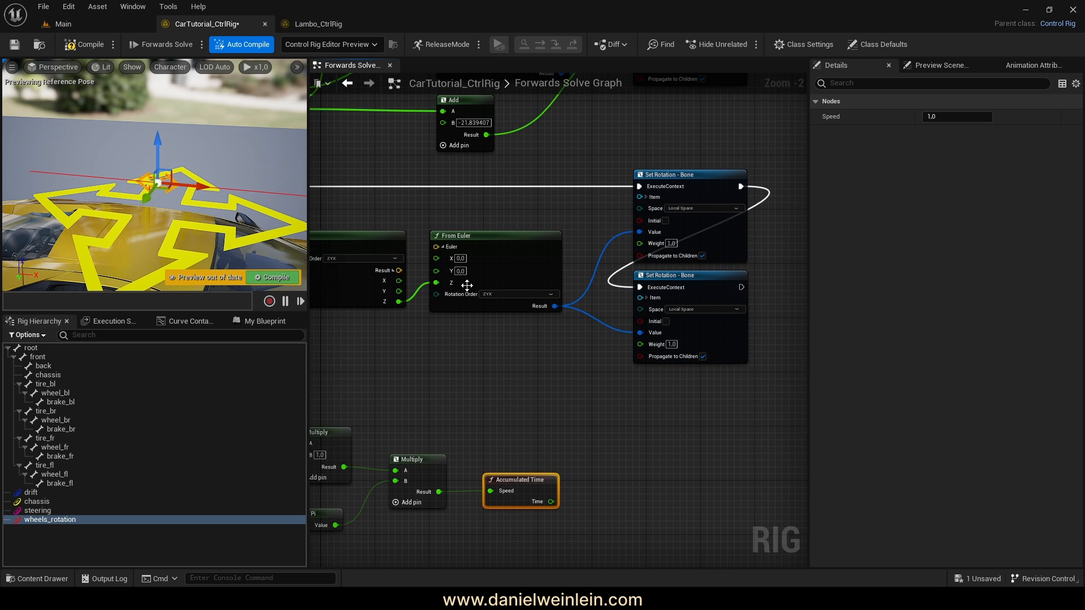
{"action": "left_click", "coordinate": [271, 278]}
{"action": "right_click_drag", "start_coordinate": [272, 281], "coordinate": [258, 251]}
{"action": "right_click_drag", "start_coordinate": [527, 439], "coordinate": [689, 418]}
{"action": "left_click_drag", "start_coordinate": [717, 543], "coordinate": [373, 392]}
{"action": "left_click_drag", "start_coordinate": [377, 393], "coordinate": [297, 380]}
{"action": "right_click_drag", "start_coordinate": [704, 399], "coordinate": [715, 450]}
{"action": "left_click_drag", "start_coordinate": [659, 468], "coordinate": [659, 420]}
- Connect the Accumulated Time node's Time output to the Y input of the steering From Euler node
{"action": "right_click_drag", "start_coordinate": [687, 272], "coordinate": [602, 290]}
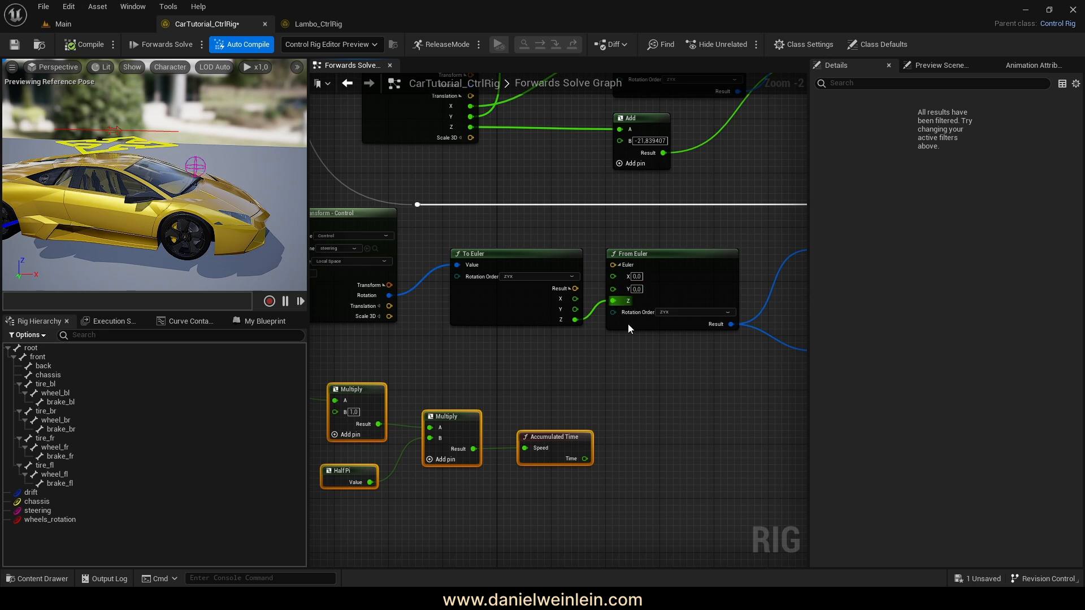
{"action": "right_click_drag", "start_coordinate": [612, 291], "coordinate": [492, 291]}
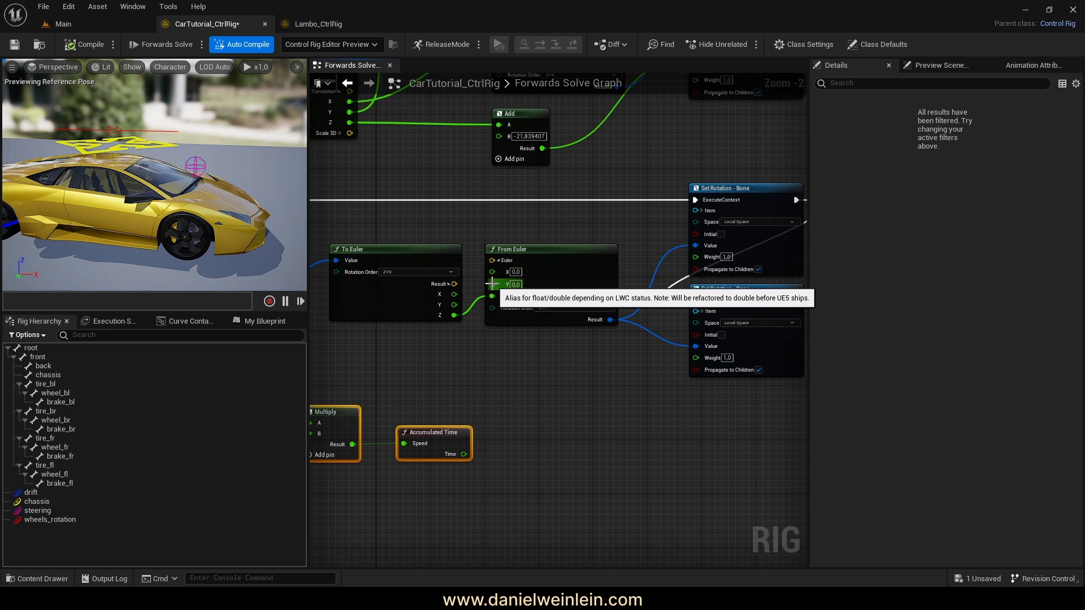
{"action": "left_click_drag", "start_coordinate": [492, 289], "coordinate": [466, 454]}
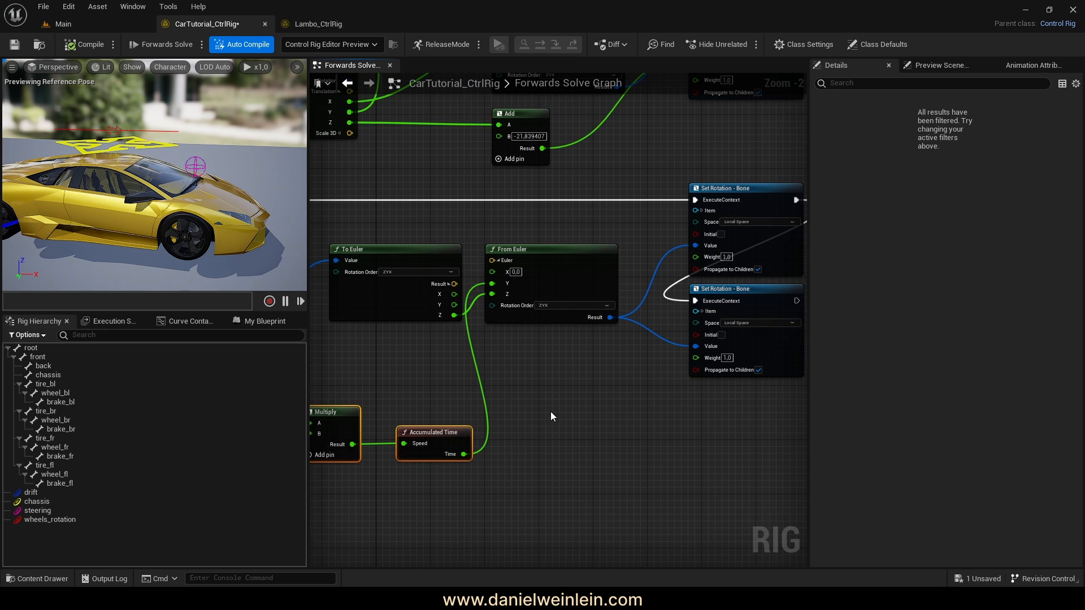
- Select the wheels_rotation control and set its shape scale to 5 on all axes
{"action": "right_click_drag", "start_coordinate": [550, 412], "coordinate": [718, 416]}
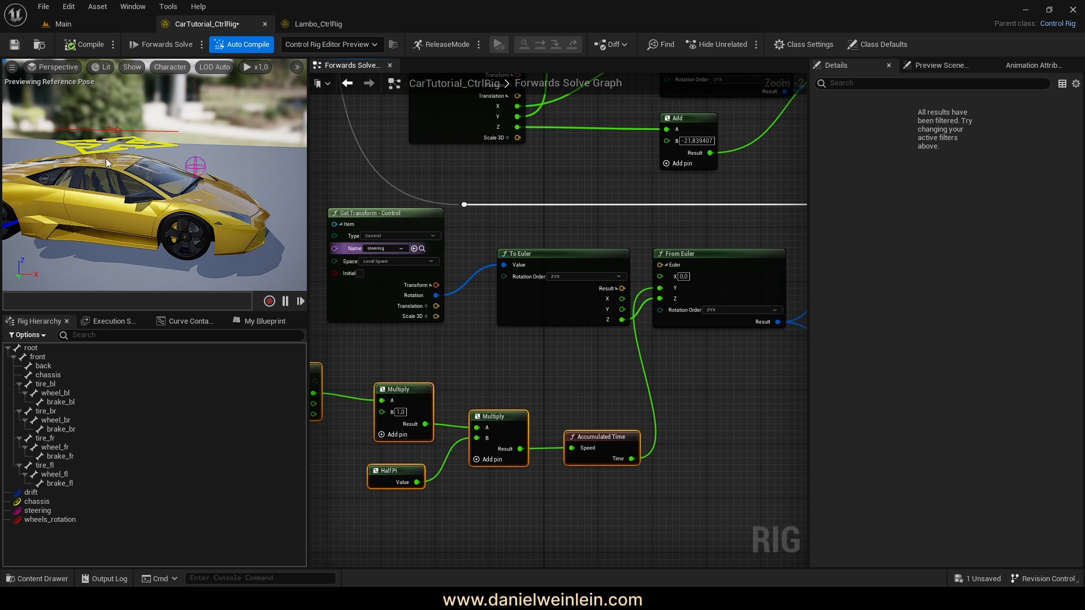
{"action": "scroll", "coordinate": [103, 154], "scroll_direction": "up", "scroll_amount": 2}
{"action": "scroll", "coordinate": [103, 153], "scroll_direction": "down", "scroll_amount": 1}
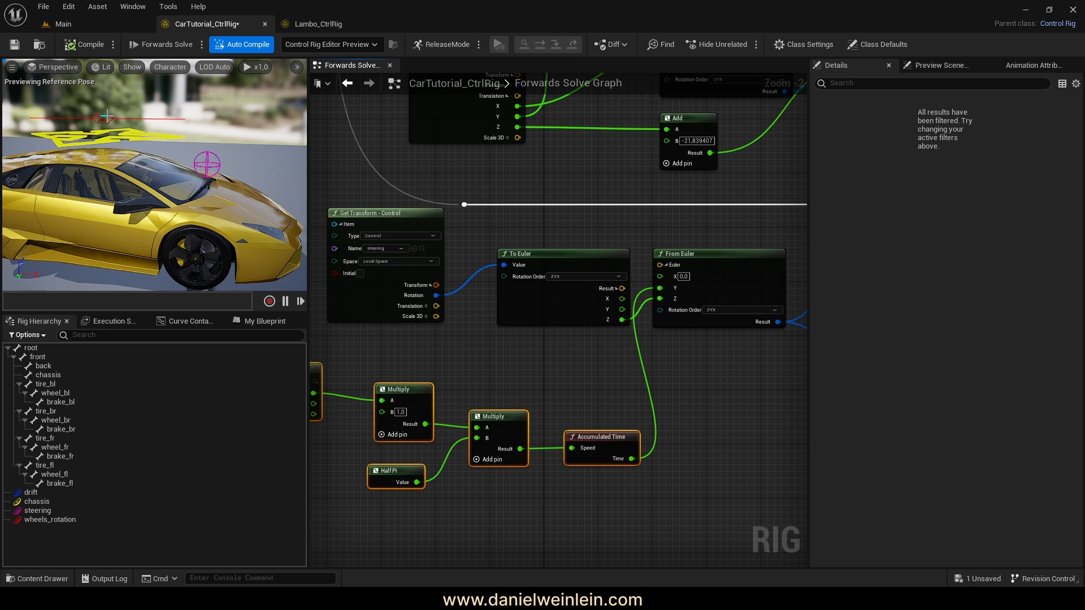
{"action": "left_click", "coordinate": [121, 122]}
{"action": "scroll", "coordinate": [1012, 565], "scroll_direction": "down", "scroll_amount": 1}
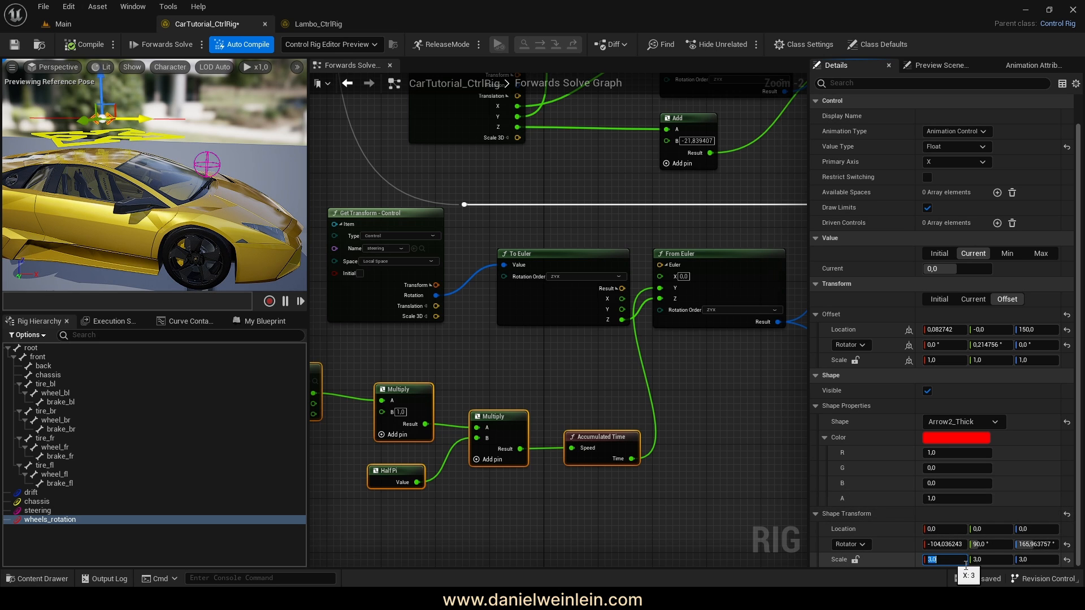
{"action": "type", "text": "5"}
{"action": "key", "text": "Tab"}
{"action": "type", "text": "5"}
{"action": "key", "text": "Return"}
{"action": "key", "text": "Return"}
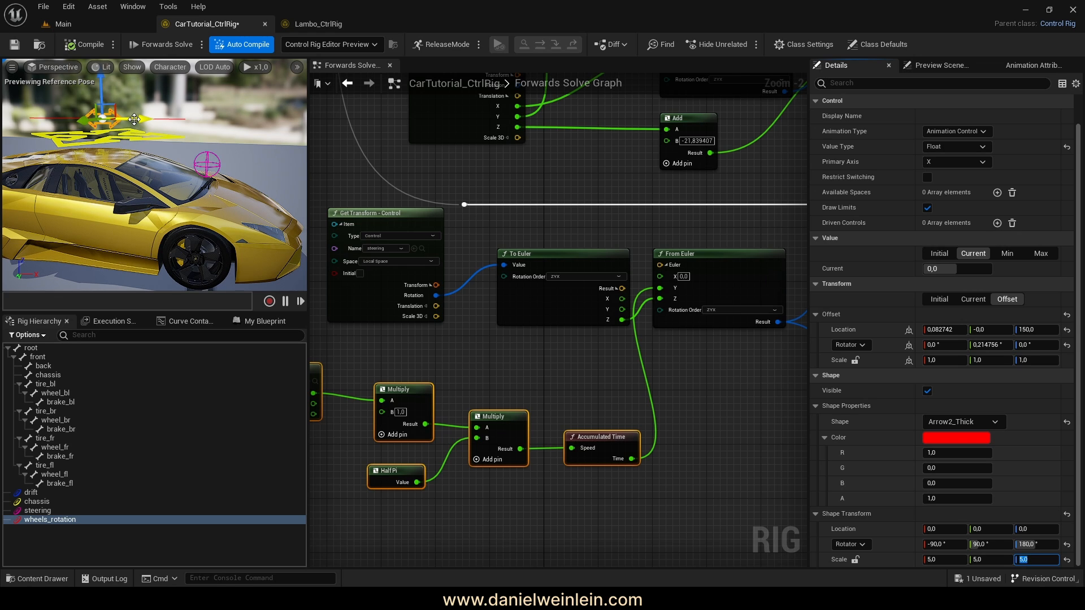
- Move the wheels_rotation control forward to a value of 100 and set the first Multiply node's B to 10
{"action": "left_click_drag", "start_coordinate": [134, 119], "coordinate": [229, 128]}
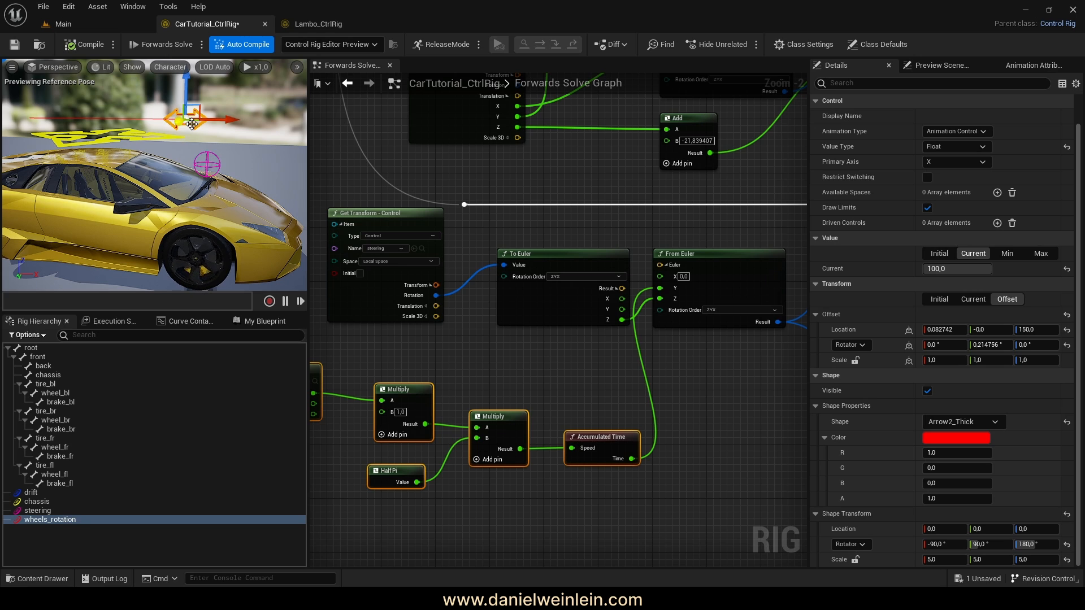
{"action": "right_click_drag", "start_coordinate": [452, 392], "coordinate": [550, 365]}
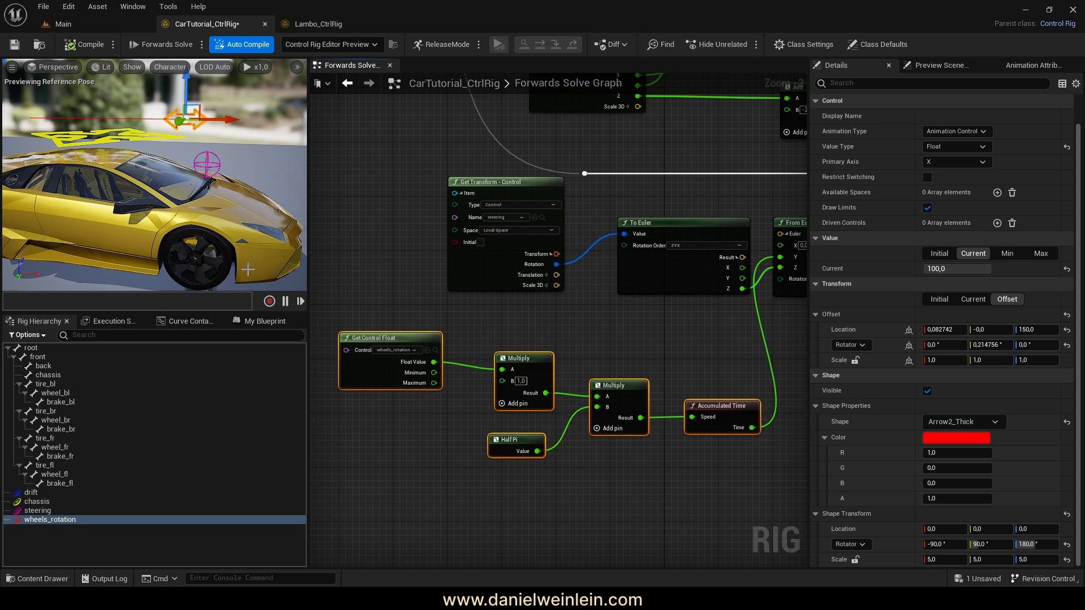
{"action": "scroll", "coordinate": [511, 379], "scroll_direction": "up", "scroll_amount": 2}
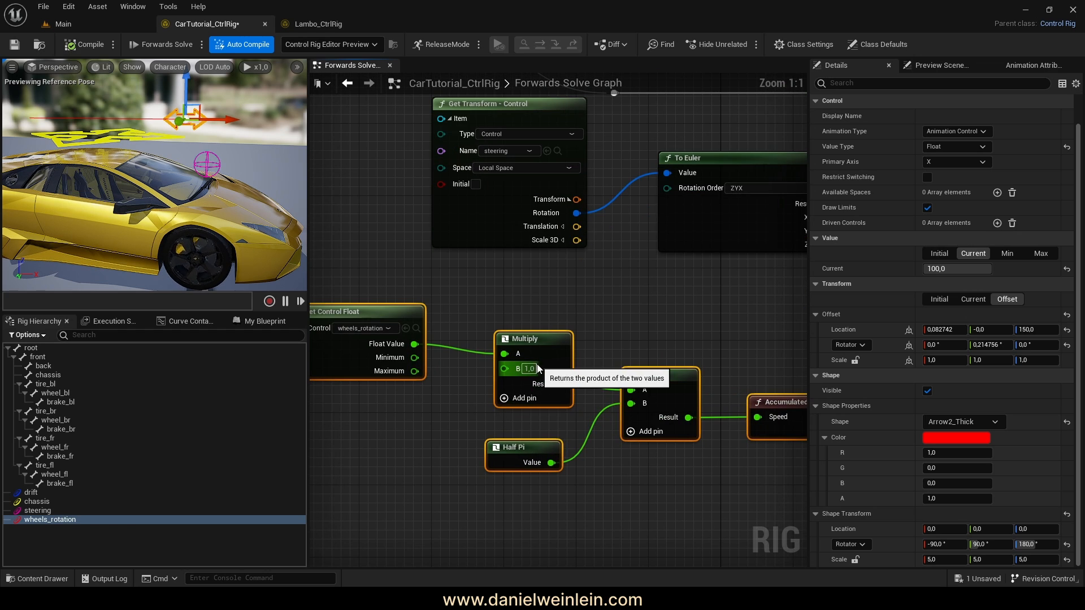
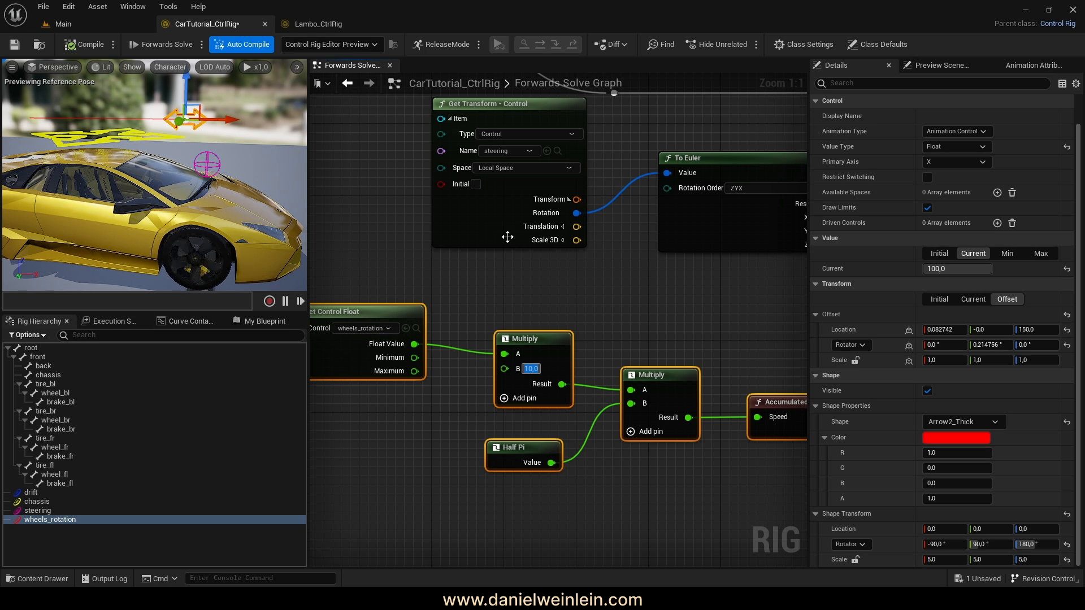
- Set the B value of the Multiply node directly after the wheels_rotation node to 20
{"action": "right_click_drag", "start_coordinate": [482, 414], "coordinate": [551, 401]}
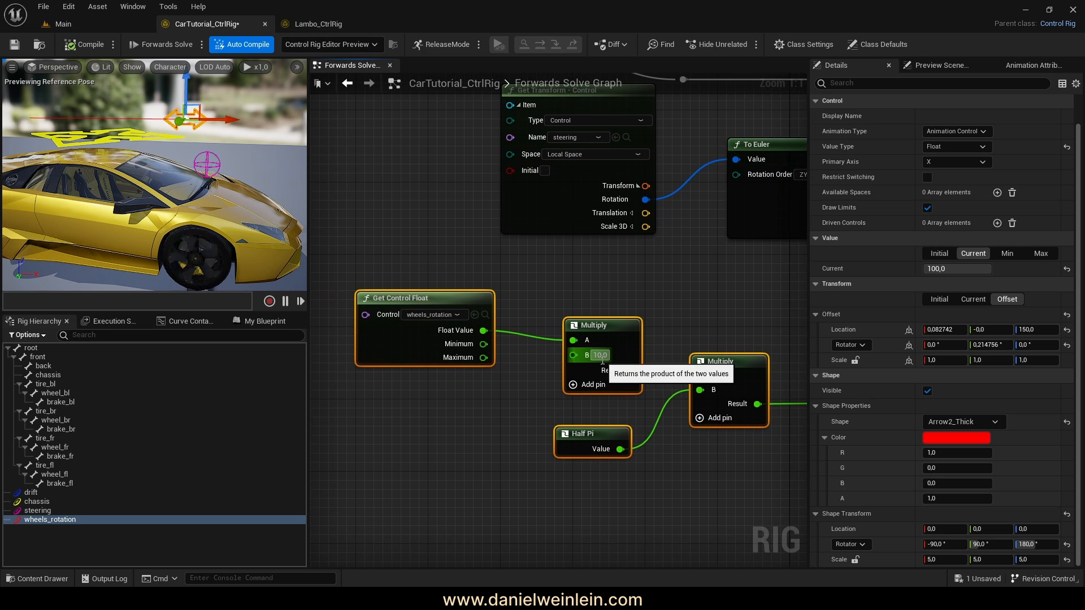
{"action": "right_click_drag", "start_coordinate": [616, 363], "coordinate": [594, 362]}
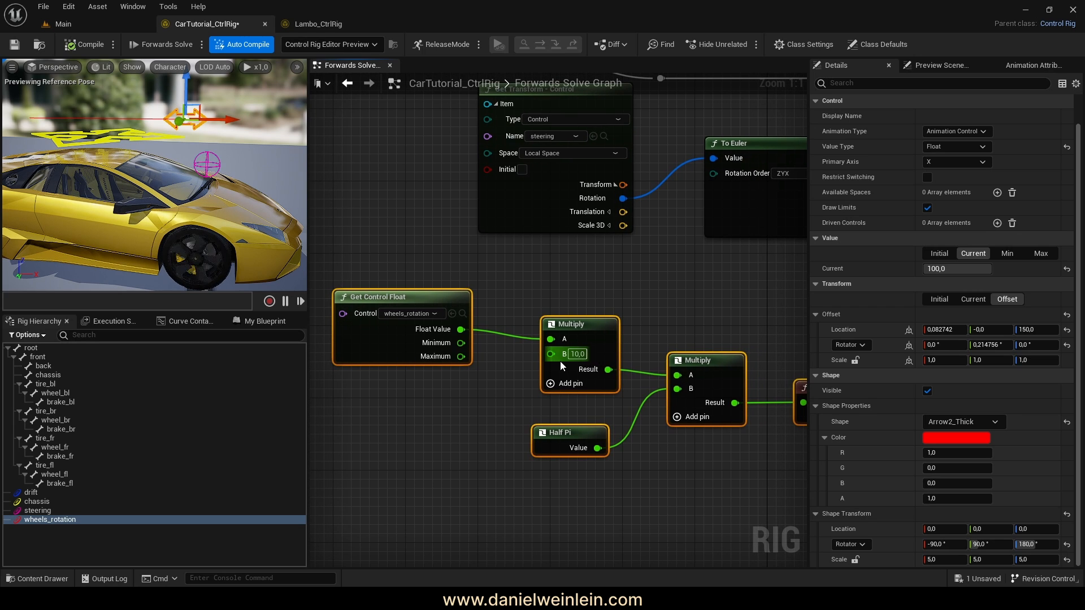
{"action": "left_click", "coordinate": [578, 354]}
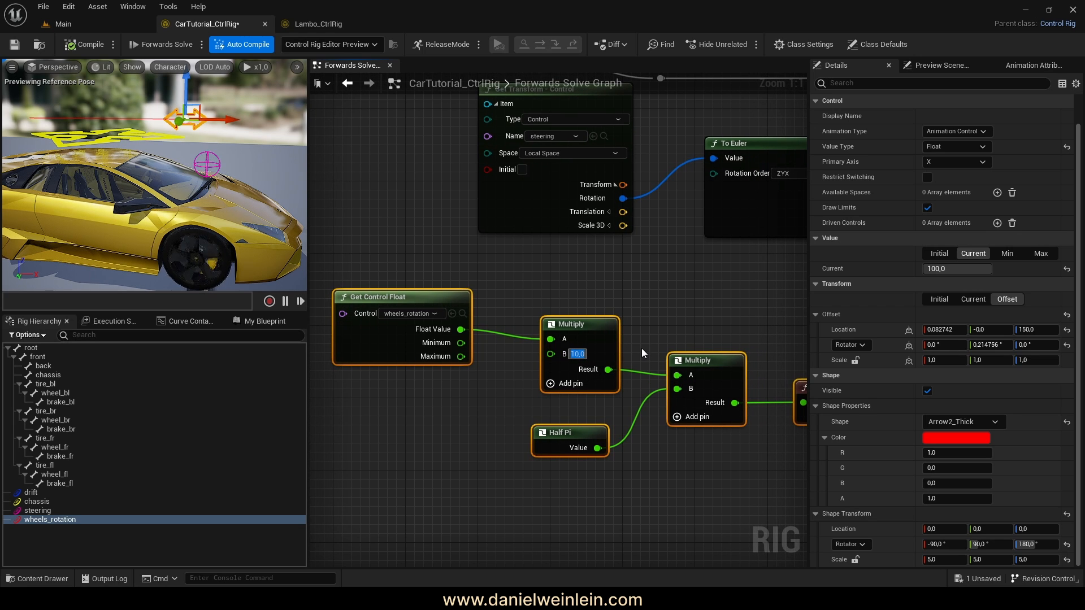
{"action": "type", "text": "20"}
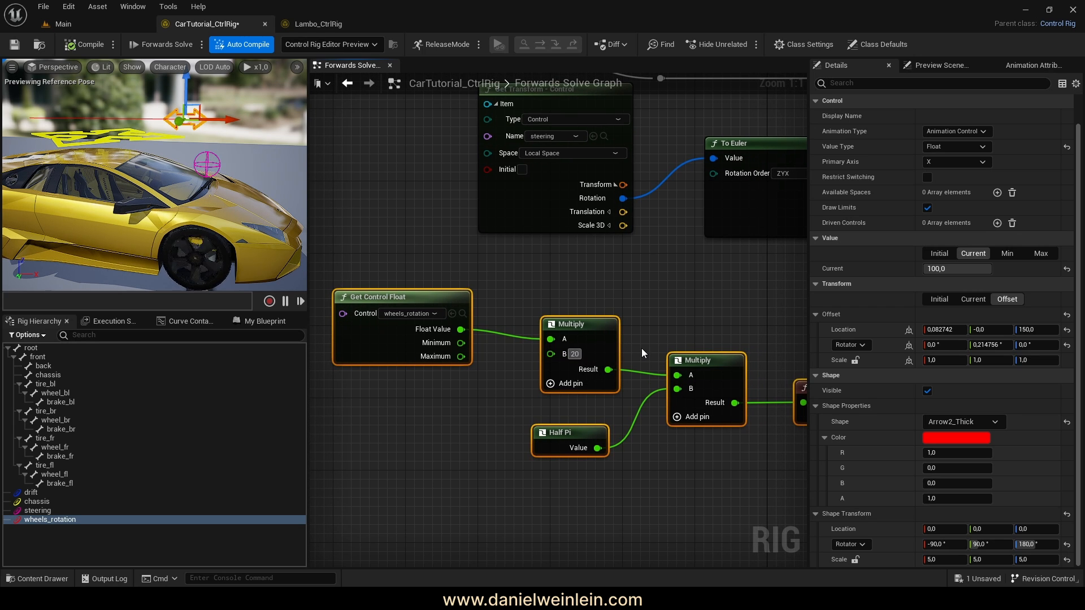
{"action": "key", "text": "Return"}
- Test reverse wheel spin by pulling the wheels_rotation control back to about -7.8, and reset its current value to default
{"action": "mouse_move", "coordinate": [289, 237]}
{"action": "right_mouse_down"}
{"action": "mouse_move", "coordinate": [302, 240]}
{"action": "mouse_move", "coordinate": [287, 234]}
{"action": "right_mouse_up"}
{"action": "key", "text": "s"}
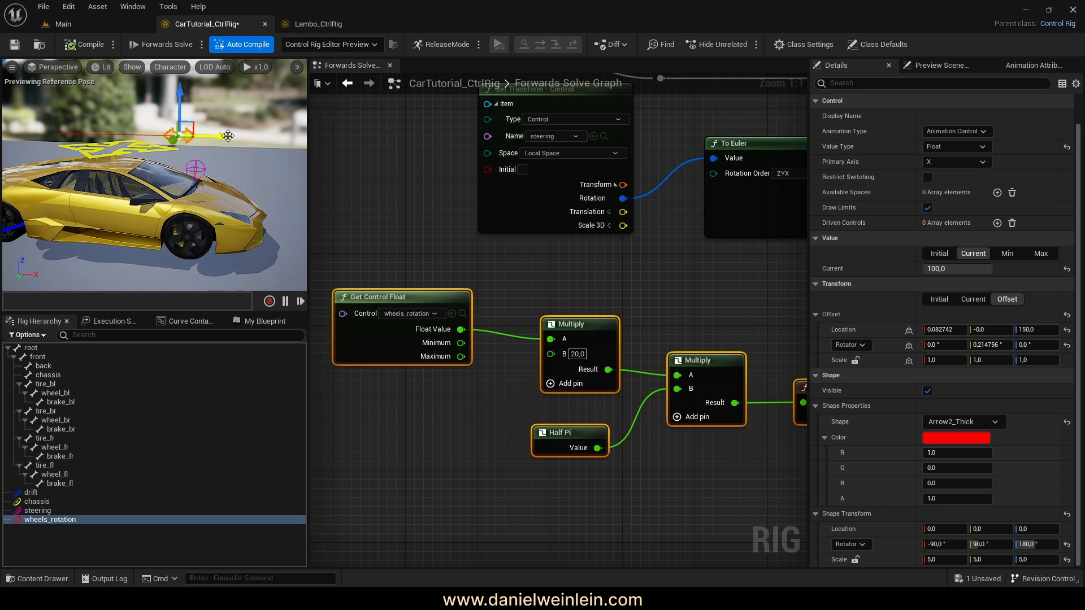
{"action": "left_click_drag", "start_coordinate": [227, 136], "coordinate": [164, 135]}
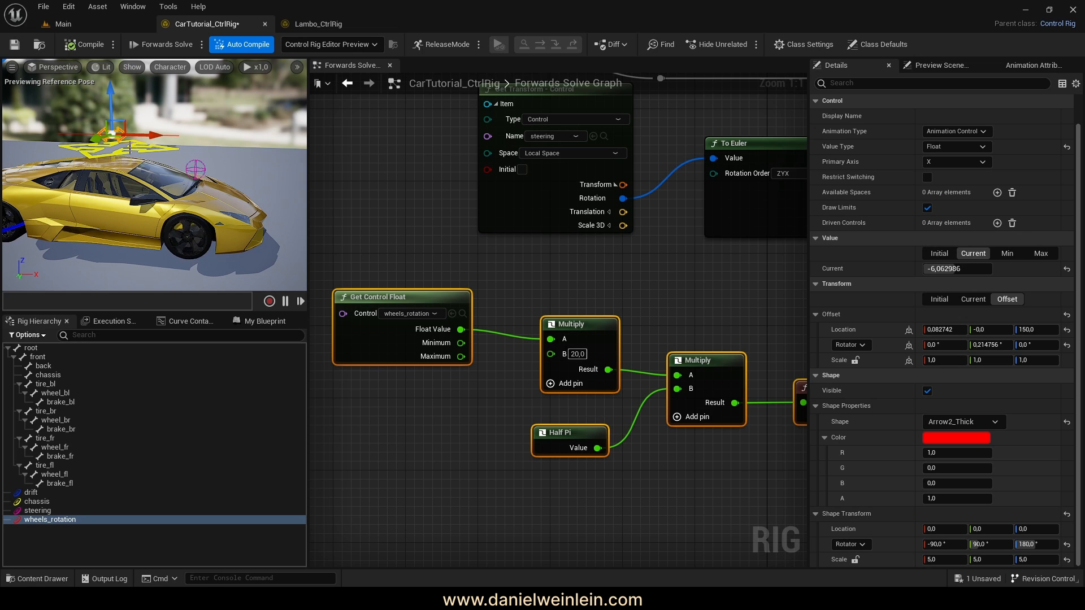
{"action": "mouse_move", "coordinate": [154, 134]}
{"action": "left_mouse_down"}
{"action": "mouse_move", "coordinate": [163, 135]}
{"action": "mouse_move", "coordinate": [152, 135]}
{"action": "left_mouse_up"}
{"action": "right_click_drag", "start_coordinate": [144, 178], "coordinate": [151, 179]}
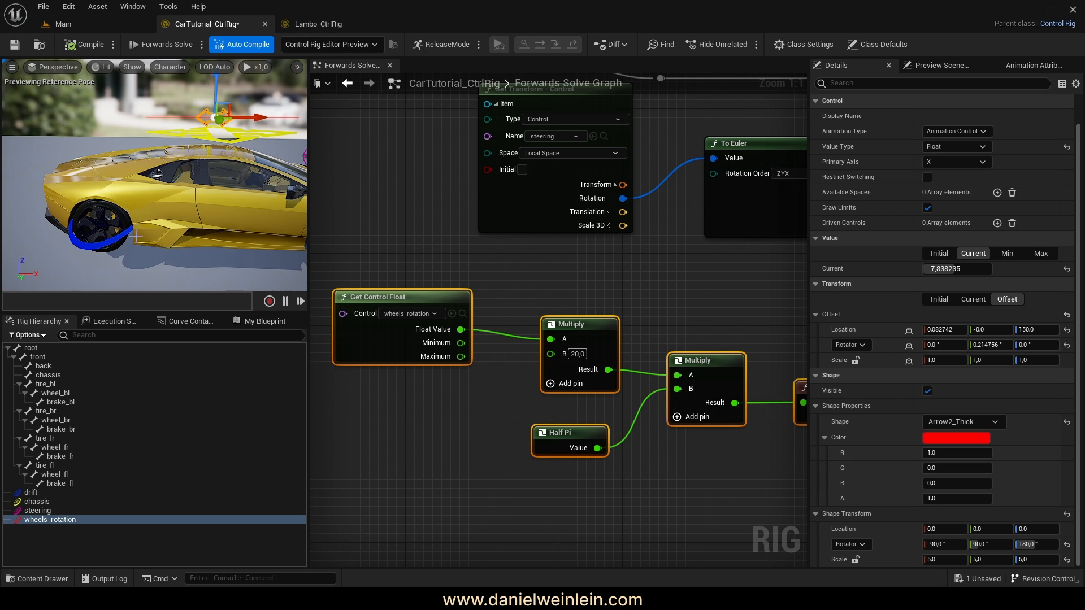
{"action": "right_click_drag", "start_coordinate": [149, 190], "coordinate": [109, 192]}
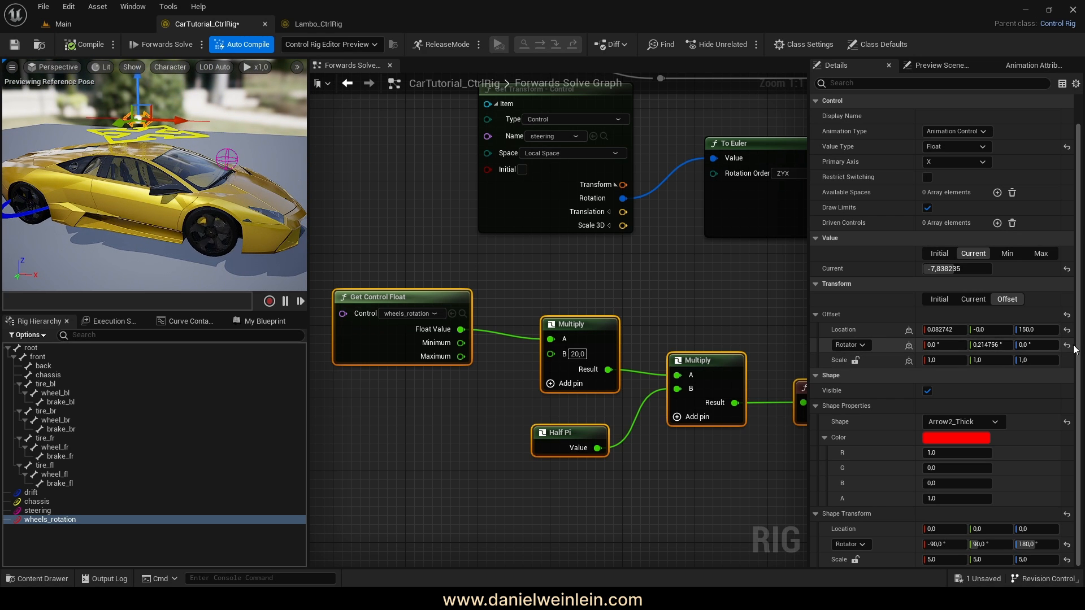
{"action": "left_click", "coordinate": [1067, 269]}
- Add Set Rotation nodes for the wheel_br and wheel_bl bones below the front wheels' nodes in the graph
{"action": "mouse_move", "coordinate": [666, 446]}
{"action": "right_mouse_down"}
{"action": "mouse_move", "coordinate": [439, 422]}
{"action": "mouse_move", "coordinate": [378, 430]}
{"action": "right_mouse_up"}
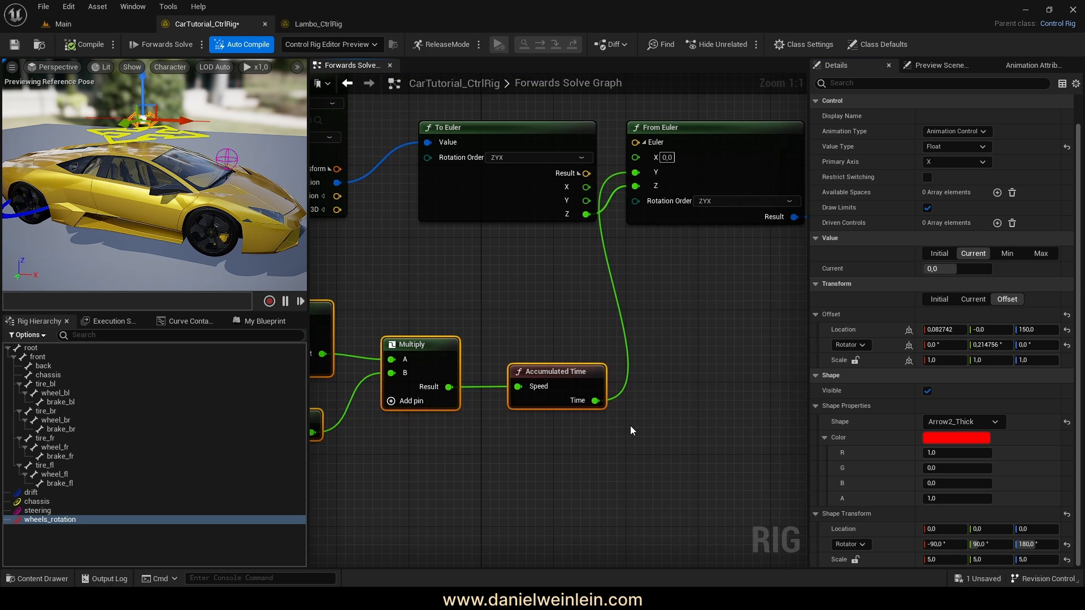
{"action": "right_click_drag", "start_coordinate": [703, 397], "coordinate": [531, 421]}
{"action": "right_click_drag", "start_coordinate": [616, 436], "coordinate": [471, 458]}
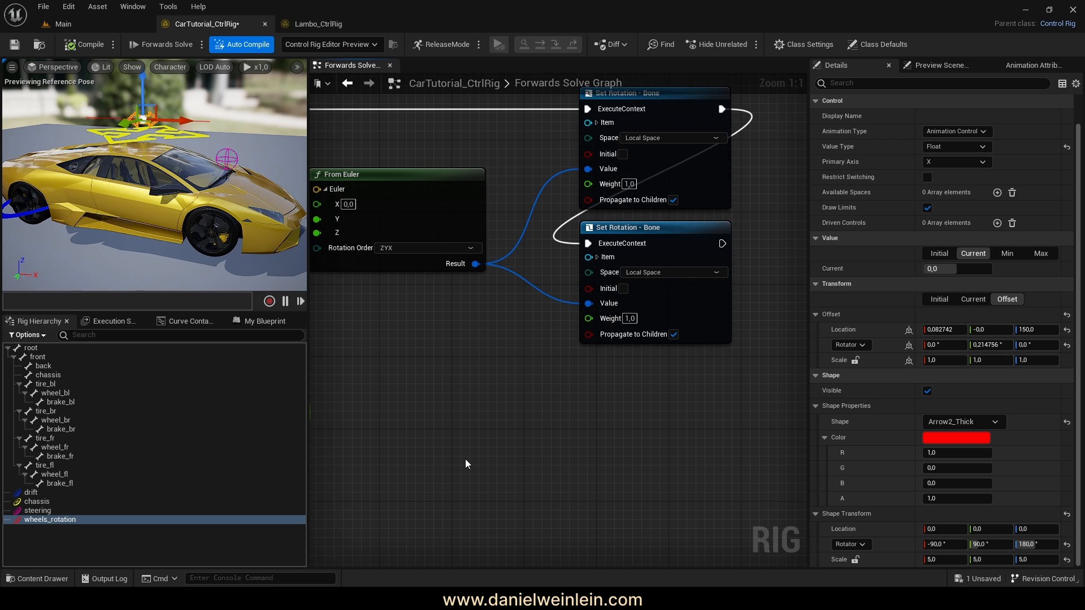
{"action": "left_click", "coordinate": [55, 420]}
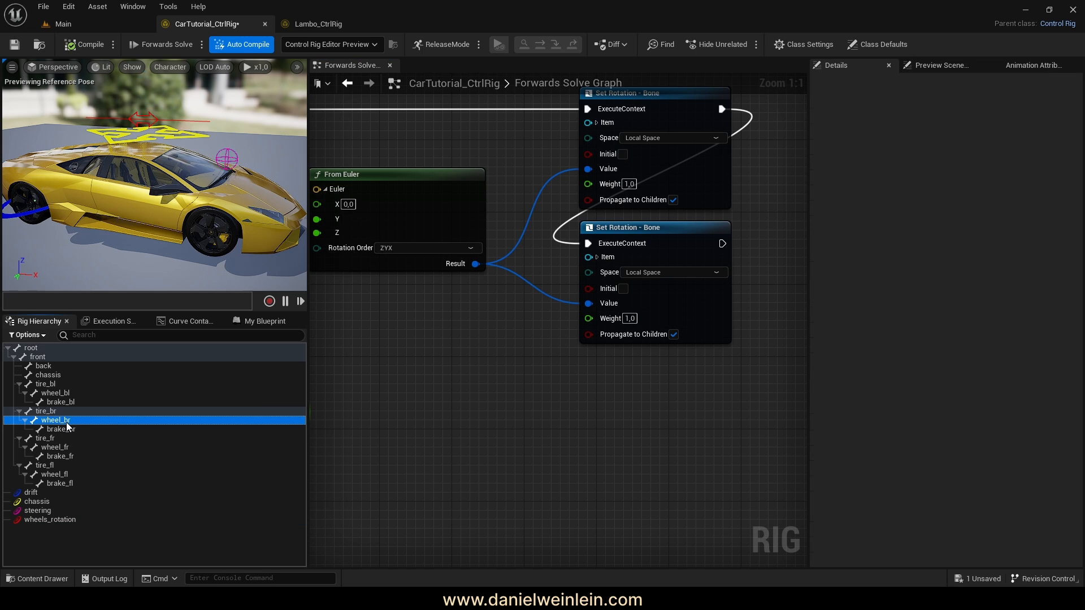
{"action": "left_click", "coordinate": [87, 394], "text": "ctrl"}
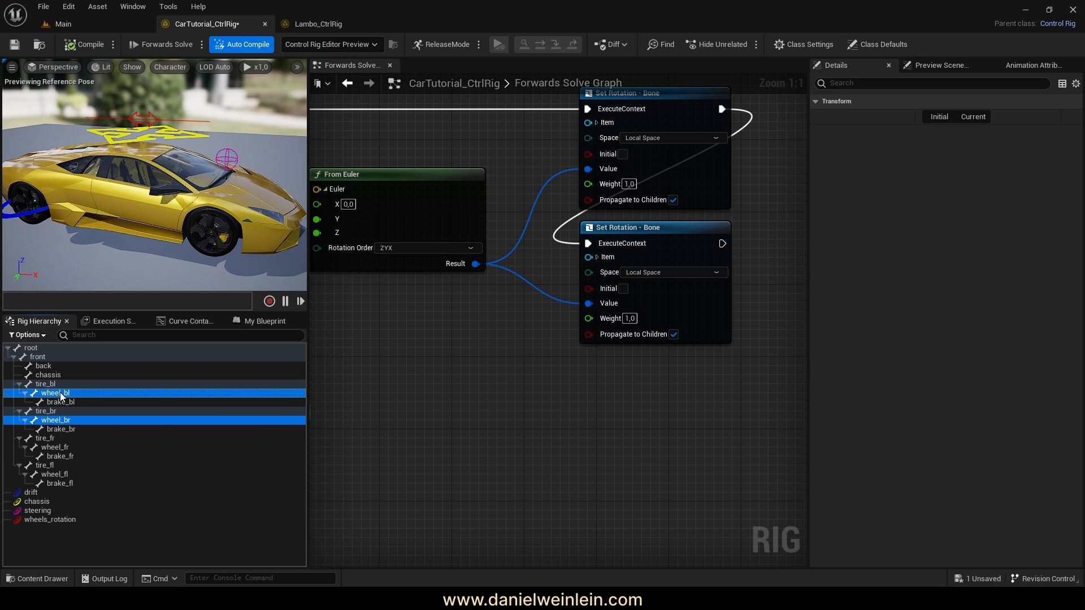
{"action": "left_click_drag", "start_coordinate": [62, 395], "coordinate": [618, 414]}
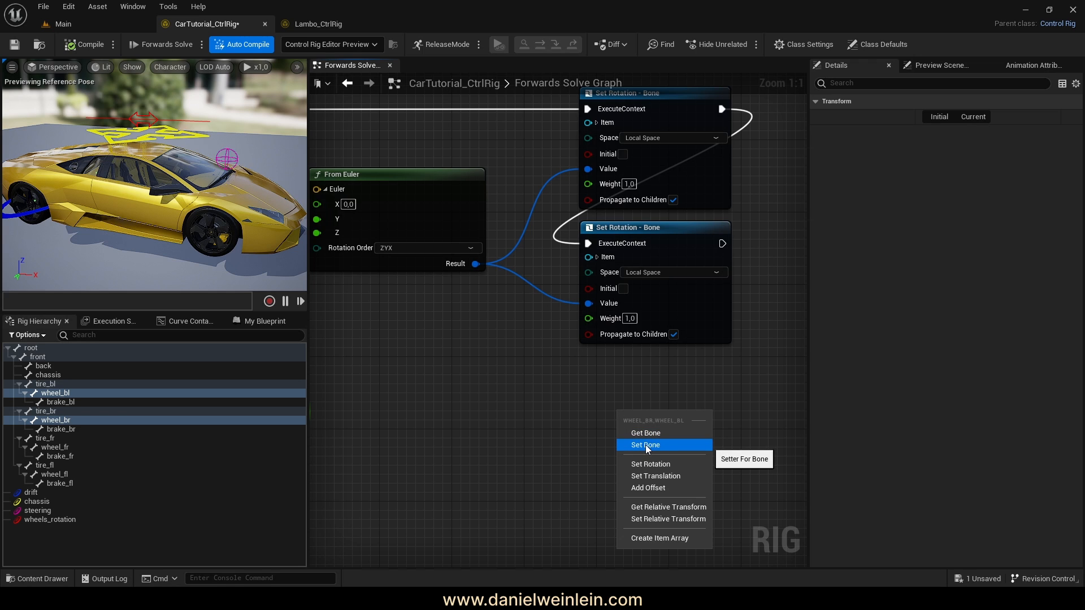
{"action": "left_click", "coordinate": [651, 464]}
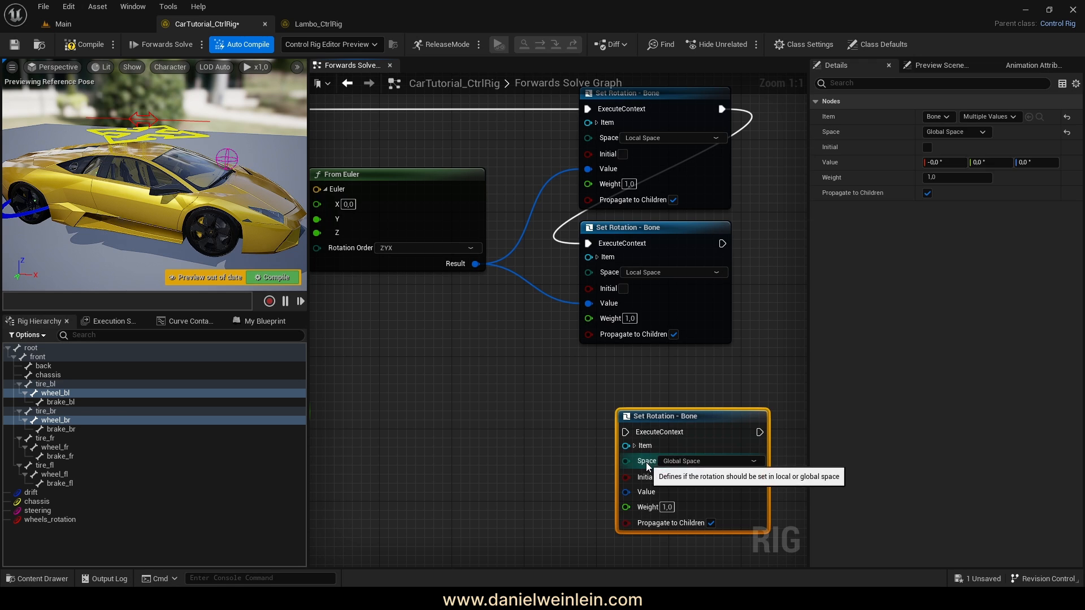
- Stack the wheel_br and wheel_bl Set Rotation nodes in a column beneath the two front wheel Set Rotation nodes
{"action": "scroll", "coordinate": [446, 408], "scroll_direction": "down", "scroll_amount": 1}
{"action": "scroll", "coordinate": [535, 460], "scroll_direction": "down", "scroll_amount": 1}
{"action": "left_click", "coordinate": [653, 480]}
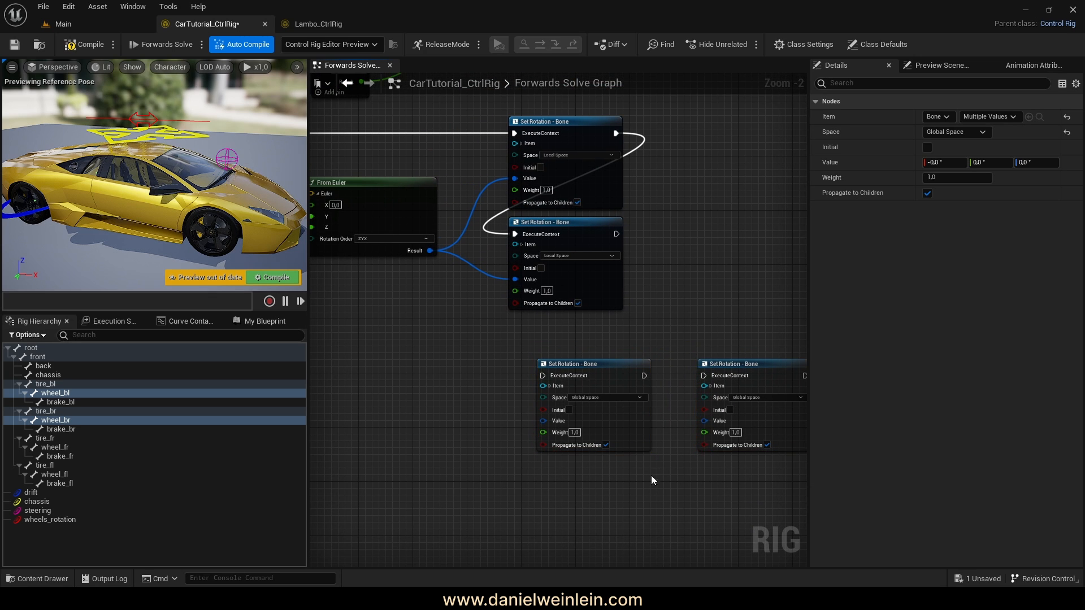
{"action": "mouse_move", "coordinate": [566, 323]}
{"action": "left_mouse_down"}
{"action": "mouse_move", "coordinate": [600, 366]}
{"action": "mouse_move", "coordinate": [570, 327]}
{"action": "left_mouse_up"}
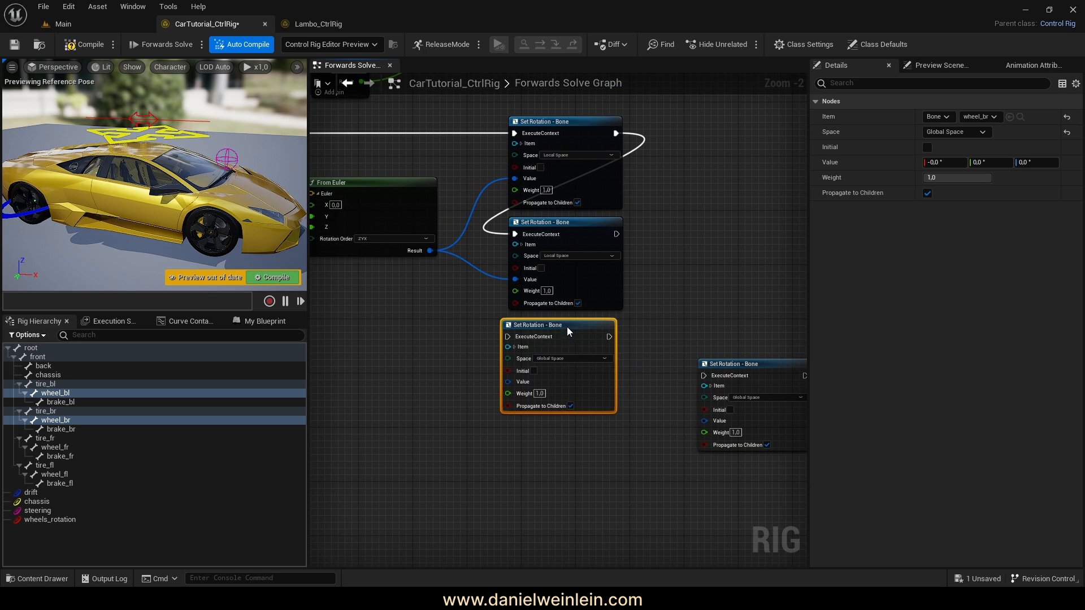
{"action": "left_click_drag", "start_coordinate": [701, 395], "coordinate": [509, 458]}
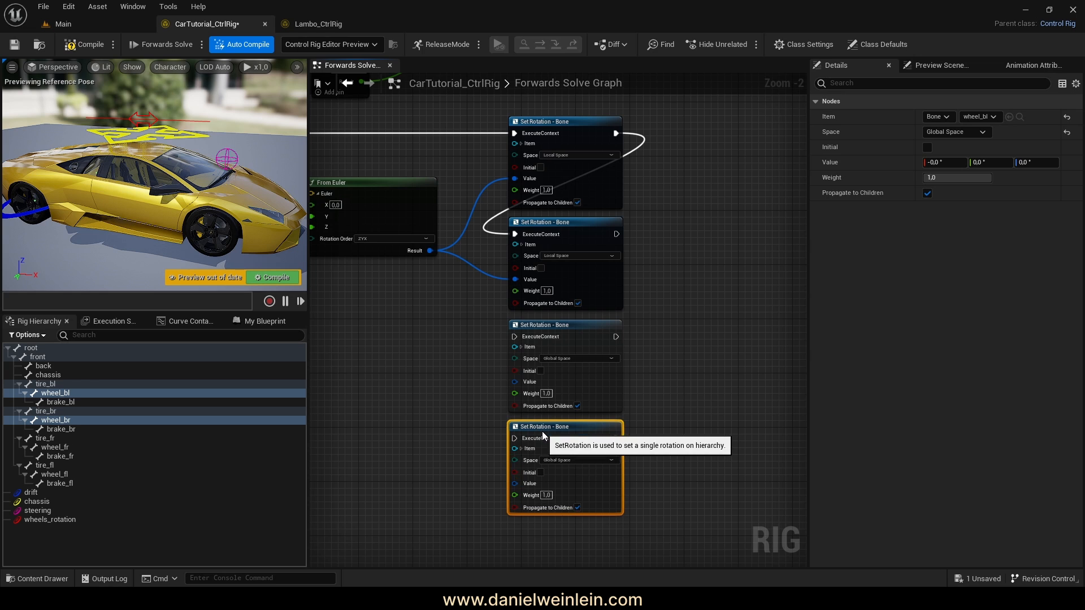
- Chain the execution flow from the second front wheel Set Rotation node through the wheel_br and wheel_bl nodes
{"action": "right_click_drag", "start_coordinate": [464, 457], "coordinate": [526, 452]}
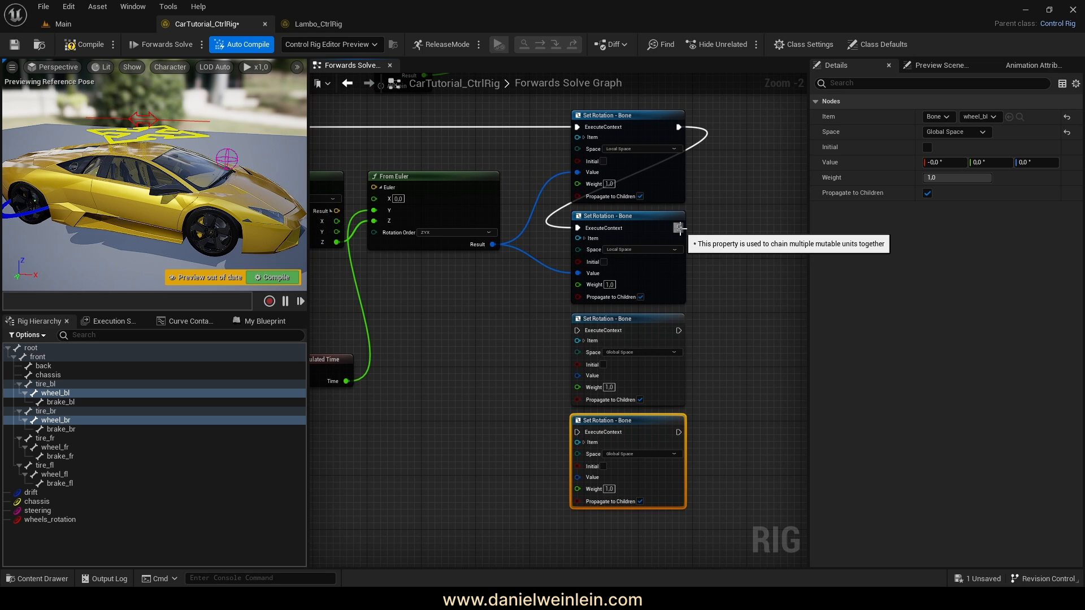
{"action": "left_click_drag", "start_coordinate": [678, 228], "coordinate": [578, 334]}
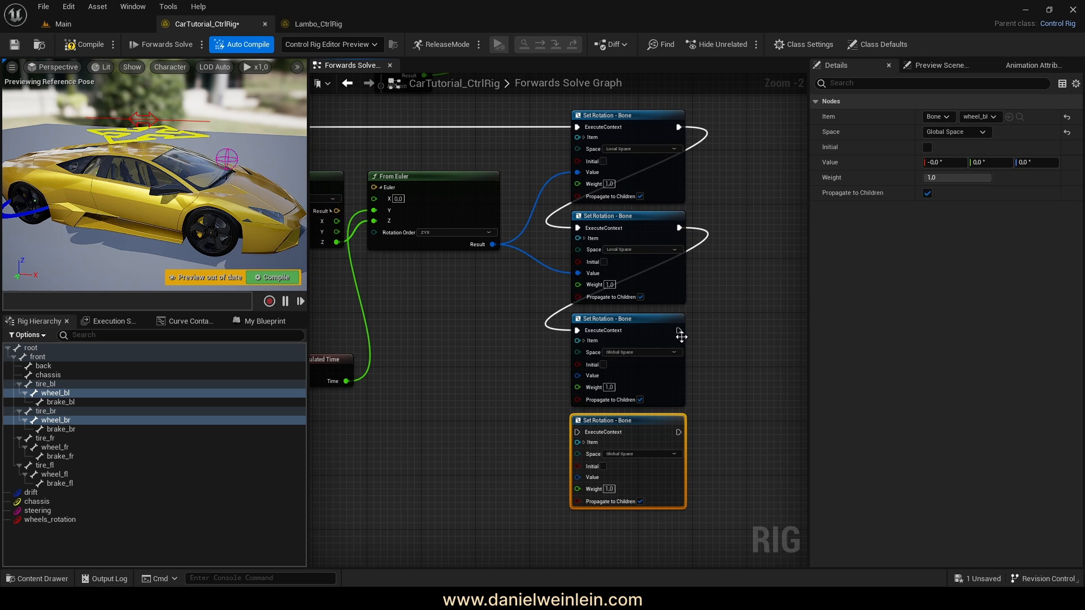
{"action": "left_click_drag", "start_coordinate": [679, 330], "coordinate": [578, 431]}
- Set the space of the wheel_br and wheel_bl Set Rotation nodes to Local Space
{"action": "right_click_drag", "start_coordinate": [524, 443], "coordinate": [602, 445]}
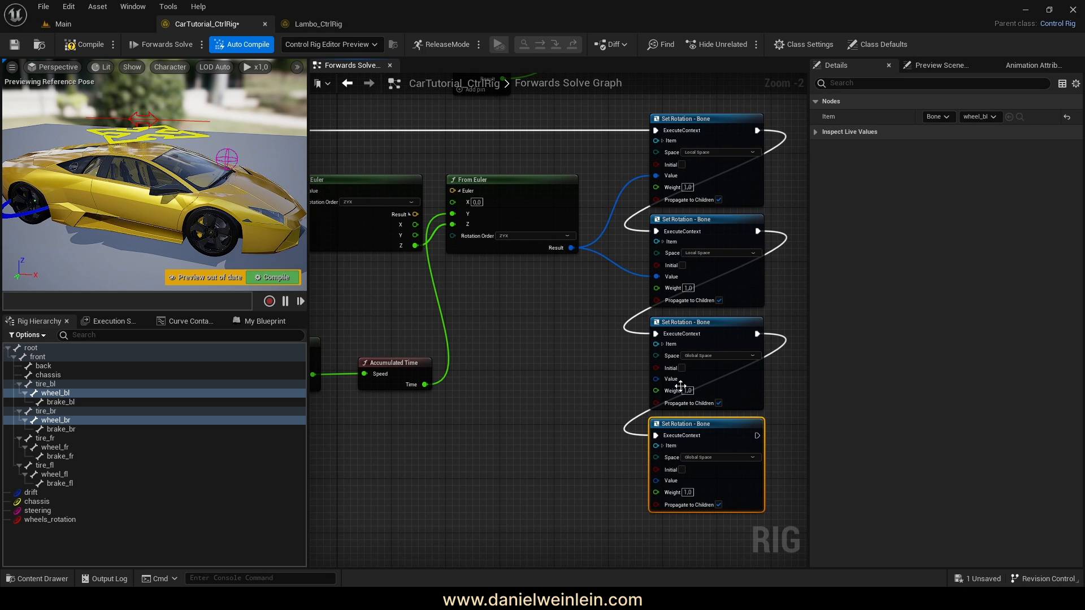
{"action": "left_click", "coordinate": [699, 360]}
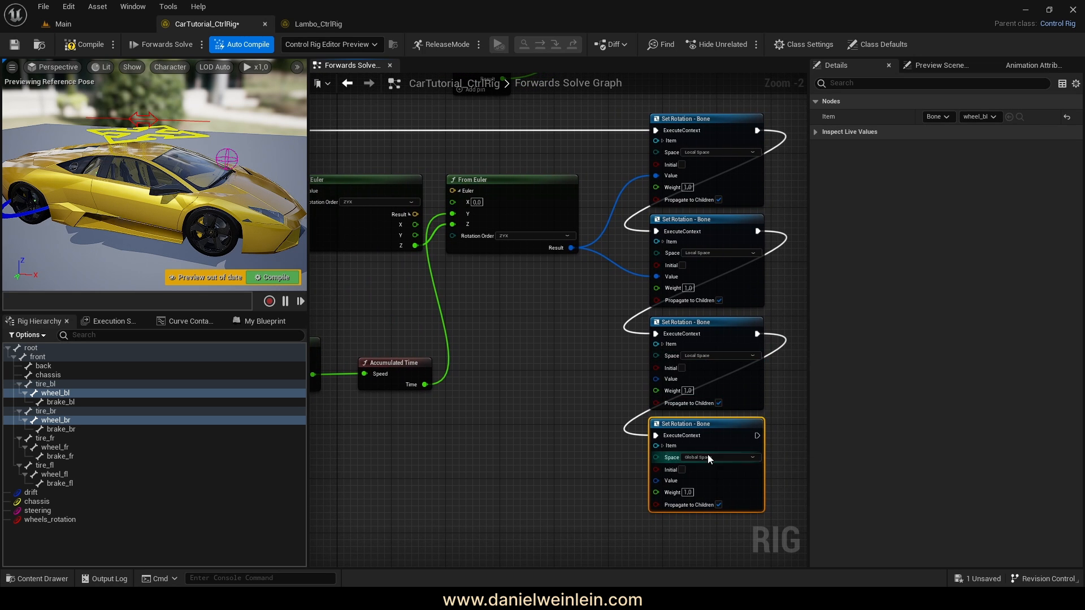
{"action": "left_click", "coordinate": [707, 456]}
{"action": "left_click", "coordinate": [700, 466]}
- Move the From Euler node slightly closer to the Set Rotation nodes
{"action": "right_click_drag", "start_coordinate": [519, 454], "coordinate": [520, 387]}
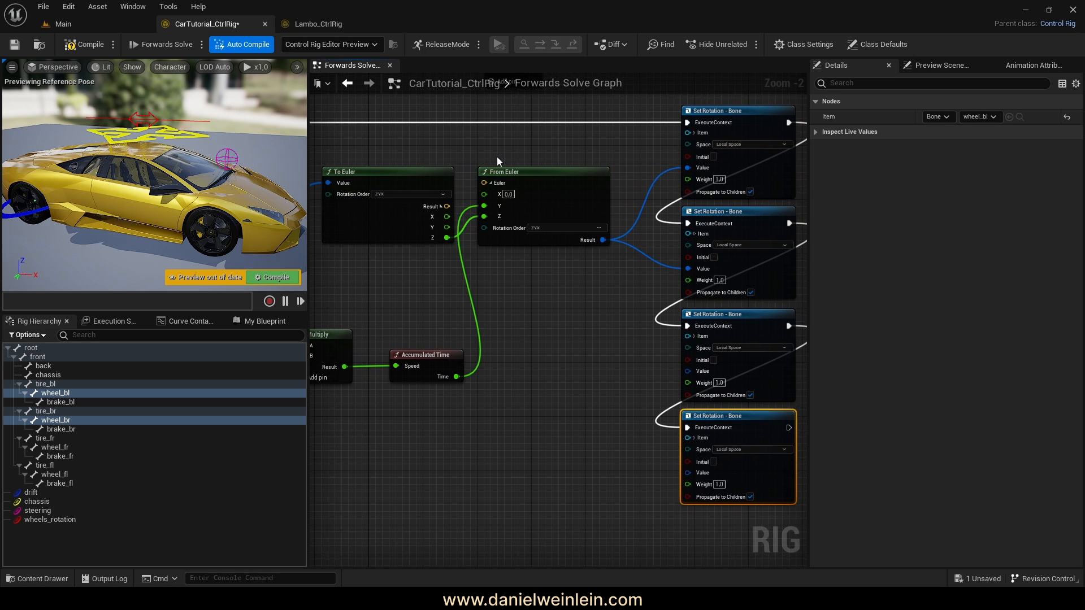
{"action": "left_click_drag", "start_coordinate": [497, 173], "coordinate": [510, 173]}
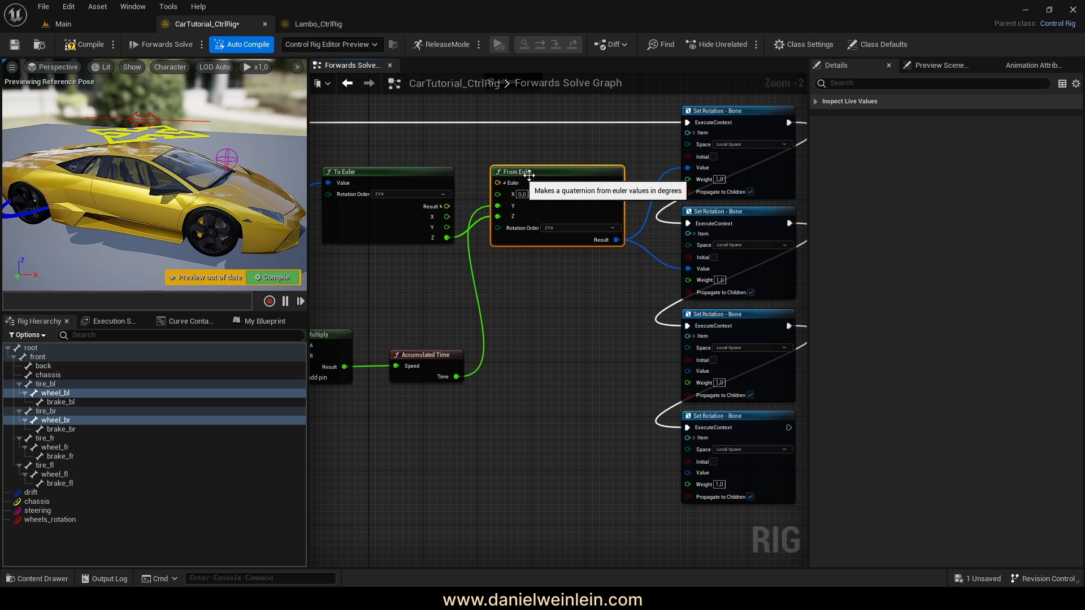
{"action": "right_click_drag", "start_coordinate": [430, 268], "coordinate": [611, 308]}
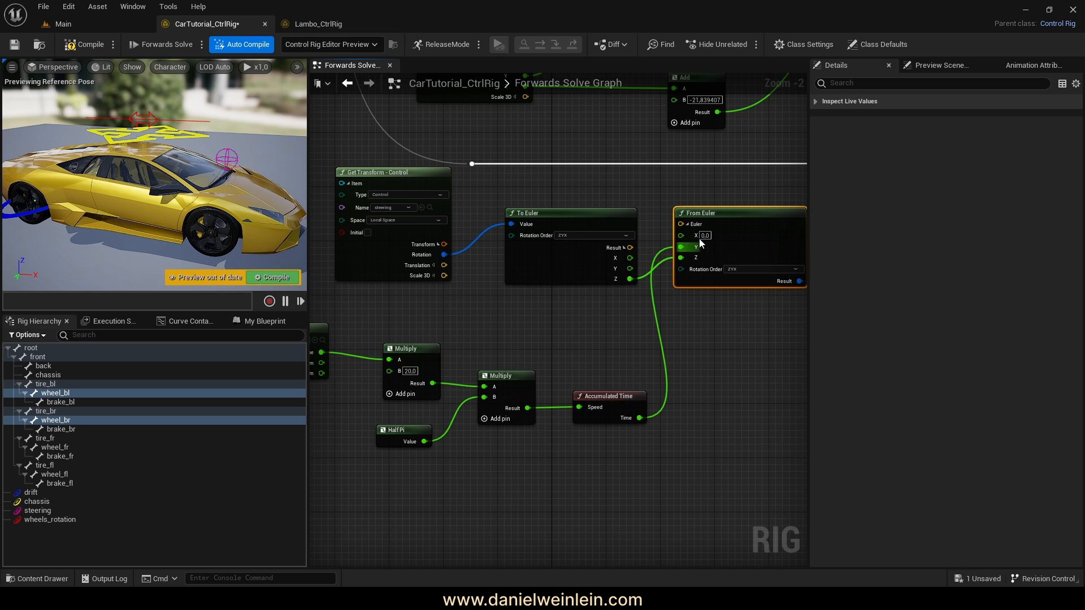
{"action": "right_click_drag", "start_coordinate": [700, 243], "coordinate": [660, 339]}
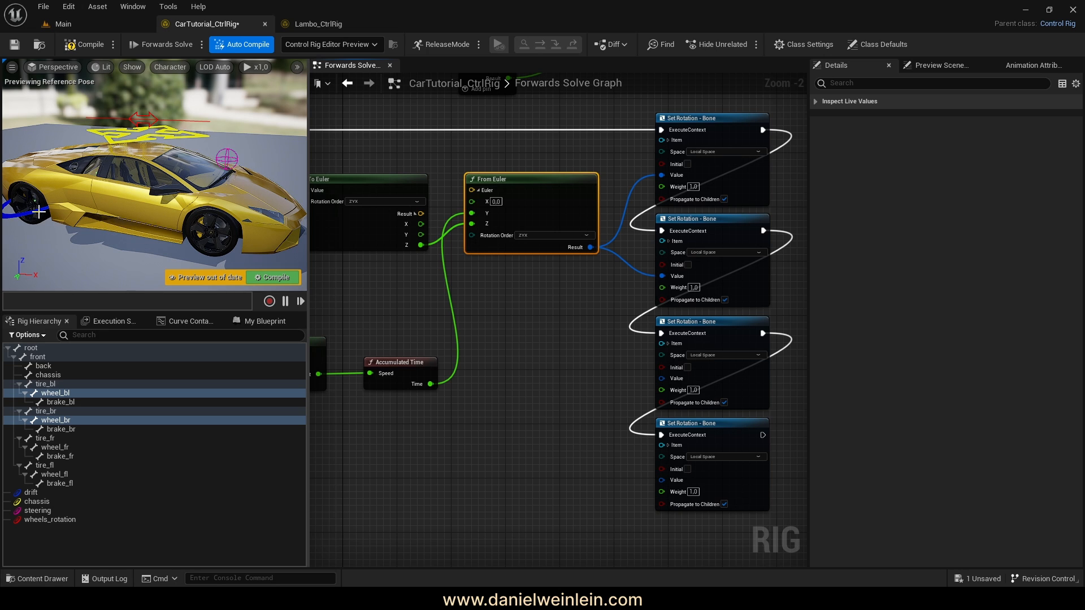
{"action": "right_click_drag", "start_coordinate": [515, 388], "coordinate": [509, 373]}
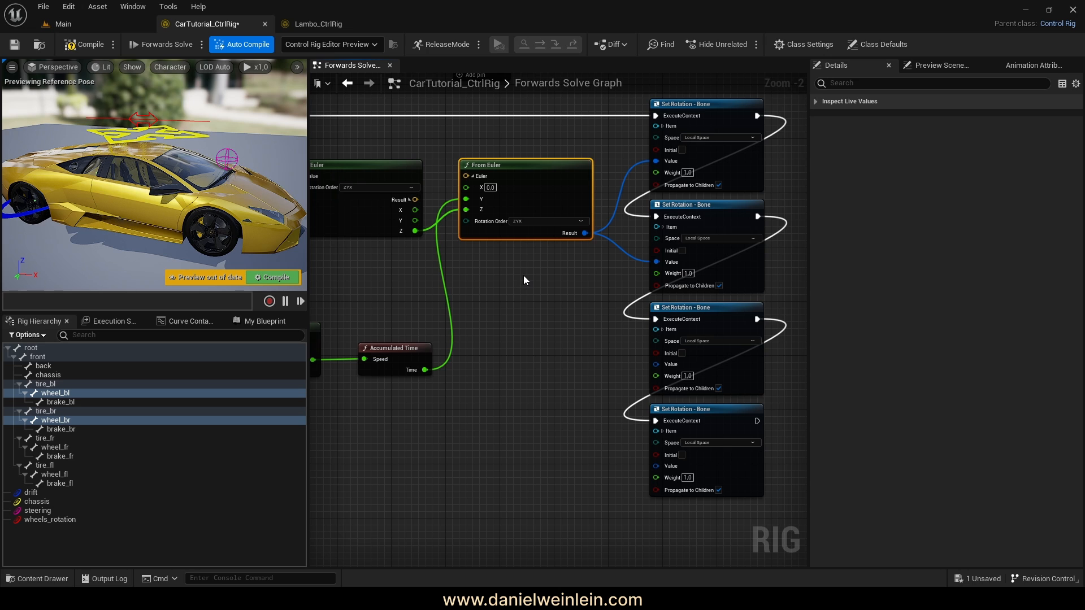
{"action": "right_click_drag", "start_coordinate": [523, 279], "coordinate": [541, 277]}
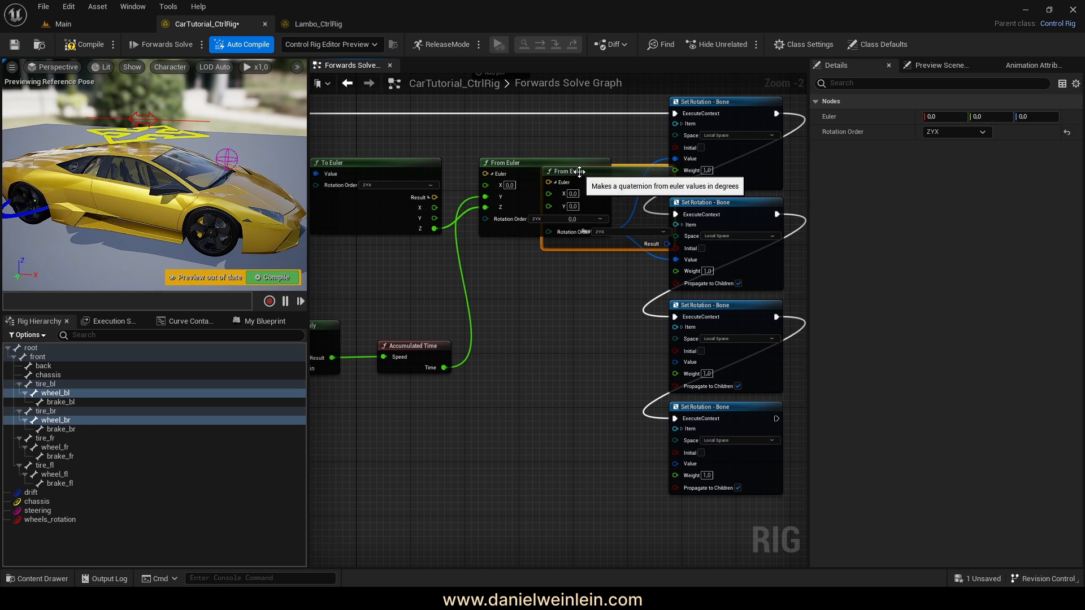
- Duplicate the From Euler node, place the copy below the original, and connect Accumulated Time's Time output to its Y
{"action": "key", "text": "ctrl+d"}
{"action": "left_click_drag", "start_coordinate": [543, 163], "coordinate": [533, 272]}
{"action": "right_click_drag", "start_coordinate": [472, 412], "coordinate": [518, 395]}
{"action": "left_click_drag", "start_coordinate": [499, 352], "coordinate": [541, 284]}
{"action": "right_click_drag", "start_coordinate": [651, 385], "coordinate": [564, 390]}
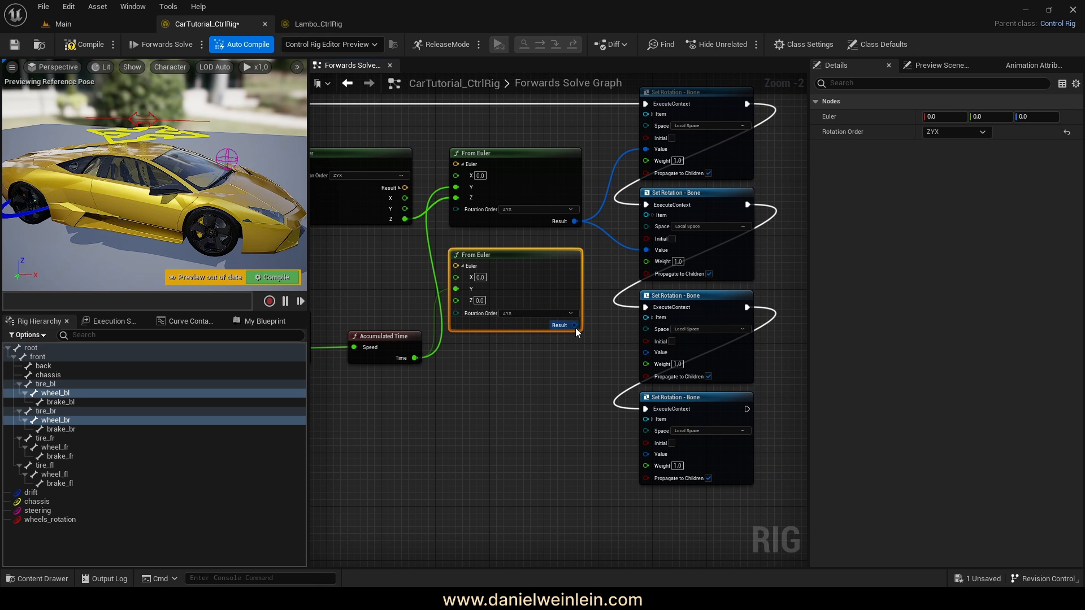
- Connect the duplicated From Euler's Result to the Value inputs of the wheel_br and wheel_bl Set Rotation nodes
{"action": "left_click_drag", "start_coordinate": [575, 325], "coordinate": [647, 457]}
{"action": "right_click_drag", "start_coordinate": [579, 429], "coordinate": [603, 369]}
{"action": "scroll", "coordinate": [603, 370], "scroll_direction": "down", "scroll_amount": 3}
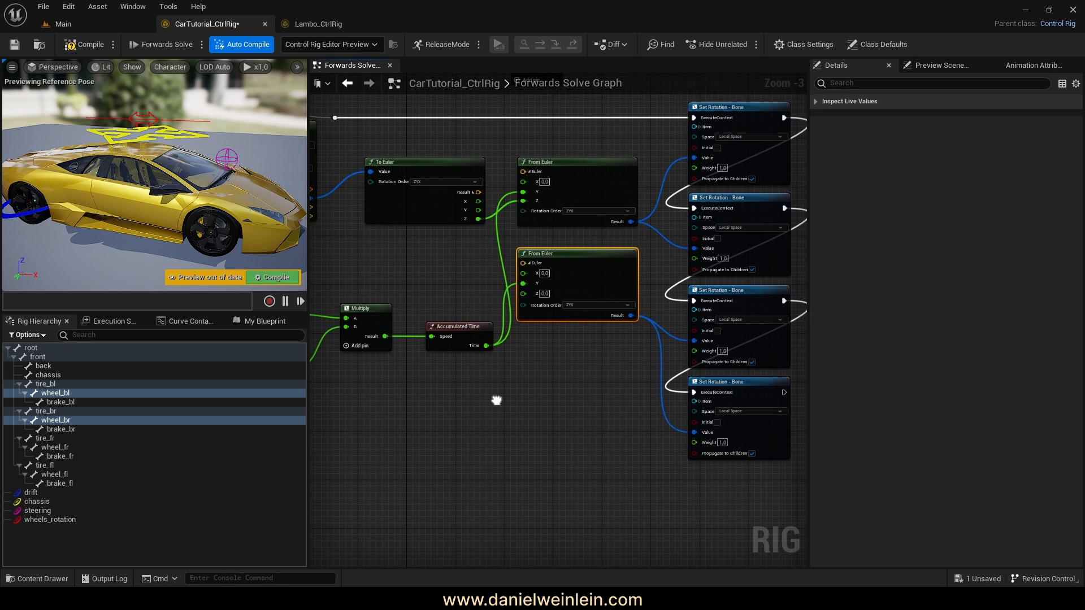
- Compile the rig and pull the wheels_rotation control forward to about 9.05 to check the spinning wheels and brakes up close
{"action": "left_click", "coordinate": [274, 279]}
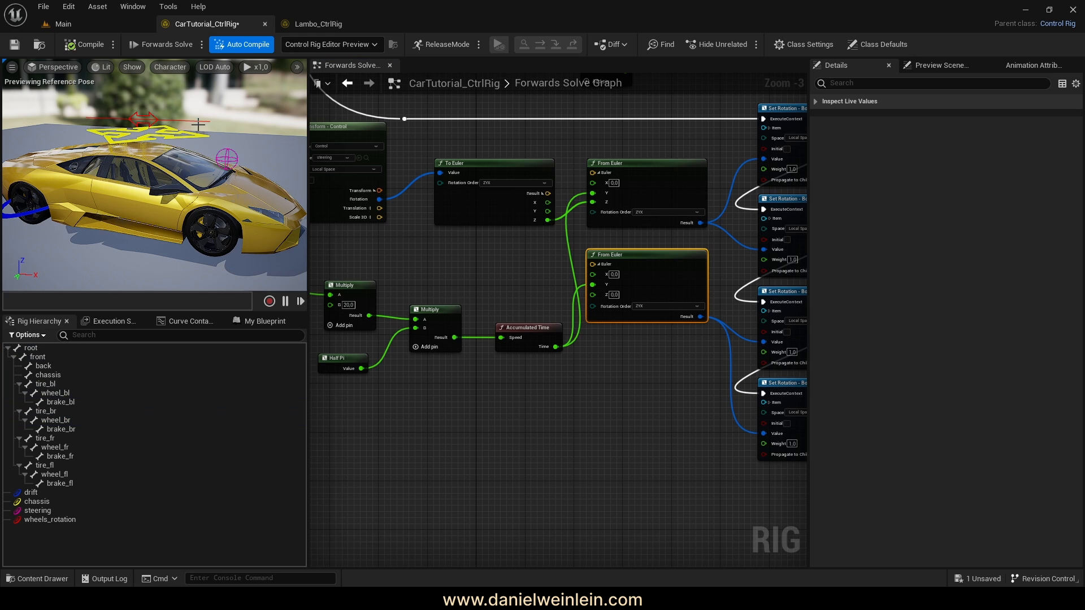
{"action": "left_click", "coordinate": [148, 117]}
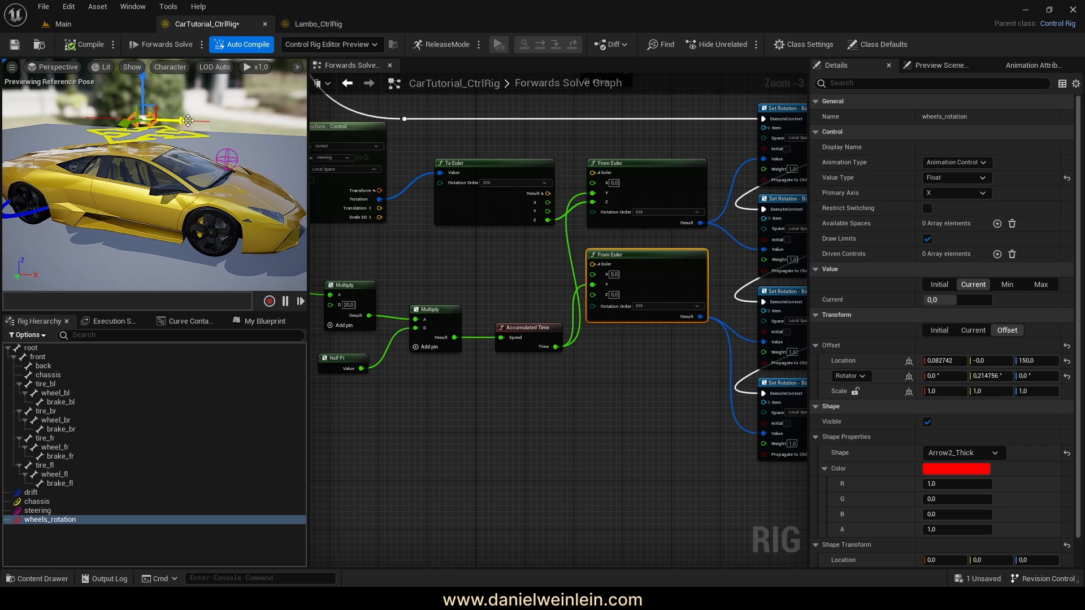
{"action": "left_click_drag", "start_coordinate": [188, 120], "coordinate": [192, 124]}
{"action": "right_click_drag", "start_coordinate": [153, 175], "coordinate": [49, 183]}
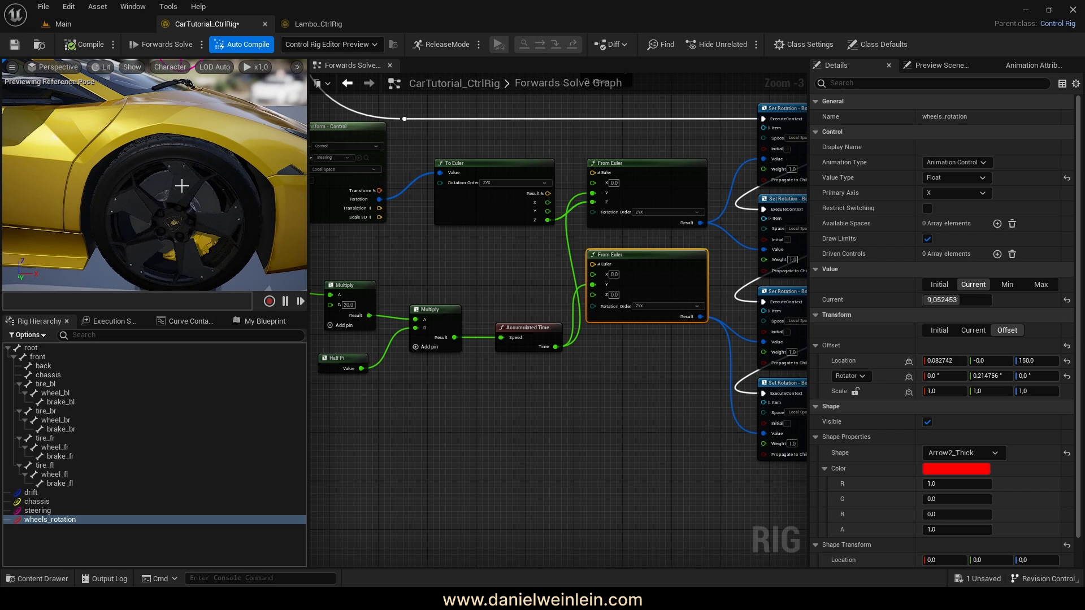
{"action": "scroll", "coordinate": [193, 192], "scroll_direction": "down", "scroll_amount": 5}
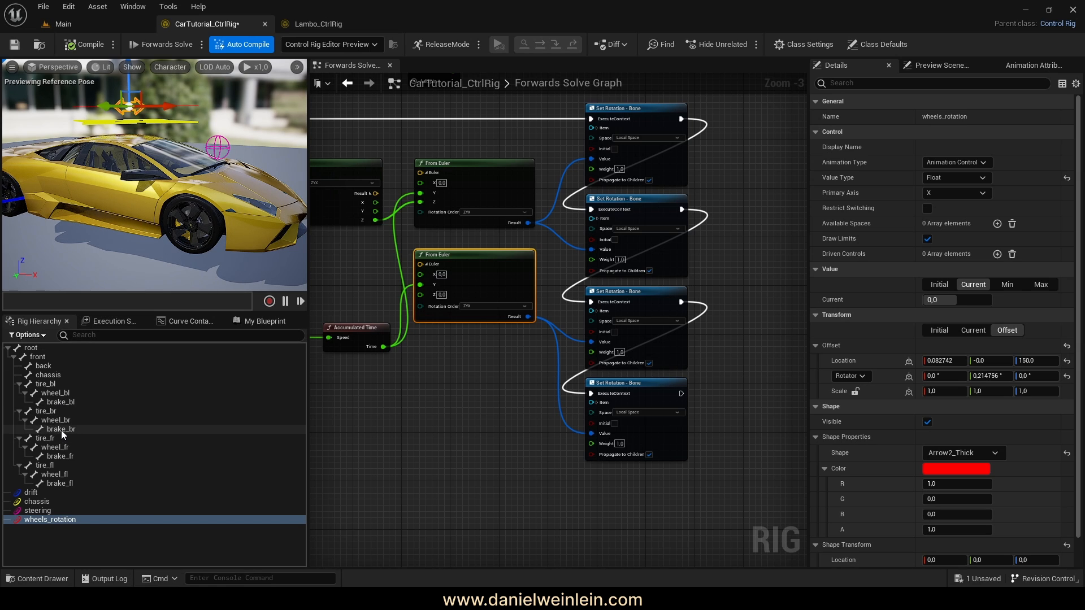
- Disable Propagate to Children on all four wheel Set Rotation nodes
{"action": "right_click_drag", "start_coordinate": [389, 385], "coordinate": [357, 419]}
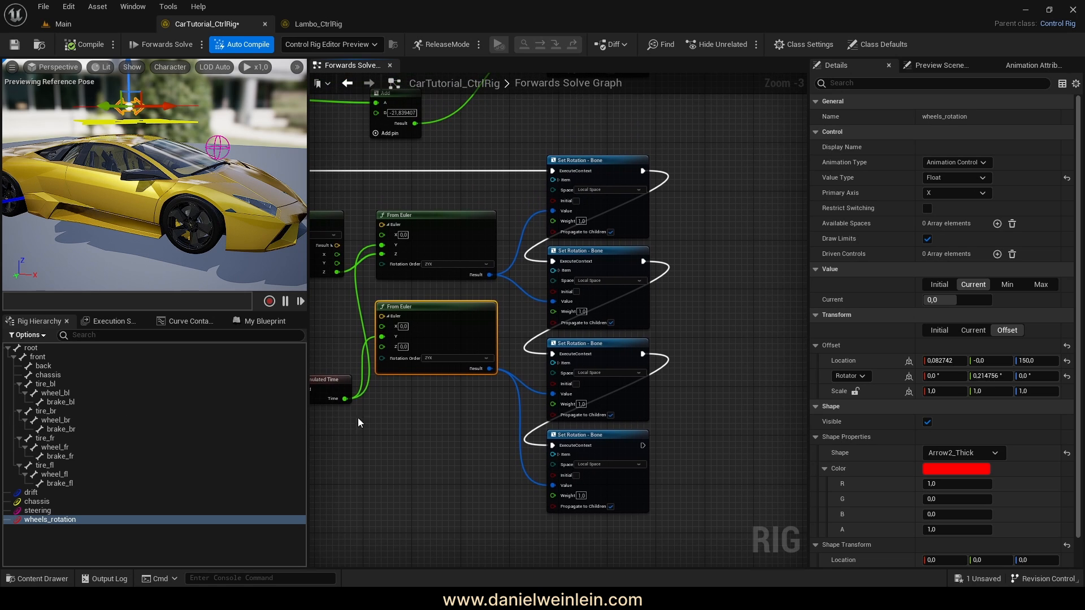
{"action": "scroll", "coordinate": [683, 248], "scroll_direction": "up", "scroll_amount": 3}
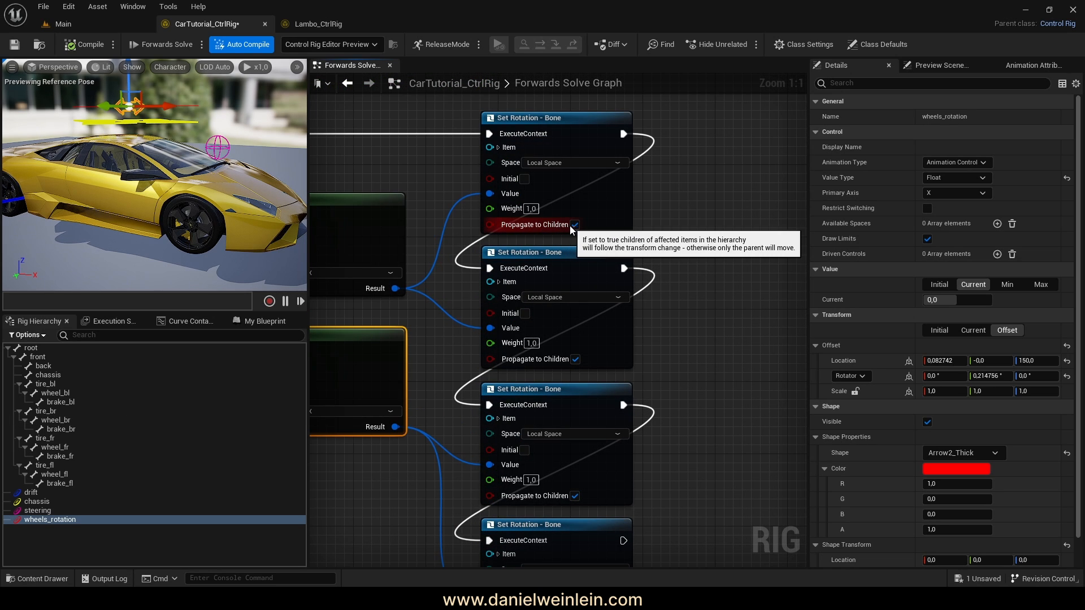
{"action": "left_click", "coordinate": [575, 225]}
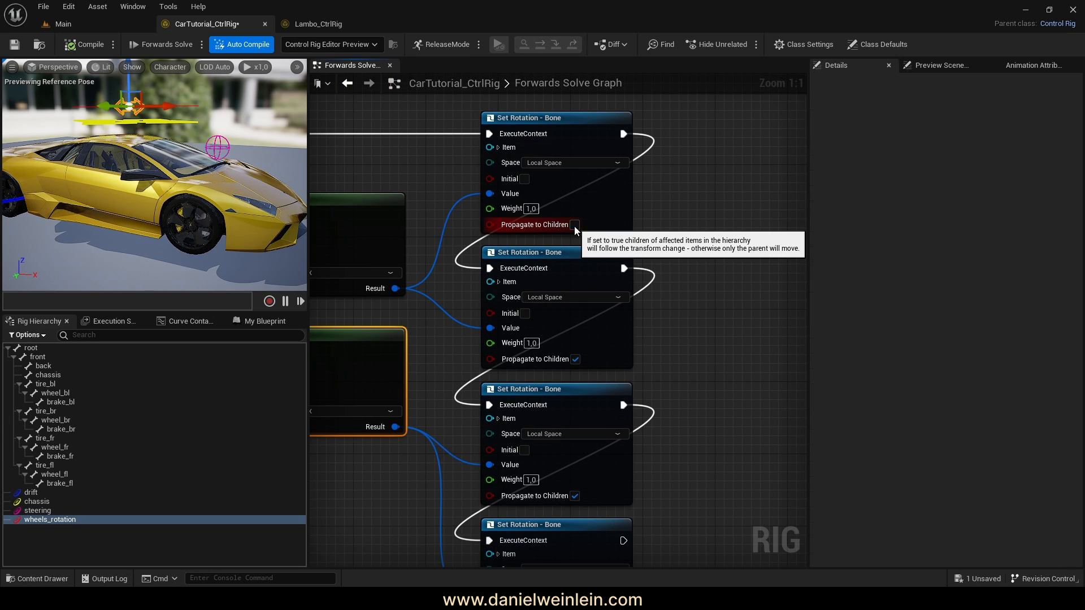
{"action": "left_click", "coordinate": [576, 361]}
{"action": "right_click_drag", "start_coordinate": [583, 485], "coordinate": [594, 343]}
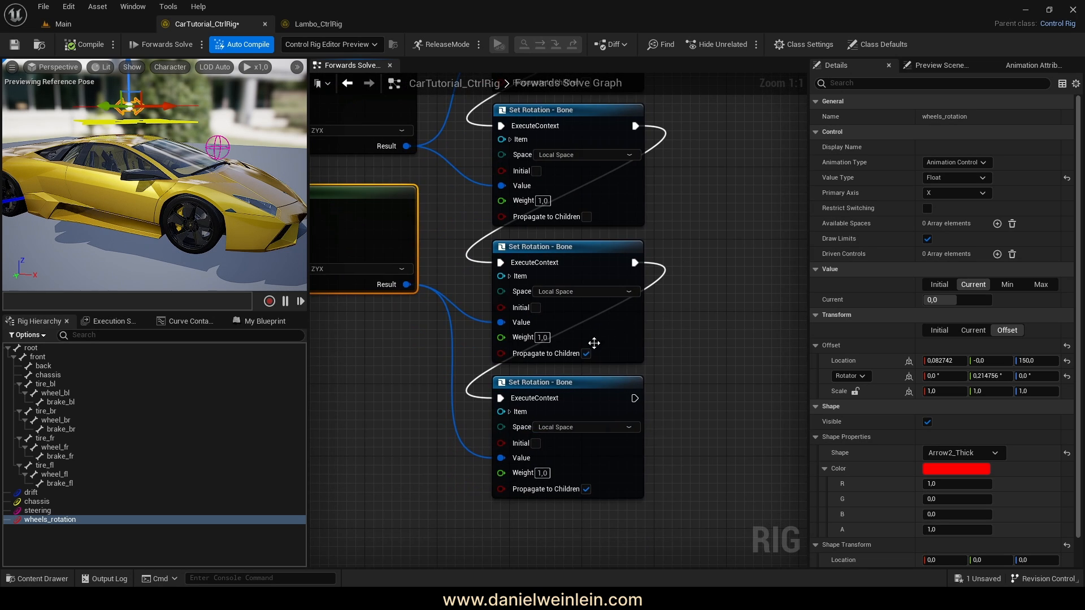
{"action": "left_click", "coordinate": [586, 354]}
{"action": "left_click", "coordinate": [587, 489]}
- Widen the preview, test wheels_rotation at about 9.4 forward and -10.9 in reverse, and reset its current value to default
{"action": "left_click_drag", "start_coordinate": [309, 242], "coordinate": [469, 242]}
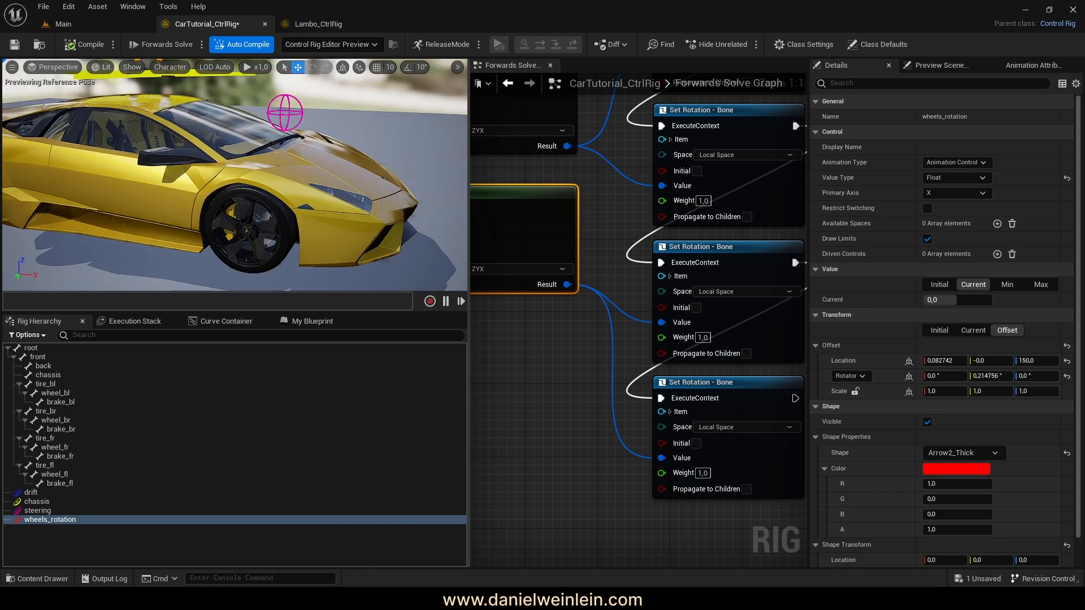
{"action": "right_click_drag", "start_coordinate": [210, 154], "coordinate": [200, 88]}
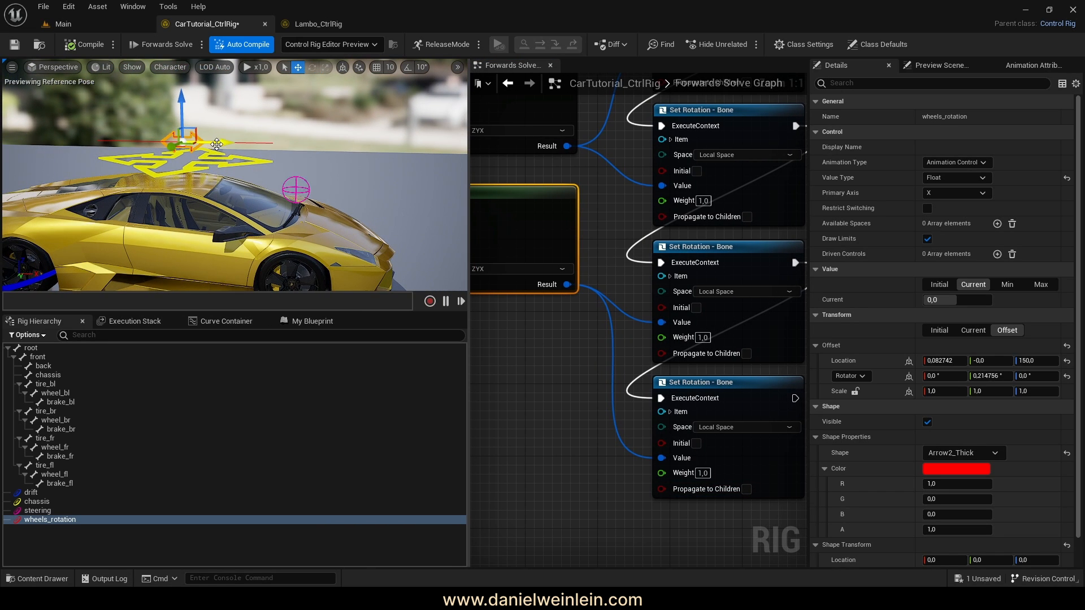
{"action": "left_click_drag", "start_coordinate": [218, 140], "coordinate": [226, 141]}
{"action": "right_click_drag", "start_coordinate": [266, 251], "coordinate": [268, 278]}
{"action": "right_click_drag", "start_coordinate": [311, 222], "coordinate": [326, 227]}
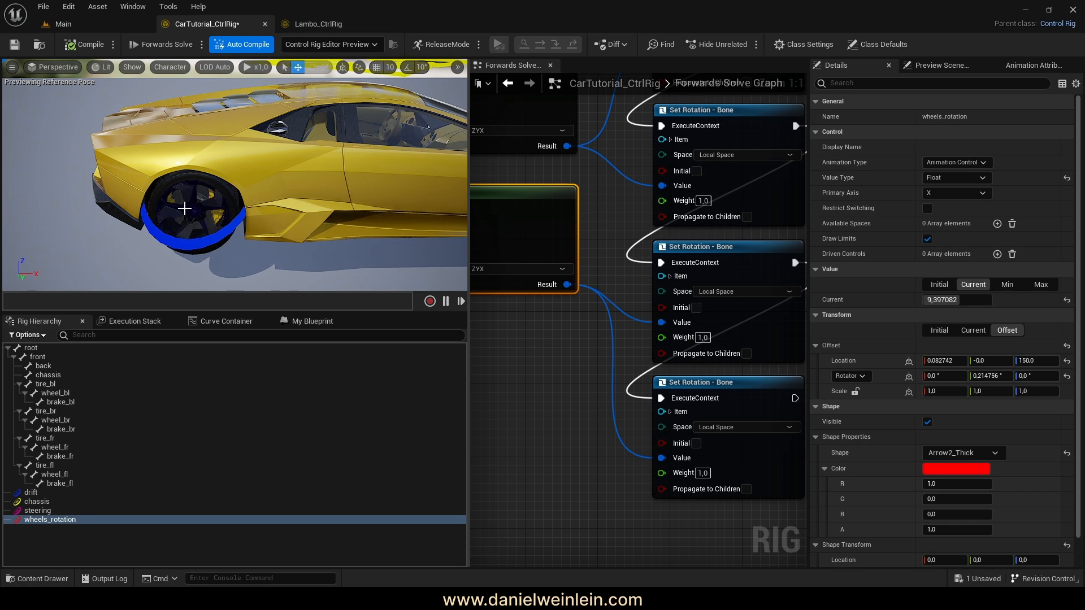
{"action": "right_click_drag", "start_coordinate": [274, 196], "coordinate": [270, 167]}
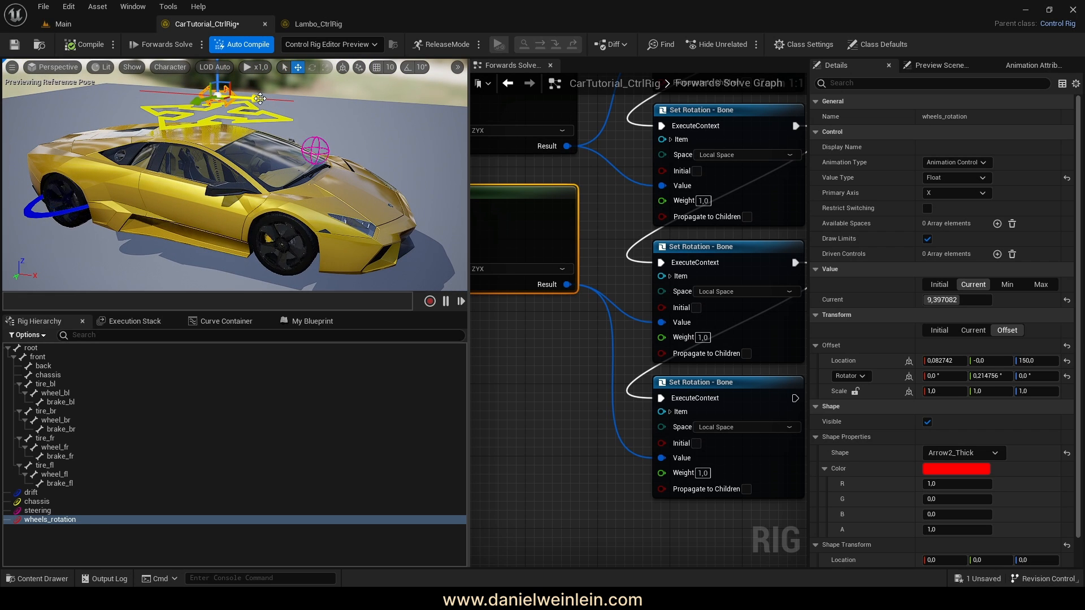
{"action": "left_click_drag", "start_coordinate": [260, 98], "coordinate": [299, 175]}
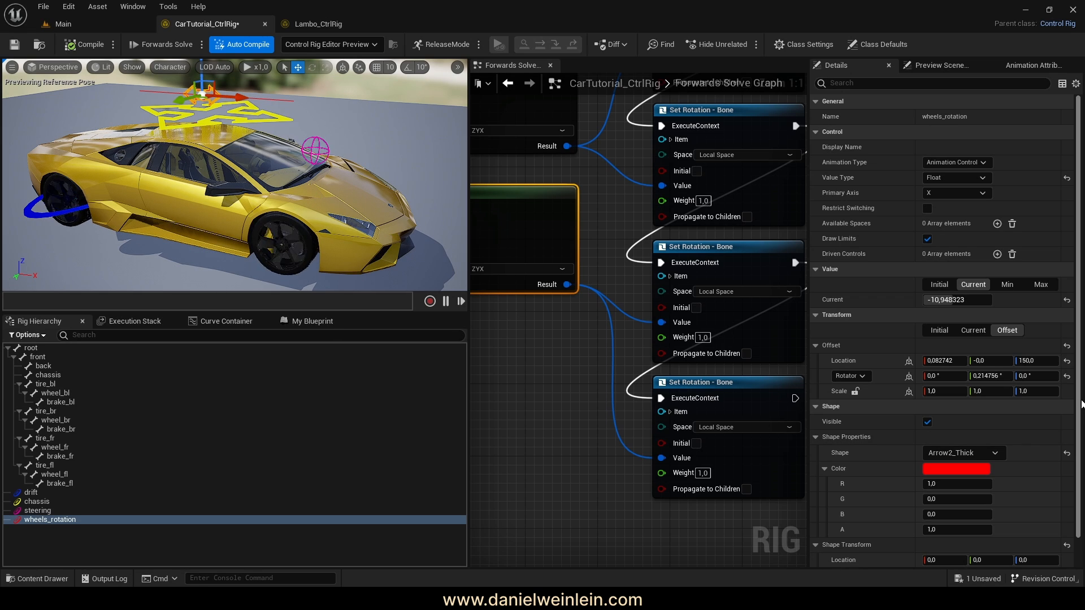
{"action": "left_click", "coordinate": [1066, 299]}
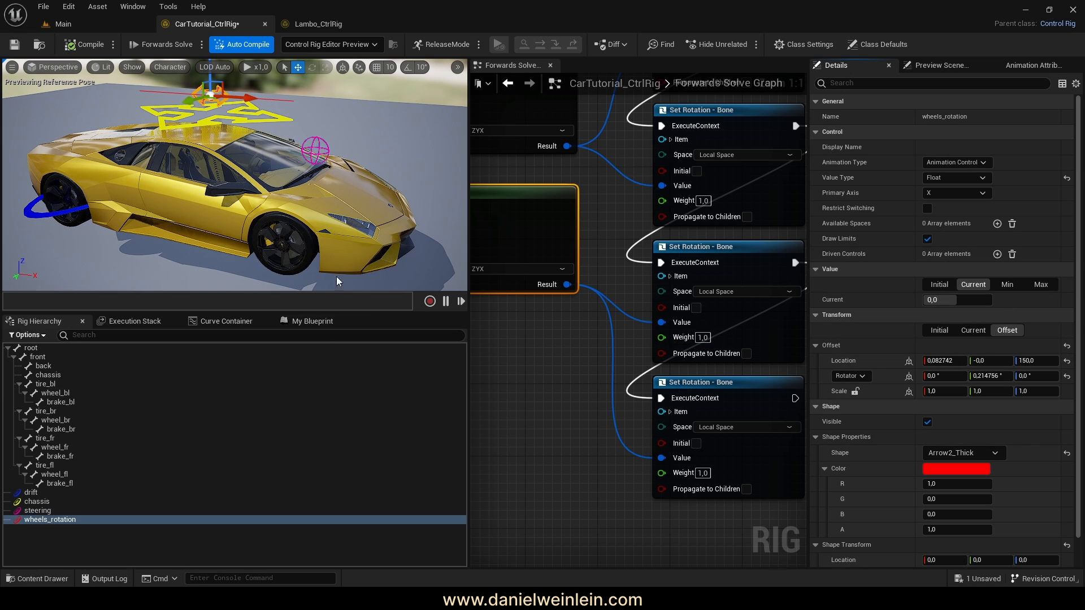
- Select the steering control and rotate it around its vertical axis to test how the front wheels turn
{"action": "right_click_drag", "start_coordinate": [312, 198], "coordinate": [373, 196]}
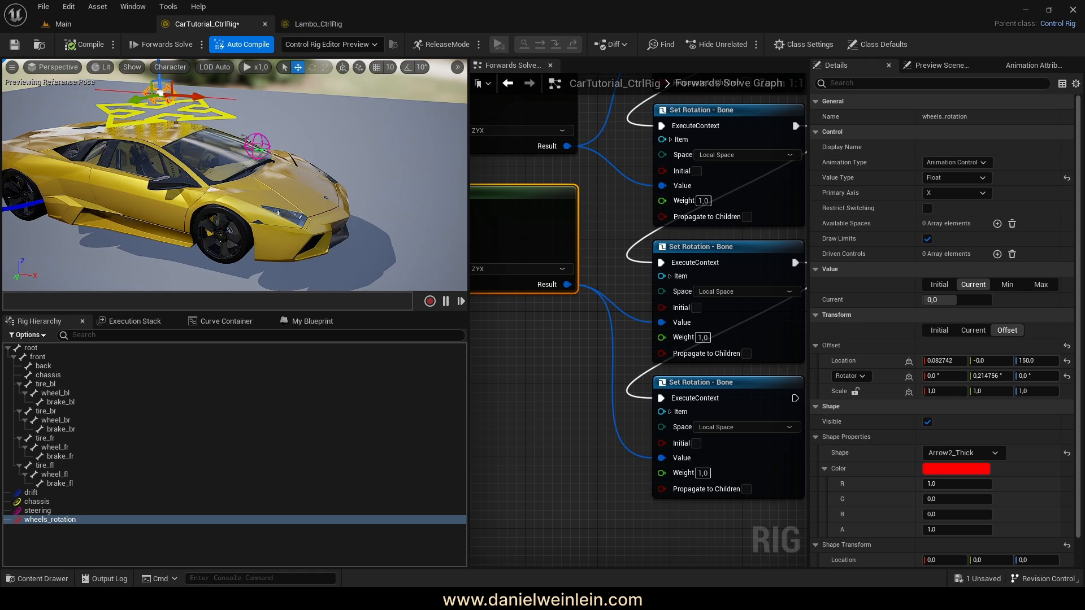
{"action": "left_click", "coordinate": [265, 152]}
{"action": "left_click", "coordinate": [312, 67]}
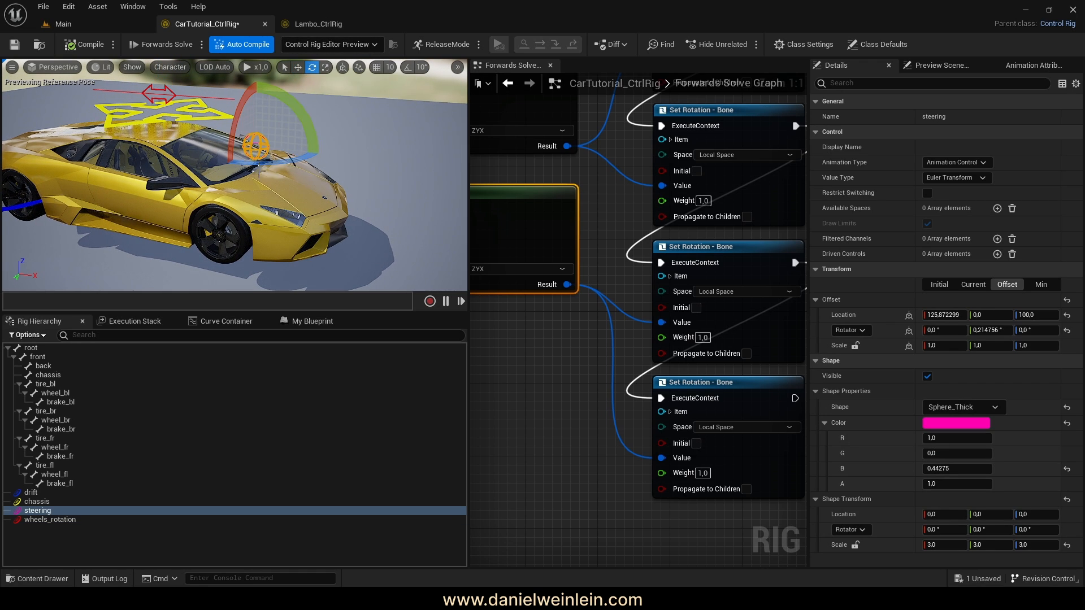
{"action": "left_click_drag", "start_coordinate": [258, 165], "coordinate": [322, 163]}
- Widen the graph area and set the Rotation Order of the front wheels' From Euler node to XYZ
{"action": "right_click_drag", "start_coordinate": [553, 384], "coordinate": [713, 429]}
{"action": "scroll", "coordinate": [656, 426], "scroll_direction": "down", "scroll_amount": 1}
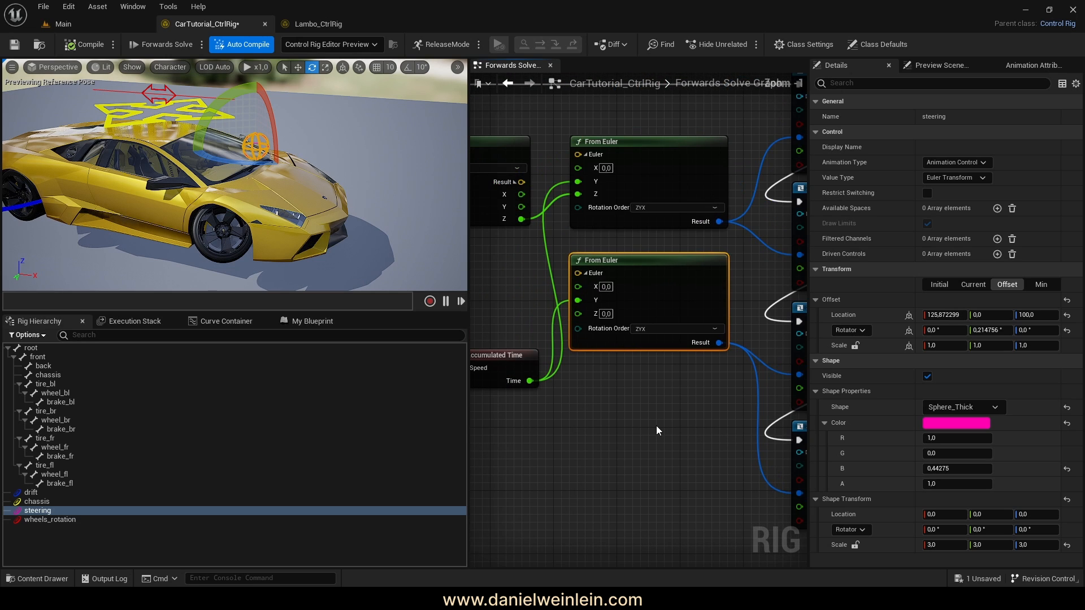
{"action": "right_click_drag", "start_coordinate": [535, 228], "coordinate": [548, 295]}
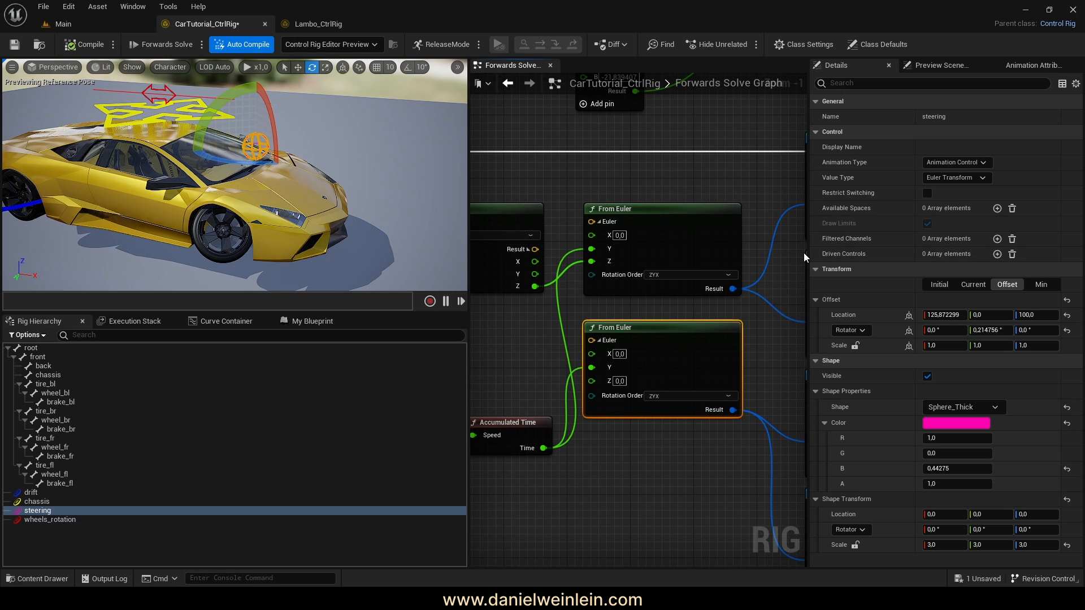
{"action": "left_click_drag", "start_coordinate": [807, 274], "coordinate": [986, 277]}
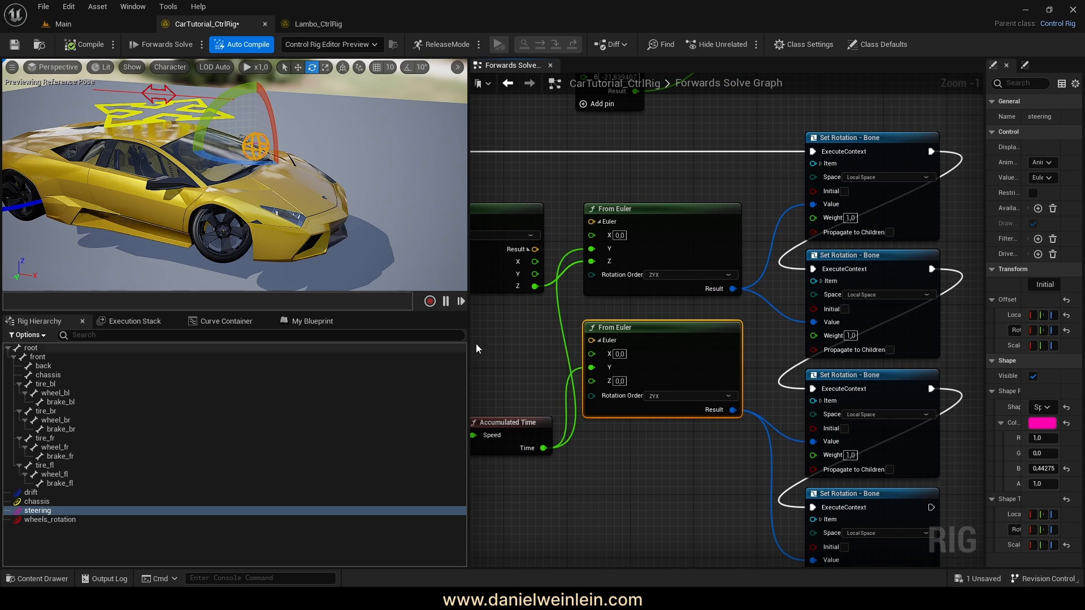
{"action": "right_click_drag", "start_coordinate": [476, 344], "coordinate": [582, 337]}
{"action": "left_click_drag", "start_coordinate": [469, 272], "coordinate": [388, 275]}
{"action": "right_click_drag", "start_coordinate": [515, 328], "coordinate": [441, 334]}
{"action": "scroll", "coordinate": [628, 290], "scroll_direction": "up", "scroll_amount": 1}
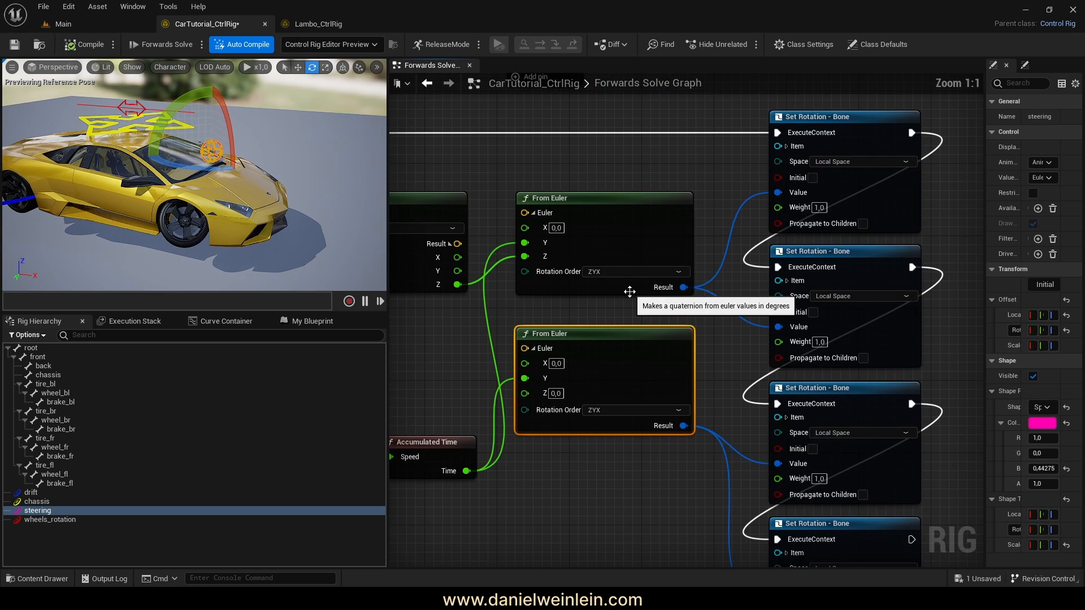
{"action": "right_click_drag", "start_coordinate": [592, 296], "coordinate": [612, 323]}
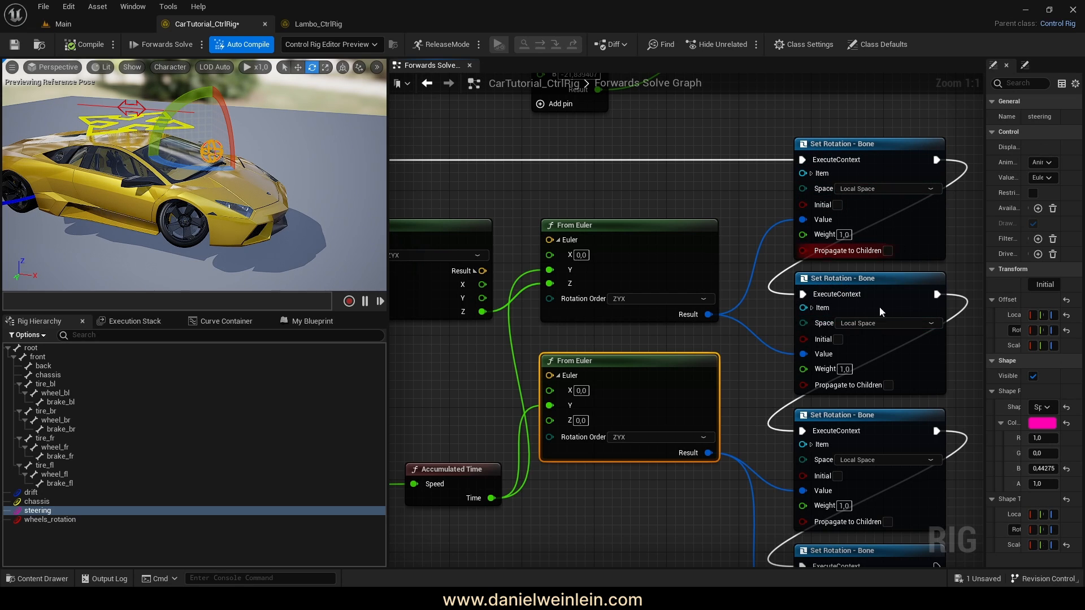
{"action": "left_click", "coordinate": [626, 299]}
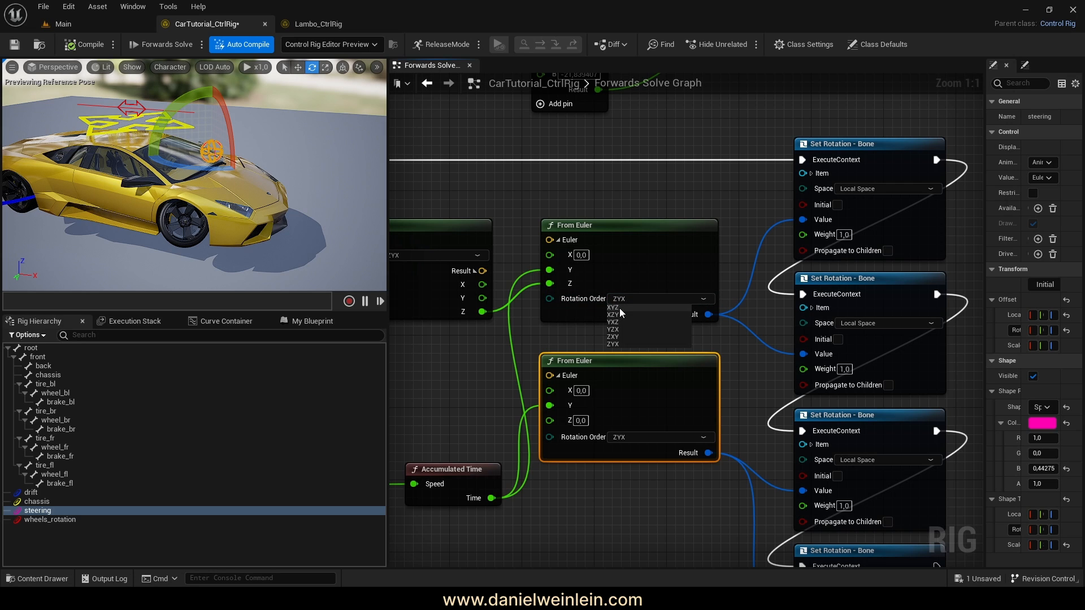
{"action": "left_click", "coordinate": [620, 308]}
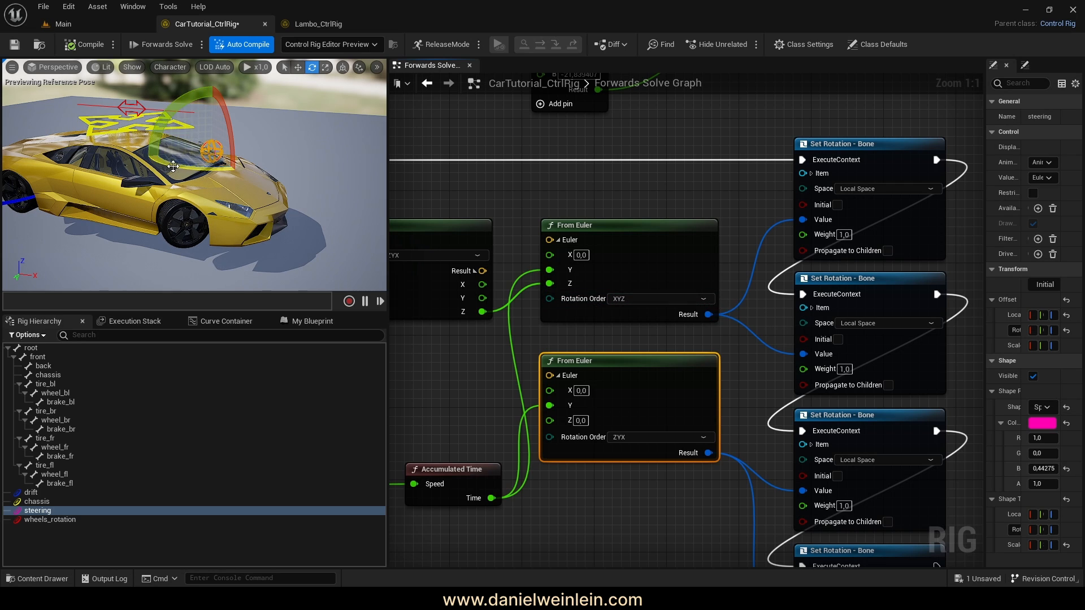
- Rotate the steering control slightly and pull wheels_rotation forward to about 13.94 to test steering and spinning together
{"action": "mouse_move", "coordinate": [181, 167]}
{"action": "left_mouse_down"}
{"action": "mouse_move", "coordinate": [243, 167]}
{"action": "mouse_move", "coordinate": [192, 167]}
{"action": "left_mouse_up"}
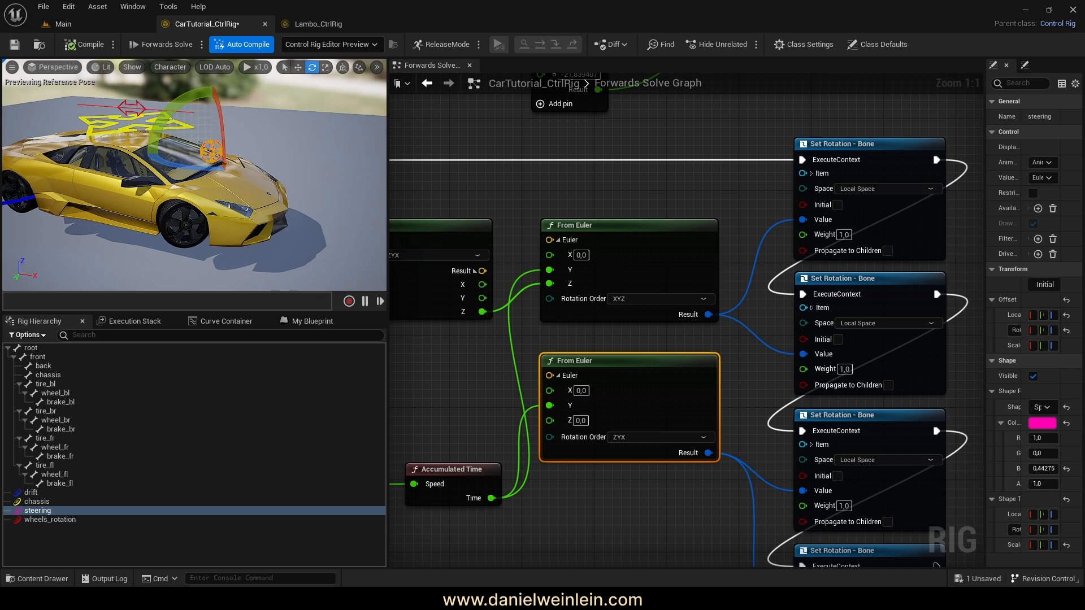
{"action": "left_click", "coordinate": [168, 109]}
{"action": "left_click_drag", "start_coordinate": [170, 111], "coordinate": [177, 112]}
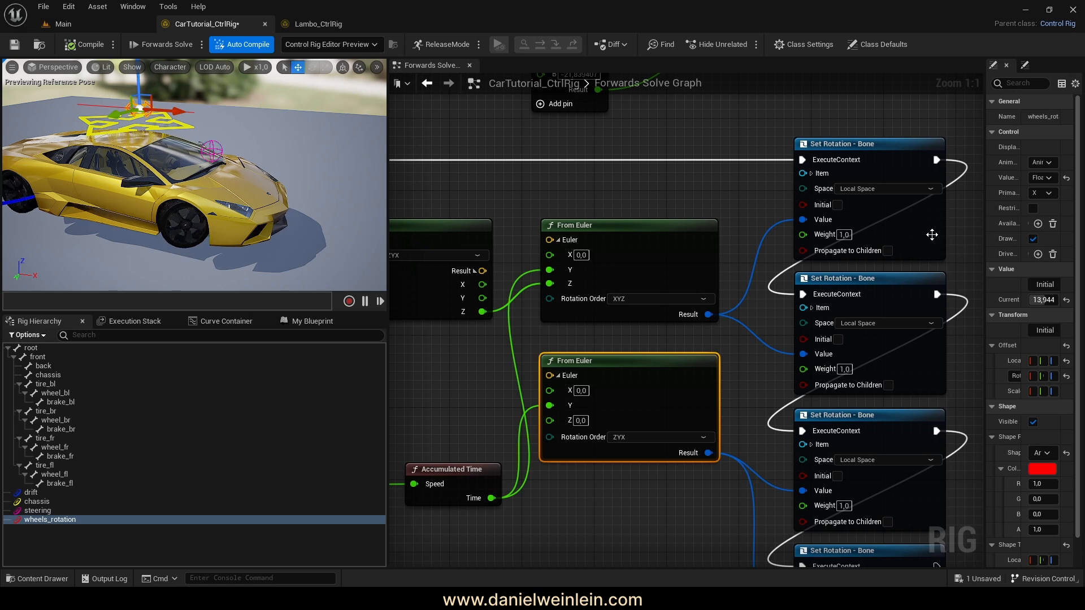
{"action": "left_click_drag", "start_coordinate": [985, 250], "coordinate": [775, 264]}
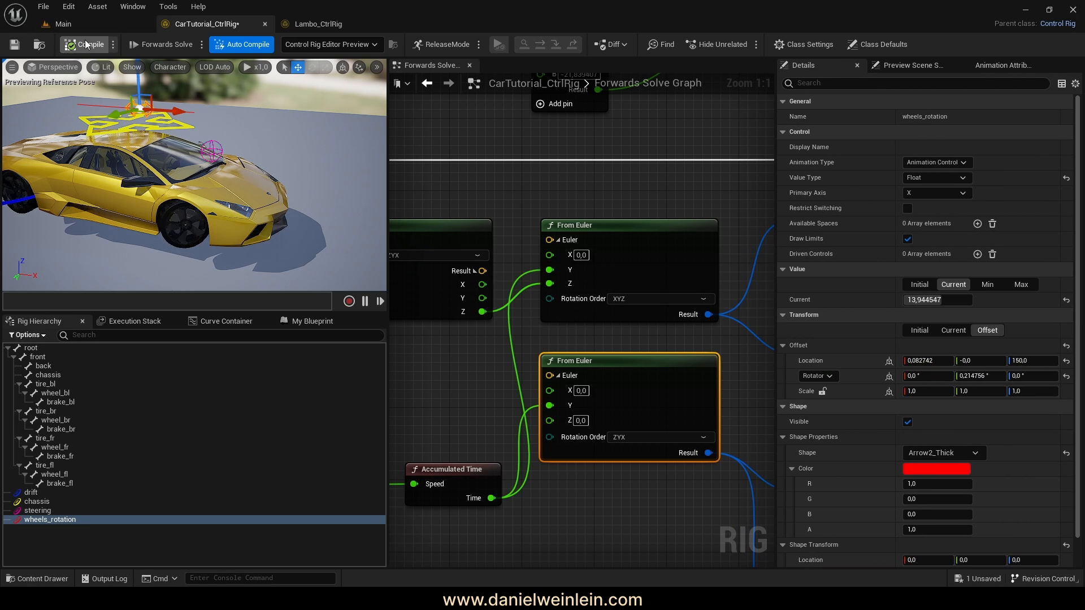
- Compile the rig and turn the steering control while viewing the front wheel up close to check its brake
{"action": "left_click", "coordinate": [122, 100]}
{"action": "right_click_drag", "start_coordinate": [161, 167], "coordinate": [149, 166]}
{"action": "right_click_drag", "start_coordinate": [635, 489], "coordinate": [491, 363]}
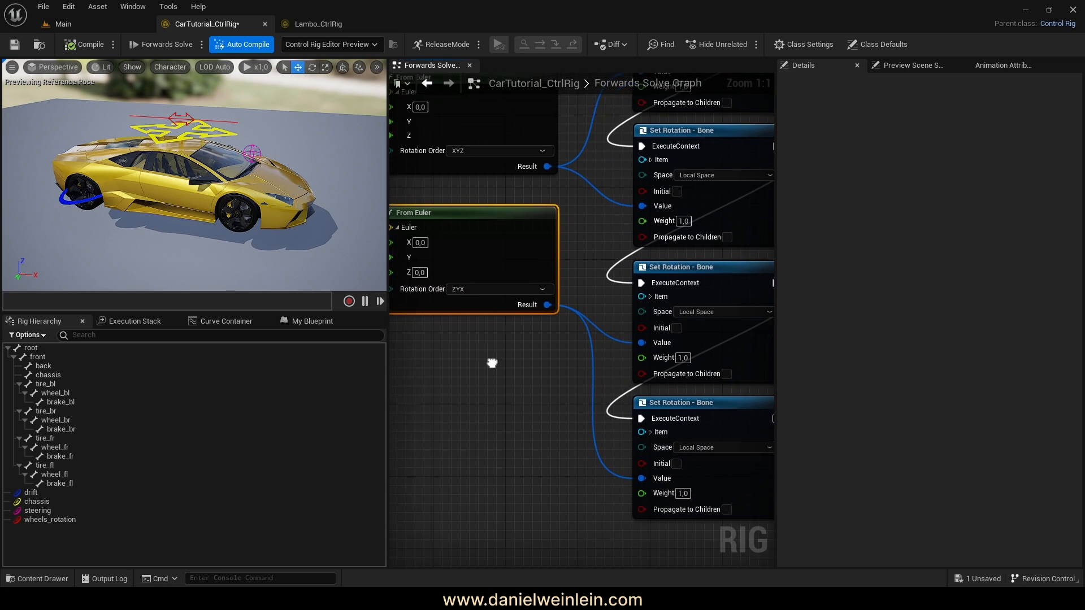
{"action": "scroll", "coordinate": [459, 365], "scroll_direction": "down", "scroll_amount": 3}
{"action": "mouse_move", "coordinate": [459, 406]}
{"action": "right_mouse_down"}
{"action": "mouse_move", "coordinate": [470, 388]}
{"action": "mouse_move", "coordinate": [475, 403]}
{"action": "right_mouse_up"}
{"action": "scroll", "coordinate": [260, 153], "scroll_direction": "up", "scroll_amount": 3}
{"action": "right_click_drag", "start_coordinate": [261, 154], "coordinate": [275, 87]}
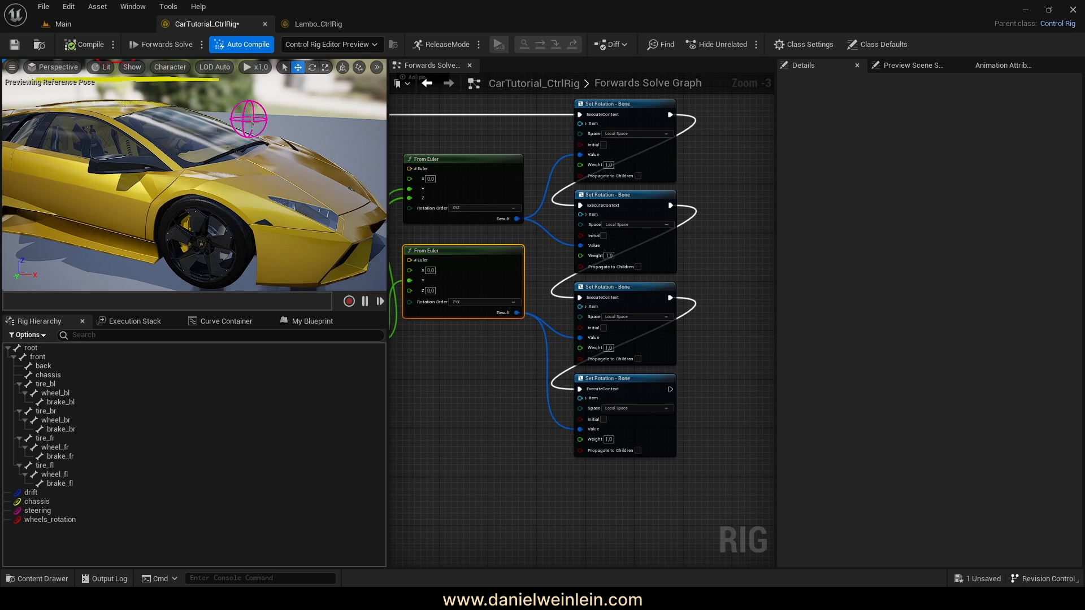
{"action": "left_click", "coordinate": [249, 119]}
{"action": "left_click", "coordinate": [310, 69]}
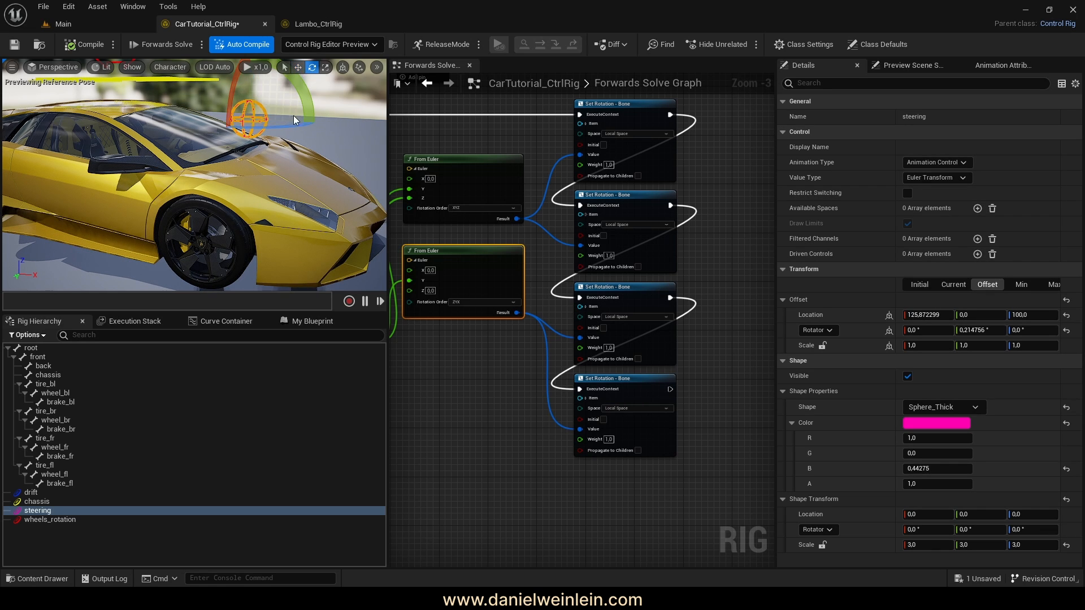
{"action": "mouse_move", "coordinate": [293, 115]}
{"action": "left_mouse_down"}
{"action": "mouse_move", "coordinate": [322, 121]}
{"action": "mouse_move", "coordinate": [308, 123]}
{"action": "left_mouse_up"}
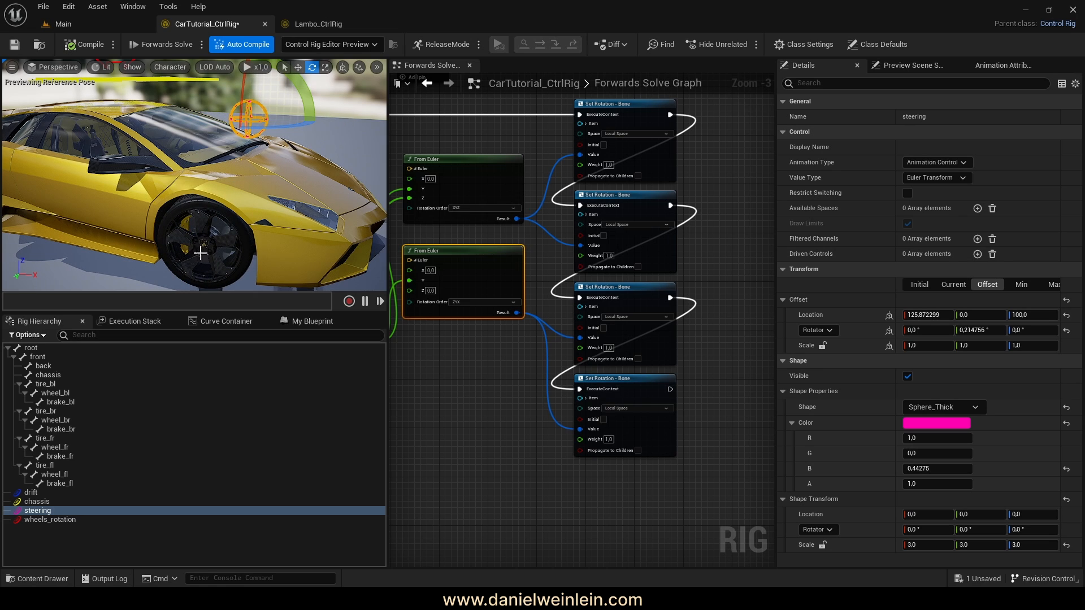
{"action": "mouse_move", "coordinate": [257, 237]}
{"action": "right_mouse_down"}
{"action": "mouse_move", "coordinate": [266, 262]}
{"action": "mouse_move", "coordinate": [266, 249]}
{"action": "right_mouse_up"}
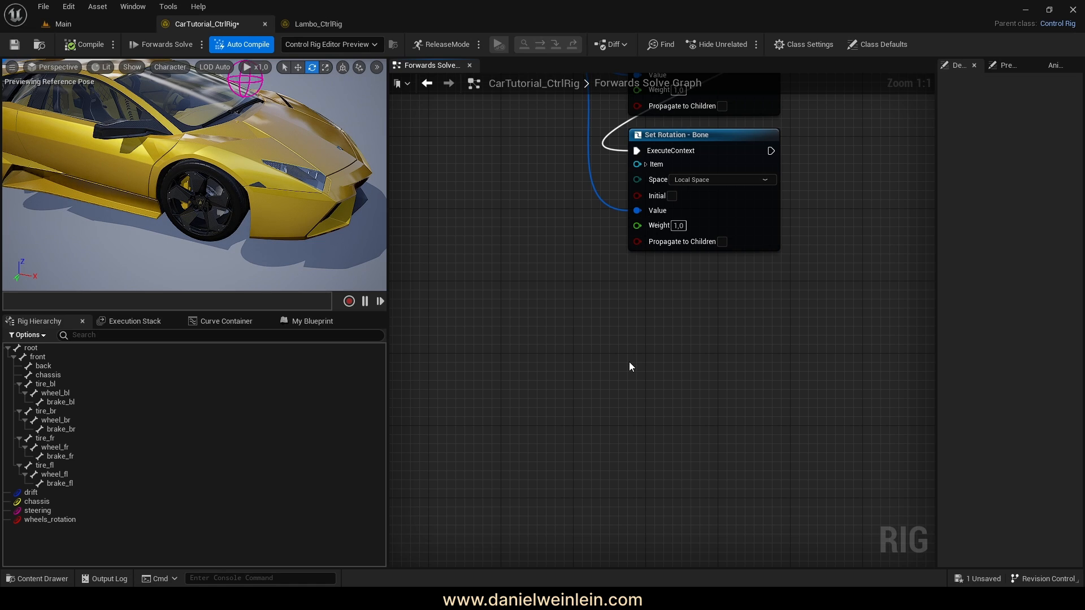
- Add a Parent Constraint node and place it below the last wheel Set Rotation node
{"action": "right_click", "coordinate": [630, 367]}
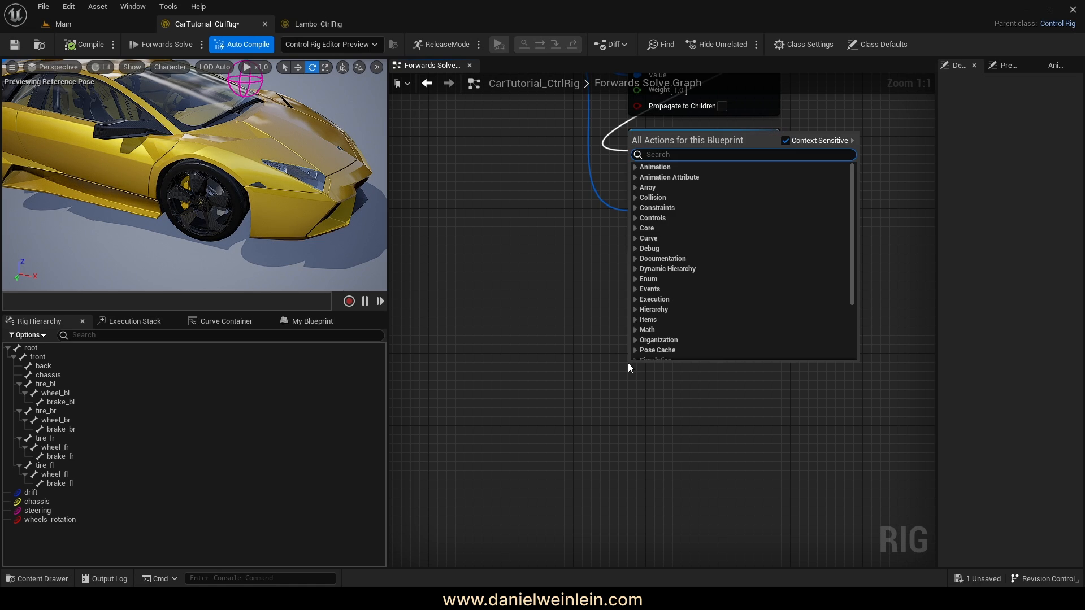
{"action": "type", "text": "pa"}
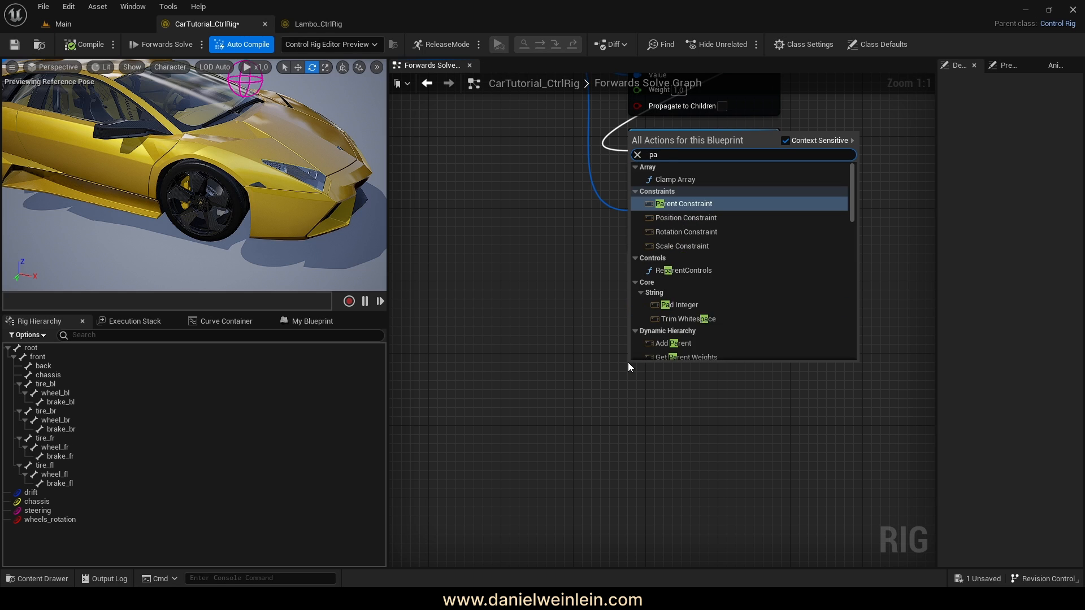
{"action": "type", "text": "rent"}
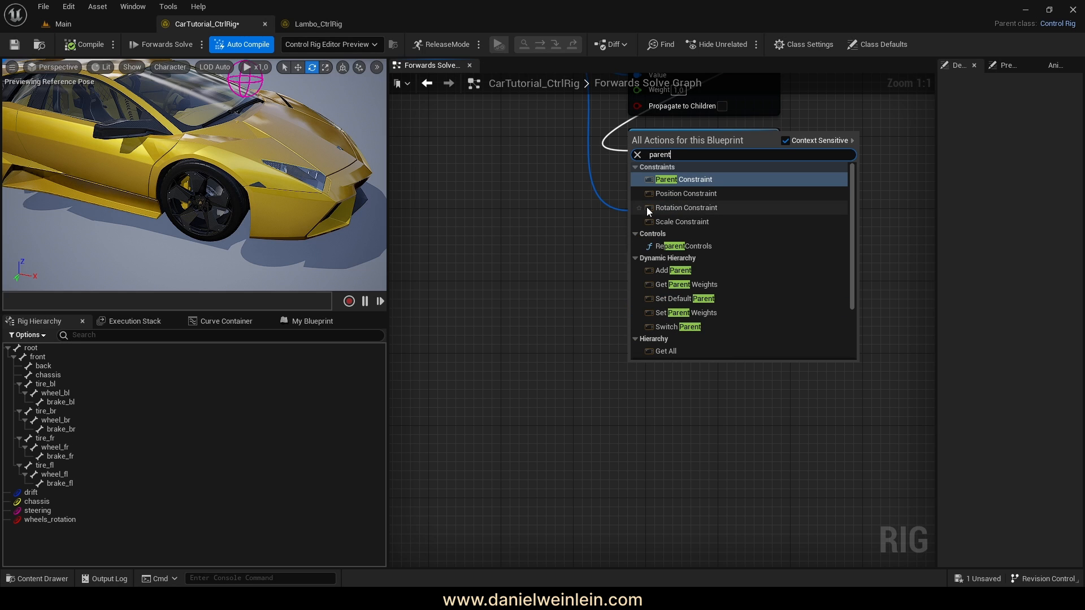
{"action": "left_click", "coordinate": [687, 181]}
{"action": "right_click_drag", "start_coordinate": [652, 354], "coordinate": [638, 312]}
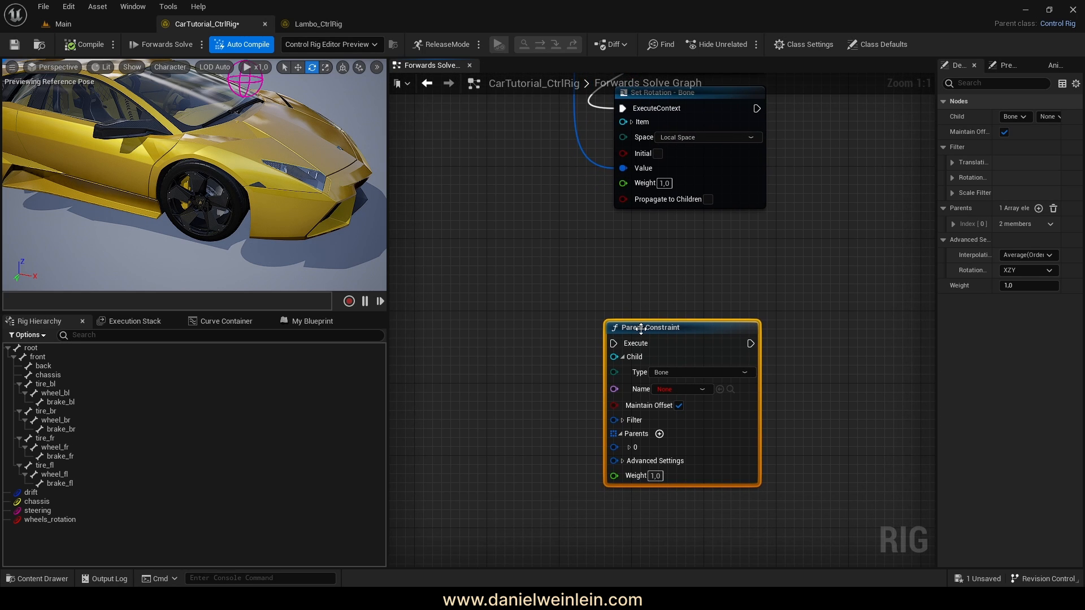
{"action": "left_click_drag", "start_coordinate": [641, 327], "coordinate": [650, 290]}
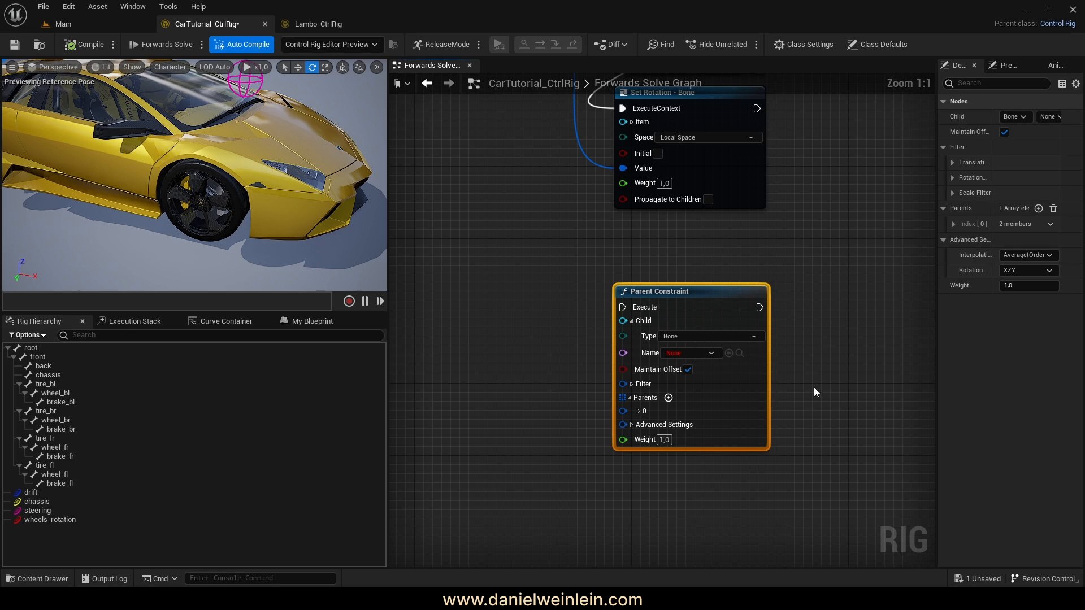
- Assign the brake_fr bone as the Parent Constraint's child
{"action": "right_click_drag", "start_coordinate": [768, 386], "coordinate": [739, 386]}
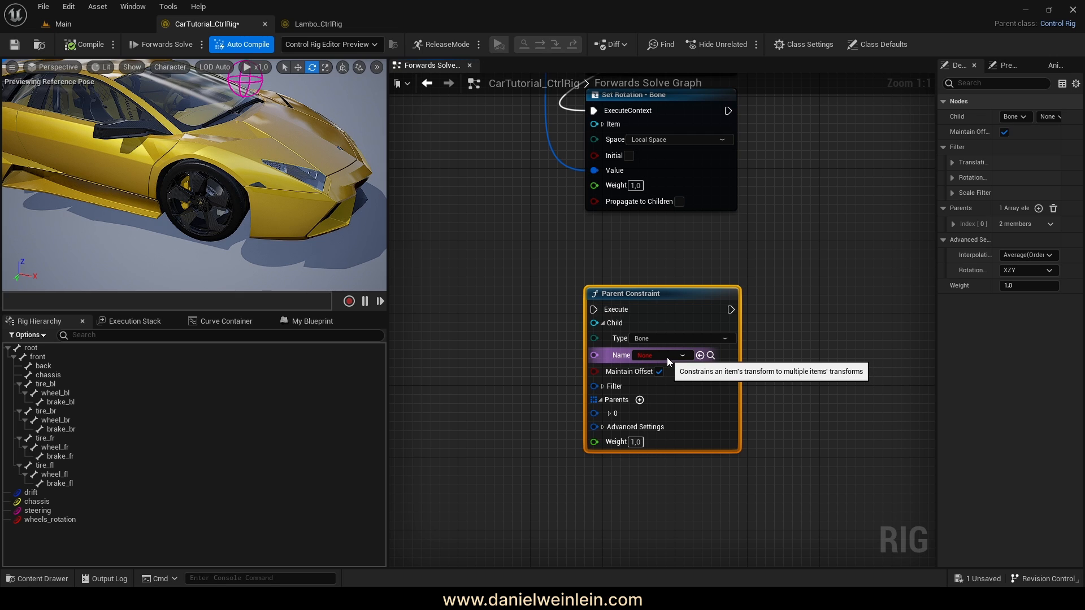
{"action": "left_click", "coordinate": [59, 456]}
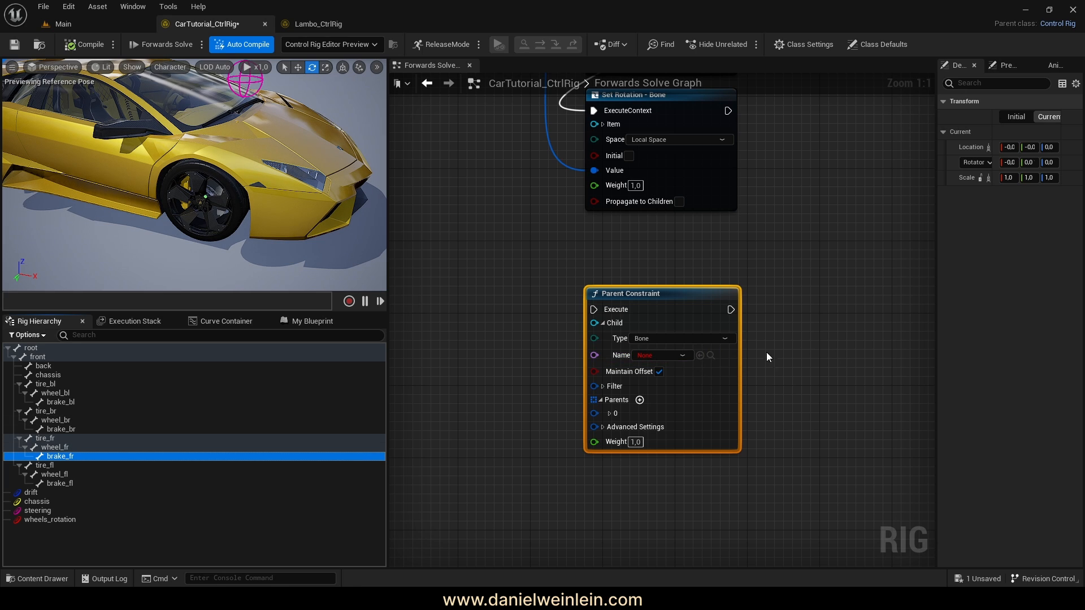
{"action": "left_click", "coordinate": [700, 355]}
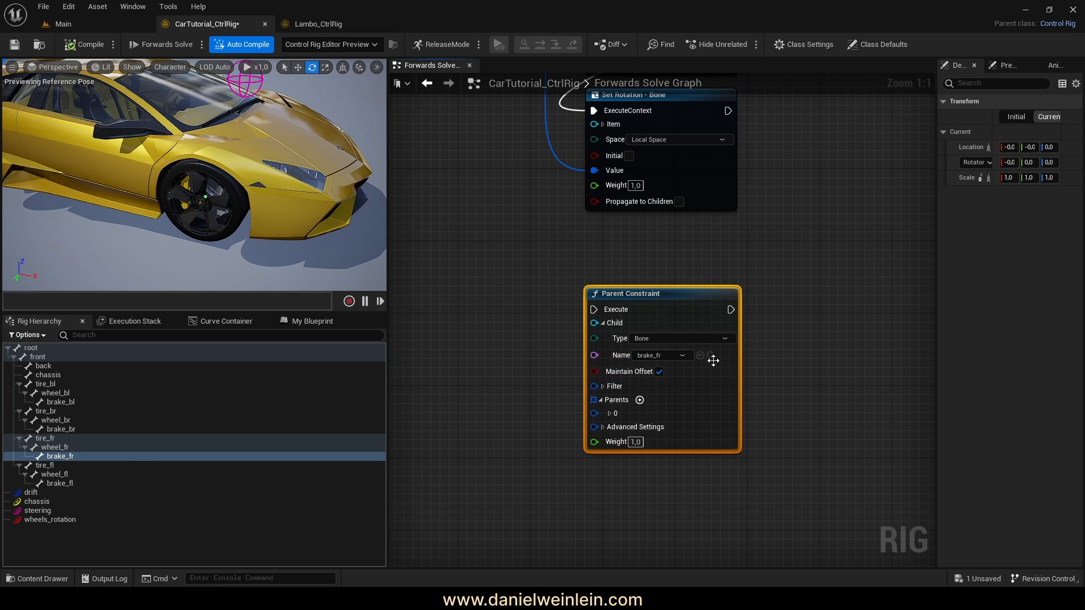
{"action": "left_click", "coordinate": [680, 357]}
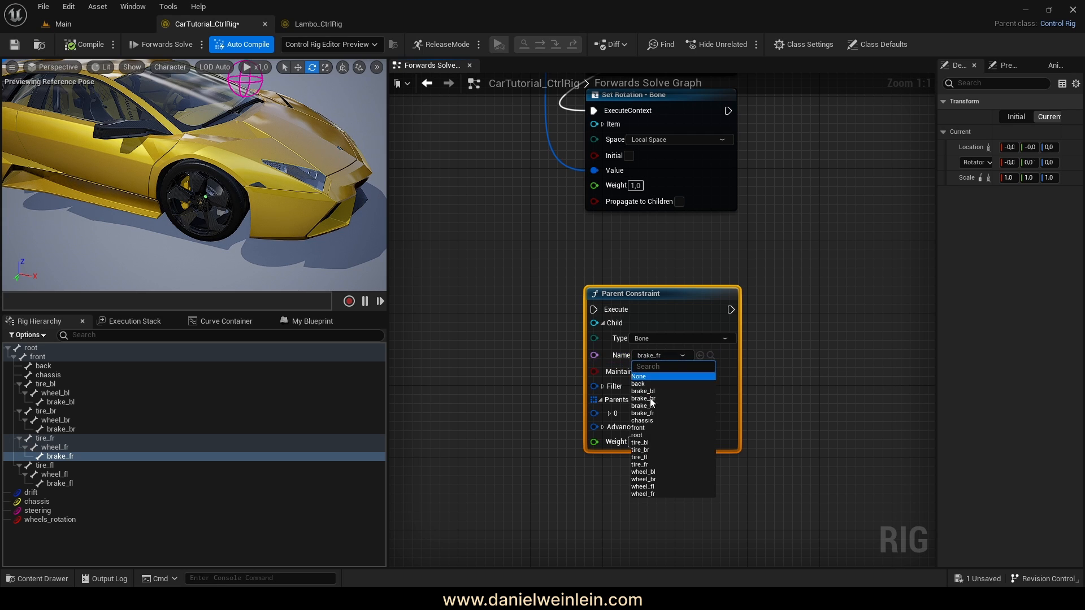
{"action": "left_click", "coordinate": [825, 403]}
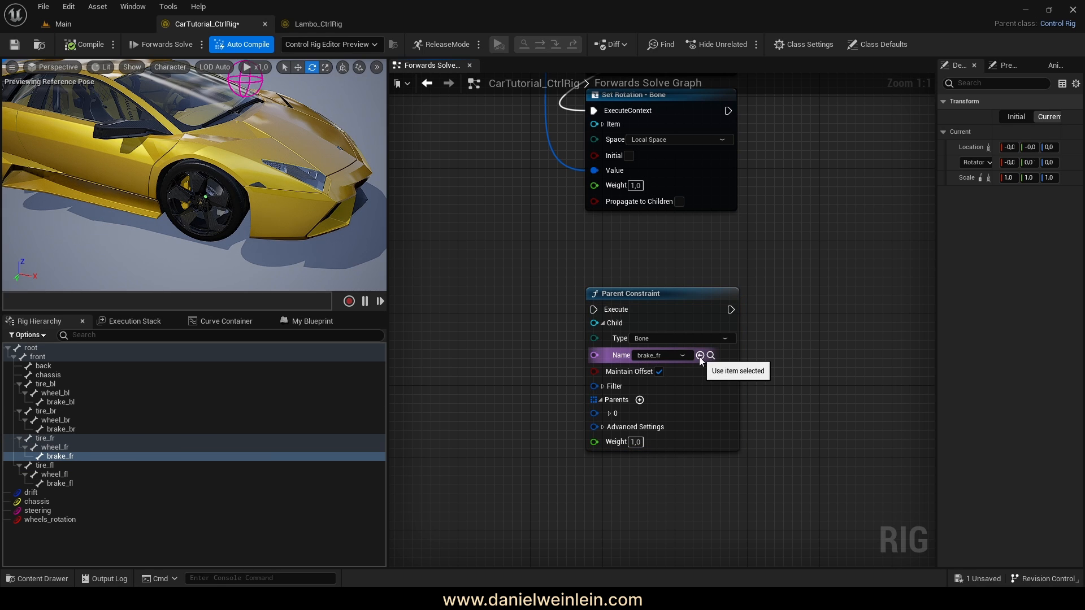
{"action": "right_click_drag", "start_coordinate": [867, 424], "coordinate": [819, 394]}
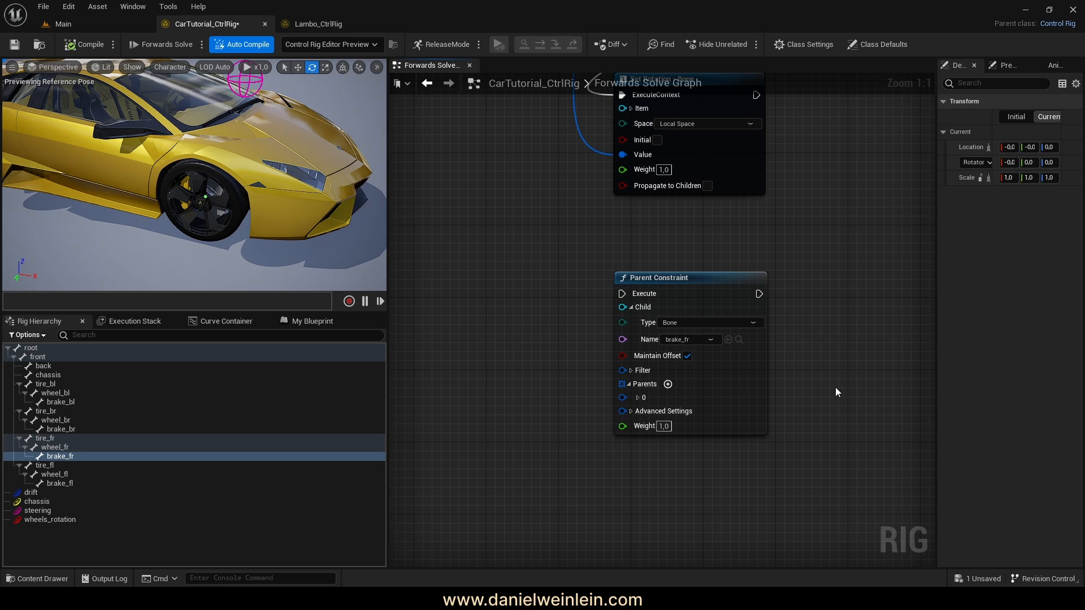
- Expand the Parent Constraint's first parent entry and assign the wheel_fr bone as its item
{"action": "left_click", "coordinate": [638, 397]}
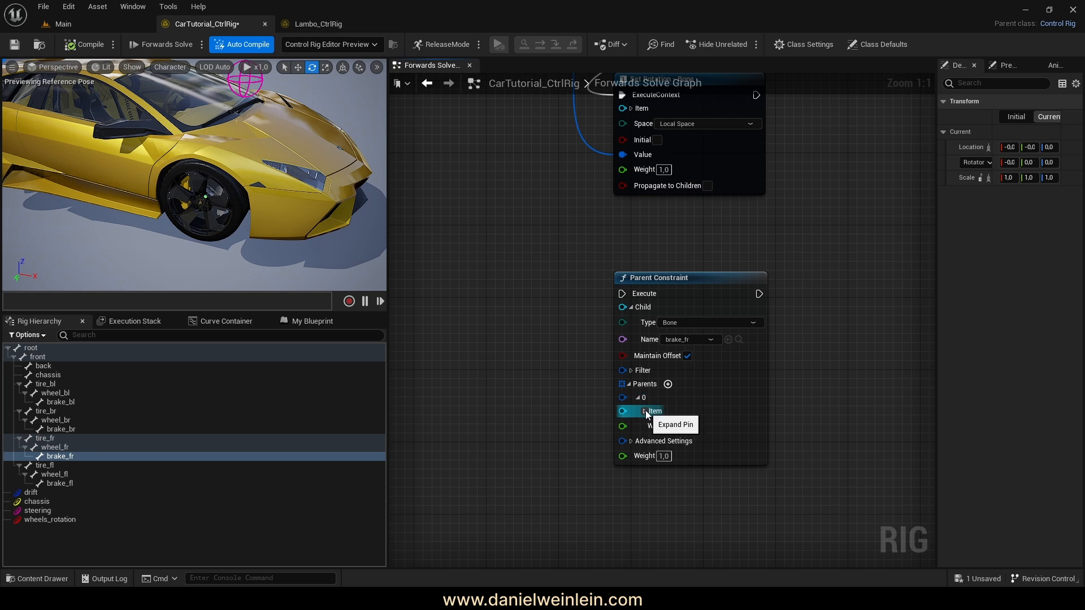
{"action": "left_click", "coordinate": [645, 411]}
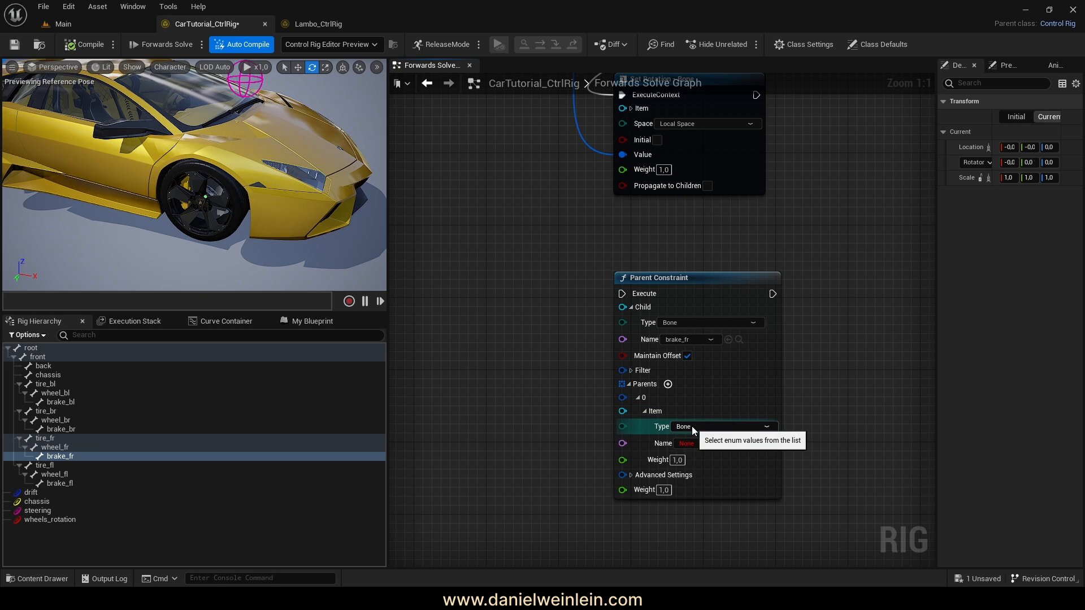
{"action": "left_click", "coordinate": [62, 448]}
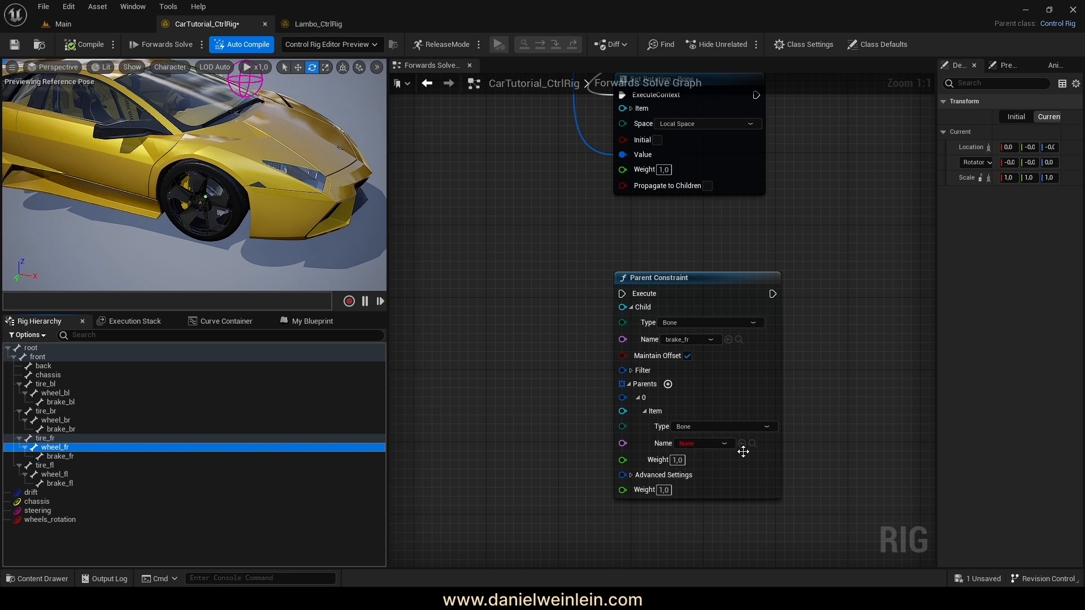
{"action": "left_click_drag", "start_coordinate": [743, 451], "coordinate": [742, 450]}
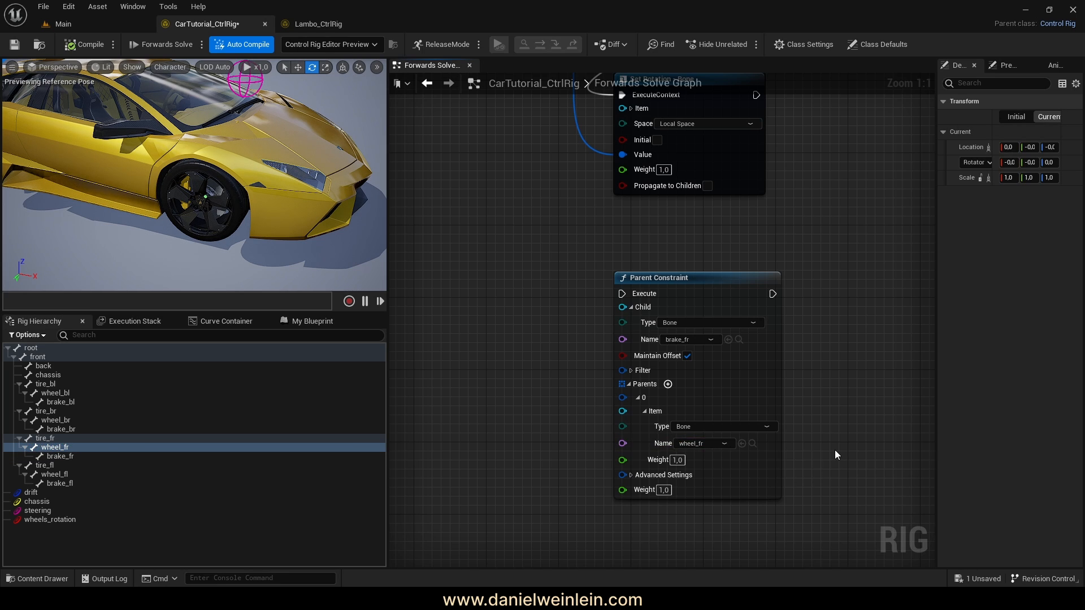
- Expand the Parent Constraint's filter and disable Y in its rotation filter, leaving X and Z enabled
{"action": "right_click_drag", "start_coordinate": [835, 450], "coordinate": [825, 448]}
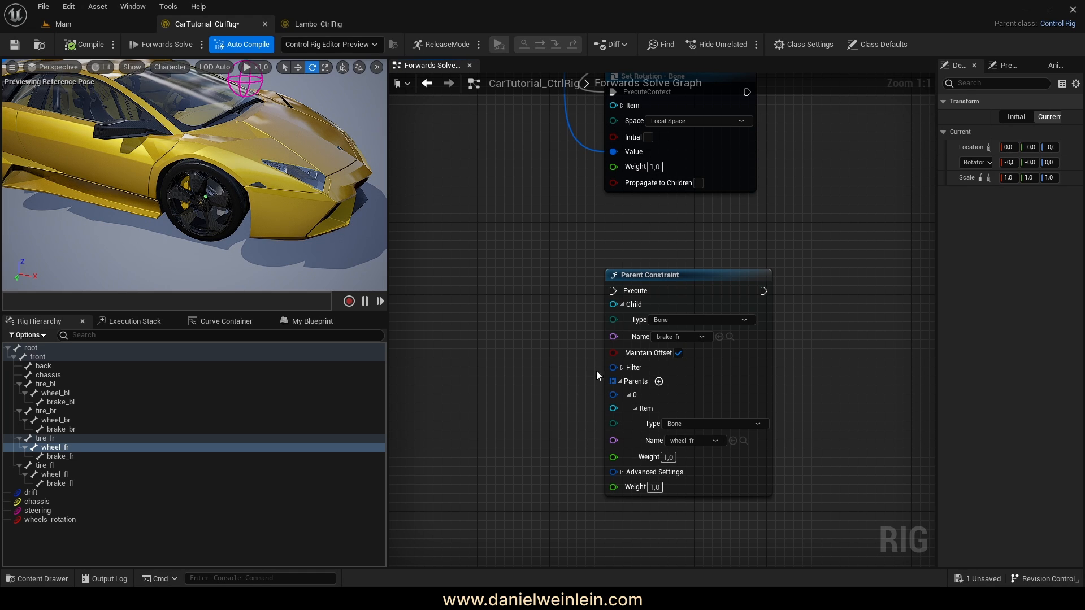
{"action": "left_click", "coordinate": [622, 368]}
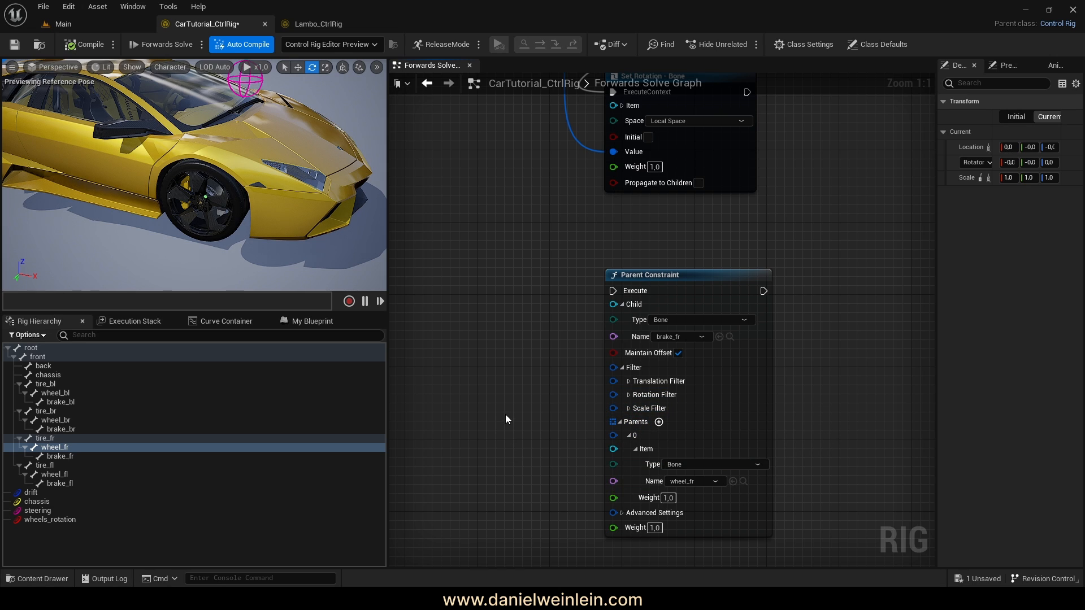
{"action": "right_click_drag", "start_coordinate": [508, 415], "coordinate": [536, 412]}
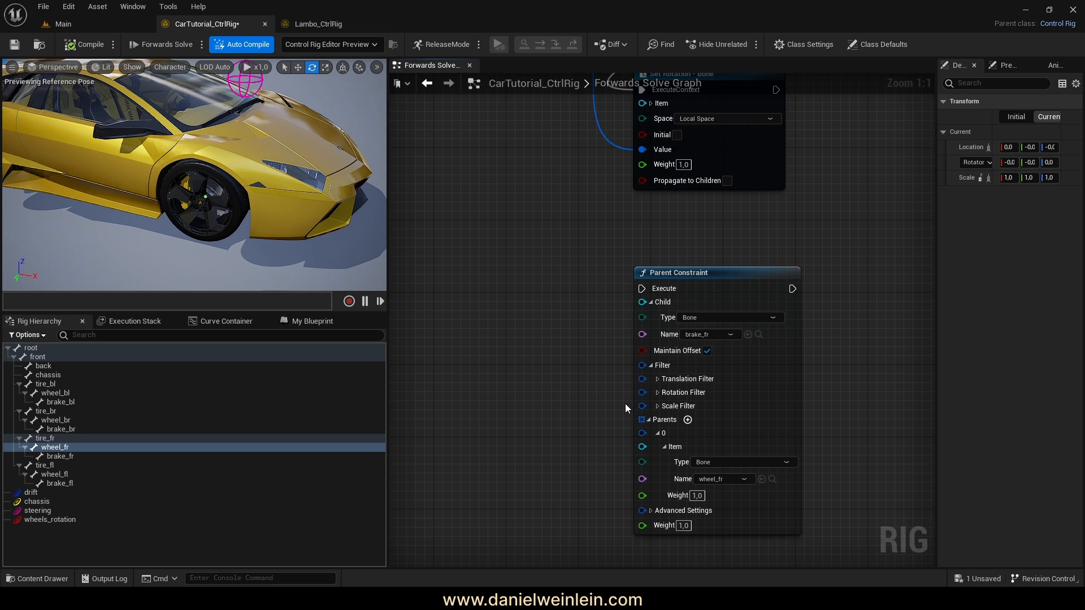
{"action": "right_click_drag", "start_coordinate": [529, 225], "coordinate": [630, 427]}
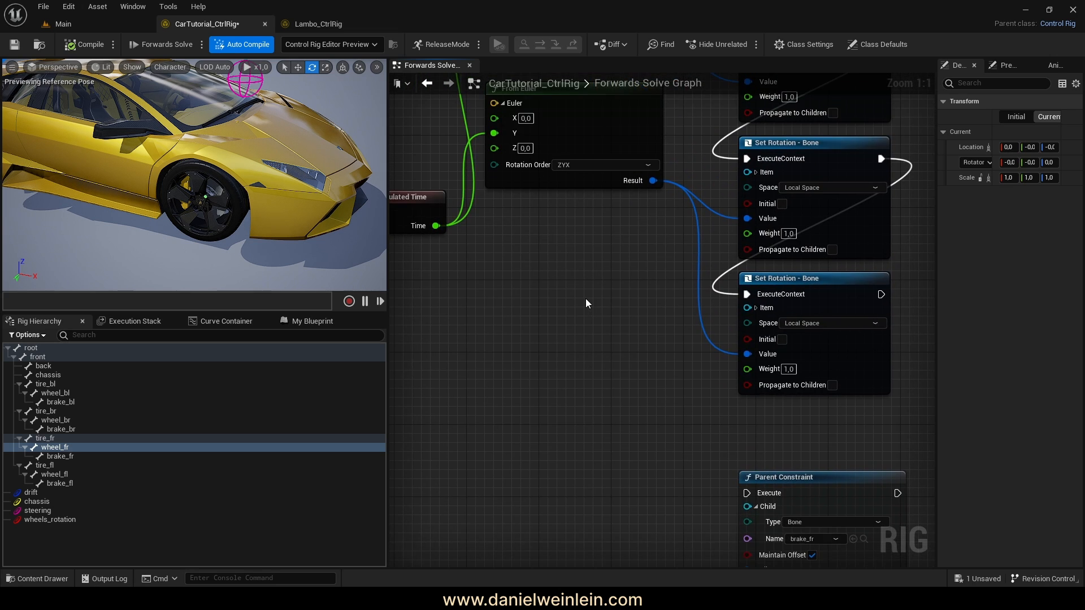
{"action": "right_click_drag", "start_coordinate": [585, 299], "coordinate": [623, 355]}
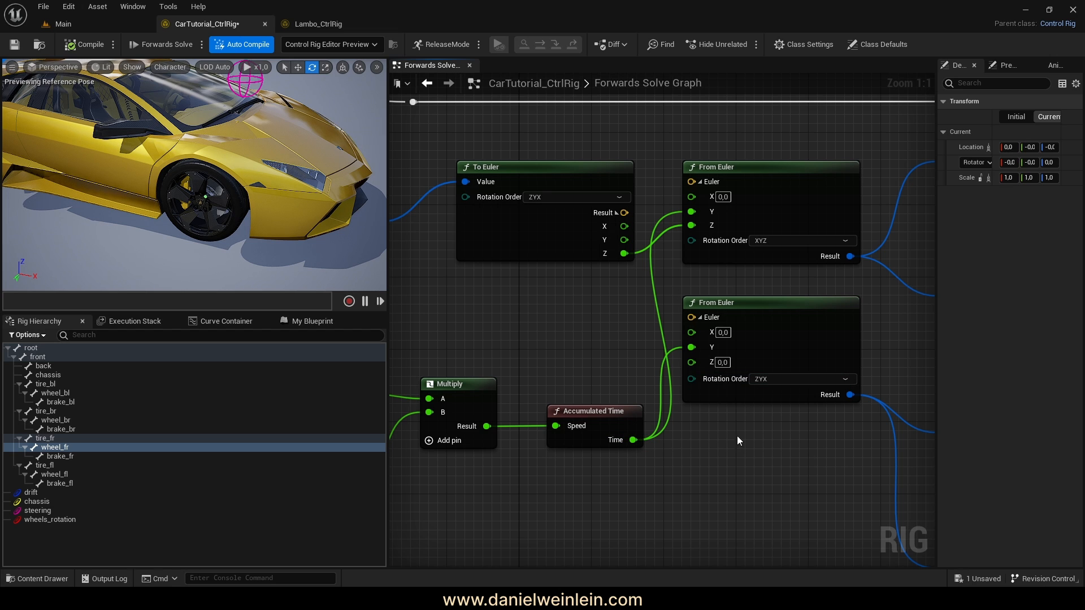
{"action": "right_click_drag", "start_coordinate": [744, 493], "coordinate": [611, 383]}
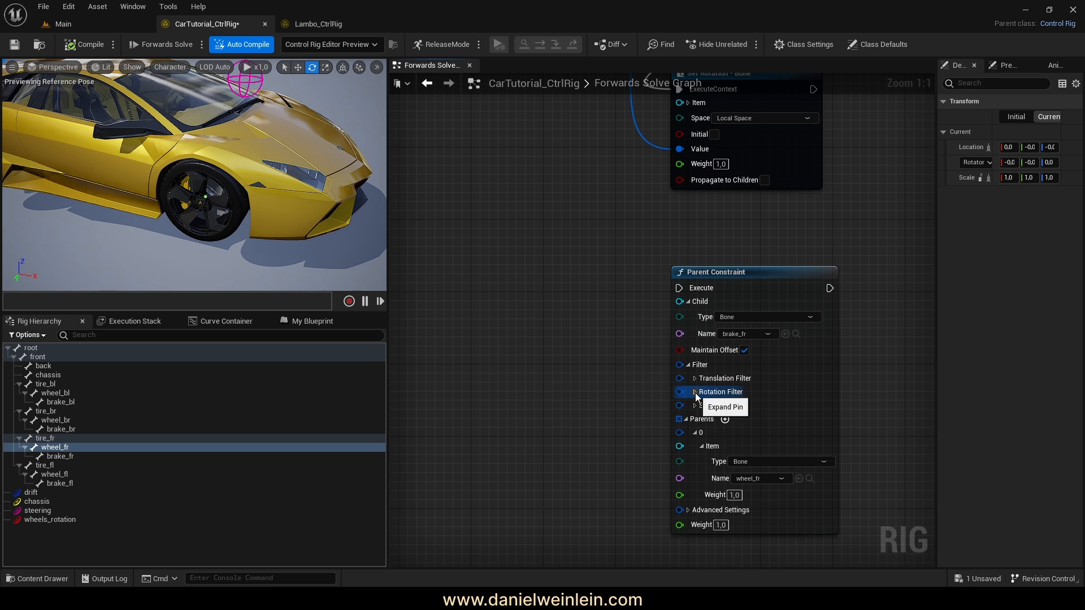
{"action": "left_click", "coordinate": [695, 392]}
{"action": "left_click", "coordinate": [716, 422]}
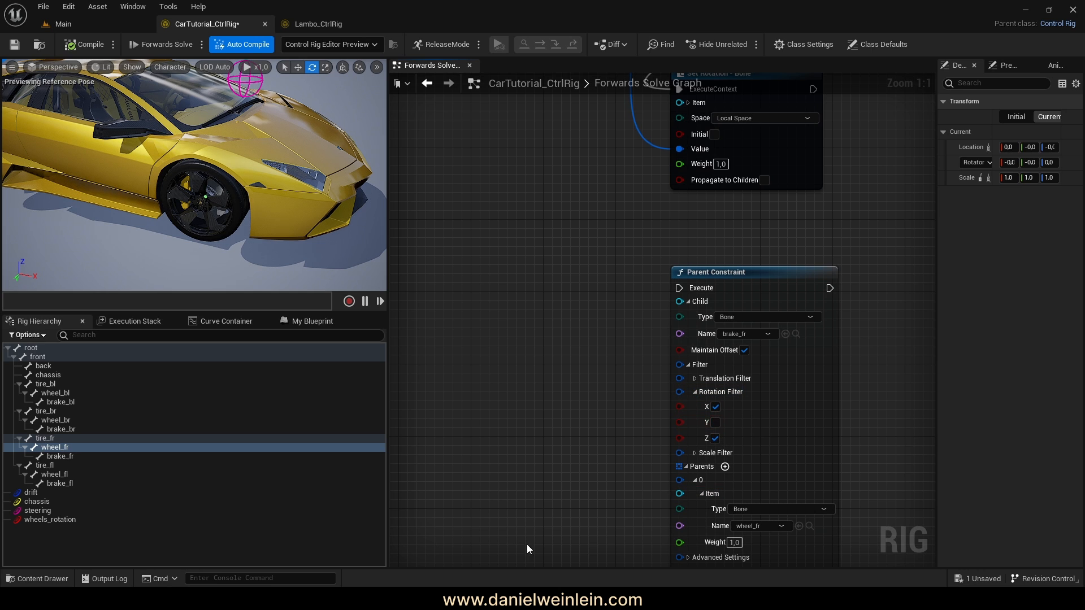
- Connect the Sequence node's D output to the Execute input of the brake_fr Parent Constraint
{"action": "right_click_drag", "start_coordinate": [549, 452], "coordinate": [724, 453]}
{"action": "scroll", "coordinate": [639, 450], "scroll_direction": "down", "scroll_amount": 6}
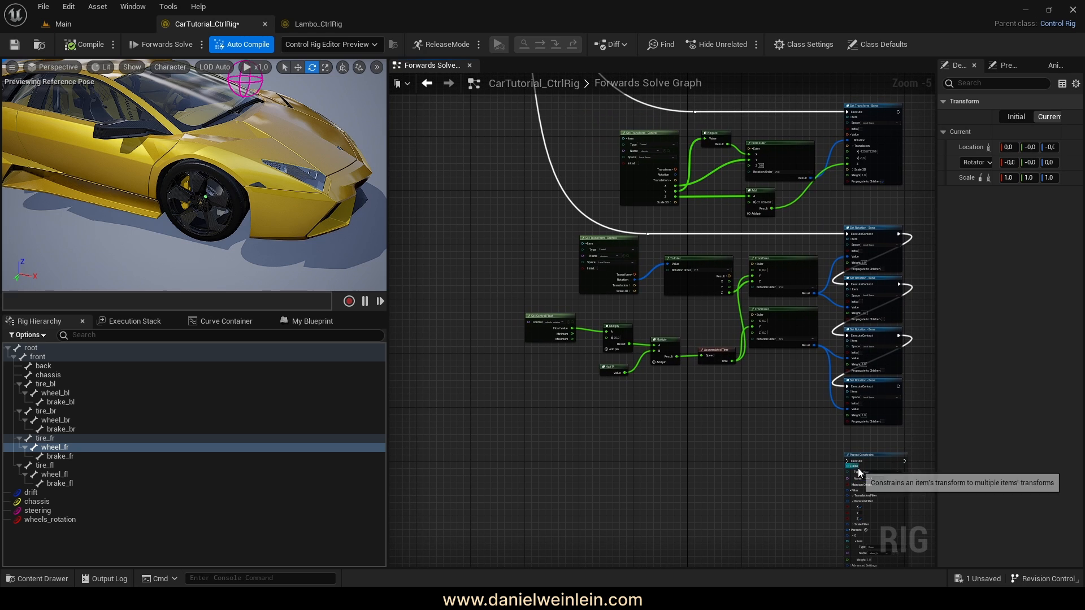
{"action": "right_click_drag", "start_coordinate": [633, 391], "coordinate": [556, 190]}
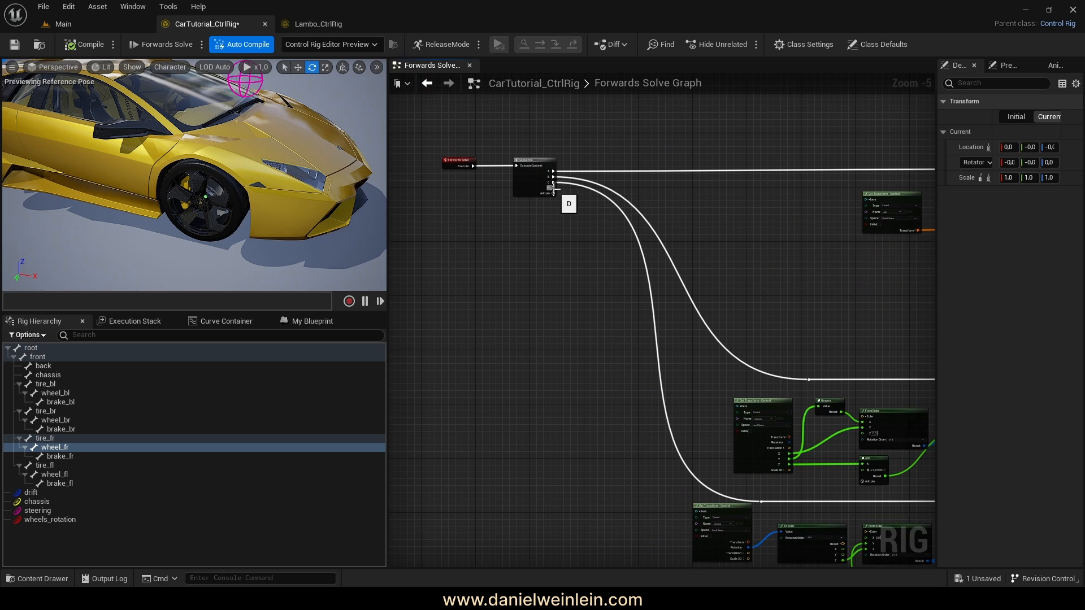
{"action": "scroll", "coordinate": [552, 186], "scroll_direction": "up", "scroll_amount": 6}
{"action": "left_click_drag", "start_coordinate": [541, 186], "coordinate": [655, 553]}
{"action": "left_click_drag", "start_coordinate": [974, 585], "coordinate": [650, 452]}
{"action": "scroll", "coordinate": [677, 452], "scroll_direction": "down", "scroll_amount": 6}
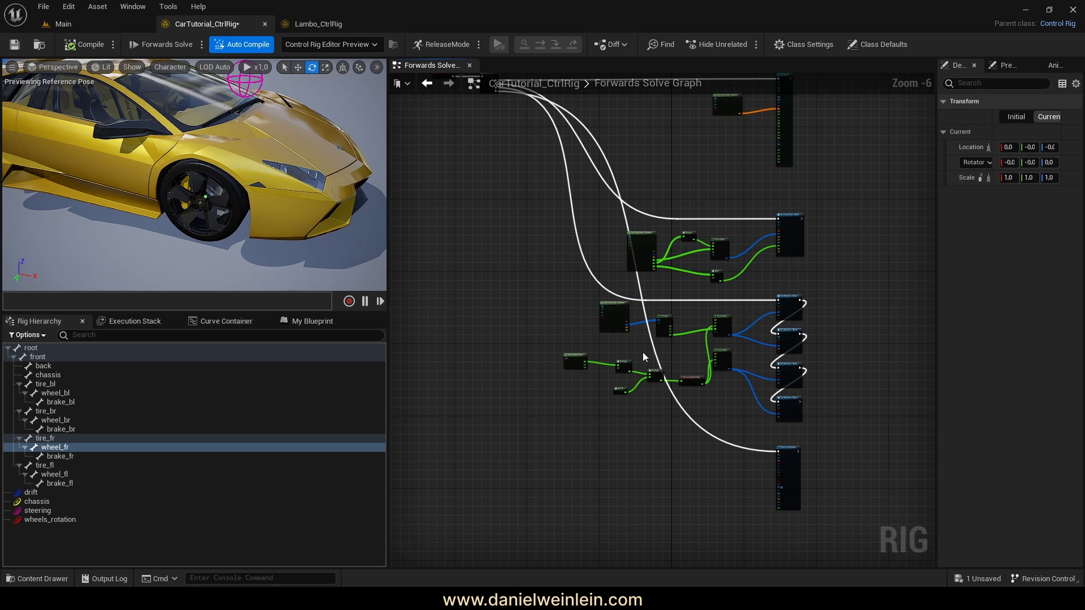
- Add a reroute point on the new execution wire and place it level with the Parent Constraint's Execute input
{"action": "double_click", "coordinate": [653, 349]}
{"action": "left_click_drag", "start_coordinate": [654, 349], "coordinate": [608, 450]}
{"action": "right_click_drag", "start_coordinate": [749, 490], "coordinate": [605, 395]}
{"action": "scroll", "coordinate": [660, 461], "scroll_direction": "up", "scroll_amount": 3}
{"action": "scroll", "coordinate": [599, 399], "scroll_direction": "up", "scroll_amount": 2}
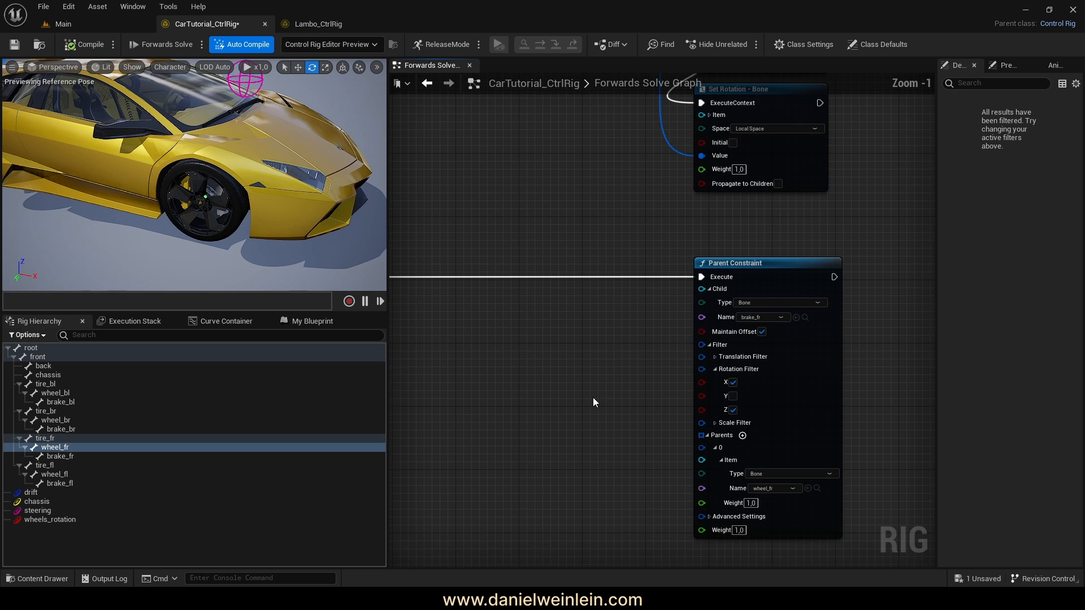
- Turn the steering control and slide the wheels_rotation control to check how the front-right brake follows its wheel
{"action": "mouse_move", "coordinate": [204, 200]}
{"action": "right_mouse_down"}
{"action": "mouse_move", "coordinate": [223, 176]}
{"action": "mouse_move", "coordinate": [211, 173]}
{"action": "mouse_move", "coordinate": [213, 182]}
{"action": "right_mouse_up"}
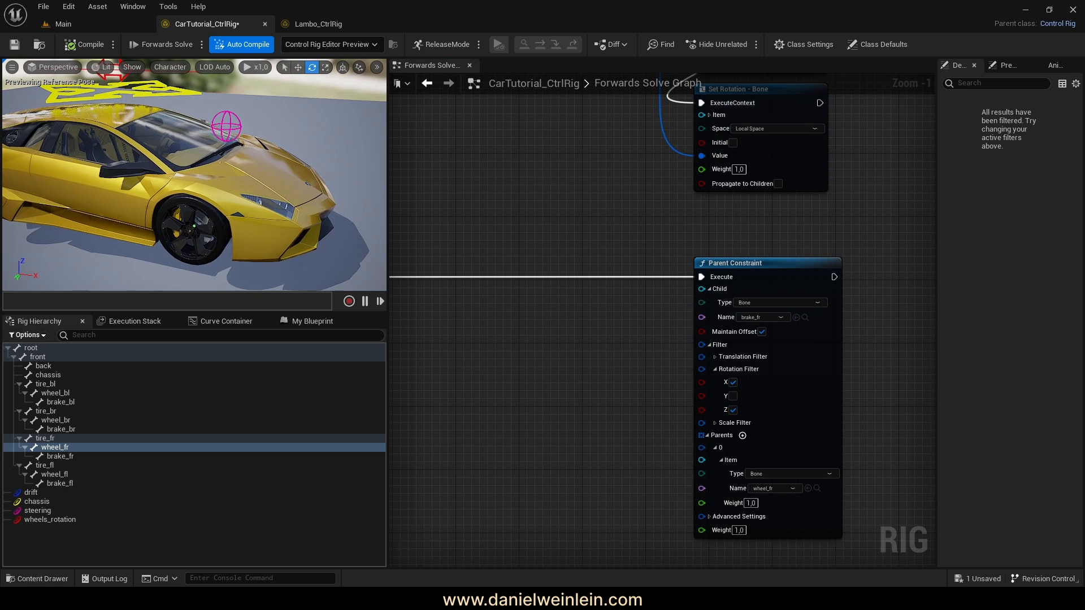
{"action": "left_click", "coordinate": [231, 129]}
{"action": "left_click_drag", "start_coordinate": [253, 139], "coordinate": [289, 130]}
{"action": "right_click_drag", "start_coordinate": [289, 130], "coordinate": [289, 107]}
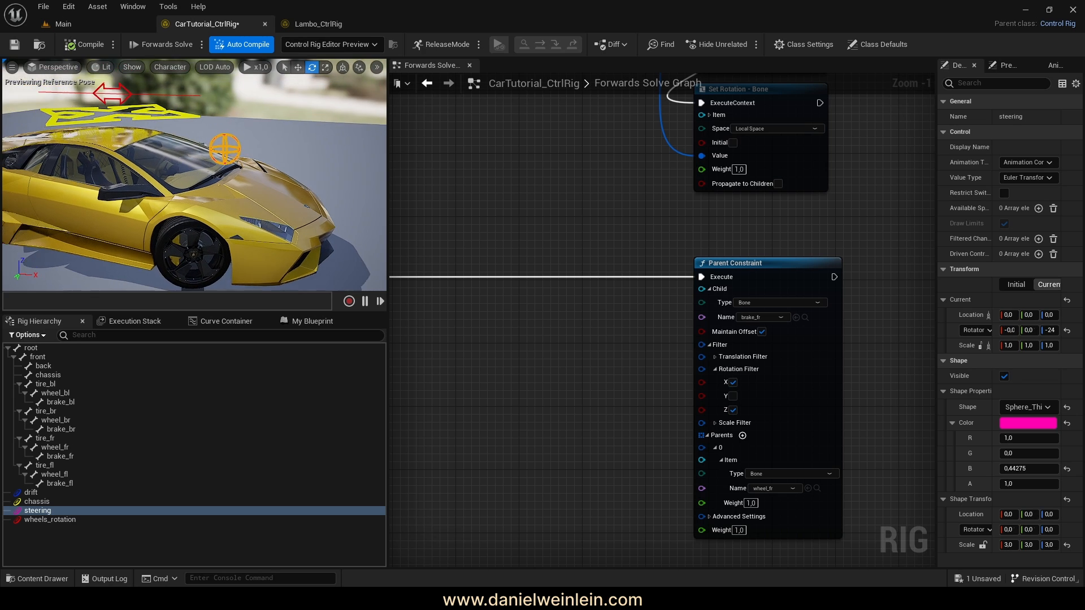
{"action": "right_click_drag", "start_coordinate": [91, 99], "coordinate": [85, 101]}
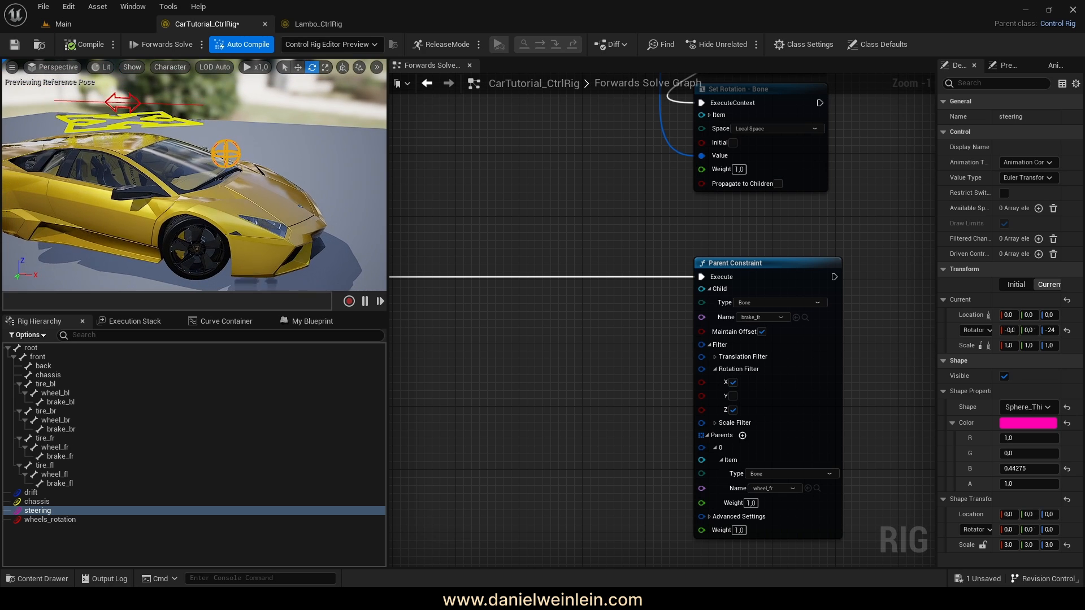
{"action": "left_click", "coordinate": [130, 100]}
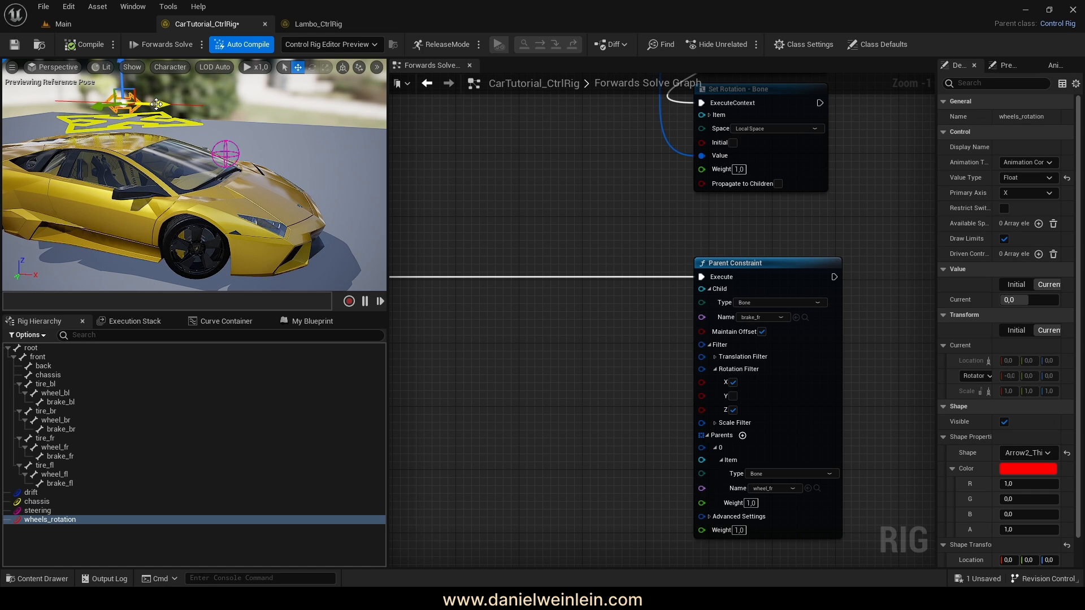
{"action": "left_click_drag", "start_coordinate": [157, 104], "coordinate": [163, 104]}
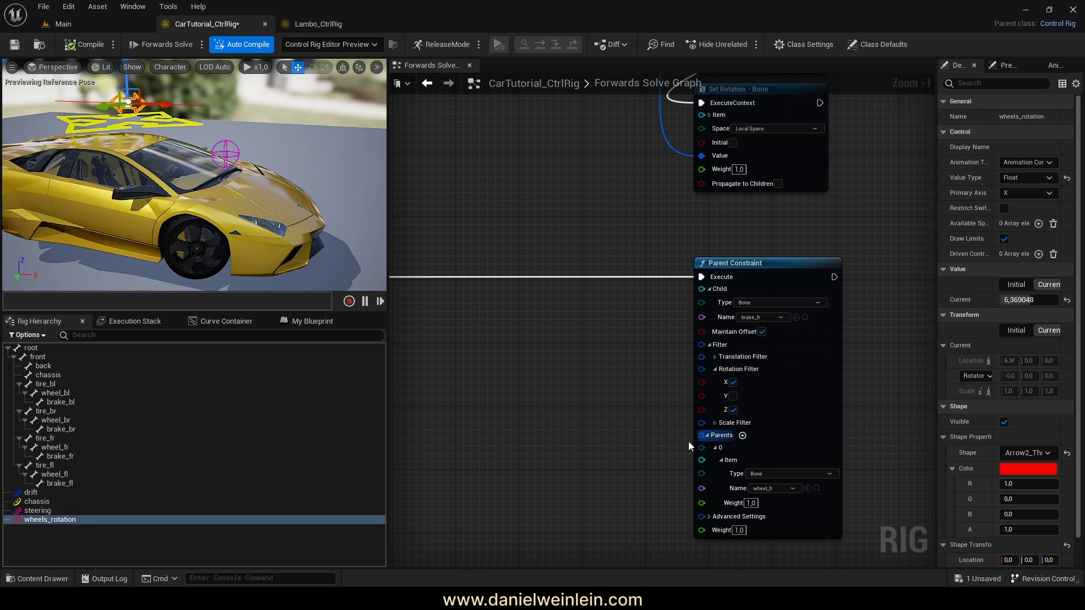
- Re-enable Y in the Parent Constraint's rotation filter to compare the brake's motion, and disable it again
{"action": "scroll", "coordinate": [586, 407], "scroll_direction": "up", "scroll_amount": 1}
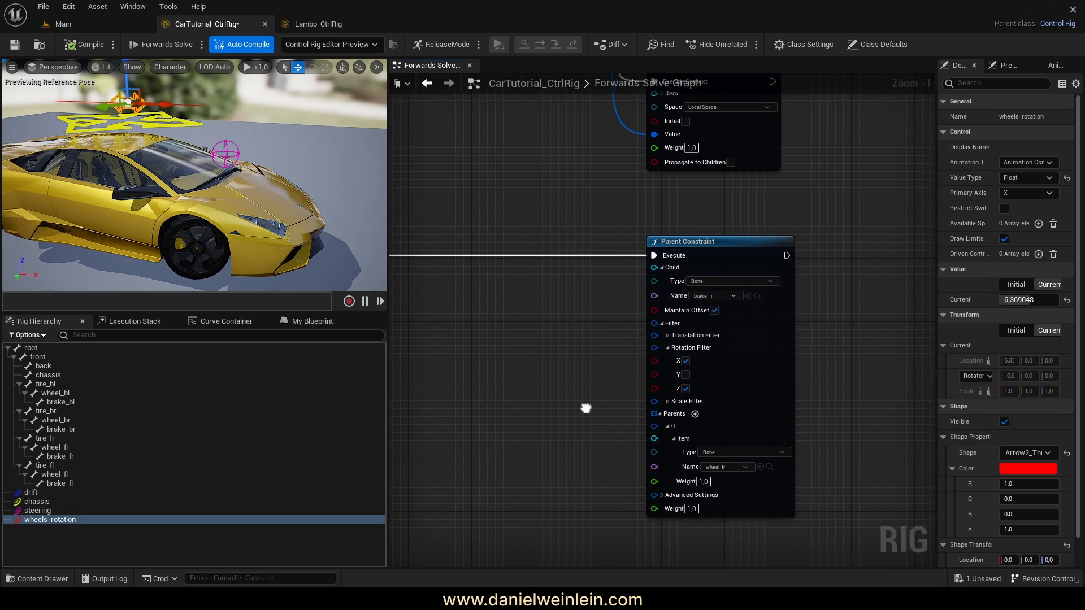
{"action": "left_click", "coordinate": [699, 371]}
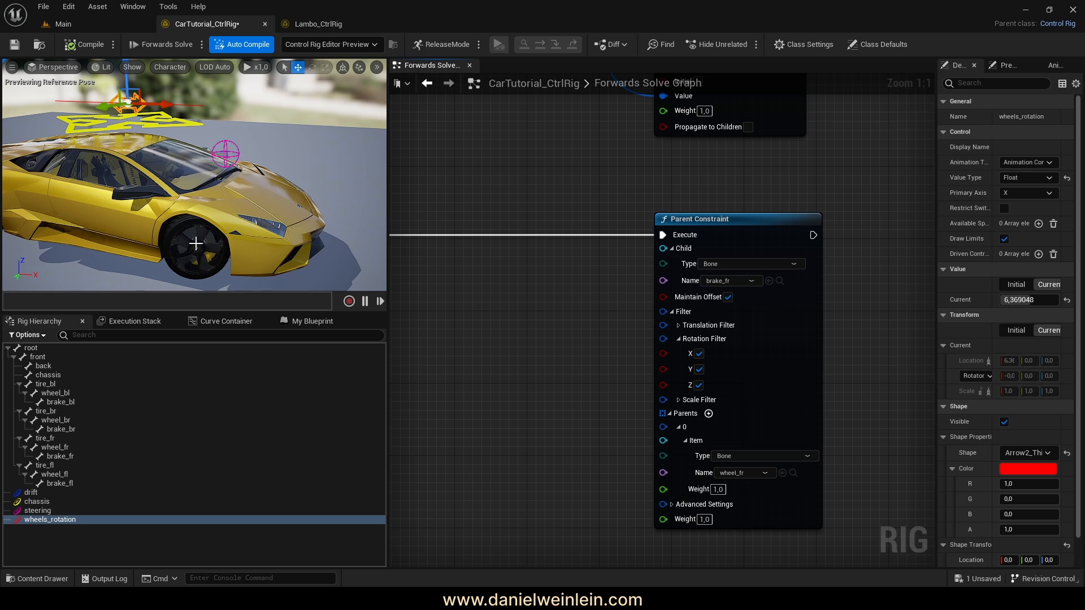
{"action": "left_click", "coordinate": [699, 370]}
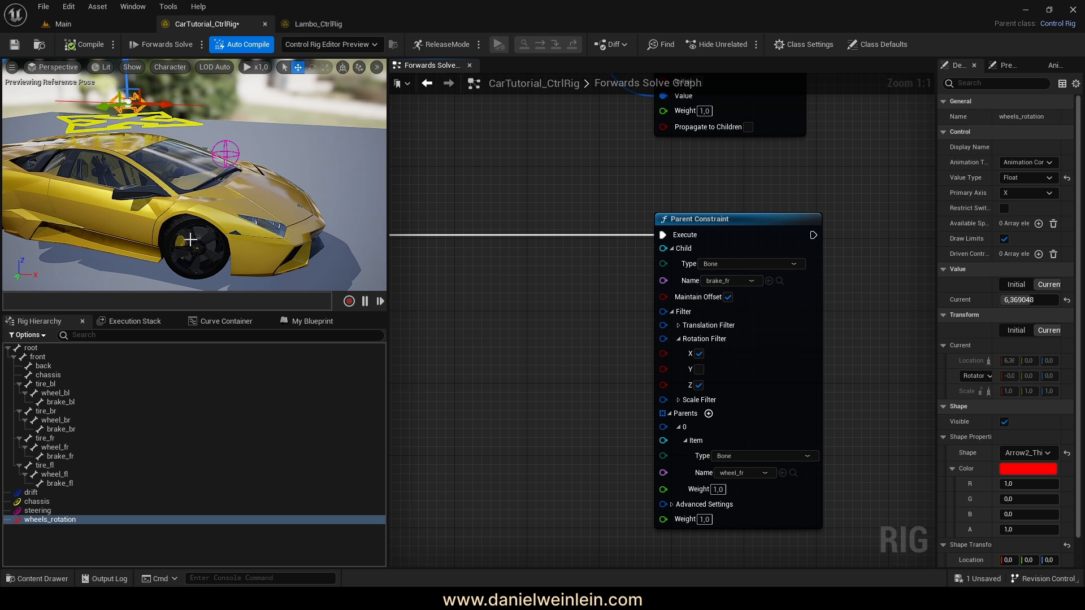
- Compile the rig to reset its controls and view the front-left wheel up close
{"action": "right_click_drag", "start_coordinate": [225, 175], "coordinate": [235, 176]}
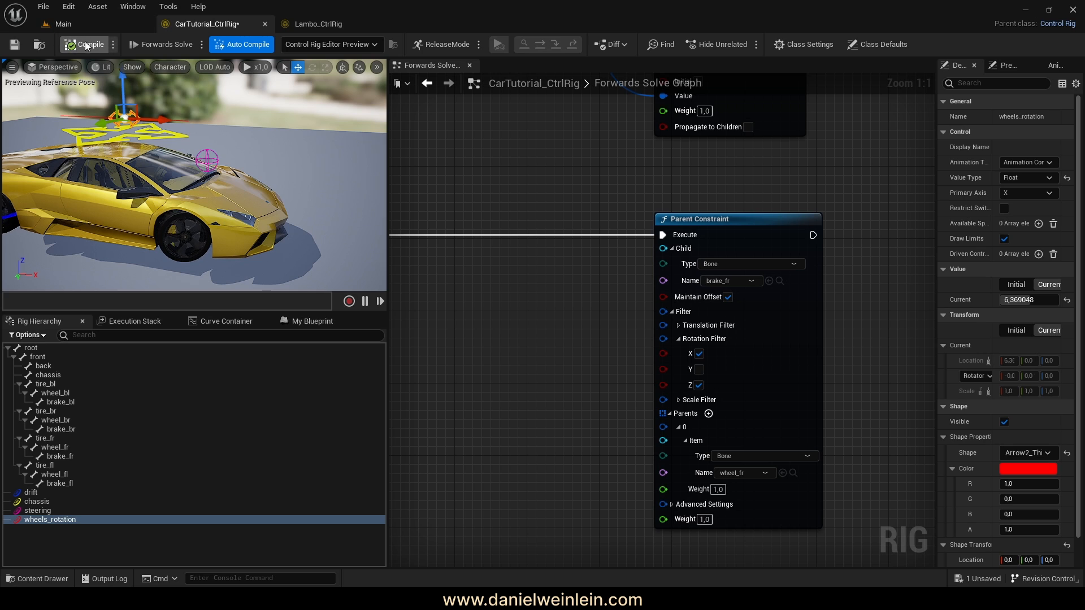
{"action": "left_click", "coordinate": [141, 134]}
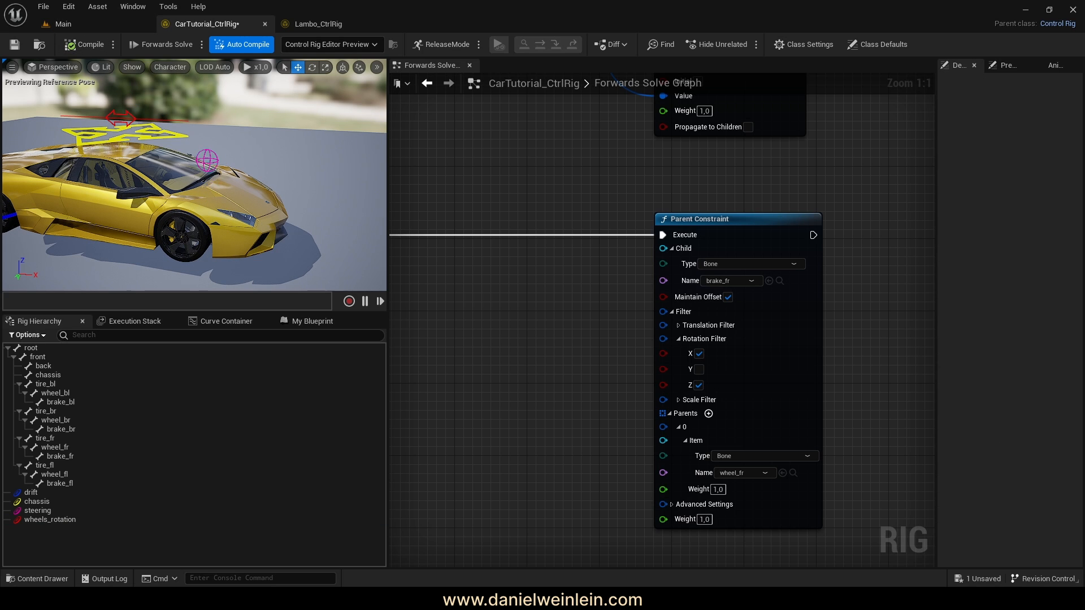
{"action": "right_click_drag", "start_coordinate": [226, 174], "coordinate": [35, 191]}
- Duplicate the brake_fr Parent Constraint node beside the original and chain its Execute pin after it
{"action": "right_click_drag", "start_coordinate": [647, 375], "coordinate": [518, 375]}
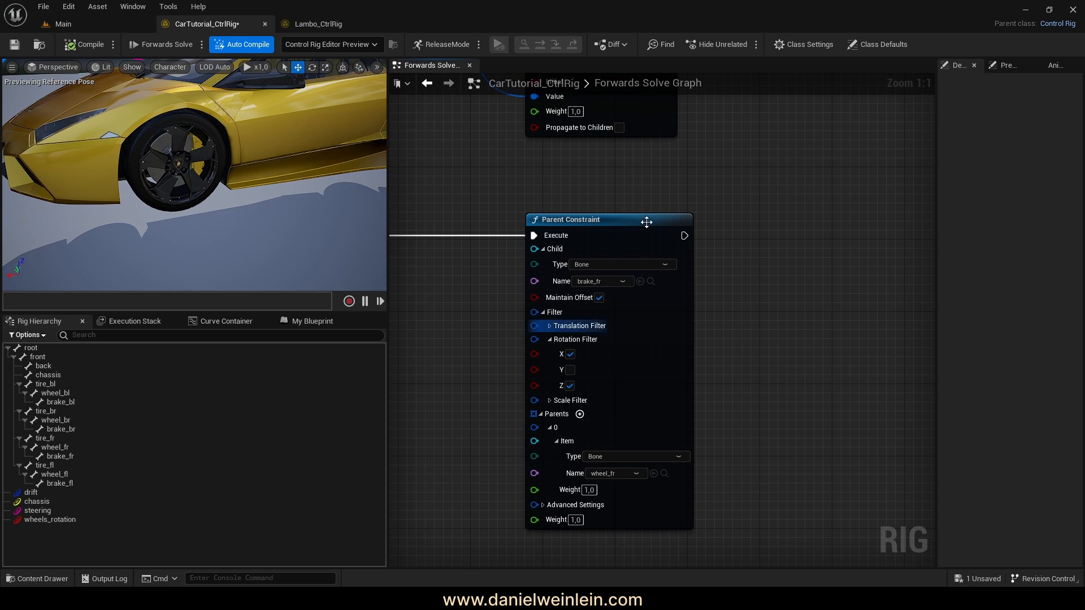
{"action": "left_click", "coordinate": [614, 223]}
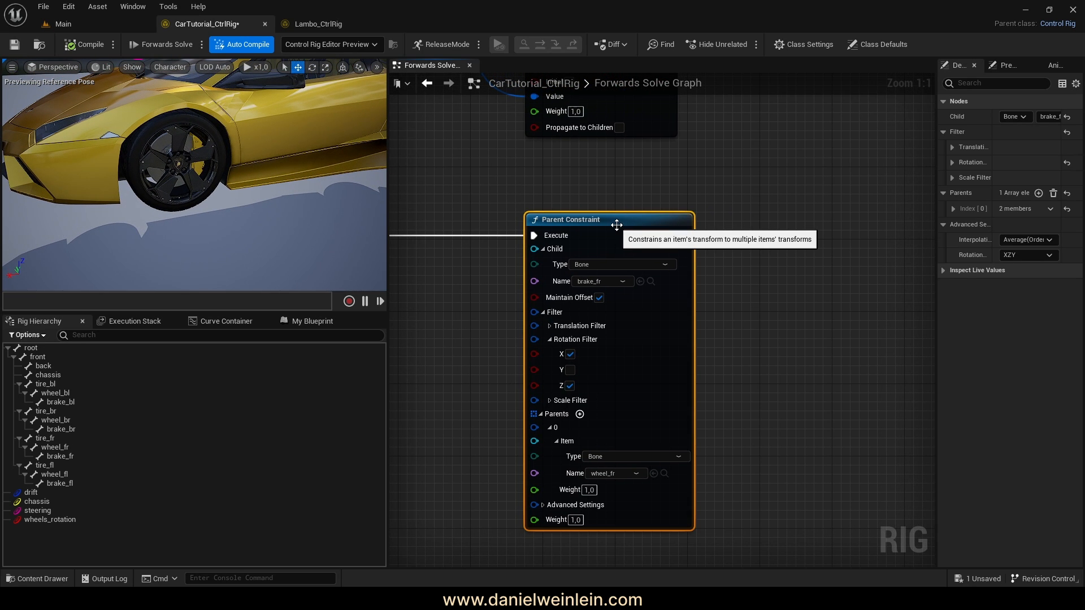
{"action": "key", "text": "ctrl+d"}
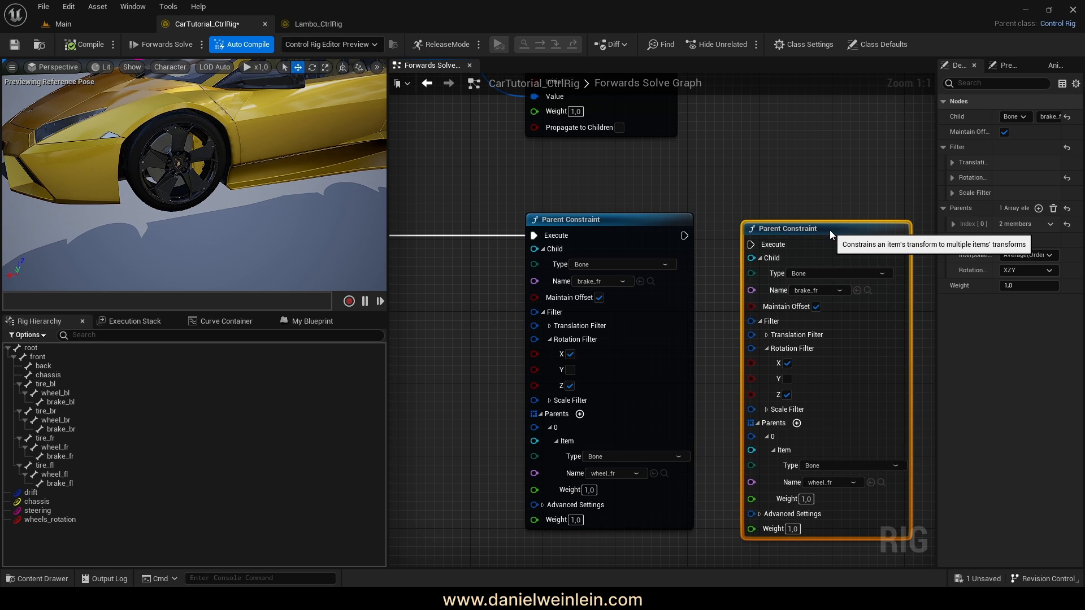
{"action": "left_click_drag", "start_coordinate": [684, 235], "coordinate": [751, 236]}
{"action": "right_click_drag", "start_coordinate": [725, 314], "coordinate": [676, 303]}
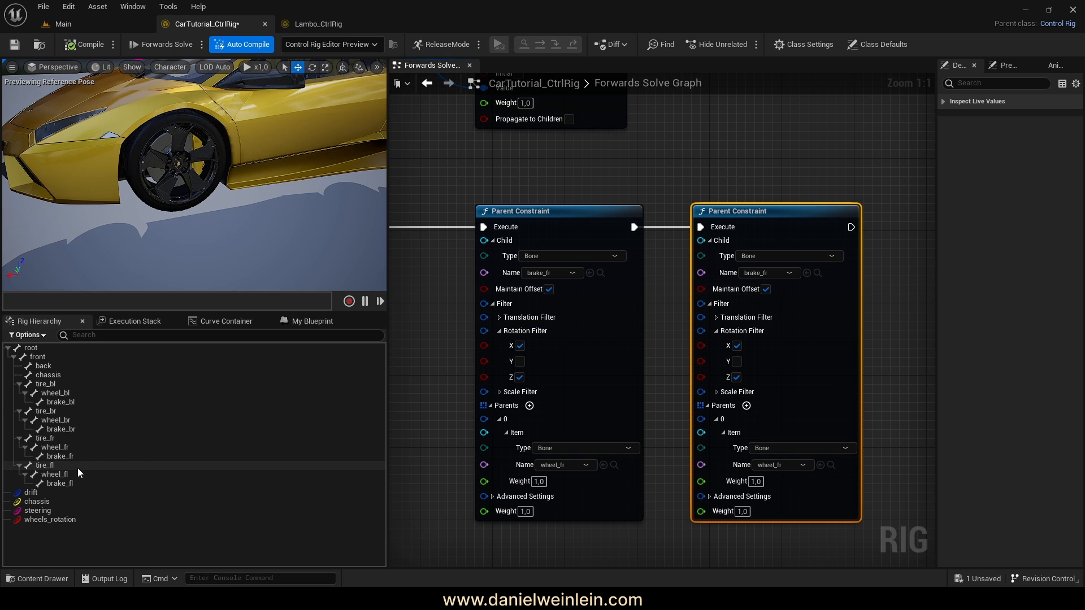
- Assign brake_fl as the duplicated Parent Constraint's child and wheel_fl as its parent item
{"action": "left_click", "coordinate": [73, 484]}
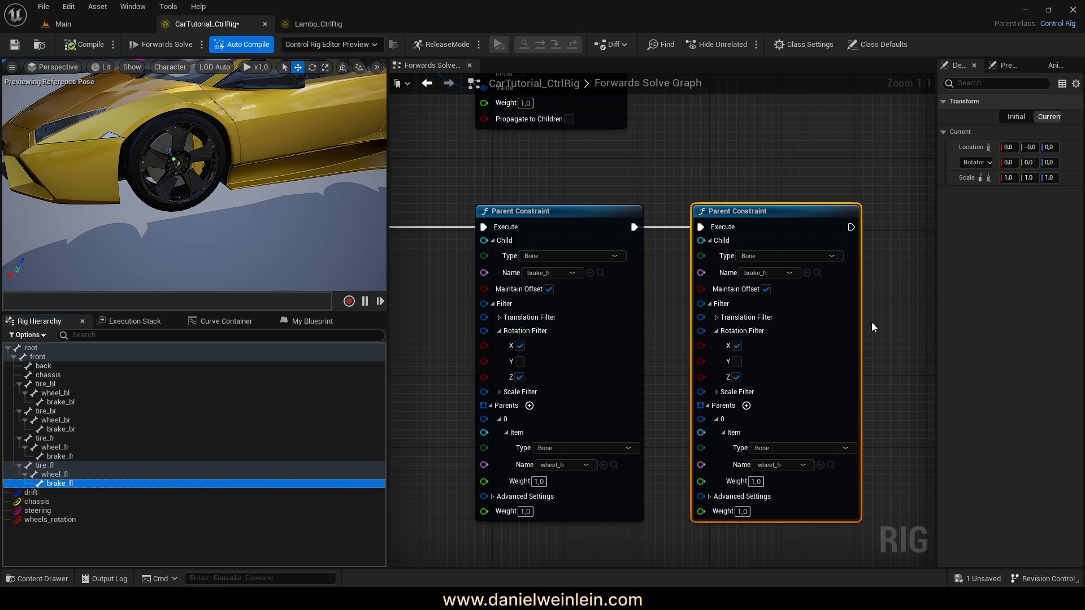
{"action": "left_click", "coordinate": [807, 273]}
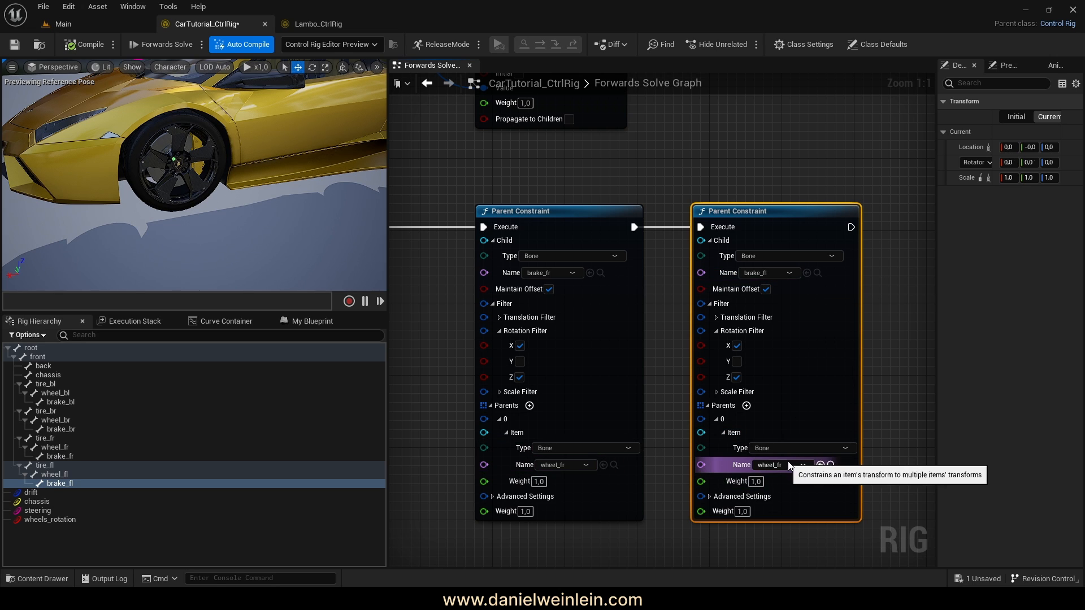
{"action": "left_click", "coordinate": [70, 474]}
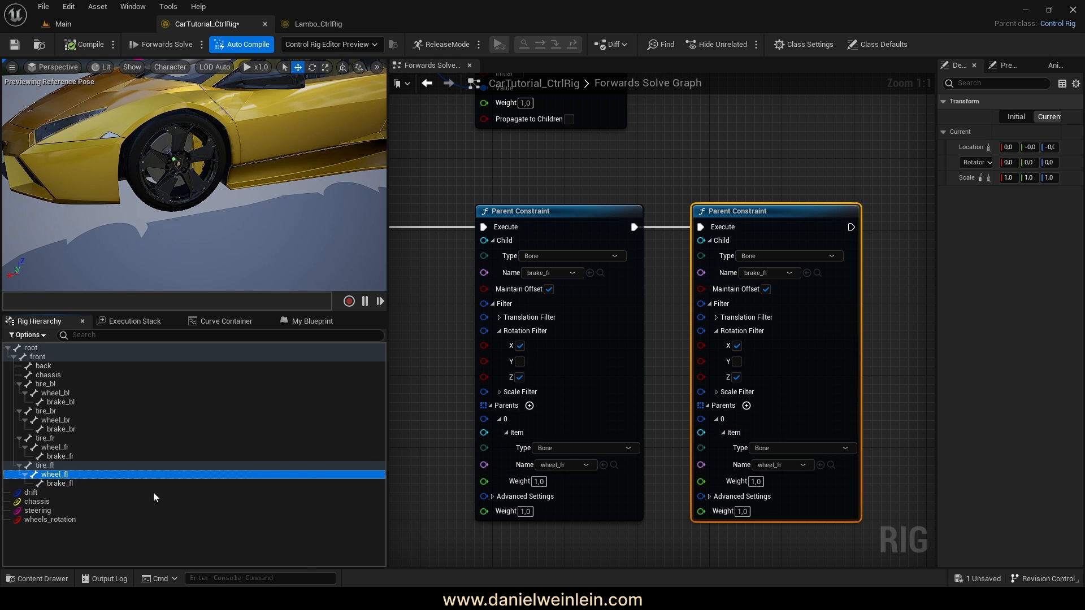
{"action": "left_click", "coordinate": [820, 465]}
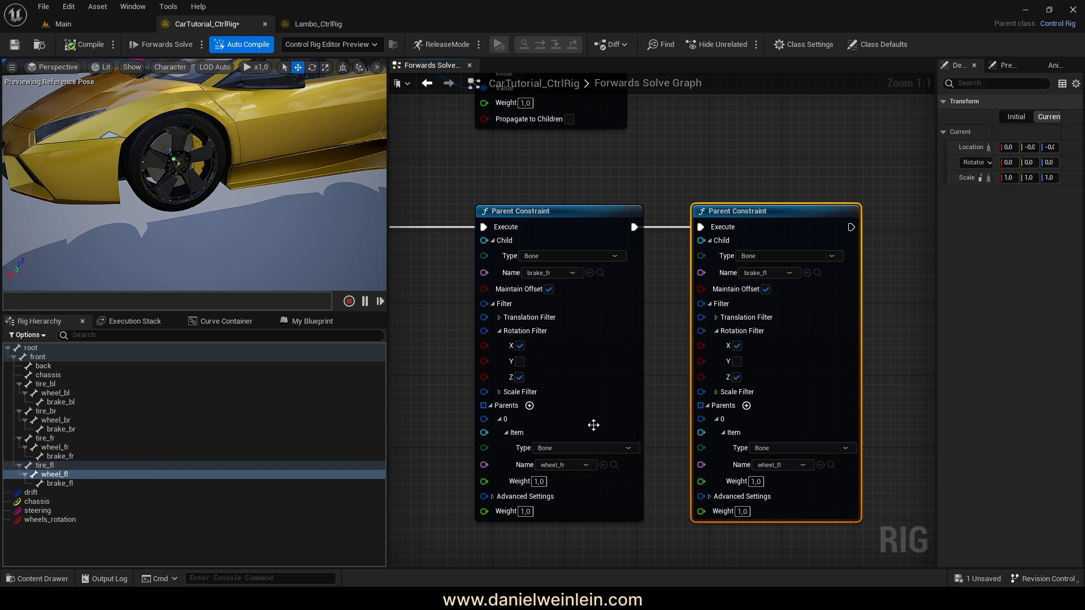
- Rotate the steering control and slide the wheels_rotation control to check the front-left brake against its wheel
{"action": "right_click_drag", "start_coordinate": [420, 293], "coordinate": [496, 309]}
{"action": "right_click_drag", "start_coordinate": [126, 131], "coordinate": [128, 80]}
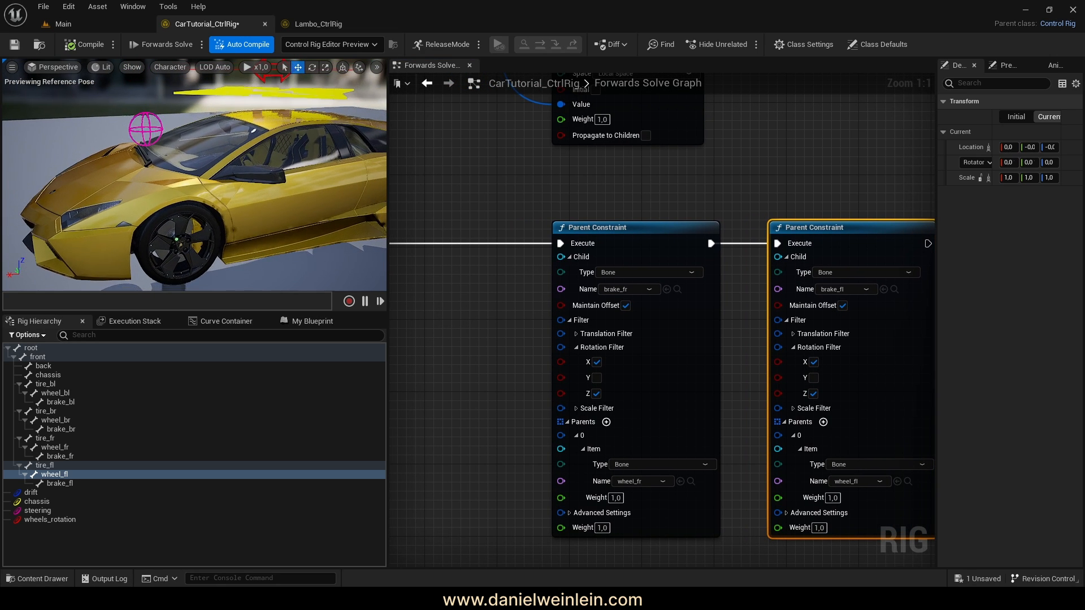
{"action": "left_click", "coordinate": [141, 131]}
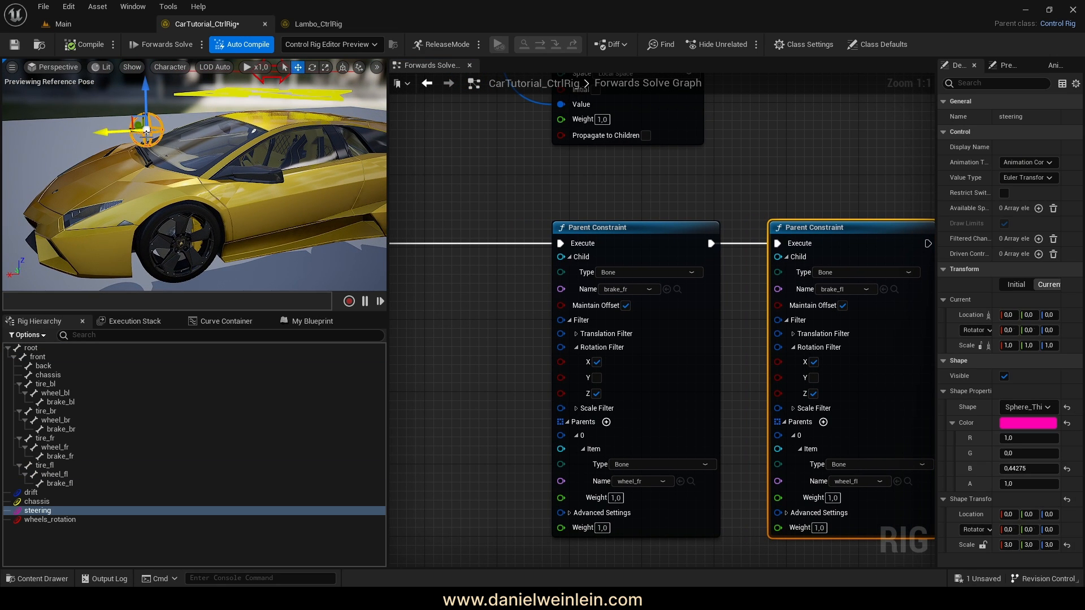
{"action": "left_click", "coordinate": [312, 67]}
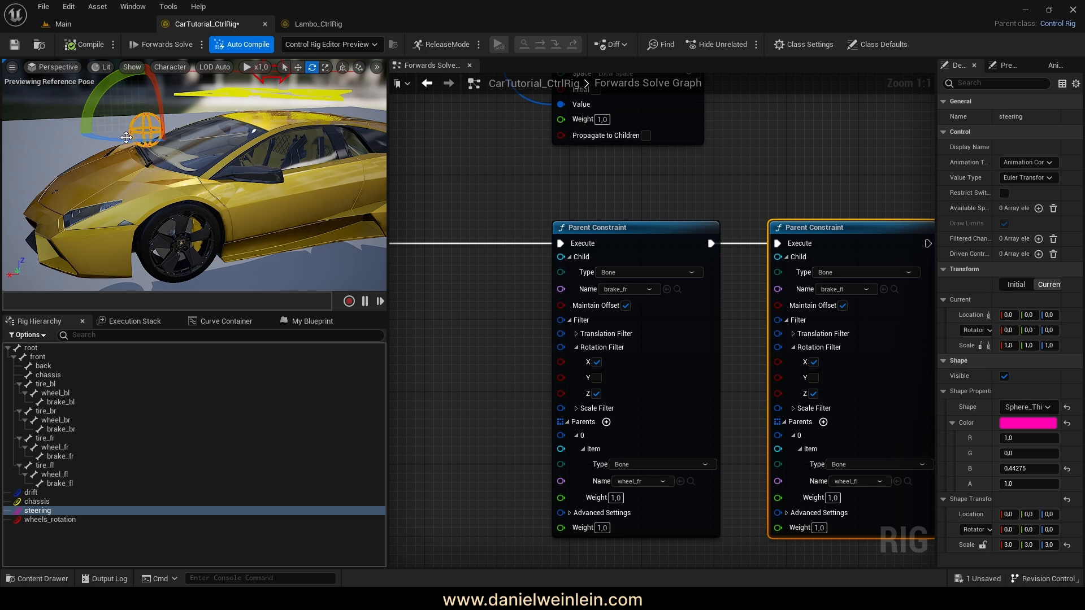
{"action": "left_click_drag", "start_coordinate": [116, 139], "coordinate": [80, 139]}
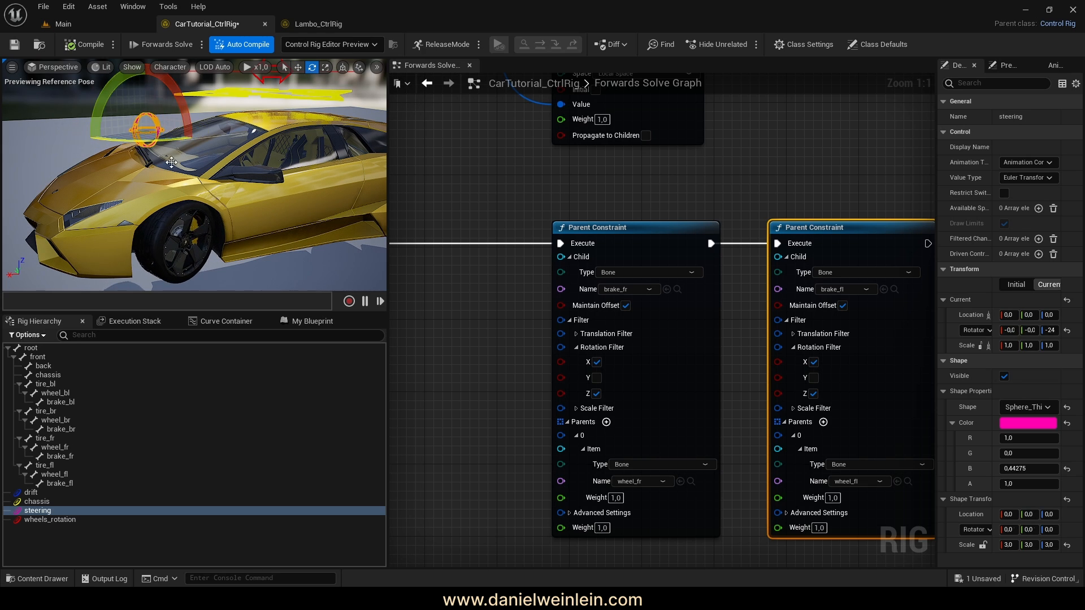
{"action": "left_click_drag", "start_coordinate": [171, 163], "coordinate": [103, 146], "text": "alt"}
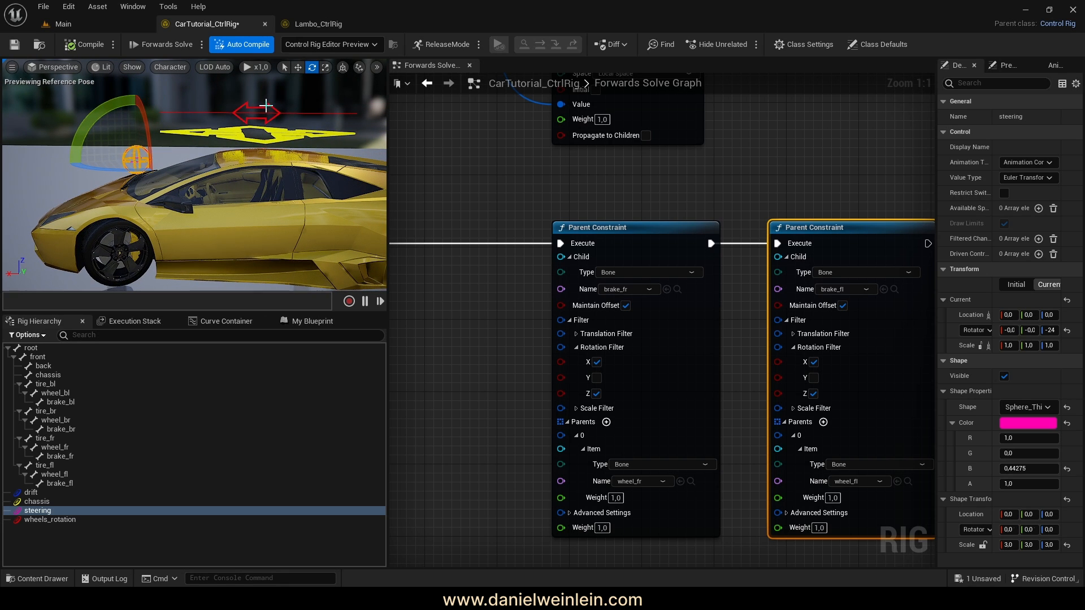
{"action": "left_click", "coordinate": [268, 118]}
{"action": "left_click_drag", "start_coordinate": [224, 111], "coordinate": [290, 130]}
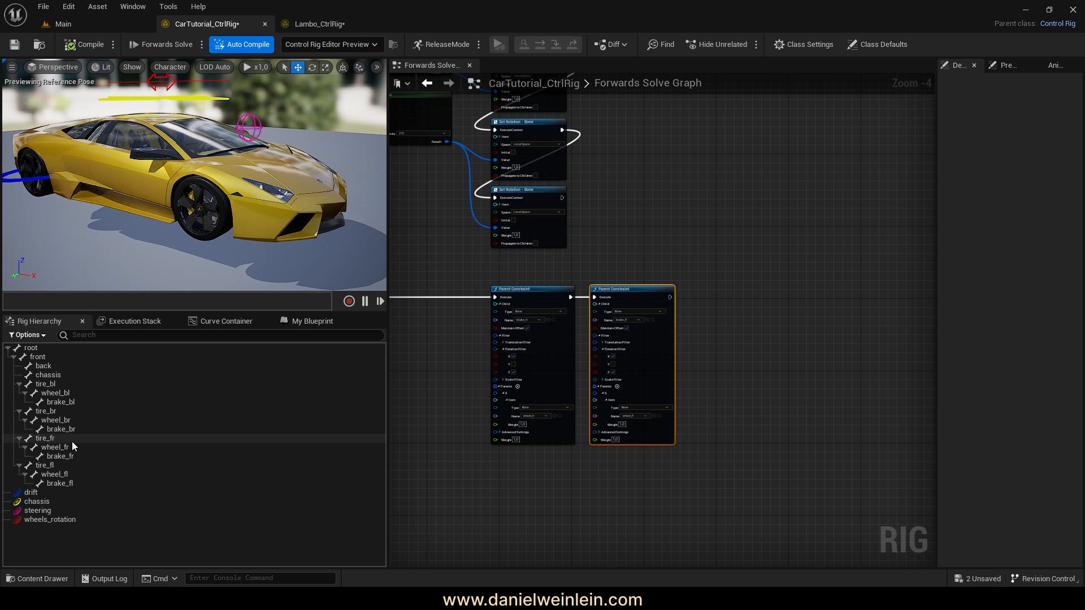
- Add a new control from the tire_fr bone and move it out of the bone hierarchy to the top level
{"action": "left_click", "coordinate": [56, 439]}
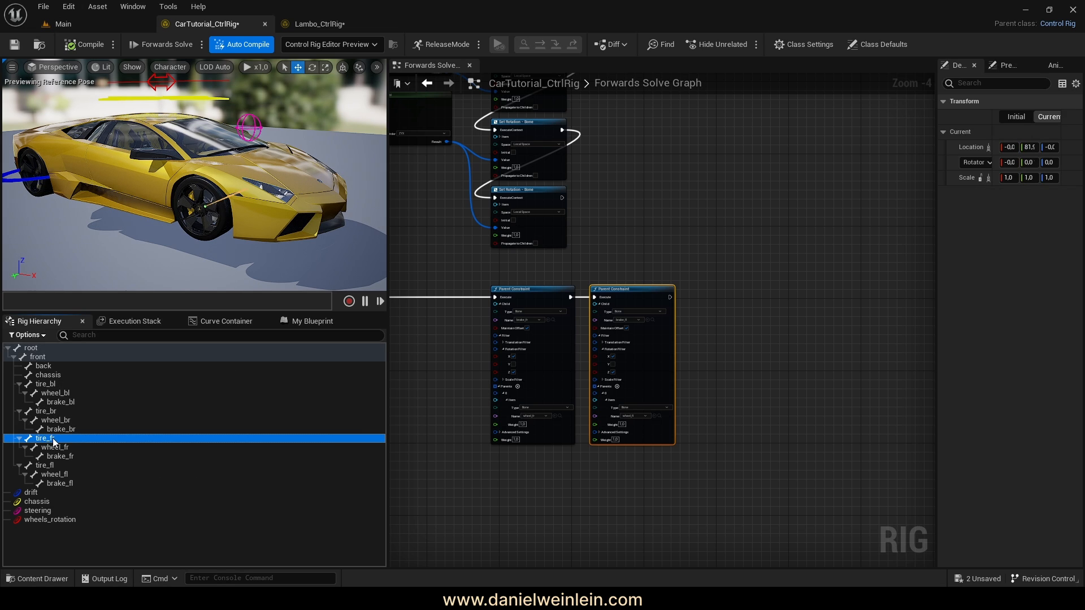
{"action": "right_click", "coordinate": [53, 439]}
{"action": "mouse_move", "coordinate": [178, 161]}
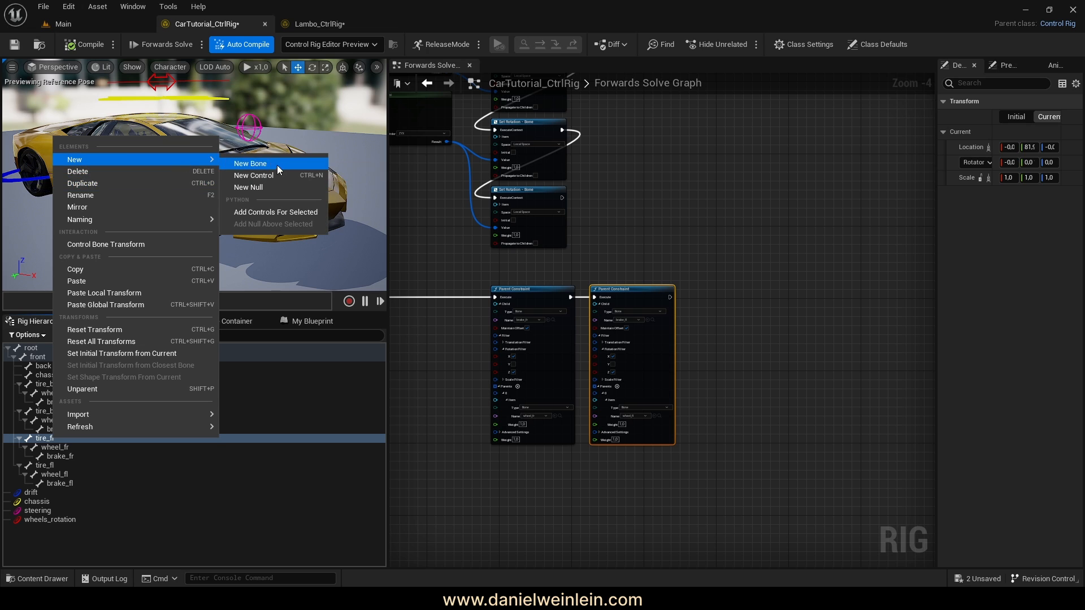
{"action": "left_click", "coordinate": [267, 178]}
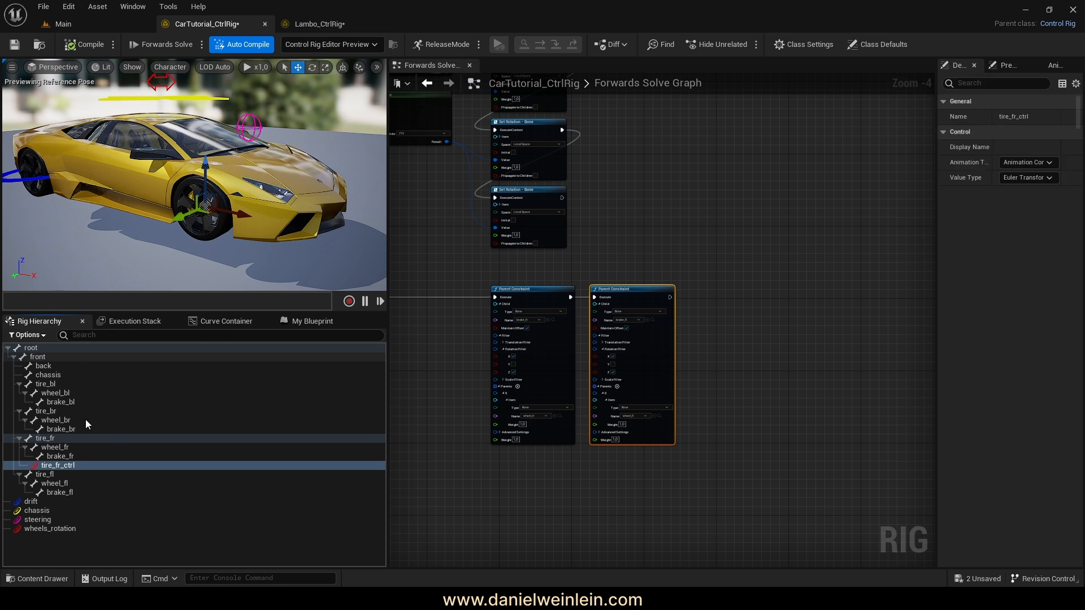
{"action": "left_click_drag", "start_coordinate": [53, 464], "coordinate": [50, 532]}
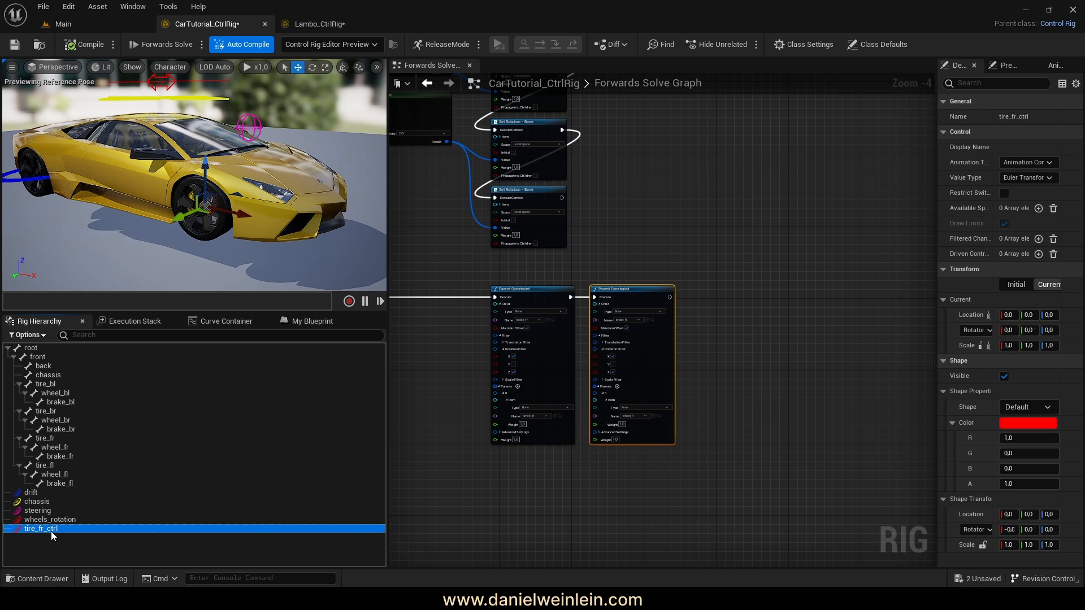
- Rename the new tire control as move_tire
{"action": "double_click", "coordinate": [51, 531]}
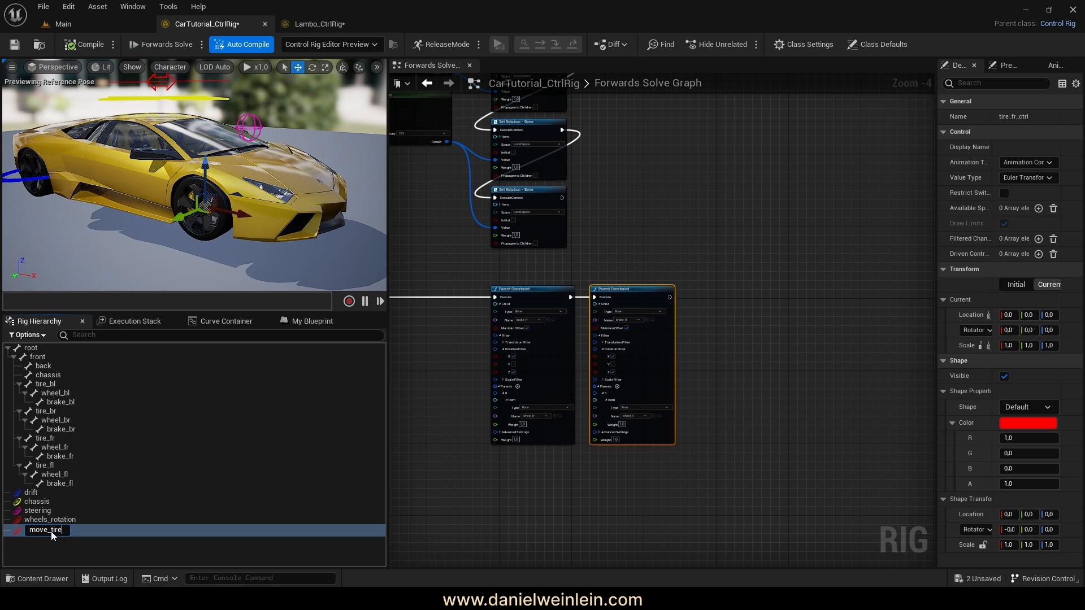
{"action": "type", "text": "move_tire"}
{"action": "key", "text": "Return"}
{"action": "left_click", "coordinate": [51, 531]}
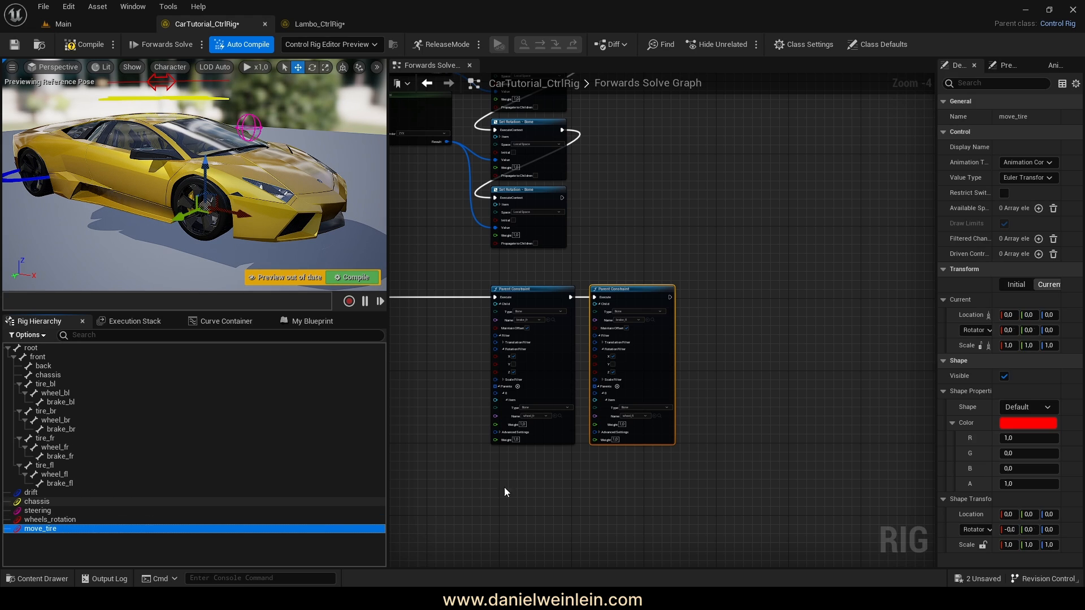
- Give the move_tire control a yellow colour and the Arrow2_Thick shape
{"action": "left_click_drag", "start_coordinate": [936, 383], "coordinate": [815, 432]}
{"action": "left_click", "coordinate": [952, 423]}
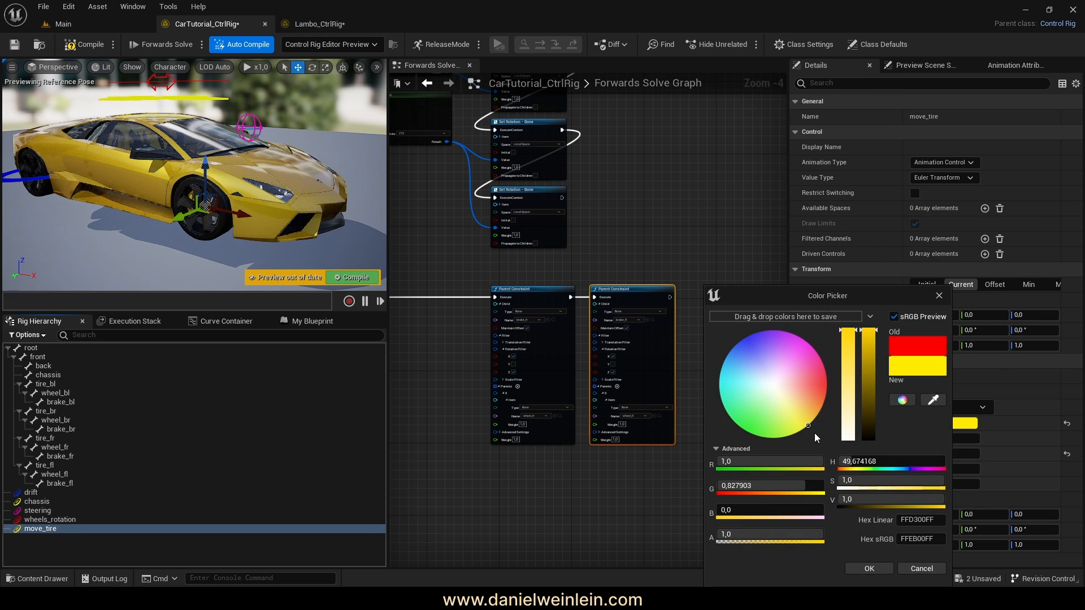
{"action": "left_click", "coordinate": [880, 568]}
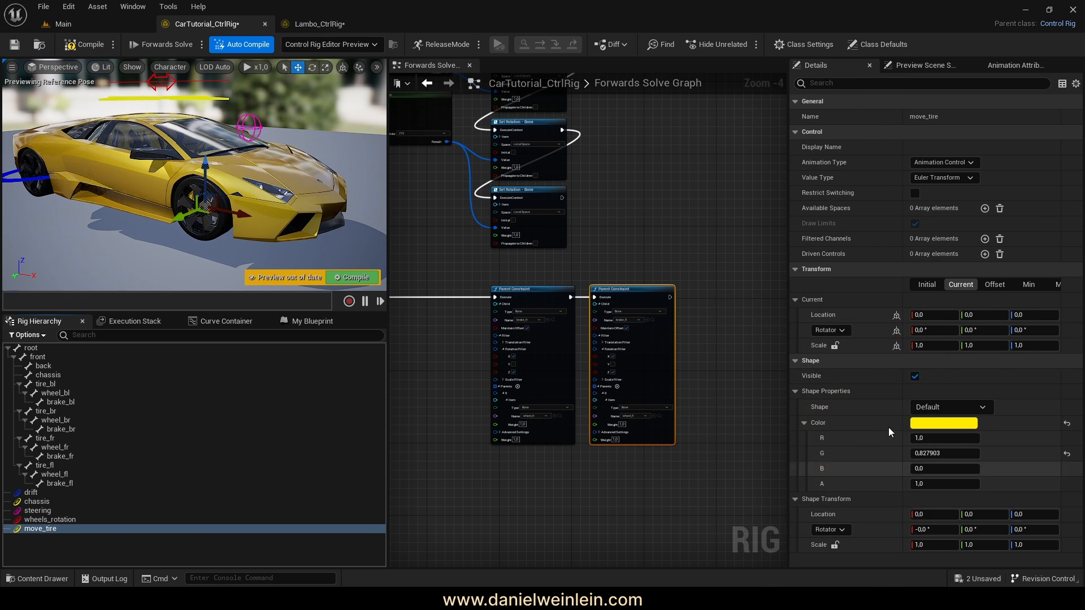
{"action": "left_click", "coordinate": [945, 409]}
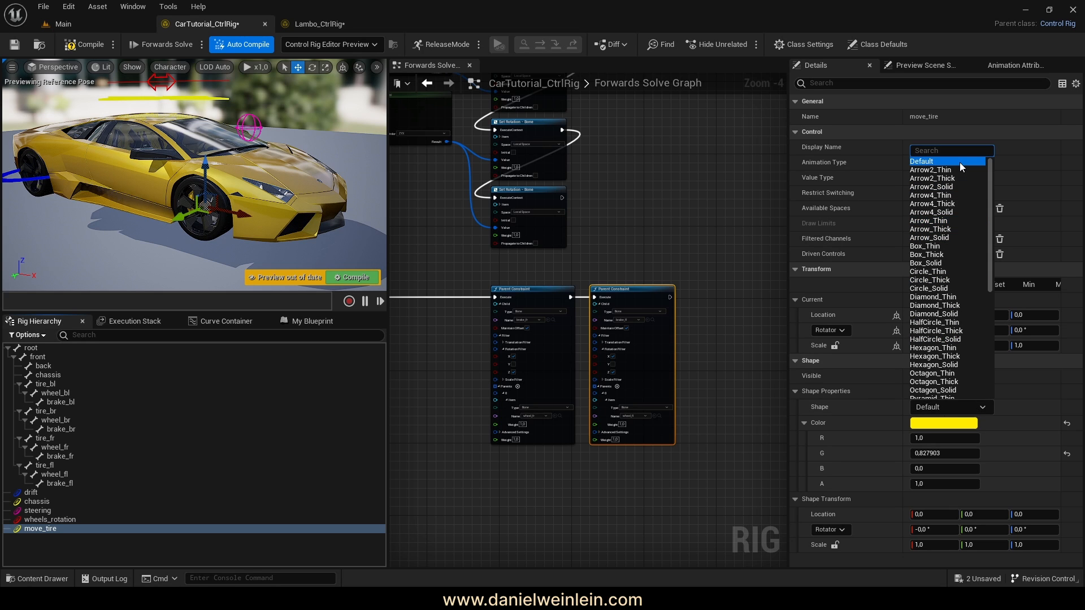
{"action": "left_click", "coordinate": [958, 178]}
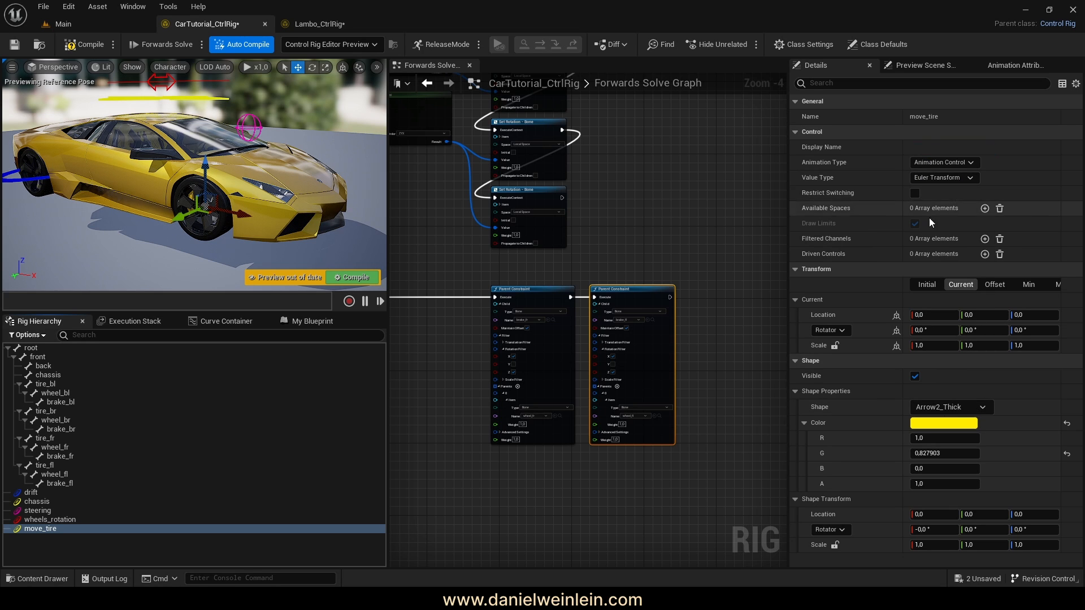
- Scale the move_tire shape to 5 on all three axes and set its shape rotation to 90° around X
{"action": "left_click", "coordinate": [940, 548]}
{"action": "type", "text": "5"}
{"action": "key", "text": "Return"}
{"action": "type", "text": "5"}
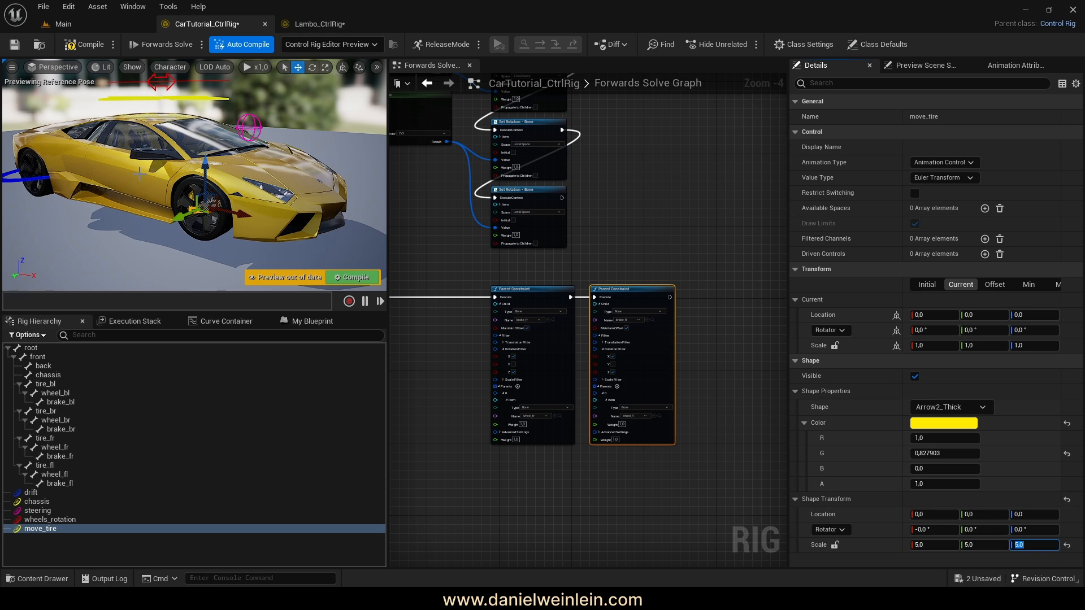
{"action": "right_click_drag", "start_coordinate": [140, 174], "coordinate": [147, 187]}
{"action": "key", "text": "w"}
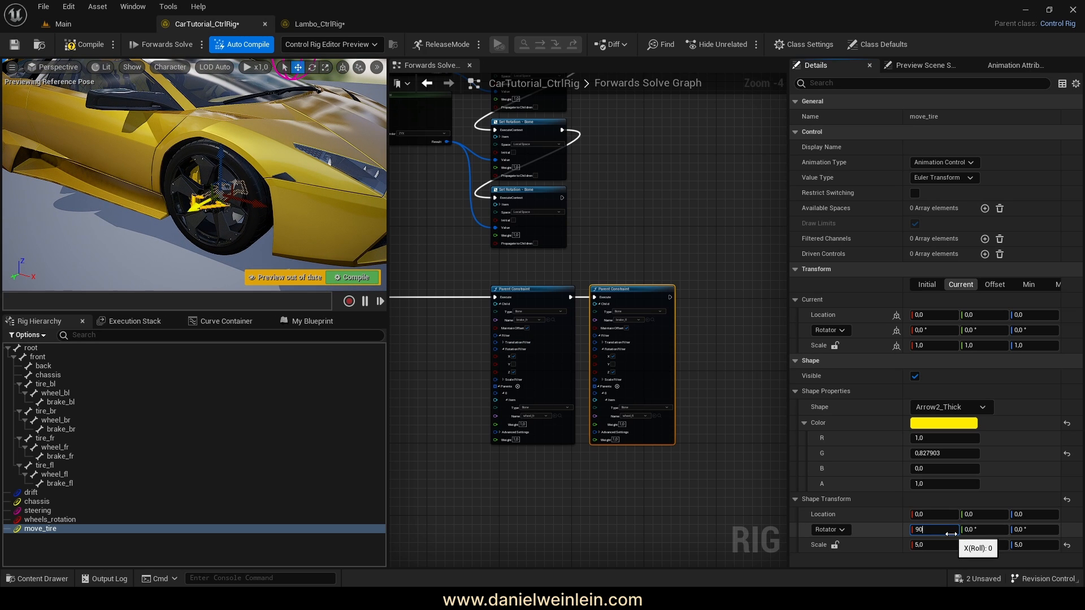
{"action": "key", "text": "Return"}
- Set the move_tire control's offset location Y to 100 and compile the rig
{"action": "left_click", "coordinate": [995, 284]}
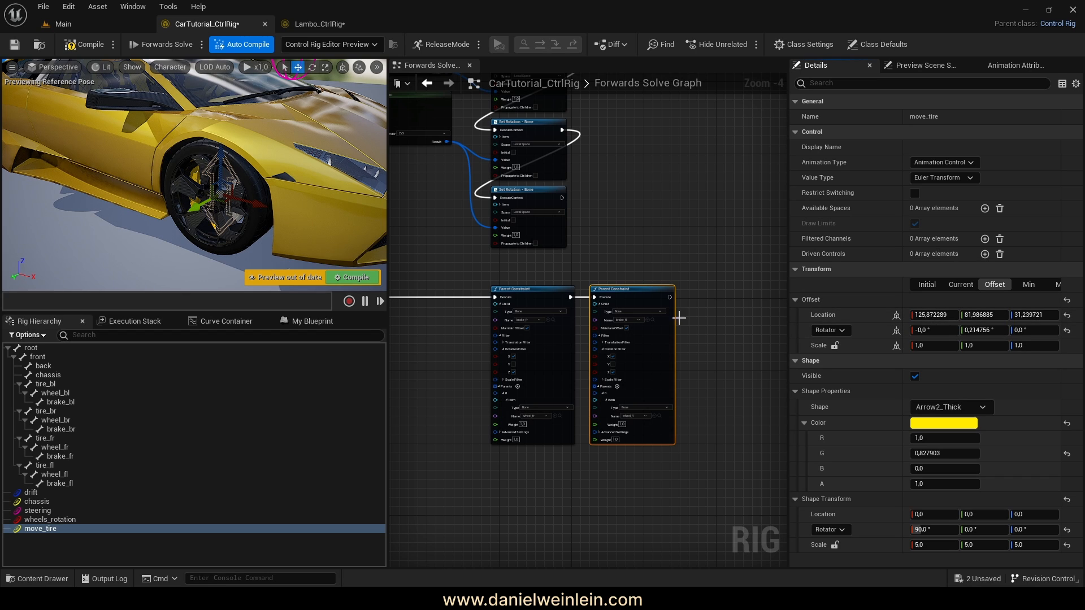
{"action": "left_click", "coordinate": [991, 317]}
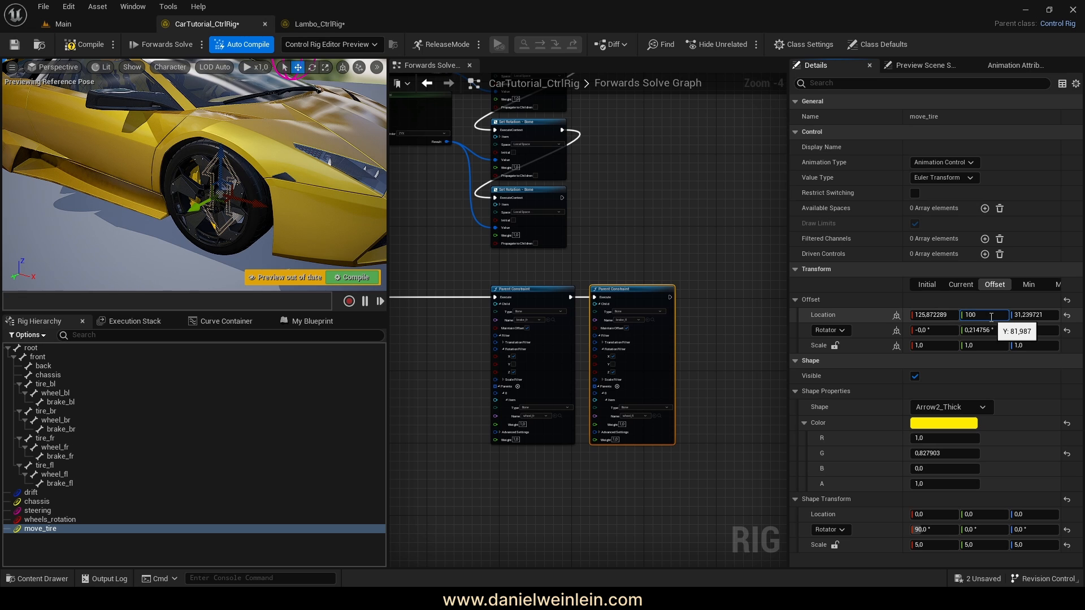
{"action": "type", "text": "100"}
{"action": "key", "text": "Return"}
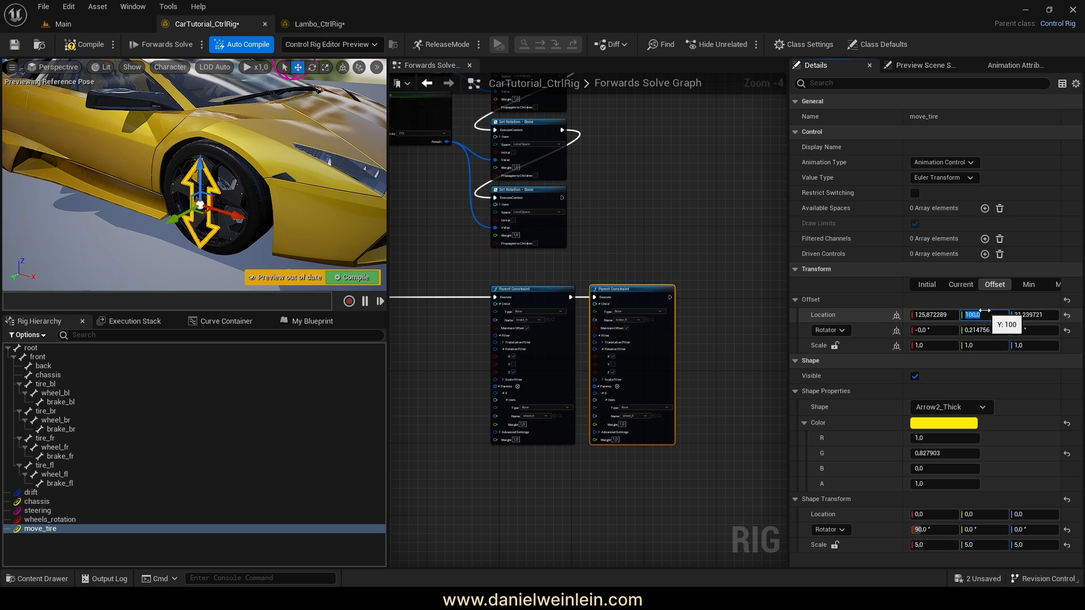
{"action": "left_click", "coordinate": [961, 285]}
{"action": "mouse_move", "coordinate": [224, 185]}
{"action": "right_mouse_down"}
{"action": "mouse_move", "coordinate": [209, 184]}
{"action": "mouse_move", "coordinate": [229, 184]}
{"action": "right_mouse_up"}
{"action": "key", "text": "s"}
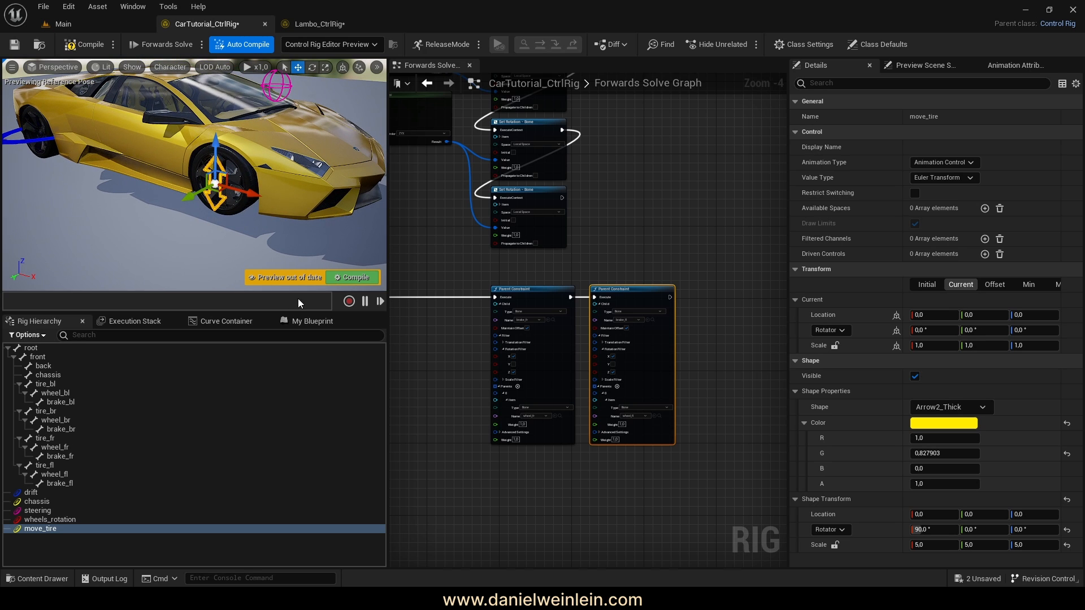
{"action": "left_click", "coordinate": [348, 278]}
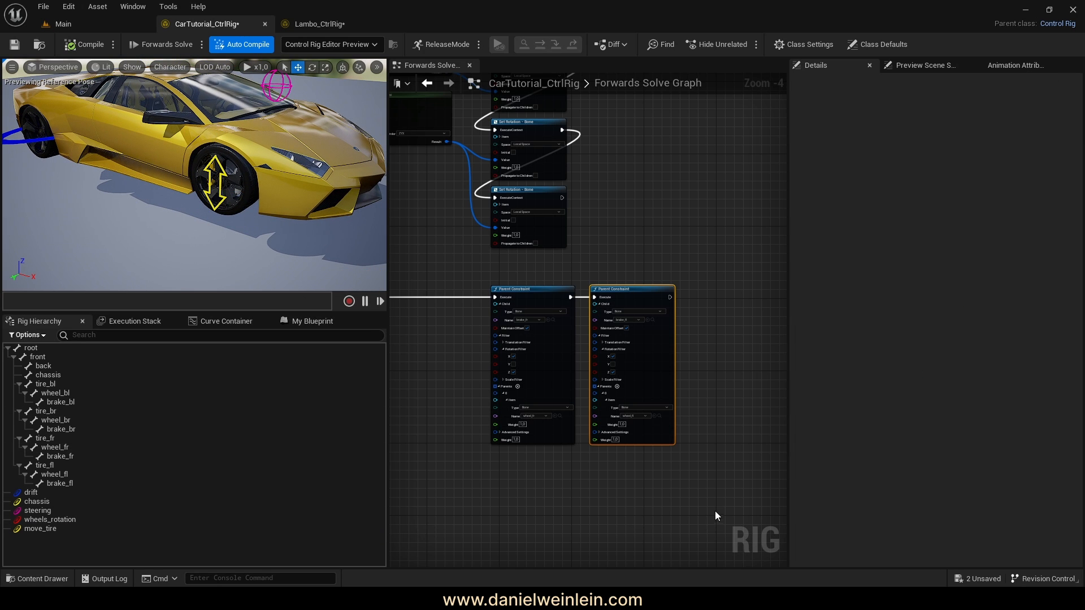
- Add a new Parent Constraint node beside the brake_fl constraint and chain its Execute pin after that node
{"action": "right_click_drag", "start_coordinate": [714, 514], "coordinate": [641, 500]}
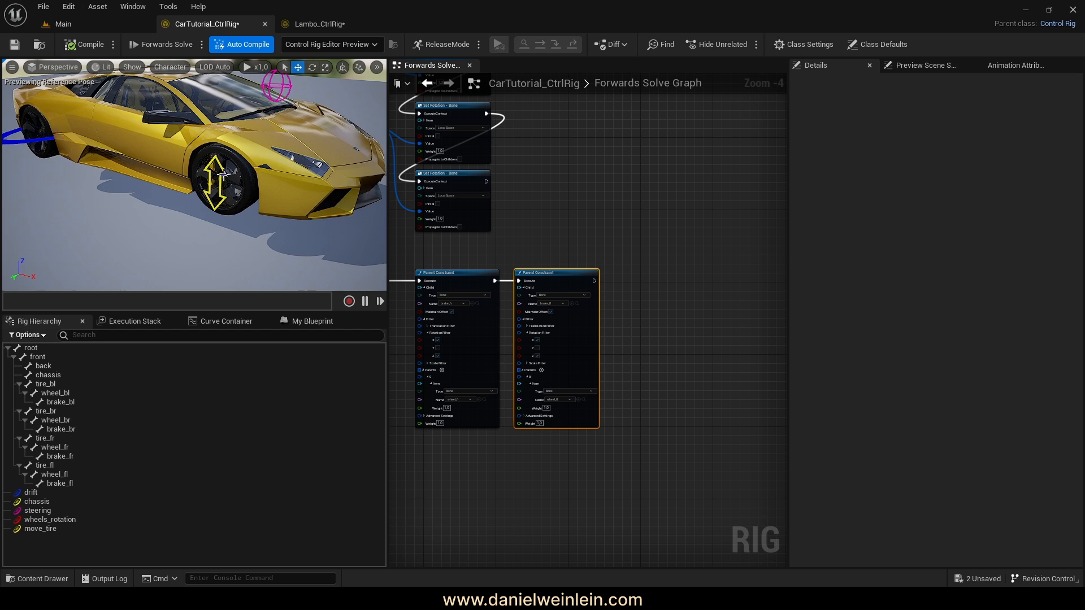
{"action": "scroll", "coordinate": [205, 164], "scroll_direction": "up", "scroll_amount": 3}
{"action": "scroll", "coordinate": [261, 149], "scroll_direction": "down", "scroll_amount": 2}
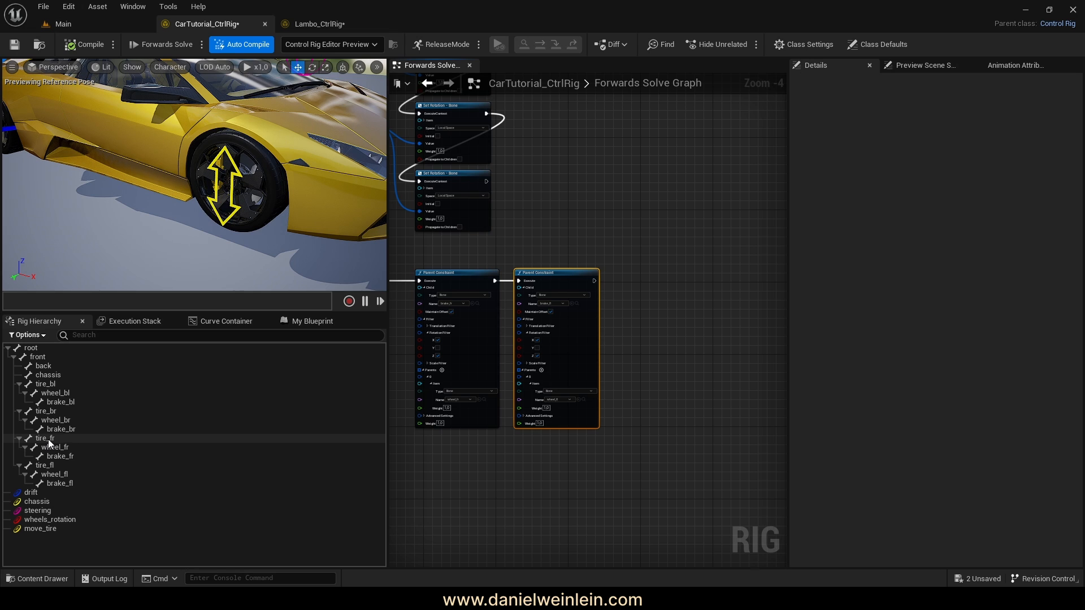
{"action": "scroll", "coordinate": [613, 460], "scroll_direction": "up", "scroll_amount": 1}
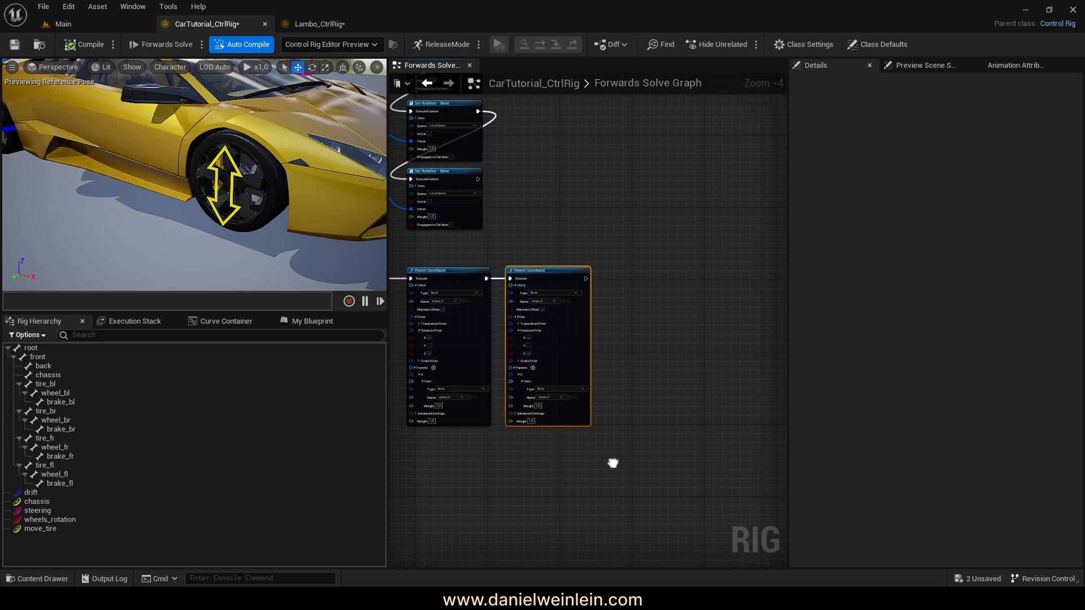
{"action": "scroll", "coordinate": [530, 270], "scroll_direction": "up", "scroll_amount": 1}
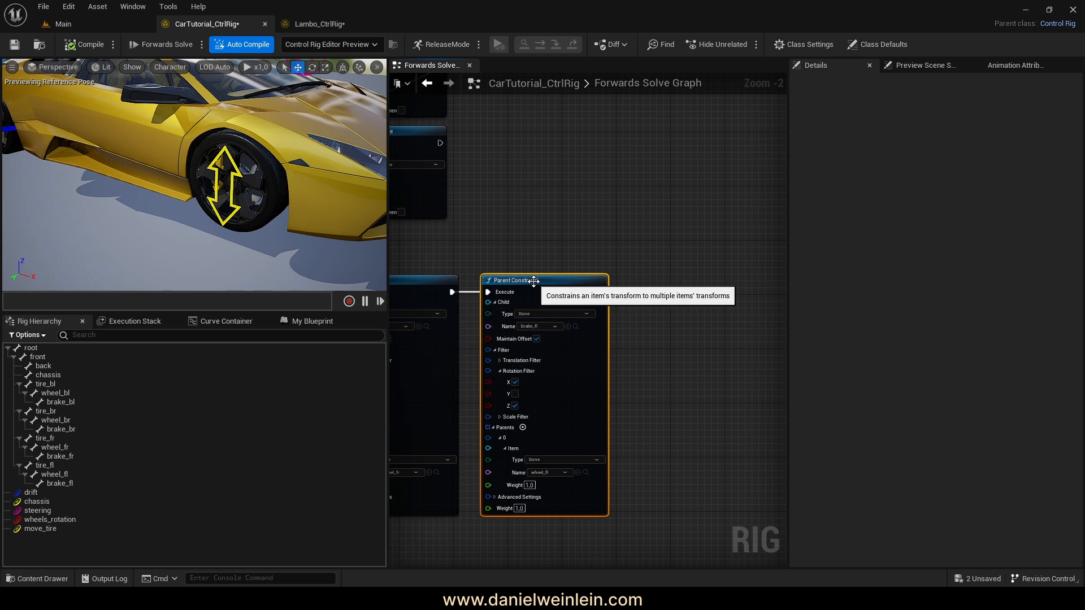
{"action": "right_click_drag", "start_coordinate": [650, 317], "coordinate": [578, 302]}
{"action": "right_click", "coordinate": [579, 302]}
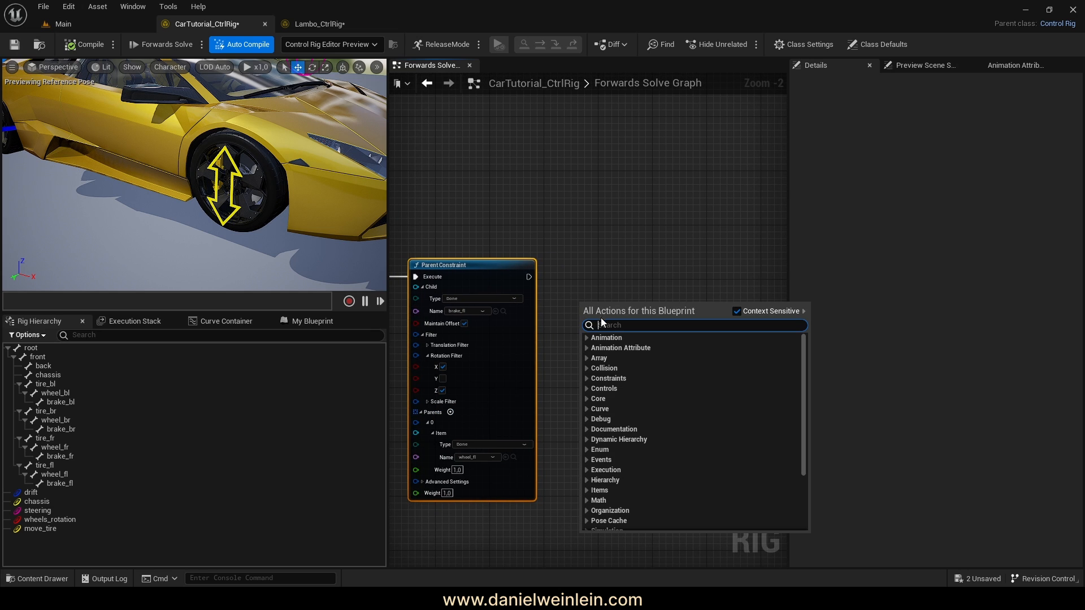
{"action": "type", "text": "paren"}
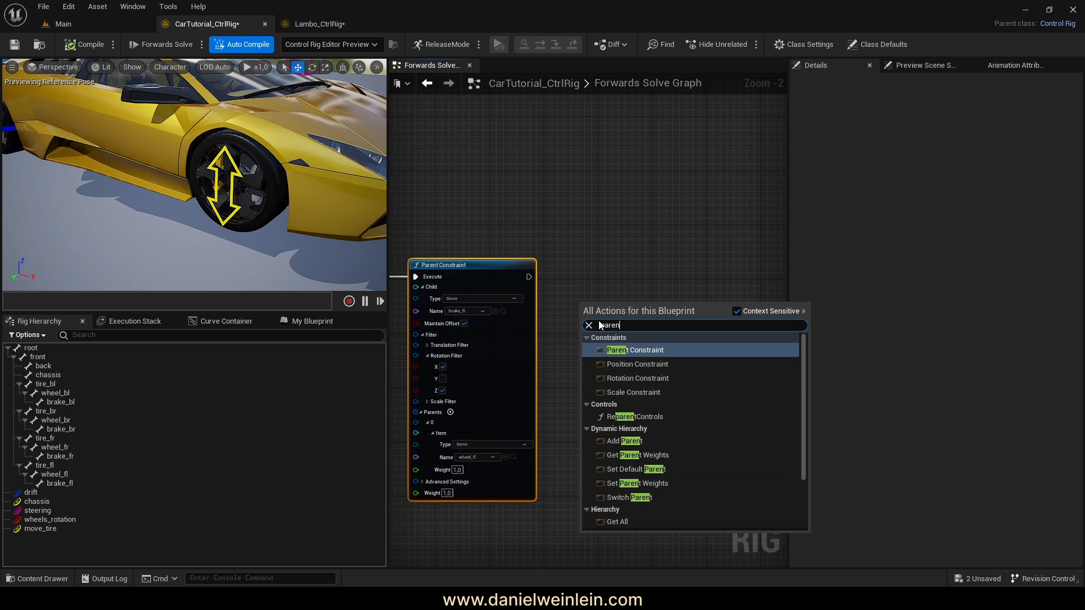
{"action": "left_click", "coordinate": [669, 350]}
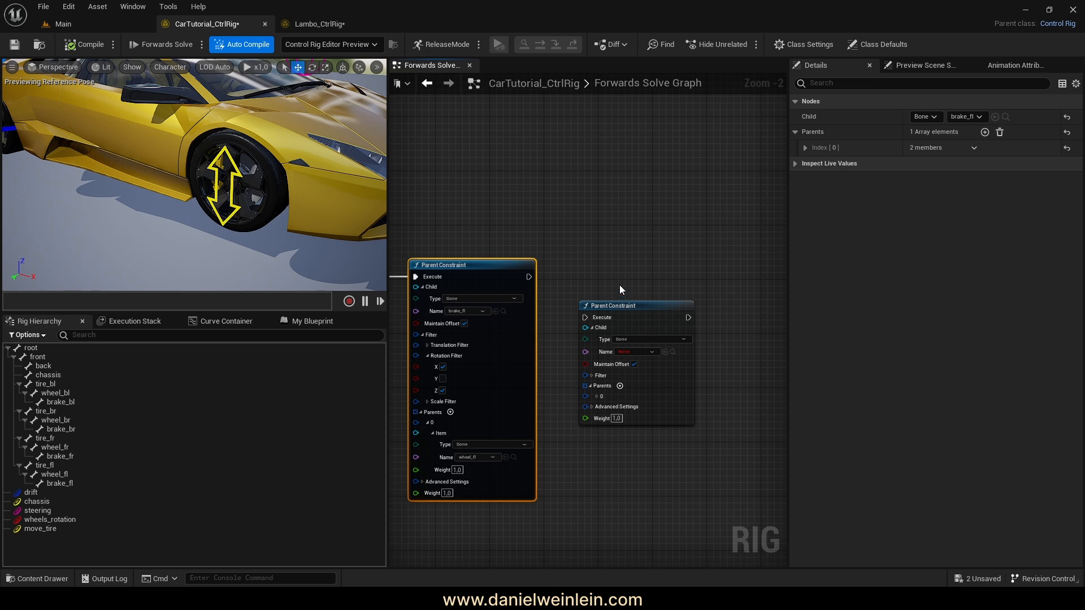
{"action": "right_click_drag", "start_coordinate": [620, 285], "coordinate": [614, 249]}
{"action": "left_click_drag", "start_coordinate": [607, 270], "coordinate": [614, 236]}
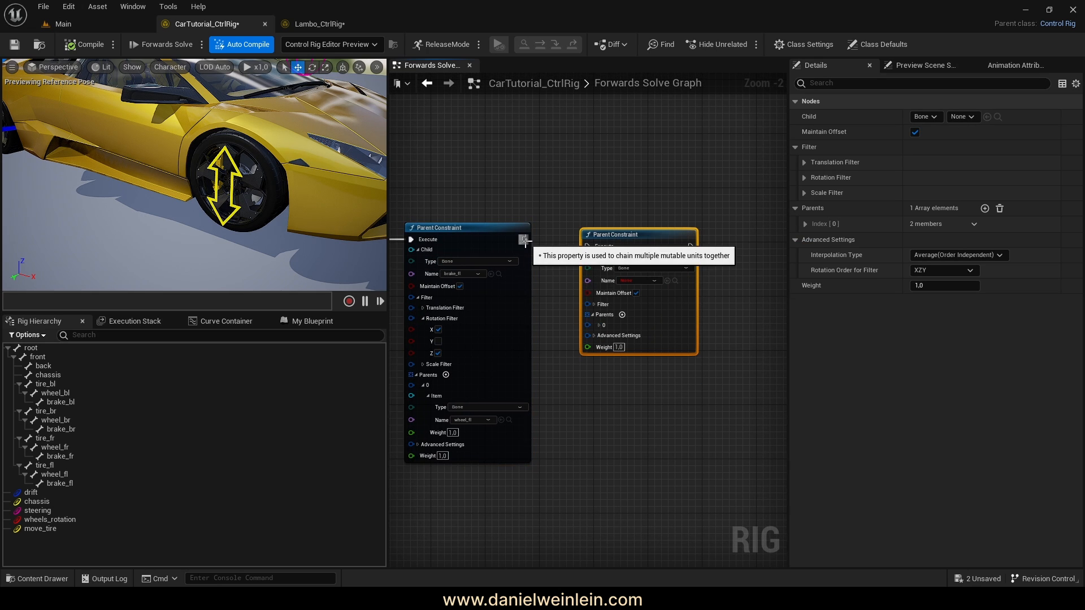
{"action": "left_click_drag", "start_coordinate": [524, 240], "coordinate": [587, 246]}
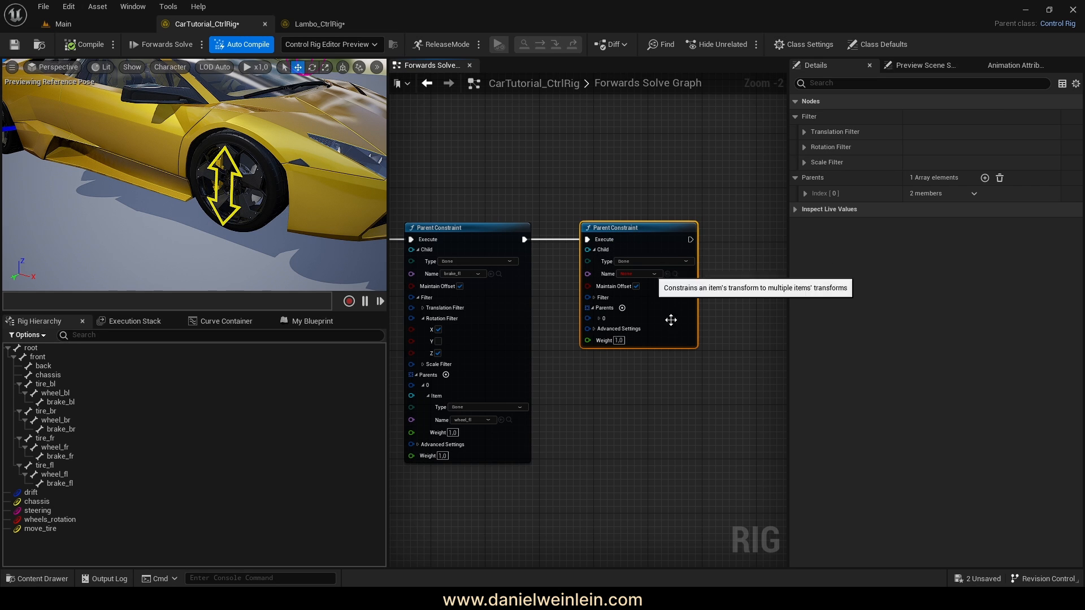
- Assign the tire_fr bone as the child of the new Parent Constraint
{"action": "scroll", "coordinate": [647, 398], "scroll_direction": "up", "scroll_amount": 2}
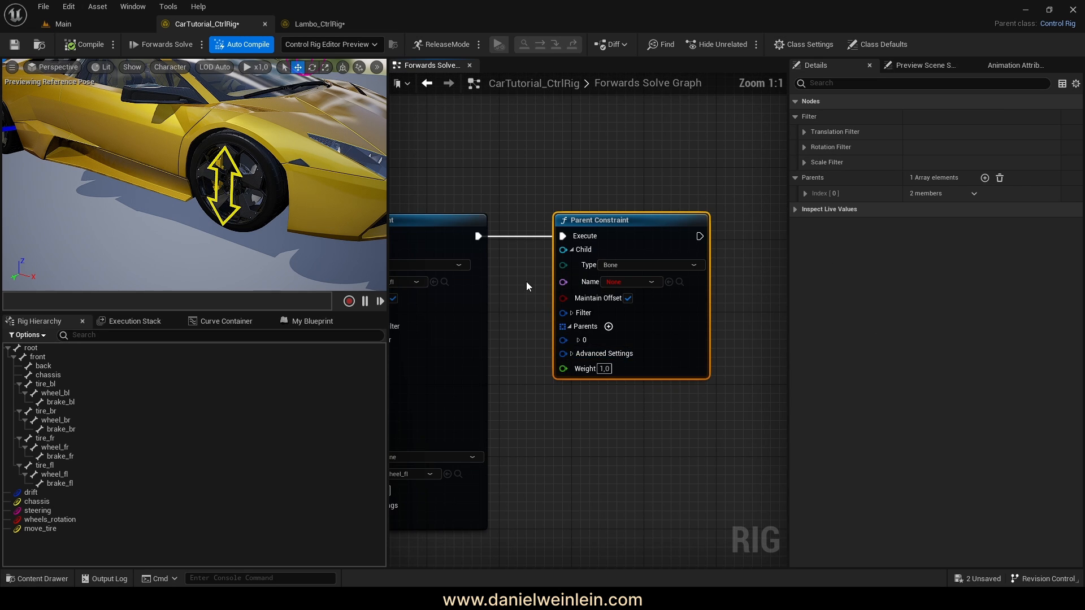
{"action": "right_click_drag", "start_coordinate": [527, 281], "coordinate": [537, 339]}
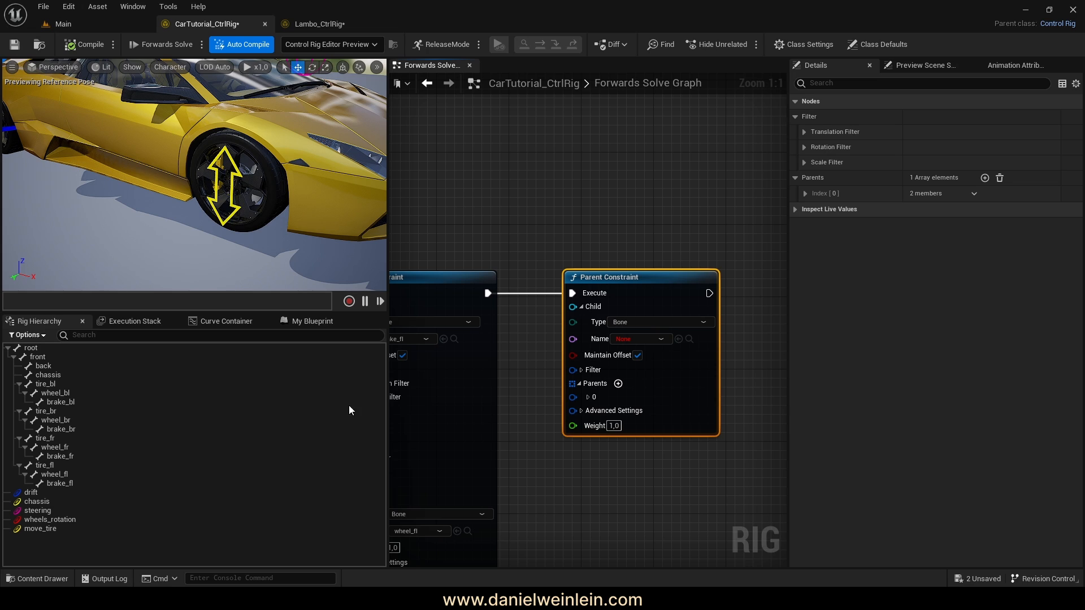
{"action": "left_click", "coordinate": [47, 438]}
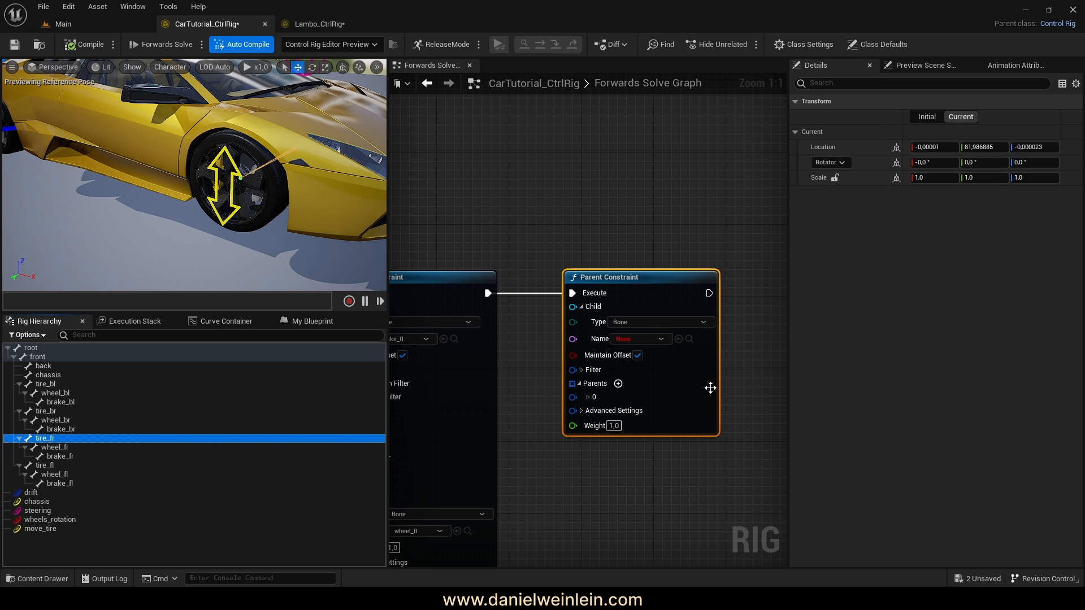
{"action": "left_click", "coordinate": [678, 341]}
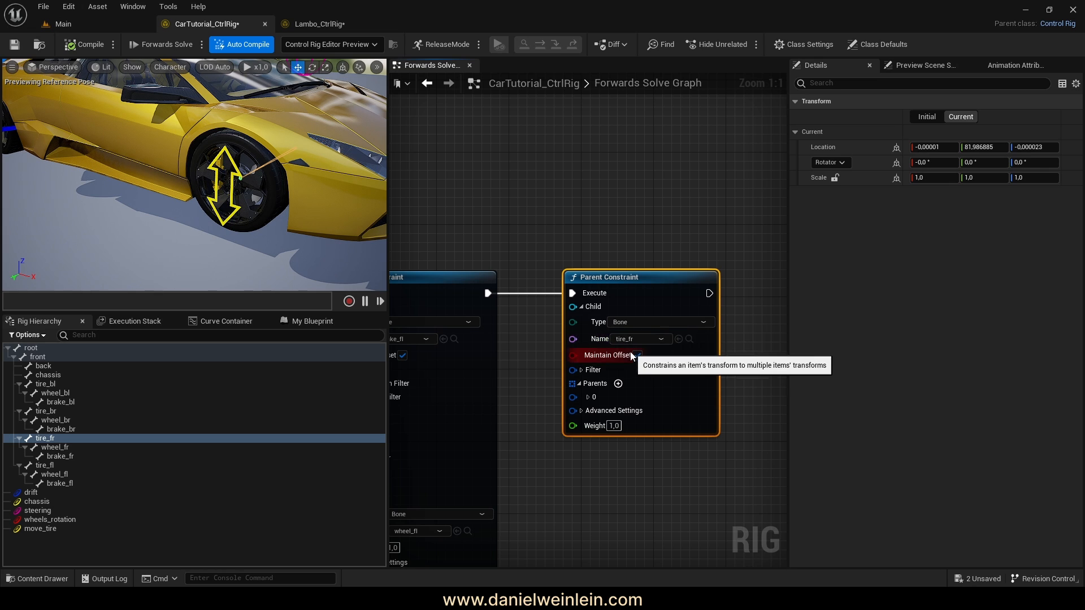
- Set the new Parent Constraint's parent item type to Control and assign move_tire as its name
{"action": "left_click", "coordinate": [588, 398]}
{"action": "right_click_drag", "start_coordinate": [736, 448], "coordinate": [722, 392]}
{"action": "left_click", "coordinate": [588, 356]}
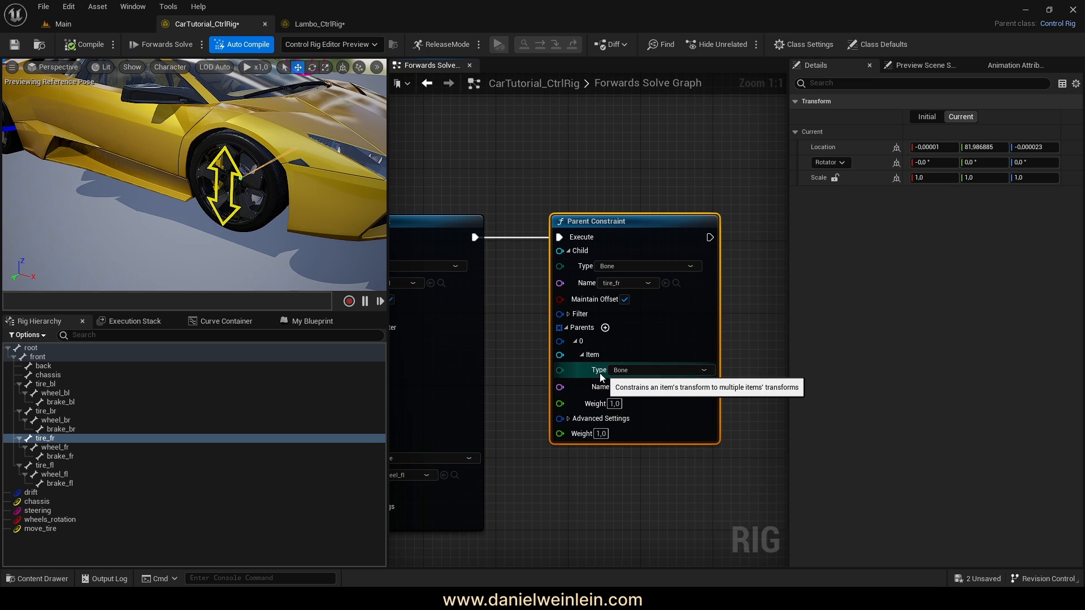
{"action": "left_click", "coordinate": [639, 370]}
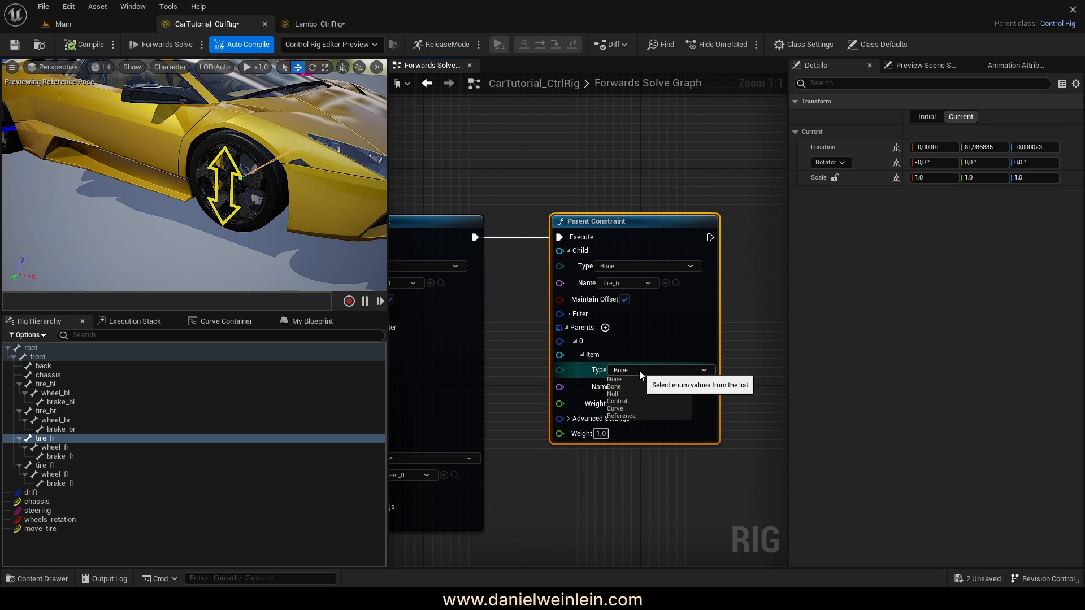
{"action": "left_click", "coordinate": [622, 401]}
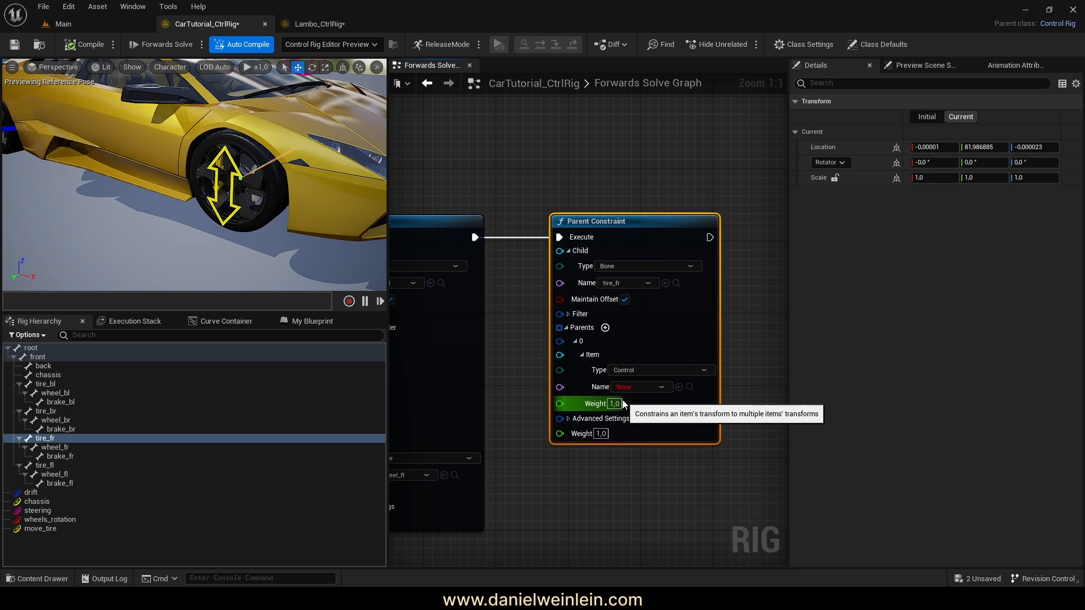
{"action": "left_click", "coordinate": [42, 529]}
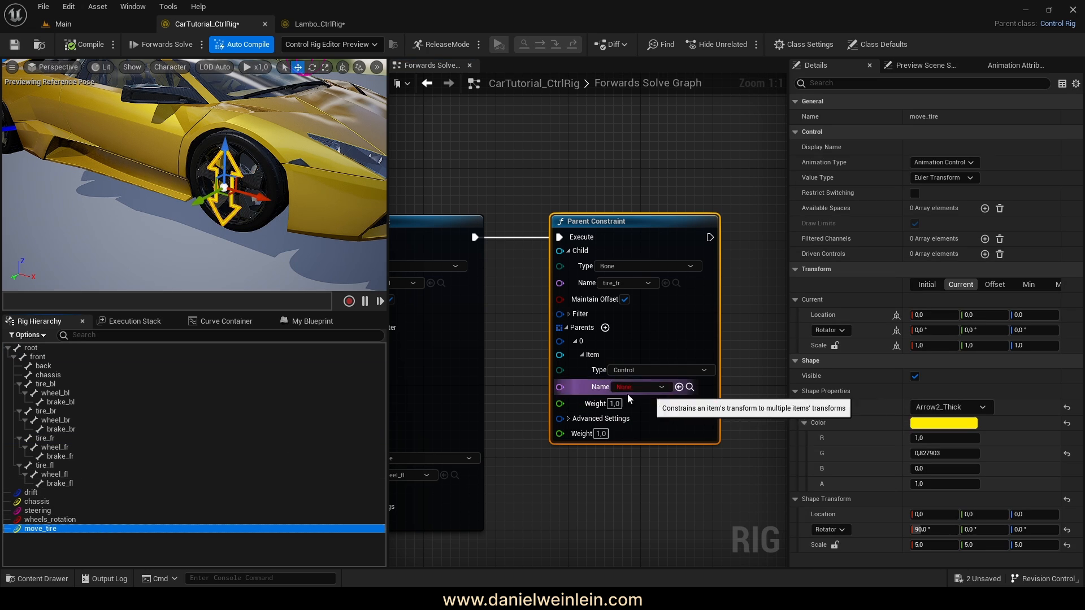
{"action": "left_click", "coordinate": [678, 387]}
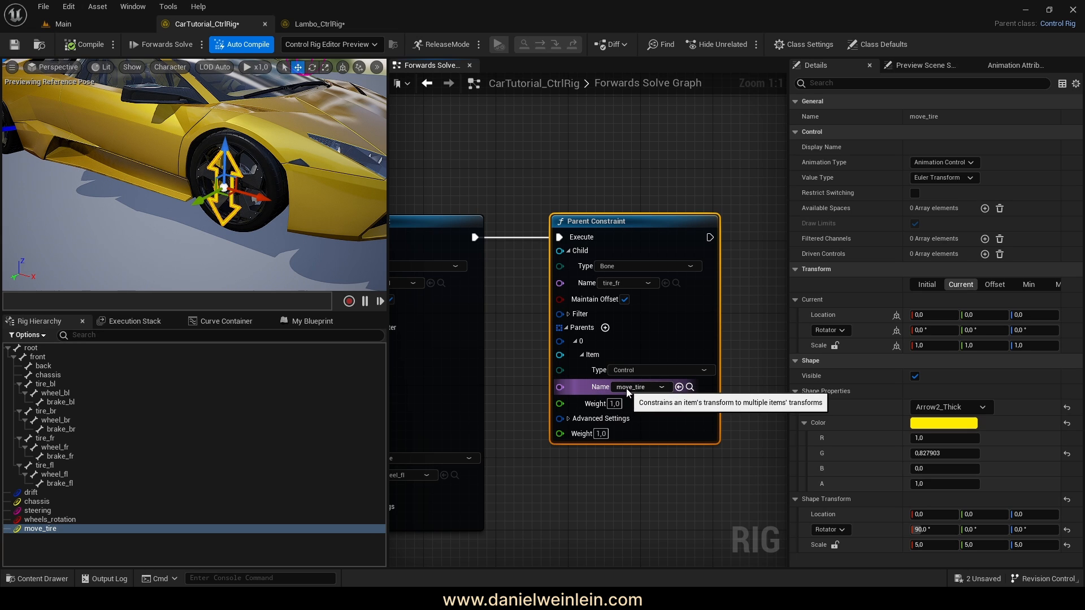
- Turn off the X and Y axes in the translation filter of the tire_fr Parent Constraint
{"action": "mouse_move", "coordinate": [669, 487]}
{"action": "right_mouse_down"}
{"action": "mouse_move", "coordinate": [614, 473]}
{"action": "mouse_move", "coordinate": [687, 482]}
{"action": "right_mouse_up"}
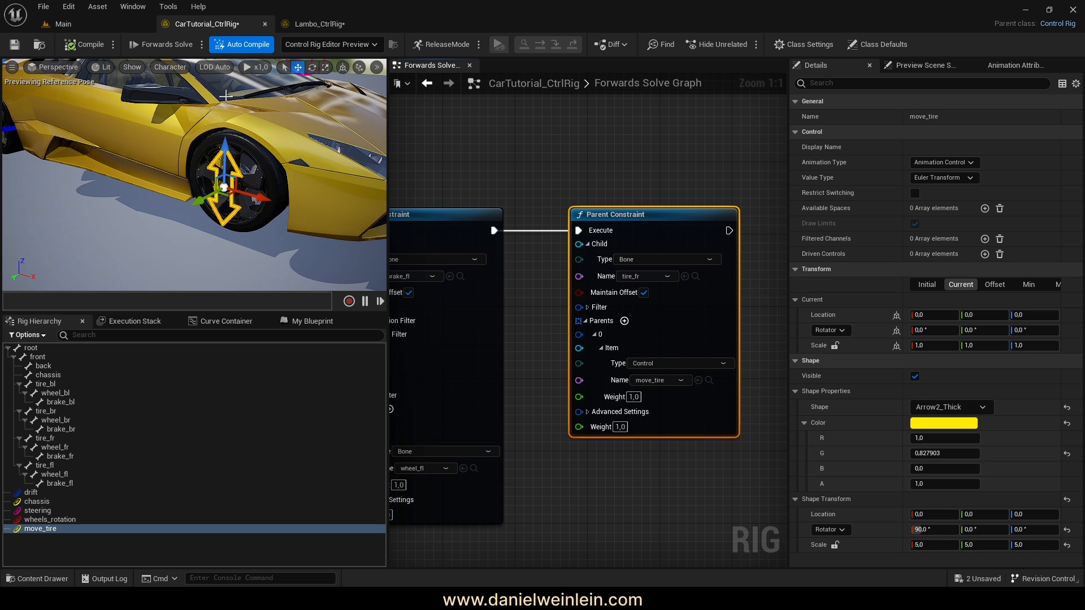
{"action": "left_click", "coordinate": [588, 309]}
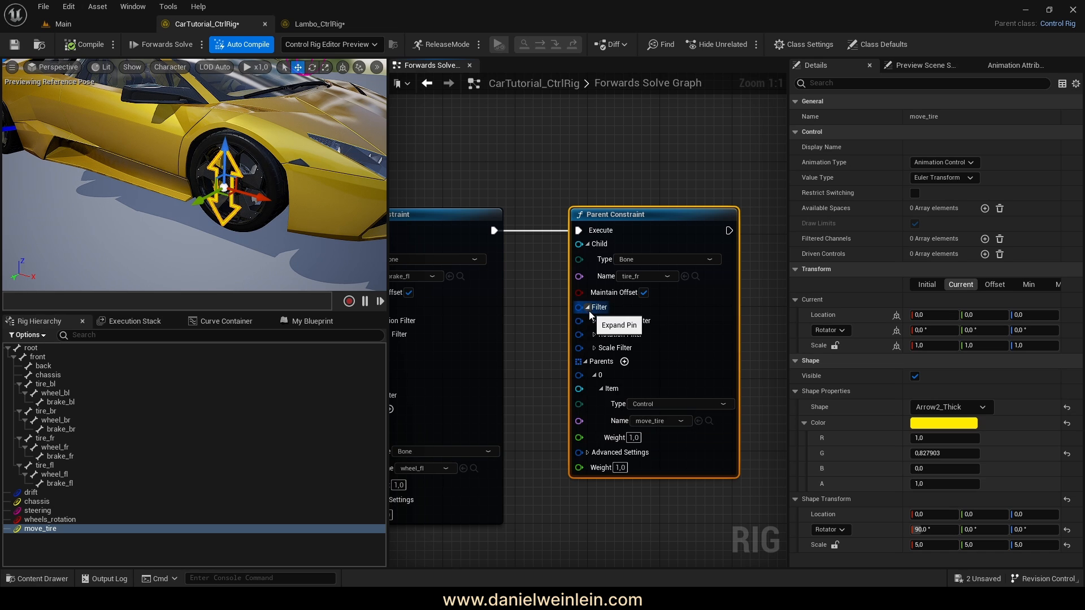
{"action": "left_click", "coordinate": [594, 321]}
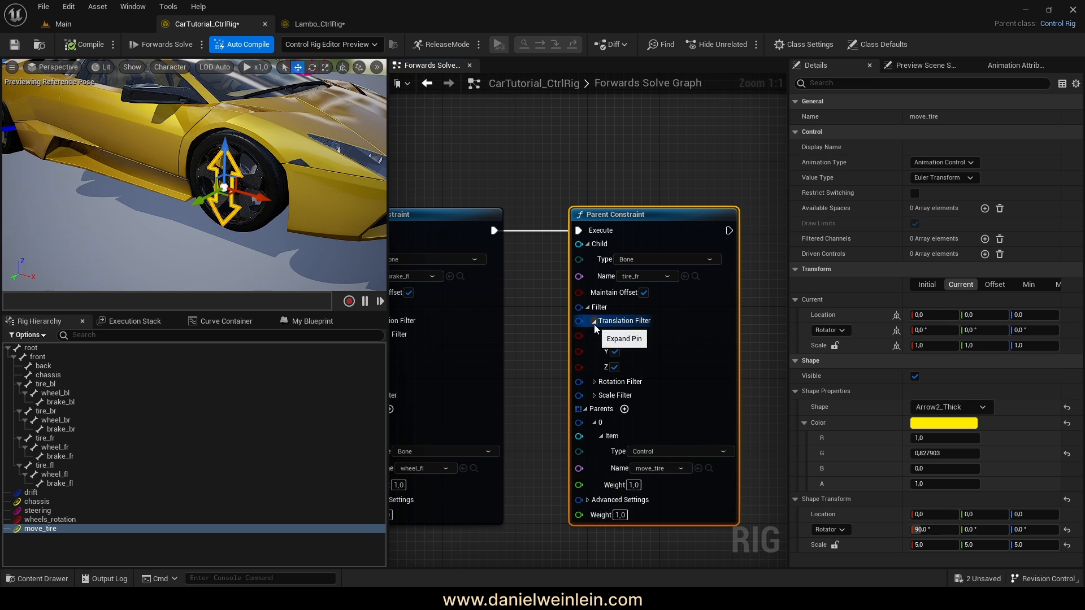
{"action": "left_click", "coordinate": [615, 351]}
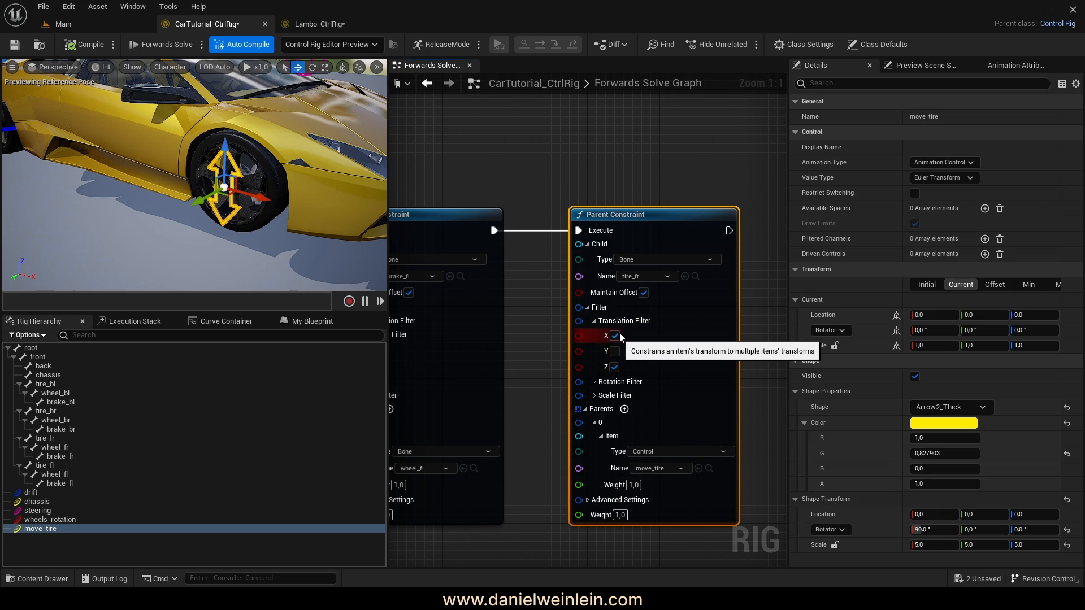
{"action": "left_click", "coordinate": [615, 336]}
- Turn off the X, Y and Z axes in the tire_fr constraint's rotation filter and collapse both filters
{"action": "left_click", "coordinate": [595, 382]}
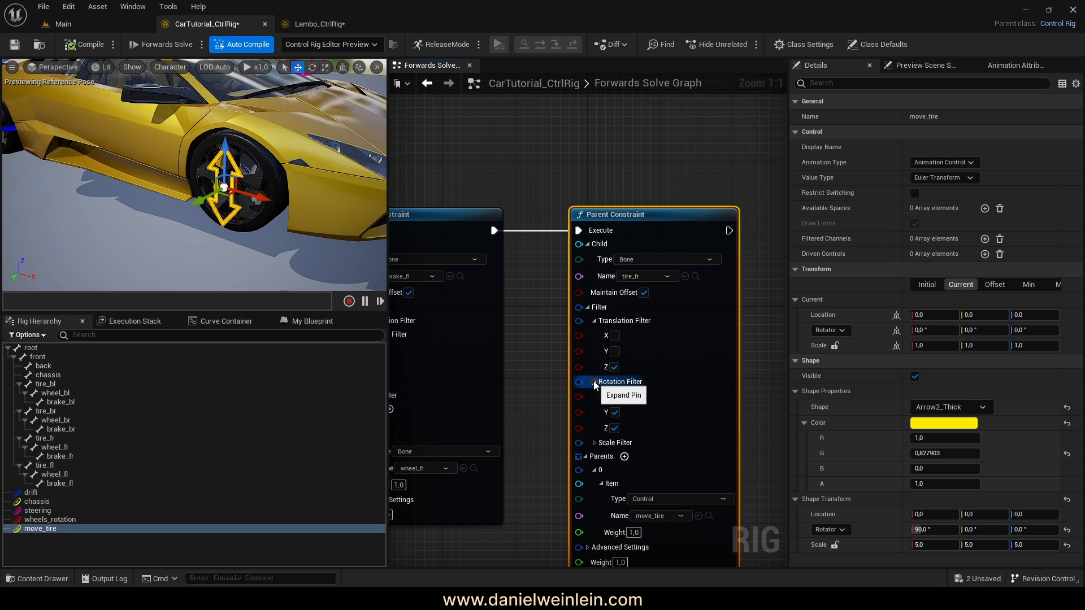
{"action": "left_click", "coordinate": [615, 396]}
{"action": "left_click", "coordinate": [615, 412]}
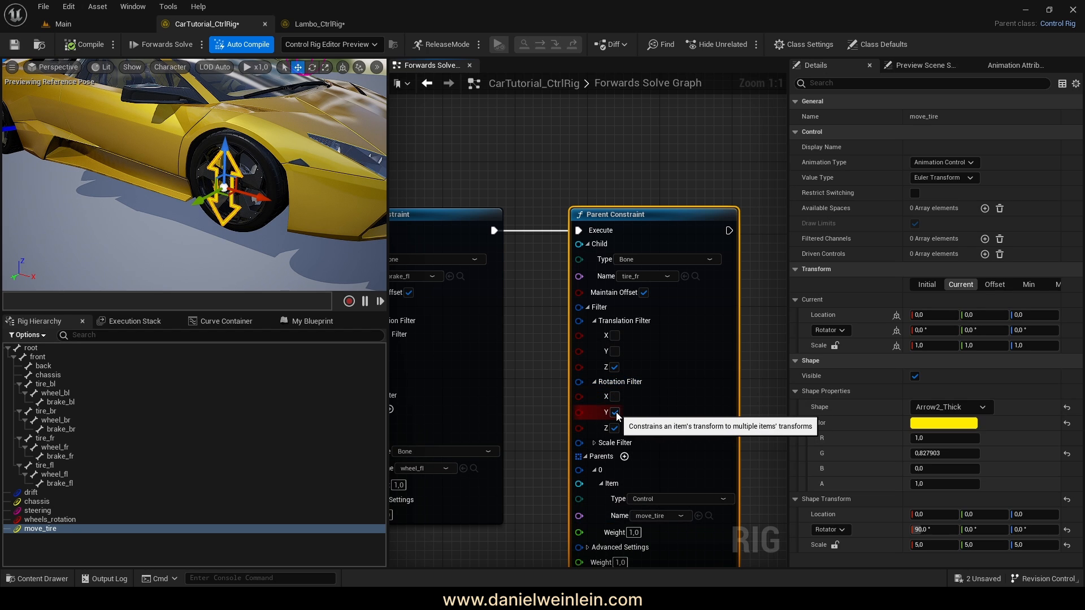
{"action": "left_click", "coordinate": [615, 428]}
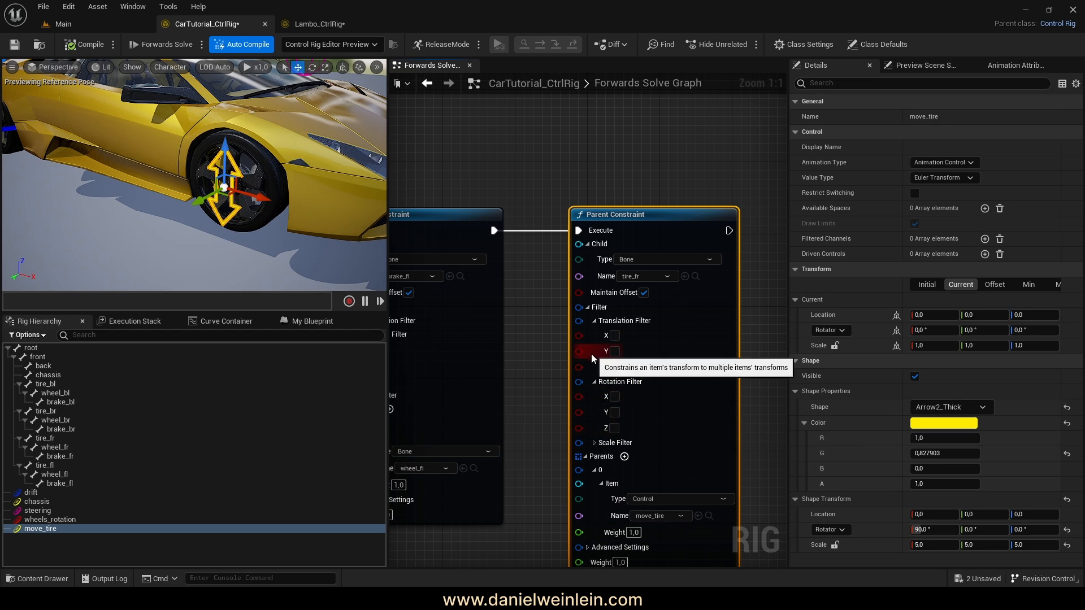
{"action": "right_click_drag", "start_coordinate": [580, 374], "coordinate": [585, 352]}
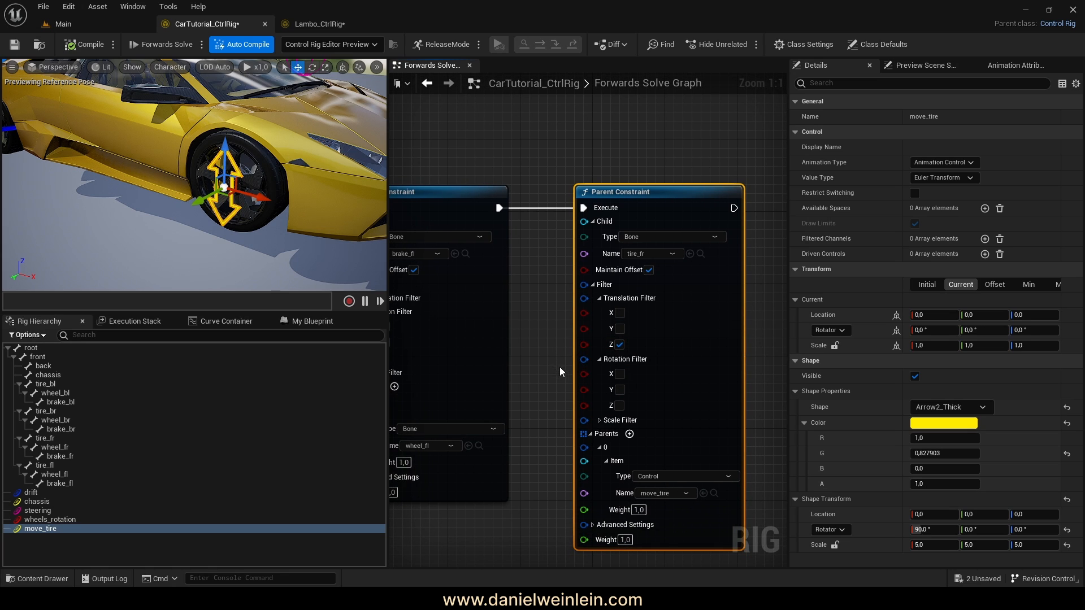
{"action": "left_click", "coordinate": [599, 359]}
{"action": "left_click", "coordinate": [599, 298]}
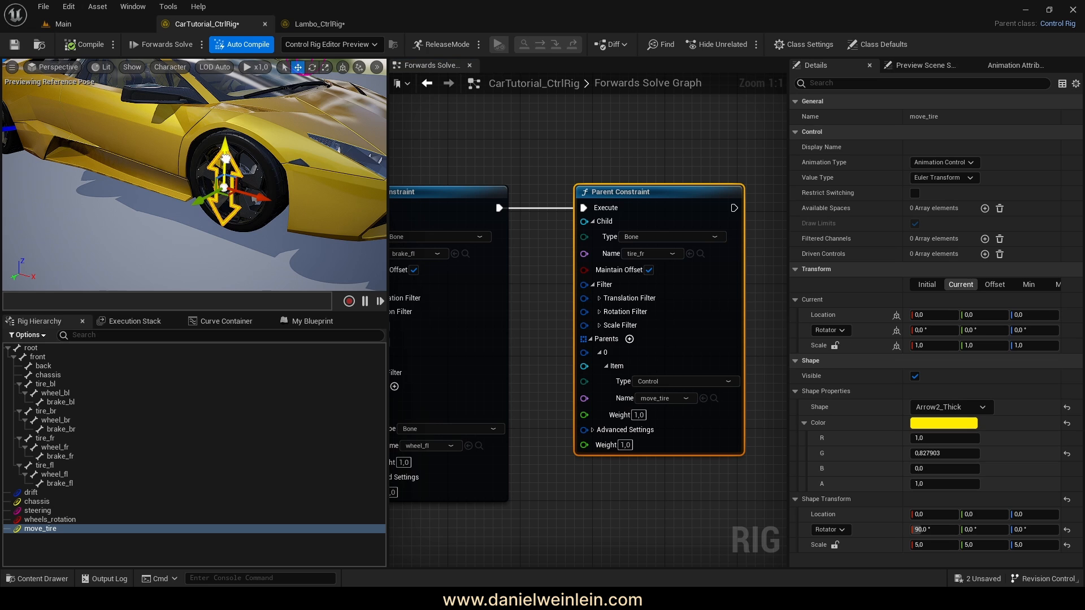
- Test the rig by moving the move_tire control vertically and rotating the steering control about -15°
{"action": "mouse_move", "coordinate": [226, 159]}
{"action": "left_mouse_down"}
{"action": "mouse_move", "coordinate": [227, 148]}
{"action": "mouse_move", "coordinate": [231, 178]}
{"action": "mouse_move", "coordinate": [228, 168]}
{"action": "left_mouse_up"}
{"action": "right_click_drag", "start_coordinate": [238, 151], "coordinate": [259, 142]}
{"action": "left_click", "coordinate": [263, 133]}
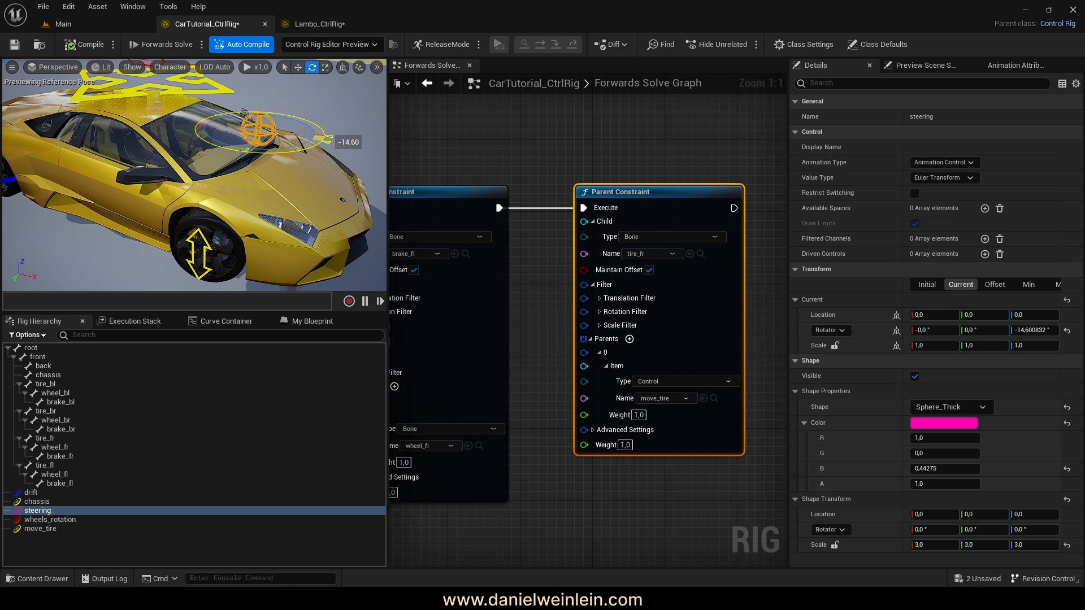
{"action": "mouse_move", "coordinate": [211, 247]}
{"action": "right_mouse_down"}
{"action": "mouse_move", "coordinate": [212, 226]}
{"action": "mouse_move", "coordinate": [211, 247]}
{"action": "right_mouse_up"}
{"action": "left_click", "coordinate": [198, 203]}
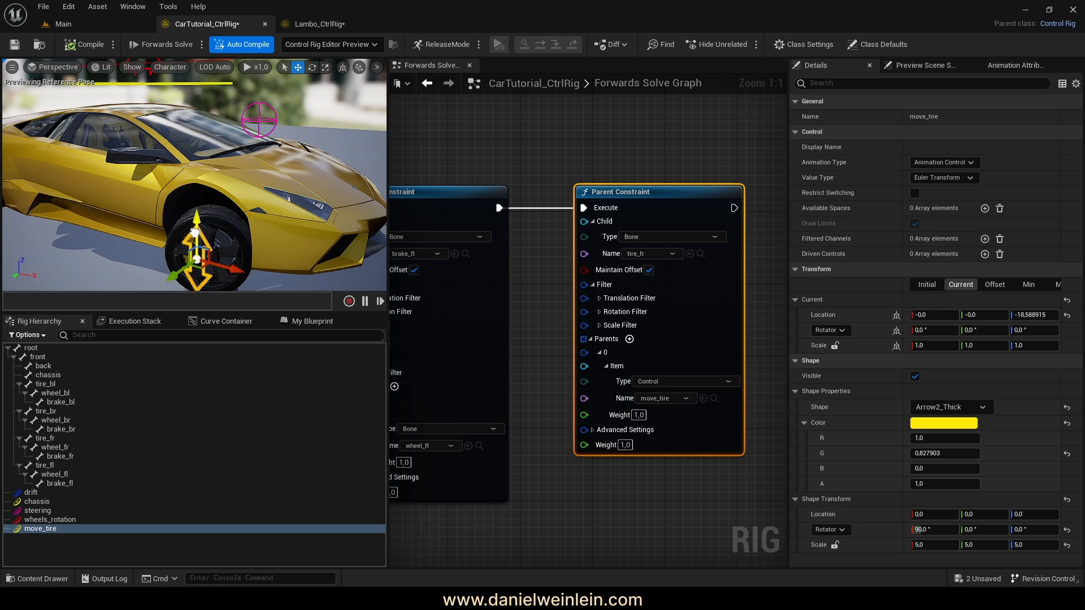
{"action": "key", "text": "s"}
{"action": "right_click_drag", "start_coordinate": [195, 232], "coordinate": [180, 213]}
{"action": "key", "text": "q"}
- Test the wheels_rotation control at about -14.4 and compile the rig to reset the pose
{"action": "left_click", "coordinate": [197, 119]}
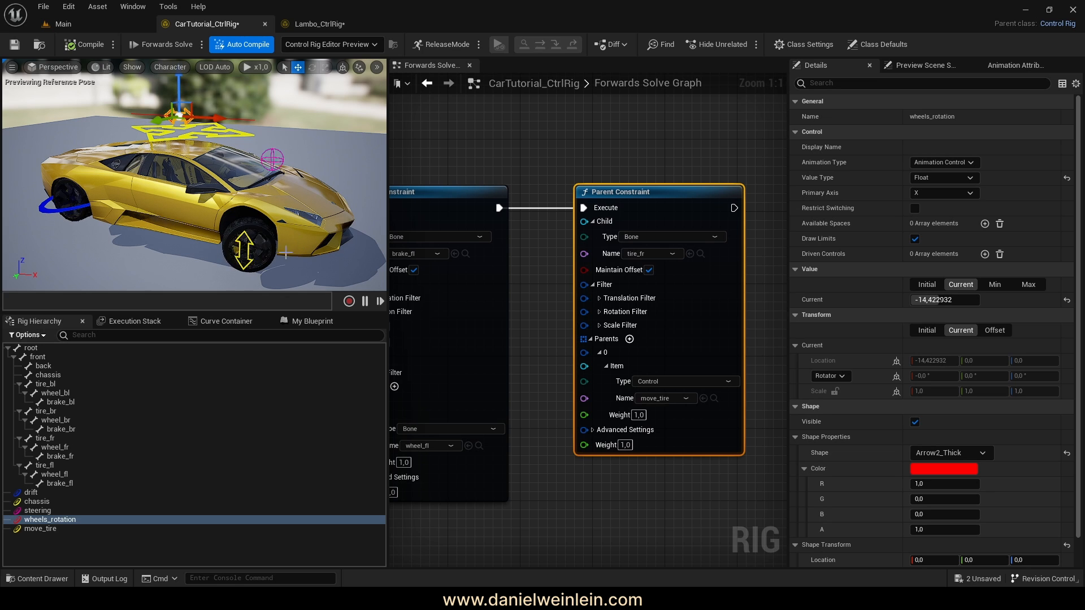
{"action": "right_click_drag", "start_coordinate": [286, 253], "coordinate": [270, 234]}
{"action": "key", "text": "w"}
{"action": "key", "text": "d"}
{"action": "key", "text": "s"}
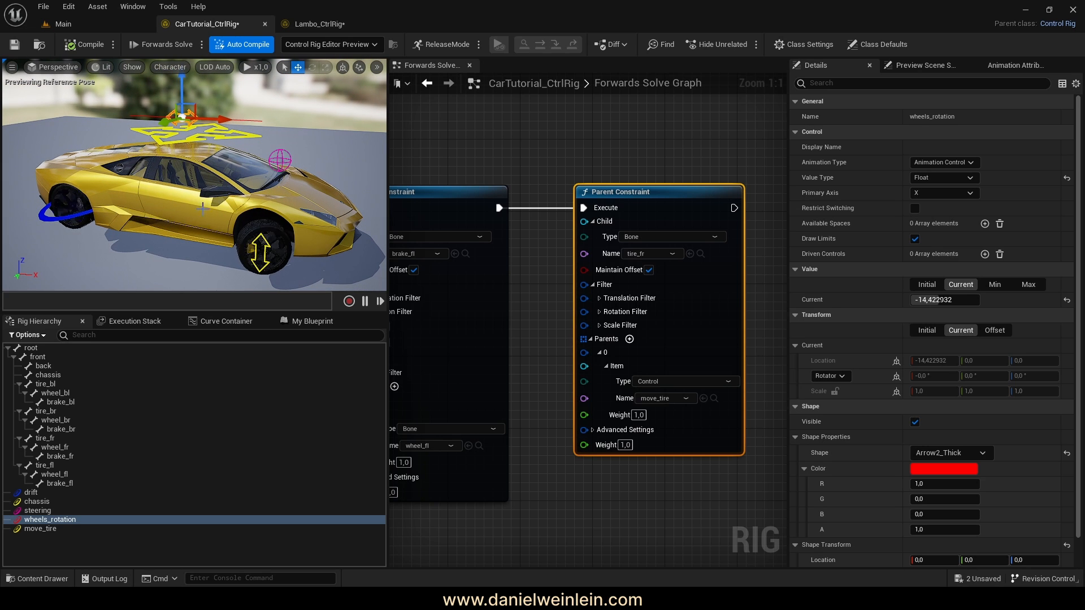
{"action": "left_click", "coordinate": [80, 44]}
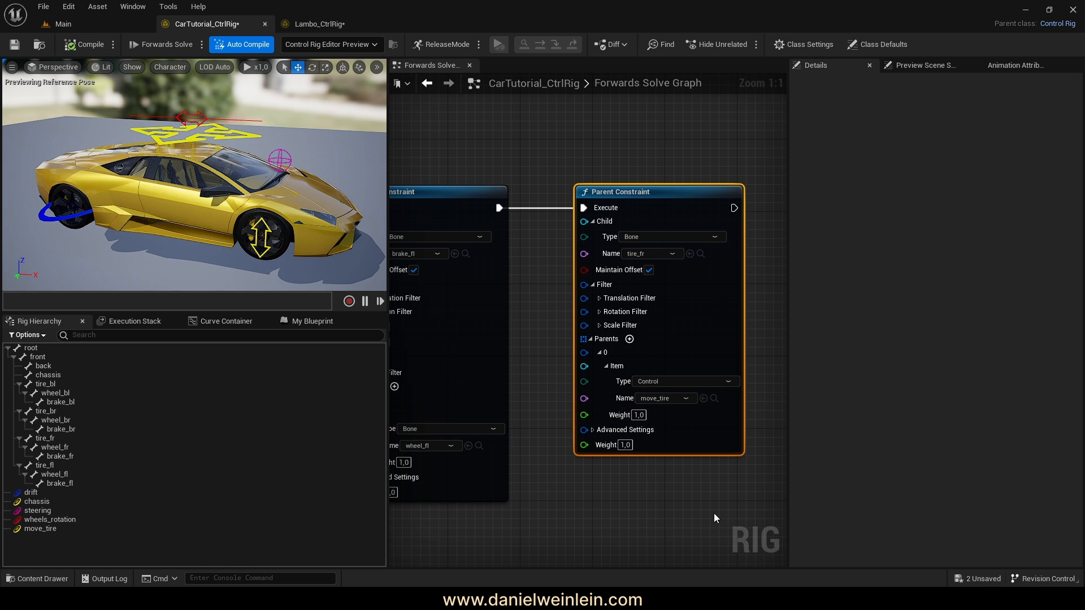
- Create an unparented control at the tire_fl bone and name it move_tire_fl
{"action": "key", "text": "Home"}
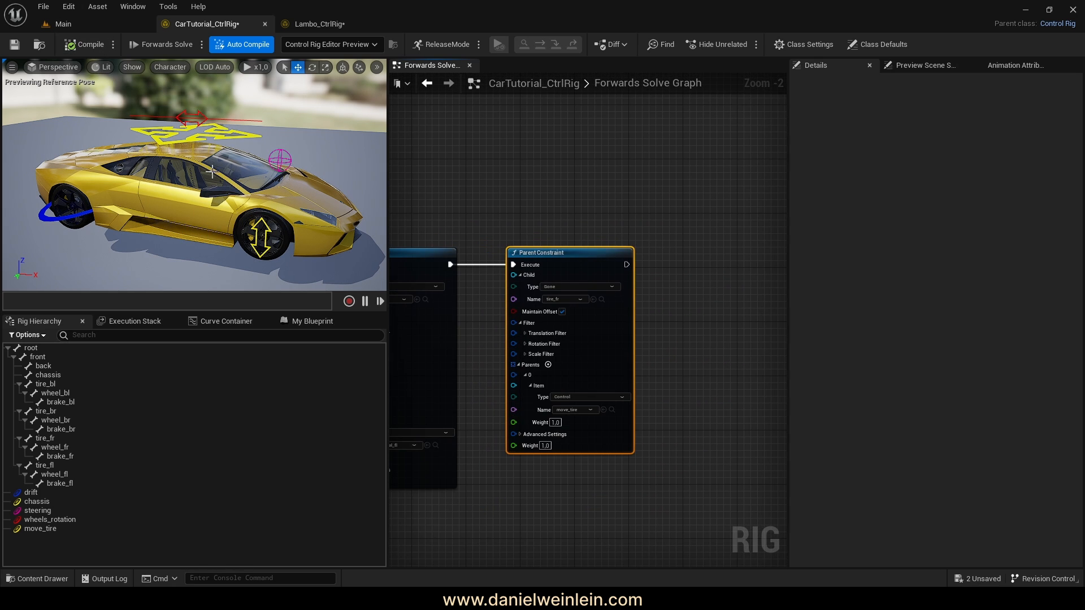
{"action": "right_click_drag", "start_coordinate": [195, 175], "coordinate": [262, 193]}
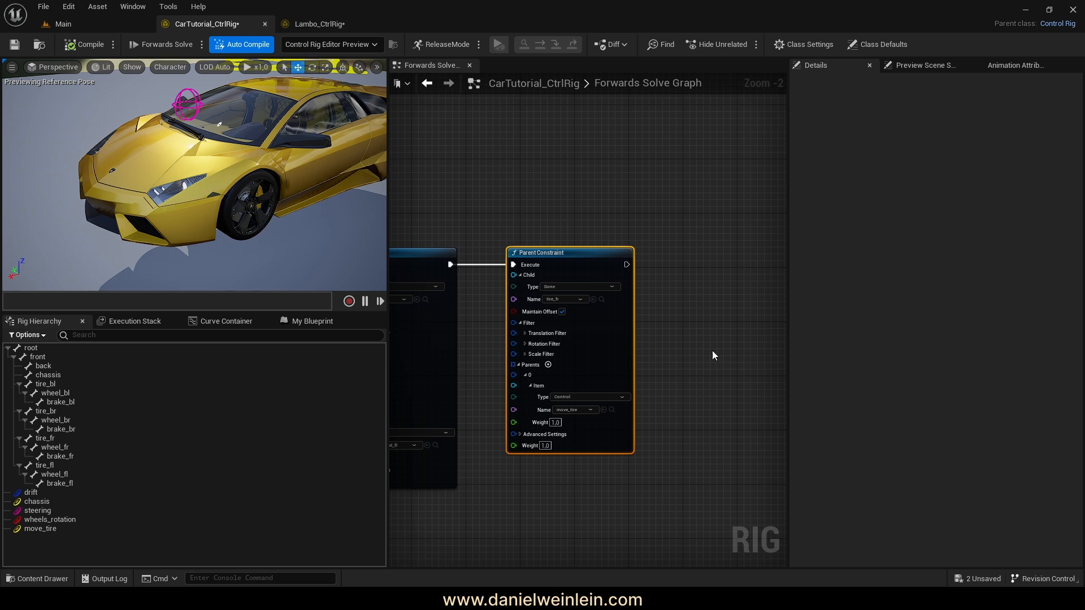
{"action": "right_click_drag", "start_coordinate": [712, 355], "coordinate": [650, 356]}
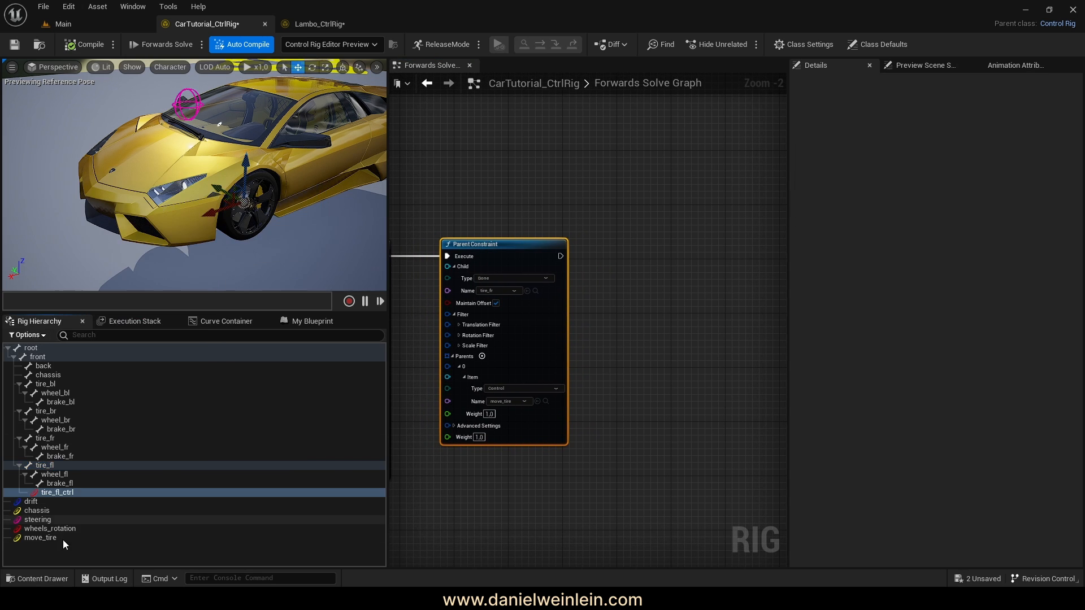
{"action": "key", "text": "shift+p"}
{"action": "key", "text": "F2"}
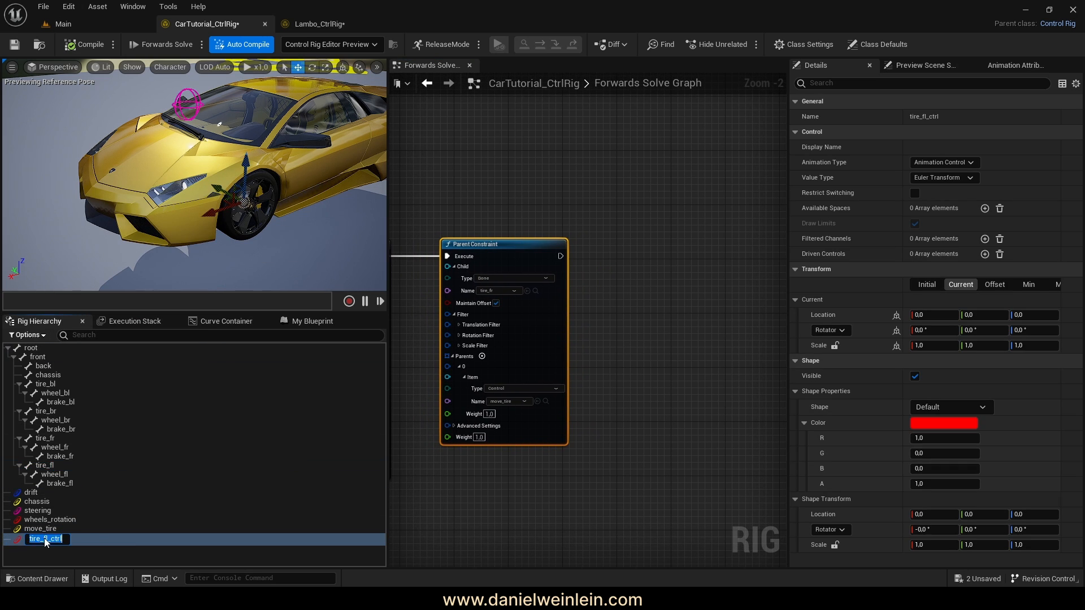
{"action": "type", "text": "move_tire"}
{"action": "left_click", "coordinate": [52, 540]}
{"action": "key", "text": "F2"}
{"action": "type", "text": "move"}
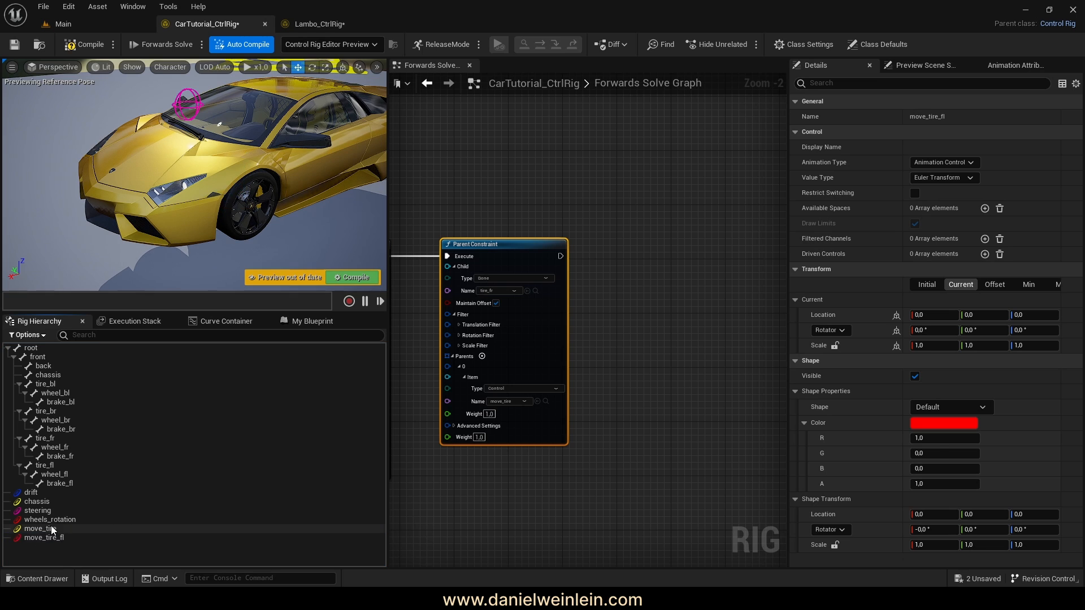
- Rename the move_tire control as move_tire_fr and copy its yellow color and Arrow2_Thick shape to move_tire_fl
{"action": "right_click", "coordinate": [887, 478]}
{"action": "right_click", "coordinate": [852, 422]}
{"action": "left_click", "coordinate": [48, 530]}
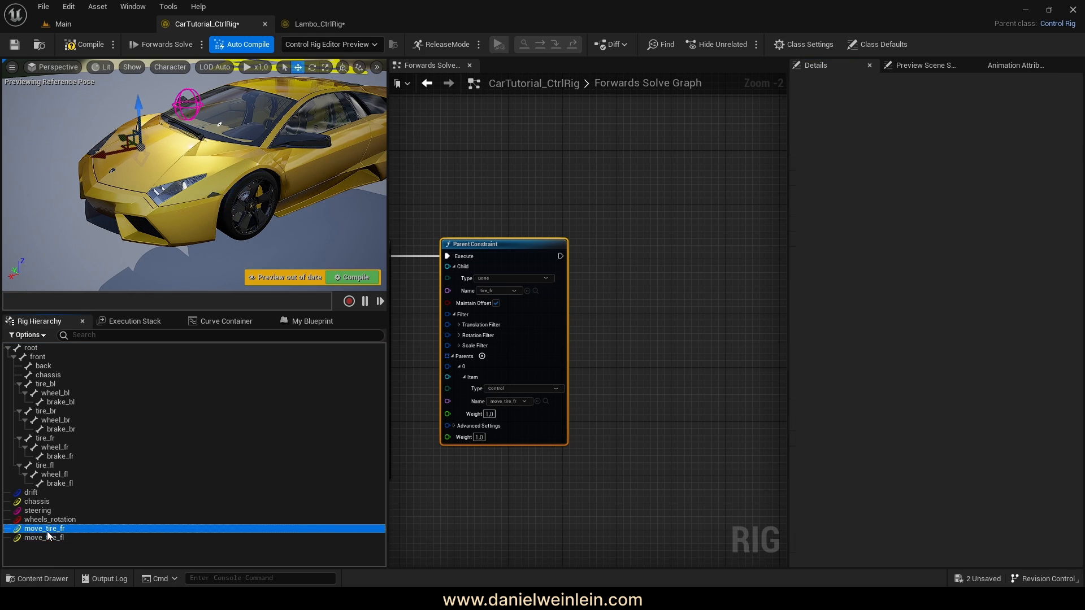
{"action": "left_click", "coordinate": [48, 538]}
{"action": "right_click", "coordinate": [880, 409]}
- Copy the shape transform of move_tire_fr to the move_tire_fl control
{"action": "left_click", "coordinate": [49, 530]}
{"action": "right_click", "coordinate": [886, 530]}
{"action": "left_click", "coordinate": [915, 541]}
{"action": "left_click", "coordinate": [50, 538]}
{"action": "left_click", "coordinate": [52, 530]}
{"action": "right_click", "coordinate": [888, 497]}
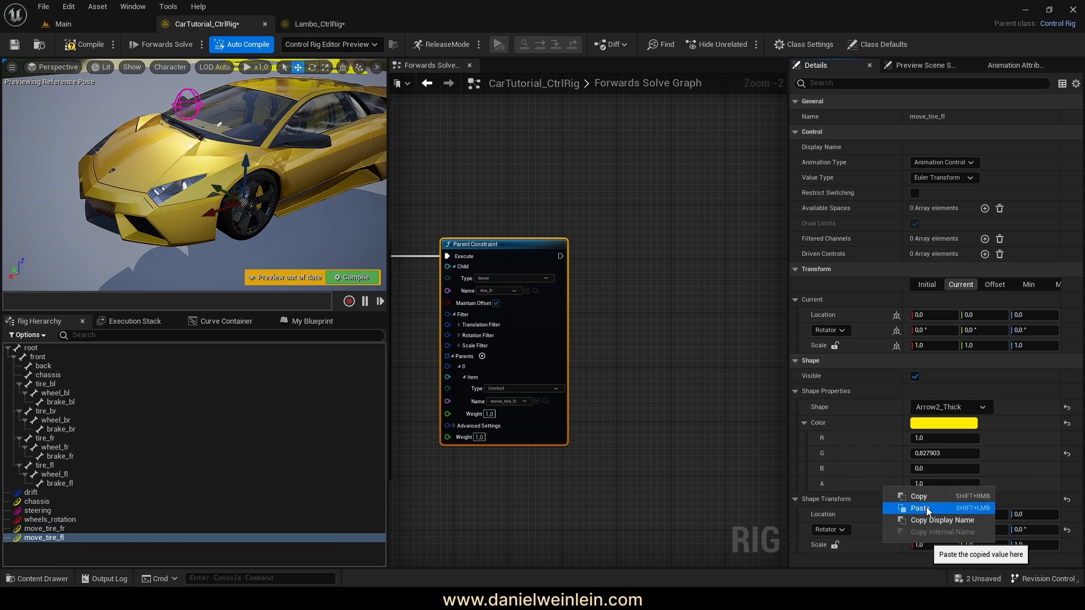
{"action": "left_click", "coordinate": [917, 511]}
- Set the move_tire_fl control's offset location Y to -100 and compile the rig
{"action": "left_click", "coordinate": [46, 530]}
{"action": "left_click", "coordinate": [995, 285]}
{"action": "left_click", "coordinate": [38, 538]}
{"action": "left_click", "coordinate": [346, 277]}
- Duplicate the tire_fr Parent Constraint and chain the copy's Execute pin after the original
{"action": "key", "text": "ctrl+d"}
{"action": "left_click_drag", "start_coordinate": [551, 251], "coordinate": [593, 252]}
{"action": "scroll", "coordinate": [645, 294], "scroll_direction": "up", "scroll_amount": 2}
- Assign tire_fl as the duplicated constraint's child bone and move_tire_fl as its parent control
{"action": "left_click", "coordinate": [642, 278]}
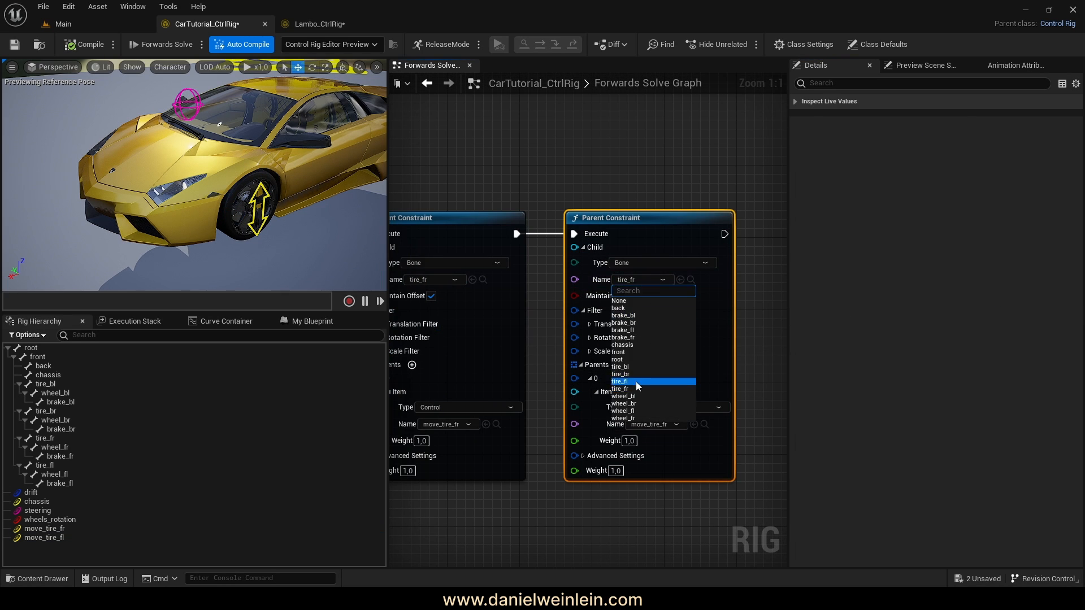
{"action": "left_click", "coordinate": [635, 381]}
{"action": "left_click", "coordinate": [653, 424]}
{"action": "left_click", "coordinate": [650, 467]}
{"action": "scroll", "coordinate": [711, 503], "scroll_direction": "down", "scroll_amount": 3}
- Create an unparented control at the tire_bl bone and name it move_tire_bl
{"action": "left_click", "coordinate": [46, 411]}
{"action": "right_click", "coordinate": [52, 388]}
{"action": "left_click", "coordinate": [163, 319]}
{"action": "left_click_drag", "start_coordinate": [55, 411], "coordinate": [41, 558]}
{"action": "double_click", "coordinate": [40, 550]}
{"action": "type", "text": "l"}
{"action": "key", "text": "Return"}
- Copy the yellow color of move_tire_fl to the move_tire_bl control
{"action": "left_click", "coordinate": [44, 538]}
{"action": "right_click", "coordinate": [867, 424]}
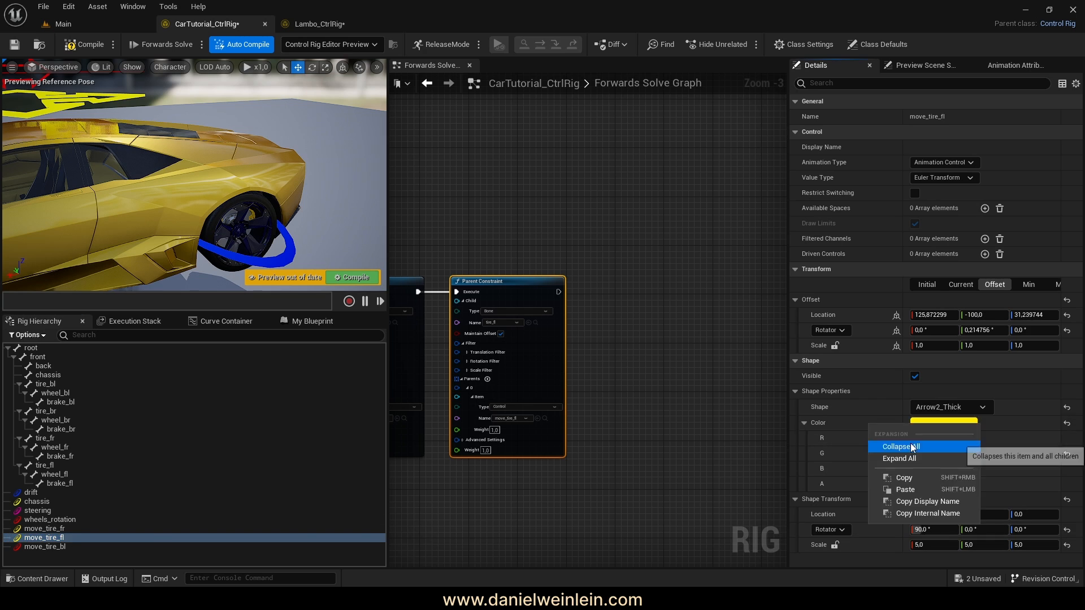
{"action": "left_click", "coordinate": [904, 477]}
{"action": "left_click", "coordinate": [45, 547]}
{"action": "right_click", "coordinate": [866, 424]}
{"action": "left_click", "coordinate": [904, 489]}
- Set move_tire_bl's shape to Arrow2_Thick and its shape transform's X rotation to 90°
{"action": "left_click", "coordinate": [952, 407]}
{"action": "left_click", "coordinate": [938, 441]}
{"action": "left_click", "coordinate": [935, 530]}
{"action": "type", "text": "90"}
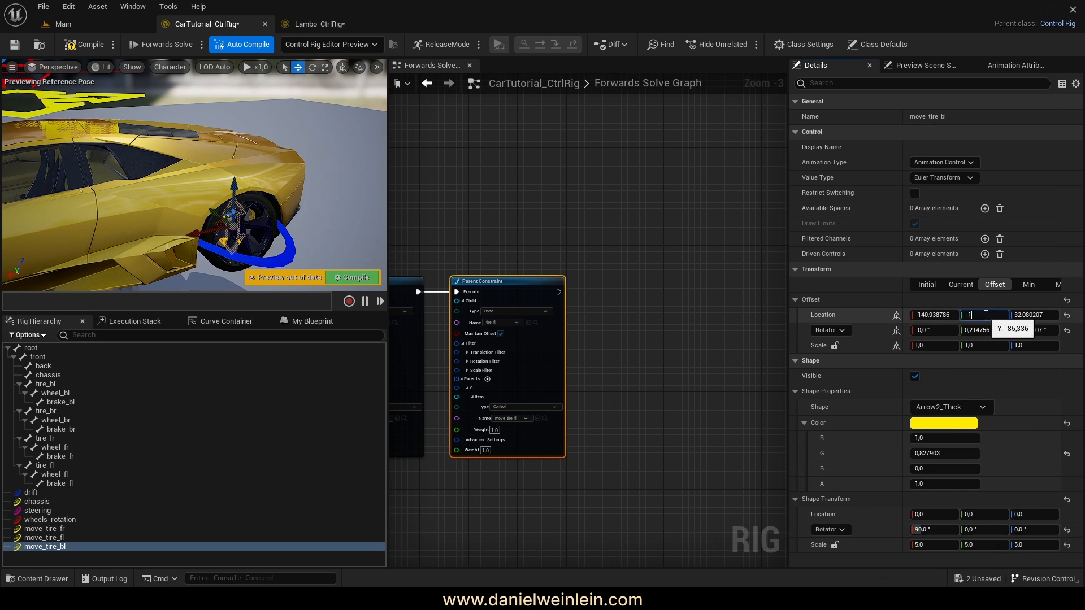
- Duplicate the tire_fl Parent Constraint and chain the copy after it
{"action": "left_click", "coordinate": [505, 282]}
{"action": "key", "text": "ctrl+d"}
{"action": "left_click_drag", "start_coordinate": [558, 293], "coordinate": [598, 292]}
{"action": "scroll", "coordinate": [673, 459], "scroll_direction": "up", "scroll_amount": 2}
- Set the move_tire_bl control's offset location Y to -110
{"action": "left_click", "coordinate": [44, 547]}
{"action": "left_click", "coordinate": [972, 315]}
{"action": "type", "text": "-110"}
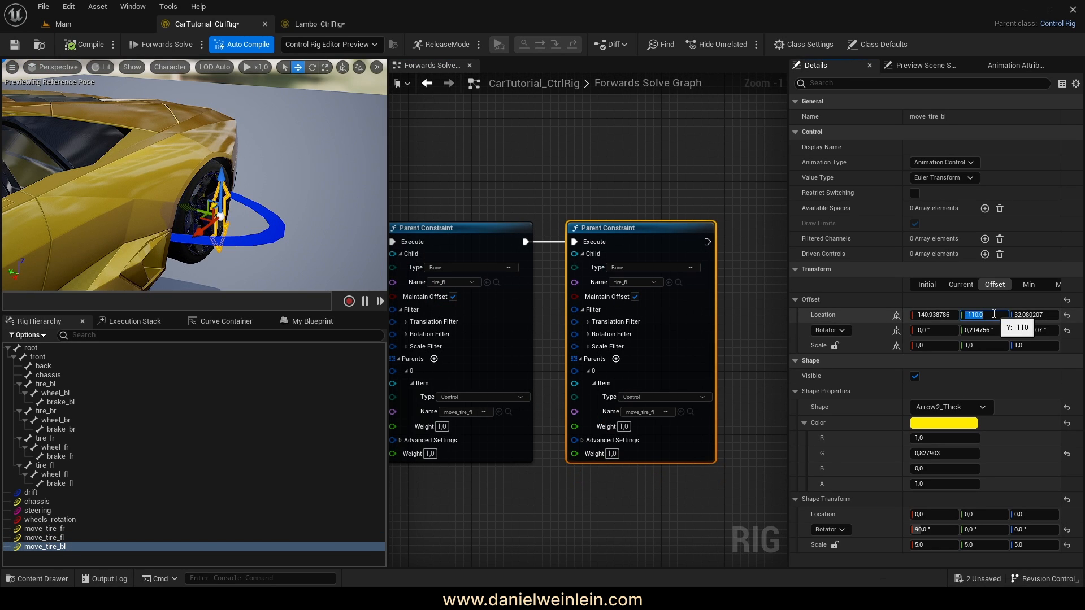
- Assign tire_bl as the newest constraint's child bone and move_tire_bl as its parent control
{"action": "left_click", "coordinate": [608, 282]}
{"action": "left_click", "coordinate": [607, 364]}
{"action": "left_click", "coordinate": [620, 413]}
{"action": "left_click", "coordinate": [620, 454]}
- Create a new control at the tire_br bone and unparent it
{"action": "right_click_drag", "start_coordinate": [730, 325], "coordinate": [642, 326]}
{"action": "right_click_drag", "start_coordinate": [243, 180], "coordinate": [147, 180]}
{"action": "left_click", "coordinate": [52, 411]}
{"action": "right_click", "coordinate": [52, 411]}
{"action": "left_click", "coordinate": [255, 141]}
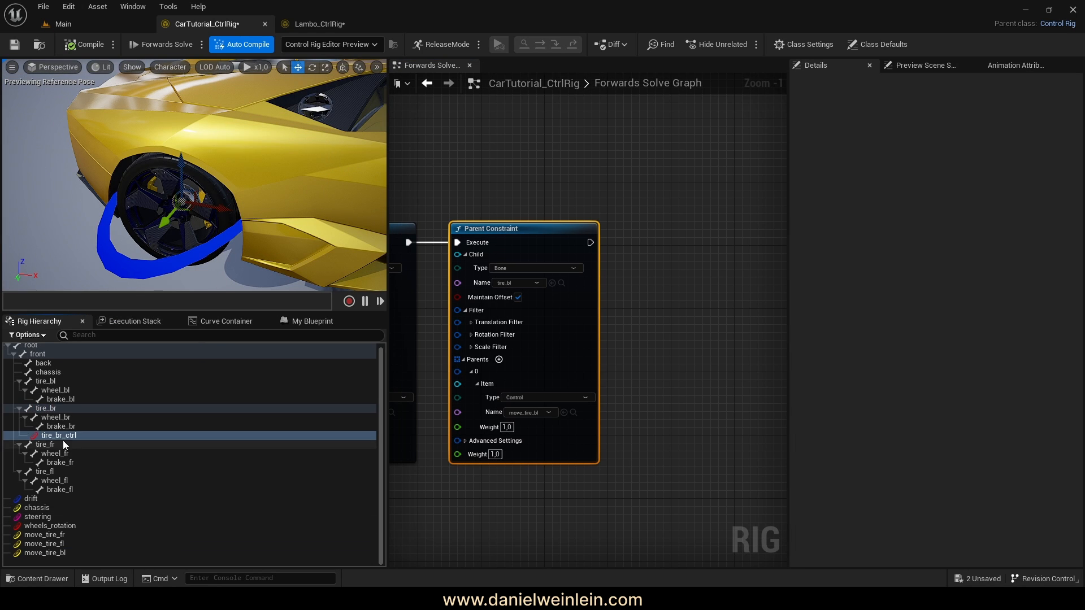
{"action": "key", "text": "shift+p"}
- Rename the new tire_br control as move_tire_br
{"action": "left_click", "coordinate": [45, 556]}
{"action": "key", "text": "F2"}
{"action": "type", "text": "move_to"}
{"action": "key", "text": "BackSpace"}
{"action": "type", "text": "ire_br"}
{"action": "key", "text": "Return"}
- Copy the yellow color and arrow shape settings of move_tire_bl to move_tire_br
{"action": "left_click", "coordinate": [45, 544]}
{"action": "right_click", "coordinate": [871, 425]}
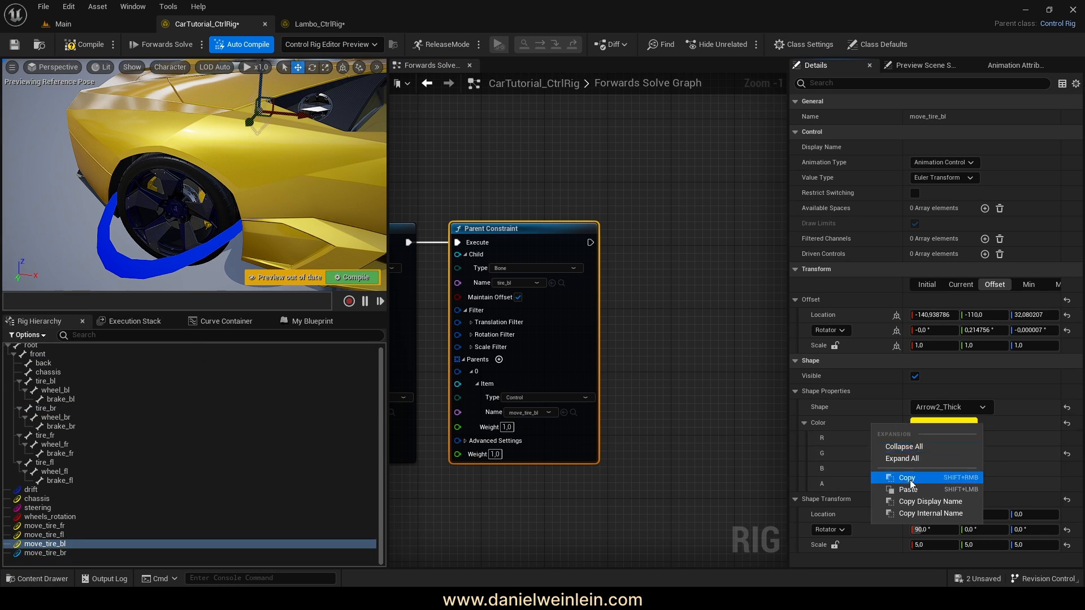
{"action": "left_click", "coordinate": [910, 479]}
{"action": "left_click", "coordinate": [46, 553]}
- Duplicate the tire_bl Parent Constraint, assigning tire_br as its child and the move_tire_br control as its parent
{"action": "left_click", "coordinate": [526, 229]}
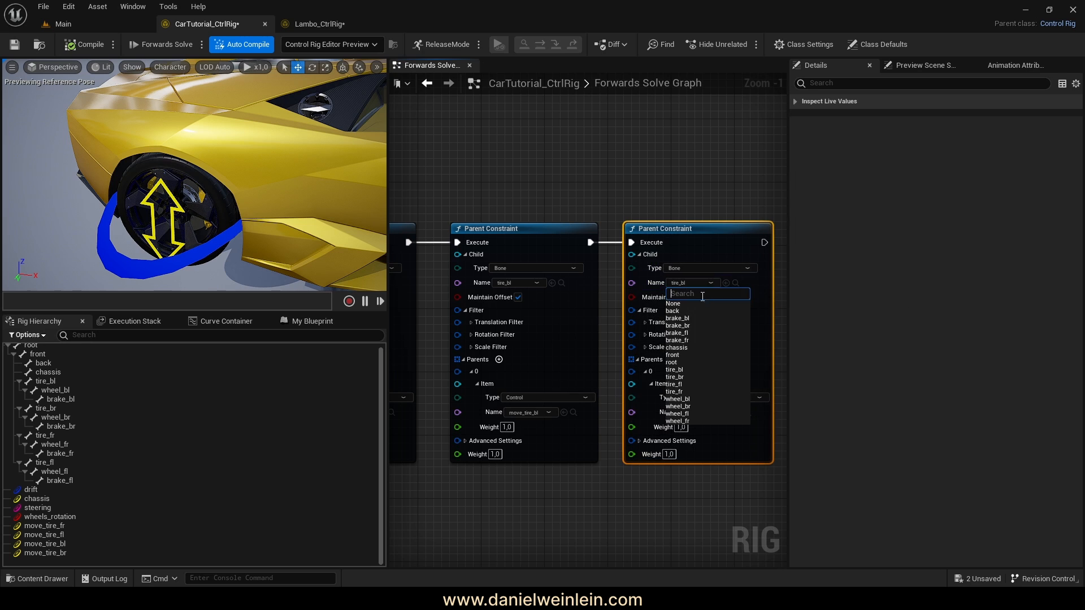
{"action": "left_click", "coordinate": [686, 353]}
{"action": "left_click", "coordinate": [706, 412]}
{"action": "left_click", "coordinate": [720, 461]}
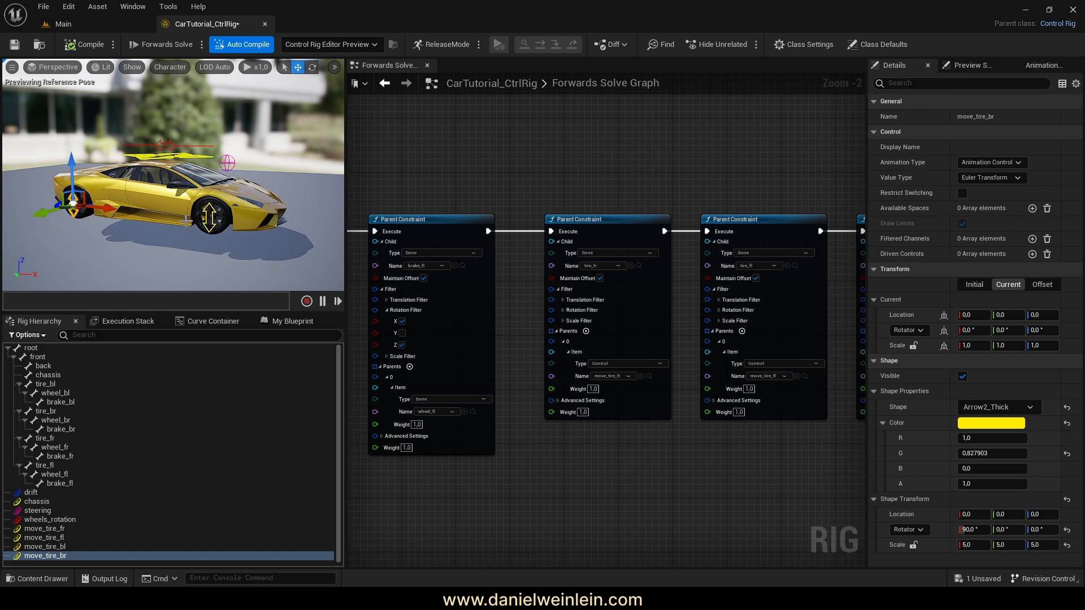
- Test the rig by moving the drift control to about -143 along Y
{"action": "mouse_move", "coordinate": [186, 220]}
{"action": "right_mouse_down"}
{"action": "mouse_move", "coordinate": [223, 219]}
{"action": "mouse_move", "coordinate": [201, 224]}
{"action": "right_mouse_up"}
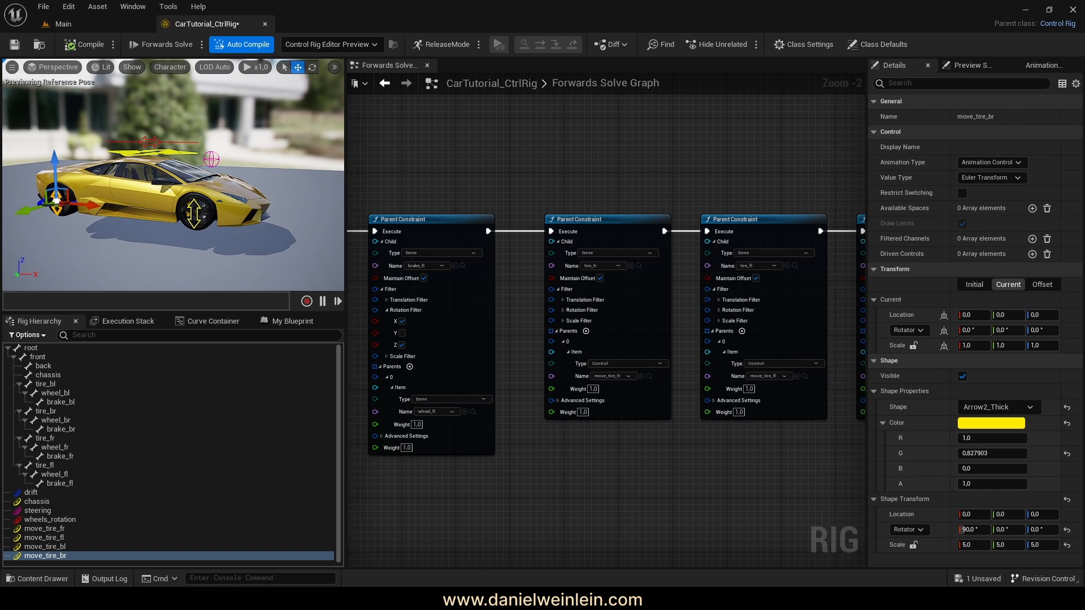
{"action": "left_click", "coordinate": [168, 233]}
{"action": "right_click_drag", "start_coordinate": [171, 233], "coordinate": [84, 209]}
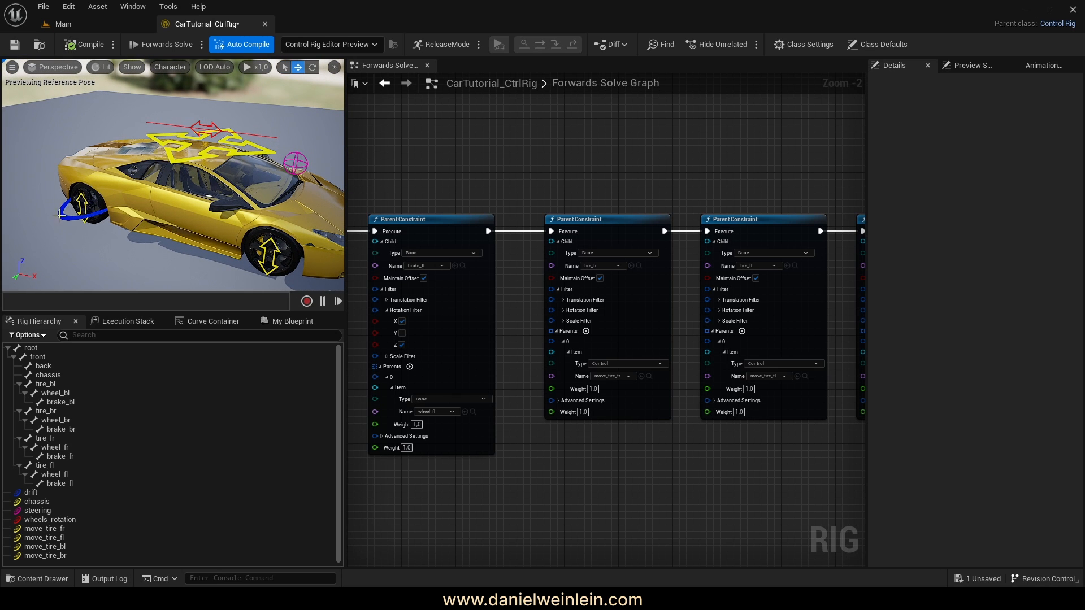
{"action": "left_click", "coordinate": [61, 214]}
{"action": "left_click_drag", "start_coordinate": [106, 196], "coordinate": [154, 200]}
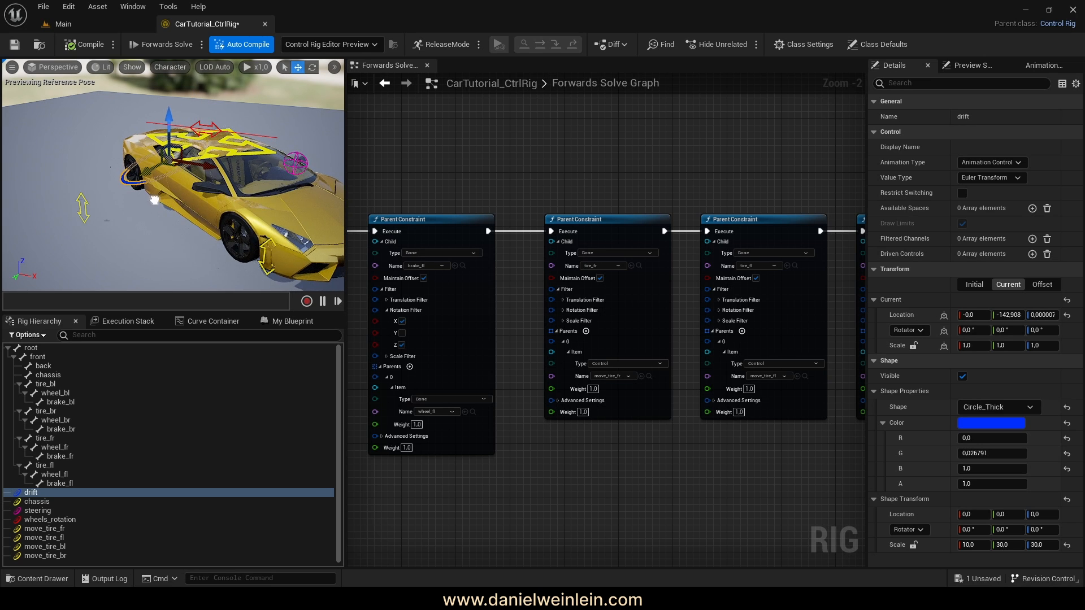
- Widen the preview viewport and move the drift control back to about -21 along Y
{"action": "left_click_drag", "start_coordinate": [346, 165], "coordinate": [519, 165]}
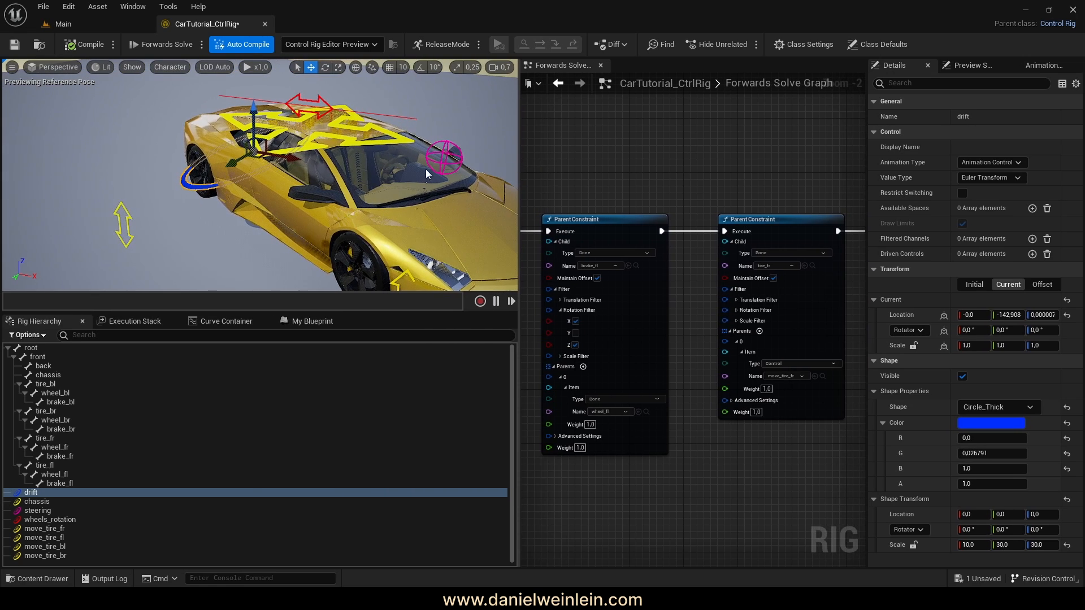
{"action": "scroll", "coordinate": [161, 182], "scroll_direction": "down", "scroll_amount": 3}
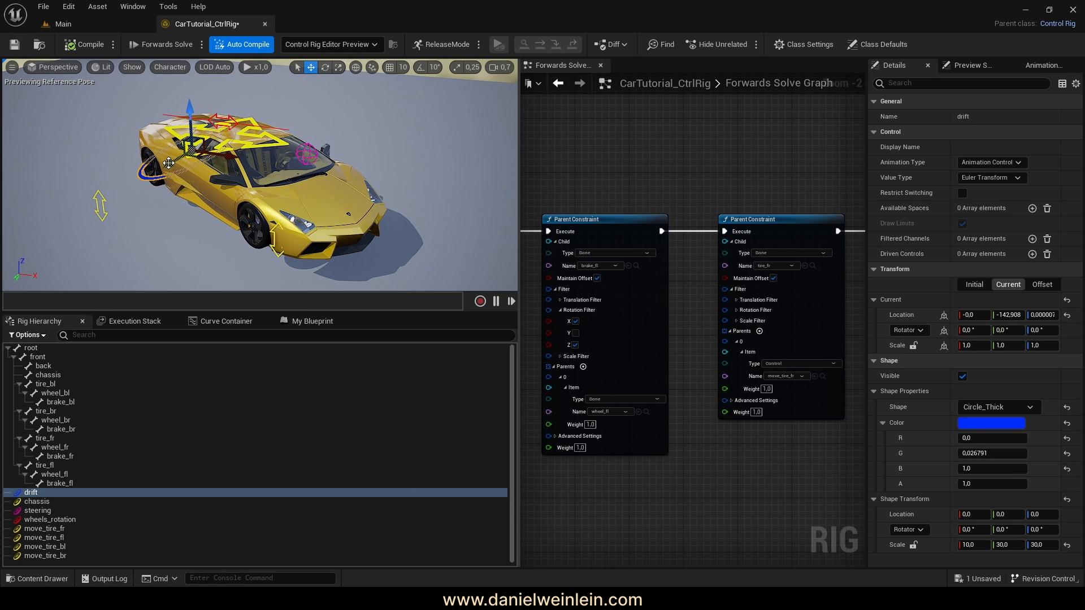
{"action": "left_click_drag", "start_coordinate": [169, 163], "coordinate": [104, 199]}
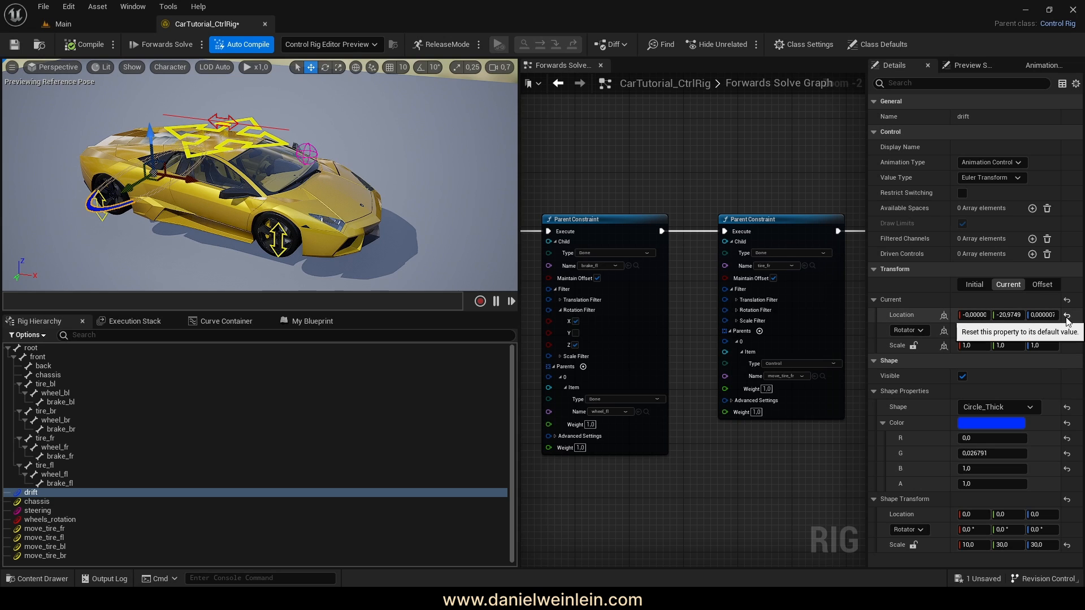
- Reset the drift control's location to its default and add a new null under the chassis bone
{"action": "left_click", "coordinate": [1067, 317]}
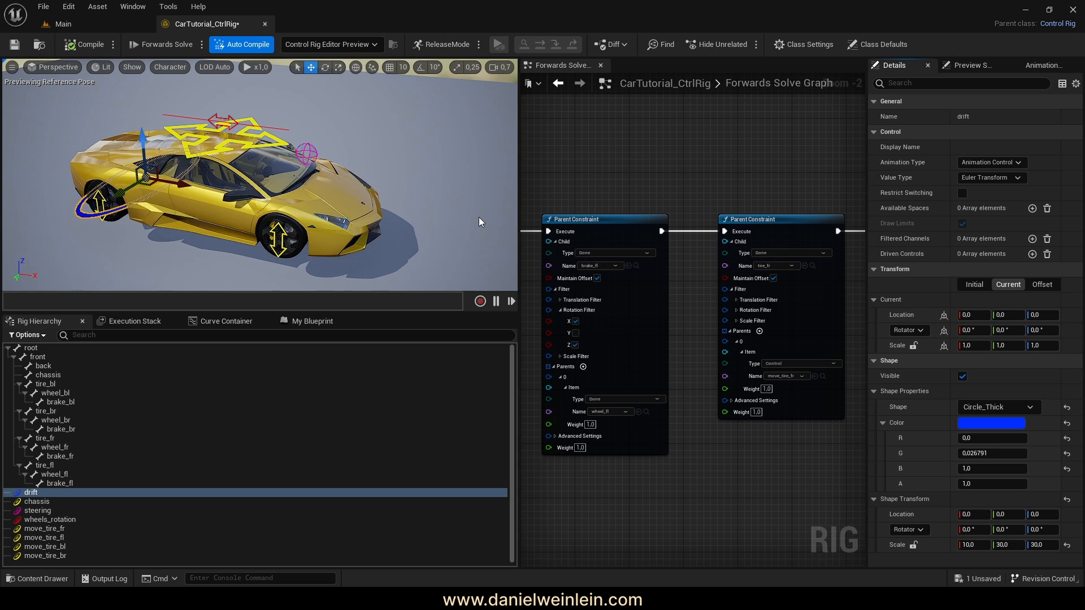
{"action": "left_click", "coordinate": [47, 376]}
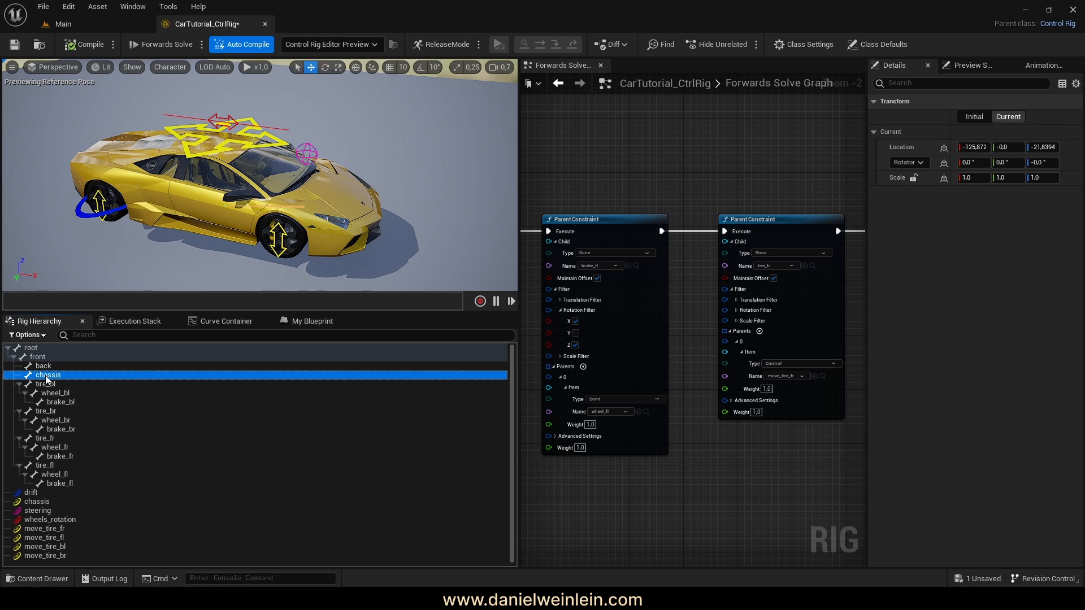
{"action": "right_click", "coordinate": [47, 378]}
{"action": "mouse_move", "coordinate": [140, 94]}
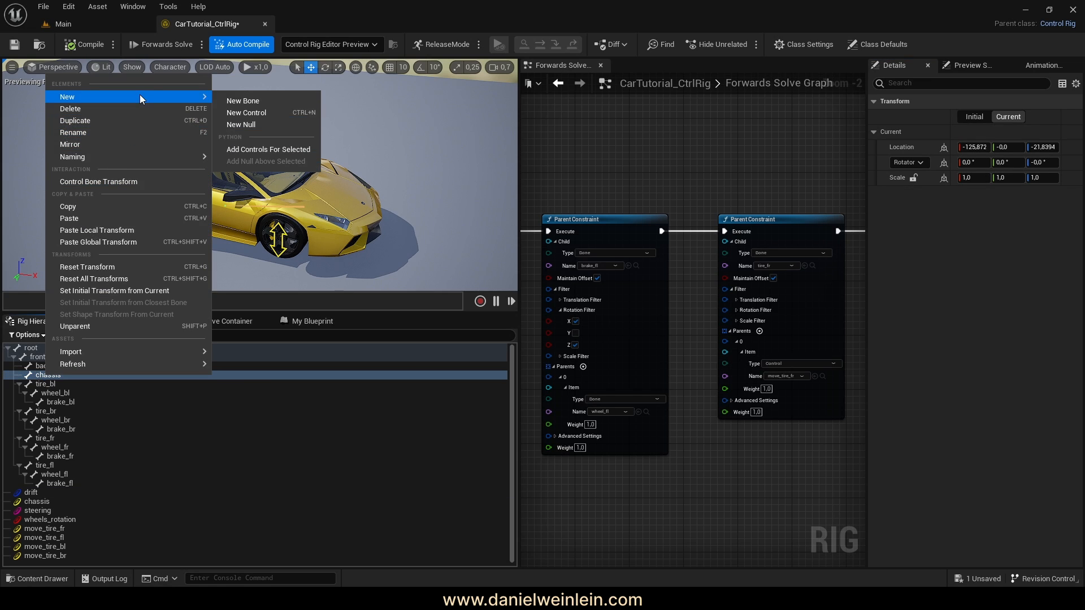
{"action": "left_click", "coordinate": [276, 124]}
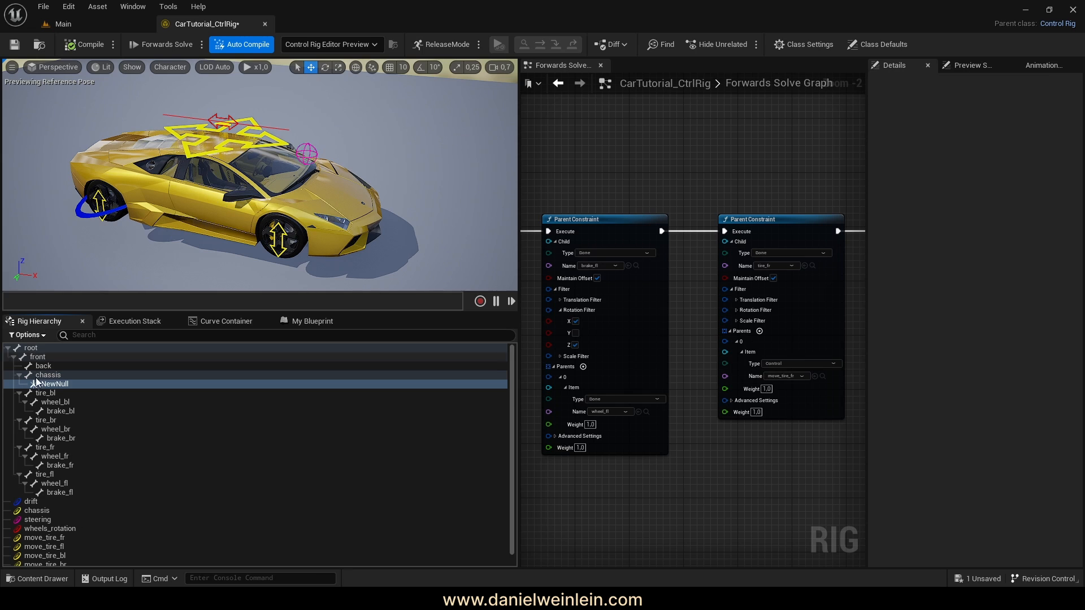
- Move the new null out of the chassis bone to the hierarchy's top level, rename it orient_chassis and recompile the rig
{"action": "left_click_drag", "start_coordinate": [49, 384], "coordinate": [35, 506]}
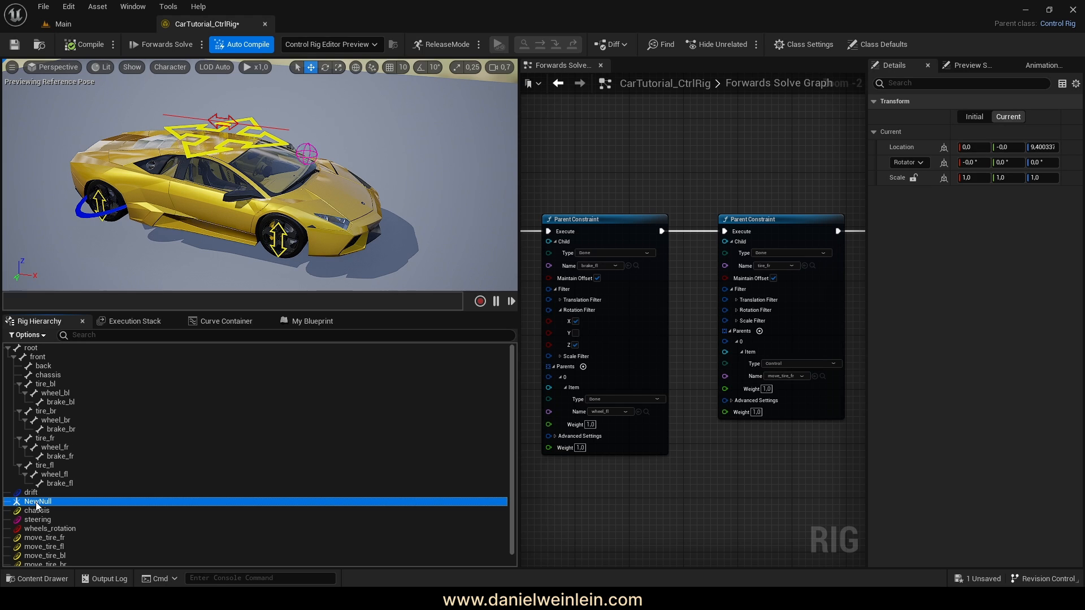
{"action": "double_click", "coordinate": [37, 503]}
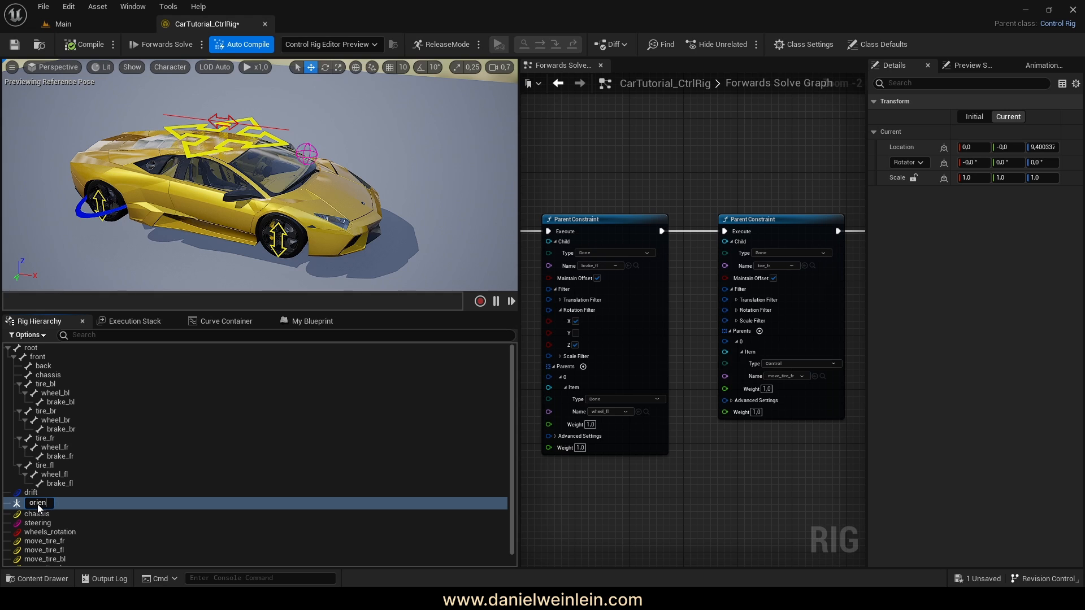
{"action": "type", "text": "orient_chassis"}
{"action": "key", "text": "Return"}
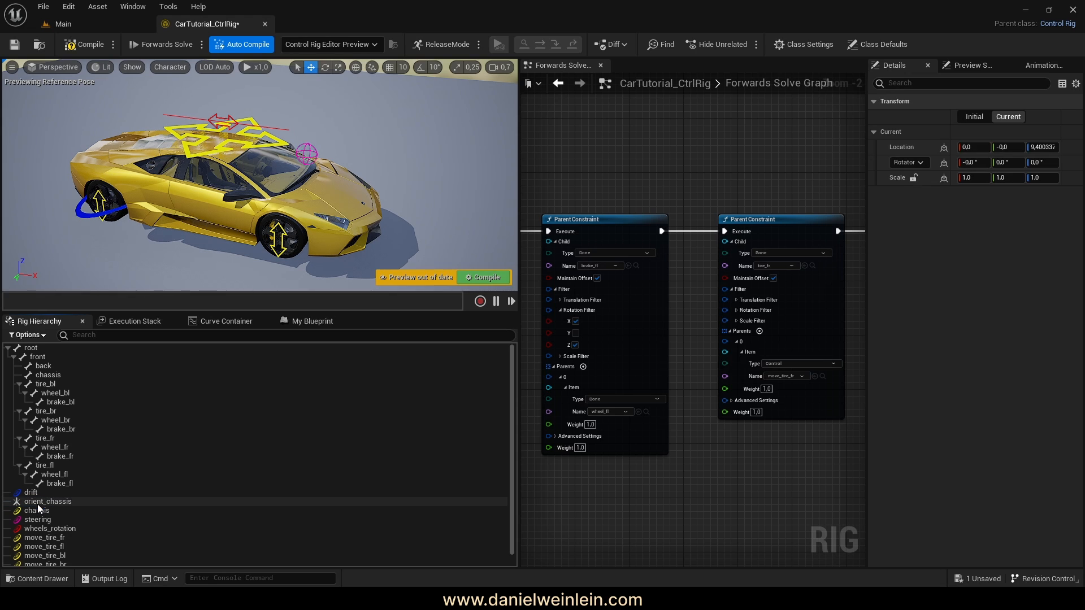
{"action": "left_click", "coordinate": [474, 276]}
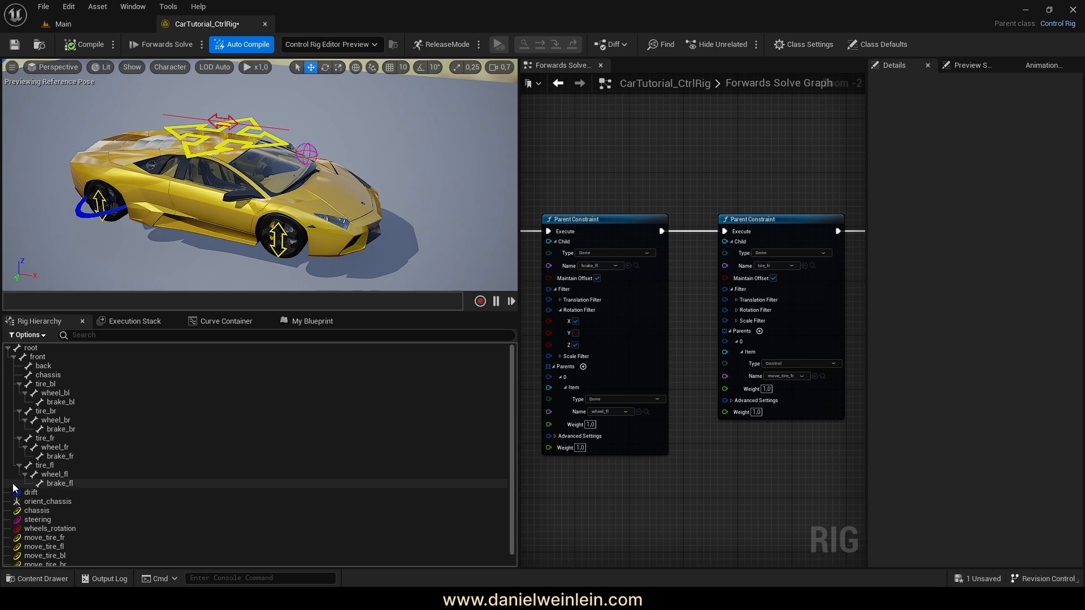
- Parent the chassis, steering, wheels_rotation and four move_tire controls to the orient_chassis null
{"action": "scroll", "coordinate": [36, 492], "scroll_direction": "down", "scroll_amount": 1}
{"action": "left_click", "coordinate": [36, 497]}
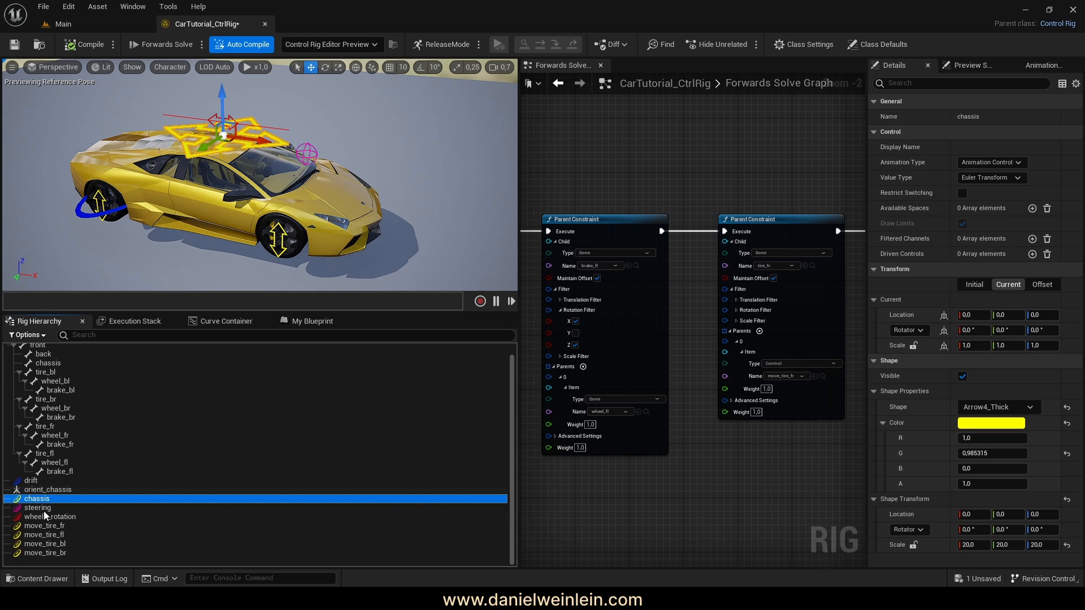
{"action": "left_click", "coordinate": [33, 552], "text": "shift"}
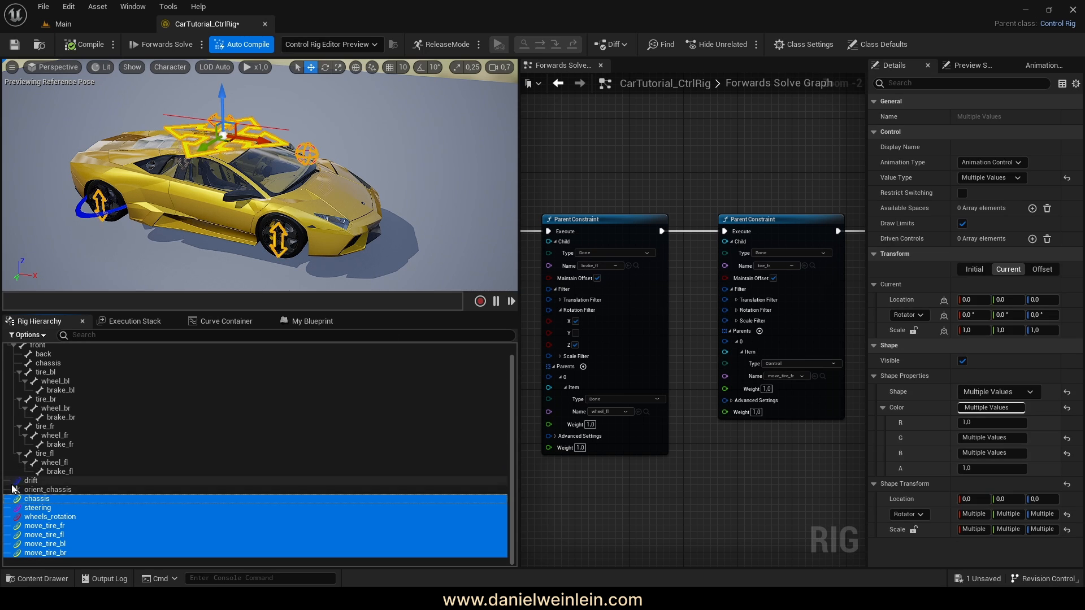
{"action": "left_click_drag", "start_coordinate": [34, 504], "coordinate": [49, 489]}
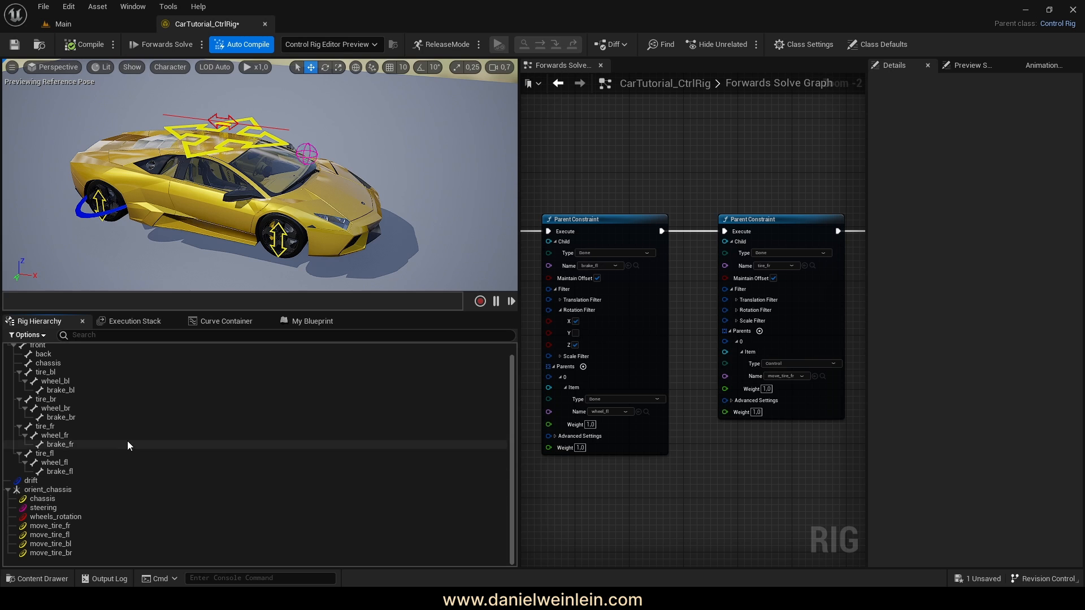
- Narrow the preview viewport and add a Parent Constraint node in the empty graph area beside the Set Rotation nodes
{"action": "mouse_move", "coordinate": [260, 175]}
{"action": "right_mouse_down"}
{"action": "mouse_move", "coordinate": [255, 189]}
{"action": "mouse_move", "coordinate": [269, 163]}
{"action": "mouse_move", "coordinate": [255, 158]}
{"action": "right_mouse_up"}
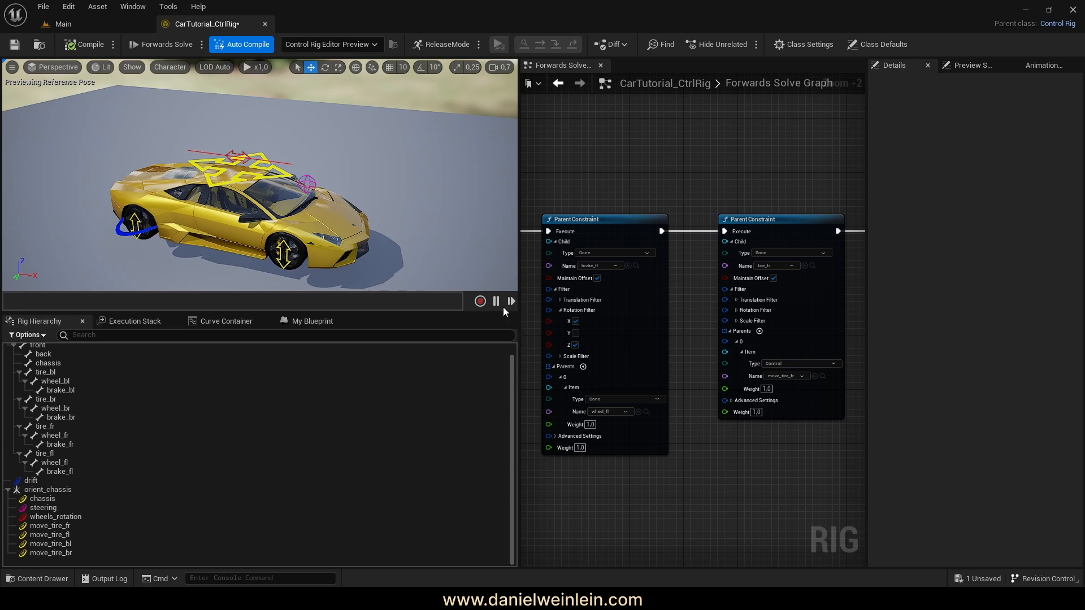
{"action": "left_click_drag", "start_coordinate": [519, 311], "coordinate": [315, 312]}
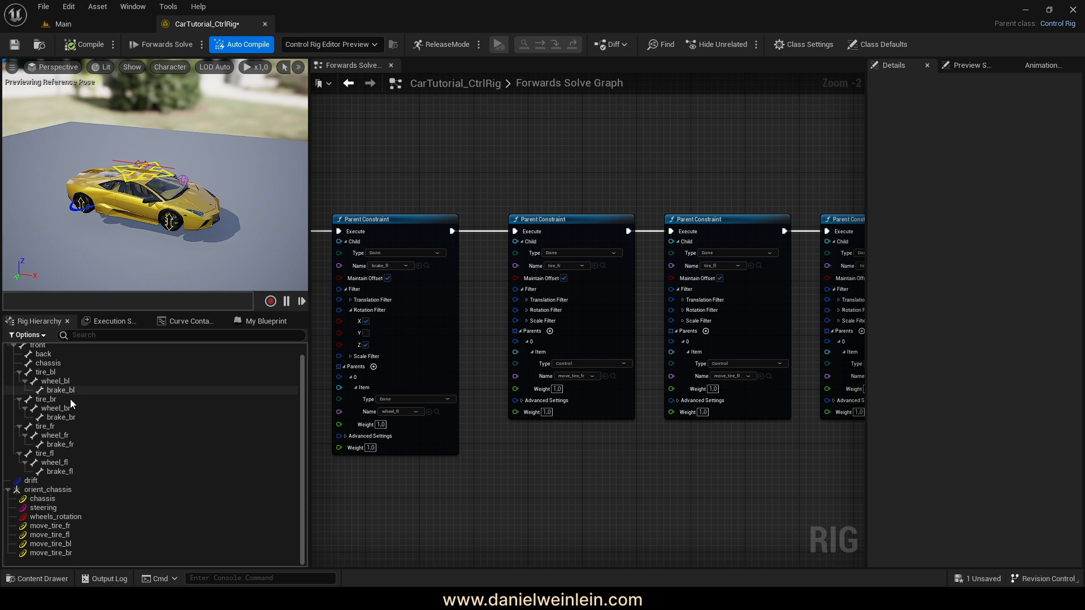
{"action": "scroll", "coordinate": [62, 395], "scroll_direction": "up", "scroll_amount": 1}
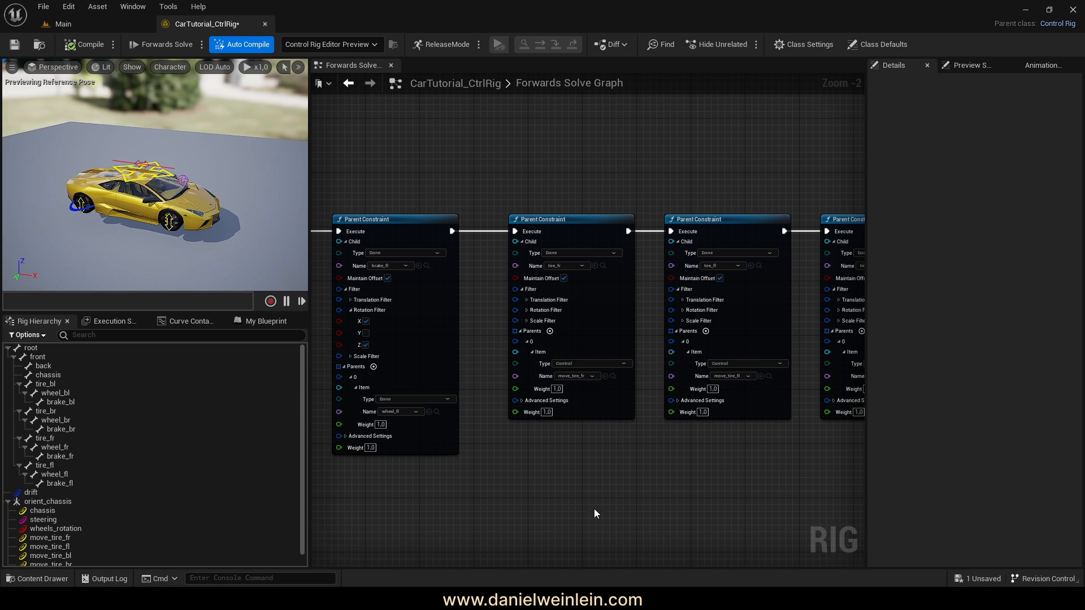
{"action": "scroll", "coordinate": [656, 493], "scroll_direction": "down", "scroll_amount": 5}
{"action": "scroll", "coordinate": [647, 493], "scroll_direction": "up", "scroll_amount": 1}
{"action": "scroll", "coordinate": [531, 269], "scroll_direction": "up", "scroll_amount": 1}
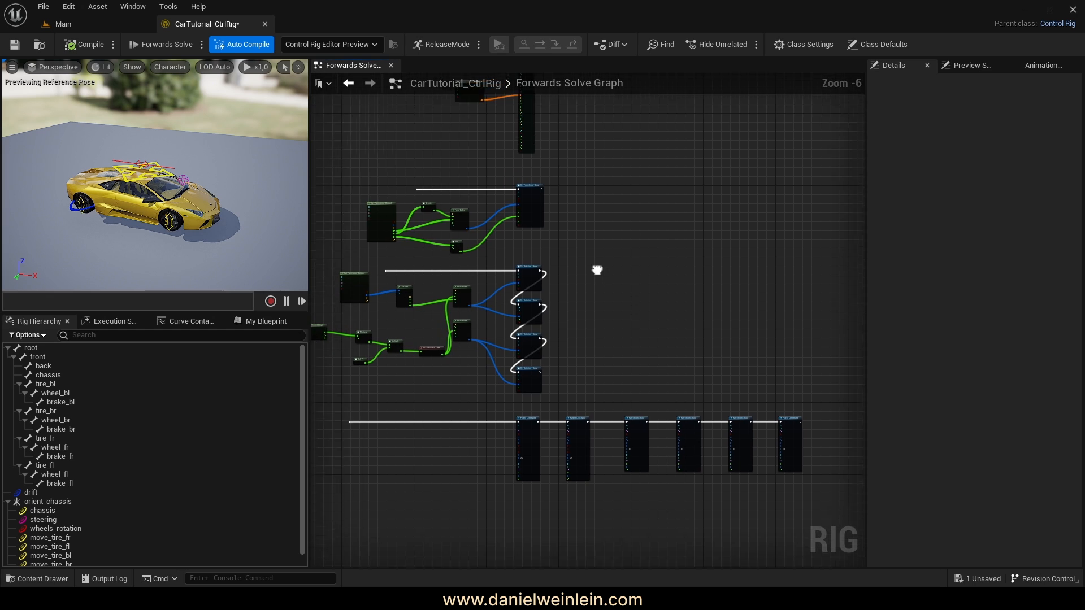
{"action": "right_click_drag", "start_coordinate": [531, 269], "coordinate": [622, 307]}
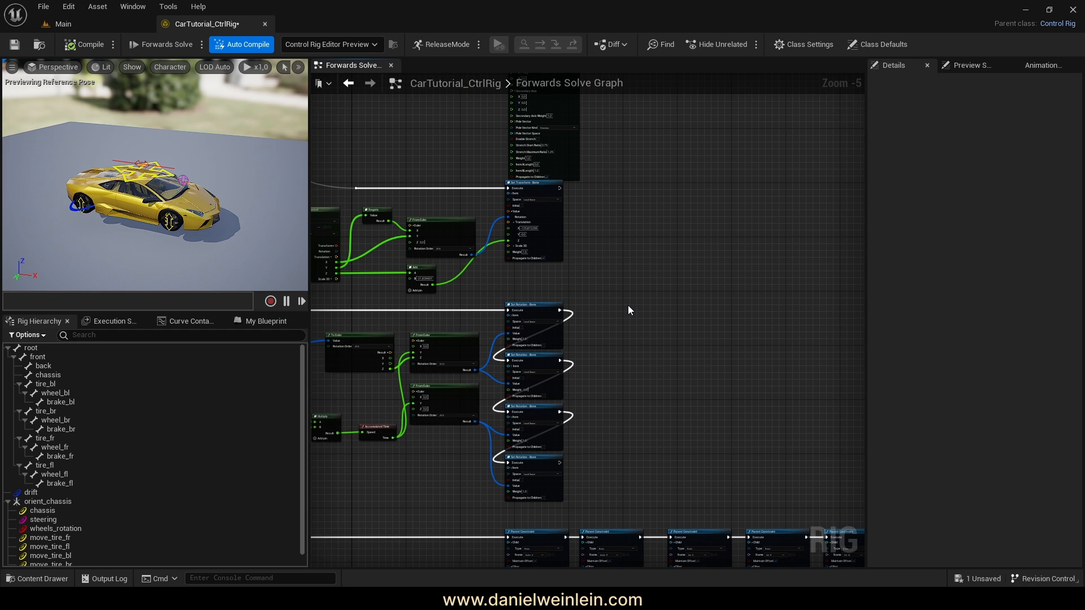
{"action": "right_click", "coordinate": [628, 306]}
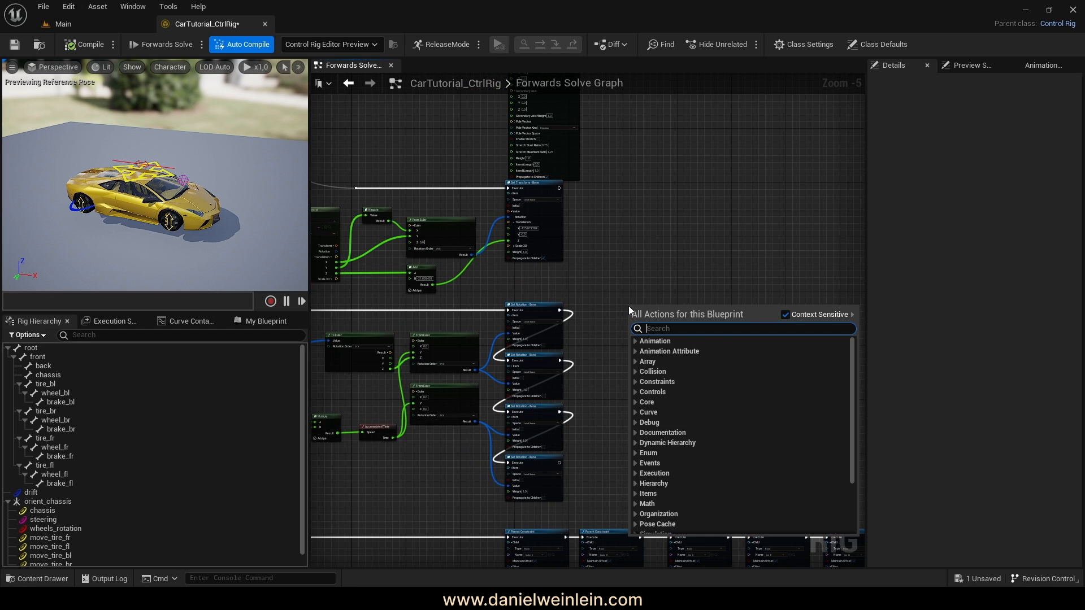
{"action": "type", "text": "parent"}
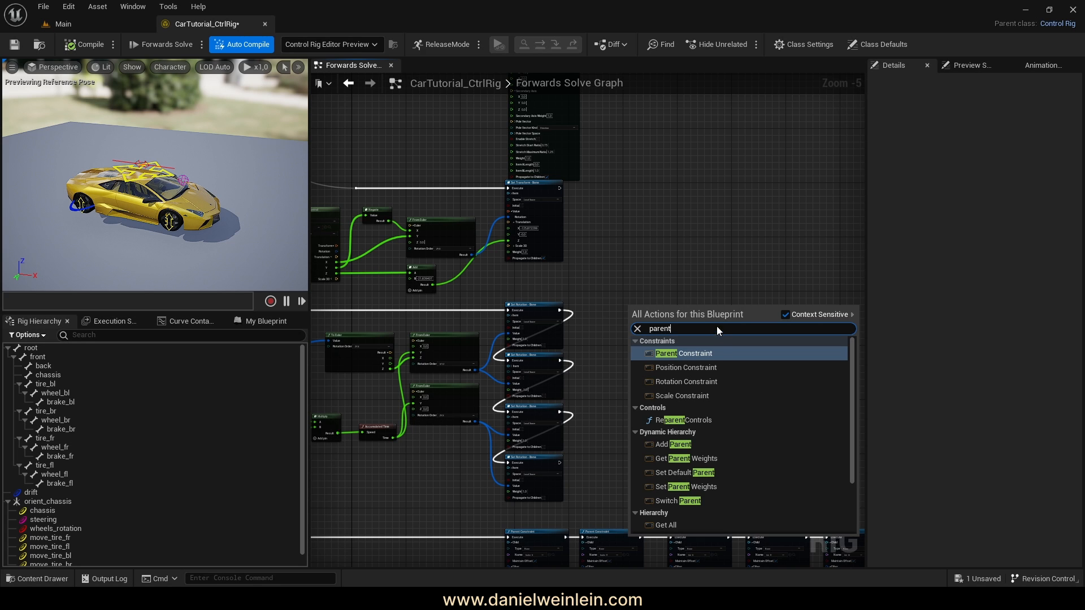
{"action": "left_click", "coordinate": [701, 353]}
{"action": "scroll", "coordinate": [636, 330], "scroll_direction": "up", "scroll_amount": 6}
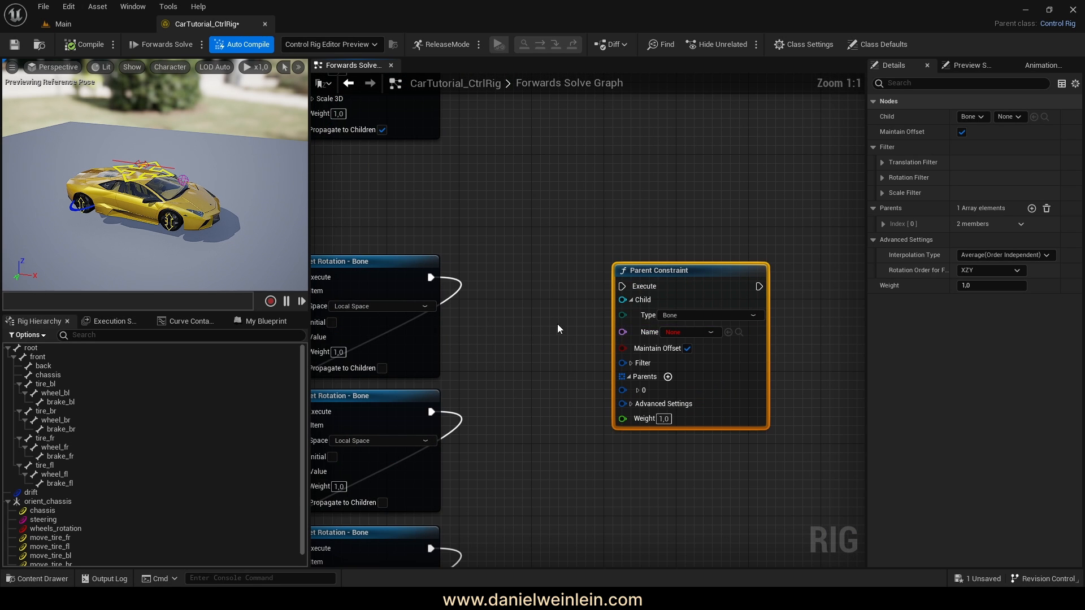
- Set the new Parent Constraint's child to the Null orient_chassis and its parent item to the chassis bone
{"action": "left_click", "coordinate": [628, 300]}
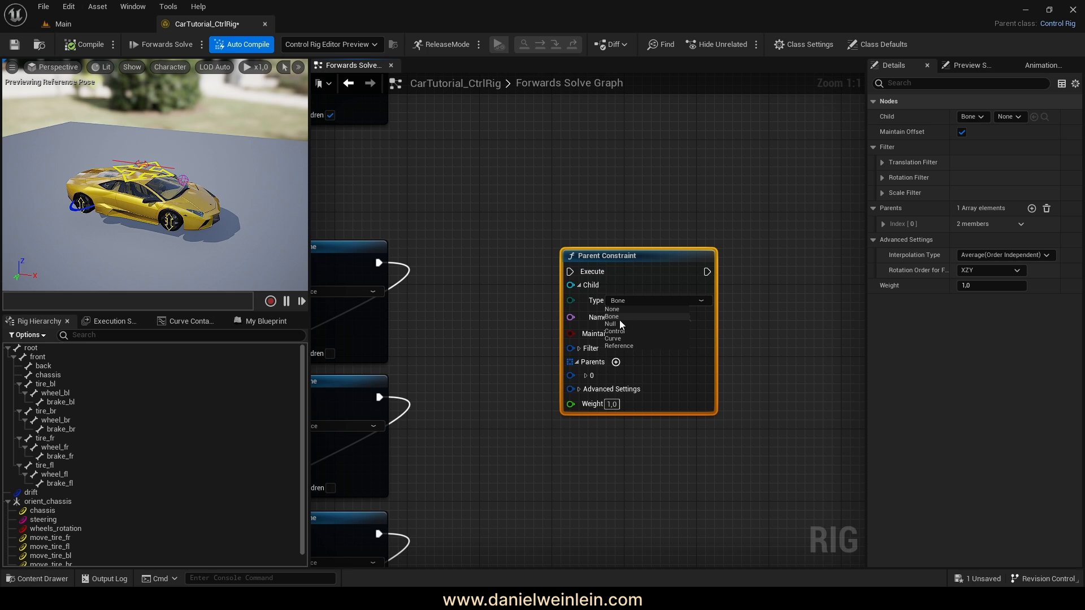
{"action": "left_click", "coordinate": [618, 324]}
{"action": "left_click", "coordinate": [42, 502]}
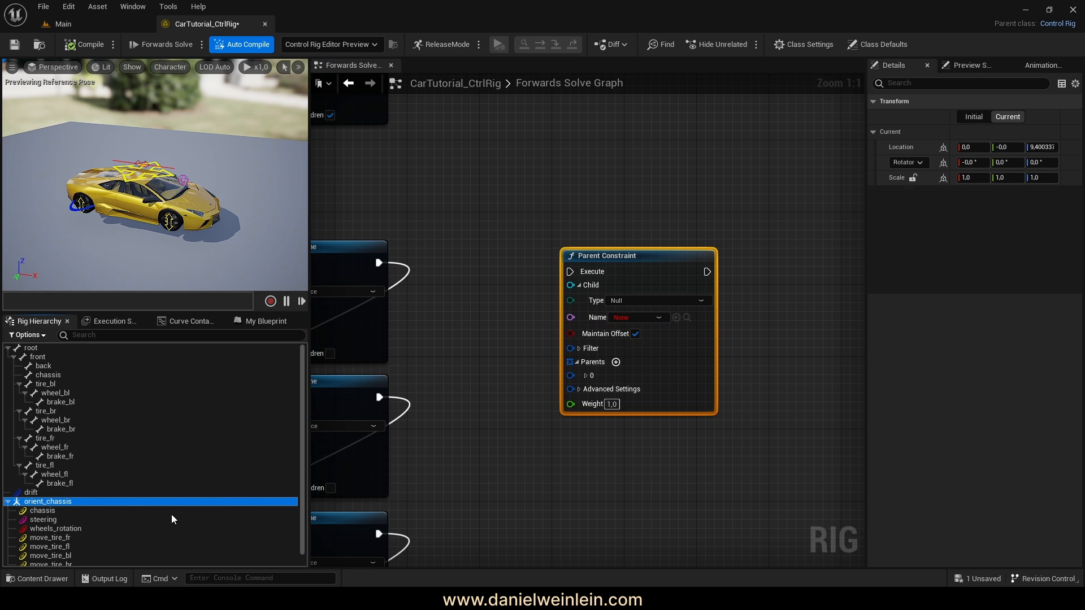
{"action": "left_click", "coordinate": [677, 318]}
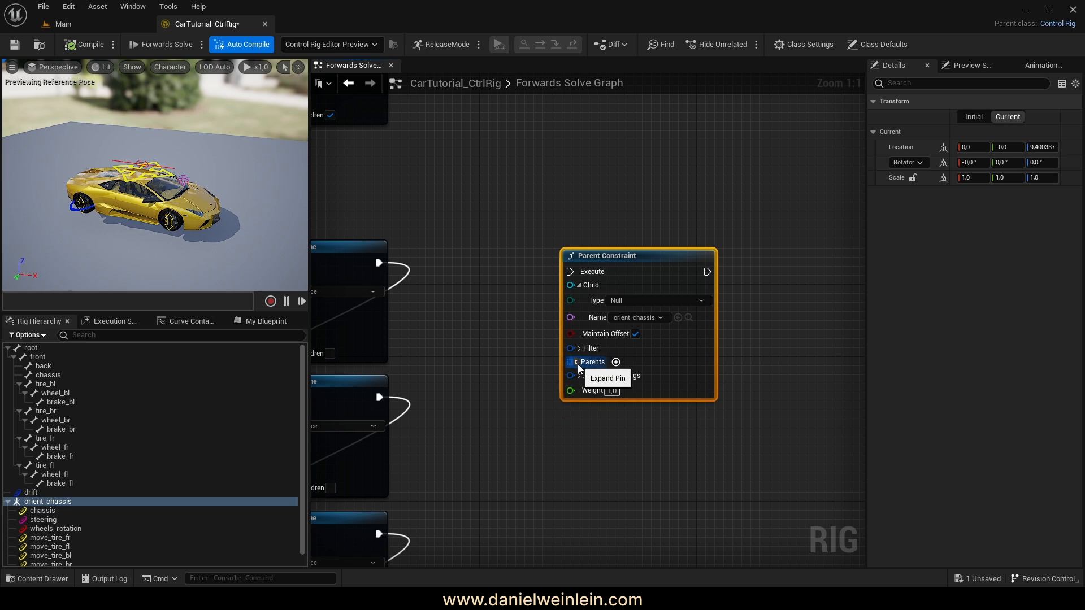
{"action": "left_click", "coordinate": [586, 375]}
{"action": "left_click", "coordinate": [592, 390]}
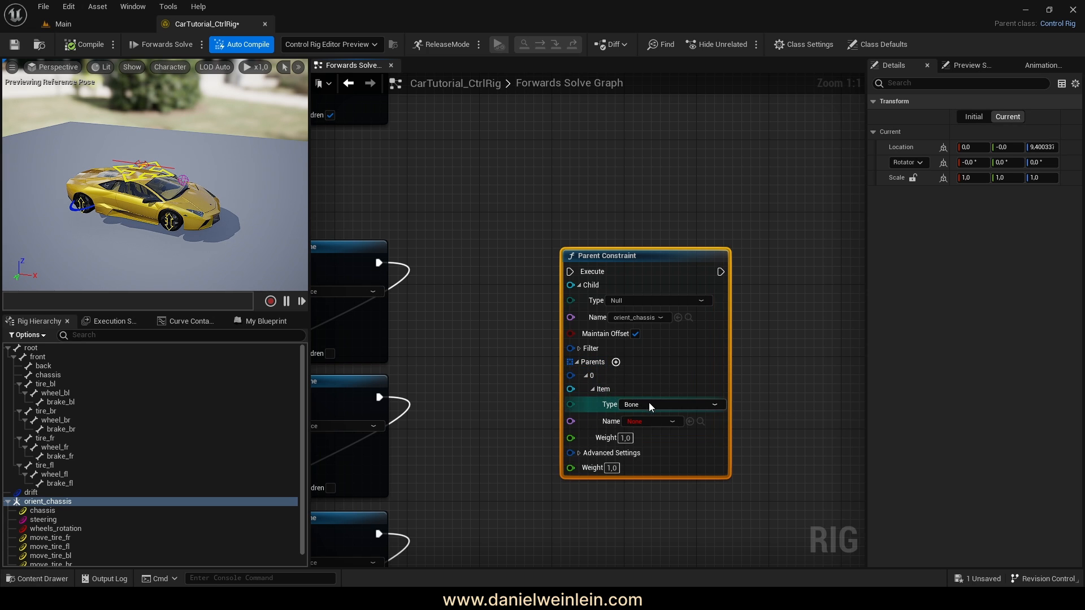
{"action": "left_click", "coordinate": [50, 376]}
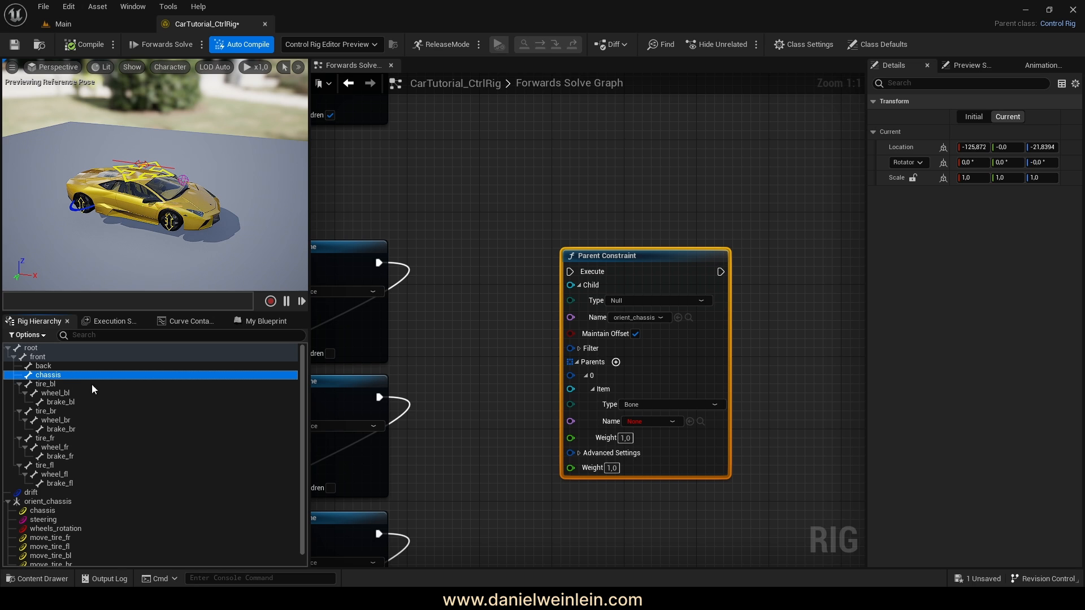
{"action": "left_click", "coordinate": [689, 422]}
- Move the orient_chassis Parent Constraint node up and closer to the Set Transform and Set Rotation nodes
{"action": "right_click_drag", "start_coordinate": [509, 395], "coordinate": [606, 398]}
{"action": "scroll", "coordinate": [606, 398], "scroll_direction": "down", "scroll_amount": 3}
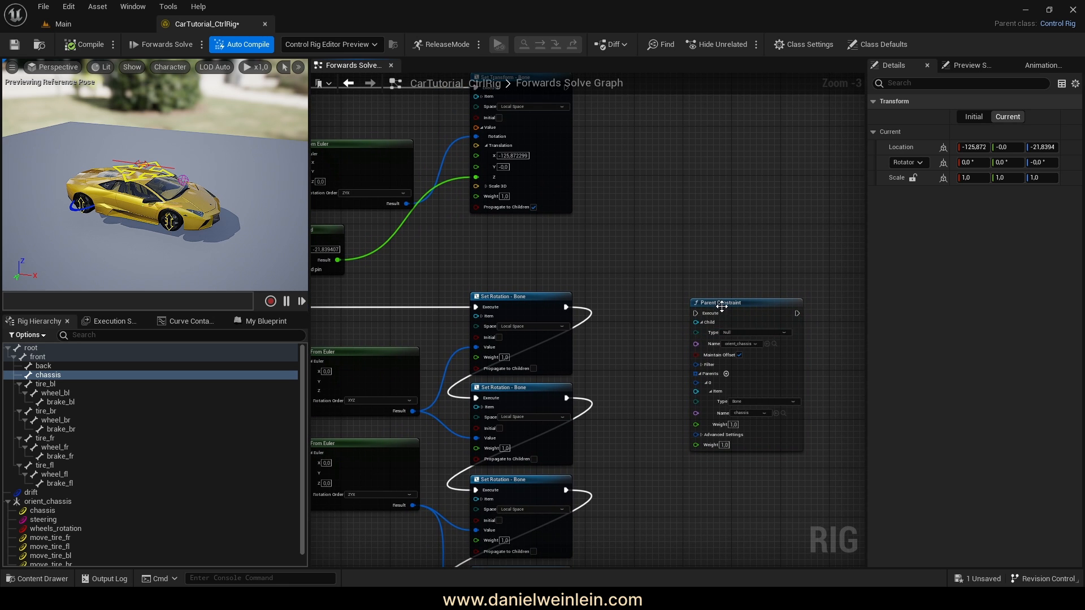
{"action": "left_click_drag", "start_coordinate": [722, 305], "coordinate": [680, 240]}
{"action": "right_click_drag", "start_coordinate": [581, 251], "coordinate": [639, 225]}
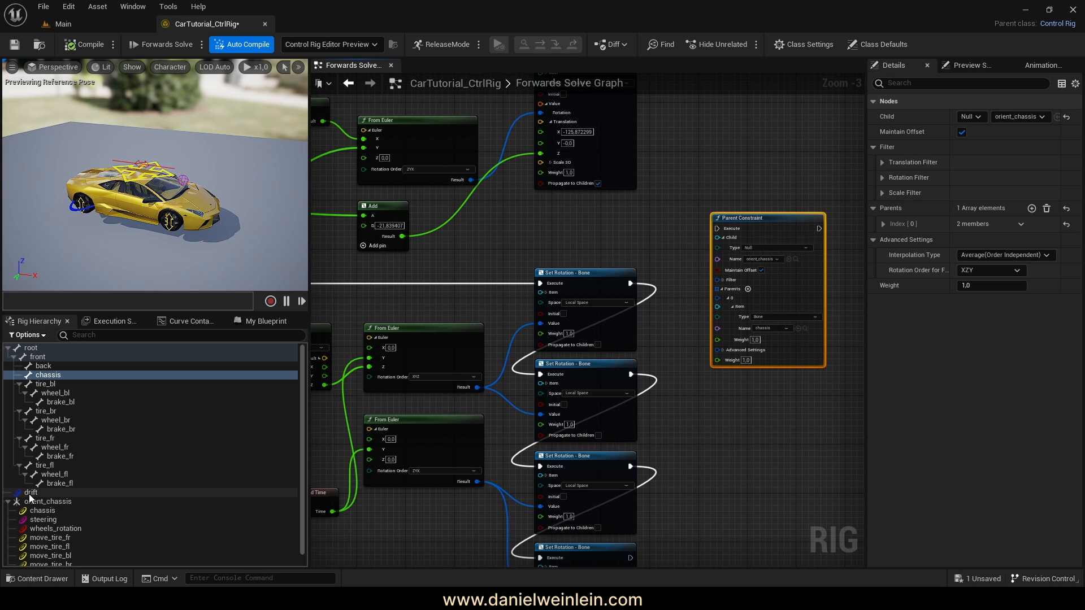
- Shift the chassis, wheel rotation and tire constraint node rows down together to make room below the drift row
{"action": "scroll", "coordinate": [542, 293], "scroll_direction": "down", "scroll_amount": 1}
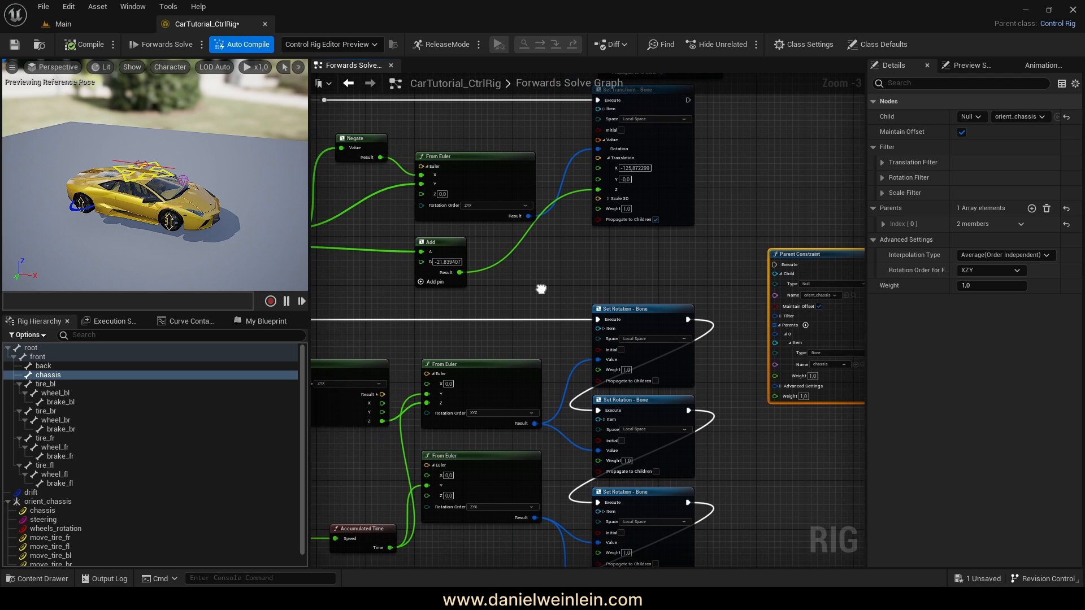
{"action": "scroll", "coordinate": [609, 267], "scroll_direction": "down", "scroll_amount": 2}
{"action": "right_click_drag", "start_coordinate": [563, 262], "coordinate": [582, 359]}
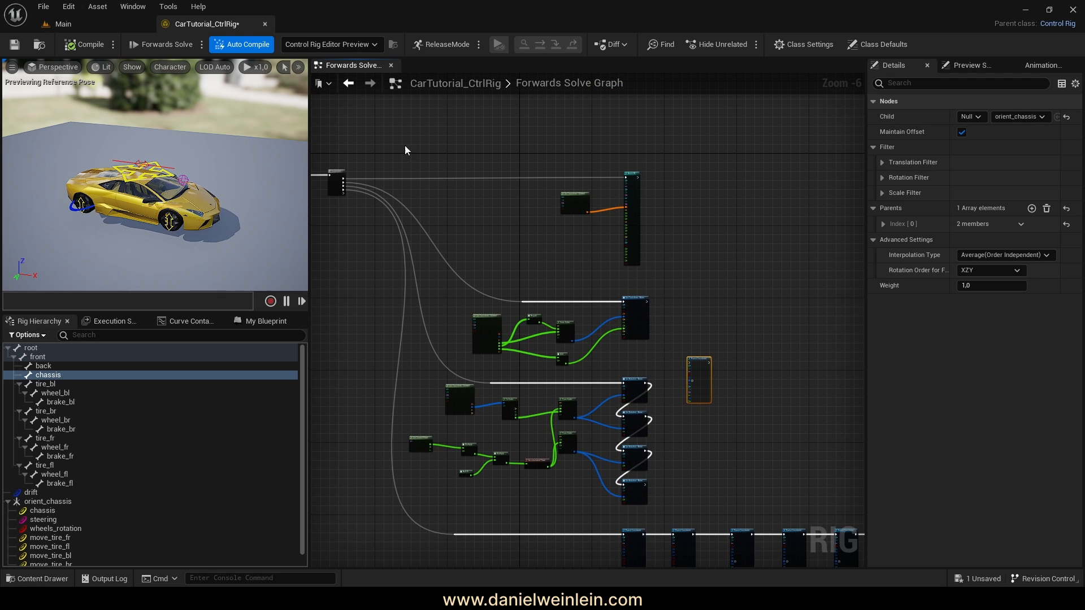
{"action": "right_click_drag", "start_coordinate": [546, 459], "coordinate": [504, 370]}
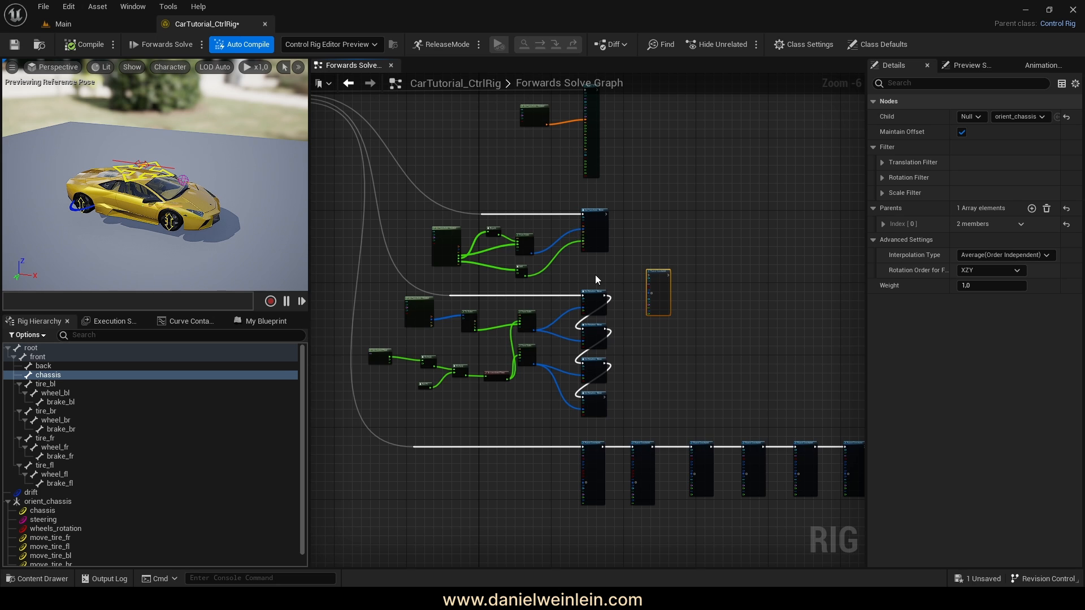
{"action": "scroll", "coordinate": [597, 275], "scroll_direction": "up", "scroll_amount": 1}
{"action": "right_click_drag", "start_coordinate": [597, 276], "coordinate": [638, 385]}
{"action": "right_click_drag", "start_coordinate": [658, 260], "coordinate": [694, 285]}
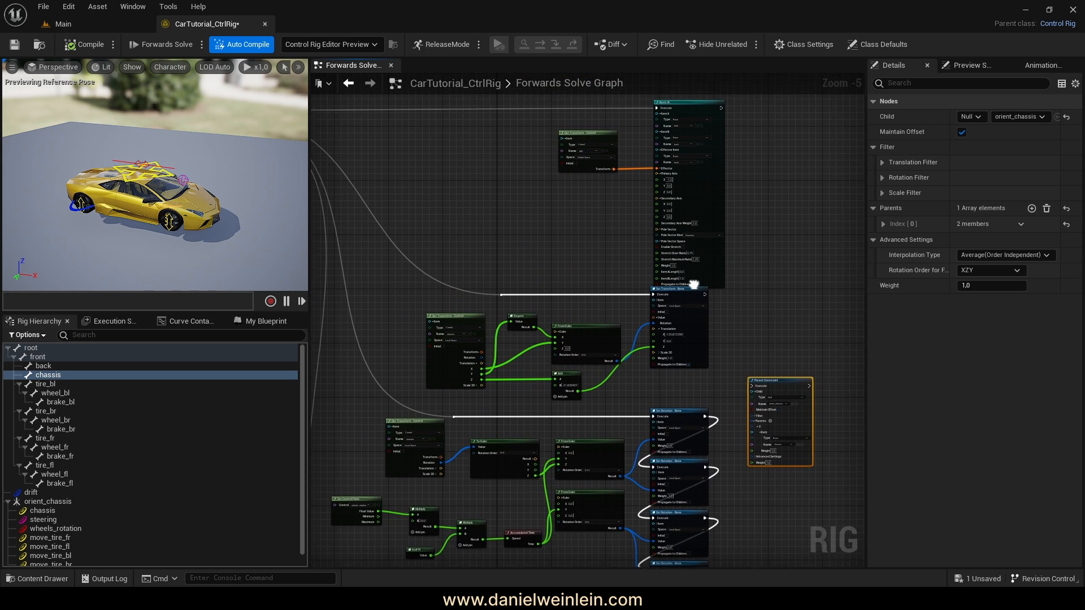
{"action": "scroll", "coordinate": [693, 284], "scroll_direction": "down", "scroll_amount": 2}
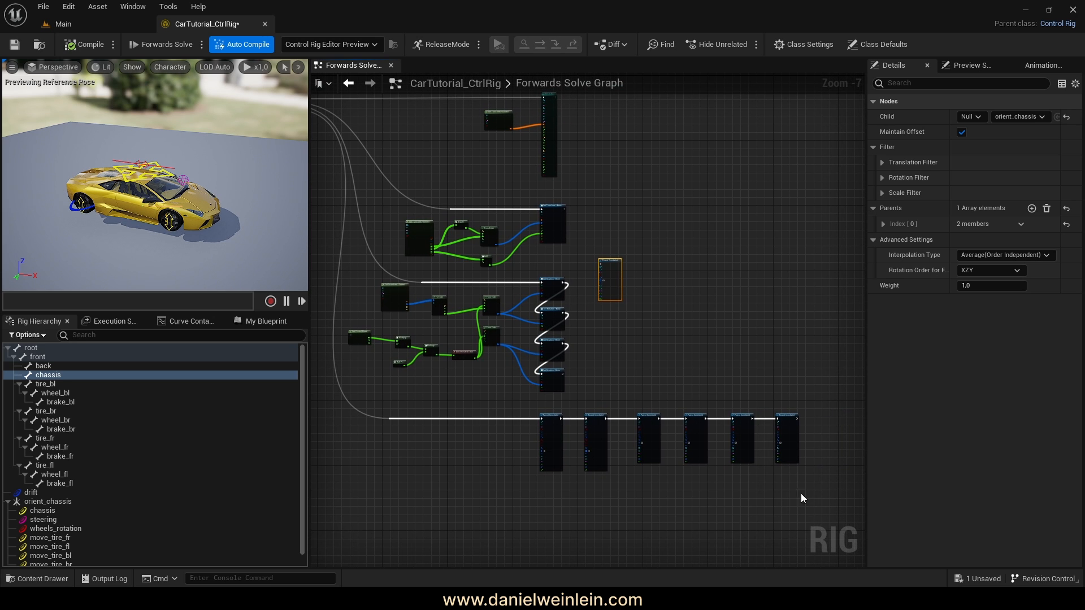
{"action": "left_click_drag", "start_coordinate": [803, 499], "coordinate": [345, 200]}
{"action": "right_click_drag", "start_coordinate": [400, 164], "coordinate": [438, 176]}
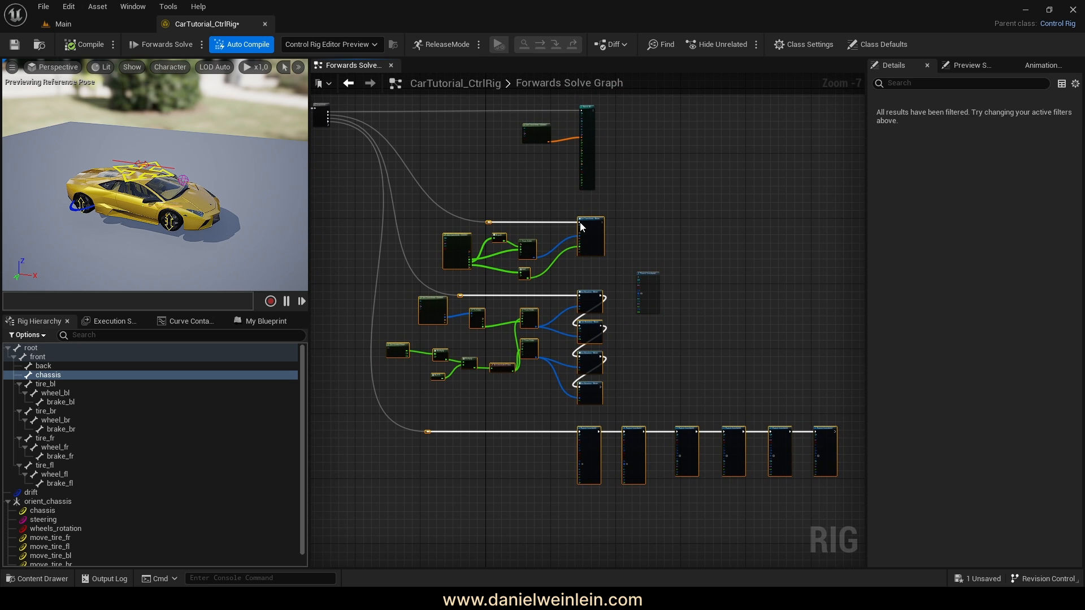
{"action": "left_click_drag", "start_coordinate": [582, 227], "coordinate": [578, 304]}
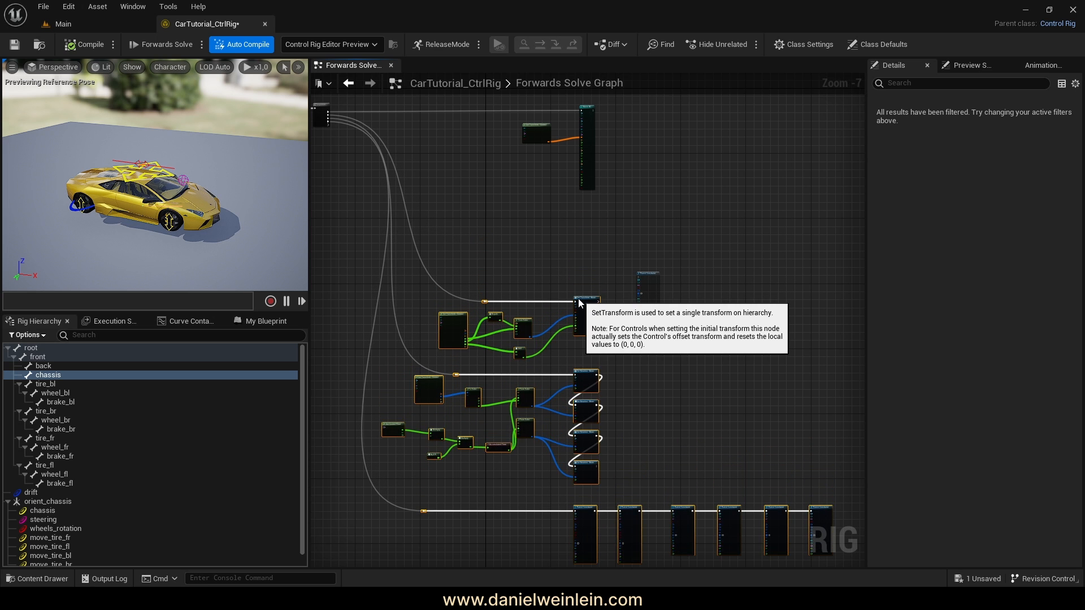
{"action": "scroll", "coordinate": [583, 271], "scroll_direction": "up", "scroll_amount": 5}
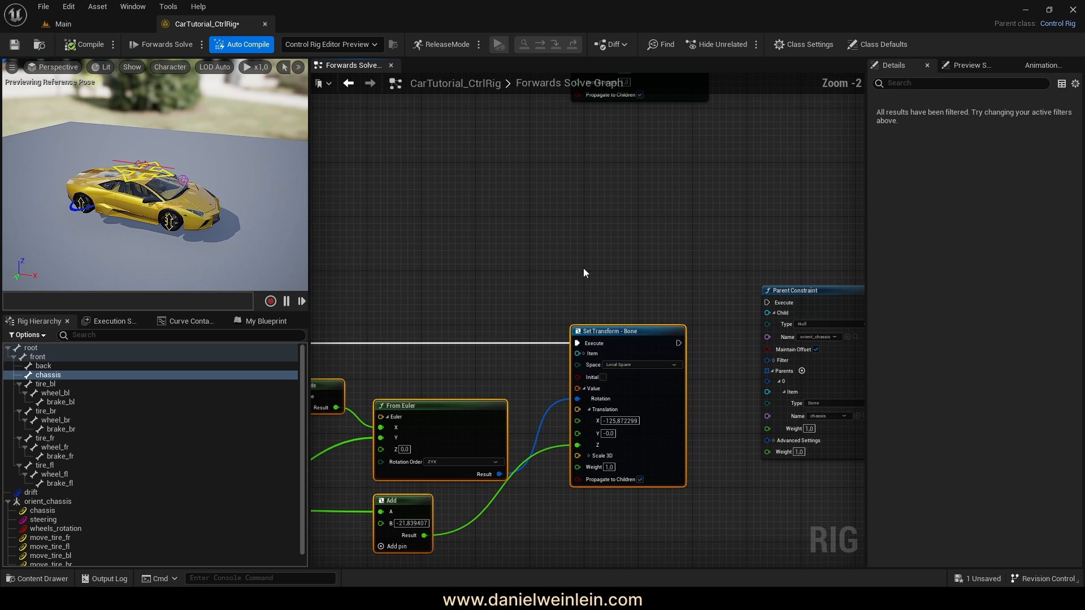
{"action": "right_click_drag", "start_coordinate": [585, 272], "coordinate": [591, 312]}
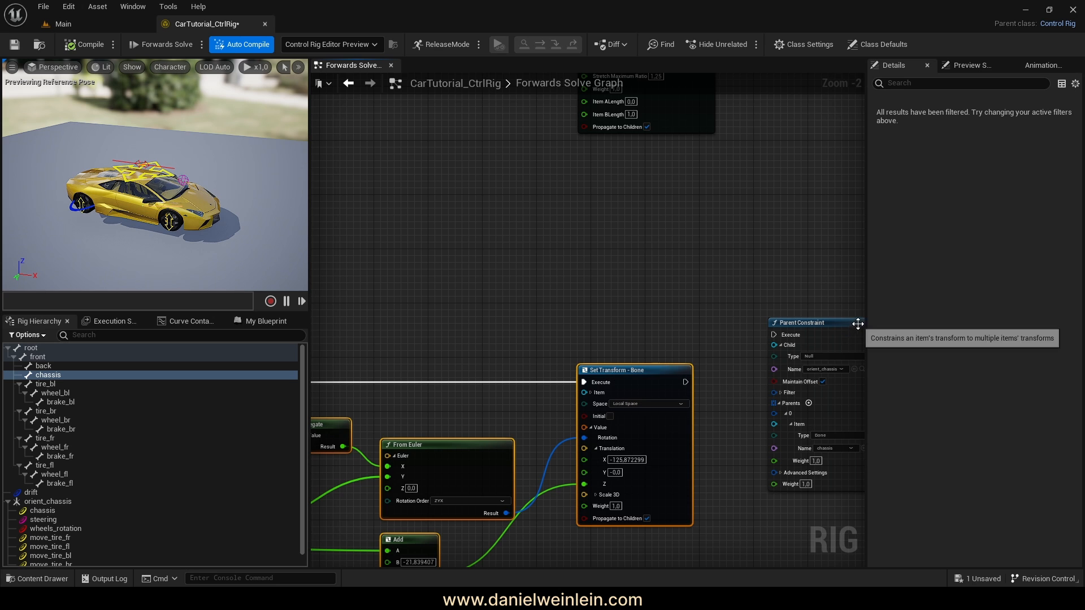
- Place the orient_chassis Parent Constraint node in the gap between the drift Basic IK node and the chassis Set Transform node
{"action": "left_click_drag", "start_coordinate": [858, 323], "coordinate": [630, 162]}
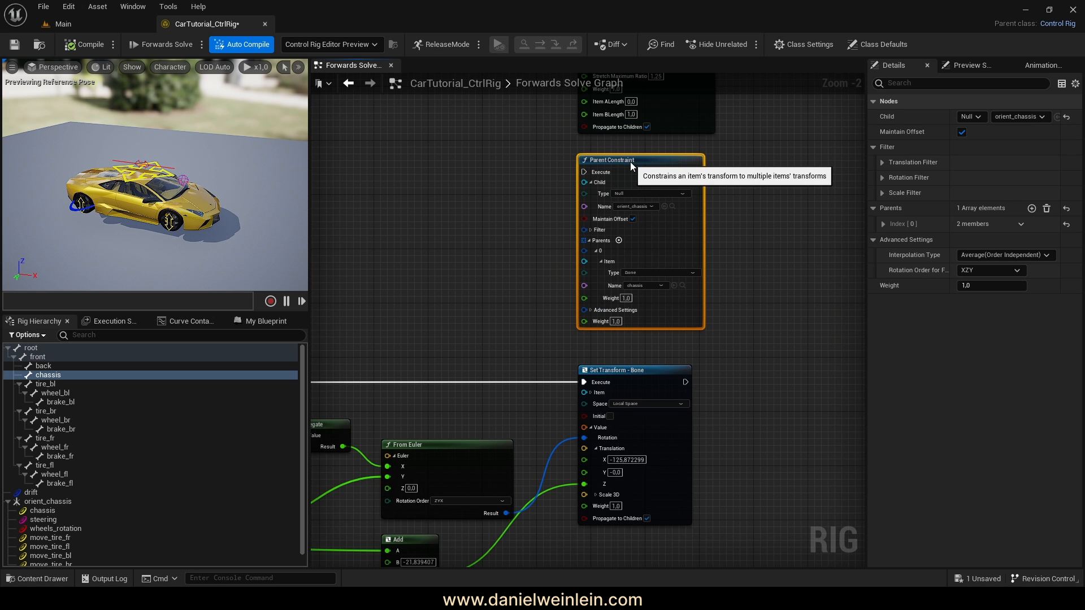
{"action": "right_click_drag", "start_coordinate": [508, 170], "coordinate": [586, 230]}
{"action": "scroll", "coordinate": [586, 230], "scroll_direction": "down", "scroll_amount": 2}
{"action": "right_click_drag", "start_coordinate": [485, 188], "coordinate": [614, 239]}
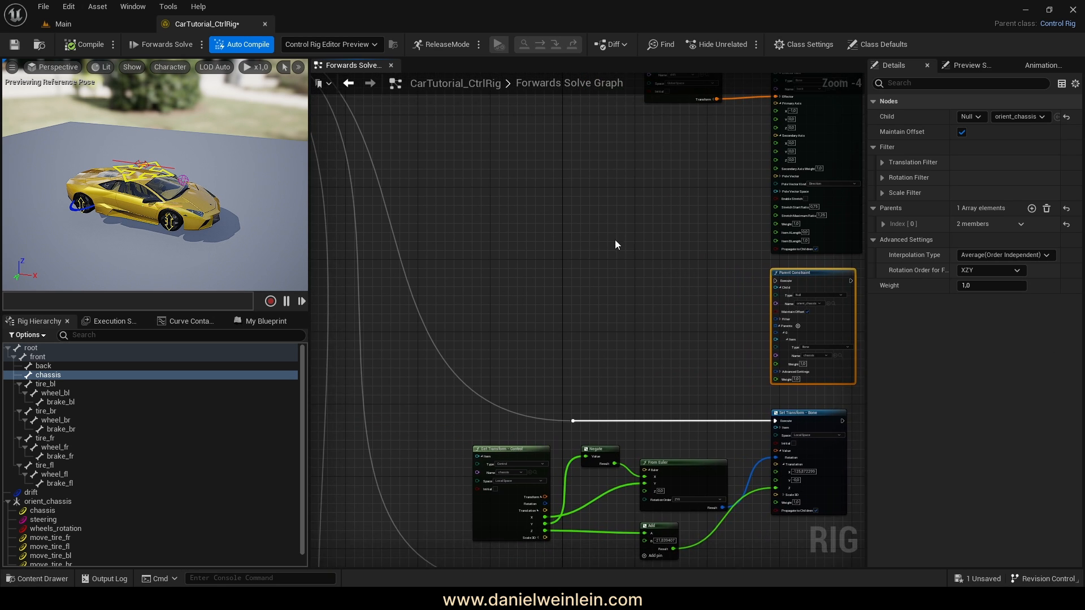
- Shift the Sequence node's execution links from outputs B, C and D down to C, D and E, freeing B
{"action": "right_click_drag", "start_coordinate": [534, 205], "coordinate": [620, 252]}
{"action": "right_click_drag", "start_coordinate": [432, 128], "coordinate": [594, 192]}
{"action": "scroll", "coordinate": [592, 212], "scroll_direction": "up", "scroll_amount": 4}
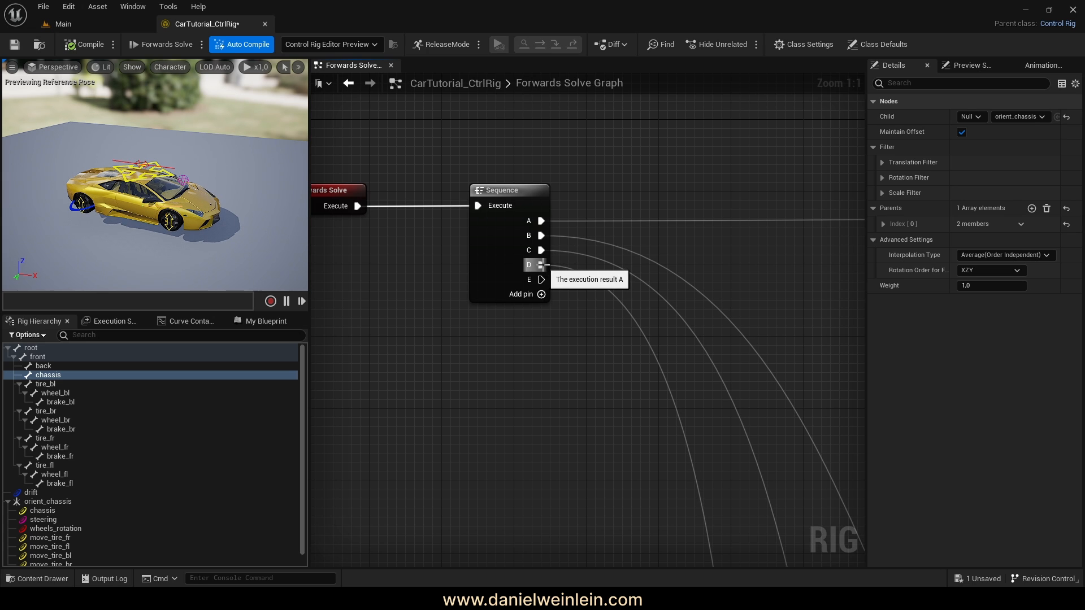
{"action": "mouse_move", "coordinate": [542, 265]}
{"action": "left_mouse_down", "text": "ctrl"}
{"action": "mouse_move", "coordinate": [551, 277]}
{"action": "mouse_move", "coordinate": [541, 281]}
{"action": "left_mouse_up", "text": "ctrl"}
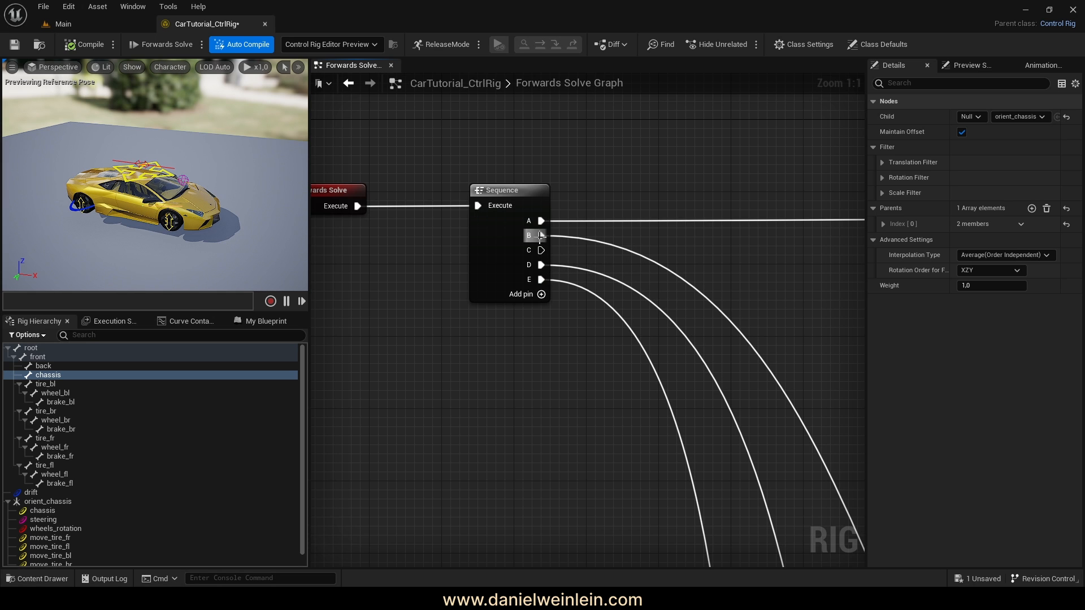
{"action": "left_click_drag", "start_coordinate": [541, 235], "coordinate": [543, 252], "text": "ctrl"}
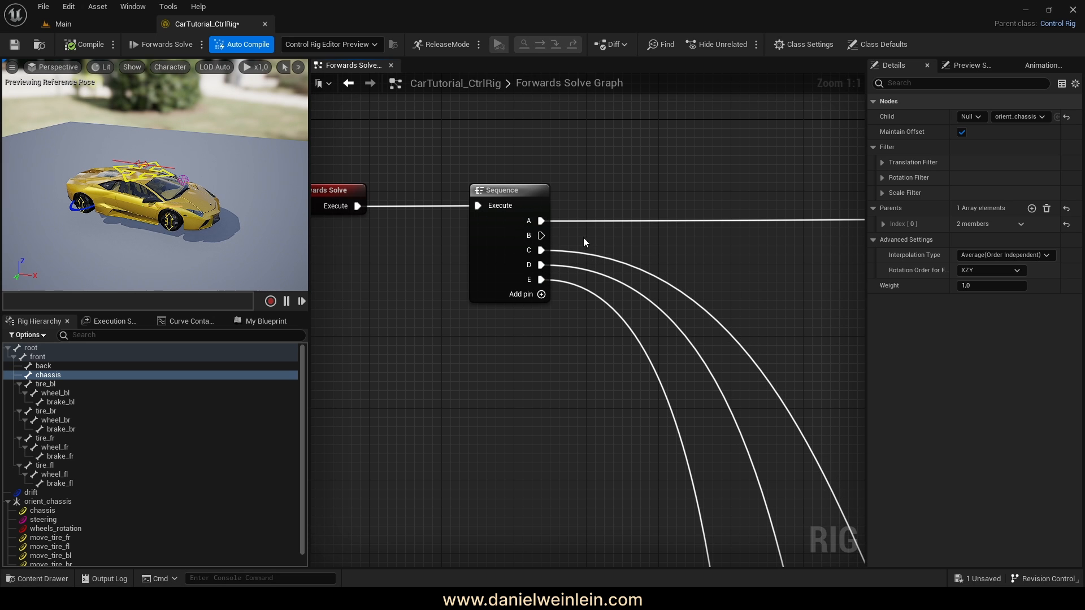
- Connect the Sequence node's output B to the Execute input of the orient_chassis Parent Constraint
{"action": "right_click_drag", "start_coordinate": [583, 237], "coordinate": [477, 233]}
{"action": "scroll", "coordinate": [477, 232], "scroll_direction": "down", "scroll_amount": 4}
{"action": "right_click_drag", "start_coordinate": [820, 288], "coordinate": [535, 290]}
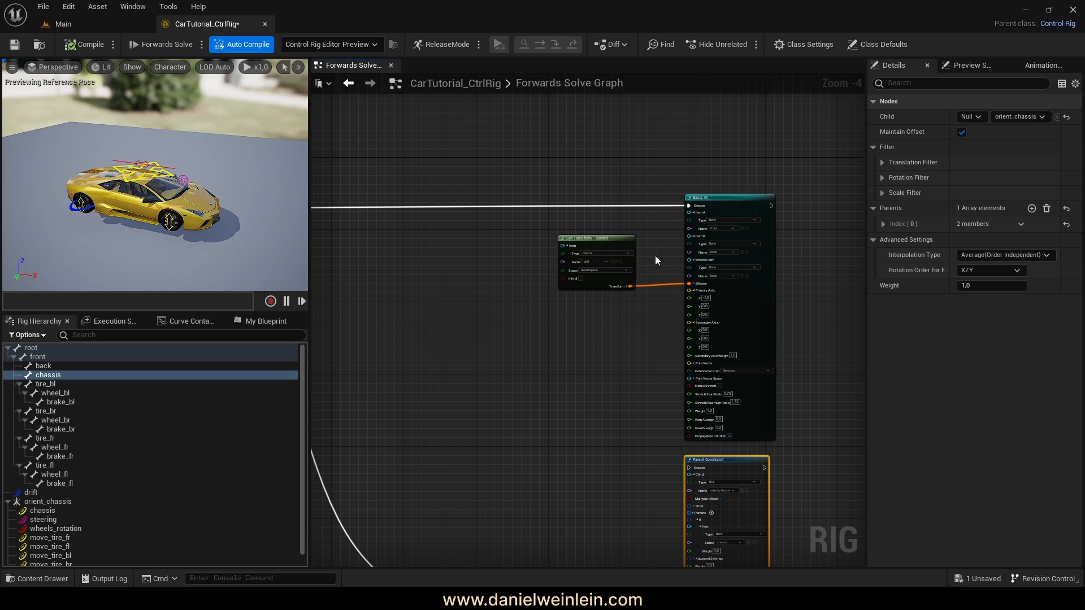
{"action": "right_click_drag", "start_coordinate": [508, 195], "coordinate": [728, 210]}
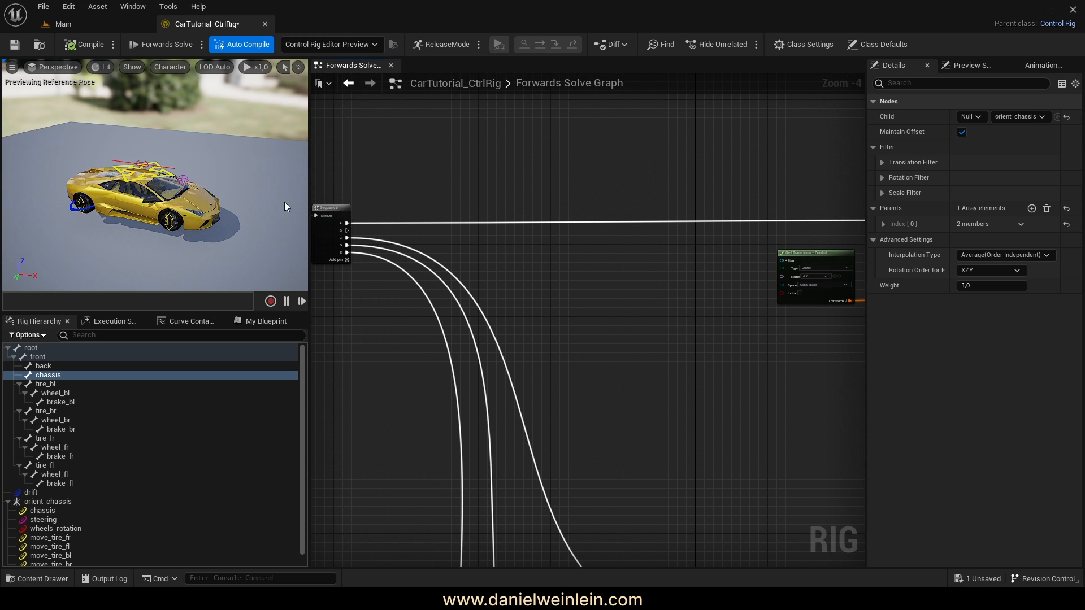
{"action": "scroll", "coordinate": [368, 223], "scroll_direction": "up", "scroll_amount": 4}
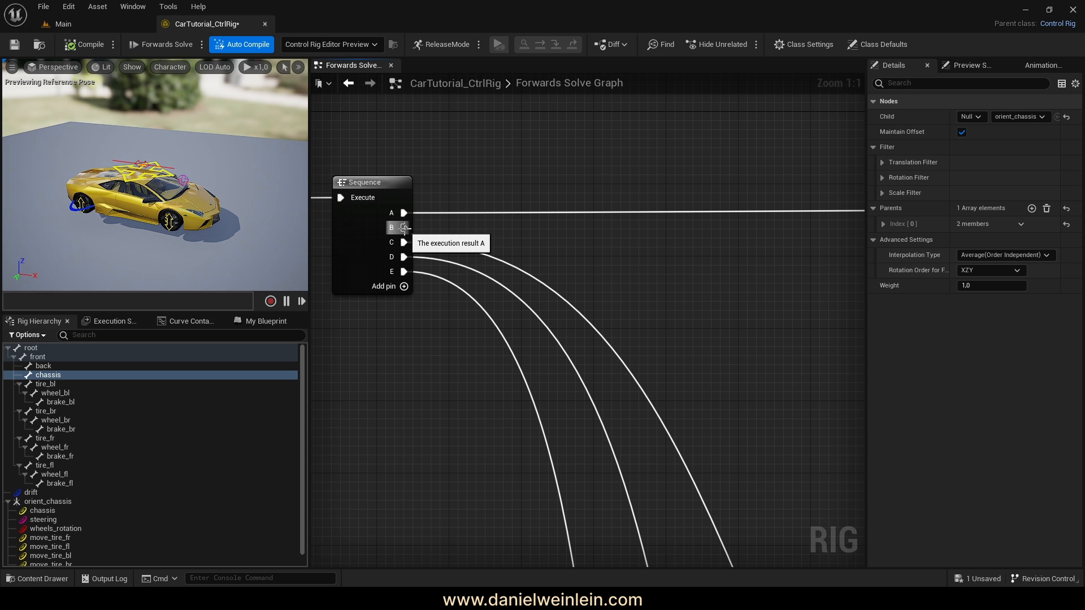
{"action": "left_click_drag", "start_coordinate": [404, 227], "coordinate": [909, 460]}
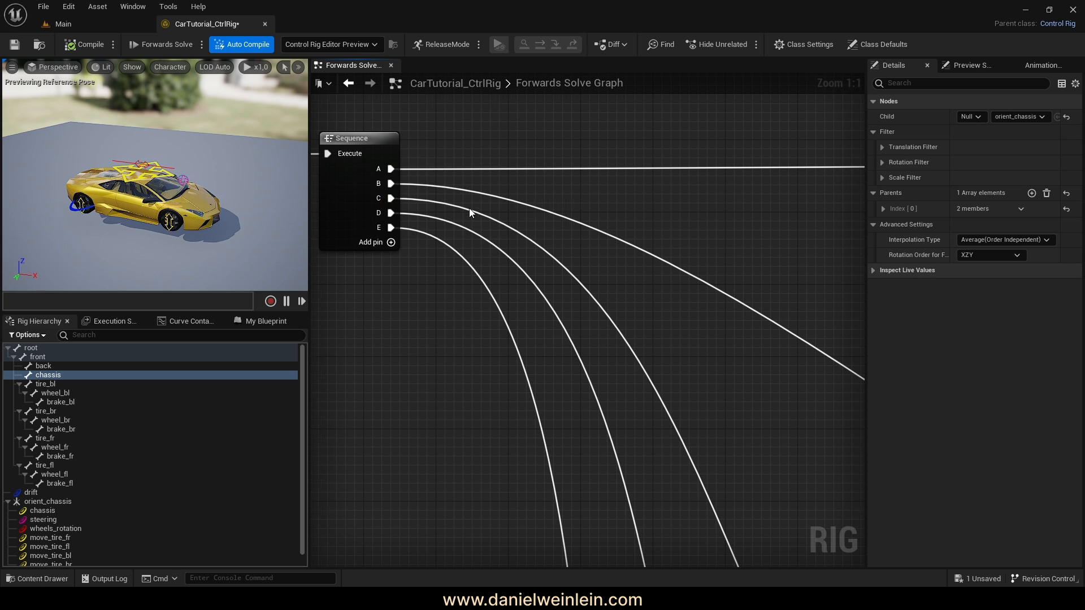
{"action": "scroll", "coordinate": [469, 208], "scroll_direction": "down", "scroll_amount": 4}
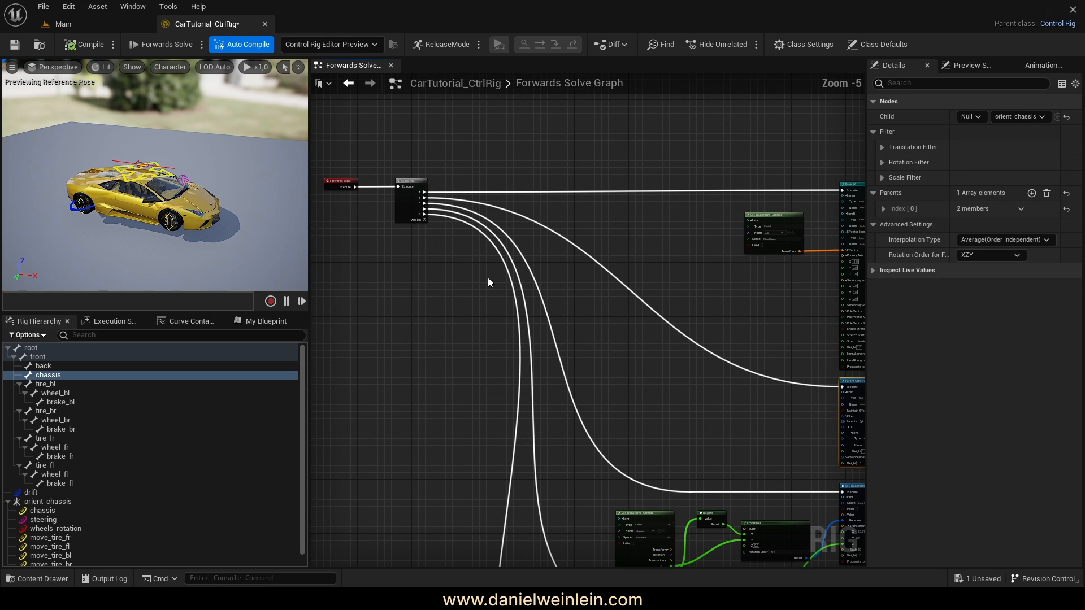
{"action": "right_click_drag", "start_coordinate": [487, 277], "coordinate": [584, 355]}
{"action": "scroll", "coordinate": [752, 405], "scroll_direction": "up", "scroll_amount": 3}
{"action": "scroll", "coordinate": [753, 404], "scroll_direction": "down", "scroll_amount": 3}
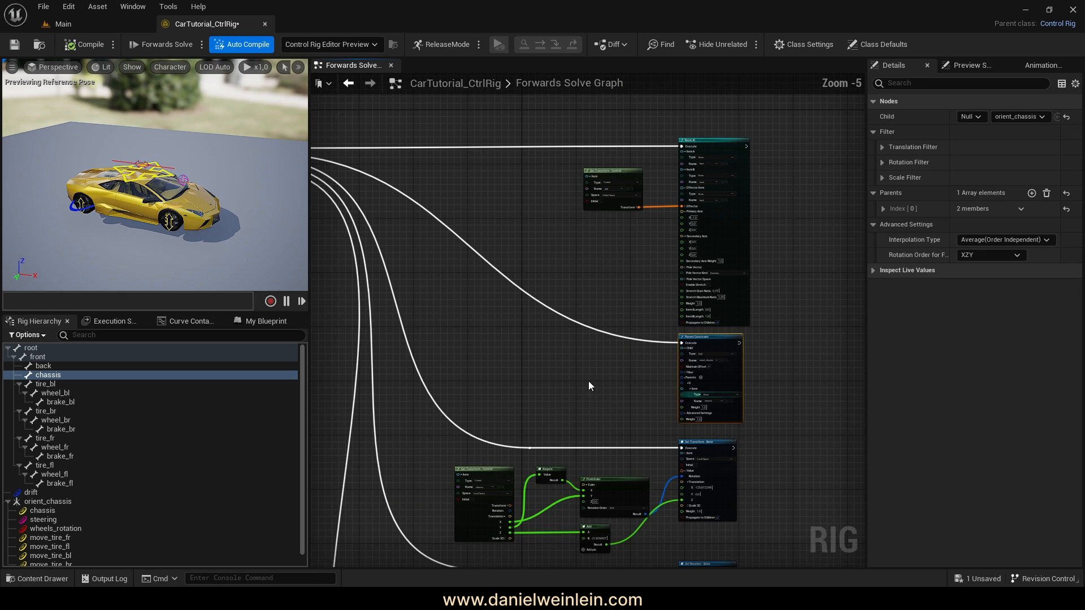
{"action": "right_click_drag", "start_coordinate": [518, 356], "coordinate": [610, 383]}
{"action": "right_click_drag", "start_coordinate": [558, 333], "coordinate": [573, 338]}
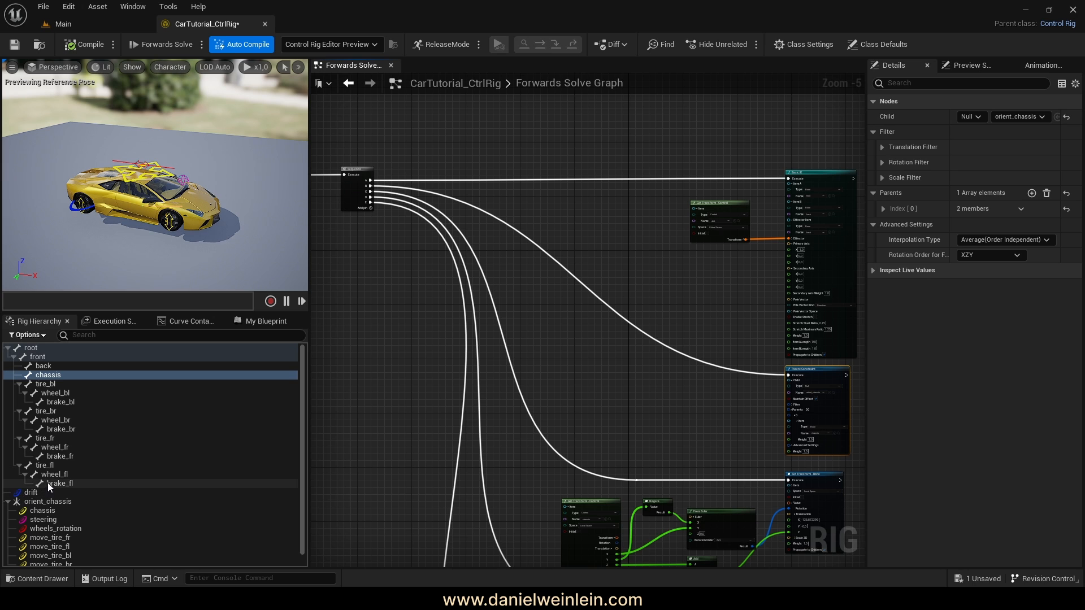
- Enlarge the preview, move the drift control to test how the other controls follow, and reset its current location
{"action": "left_click", "coordinate": [33, 493]}
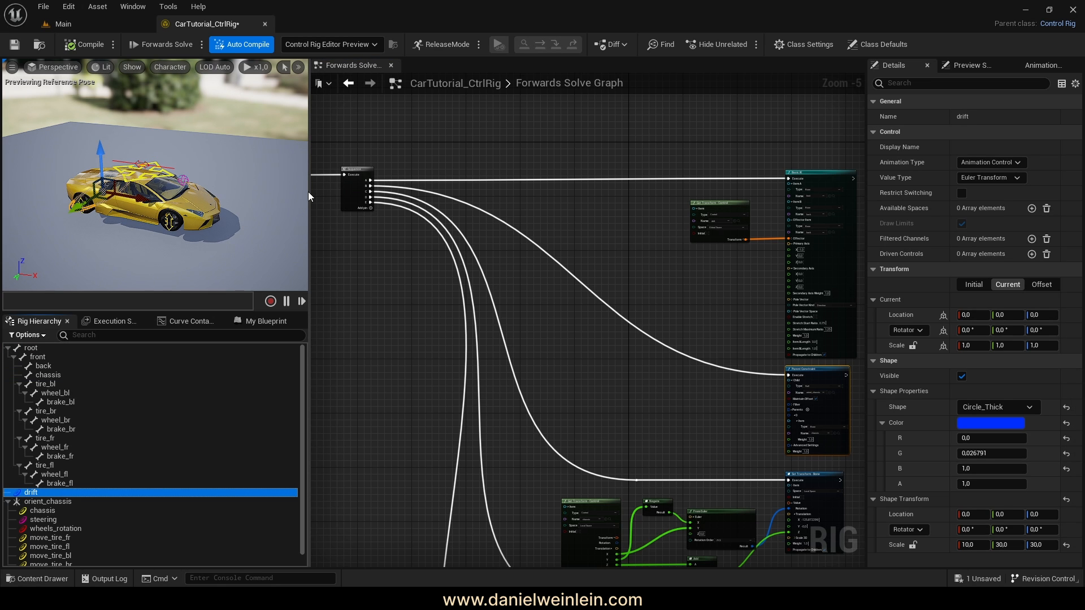
{"action": "left_click_drag", "start_coordinate": [308, 191], "coordinate": [587, 191]}
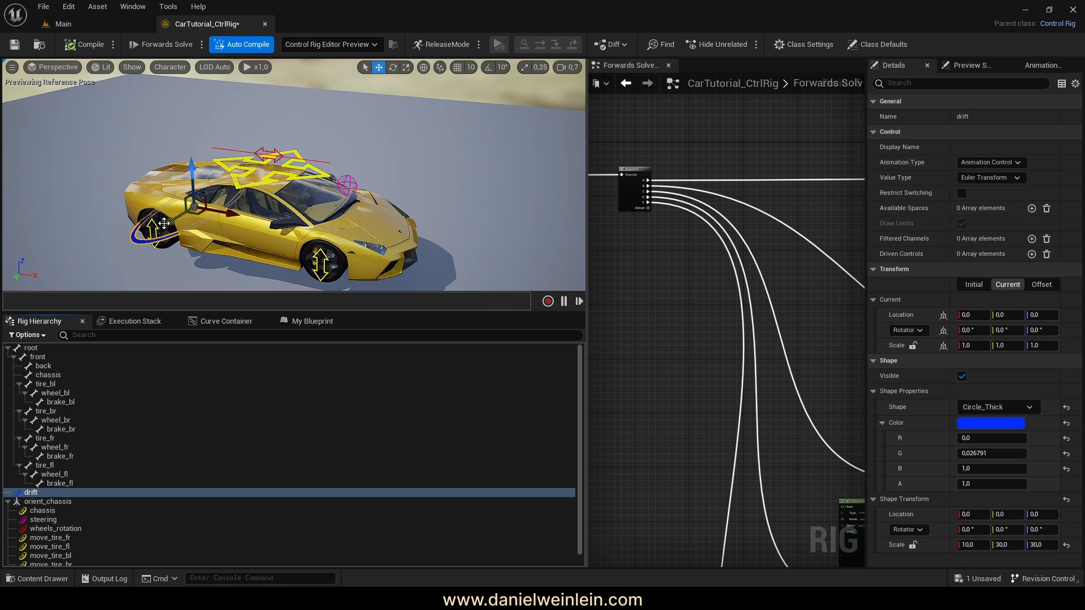
{"action": "mouse_move", "coordinate": [164, 223]}
{"action": "left_mouse_down"}
{"action": "mouse_move", "coordinate": [141, 273]}
{"action": "mouse_move", "coordinate": [181, 236]}
{"action": "mouse_move", "coordinate": [136, 243]}
{"action": "mouse_move", "coordinate": [201, 223]}
{"action": "mouse_move", "coordinate": [158, 234]}
{"action": "left_mouse_up"}
{"action": "left_click_drag", "start_coordinate": [180, 186], "coordinate": [159, 220]}
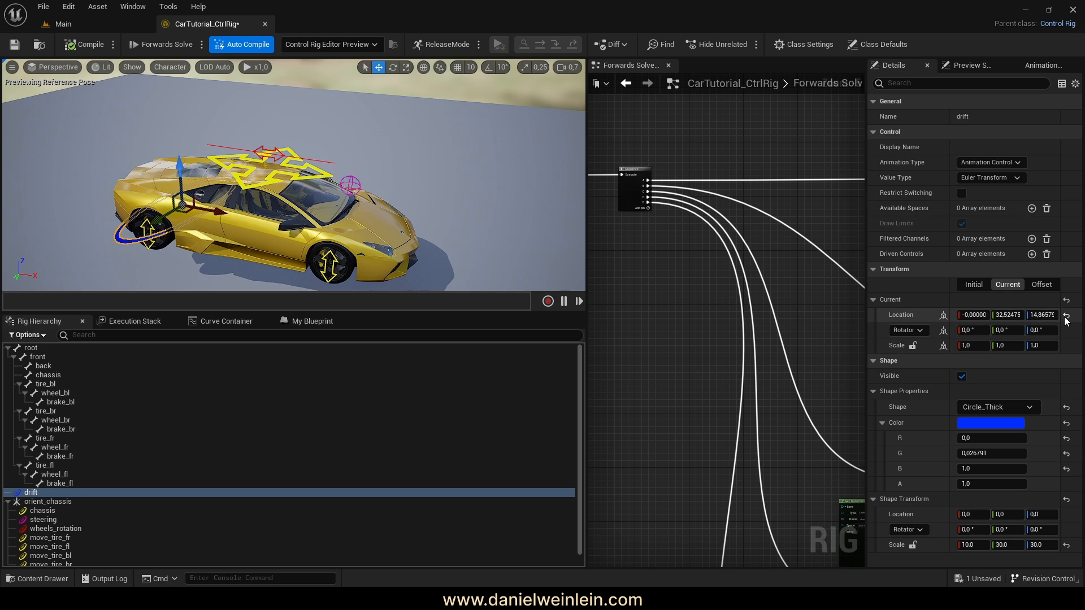
{"action": "left_click", "coordinate": [1066, 314]}
- Narrow the preview, bring all node rows of the graph into view and collapse the orient_chassis null in the rig hierarchy
{"action": "right_click_drag", "start_coordinate": [639, 303], "coordinate": [510, 259]}
{"action": "left_click_drag", "start_coordinate": [585, 265], "coordinate": [343, 291]}
{"action": "scroll", "coordinate": [564, 230], "scroll_direction": "down", "scroll_amount": 3}
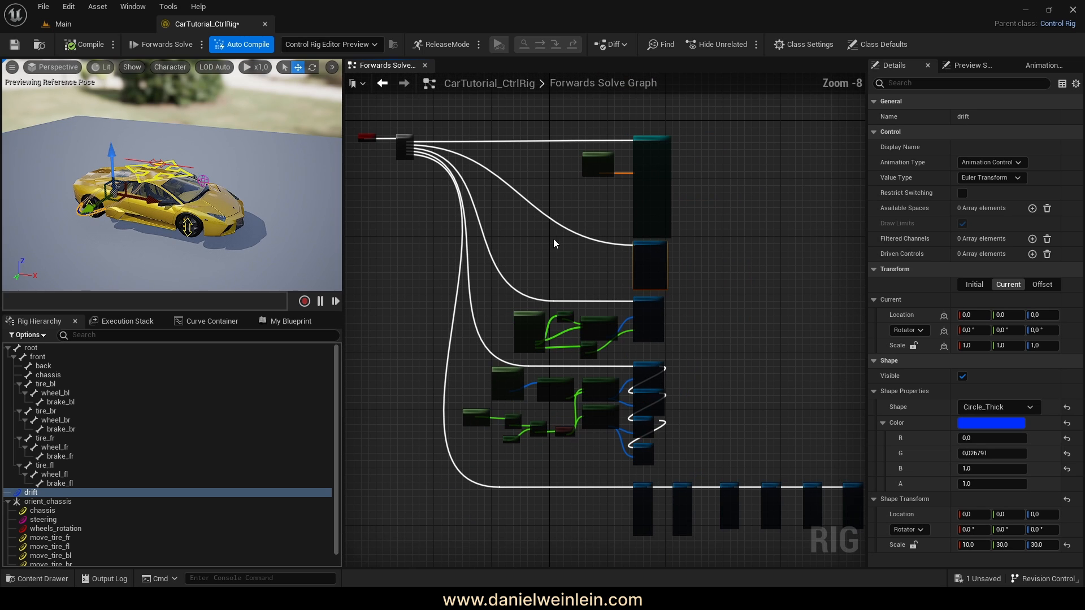
{"action": "scroll", "coordinate": [85, 512], "scroll_direction": "down", "scroll_amount": 1}
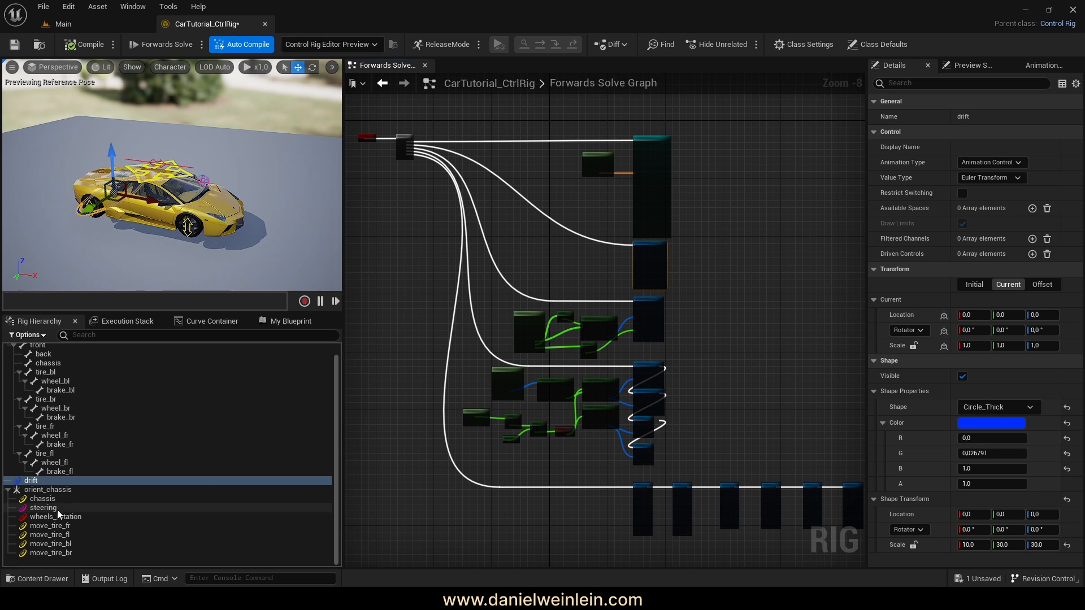
{"action": "left_click", "coordinate": [8, 490]}
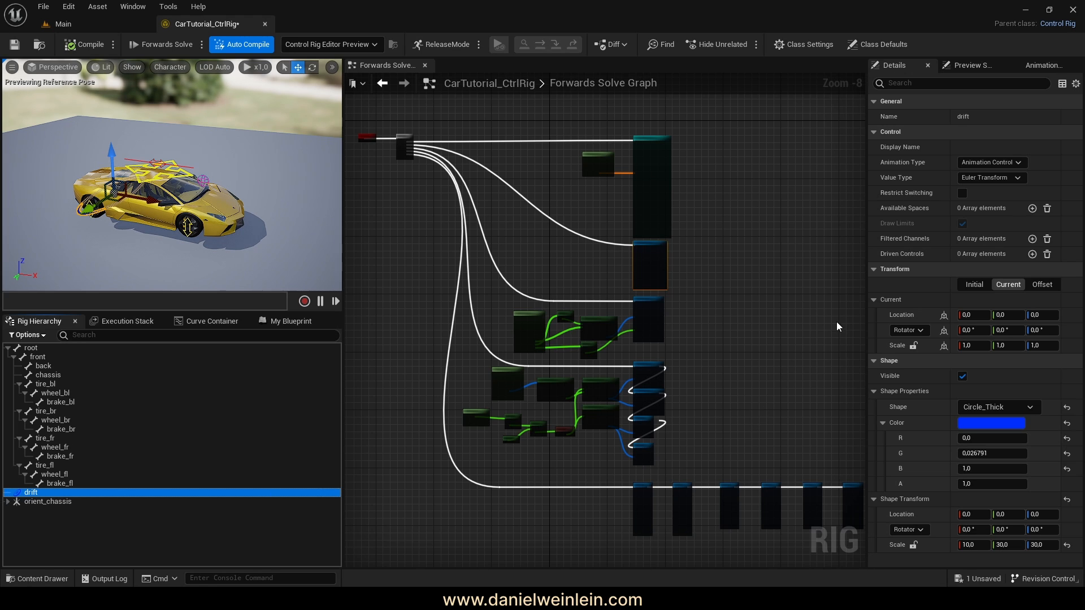
{"action": "left_click", "coordinate": [77, 489]}
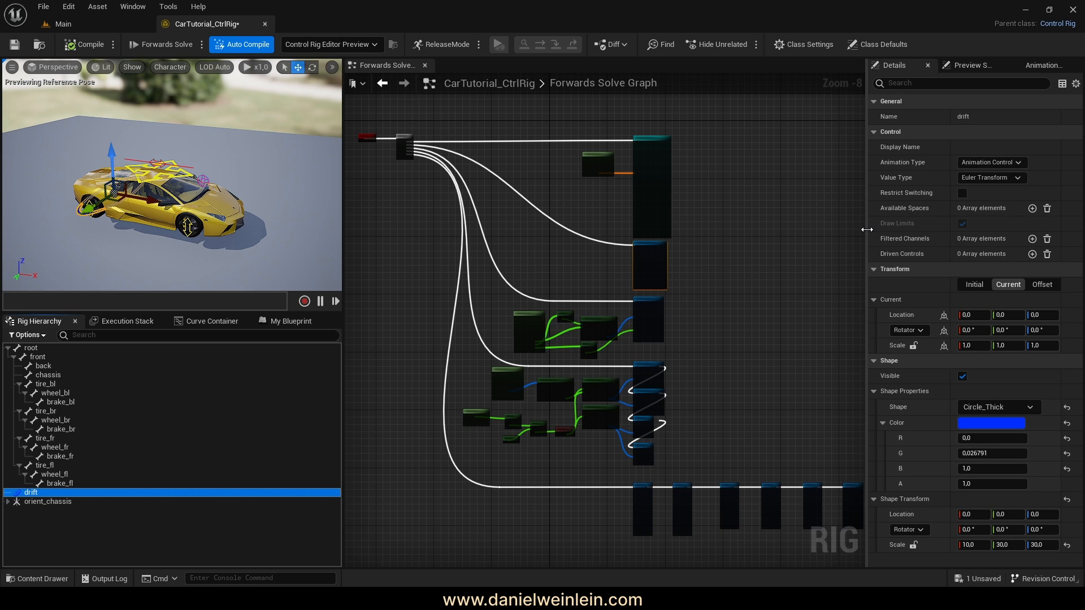
- Enable the drift control's minimum and maximum location limits on X, both at 0
{"action": "left_click_drag", "start_coordinate": [870, 232], "coordinate": [694, 233]}
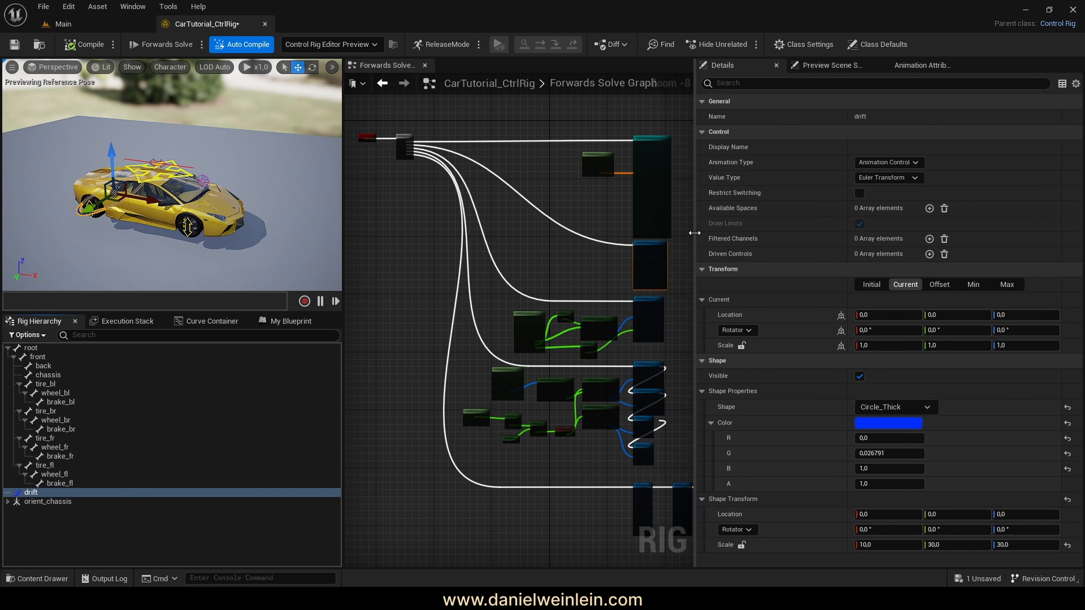
{"action": "left_click", "coordinate": [1007, 285]}
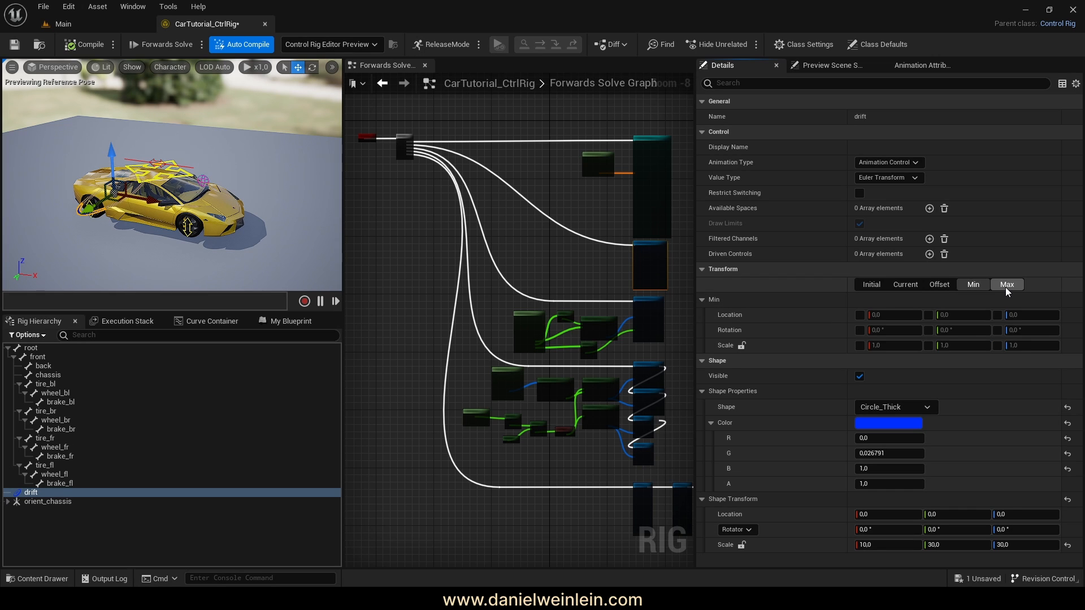
{"action": "left_click", "coordinate": [973, 285]}
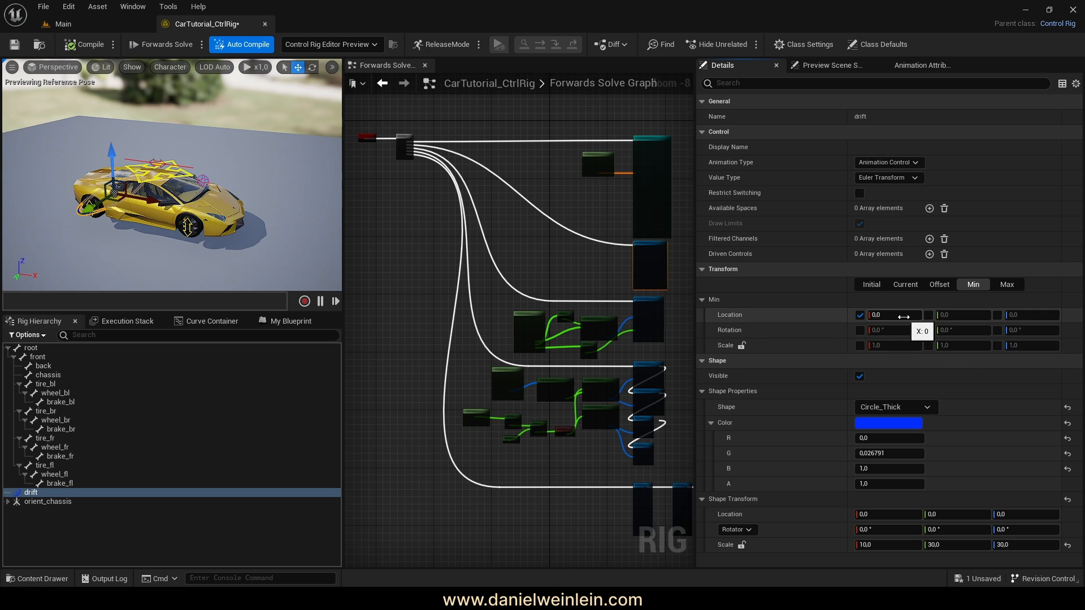
{"action": "left_click", "coordinate": [1007, 285]}
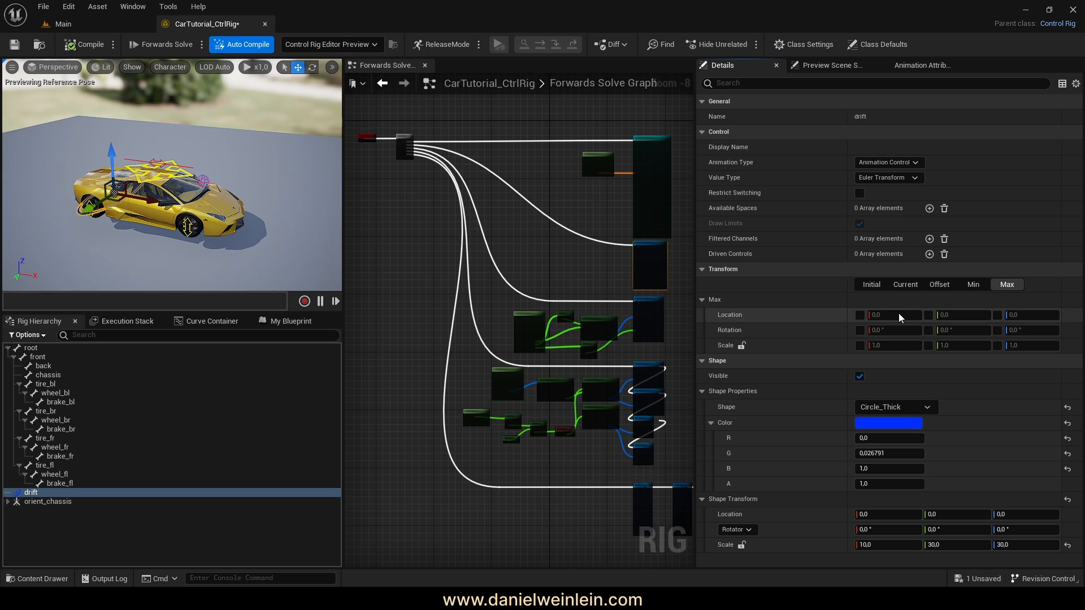
{"action": "left_click", "coordinate": [860, 316]}
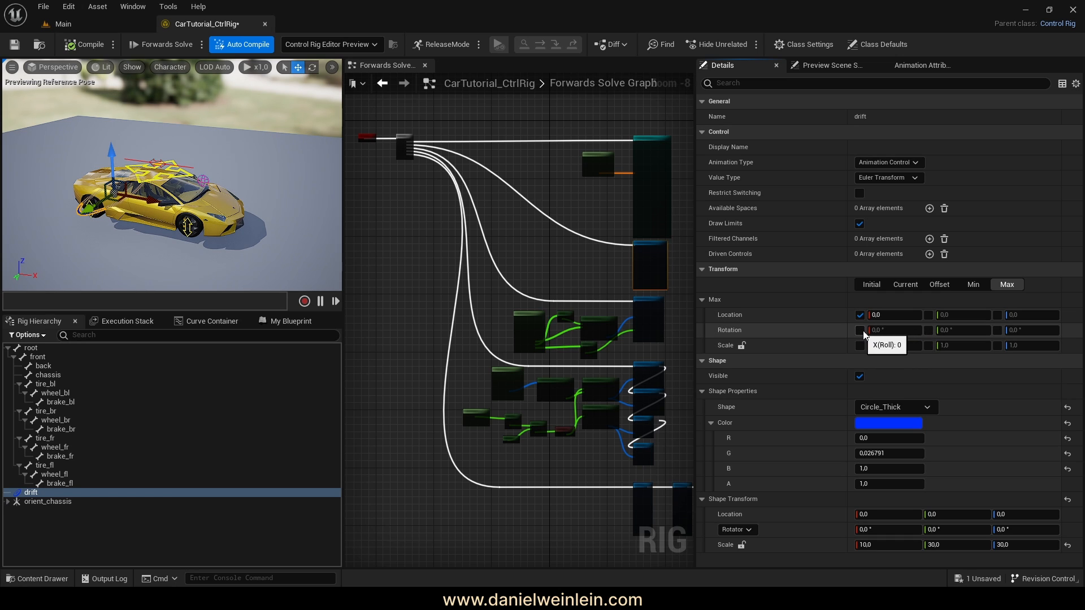
- Enable the drift control's minimum and maximum rotation limits on X, Y and Z, all at 0°
{"action": "left_click", "coordinate": [928, 331]}
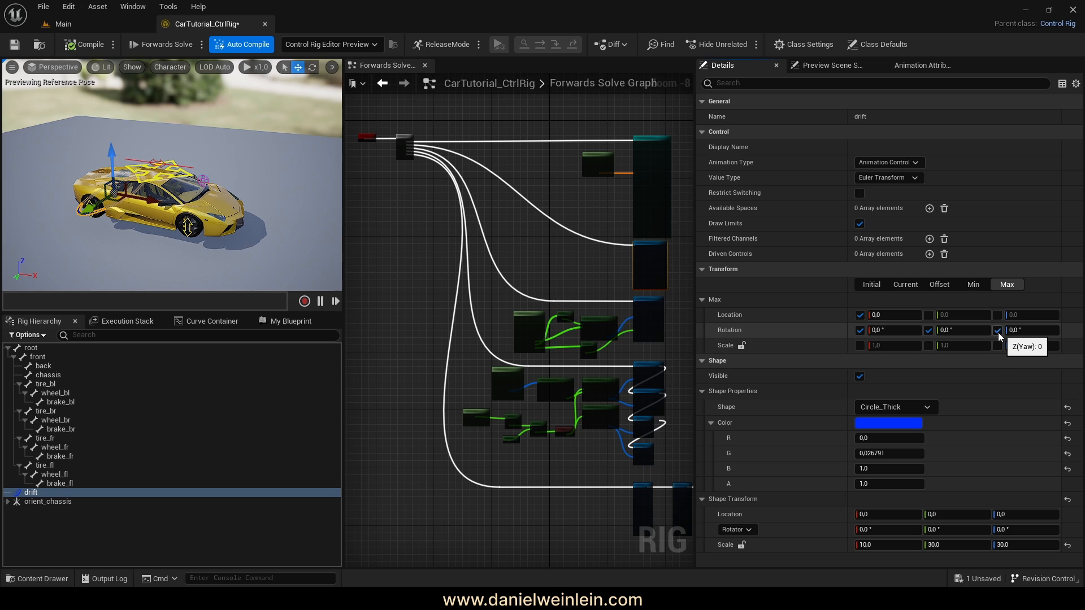
{"action": "left_click", "coordinate": [973, 284]}
{"action": "left_click", "coordinate": [928, 330]}
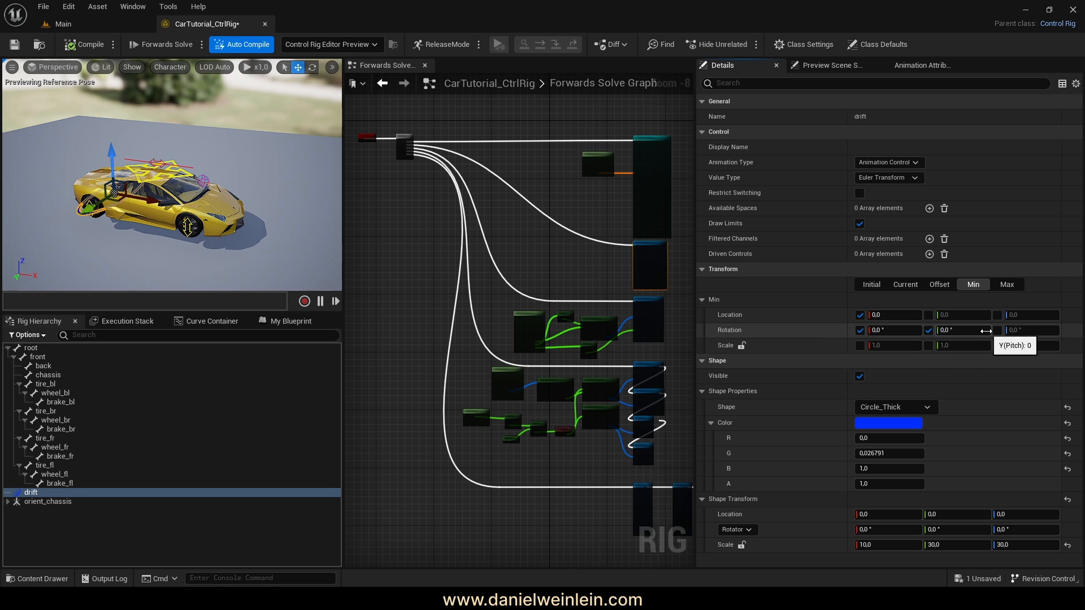
{"action": "left_click", "coordinate": [998, 330]}
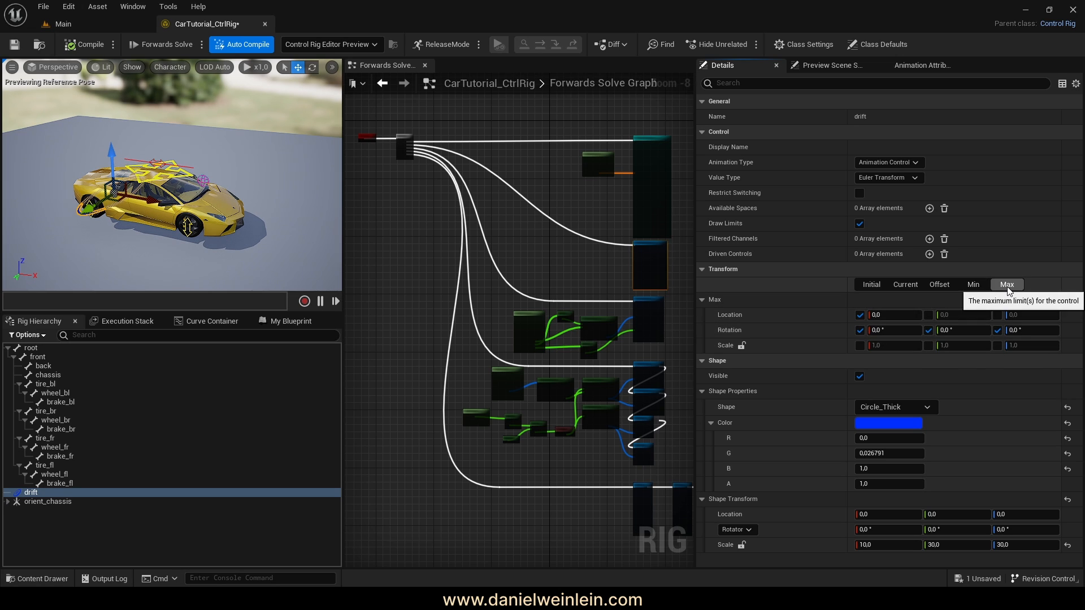
{"action": "left_click", "coordinate": [973, 284]}
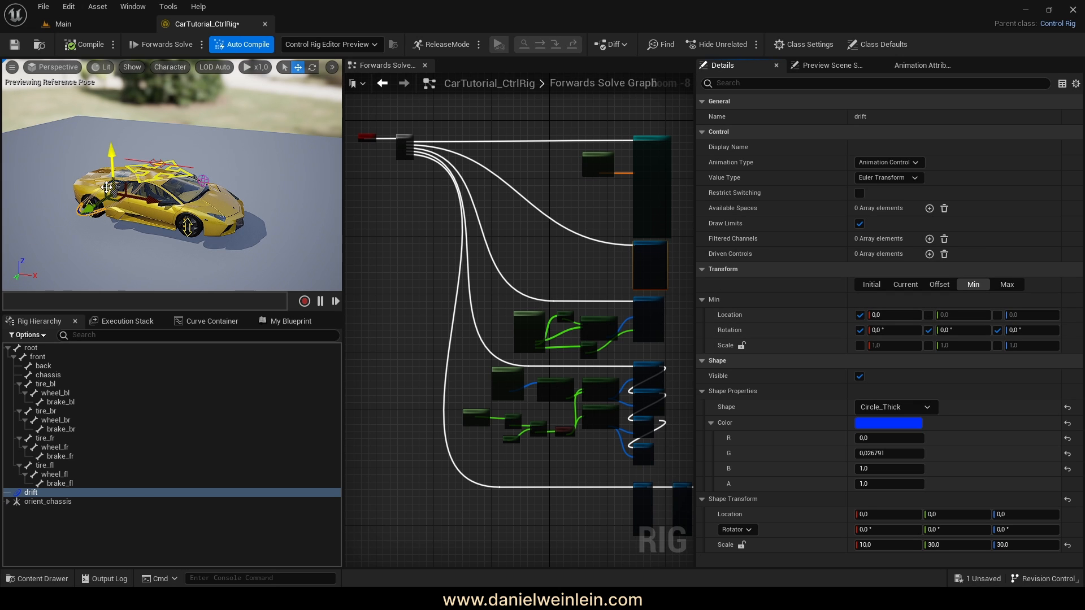
- Test the drift control's limits by moving and rotating it in the preview, and reset its current location
{"action": "mouse_move", "coordinate": [89, 206]}
{"action": "left_mouse_down"}
{"action": "mouse_move", "coordinate": [74, 237]}
{"action": "mouse_move", "coordinate": [95, 216]}
{"action": "left_mouse_up"}
{"action": "left_click_drag", "start_coordinate": [113, 168], "coordinate": [125, 193]}
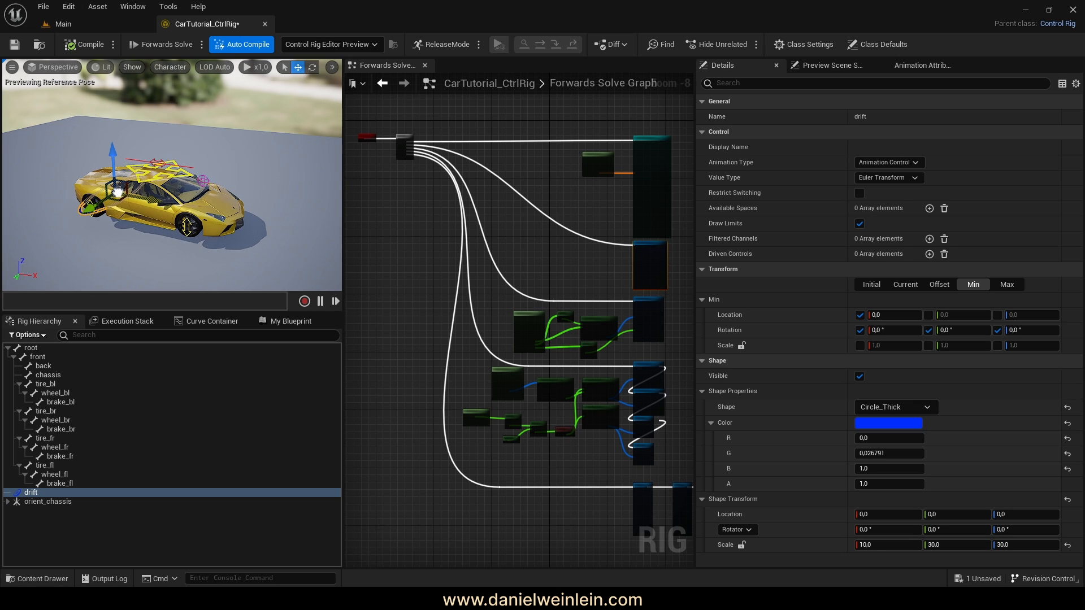
{"action": "left_click", "coordinate": [312, 68]}
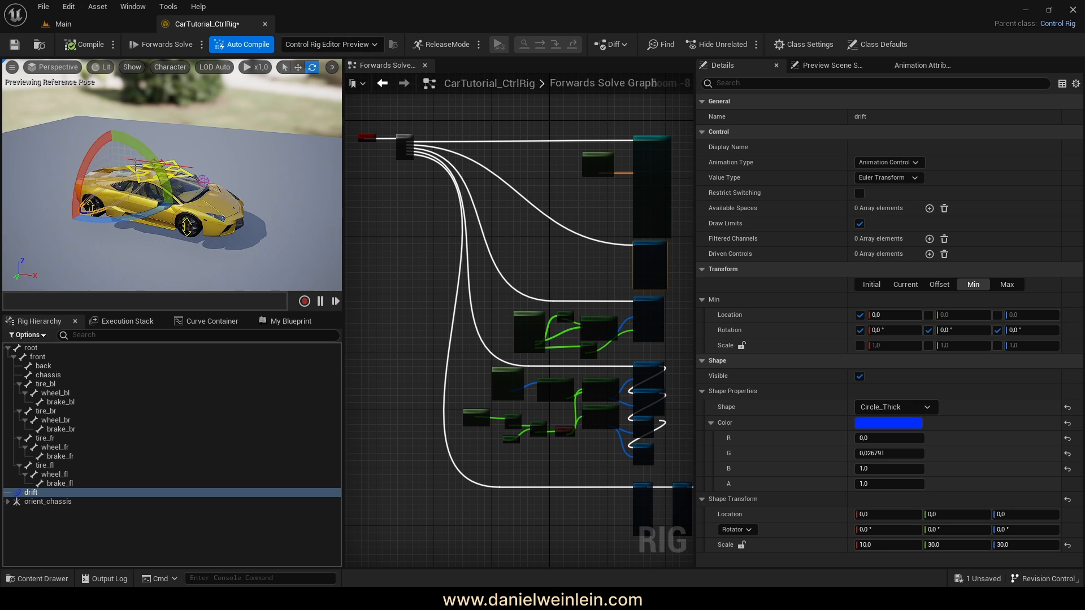
{"action": "left_click_drag", "start_coordinate": [187, 226], "coordinate": [187, 226]}
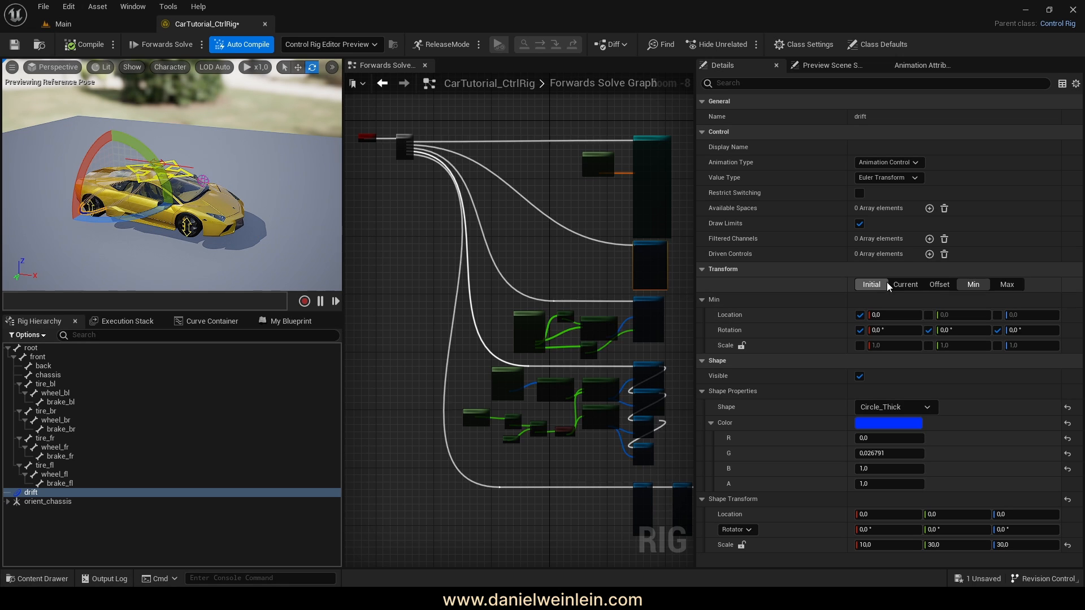
{"action": "left_click", "coordinate": [905, 284]}
{"action": "left_click", "coordinate": [1067, 315]}
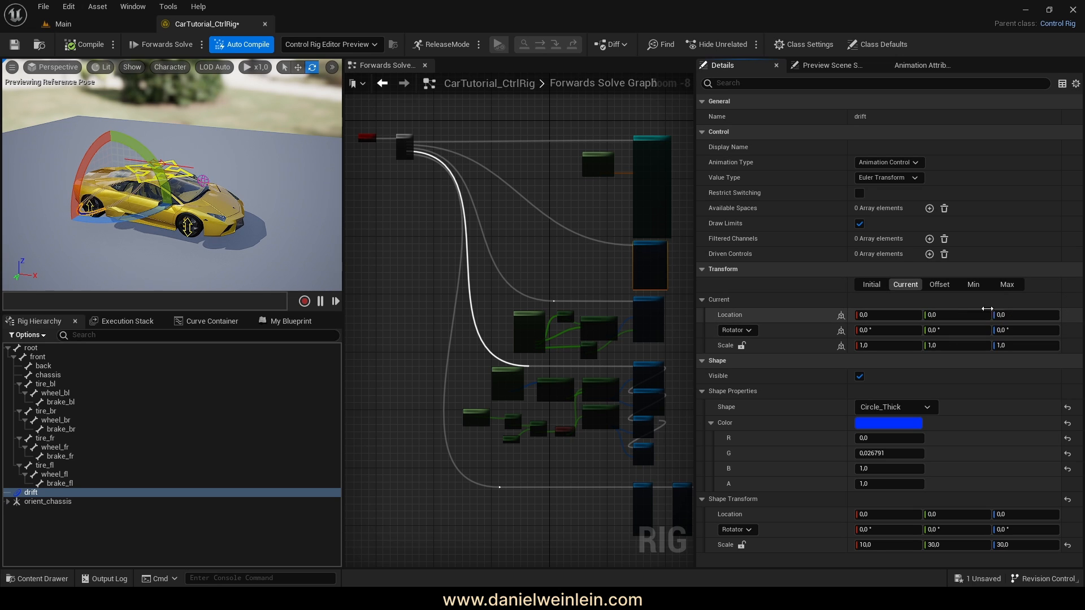
- Expand the orient_chassis null to list its controls, and narrow the preview and hierarchy area to enlarge the graph
{"action": "left_click", "coordinate": [7, 501]}
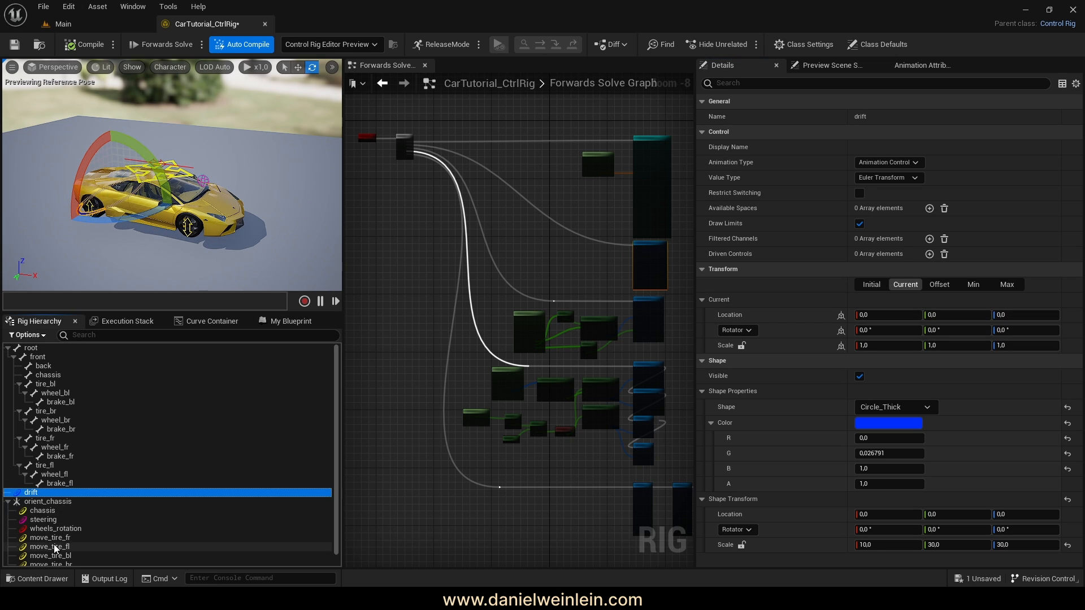
{"action": "scroll", "coordinate": [90, 507], "scroll_direction": "down", "scroll_amount": 1}
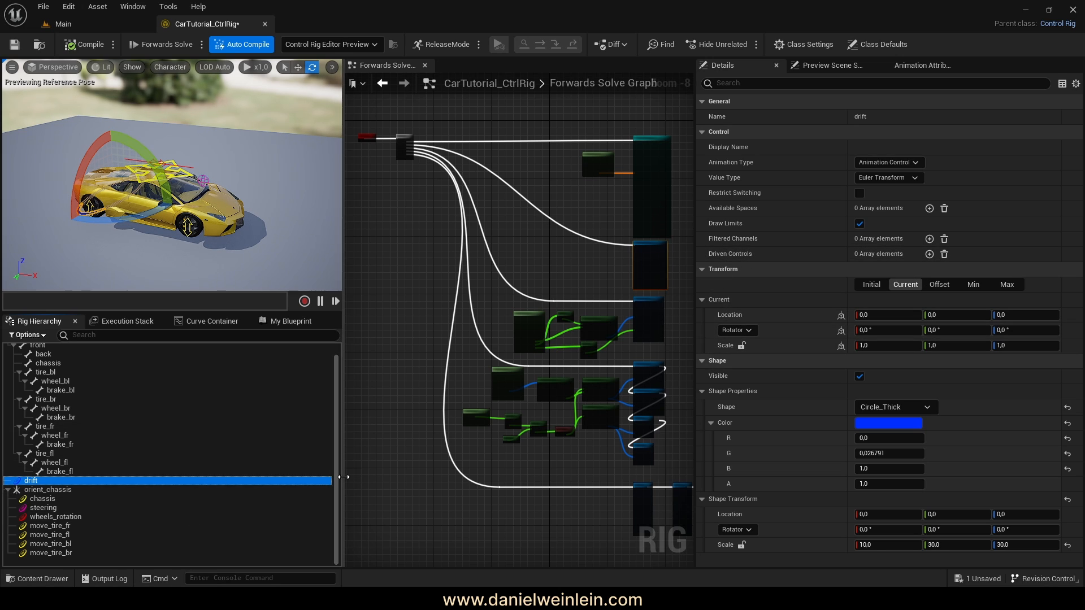
{"action": "left_click_drag", "start_coordinate": [344, 477], "coordinate": [305, 480]}
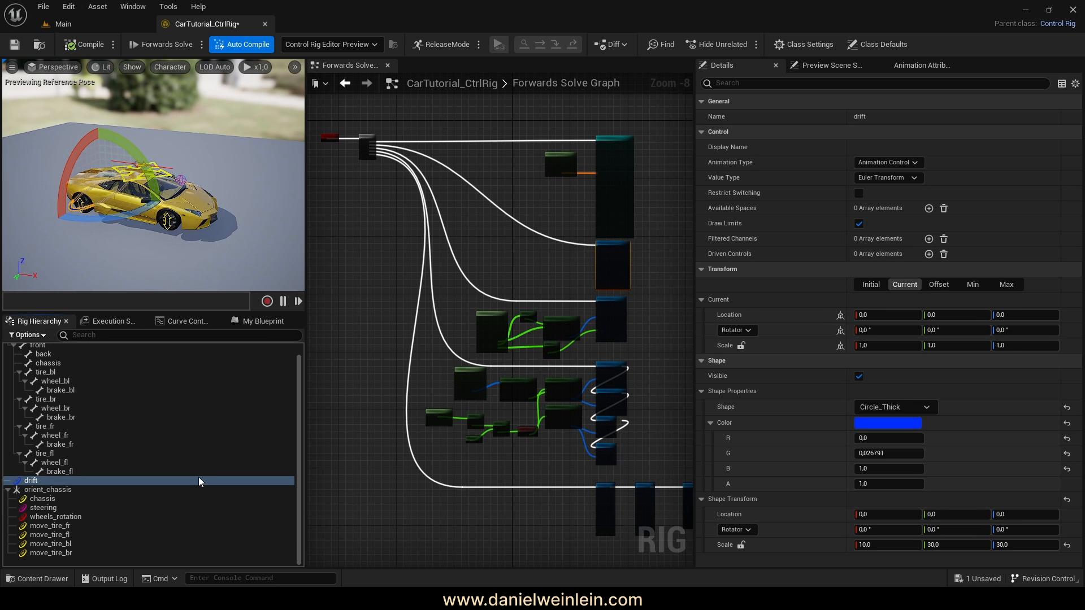
{"action": "left_click_drag", "start_coordinate": [309, 486], "coordinate": [273, 489]}
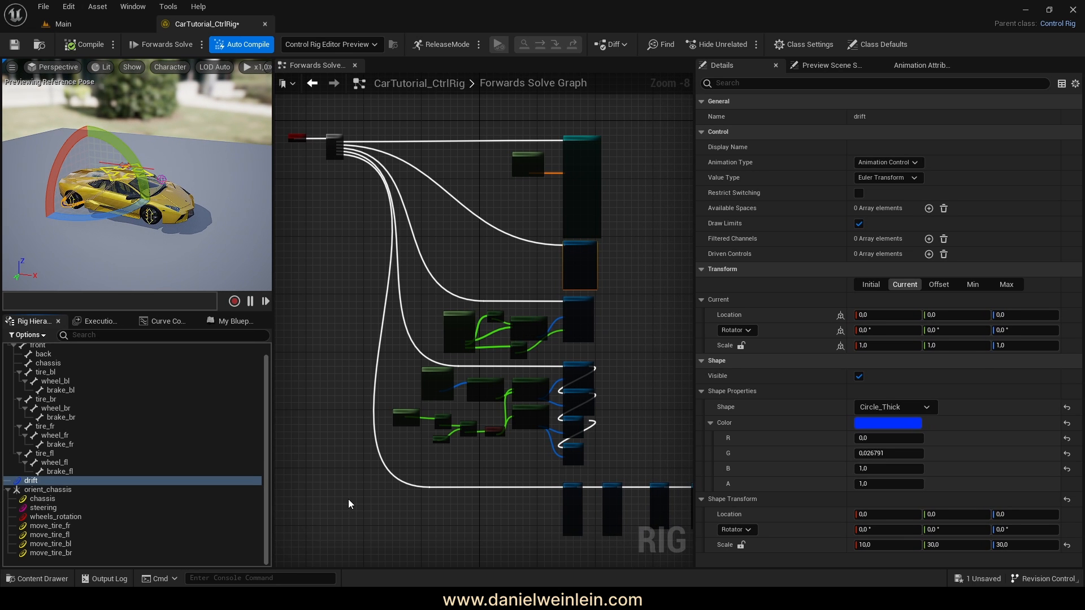